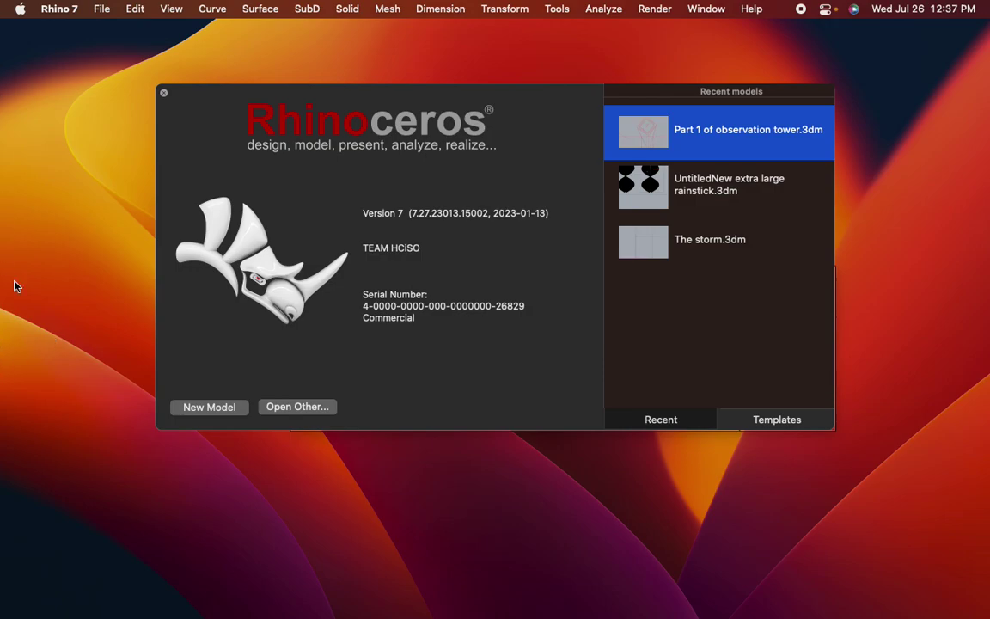
- Open the recent model Part 1 of observation tower.3dm and widen its window across the desktop
{"action": "left_click", "coordinate": [691, 147]}
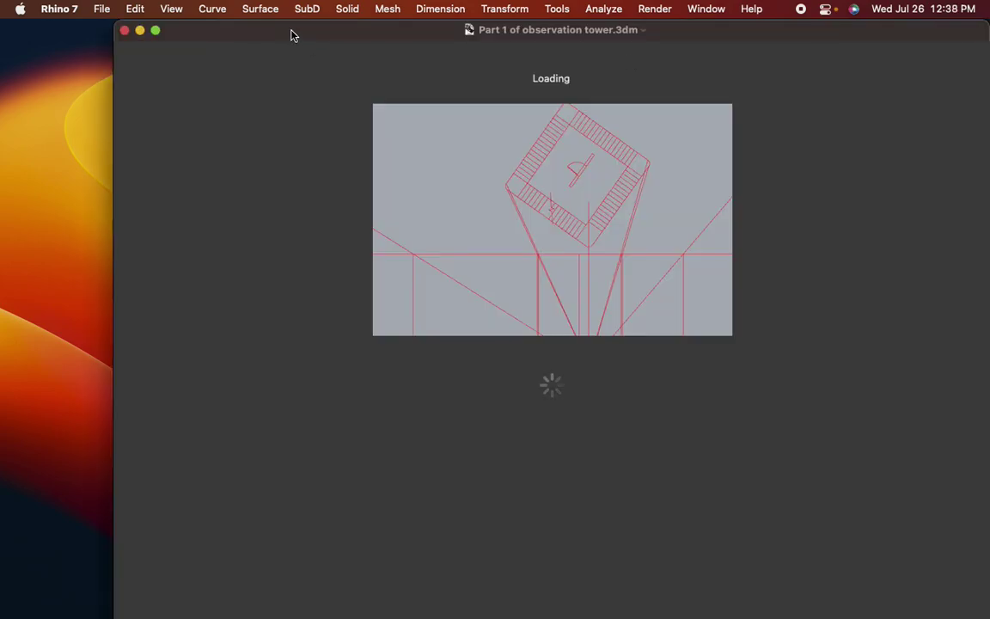
{"action": "left_click_drag", "start_coordinate": [323, 34], "coordinate": [290, 34]}
{"action": "scroll", "coordinate": [479, 417], "scroll_direction": "down", "scroll_amount": 10}
{"action": "scroll", "coordinate": [478, 422], "scroll_direction": "up", "scroll_amount": 5}
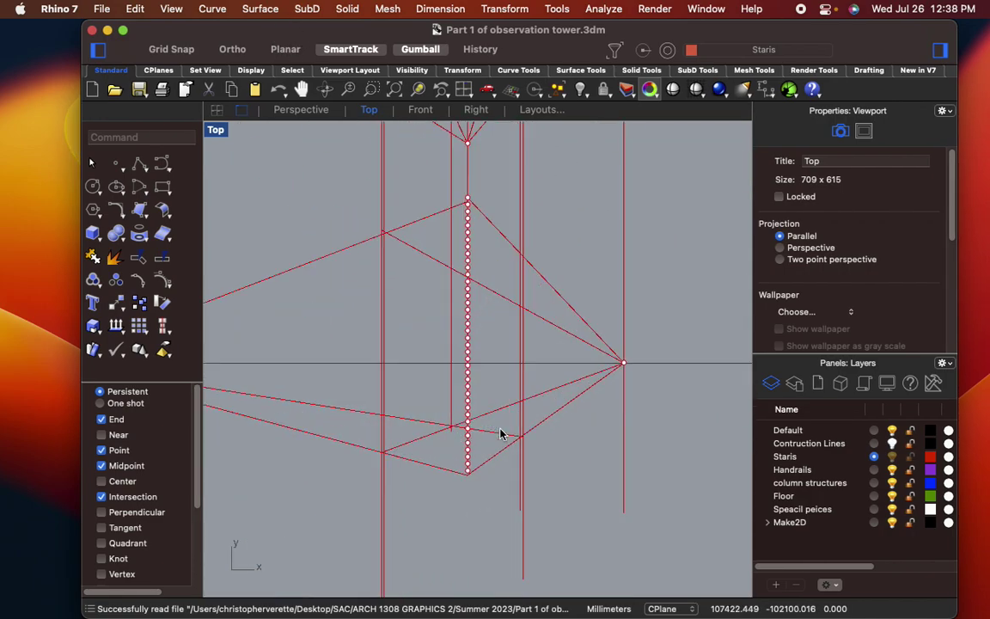
{"action": "scroll", "coordinate": [384, 290], "scroll_direction": "down", "scroll_amount": 5}
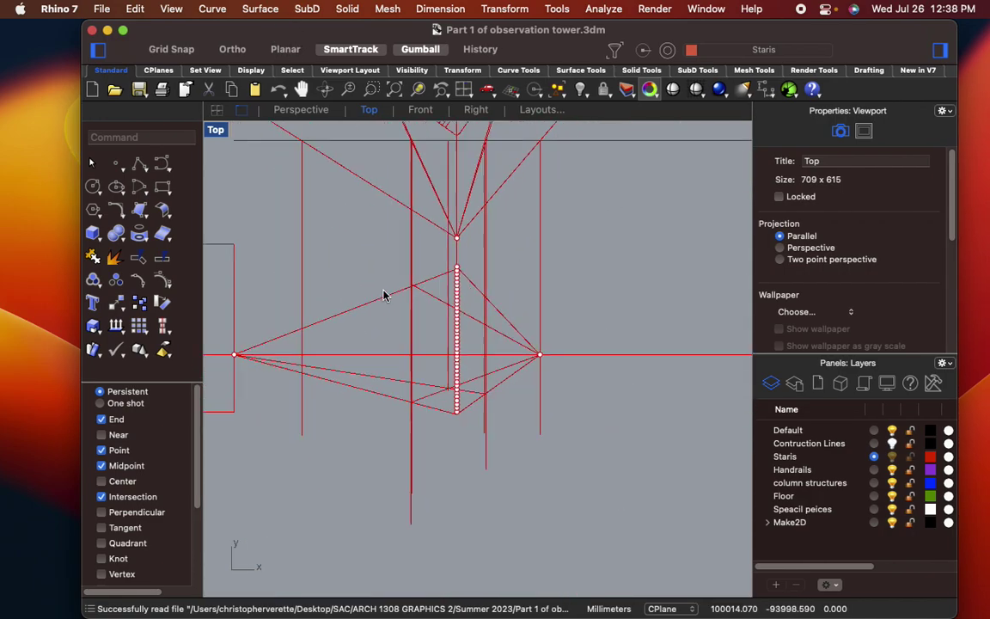
{"action": "left_click_drag", "start_coordinate": [86, 22], "coordinate": [29, 21]}
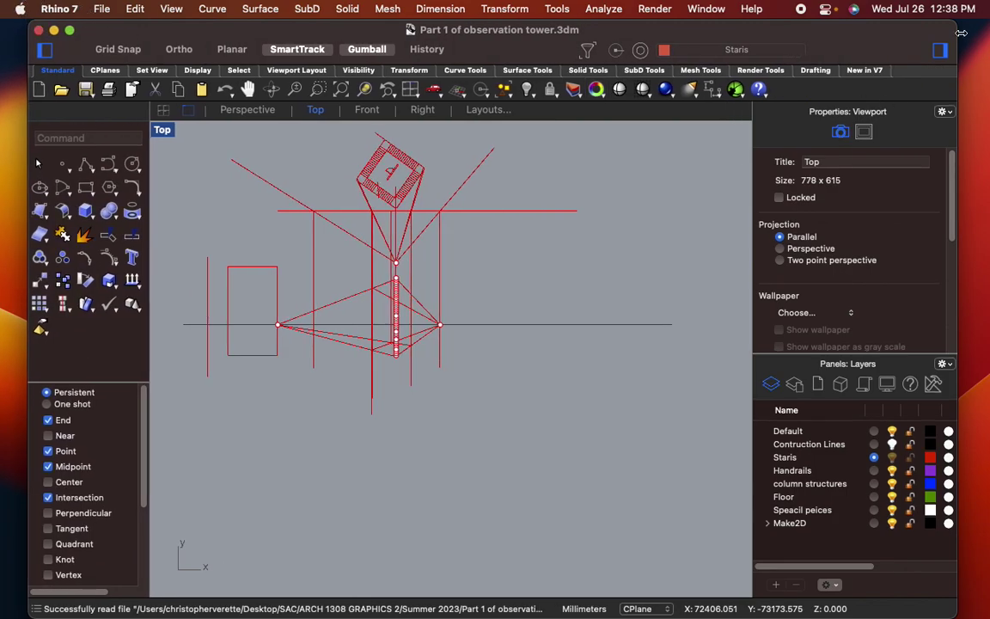
{"action": "left_click_drag", "start_coordinate": [961, 32], "coordinate": [984, 28]}
- Turn on the Contruction Lines layer so its lines show in the Top view
{"action": "scroll", "coordinate": [637, 264], "scroll_direction": "down", "scroll_amount": 3}
{"action": "scroll", "coordinate": [637, 265], "scroll_direction": "down", "scroll_amount": 2}
{"action": "right_click_drag", "start_coordinate": [588, 361], "coordinate": [506, 596]}
{"action": "right_click_drag", "start_coordinate": [444, 341], "coordinate": [488, 347]}
{"action": "left_click", "coordinate": [916, 443]}
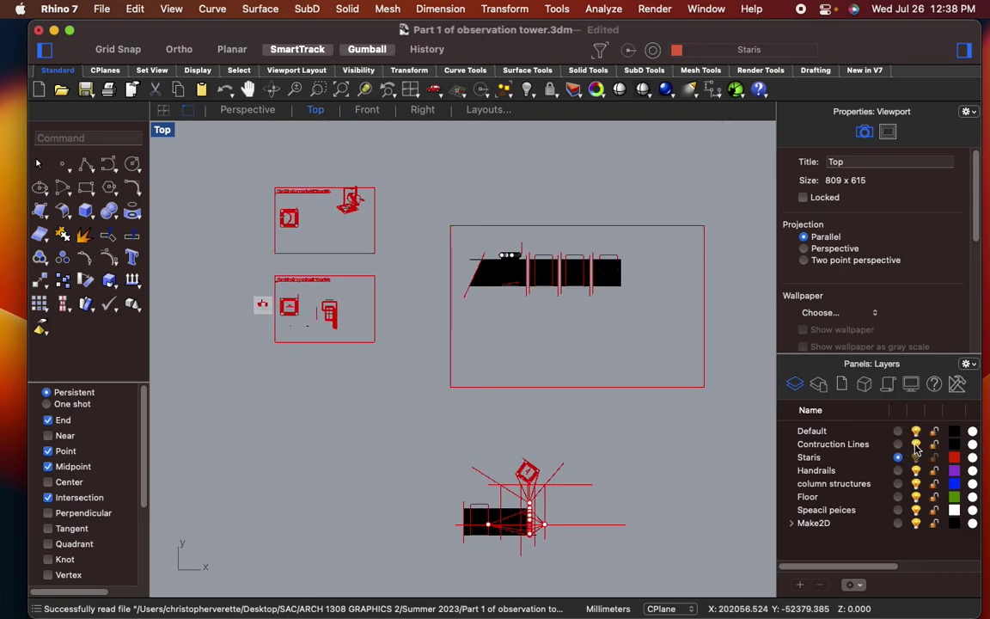
- Examine the row of tower elevations with their horizontal construction lines inside the large frame
{"action": "scroll", "coordinate": [525, 270], "scroll_direction": "up", "scroll_amount": 5}
{"action": "right_click_drag", "start_coordinate": [553, 293], "coordinate": [394, 265]}
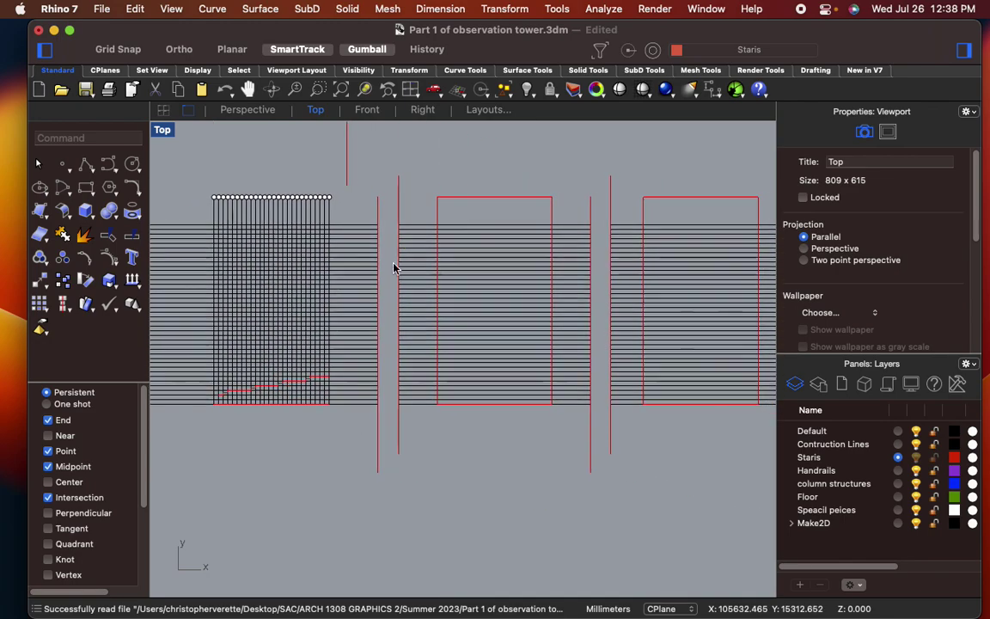
{"action": "scroll", "coordinate": [402, 268], "scroll_direction": "down", "scroll_amount": 3}
{"action": "right_click_drag", "start_coordinate": [358, 298], "coordinate": [318, 333]}
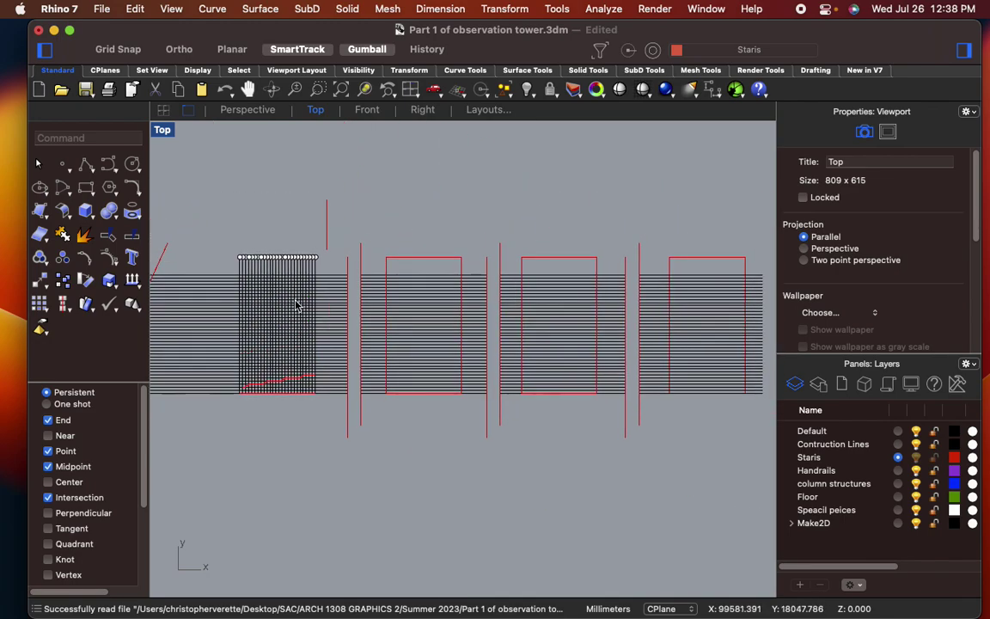
{"action": "scroll", "coordinate": [462, 333], "scroll_direction": "up", "scroll_amount": 4}
{"action": "right_click_drag", "start_coordinate": [547, 330], "coordinate": [463, 340]}
{"action": "scroll", "coordinate": [462, 339], "scroll_direction": "down", "scroll_amount": 2}
{"action": "scroll", "coordinate": [461, 339], "scroll_direction": "down", "scroll_amount": 7}
{"action": "right_click_drag", "start_coordinate": [406, 384], "coordinate": [568, 334]}
{"action": "scroll", "coordinate": [555, 306], "scroll_direction": "up", "scroll_amount": 10}
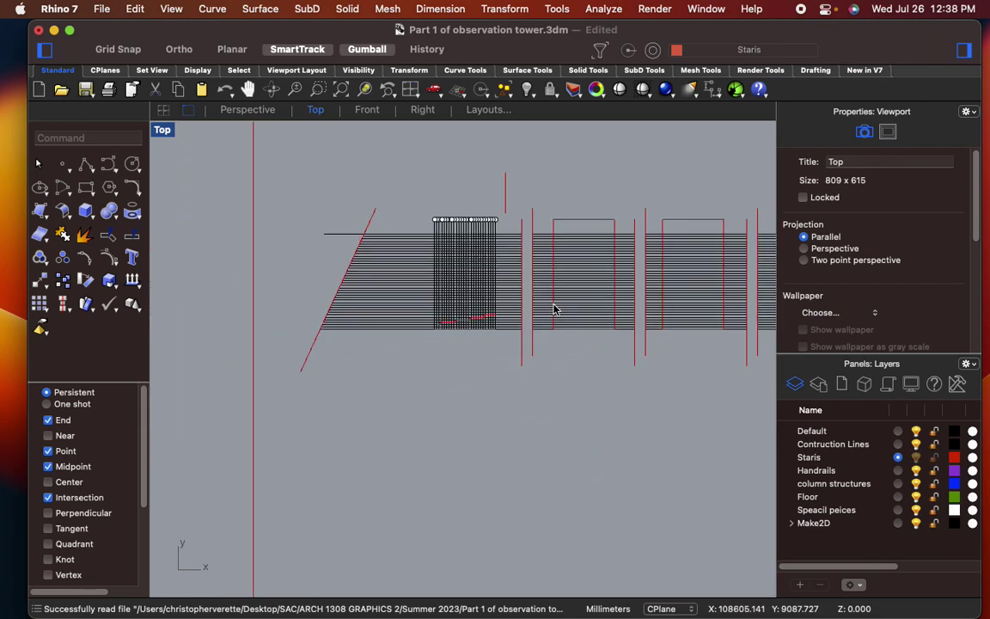
{"action": "scroll", "coordinate": [464, 280], "scroll_direction": "down", "scroll_amount": 10}
{"action": "right_click_drag", "start_coordinate": [430, 373], "coordinate": [585, 356]}
{"action": "scroll", "coordinate": [404, 355], "scroll_direction": "down", "scroll_amount": 5}
{"action": "right_click_drag", "start_coordinate": [359, 355], "coordinate": [462, 334]}
{"action": "scroll", "coordinate": [337, 342], "scroll_direction": "up", "scroll_amount": 10}
{"action": "scroll", "coordinate": [337, 342], "scroll_direction": "down", "scroll_amount": 10}
- Examine the existing perspective construction with its rotated plan and compare it with the framed elevations
{"action": "right_click_drag", "start_coordinate": [413, 381], "coordinate": [286, 227]}
{"action": "scroll", "coordinate": [537, 462], "scroll_direction": "up", "scroll_amount": 5}
{"action": "scroll", "coordinate": [456, 484], "scroll_direction": "down", "scroll_amount": 2}
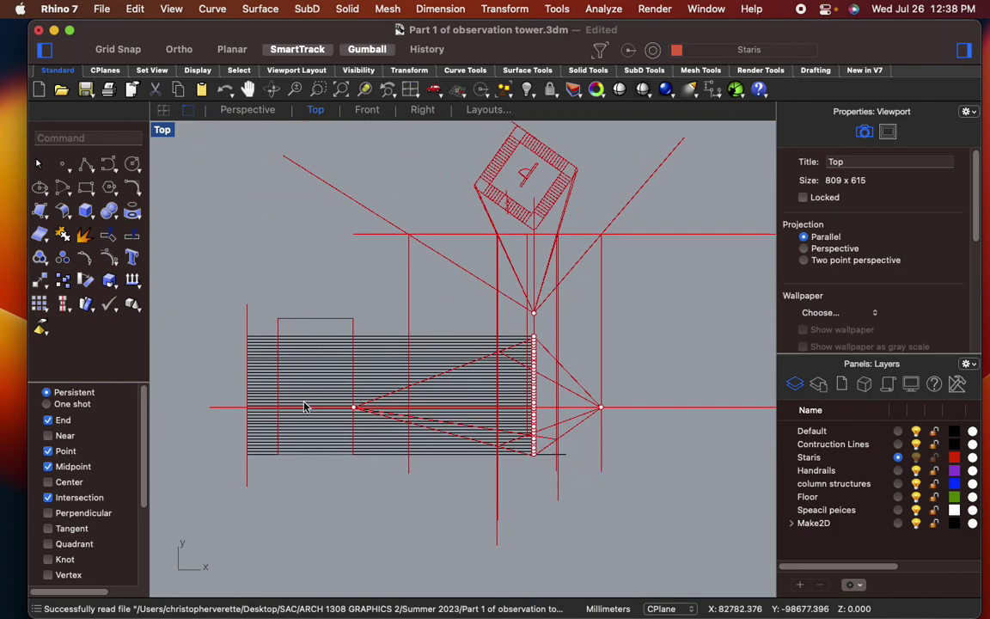
{"action": "right_click_drag", "start_coordinate": [389, 299], "coordinate": [362, 377]}
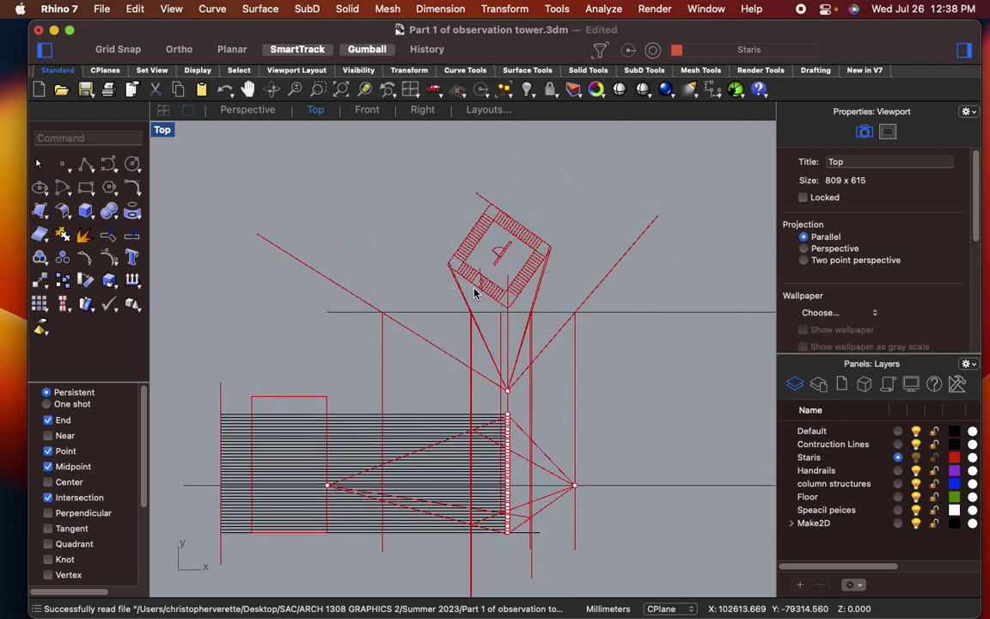
{"action": "scroll", "coordinate": [470, 279], "scroll_direction": "down", "scroll_amount": 10}
{"action": "right_click_drag", "start_coordinate": [480, 257], "coordinate": [491, 442]}
{"action": "scroll", "coordinate": [477, 239], "scroll_direction": "up", "scroll_amount": 8}
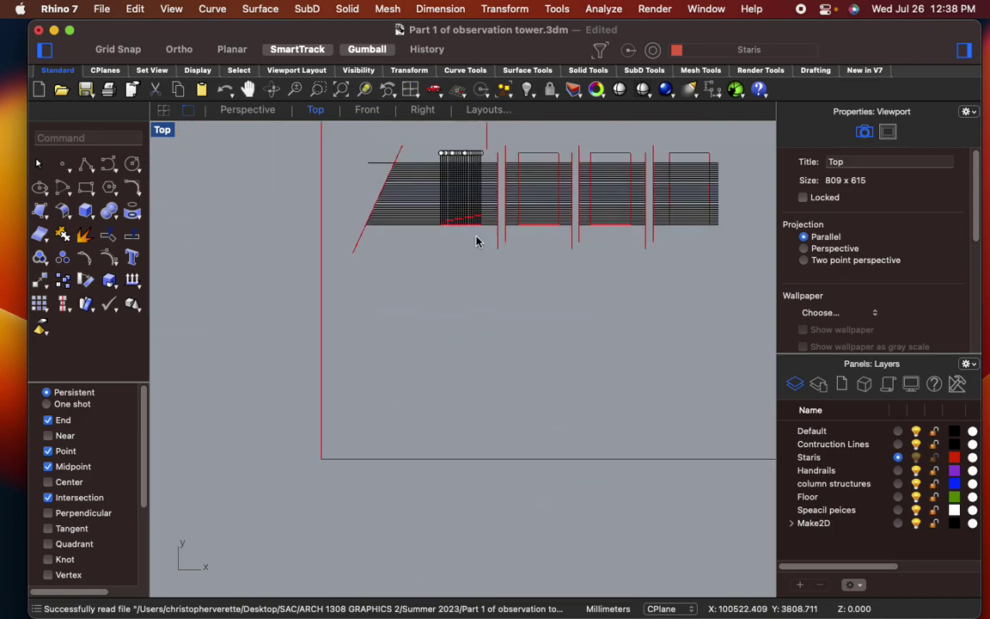
{"action": "scroll", "coordinate": [420, 253], "scroll_direction": "down", "scroll_amount": 8}
{"action": "right_click_drag", "start_coordinate": [481, 502], "coordinate": [455, 400]}
{"action": "scroll", "coordinate": [421, 427], "scroll_direction": "up", "scroll_amount": 8}
{"action": "scroll", "coordinate": [427, 317], "scroll_direction": "down", "scroll_amount": 6}
{"action": "scroll", "coordinate": [428, 318], "scroll_direction": "down", "scroll_amount": 4}
{"action": "mouse_move", "coordinate": [398, 302]}
{"action": "right_mouse_down"}
{"action": "mouse_move", "coordinate": [543, 471]}
{"action": "mouse_move", "coordinate": [556, 511]}
{"action": "right_mouse_up"}
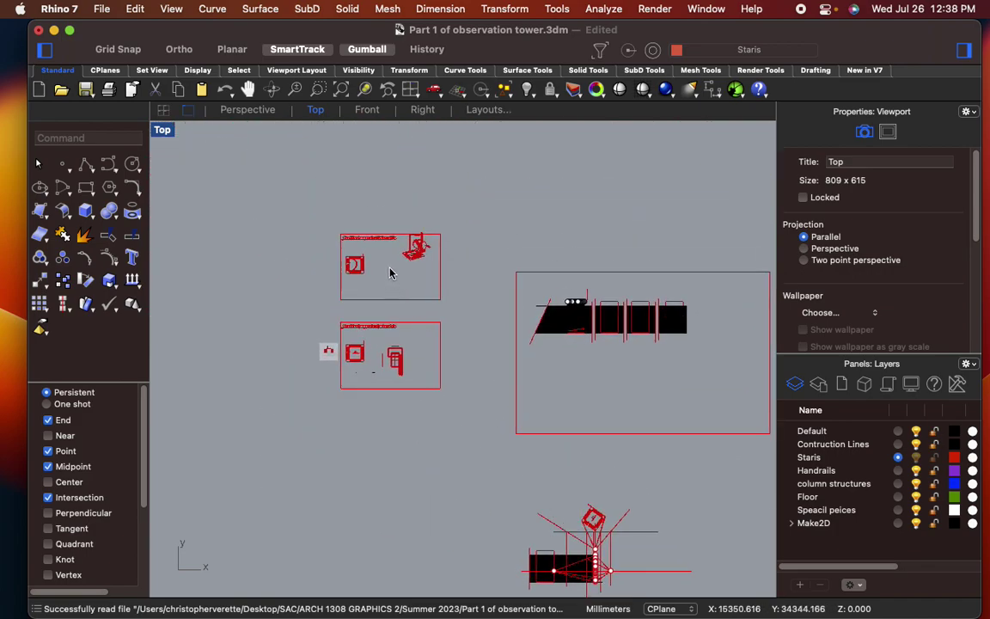
- Copy the square stair plan from the lower small sheet to the empty area right of the existing perspective construction
{"action": "scroll", "coordinate": [389, 268], "scroll_direction": "up", "scroll_amount": 10}
{"action": "right_click_drag", "start_coordinate": [296, 299], "coordinate": [346, 313]}
{"action": "right_click_drag", "start_coordinate": [350, 406], "coordinate": [354, 172]}
{"action": "scroll", "coordinate": [323, 402], "scroll_direction": "up", "scroll_amount": 10}
{"action": "right_click_drag", "start_coordinate": [286, 300], "coordinate": [307, 392]}
{"action": "left_click_drag", "start_coordinate": [196, 190], "coordinate": [472, 516]}
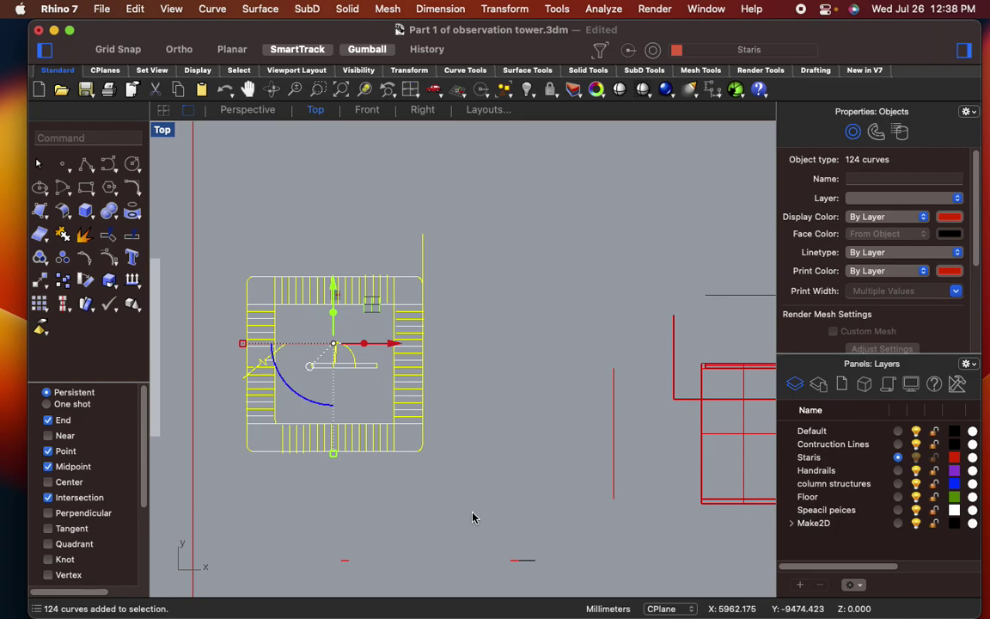
{"action": "type", "text": "Copy"}
{"action": "key", "text": "Return"}
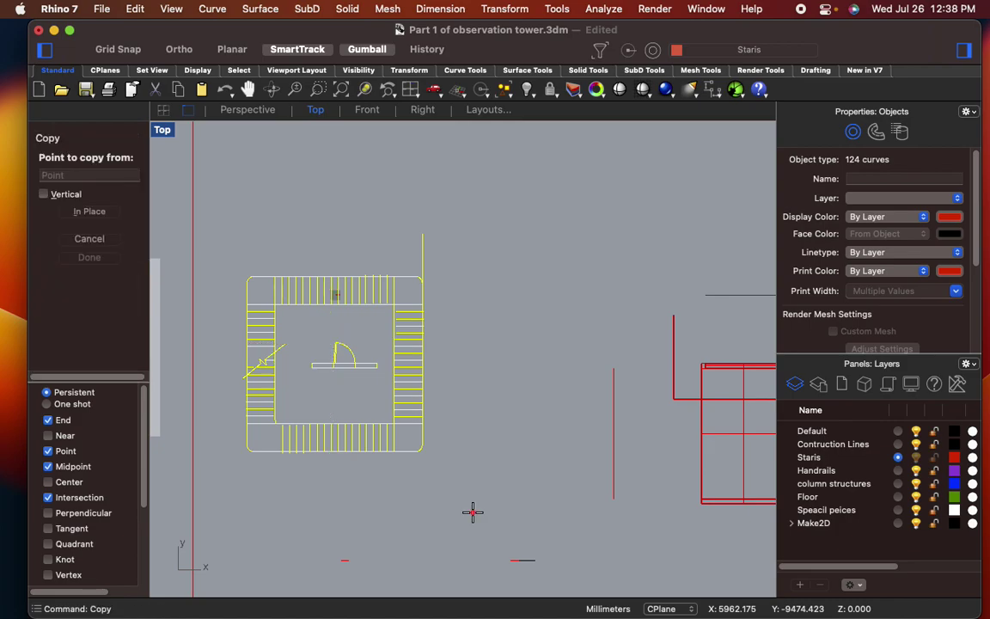
{"action": "left_click", "coordinate": [374, 481]}
{"action": "scroll", "coordinate": [404, 395], "scroll_direction": "down", "scroll_amount": 15}
{"action": "right_click_drag", "start_coordinate": [457, 422], "coordinate": [240, 283]}
{"action": "scroll", "coordinate": [354, 391], "scroll_direction": "up", "scroll_amount": 5}
{"action": "left_click", "coordinate": [405, 335]}
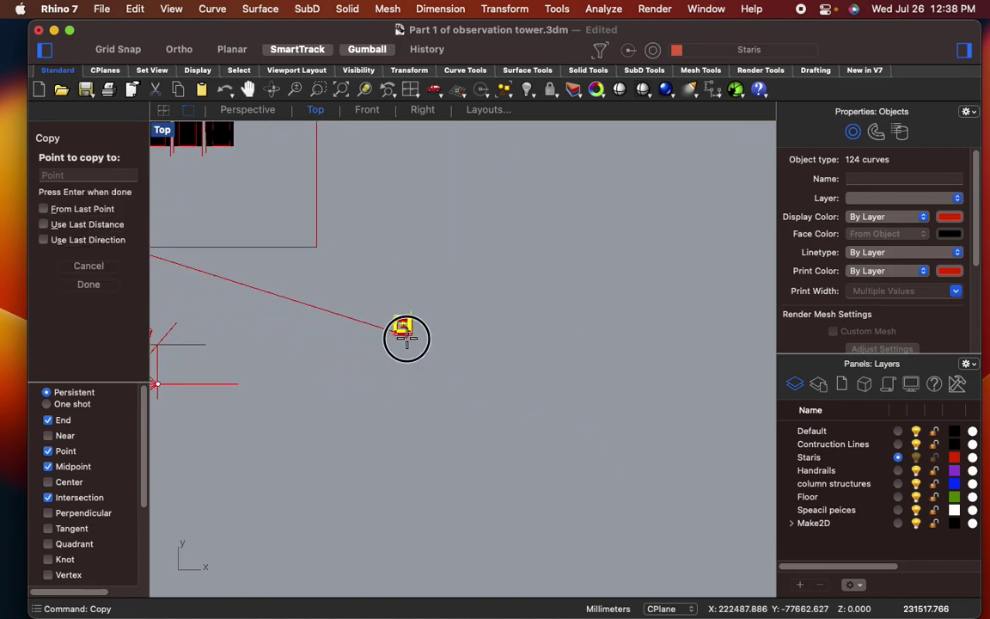
{"action": "key", "text": "Escape"}
{"action": "scroll", "coordinate": [449, 372], "scroll_direction": "down", "scroll_amount": 3}
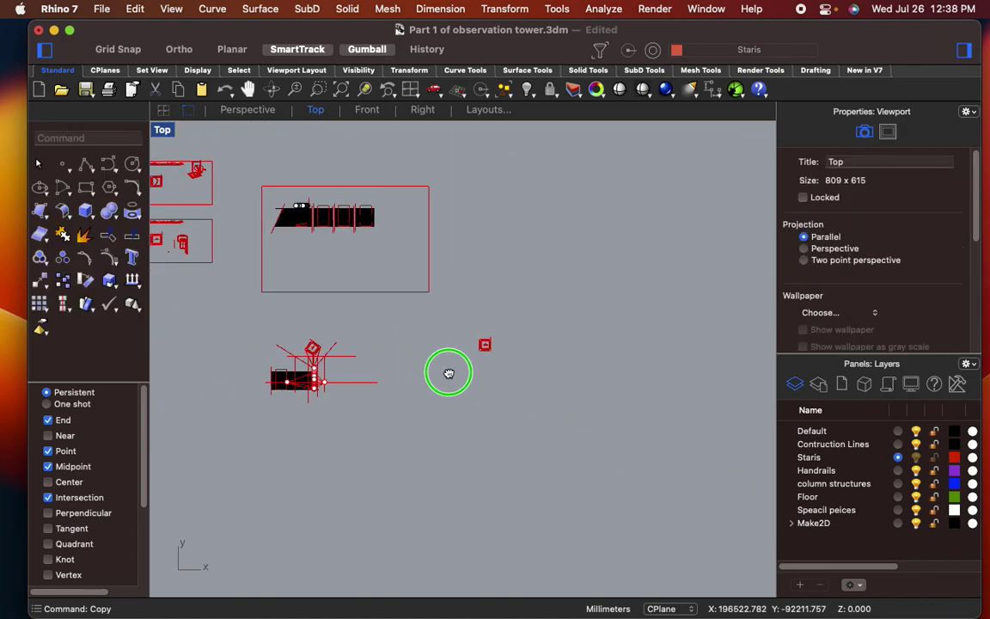
- Copy the large rectangular frame from around the elevations so that it encloses the copied stair plan
{"action": "left_click", "coordinate": [378, 293]}
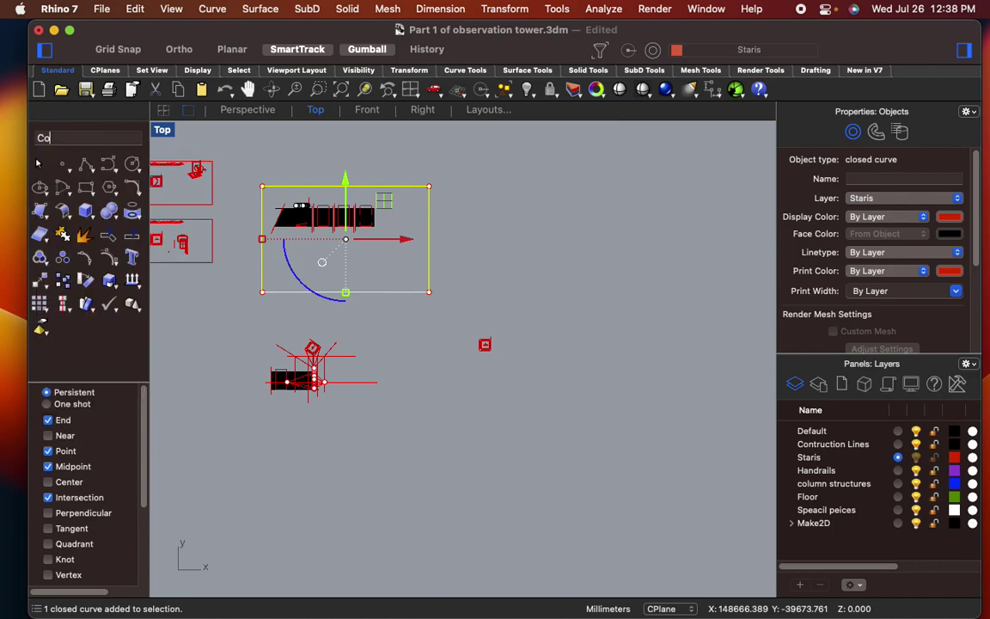
{"action": "key", "text": "Return"}
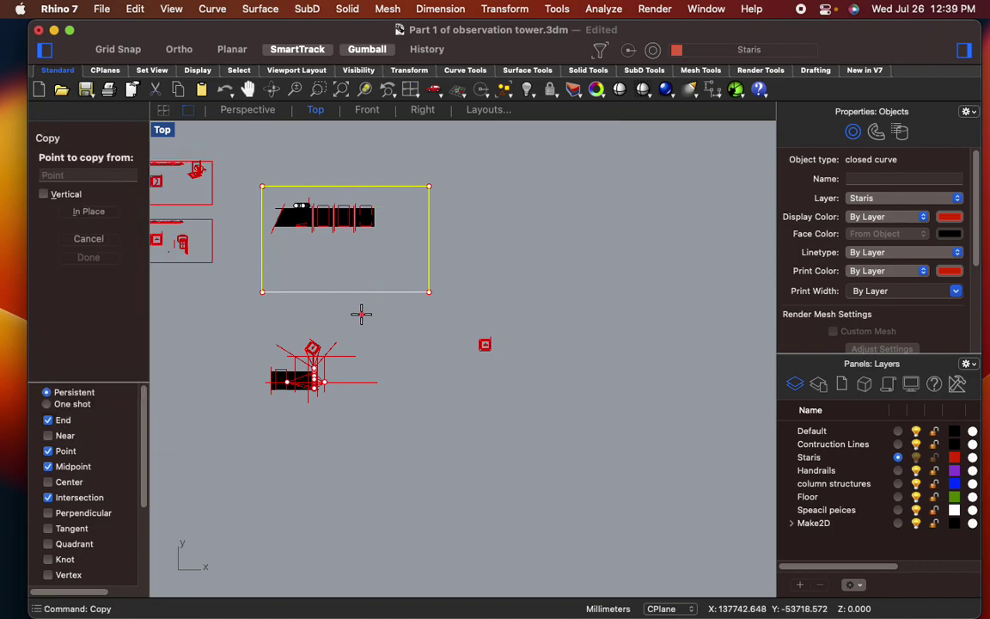
{"action": "left_click", "coordinate": [361, 314]}
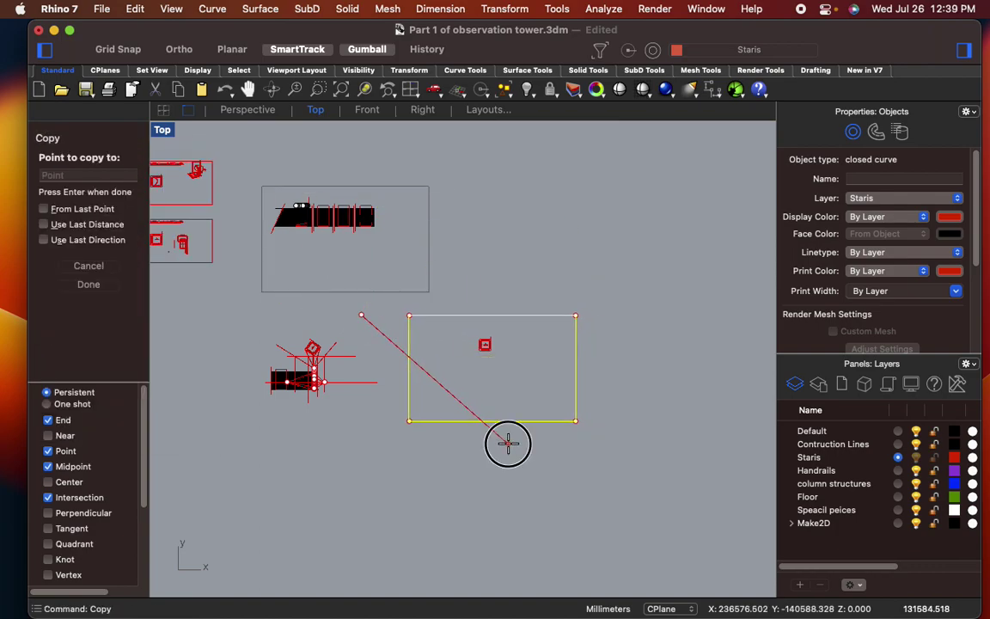
{"action": "key", "text": "Escape"}
- Rotate the copied stair plan counterclockwise about its center so one corner points toward the bottom of the new frame
{"action": "scroll", "coordinate": [446, 394], "scroll_direction": "up", "scroll_amount": 10}
{"action": "right_click_drag", "start_coordinate": [553, 335], "coordinate": [441, 372]}
{"action": "scroll", "coordinate": [413, 274], "scroll_direction": "up", "scroll_amount": 4}
{"action": "left_click_drag", "start_coordinate": [395, 245], "coordinate": [526, 387]}
{"action": "scroll", "coordinate": [525, 387], "scroll_direction": "down", "scroll_amount": 8}
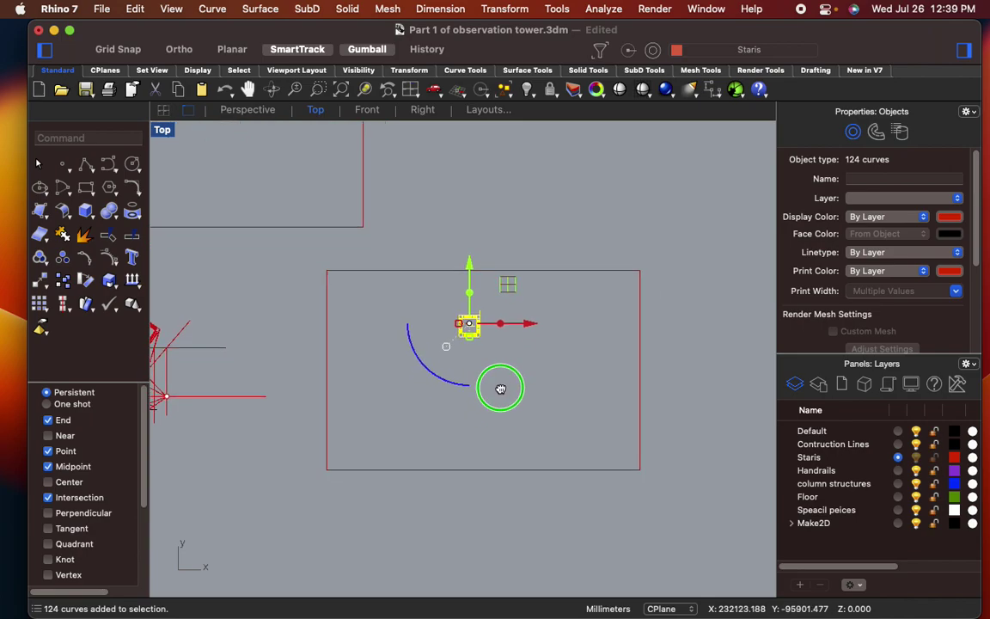
{"action": "scroll", "coordinate": [471, 325], "scroll_direction": "up", "scroll_amount": 5}
{"action": "scroll", "coordinate": [479, 340], "scroll_direction": "up", "scroll_amount": 4}
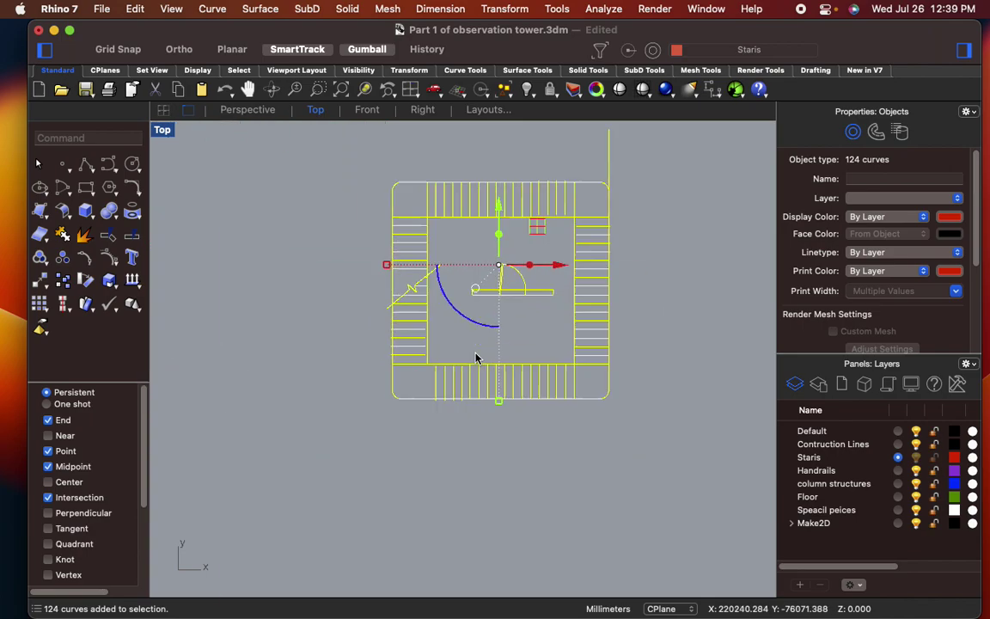
{"action": "left_click_drag", "start_coordinate": [471, 325], "coordinate": [531, 339]}
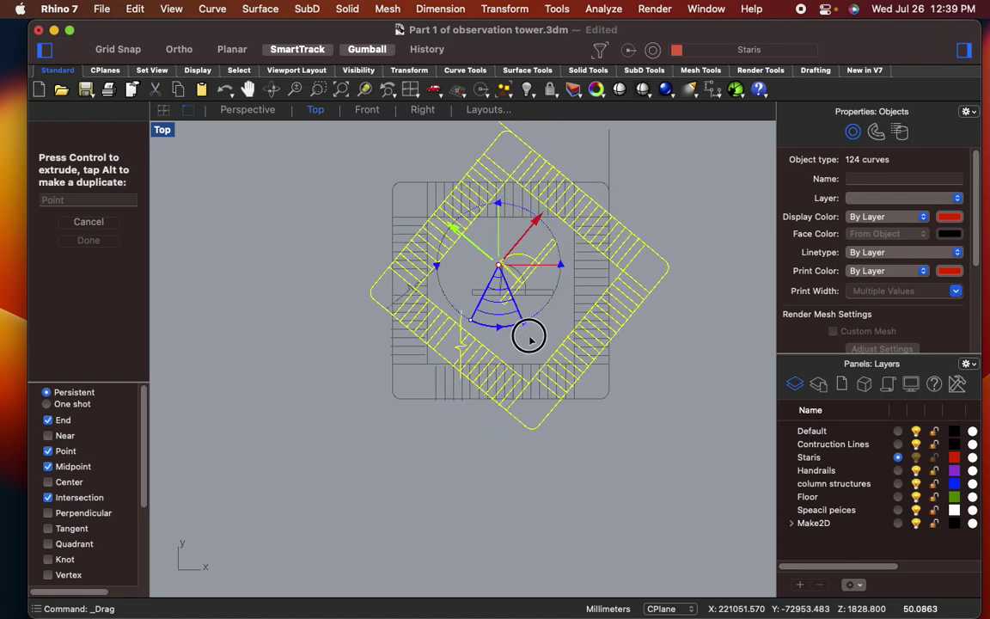
{"action": "mouse_move", "coordinate": [530, 338]}
{"action": "left_mouse_down"}
{"action": "mouse_move", "coordinate": [527, 352]}
{"action": "mouse_move", "coordinate": [540, 344]}
{"action": "left_mouse_up"}
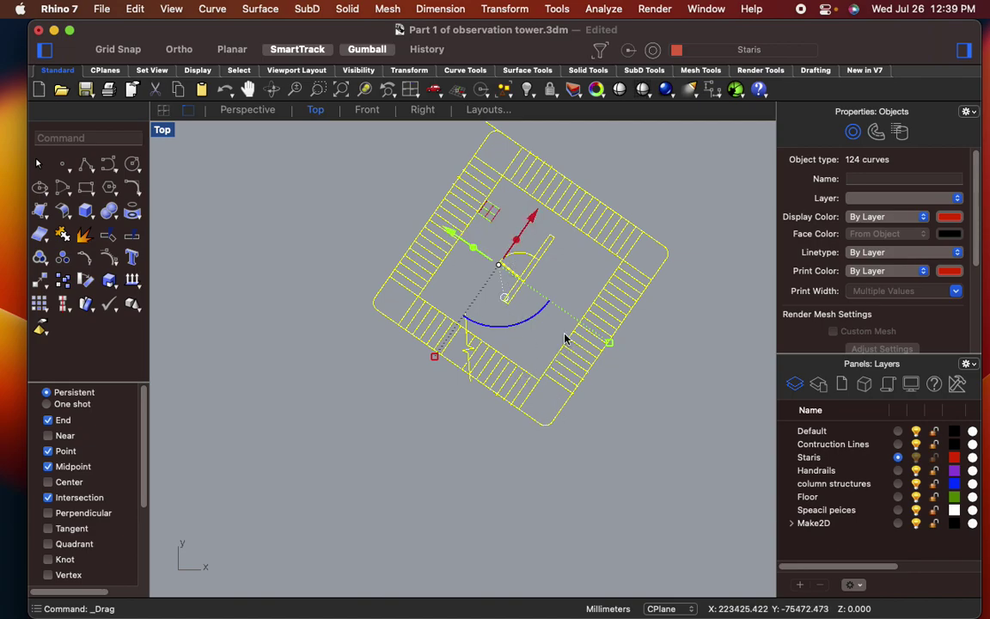
{"action": "scroll", "coordinate": [550, 335], "scroll_direction": "down", "scroll_amount": 6}
{"action": "left_click", "coordinate": [472, 410]}
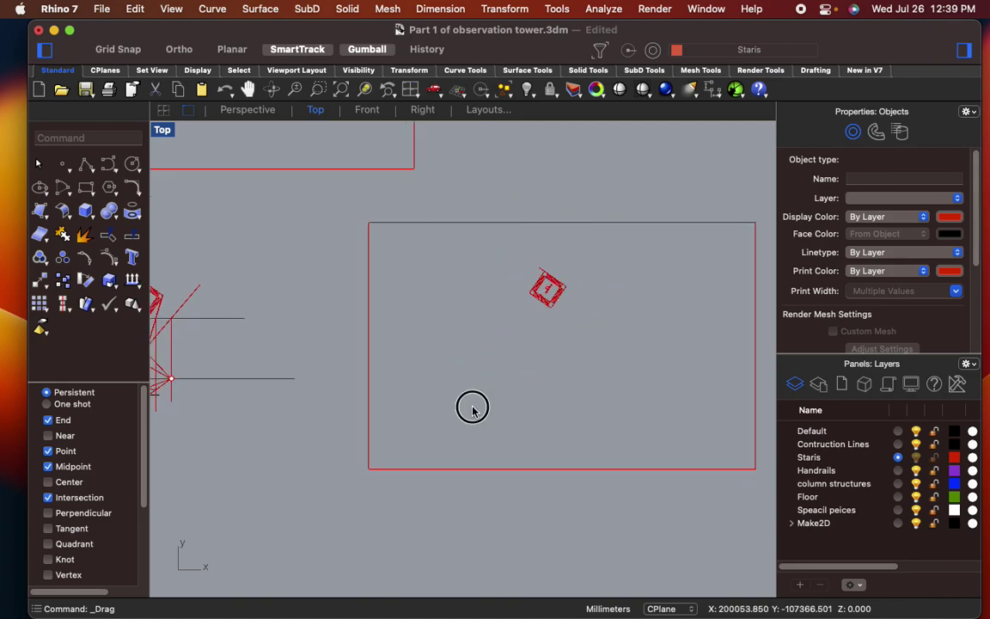
- Copy the elevation just right of the vertically gridded one, with its horizontal lines, into the new frame's lower-left area
{"action": "scroll", "coordinate": [473, 389], "scroll_direction": "down", "scroll_amount": 4}
{"action": "right_click_drag", "start_coordinate": [450, 391], "coordinate": [592, 371]}
{"action": "scroll", "coordinate": [332, 373], "scroll_direction": "up", "scroll_amount": 10}
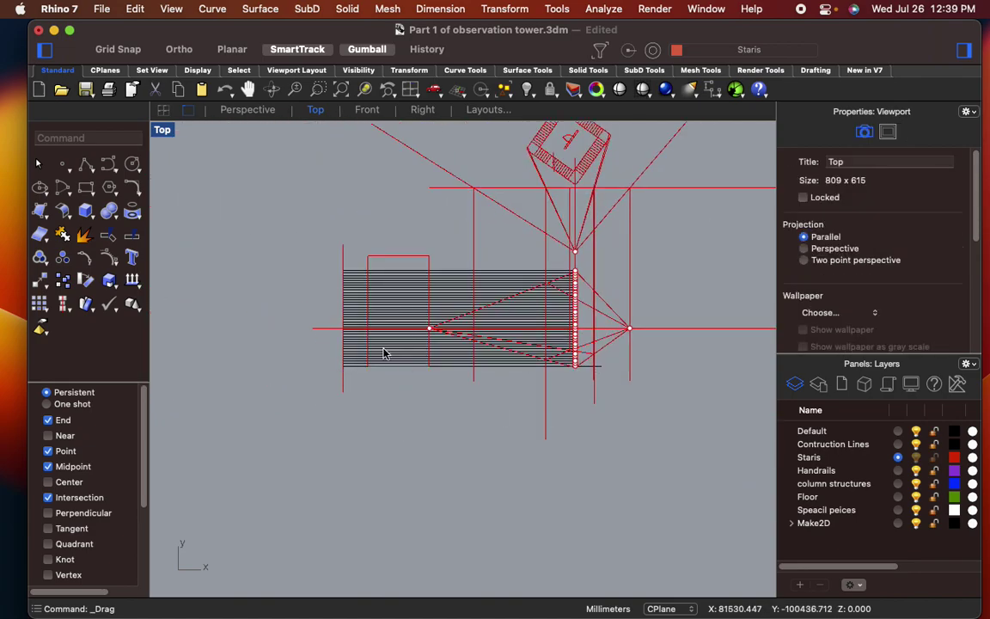
{"action": "scroll", "coordinate": [416, 328], "scroll_direction": "down", "scroll_amount": 8}
{"action": "right_click_drag", "start_coordinate": [443, 331], "coordinate": [449, 563]}
{"action": "scroll", "coordinate": [512, 208], "scroll_direction": "up", "scroll_amount": 8}
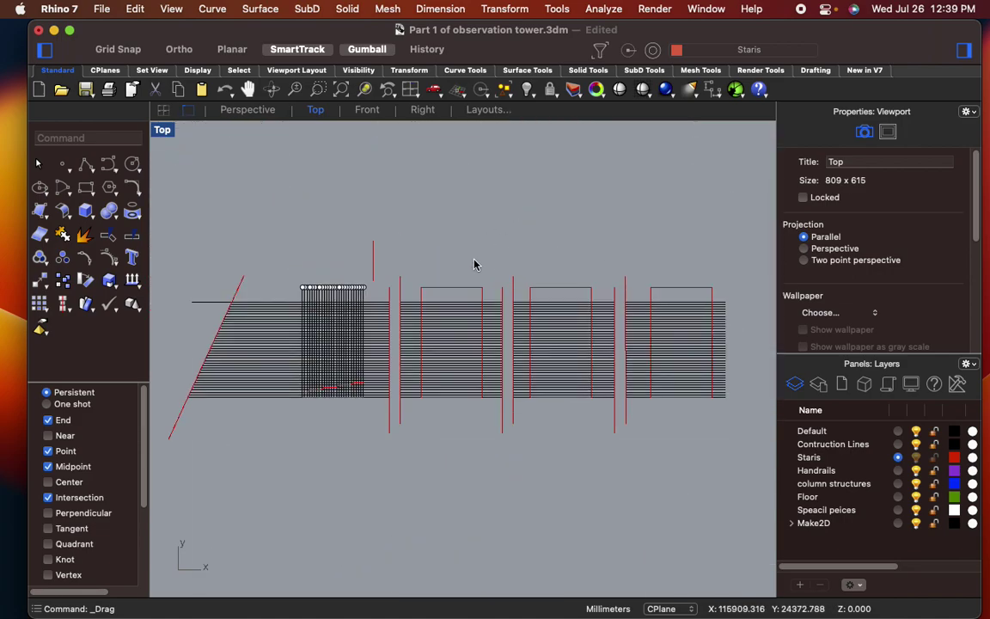
{"action": "scroll", "coordinate": [444, 318], "scroll_direction": "up", "scroll_amount": 3}
{"action": "mouse_move", "coordinate": [353, 229]}
{"action": "left_mouse_down"}
{"action": "mouse_move", "coordinate": [535, 556]}
{"action": "mouse_move", "coordinate": [562, 576]}
{"action": "left_mouse_up"}
{"action": "type", "text": "co"}
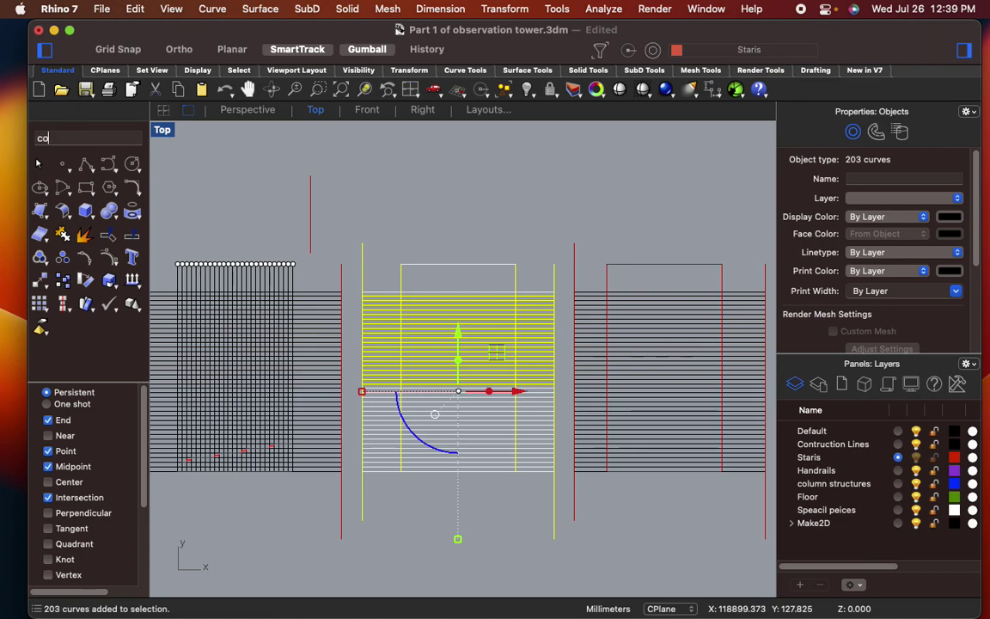
{"action": "type", "text": "py"}
{"action": "key", "text": "Return"}
{"action": "left_click", "coordinate": [467, 528]}
{"action": "scroll", "coordinate": [468, 537], "scroll_direction": "down", "scroll_amount": 10}
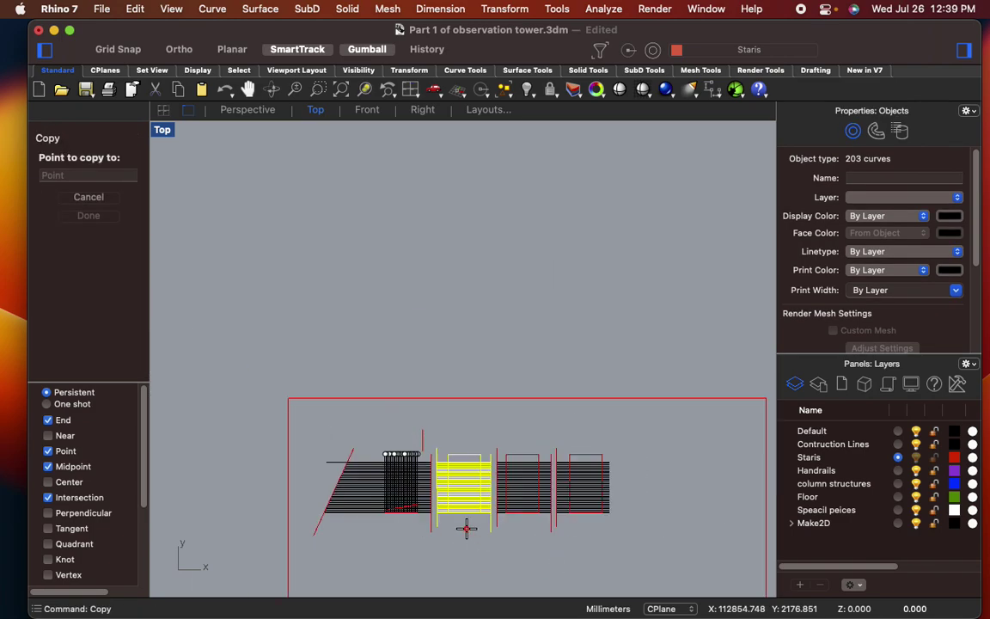
{"action": "right_click_drag", "start_coordinate": [528, 541], "coordinate": [286, 228]}
{"action": "scroll", "coordinate": [399, 483], "scroll_direction": "up", "scroll_amount": 4}
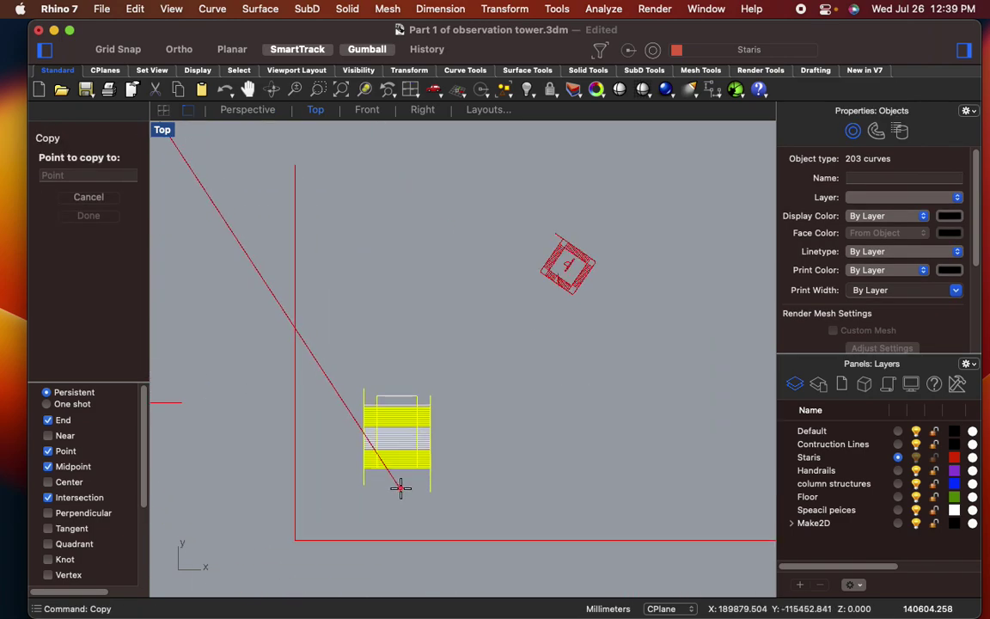
{"action": "left_click", "coordinate": [409, 487]}
{"action": "key", "text": "Return"}
{"action": "key", "text": "Escape"}
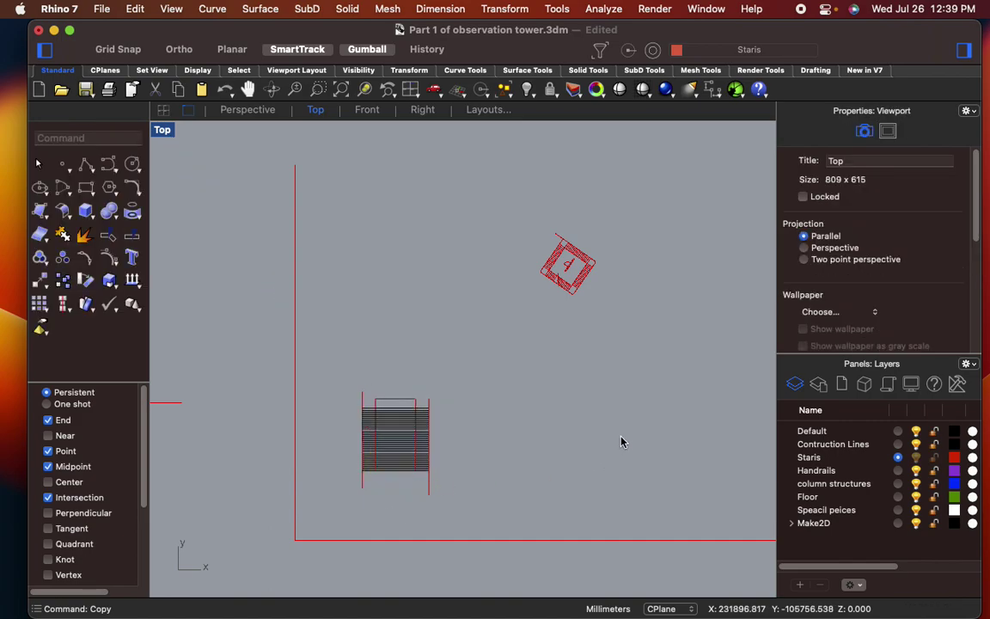
- Copy the new frame's elevation horizontally to the frame's lower-right area, keeping both at the same height
{"action": "scroll", "coordinate": [621, 439], "scroll_direction": "up", "scroll_amount": 4}
{"action": "scroll", "coordinate": [621, 440], "scroll_direction": "down", "scroll_amount": 4}
{"action": "right_click_drag", "start_coordinate": [617, 434], "coordinate": [517, 436]}
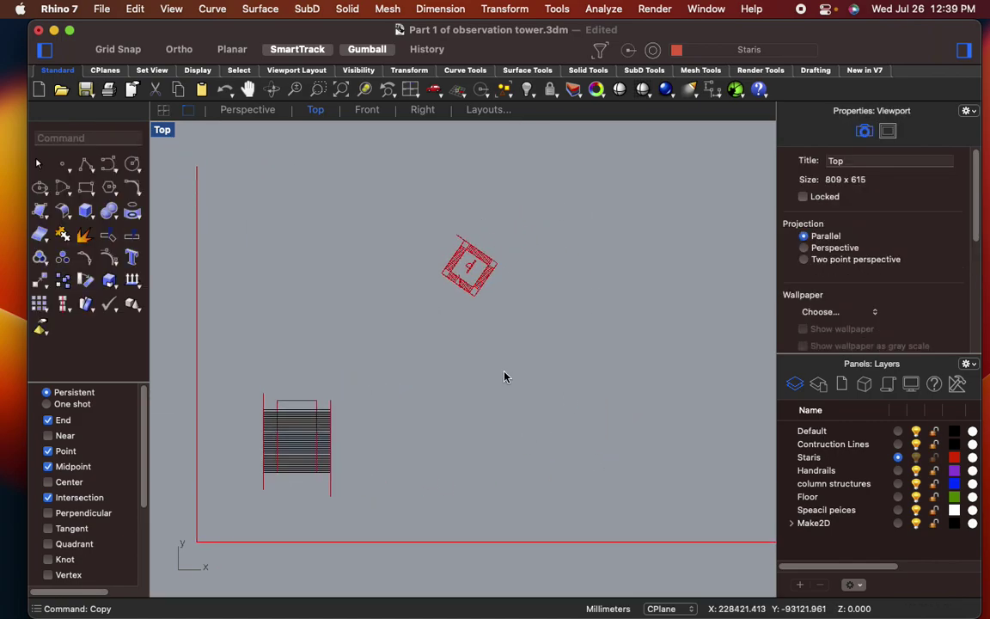
{"action": "scroll", "coordinate": [507, 376], "scroll_direction": "down", "scroll_amount": 3}
{"action": "right_click_drag", "start_coordinate": [513, 376], "coordinate": [492, 383]}
{"action": "scroll", "coordinate": [439, 384], "scroll_direction": "up", "scroll_amount": 6}
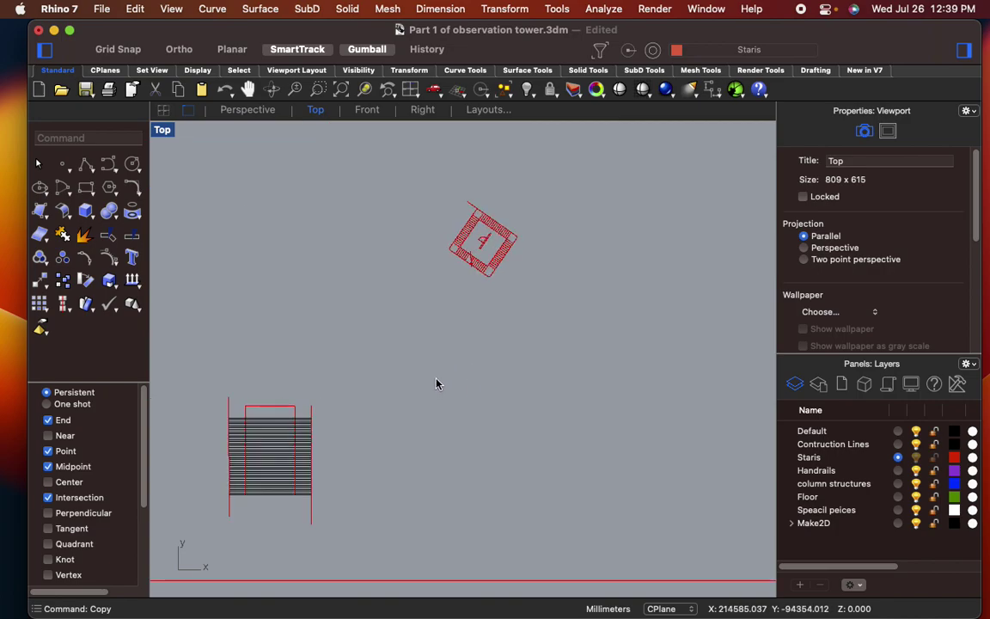
{"action": "scroll", "coordinate": [446, 384], "scroll_direction": "down", "scroll_amount": 4}
{"action": "mouse_move", "coordinate": [276, 369]}
{"action": "left_mouse_down"}
{"action": "mouse_move", "coordinate": [406, 515]}
{"action": "mouse_move", "coordinate": [409, 497]}
{"action": "left_mouse_up"}
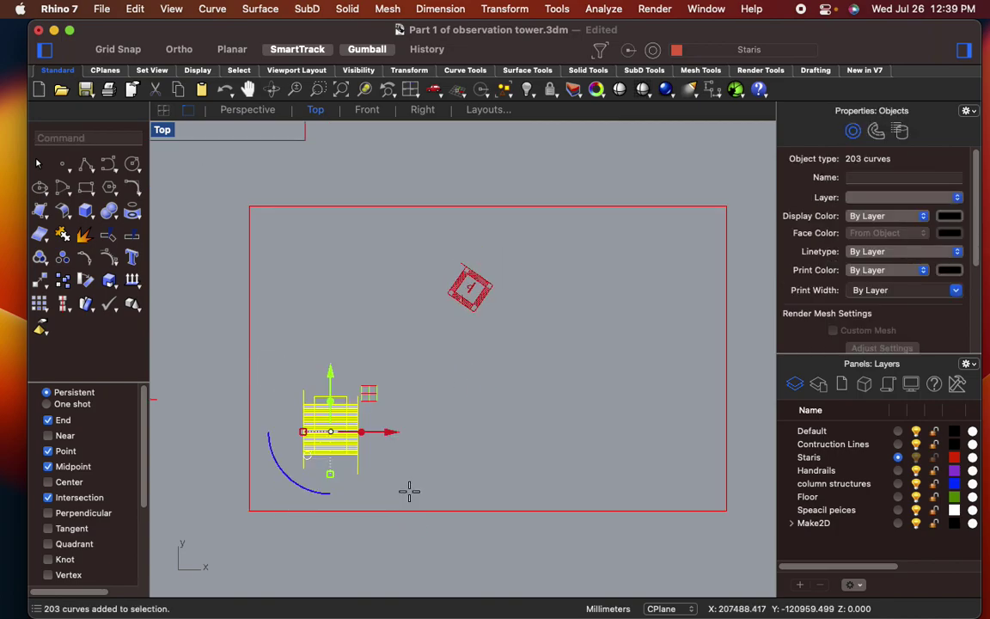
{"action": "type", "text": "copy"}
{"action": "key", "text": "Return"}
{"action": "left_click", "coordinate": [326, 489]}
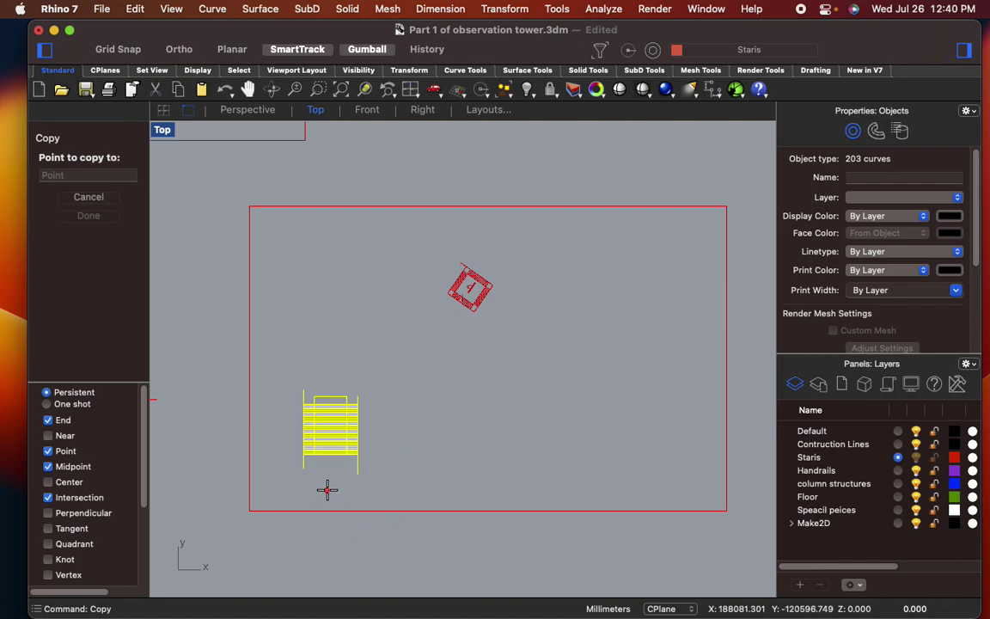
{"action": "left_click", "coordinate": [629, 482], "text": "shift"}
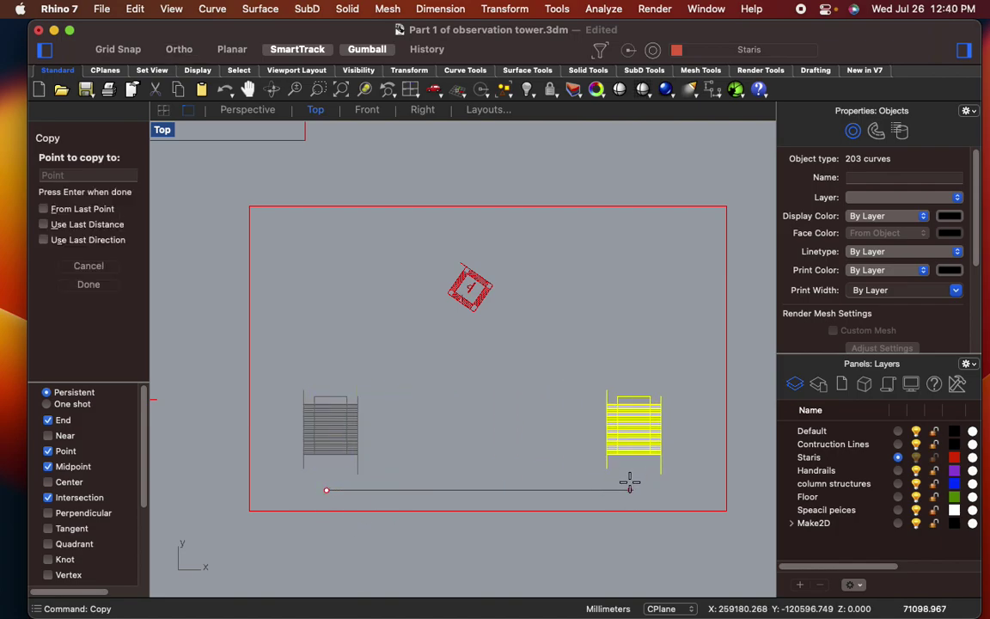
- Place the elevation copy in the frame's lower-right area and finish copying
{"action": "left_click", "coordinate": [629, 486]}
{"action": "key", "text": "Return"}
{"action": "key", "text": "Escape"}
- Draw a long horizontal line below the rotated stair plan, spanning most of the frame's width
{"action": "scroll", "coordinate": [495, 406], "scroll_direction": "up", "scroll_amount": 3}
{"action": "right_click_drag", "start_coordinate": [495, 407], "coordinate": [487, 411]}
{"action": "scroll", "coordinate": [449, 300], "scroll_direction": "up", "scroll_amount": 4}
{"action": "scroll", "coordinate": [451, 304], "scroll_direction": "down", "scroll_amount": 2}
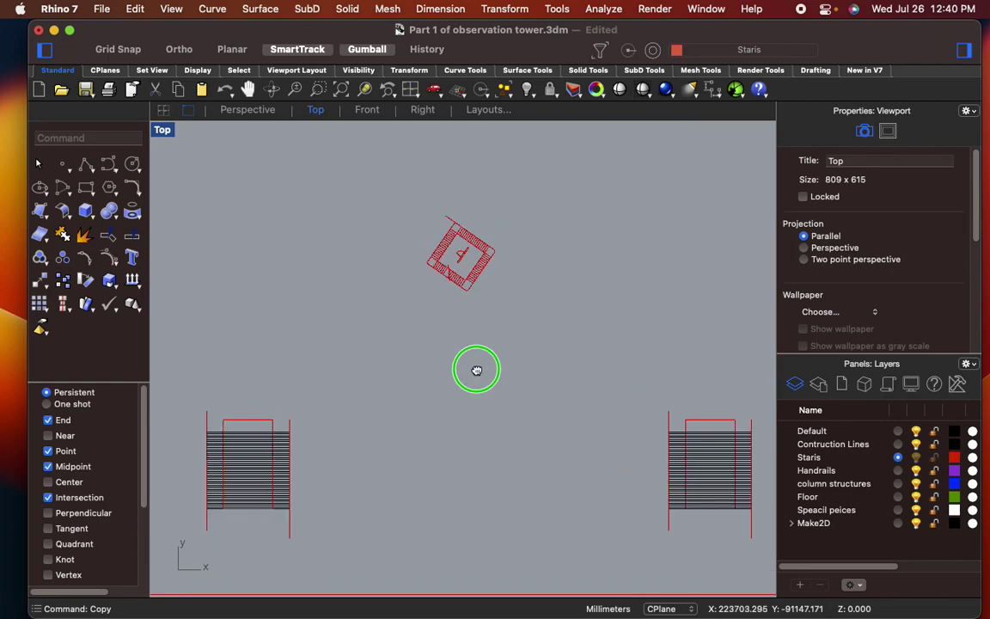
{"action": "right_click_drag", "start_coordinate": [473, 371], "coordinate": [484, 359]}
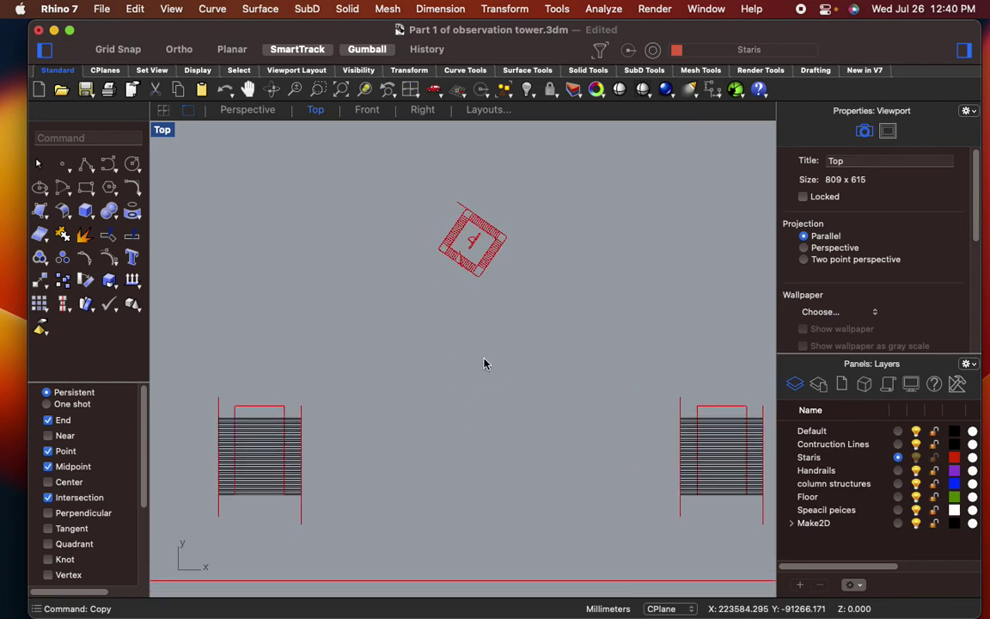
{"action": "type", "text": "Line"}
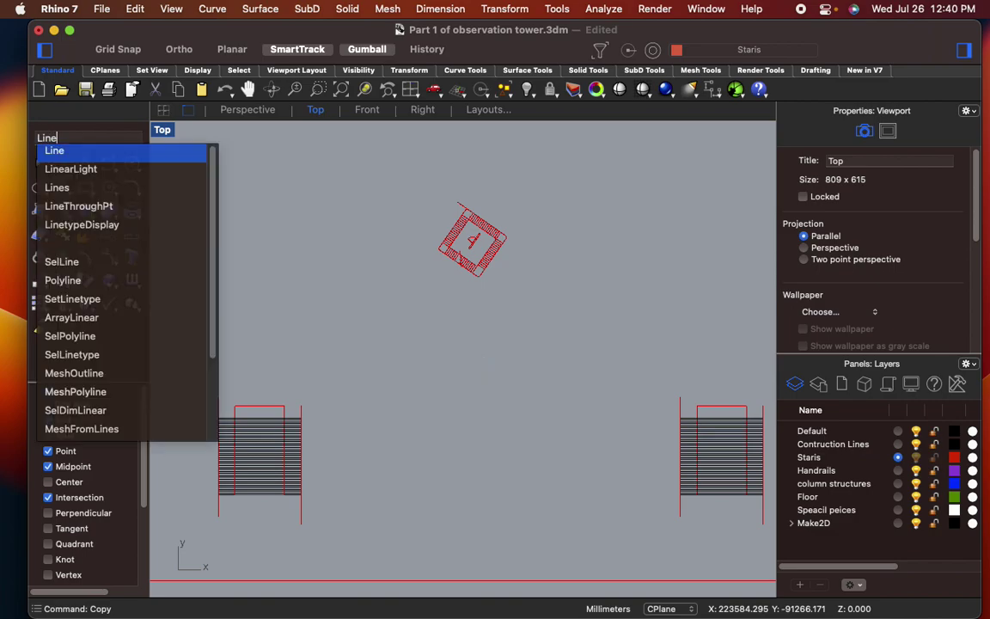
{"action": "key", "text": "Return"}
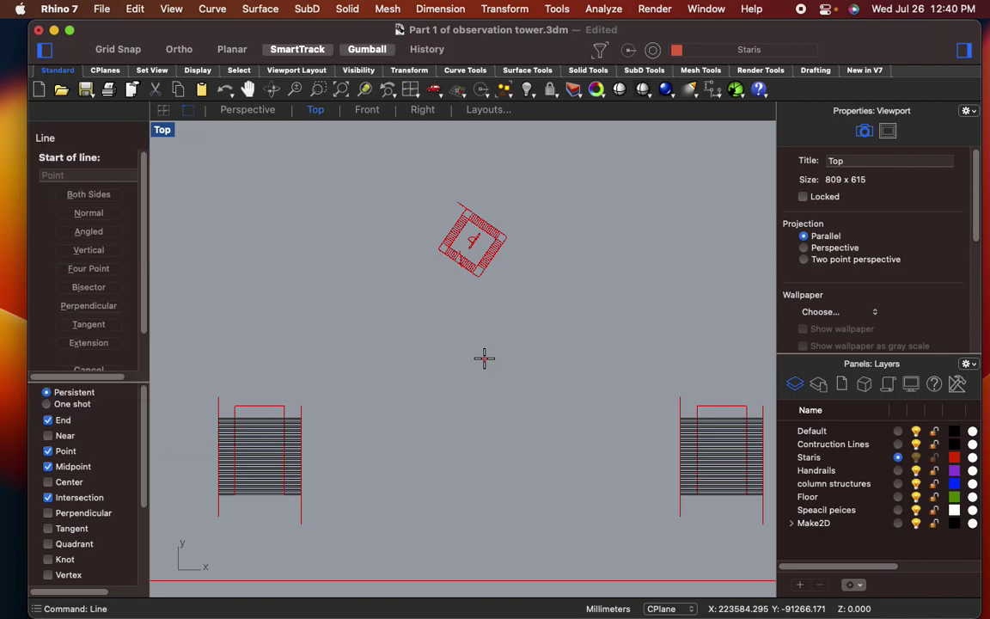
{"action": "left_click", "coordinate": [251, 286]}
{"action": "key", "text": "F8"}
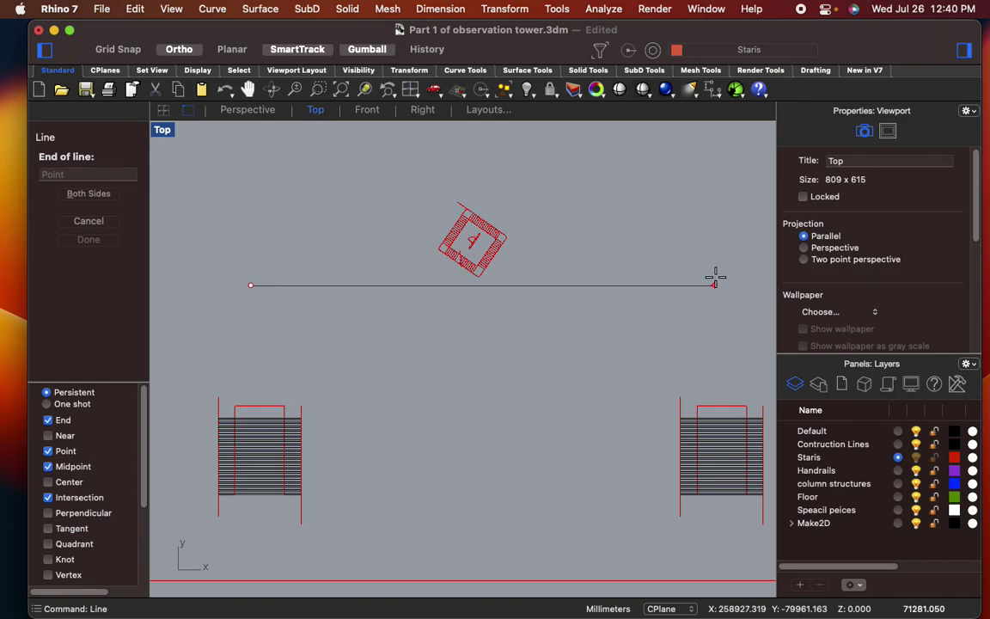
{"action": "left_click", "coordinate": [729, 276], "text": "shift"}
- Move the horizontal line straight up close to the lowest corner of the rotated stair plan
{"action": "left_click", "coordinate": [552, 286]}
{"action": "scroll", "coordinate": [515, 285], "scroll_direction": "up", "scroll_amount": 3}
{"action": "scroll", "coordinate": [467, 252], "scroll_direction": "up", "scroll_amount": 4}
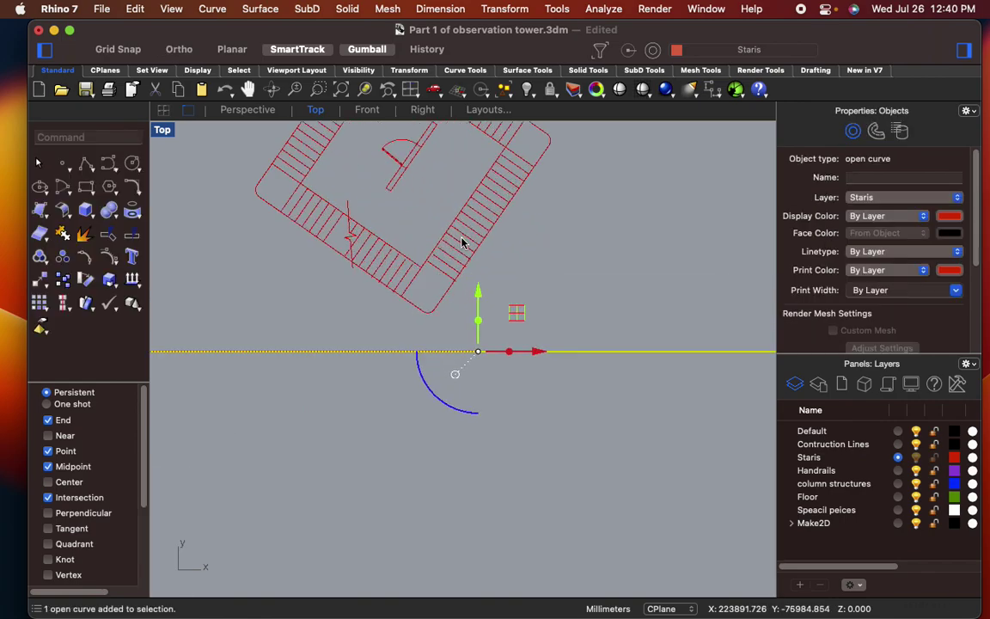
{"action": "left_click_drag", "start_coordinate": [480, 320], "coordinate": [489, 271]}
- Enable the Near snap, disable Intersection, and move the horizontal line up to touch the plan's rounded lowest corner
{"action": "scroll", "coordinate": [446, 369], "scroll_direction": "up", "scroll_amount": 8}
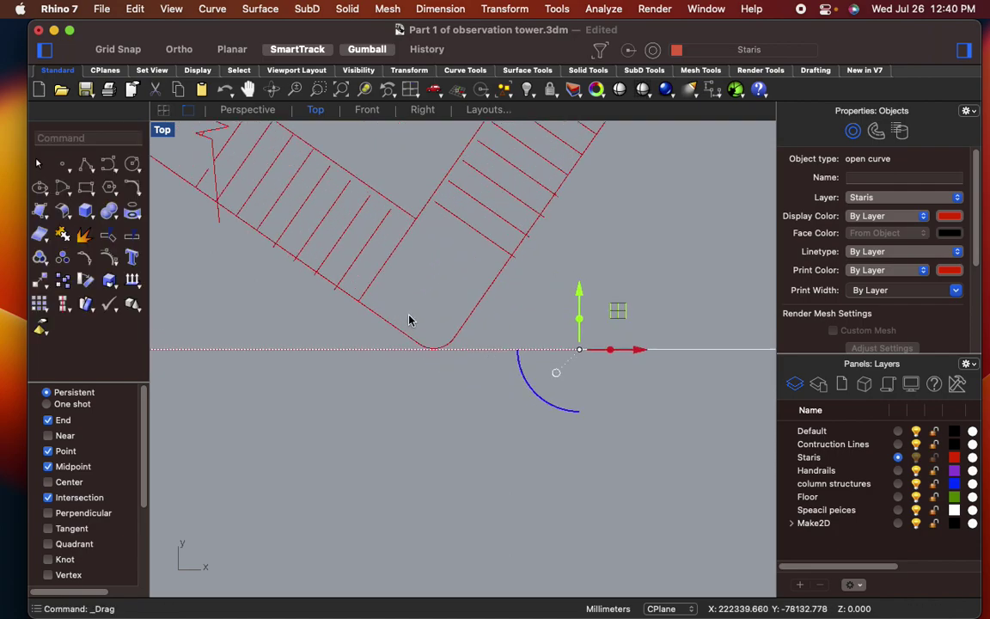
{"action": "scroll", "coordinate": [438, 370], "scroll_direction": "down", "scroll_amount": 3}
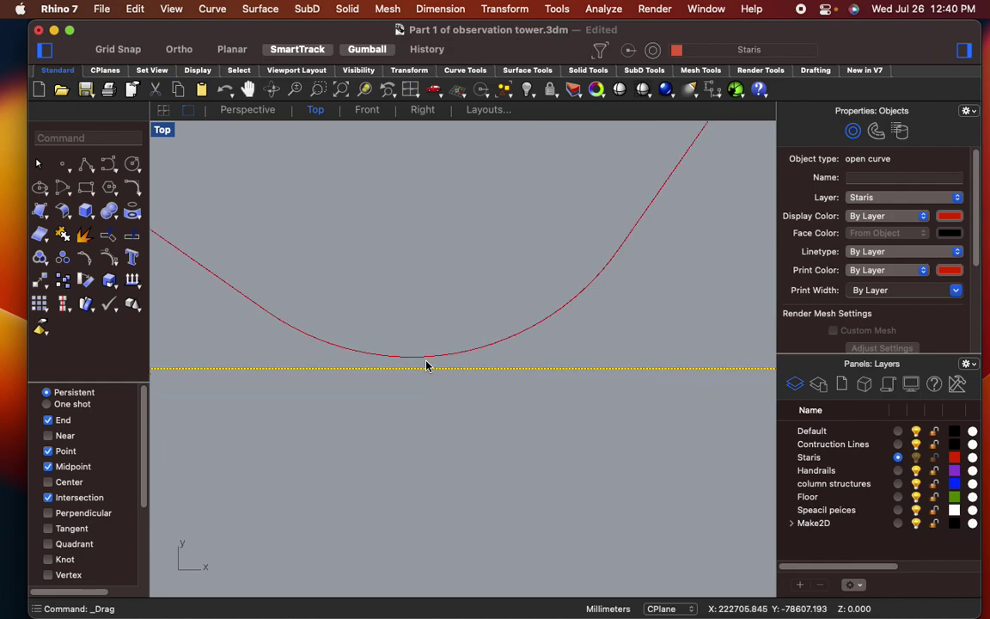
{"action": "right_click", "coordinate": [444, 384]}
{"action": "left_click", "coordinate": [411, 370]}
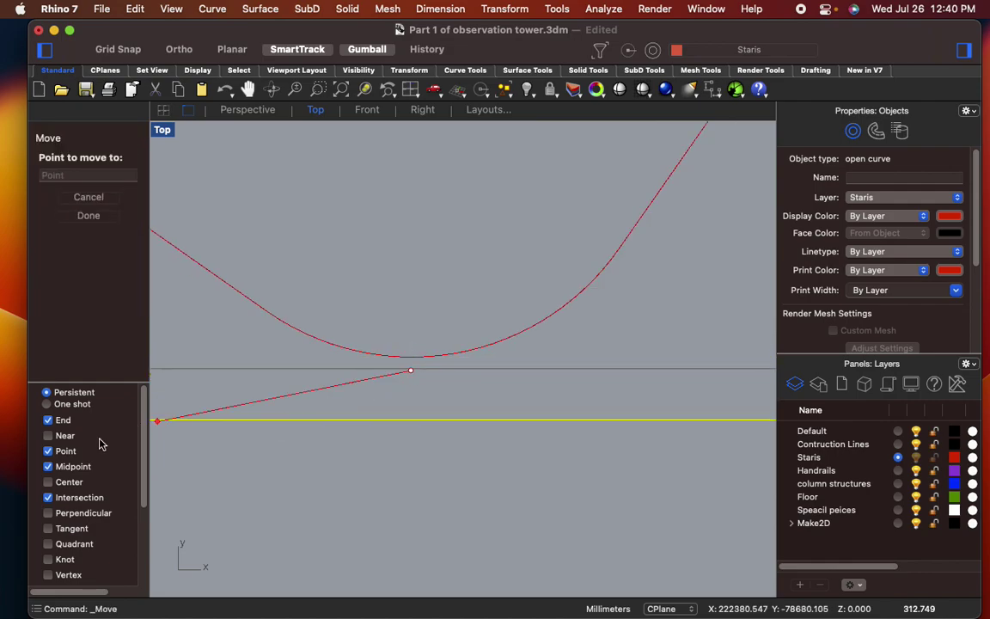
{"action": "left_click", "coordinate": [45, 435]}
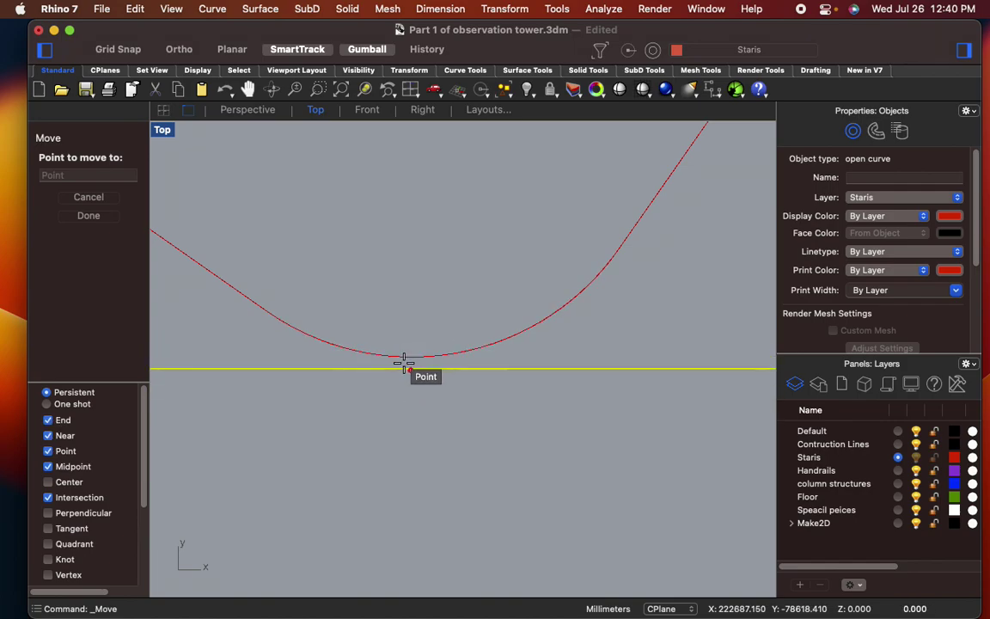
{"action": "scroll", "coordinate": [407, 354], "scroll_direction": "up", "scroll_amount": 5}
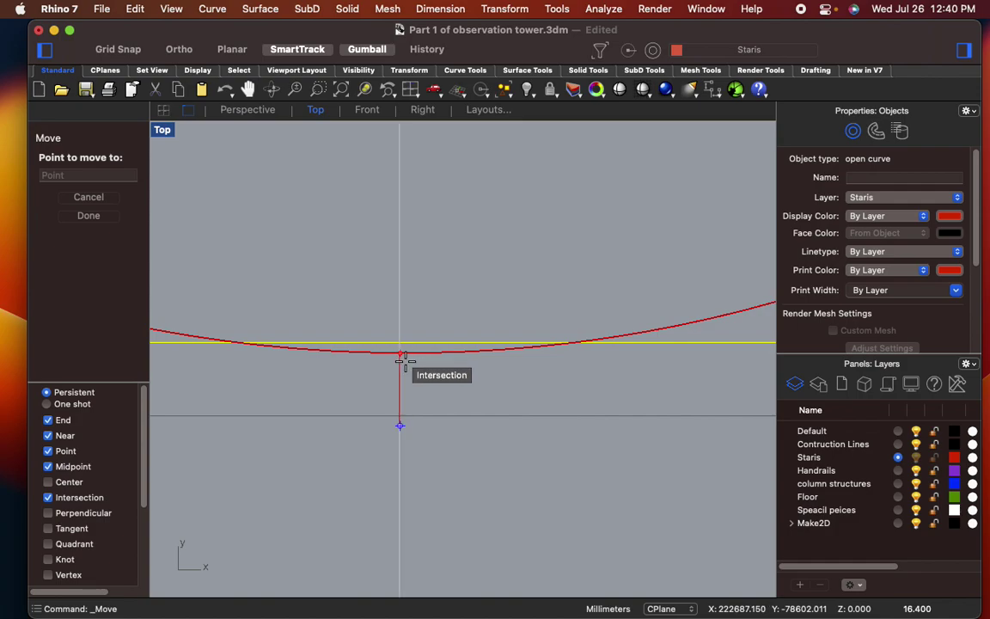
{"action": "left_click", "coordinate": [48, 496]}
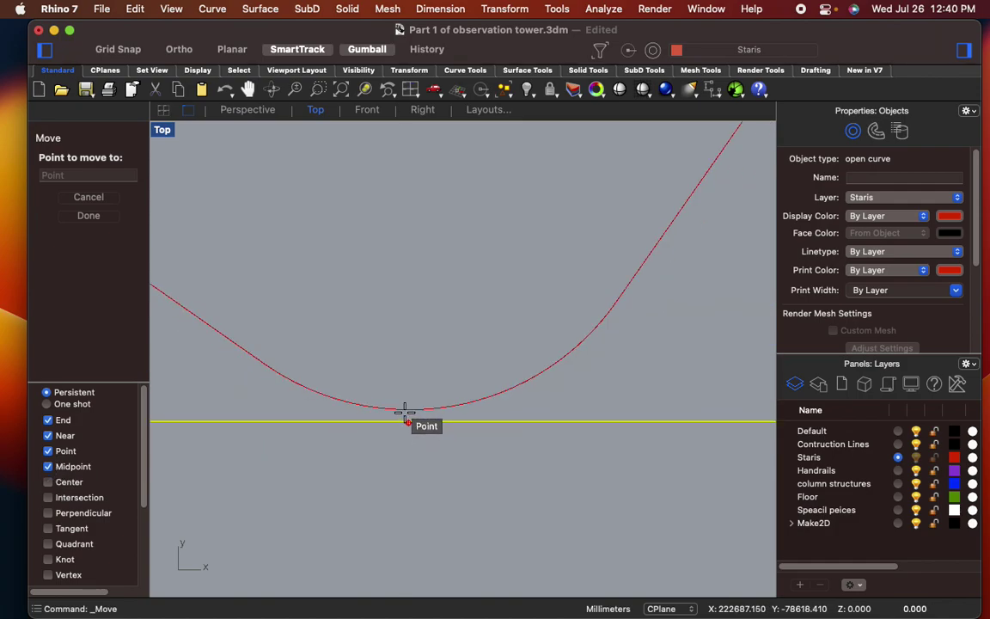
{"action": "left_click", "coordinate": [413, 411]}
{"action": "left_click", "coordinate": [484, 482]}
- Copy the horizontal line down to the base of the lower-left elevation as the ground line
{"action": "scroll", "coordinate": [483, 464], "scroll_direction": "down", "scroll_amount": 10}
{"action": "right_click_drag", "start_coordinate": [548, 486], "coordinate": [524, 408]}
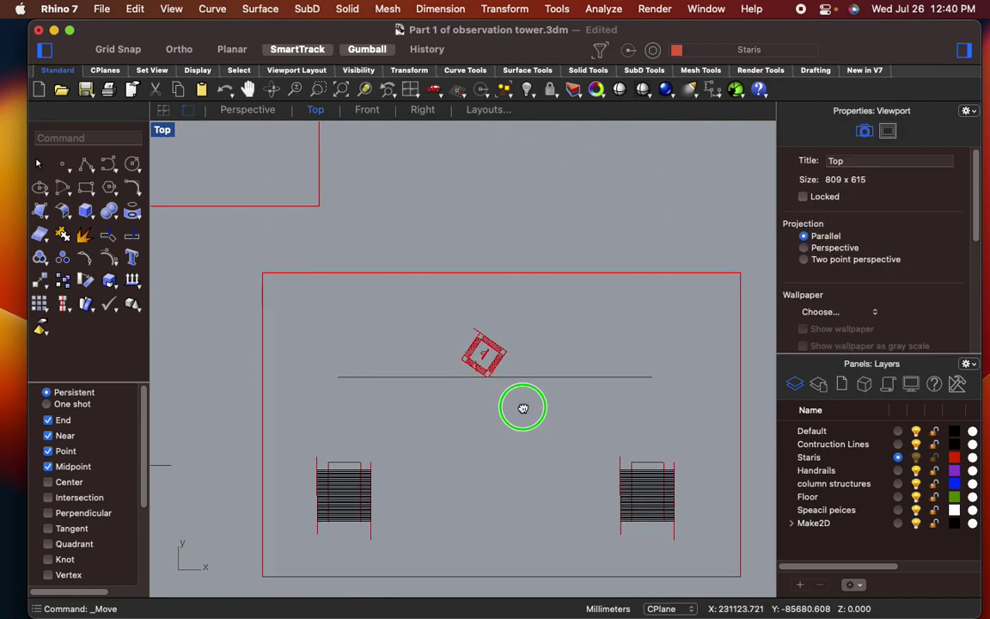
{"action": "scroll", "coordinate": [513, 402], "scroll_direction": "up", "scroll_amount": 4}
{"action": "left_click", "coordinate": [543, 347]}
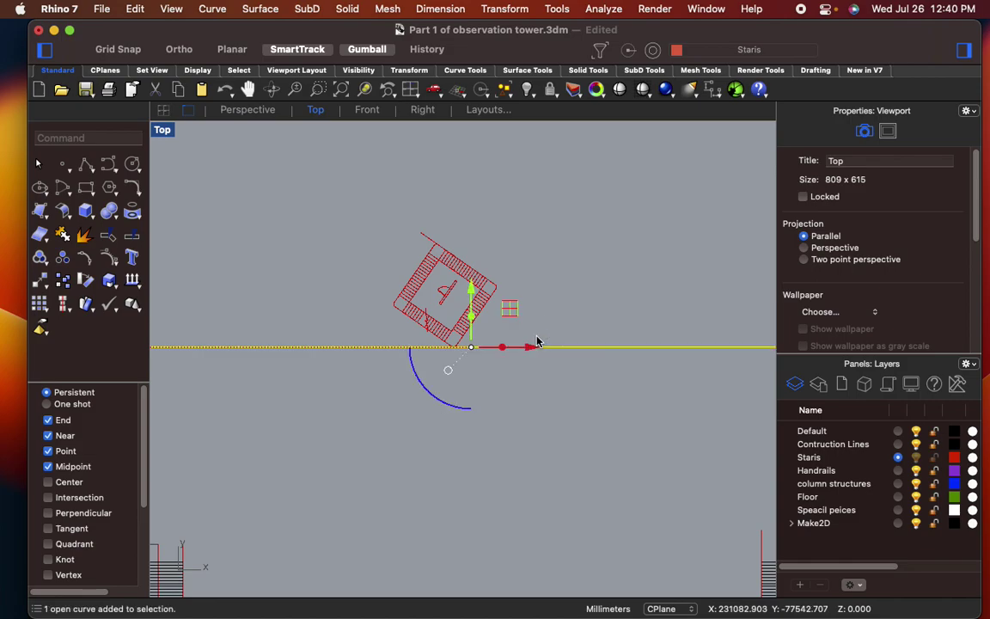
{"action": "type", "text": "Copy"}
{"action": "key", "text": "Return"}
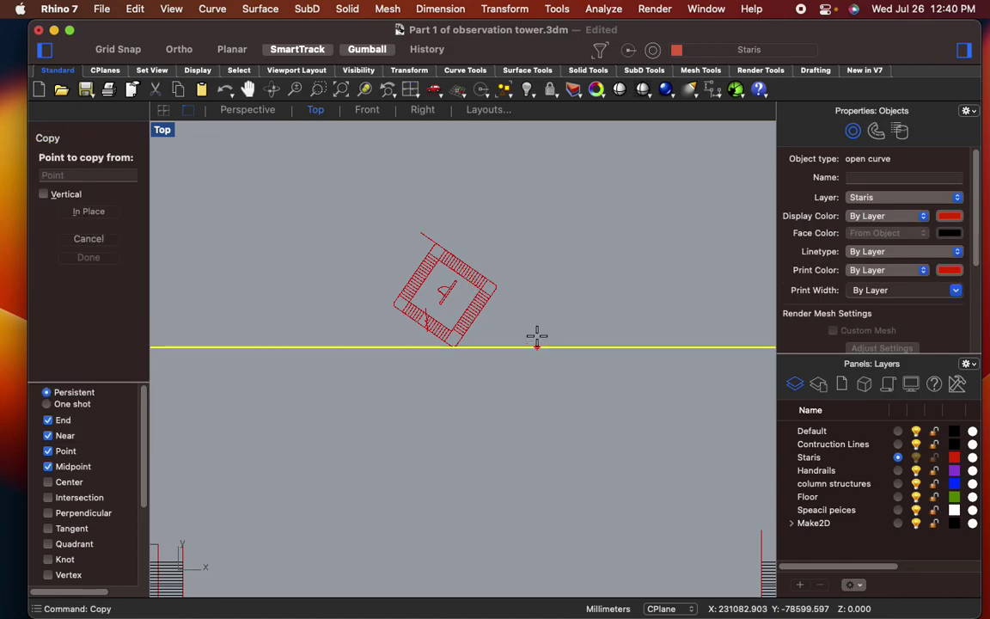
{"action": "scroll", "coordinate": [412, 434], "scroll_direction": "down", "scroll_amount": 3}
{"action": "scroll", "coordinate": [292, 403], "scroll_direction": "up", "scroll_amount": 2}
{"action": "left_click", "coordinate": [282, 394]}
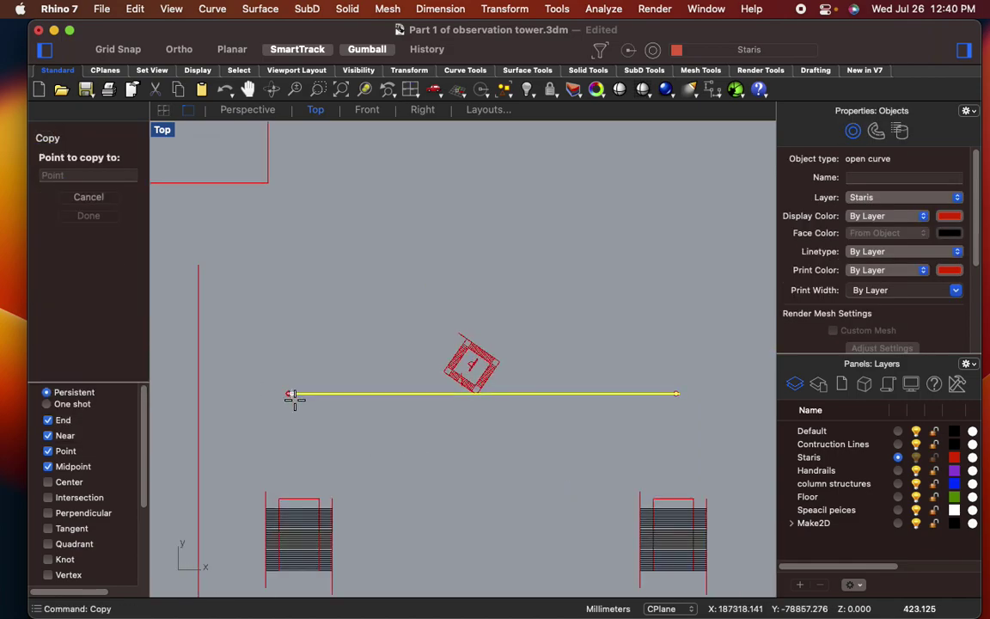
{"action": "scroll", "coordinate": [292, 398], "scroll_direction": "down", "scroll_amount": 3}
{"action": "scroll", "coordinate": [316, 403], "scroll_direction": "up", "scroll_amount": 5}
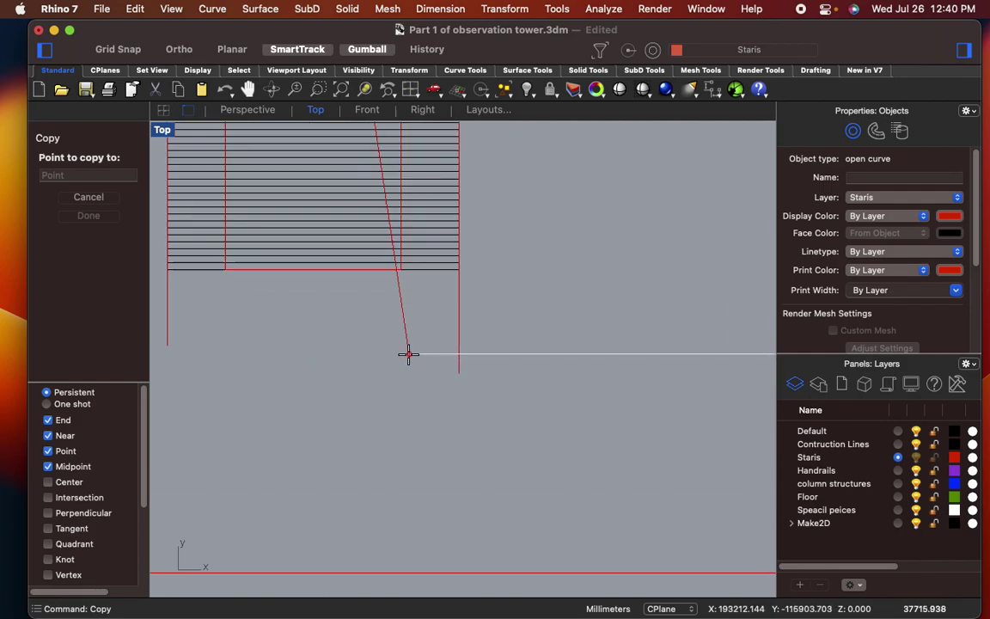
{"action": "scroll", "coordinate": [464, 277], "scroll_direction": "up", "scroll_amount": 5}
{"action": "left_click", "coordinate": [477, 270]}
- Compare the elevation levels in the new frame with the horizontal reference lines of the earlier perspective construction
{"action": "scroll", "coordinate": [477, 273], "scroll_direction": "down", "scroll_amount": 5}
{"action": "scroll", "coordinate": [477, 274], "scroll_direction": "down", "scroll_amount": 6}
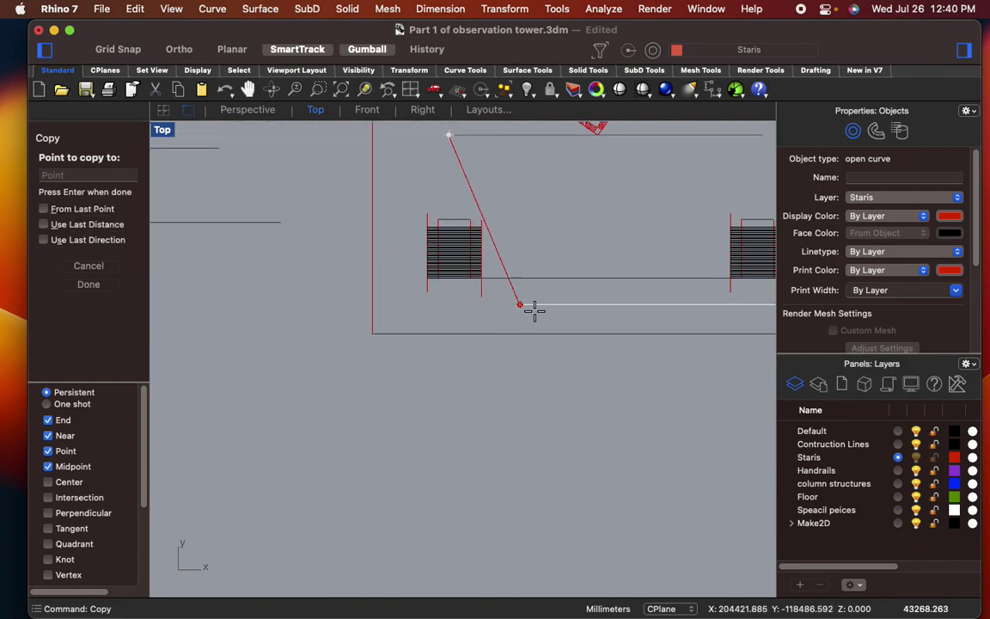
{"action": "scroll", "coordinate": [297, 396], "scroll_direction": "up", "scroll_amount": 6}
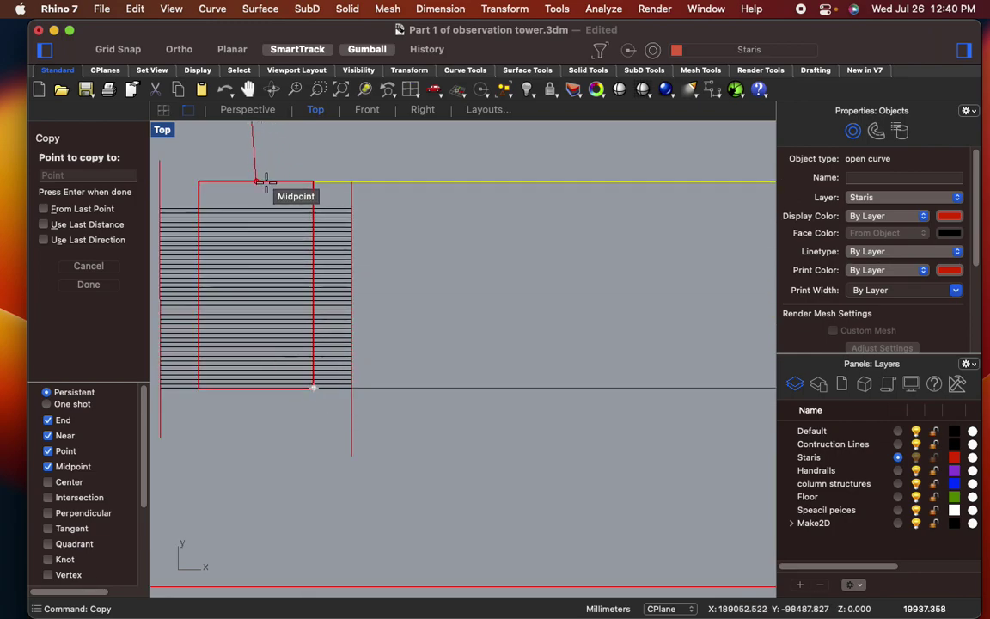
{"action": "scroll", "coordinate": [266, 184], "scroll_direction": "down", "scroll_amount": 4}
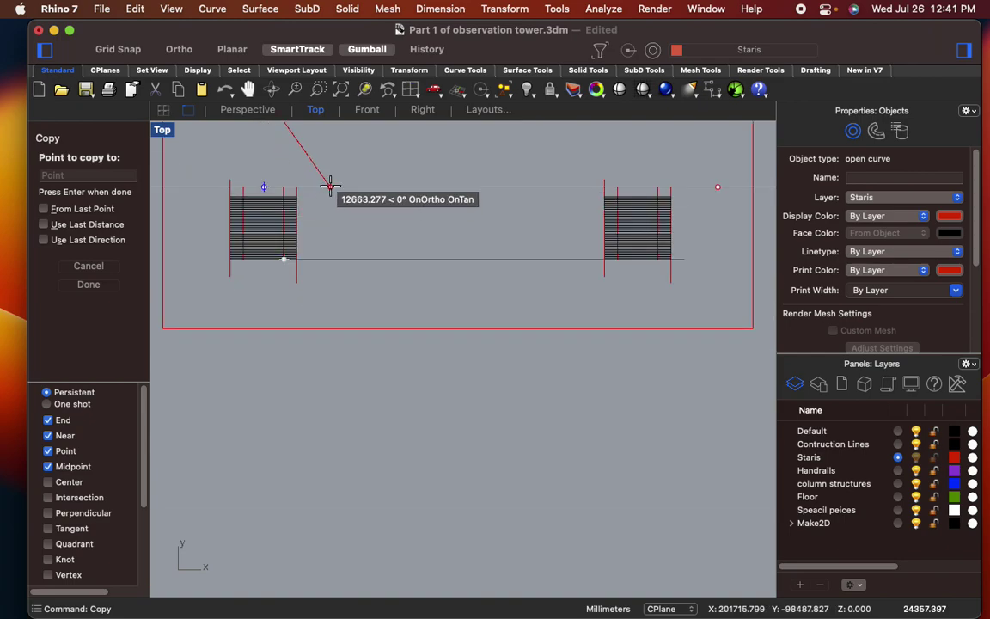
{"action": "left_click", "coordinate": [320, 186]}
{"action": "right_click_drag", "start_coordinate": [320, 189], "coordinate": [357, 287]}
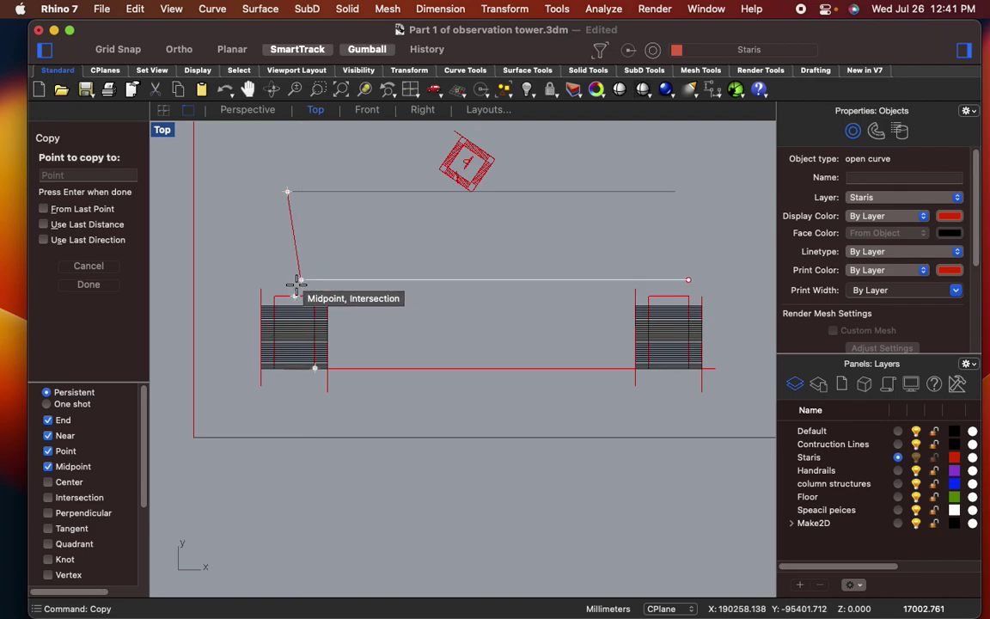
{"action": "scroll", "coordinate": [298, 283], "scroll_direction": "up", "scroll_amount": 3}
{"action": "scroll", "coordinate": [307, 335], "scroll_direction": "down", "scroll_amount": 5}
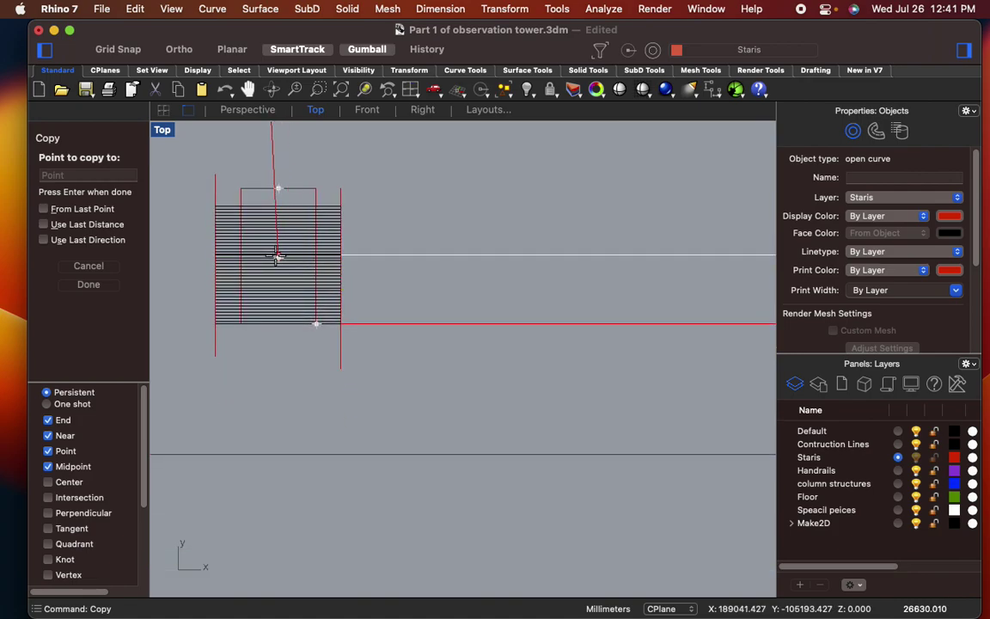
{"action": "scroll", "coordinate": [208, 283], "scroll_direction": "down", "scroll_amount": 6}
{"action": "right_click_drag", "start_coordinate": [208, 283], "coordinate": [733, 267]}
{"action": "scroll", "coordinate": [552, 227], "scroll_direction": "up", "scroll_amount": 5}
{"action": "right_click_drag", "start_coordinate": [530, 251], "coordinate": [681, 304]}
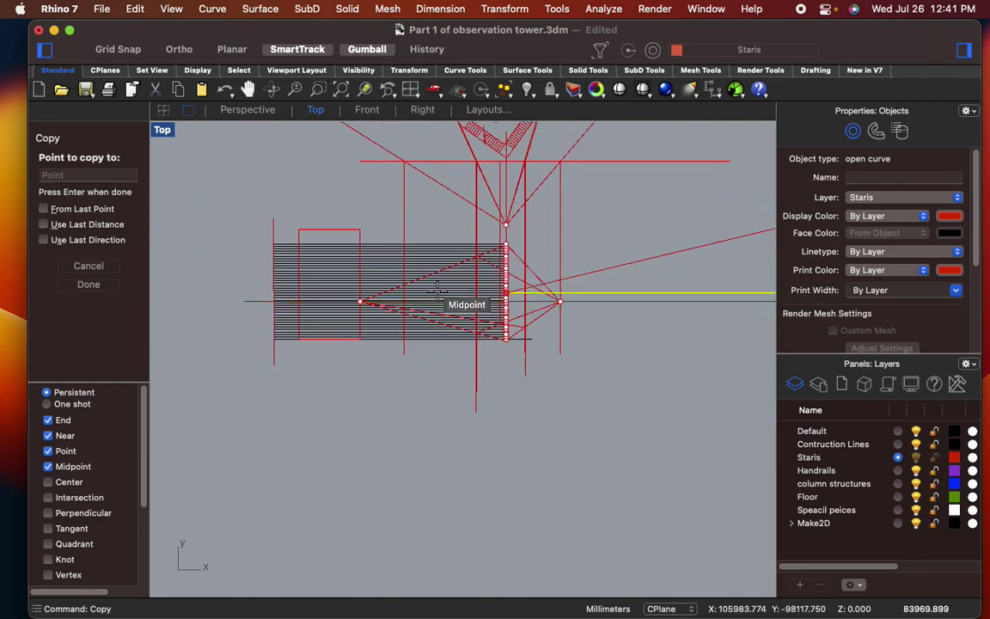
{"action": "scroll", "coordinate": [336, 300], "scroll_direction": "up", "scroll_amount": 4}
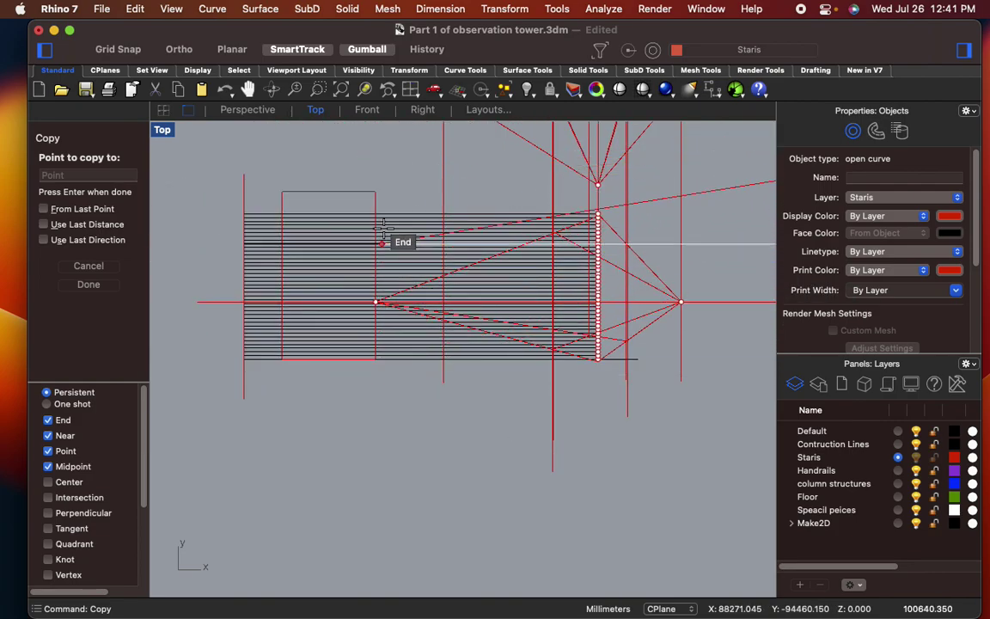
{"action": "scroll", "coordinate": [386, 359], "scroll_direction": "down", "scroll_amount": 5}
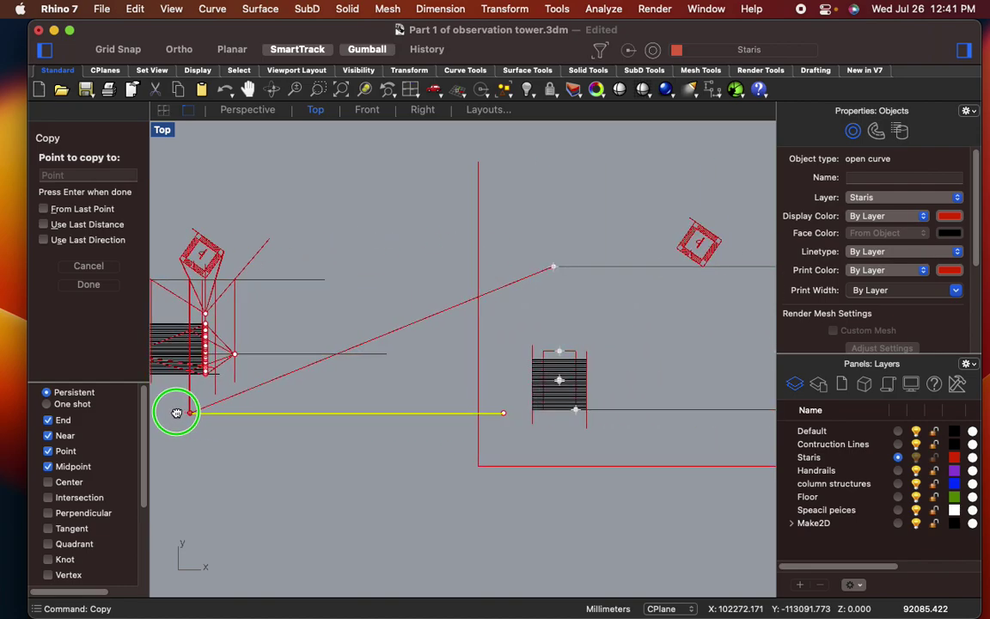
{"action": "scroll", "coordinate": [537, 409], "scroll_direction": "up", "scroll_amount": 4}
{"action": "scroll", "coordinate": [573, 408], "scroll_direction": "up", "scroll_amount": 5}
{"action": "scroll", "coordinate": [628, 387], "scroll_direction": "down", "scroll_amount": 3}
- Copy the horizontal line to the midpoint of a stair level about a quarter of the way up the lower-left elevation
{"action": "right_click_drag", "start_coordinate": [628, 387], "coordinate": [314, 389]}
{"action": "scroll", "coordinate": [285, 376], "scroll_direction": "down", "scroll_amount": 2}
{"action": "scroll", "coordinate": [250, 391], "scroll_direction": "down", "scroll_amount": 1}
{"action": "scroll", "coordinate": [240, 378], "scroll_direction": "up", "scroll_amount": 5}
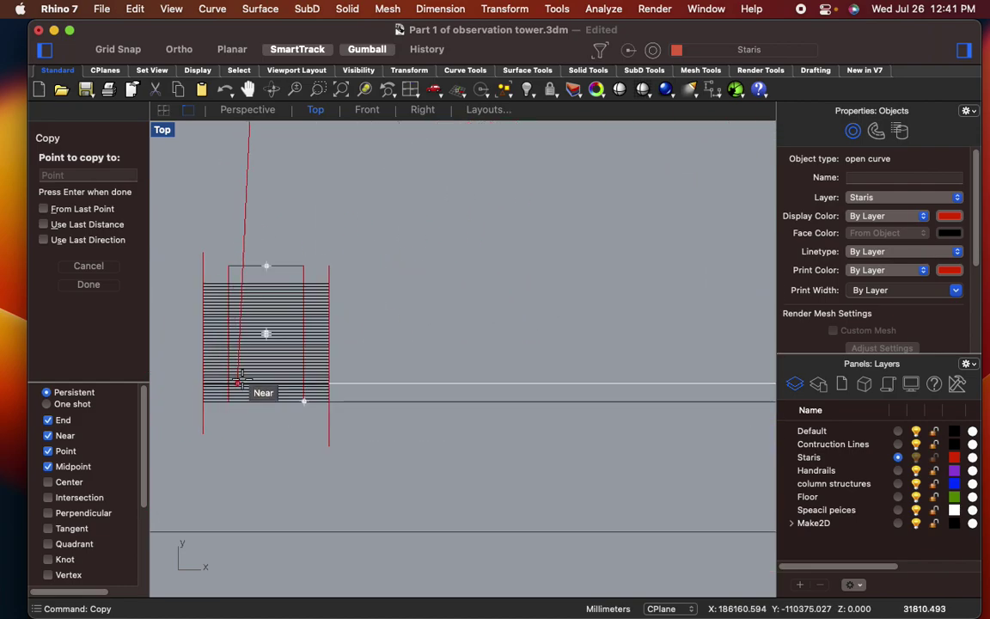
{"action": "scroll", "coordinate": [254, 369], "scroll_direction": "up", "scroll_amount": 3}
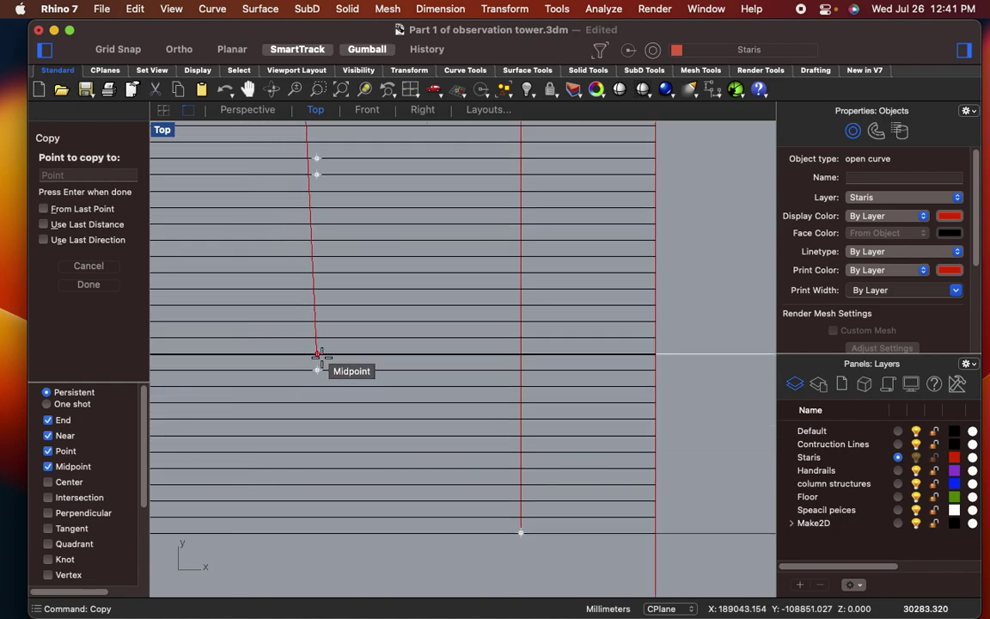
{"action": "left_click", "coordinate": [317, 354]}
{"action": "scroll", "coordinate": [336, 400], "scroll_direction": "down", "scroll_amount": 7}
{"action": "right_click_drag", "start_coordinate": [470, 422], "coordinate": [293, 429]}
{"action": "scroll", "coordinate": [324, 420], "scroll_direction": "down", "scroll_amount": 1}
{"action": "scroll", "coordinate": [323, 420], "scroll_direction": "down", "scroll_amount": 4}
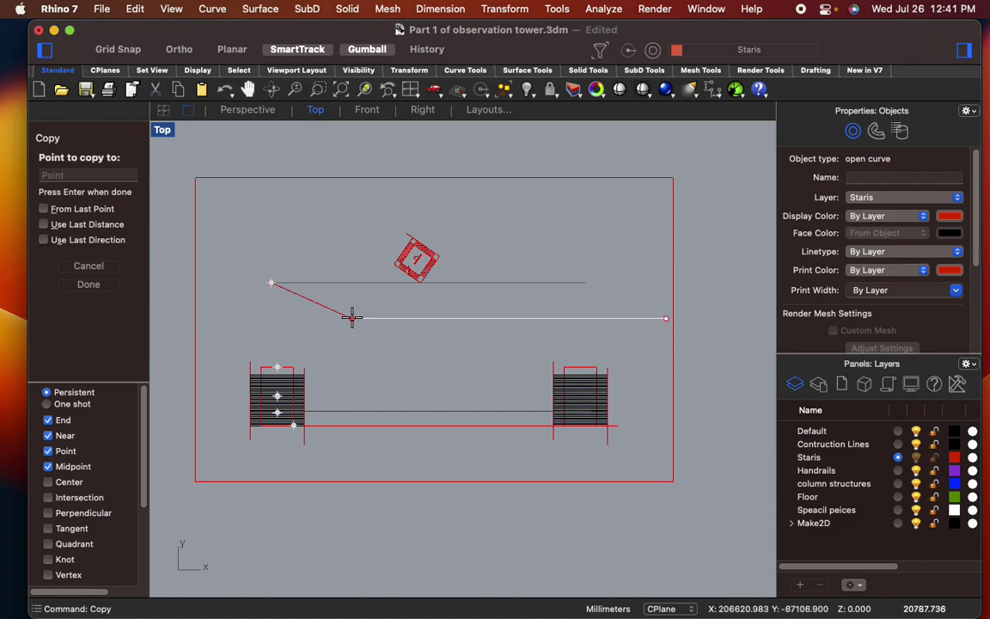
{"action": "scroll", "coordinate": [349, 316], "scroll_direction": "up", "scroll_amount": 4}
{"action": "key", "text": "Escape"}
{"action": "key", "text": "Escape"}
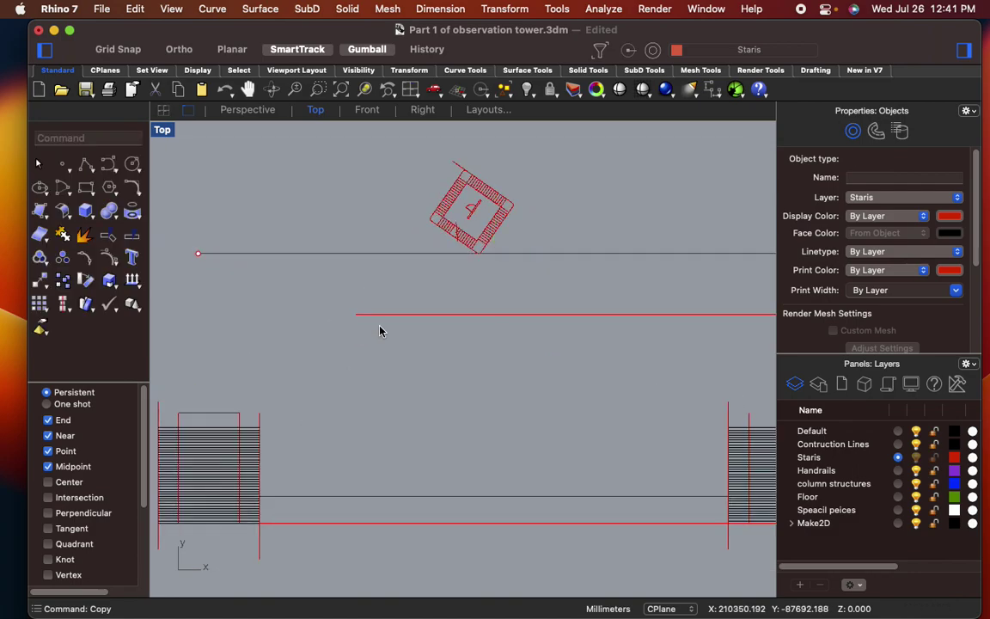
- Delete the stray line copy lying between the plan and the elevations
{"action": "scroll", "coordinate": [429, 334], "scroll_direction": "down", "scroll_amount": 8}
{"action": "scroll", "coordinate": [476, 344], "scroll_direction": "up", "scroll_amount": 4}
{"action": "left_click", "coordinate": [460, 305]}
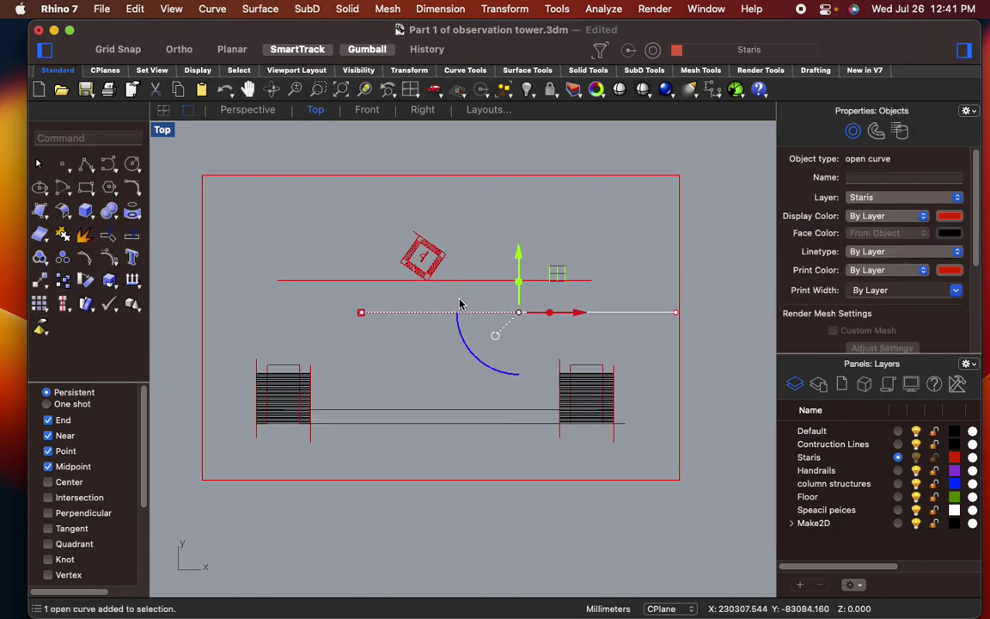
{"action": "key", "text": "Delete"}
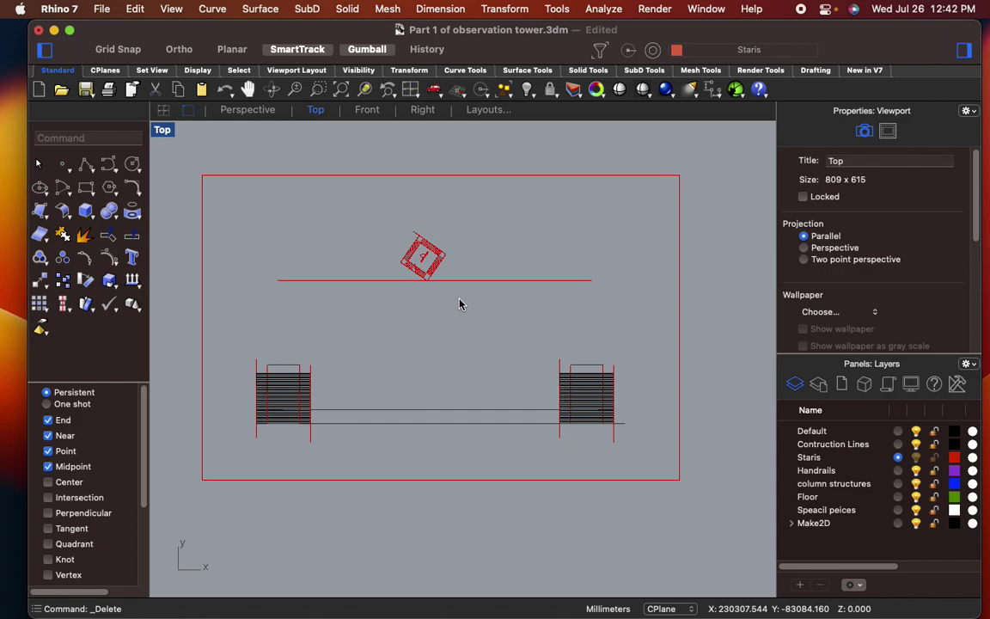
- Place a station point directly below the plan's lowest corner, beneath the picture line
{"action": "scroll", "coordinate": [421, 335], "scroll_direction": "up", "scroll_amount": 5}
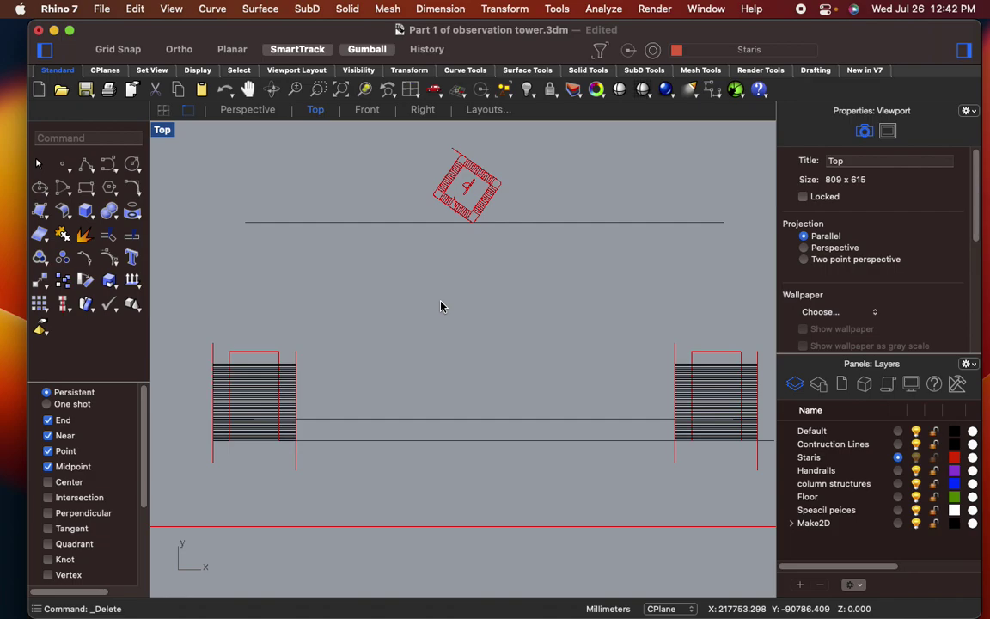
{"action": "type", "text": "point"}
{"action": "key", "text": "Return"}
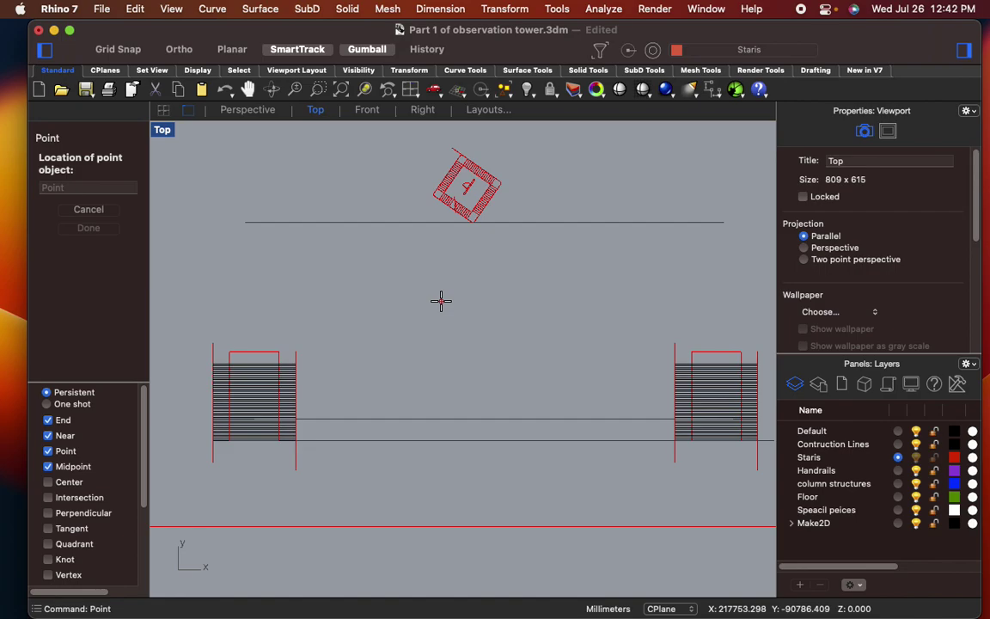
{"action": "scroll", "coordinate": [503, 236], "scroll_direction": "up", "scroll_amount": 6}
{"action": "scroll", "coordinate": [440, 269], "scroll_direction": "down", "scroll_amount": 6}
{"action": "right_click_drag", "start_coordinate": [447, 303], "coordinate": [512, 292]}
{"action": "scroll", "coordinate": [501, 237], "scroll_direction": "up", "scroll_amount": 7}
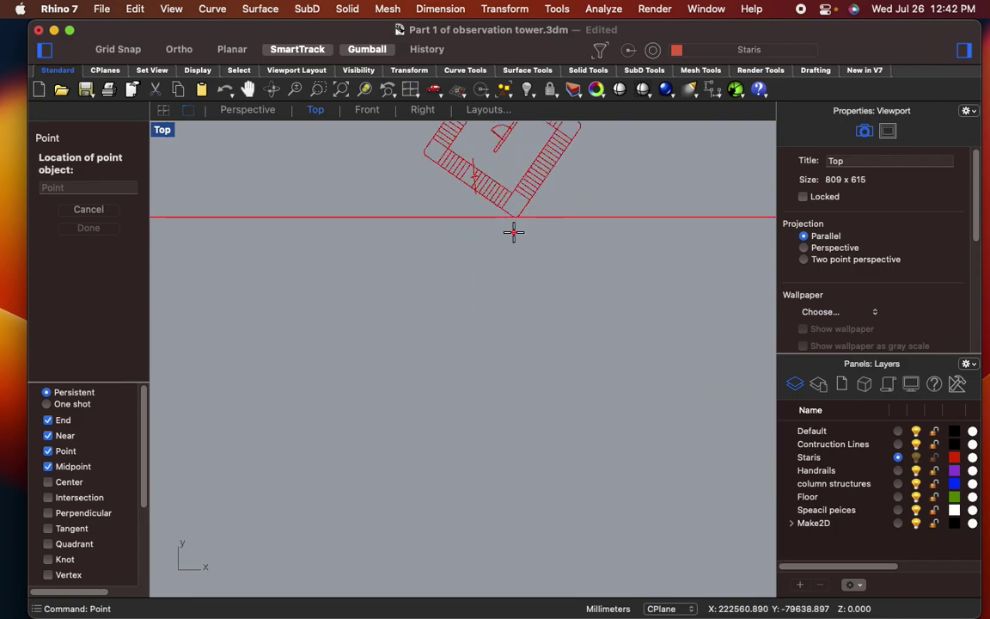
{"action": "scroll", "coordinate": [514, 260], "scroll_direction": "down", "scroll_amount": 7}
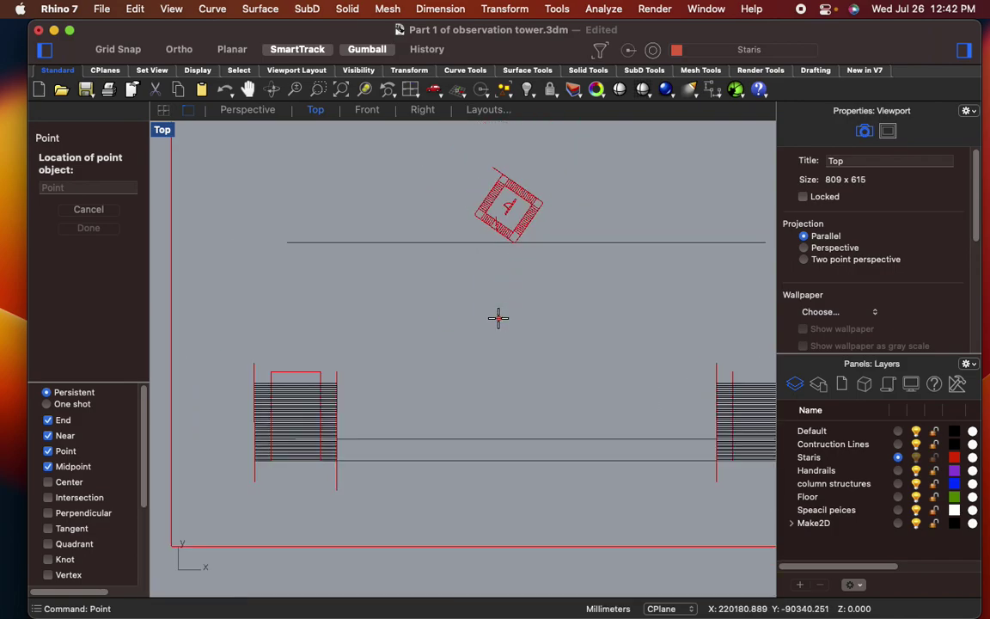
{"action": "scroll", "coordinate": [519, 232], "scroll_direction": "up", "scroll_amount": 5}
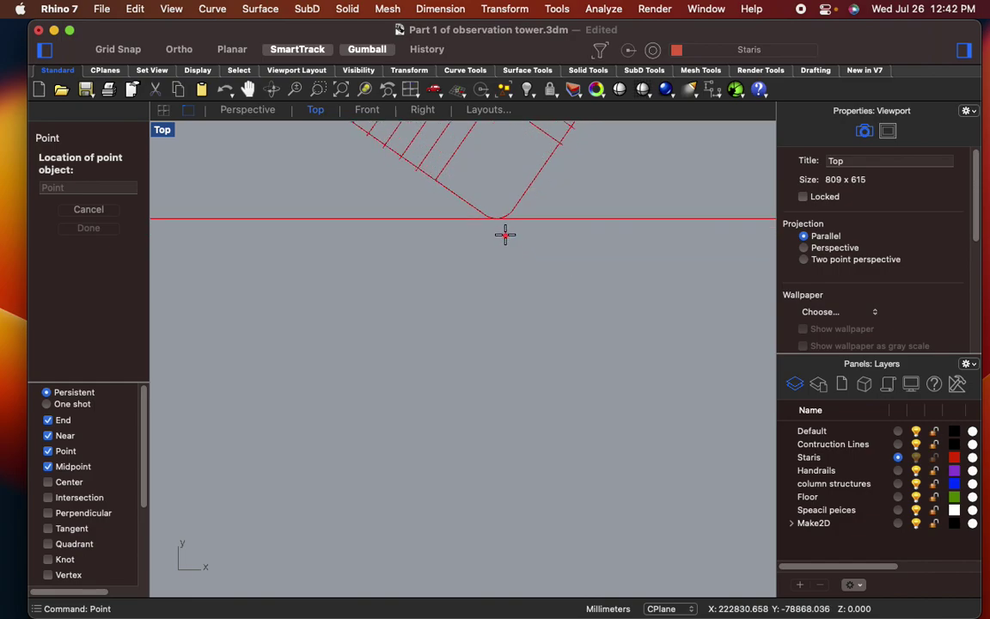
{"action": "mouse_move", "coordinate": [499, 218]}
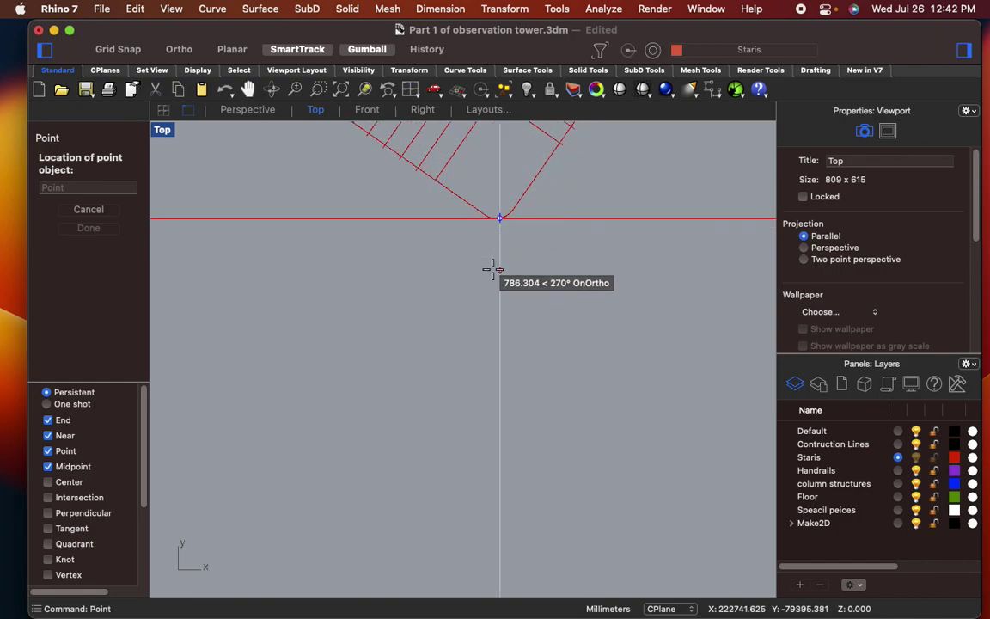
{"action": "scroll", "coordinate": [504, 466], "scroll_direction": "down", "scroll_amount": 5}
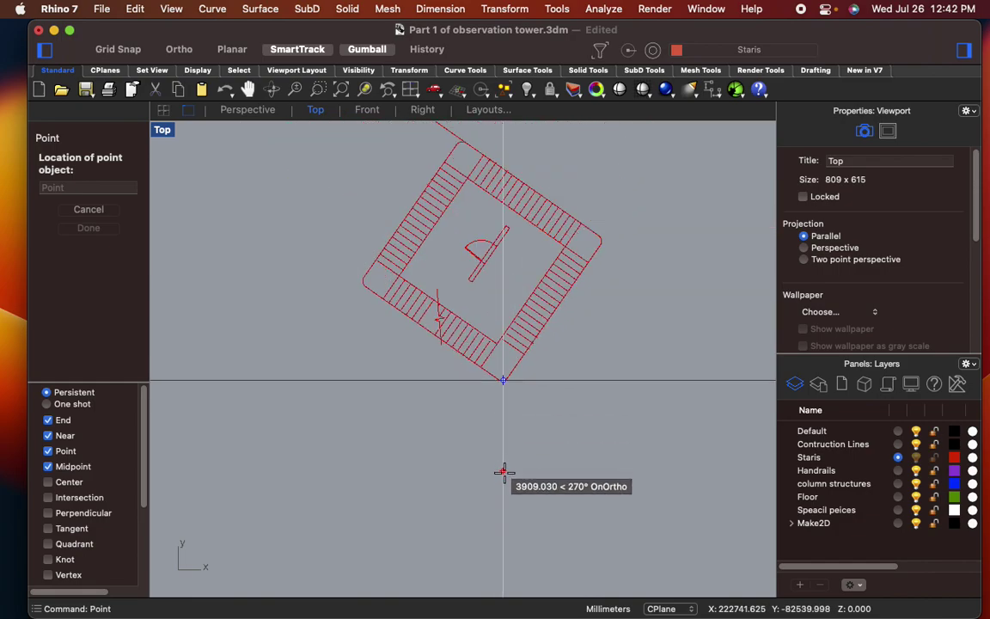
{"action": "left_click", "coordinate": [504, 580]}
- Move the station point straight down, farther from the picture line
{"action": "scroll", "coordinate": [555, 528], "scroll_direction": "down", "scroll_amount": 8}
{"action": "right_click_drag", "start_coordinate": [555, 528], "coordinate": [529, 252]}
{"action": "scroll", "coordinate": [528, 256], "scroll_direction": "up", "scroll_amount": 4}
{"action": "left_click_drag", "start_coordinate": [539, 322], "coordinate": [473, 250]}
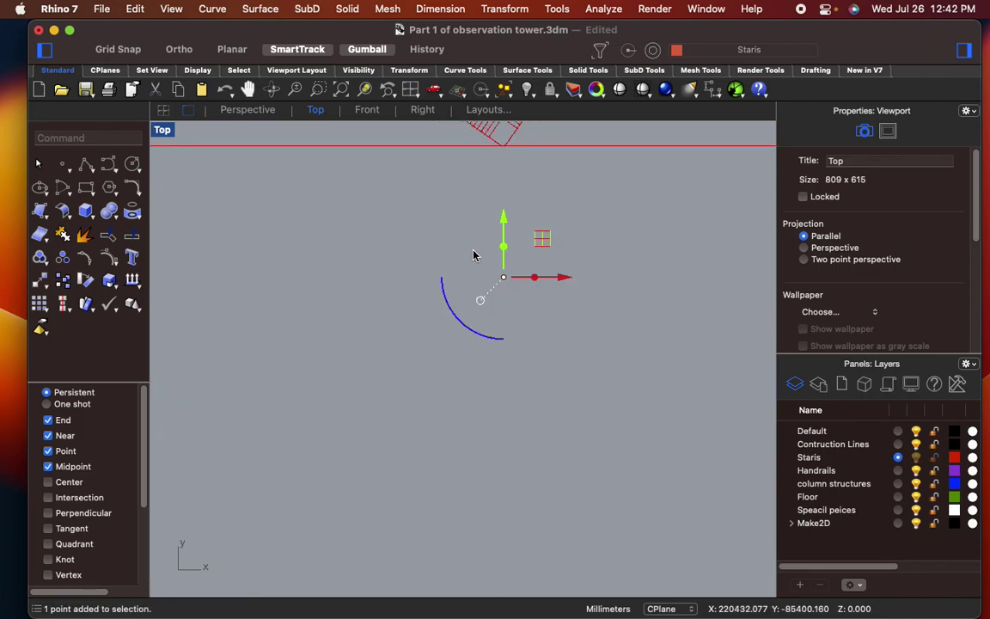
{"action": "left_click_drag", "start_coordinate": [504, 218], "coordinate": [508, 307]}
{"action": "left_click", "coordinate": [603, 297]}
{"action": "scroll", "coordinate": [602, 298], "scroll_direction": "down", "scroll_amount": 6}
{"action": "mouse_move", "coordinate": [594, 305]}
{"action": "right_mouse_down"}
{"action": "mouse_move", "coordinate": [544, 324]}
{"action": "mouse_move", "coordinate": [520, 355]}
{"action": "right_mouse_up"}
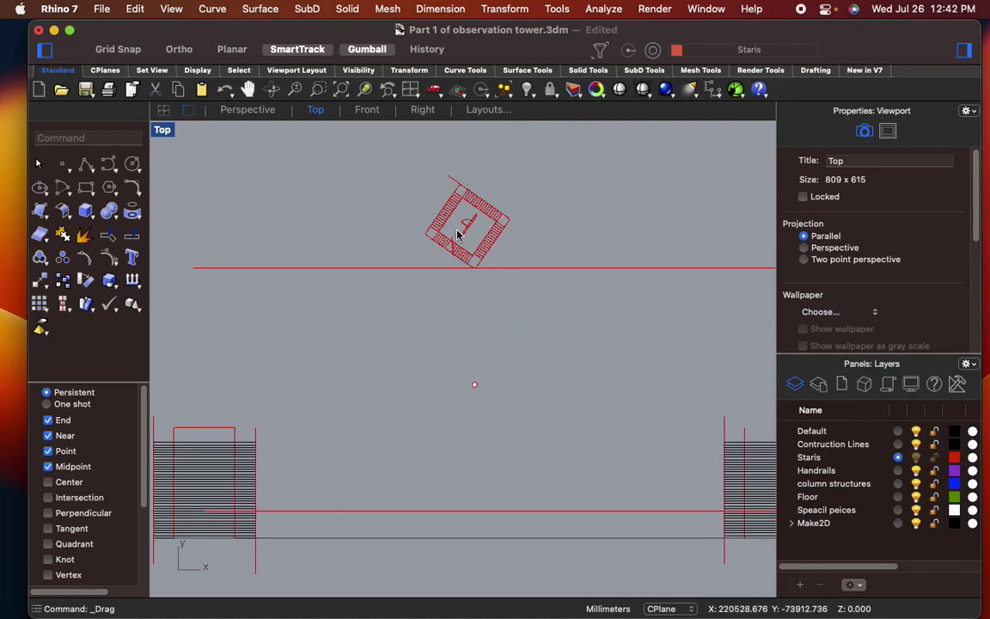
- Add the text label "PP" in Arial just above the left end of the picture line
{"action": "scroll", "coordinate": [475, 349], "scroll_direction": "up", "scroll_amount": 3}
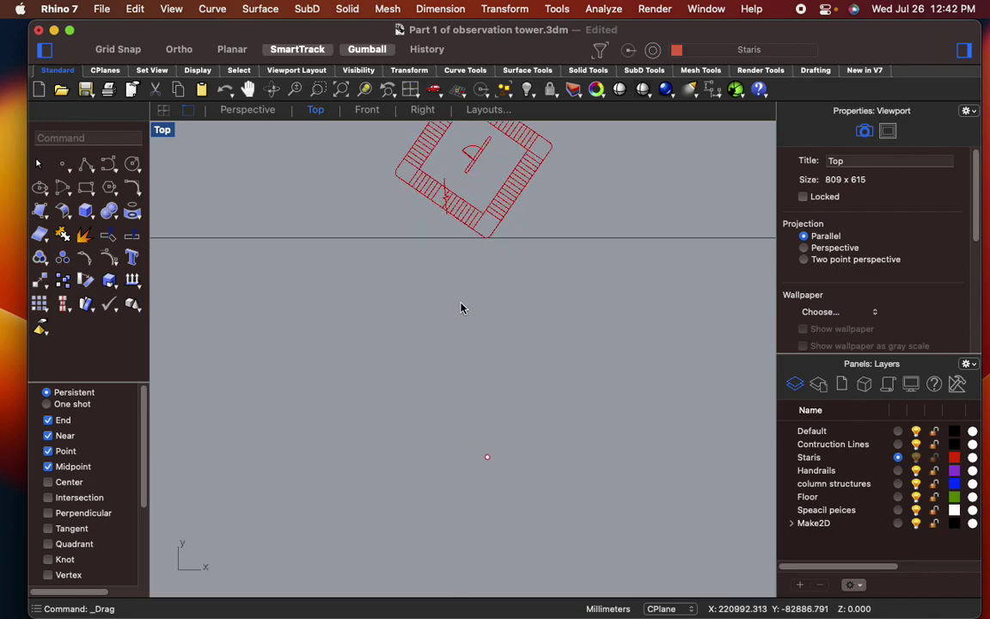
{"action": "scroll", "coordinate": [458, 305], "scroll_direction": "up", "scroll_amount": 2}
{"action": "scroll", "coordinate": [486, 403], "scroll_direction": "down", "scroll_amount": 5}
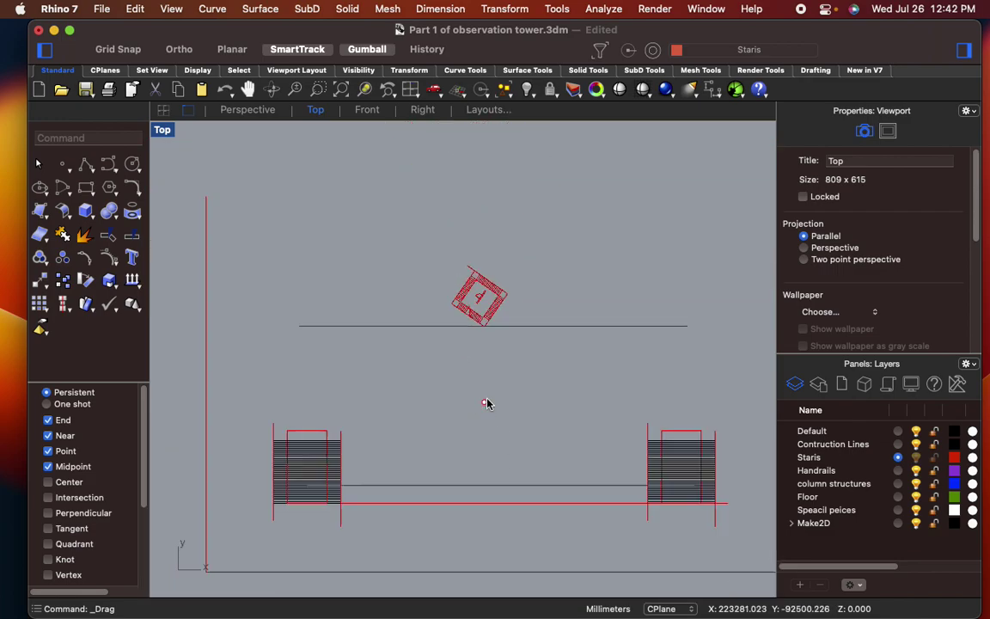
{"action": "type", "text": "text"}
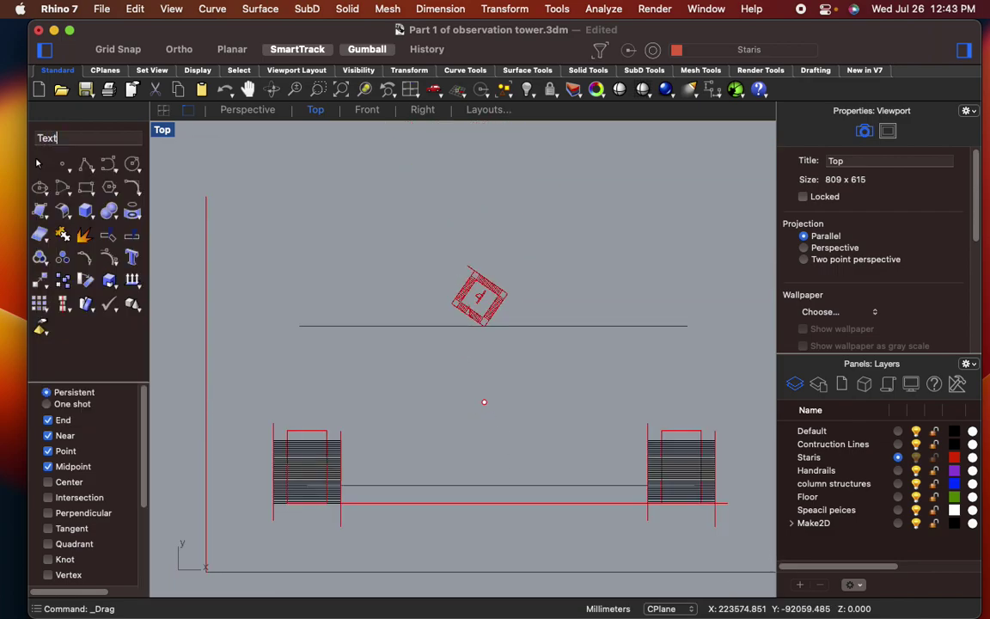
{"action": "key", "text": "Escape"}
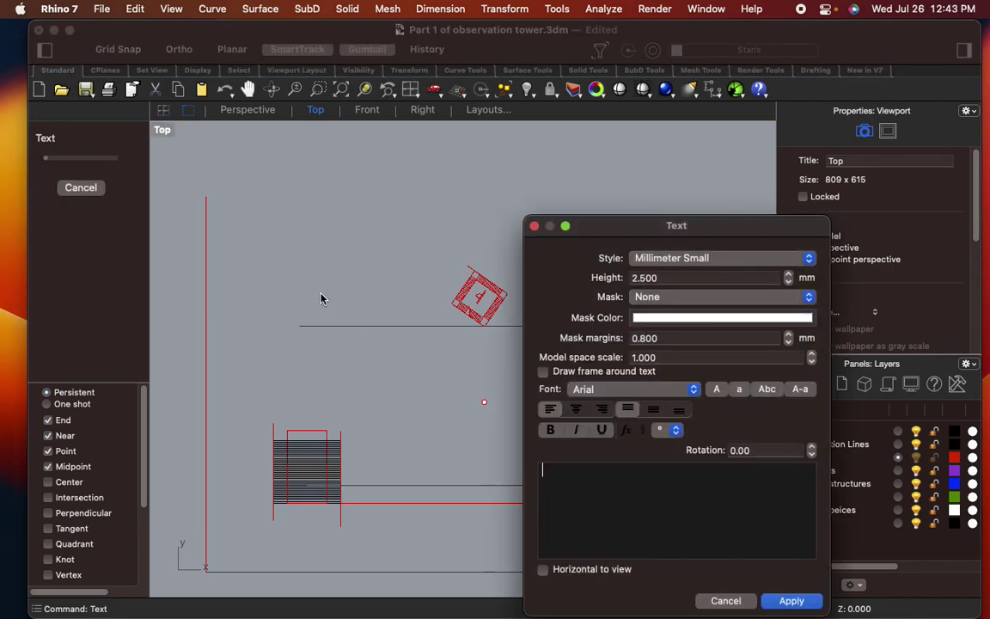
{"action": "type", "text": "PP"}
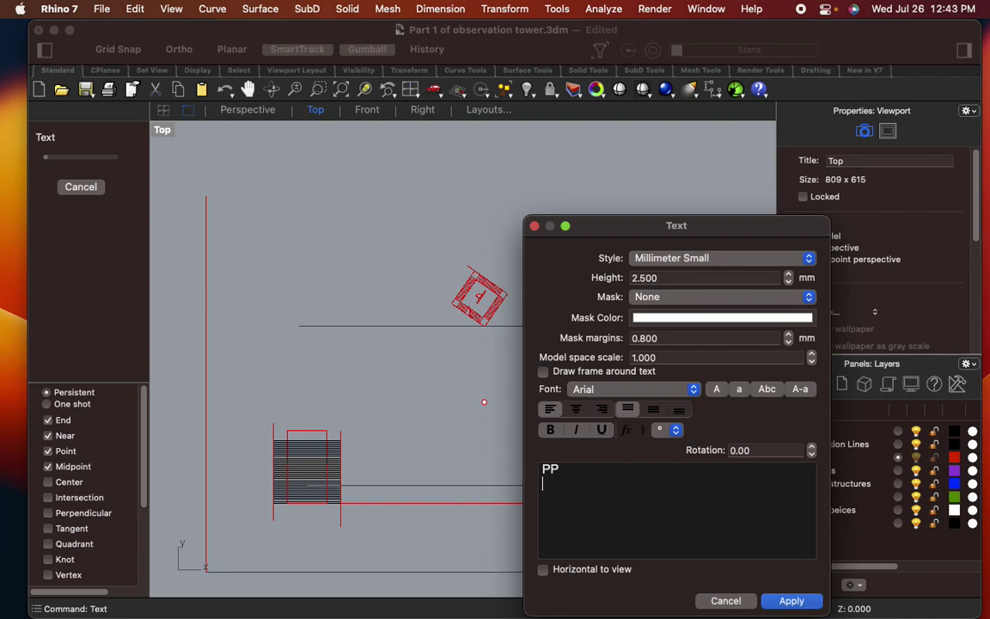
{"action": "left_click", "coordinate": [789, 600]}
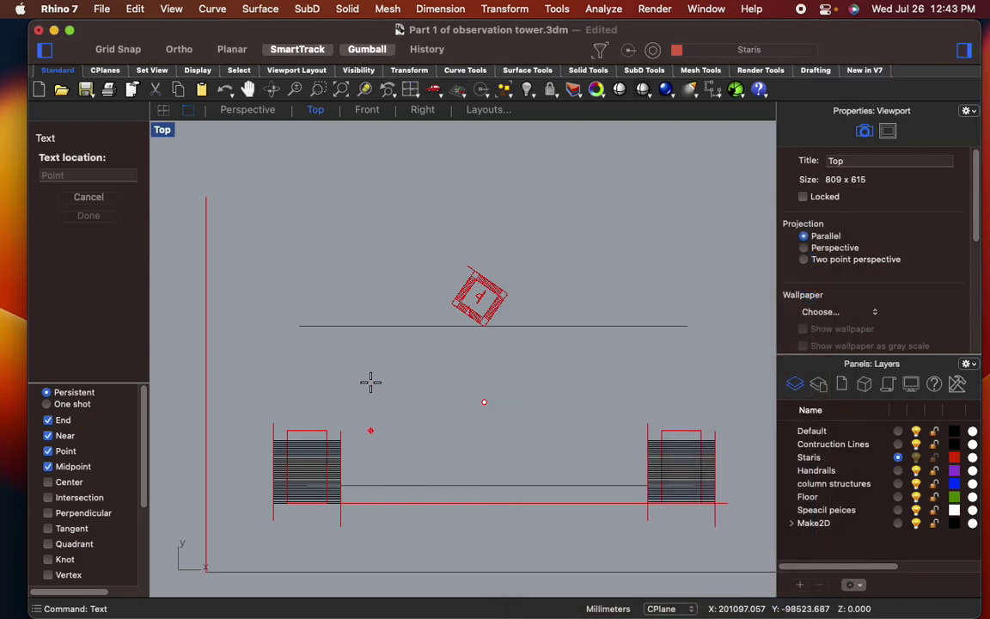
{"action": "left_click", "coordinate": [305, 307]}
- Enlarge the PP label to a readable size and position it just above the picture line's left end
{"action": "scroll", "coordinate": [298, 336], "scroll_direction": "up", "scroll_amount": 5}
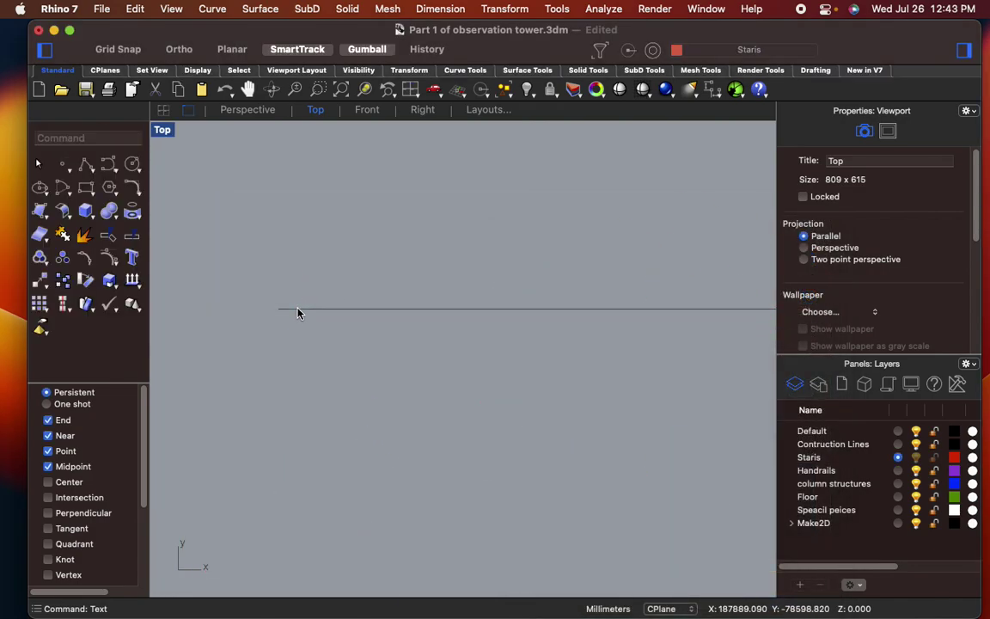
{"action": "right_click_drag", "start_coordinate": [265, 311], "coordinate": [416, 339]}
{"action": "left_click_drag", "start_coordinate": [281, 287], "coordinate": [471, 392]}
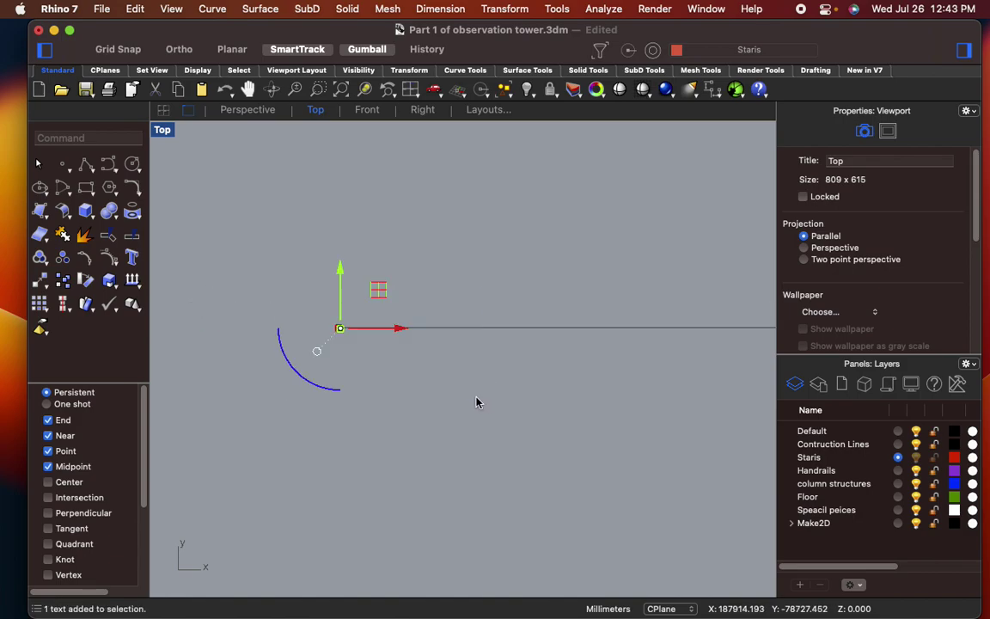
{"action": "left_click_drag", "start_coordinate": [342, 341], "coordinate": [415, 269]}
{"action": "left_click", "coordinate": [576, 274]}
{"action": "scroll", "coordinate": [576, 274], "scroll_direction": "down", "scroll_amount": 15}
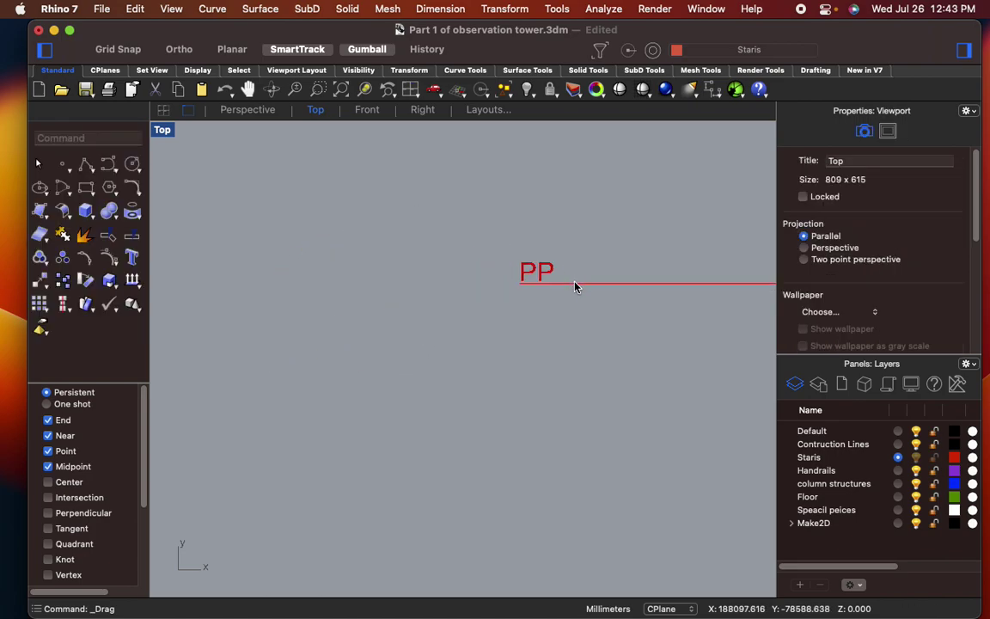
{"action": "left_click_drag", "start_coordinate": [557, 272], "coordinate": [624, 337]}
{"action": "left_click_drag", "start_coordinate": [584, 297], "coordinate": [586, 320]}
{"action": "left_click", "coordinate": [635, 287]}
{"action": "left_click_drag", "start_coordinate": [615, 271], "coordinate": [655, 235]}
{"action": "scroll", "coordinate": [637, 177], "scroll_direction": "down", "scroll_amount": 10}
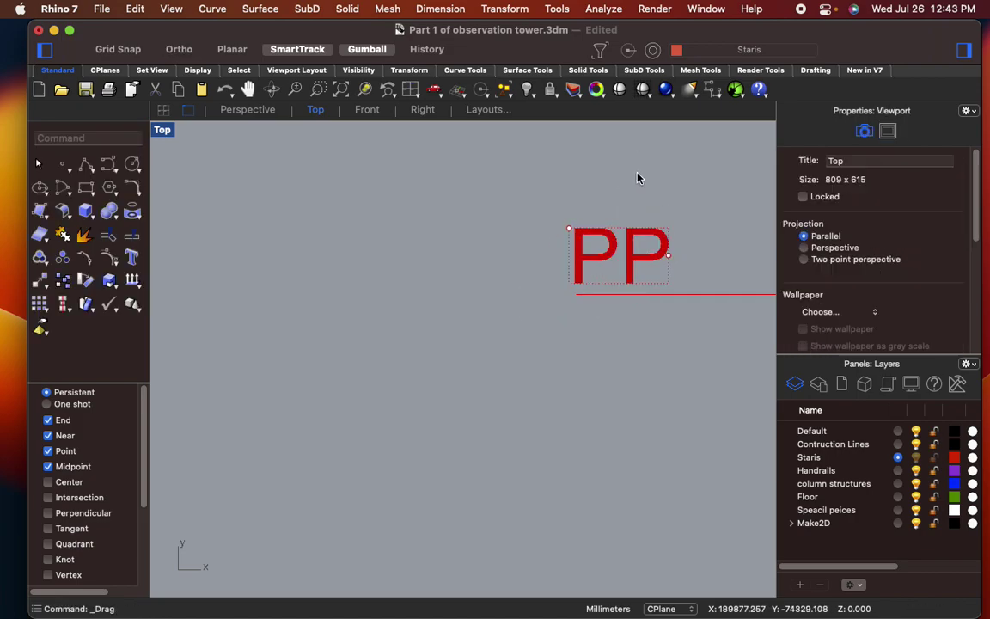
- Examine the layout of the plan, picture line, station point and elevations against the earlier perspective construction
{"action": "right_click_drag", "start_coordinate": [682, 249], "coordinate": [384, 322]}
{"action": "scroll", "coordinate": [427, 323], "scroll_direction": "down", "scroll_amount": 5}
{"action": "scroll", "coordinate": [386, 320], "scroll_direction": "up", "scroll_amount": 4}
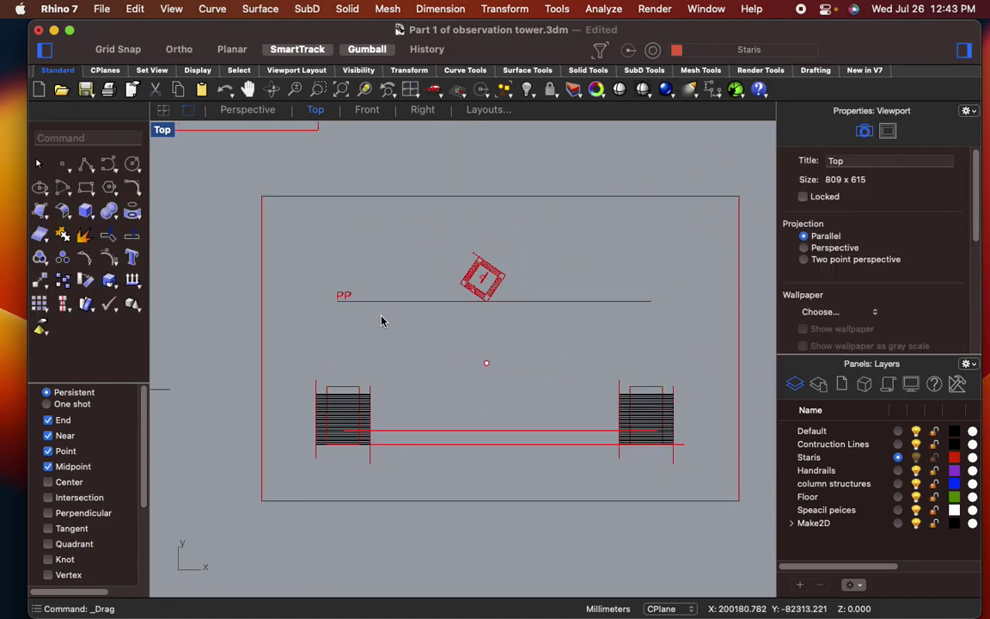
{"action": "right_click_drag", "start_coordinate": [379, 363], "coordinate": [324, 322]}
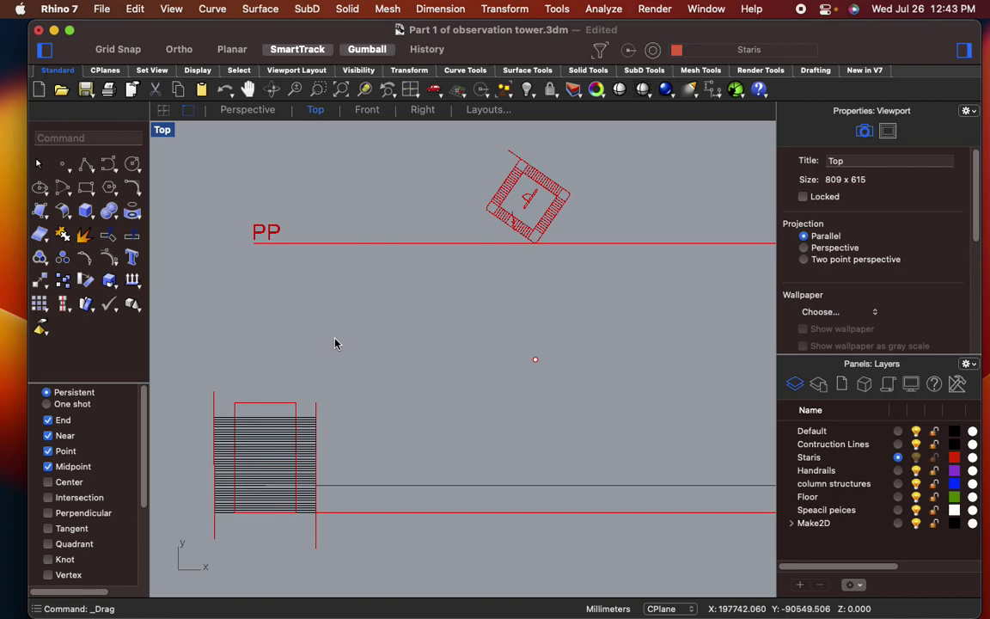
{"action": "scroll", "coordinate": [516, 404], "scroll_direction": "down", "scroll_amount": 5}
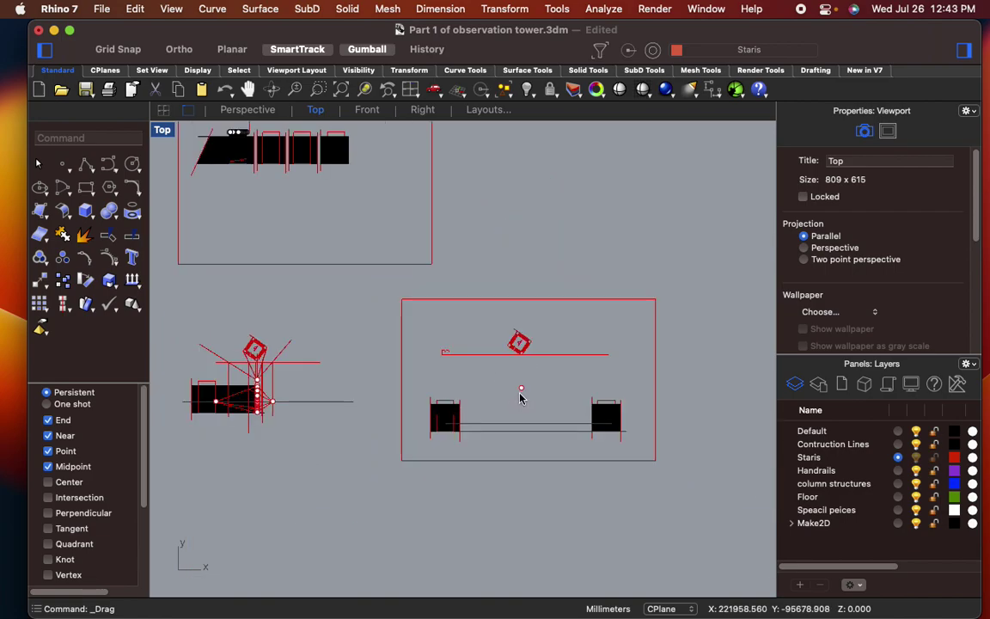
{"action": "scroll", "coordinate": [522, 387], "scroll_direction": "up", "scroll_amount": 5}
{"action": "scroll", "coordinate": [528, 377], "scroll_direction": "up", "scroll_amount": 2}
{"action": "scroll", "coordinate": [528, 376], "scroll_direction": "down", "scroll_amount": 2}
{"action": "right_click_drag", "start_coordinate": [383, 332], "coordinate": [344, 307]}
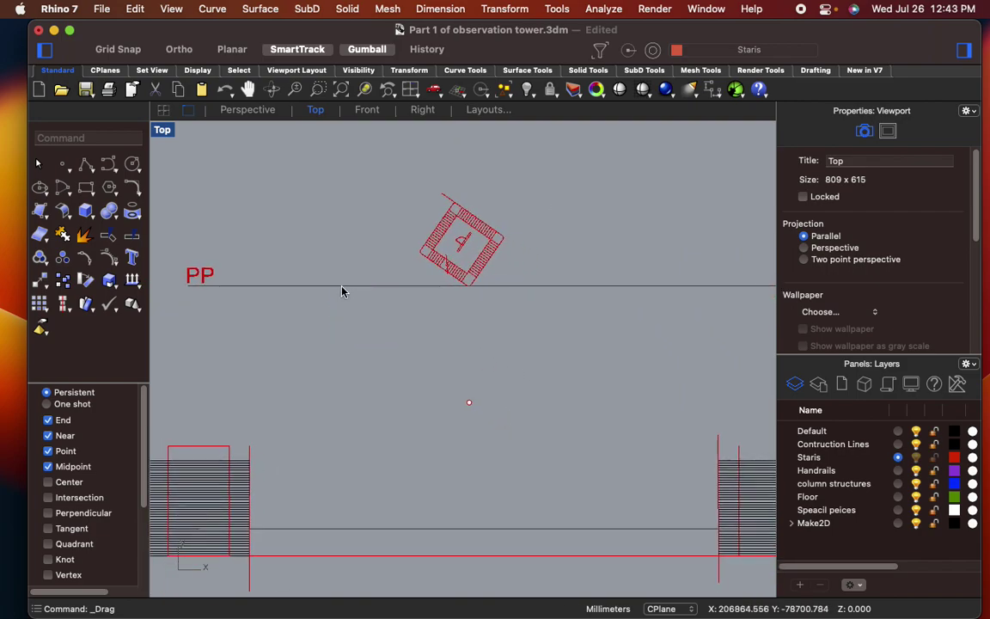
{"action": "scroll", "coordinate": [355, 336], "scroll_direction": "down", "scroll_amount": 4}
{"action": "mouse_move", "coordinate": [367, 349]}
{"action": "right_mouse_down"}
{"action": "mouse_move", "coordinate": [367, 336]}
{"action": "mouse_move", "coordinate": [394, 336]}
{"action": "mouse_move", "coordinate": [378, 331]}
{"action": "right_mouse_up"}
{"action": "scroll", "coordinate": [375, 321], "scroll_direction": "up", "scroll_amount": 5}
- Draw a vertical line from the station point down past the horizon and ground lines
{"action": "left_click", "coordinate": [38, 138]}
{"action": "type", "text": "Line"}
{"action": "key", "text": "Return"}
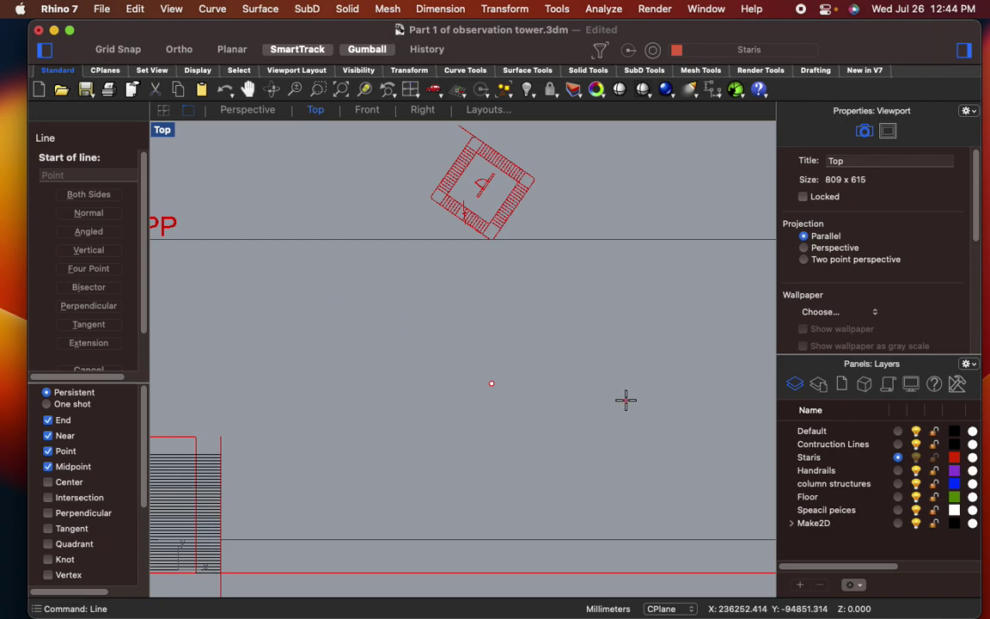
{"action": "left_click", "coordinate": [491, 384]}
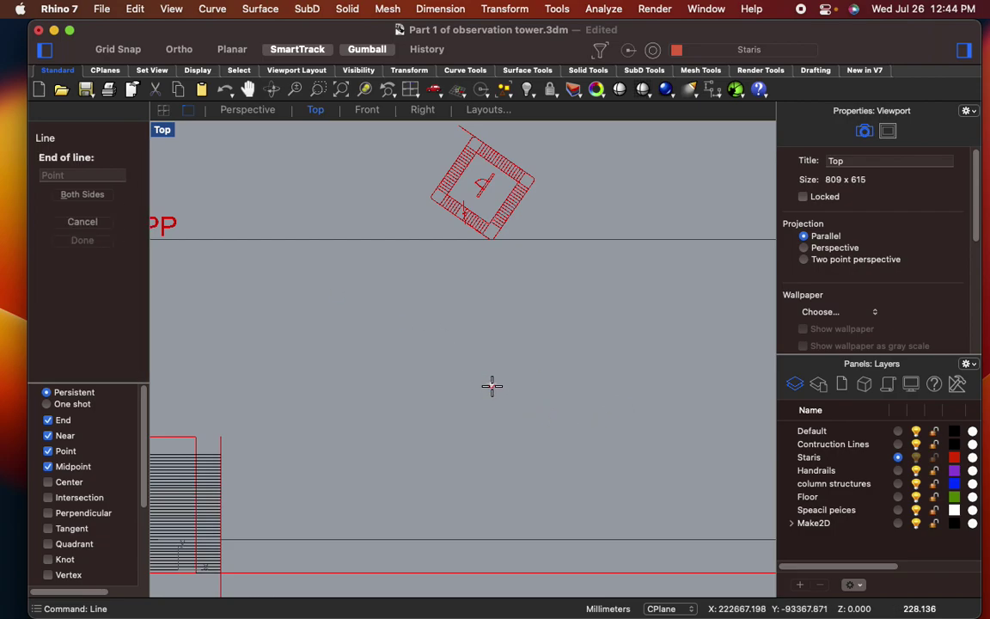
{"action": "scroll", "coordinate": [491, 387], "scroll_direction": "down", "scroll_amount": 4}
{"action": "left_click", "coordinate": [489, 500]}
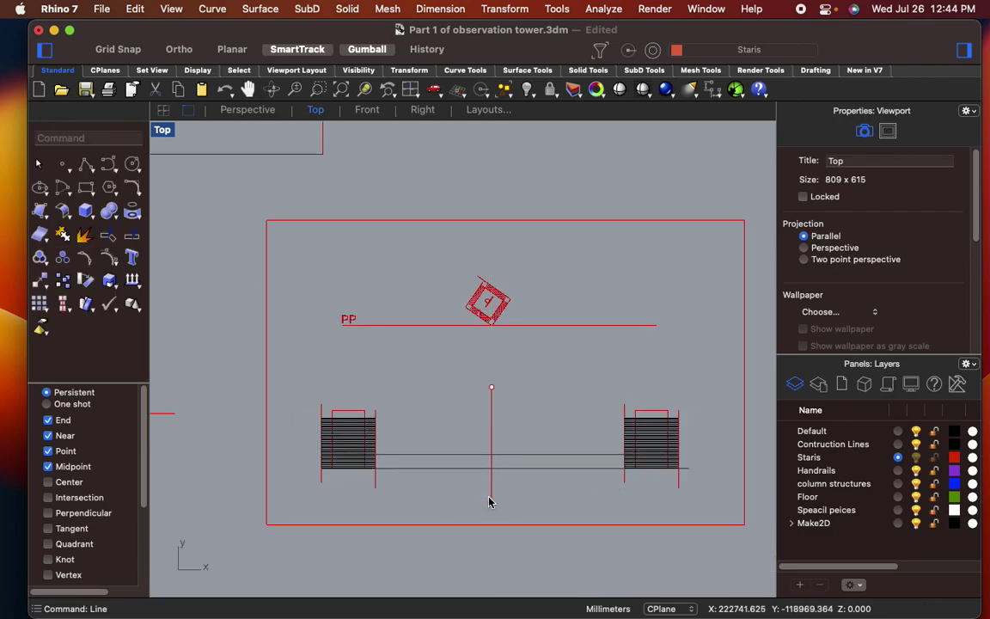
{"action": "key", "text": "Return"}
{"action": "scroll", "coordinate": [480, 455], "scroll_direction": "up", "scroll_amount": 6}
{"action": "key", "text": "Escape"}
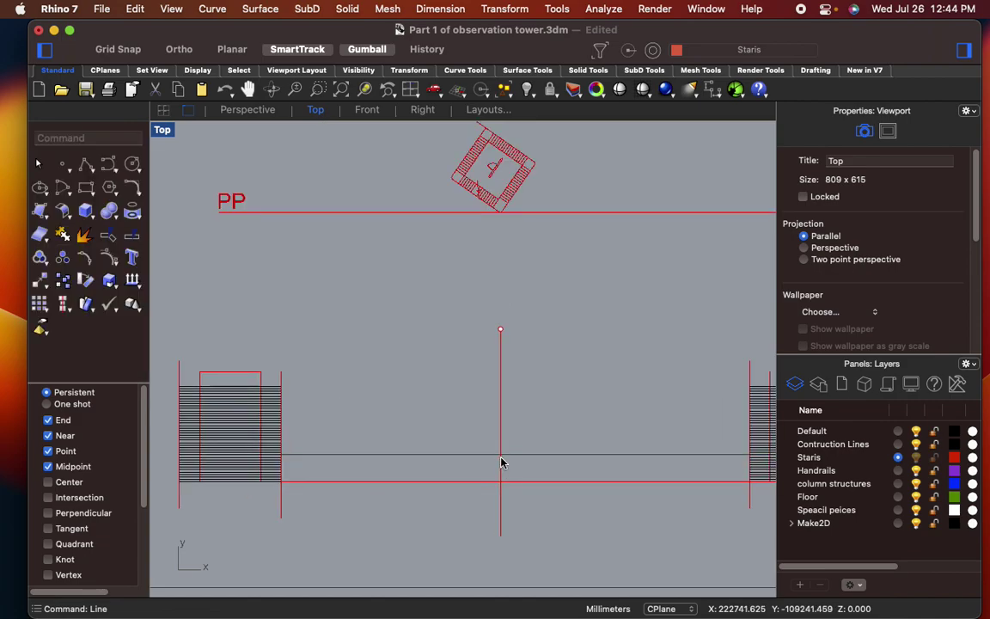
{"action": "scroll", "coordinate": [520, 402], "scroll_direction": "down", "scroll_amount": 4}
{"action": "right_click_drag", "start_coordinate": [522, 402], "coordinate": [565, 366]}
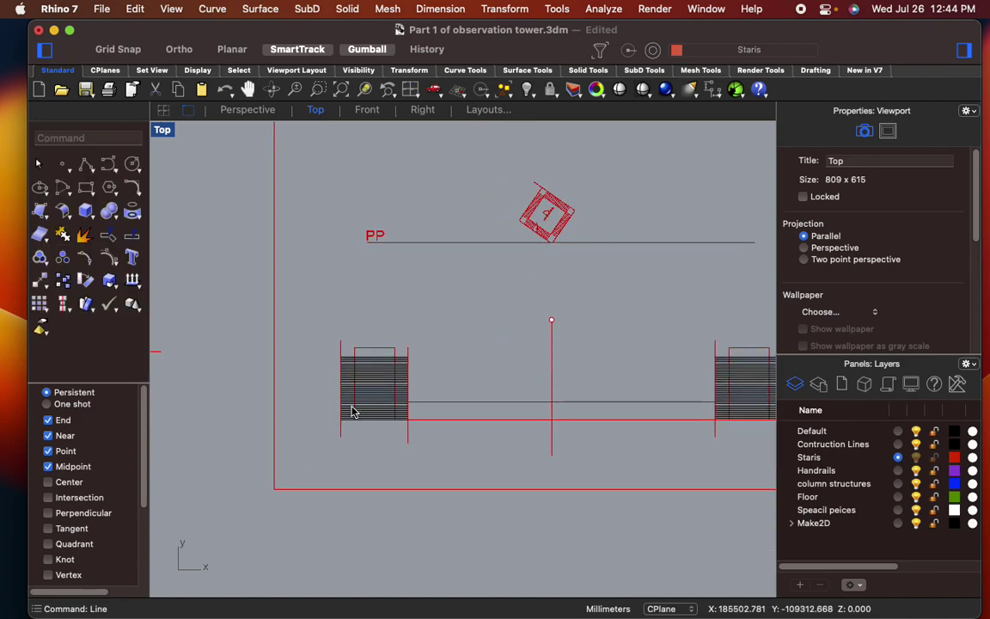
{"action": "scroll", "coordinate": [347, 409], "scroll_direction": "up", "scroll_amount": 10}
{"action": "scroll", "coordinate": [641, 308], "scroll_direction": "down", "scroll_amount": 6}
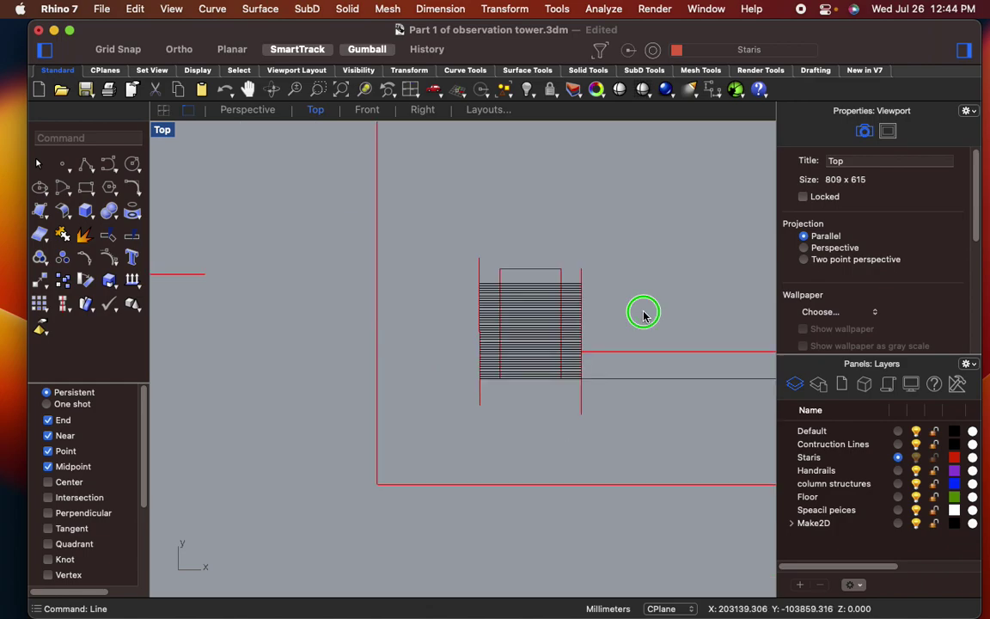
{"action": "right_click_drag", "start_coordinate": [643, 312], "coordinate": [478, 319]}
{"action": "left_click_drag", "start_coordinate": [682, 326], "coordinate": [601, 301]}
{"action": "type", "text": "Extend"}
{"action": "key", "text": "Return"}
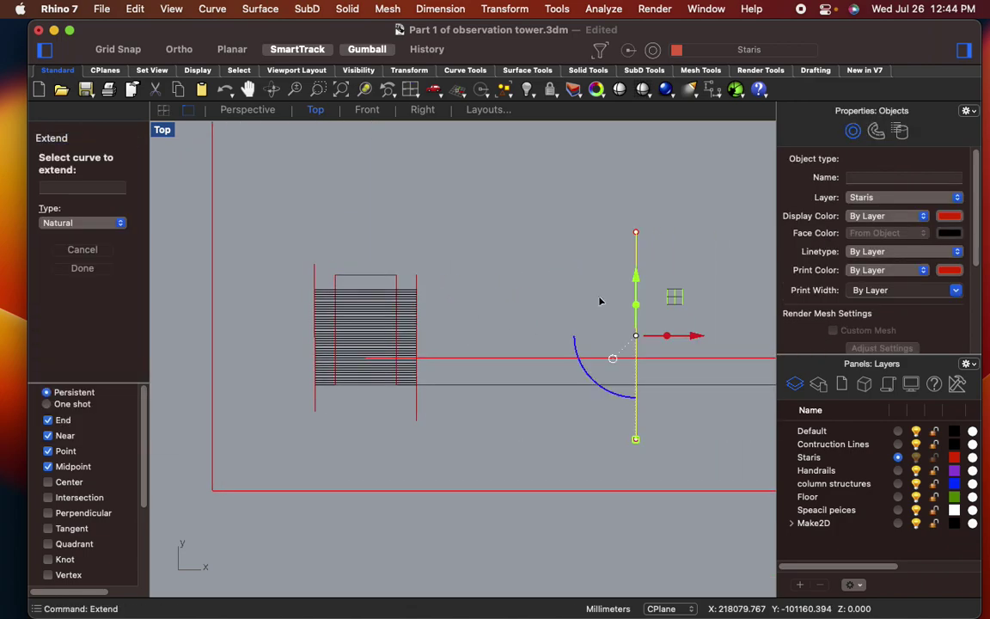
{"action": "scroll", "coordinate": [344, 357], "scroll_direction": "up", "scroll_amount": 6}
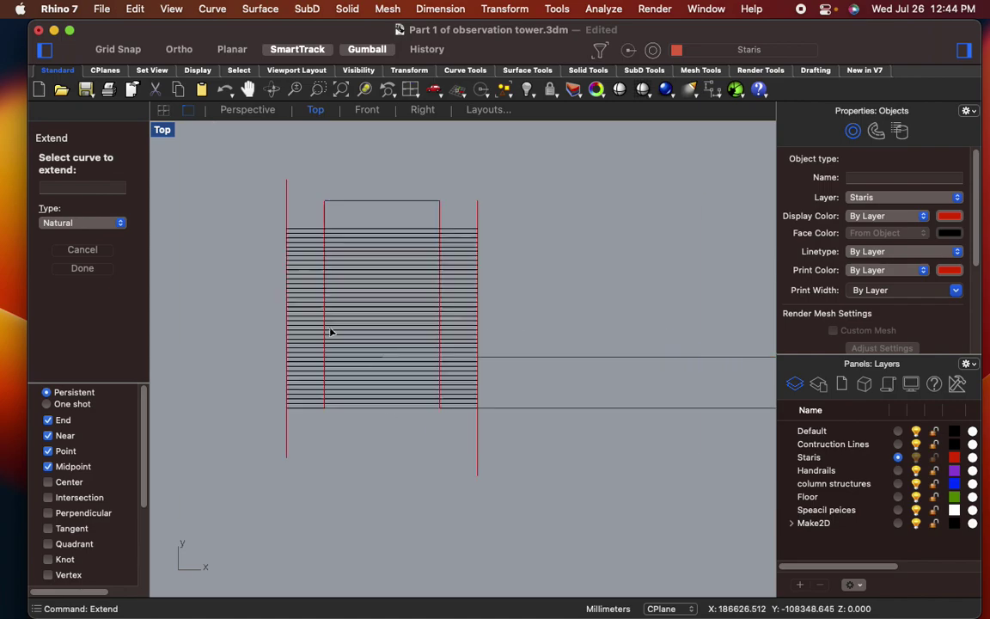
{"action": "left_click", "coordinate": [361, 450]}
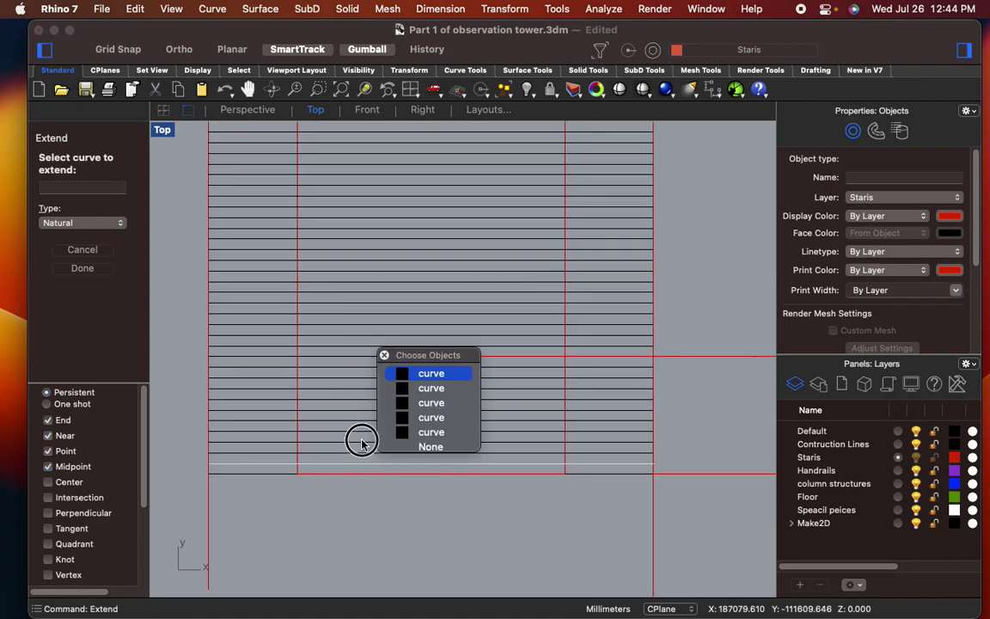
{"action": "left_click", "coordinate": [431, 373]}
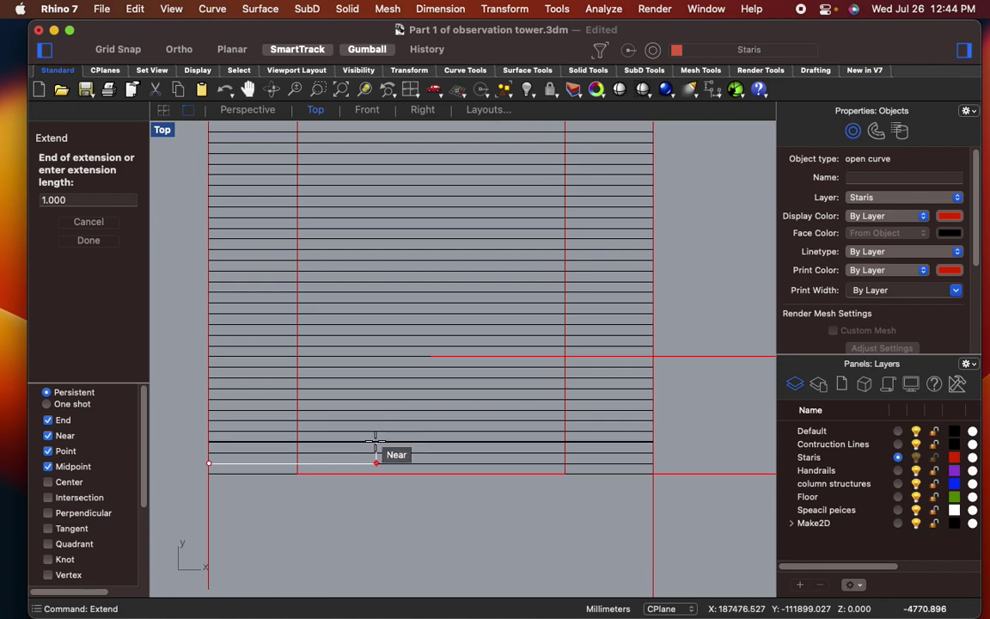
{"action": "scroll", "coordinate": [378, 430], "scroll_direction": "down", "scroll_amount": 6}
{"action": "key", "text": "Escape"}
- Try to extend the left elevation's horizontal lines to the vertical line below the station point
{"action": "left_click_drag", "start_coordinate": [421, 428], "coordinate": [383, 250]}
{"action": "left_click", "coordinate": [544, 221]}
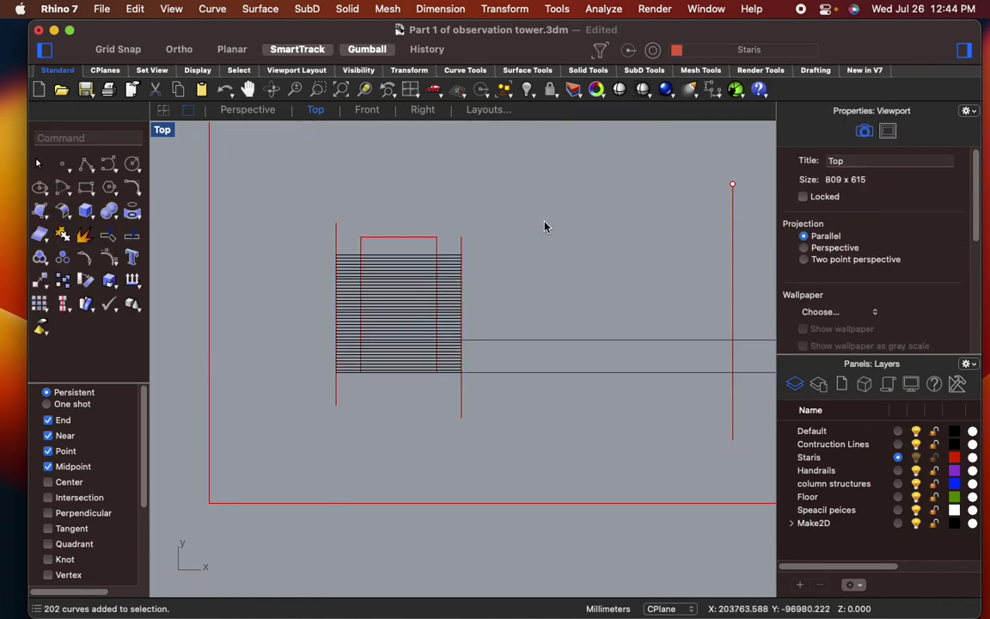
{"action": "left_click", "coordinate": [711, 302]}
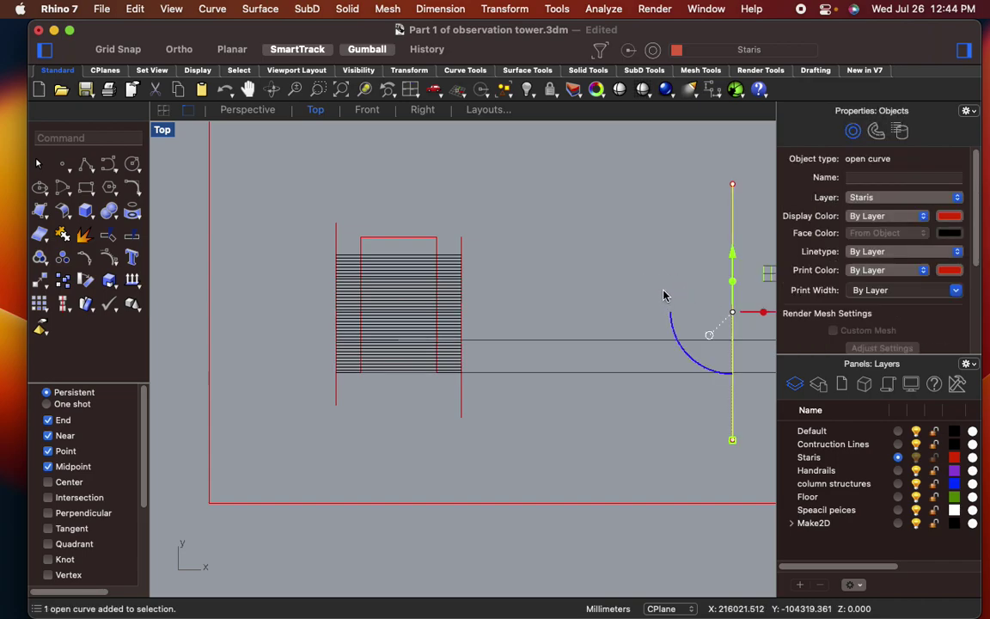
{"action": "type", "text": "extend"}
{"action": "key", "text": "Return"}
{"action": "left_click_drag", "start_coordinate": [432, 405], "coordinate": [382, 248]}
{"action": "key", "text": "Escape"}
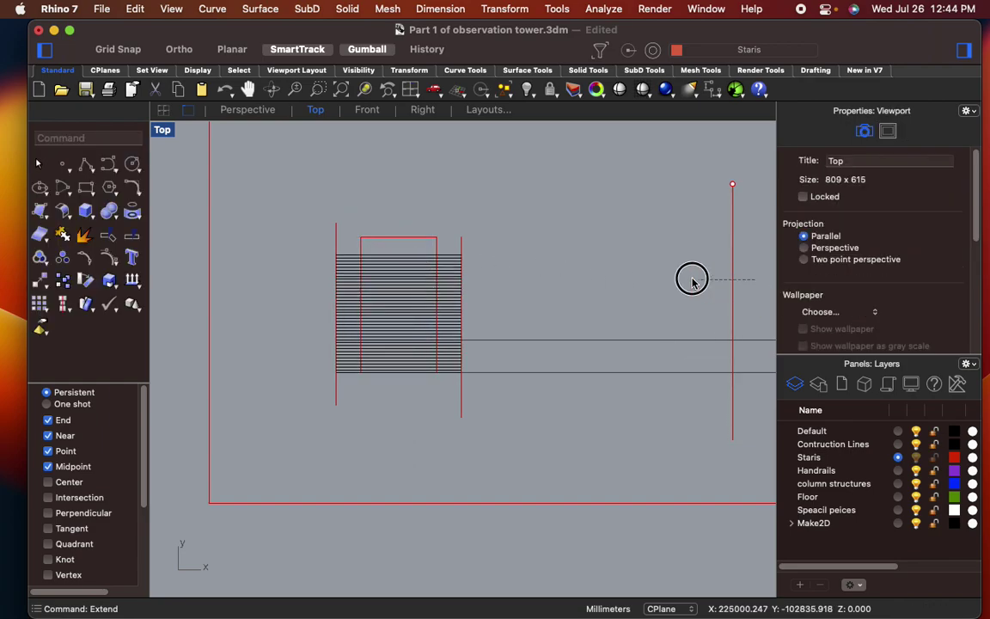
{"action": "left_click_drag", "start_coordinate": [695, 281], "coordinate": [685, 280]}
{"action": "left_click", "coordinate": [422, 259]}
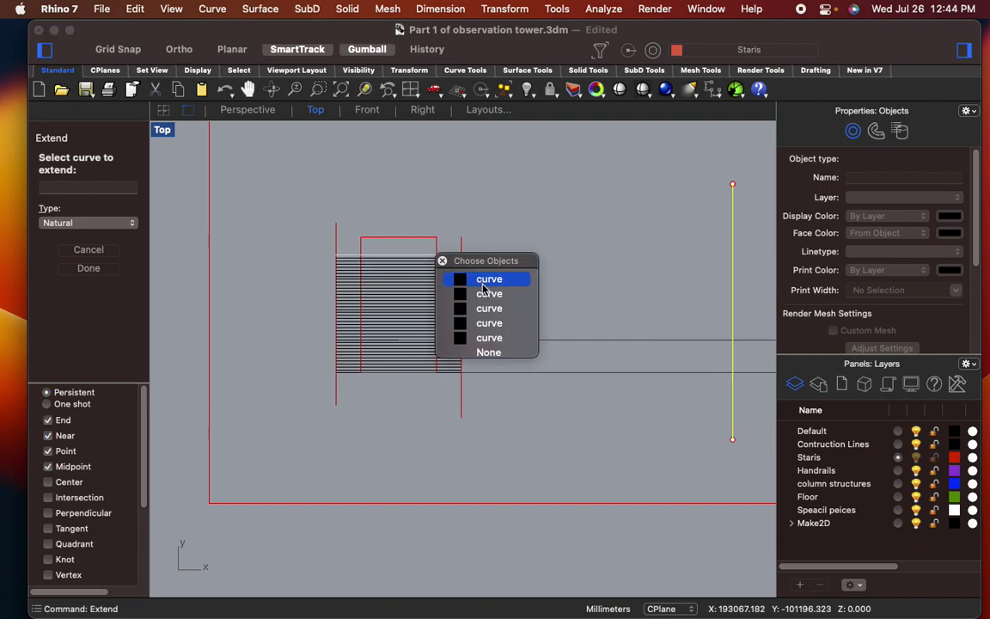
{"action": "key", "text": "Escape"}
{"action": "key", "text": "Escape"}
- Check the left elevation's upper horizontal lines for overlapping duplicates and delete one overlapping curve
{"action": "scroll", "coordinate": [381, 300], "scroll_direction": "up", "scroll_amount": 4}
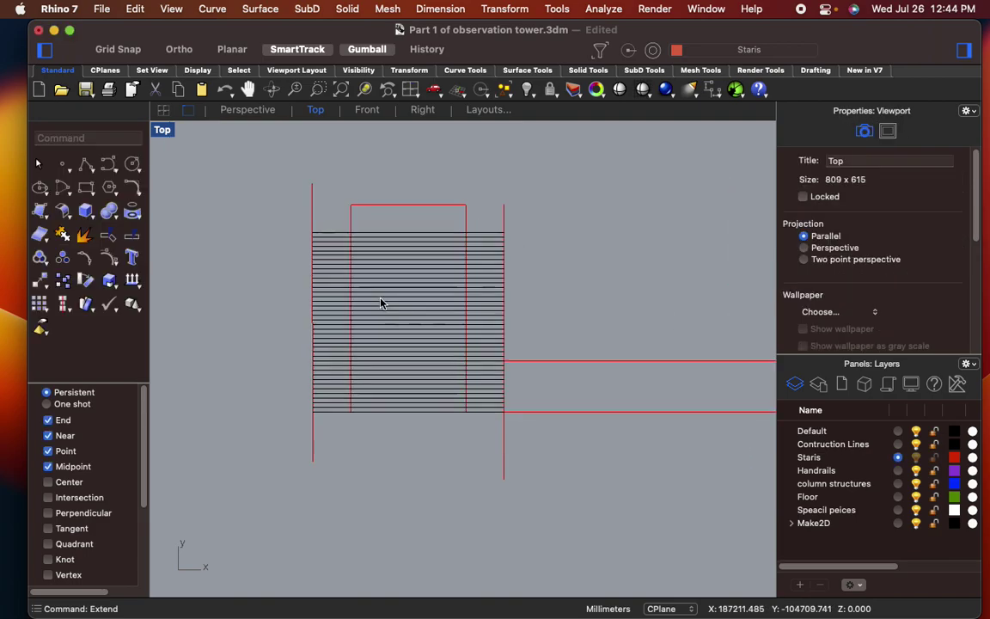
{"action": "scroll", "coordinate": [382, 303], "scroll_direction": "up", "scroll_amount": 2}
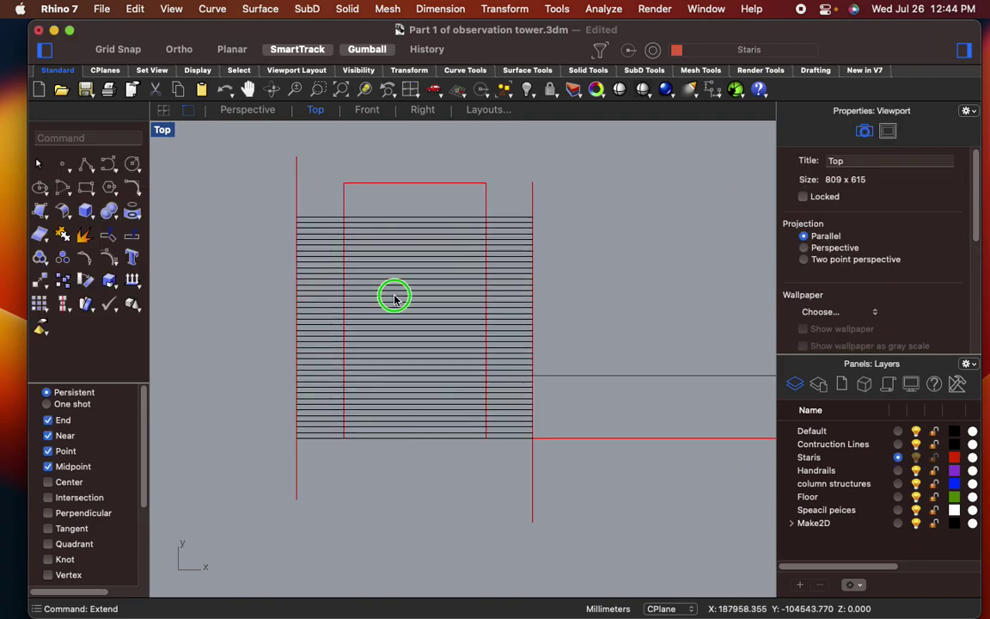
{"action": "left_click", "coordinate": [397, 245]}
{"action": "left_click", "coordinate": [471, 266]}
{"action": "key", "text": "Delete"}
{"action": "left_click", "coordinate": [448, 249]}
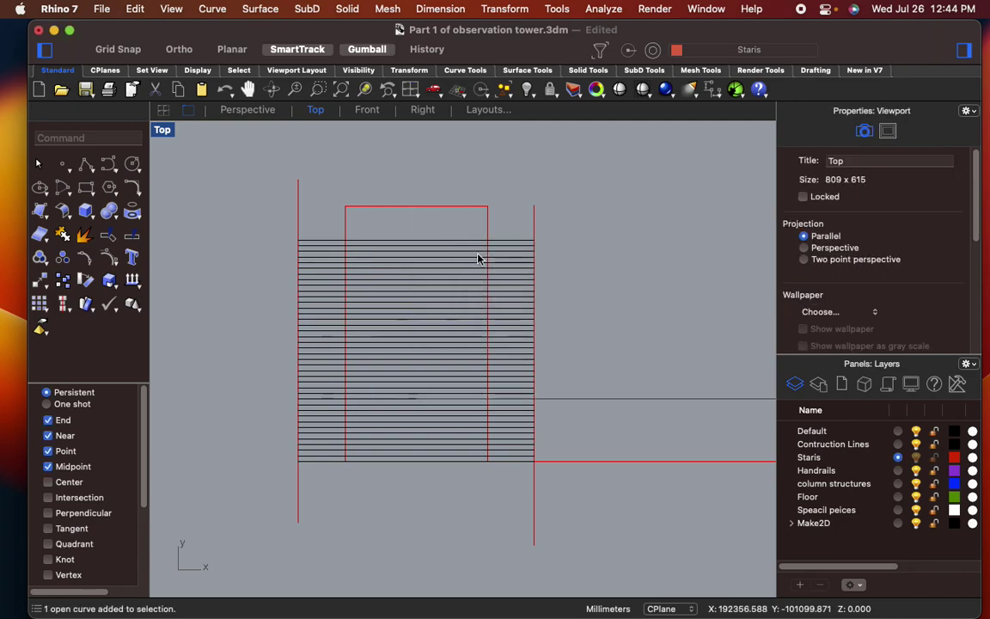
{"action": "left_click", "coordinate": [473, 244]}
{"action": "key", "text": "Escape"}
{"action": "left_click", "coordinate": [473, 241]}
{"action": "key", "text": "Escape"}
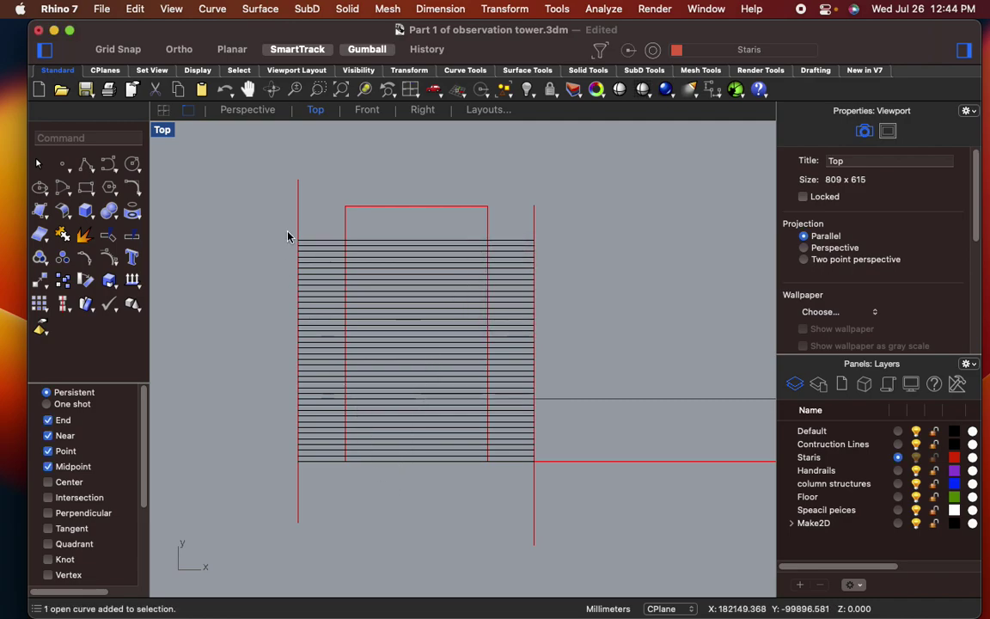
{"action": "left_click_drag", "start_coordinate": [320, 259], "coordinate": [599, 504]}
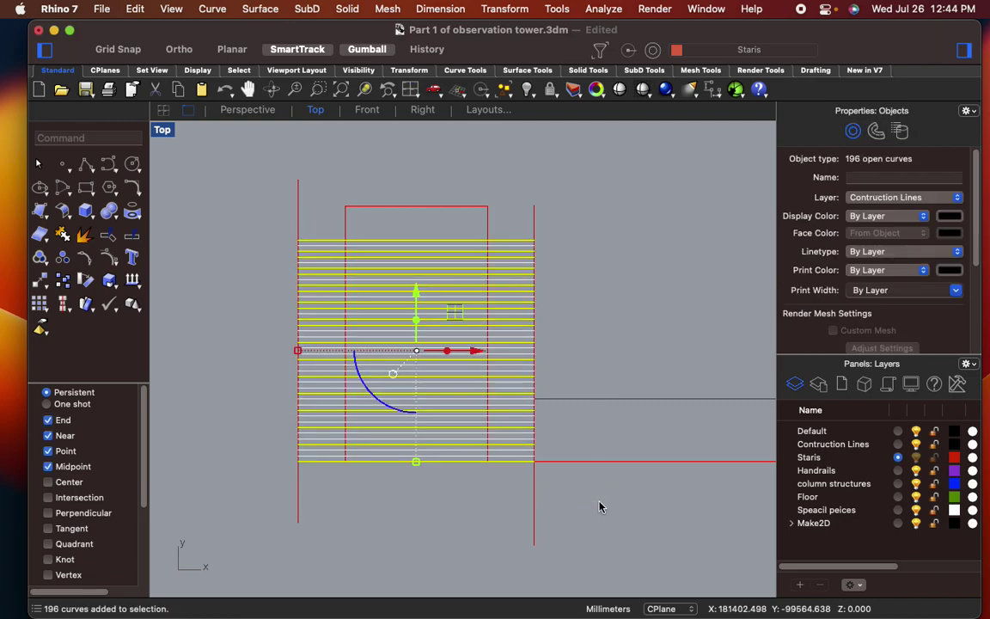
{"action": "type", "text": "mkae2d"}
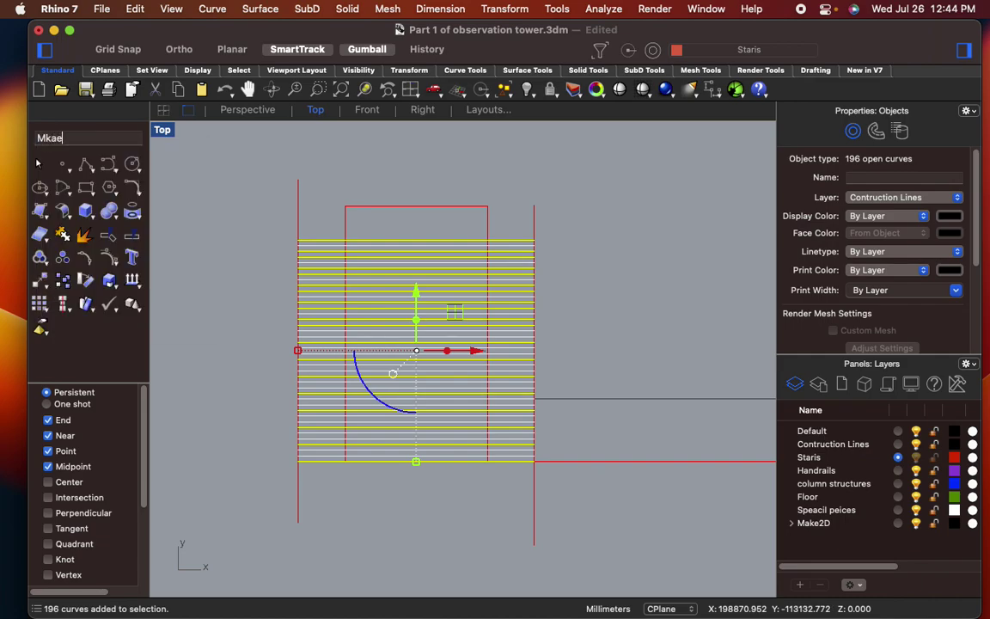
{"action": "key", "text": "Return"}
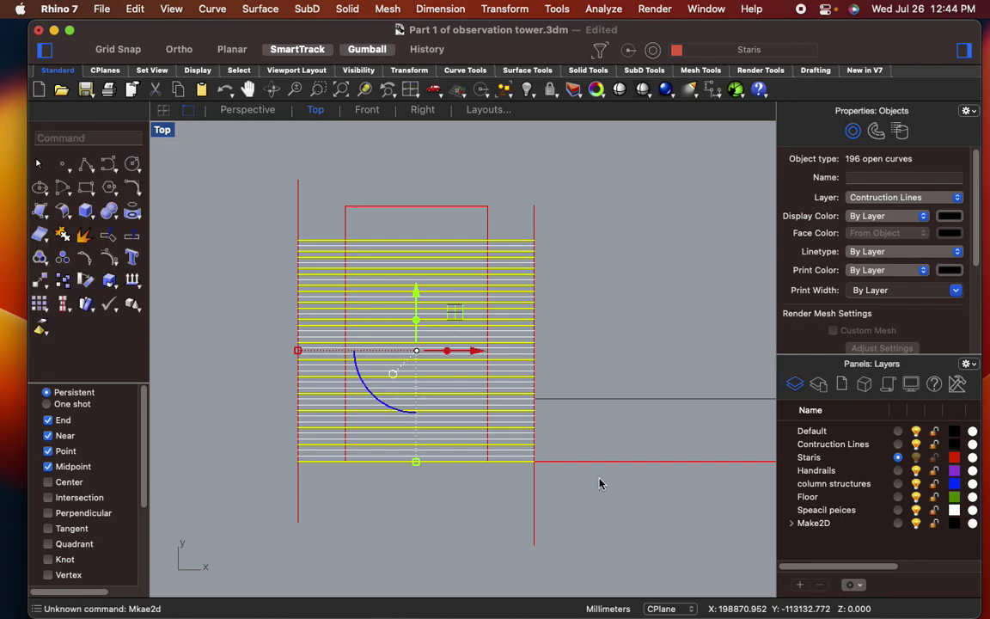
{"action": "scroll", "coordinate": [509, 396], "scroll_direction": "down", "scroll_amount": 5}
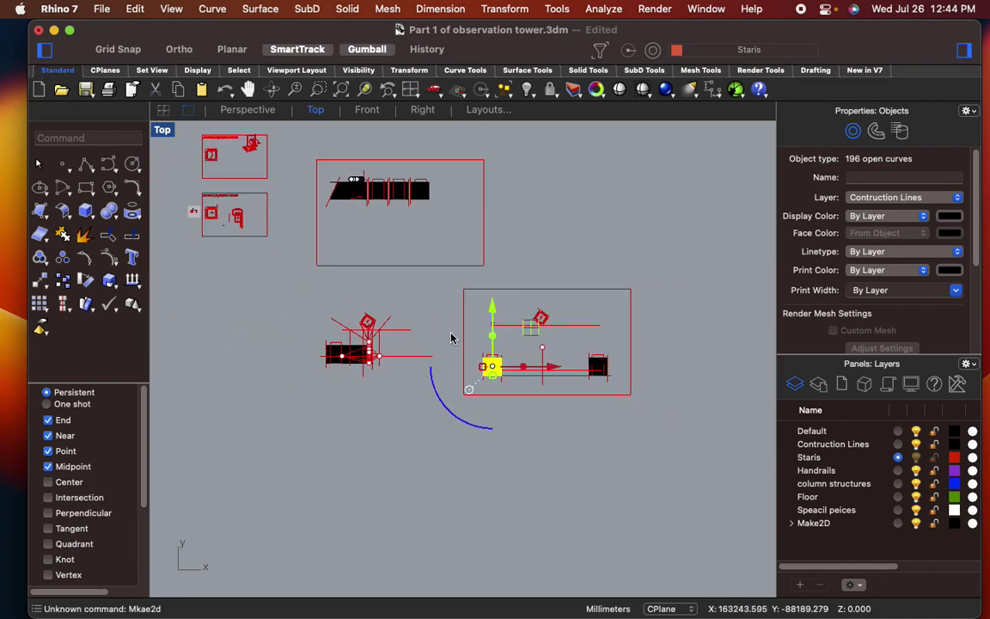
{"action": "scroll", "coordinate": [335, 186], "scroll_direction": "down", "scroll_amount": 1}
{"action": "scroll", "coordinate": [274, 135], "scroll_direction": "up", "scroll_amount": 5}
{"action": "right_click", "coordinate": [338, 226]}
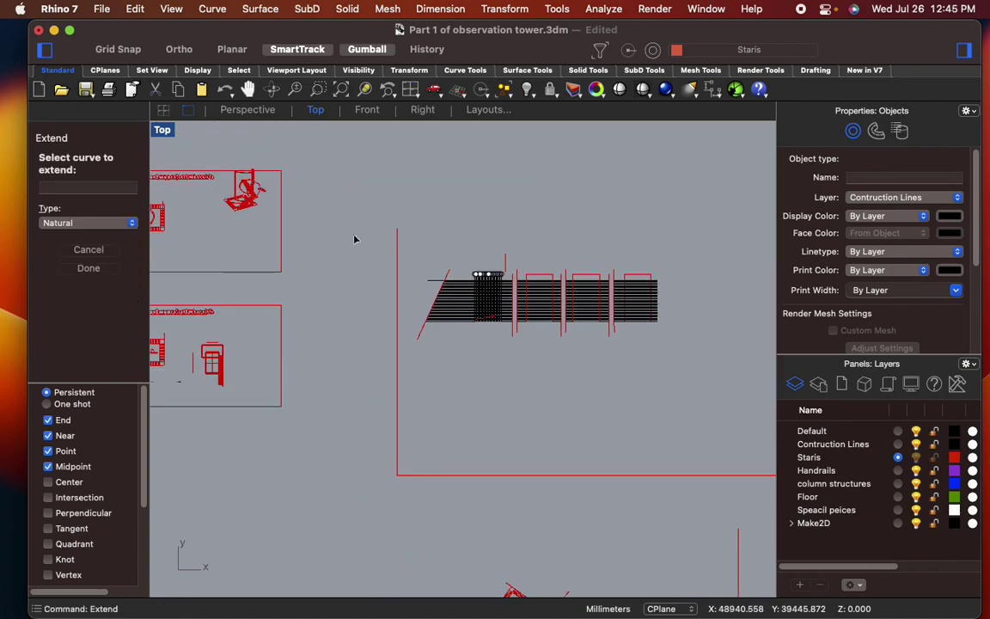
{"action": "scroll", "coordinate": [372, 262], "scroll_direction": "down", "scroll_amount": 5}
{"action": "scroll", "coordinate": [499, 398], "scroll_direction": "up", "scroll_amount": 5}
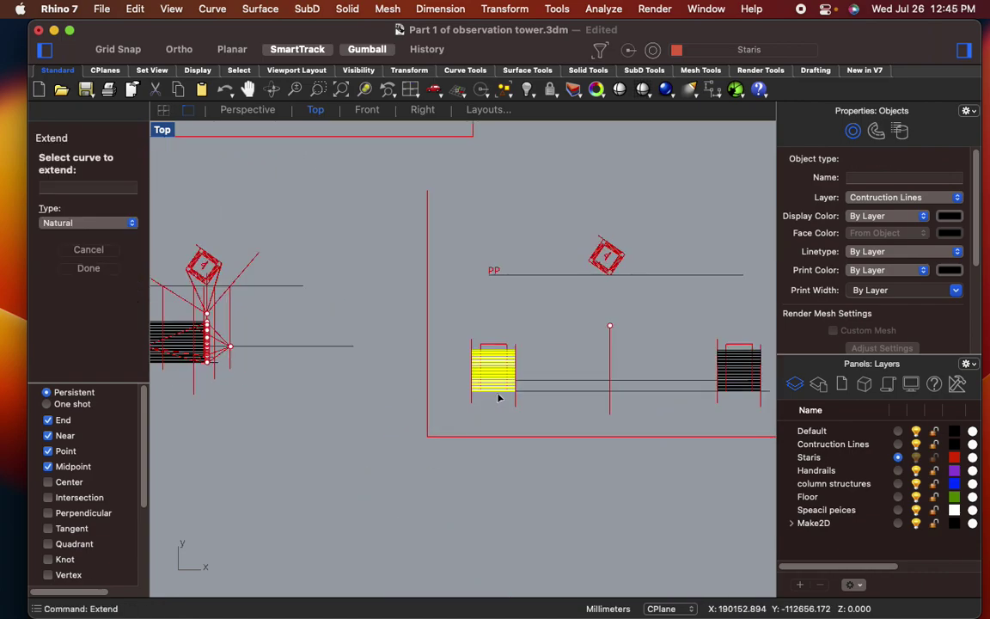
{"action": "key", "text": "Escape"}
- Run Make2D on all the horizontal lines of the left elevation to create a clean set without duplicates
{"action": "scroll", "coordinate": [490, 368], "scroll_direction": "up", "scroll_amount": 5}
{"action": "left_click_drag", "start_coordinate": [265, 184], "coordinate": [485, 339]}
{"action": "type", "text": "e2D"}
{"action": "key", "text": "Return"}
{"action": "left_click_drag", "start_coordinate": [720, 232], "coordinate": [688, 159]}
{"action": "left_click", "coordinate": [703, 527]}
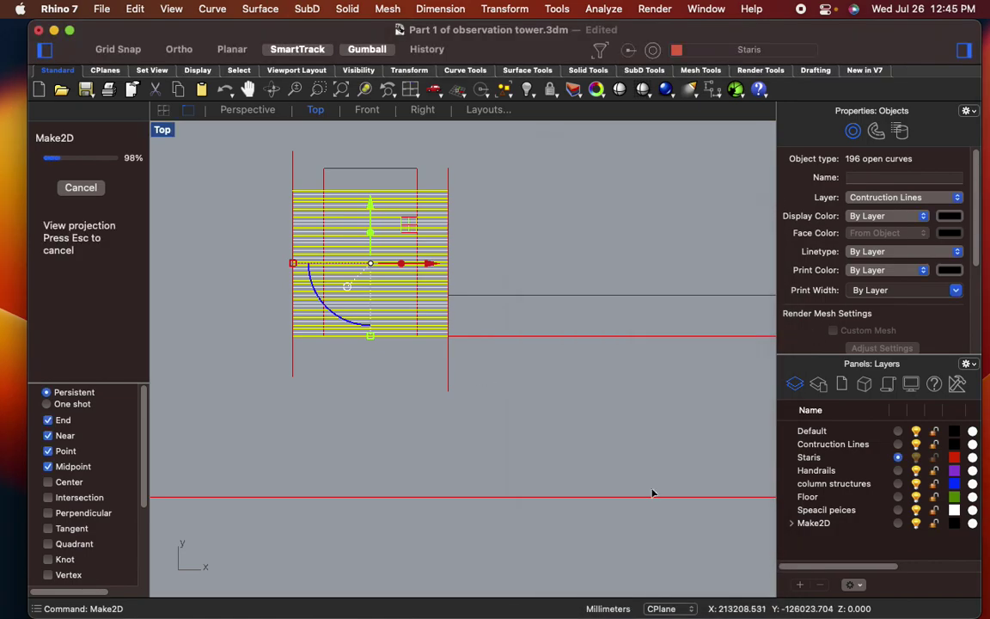
- Move the new Make2D lines by their lower-left endpoint to the empty space below the left elevation's frame
{"action": "scroll", "coordinate": [437, 297], "scroll_direction": "down", "scroll_amount": 6}
{"action": "scroll", "coordinate": [401, 299], "scroll_direction": "up", "scroll_amount": 10}
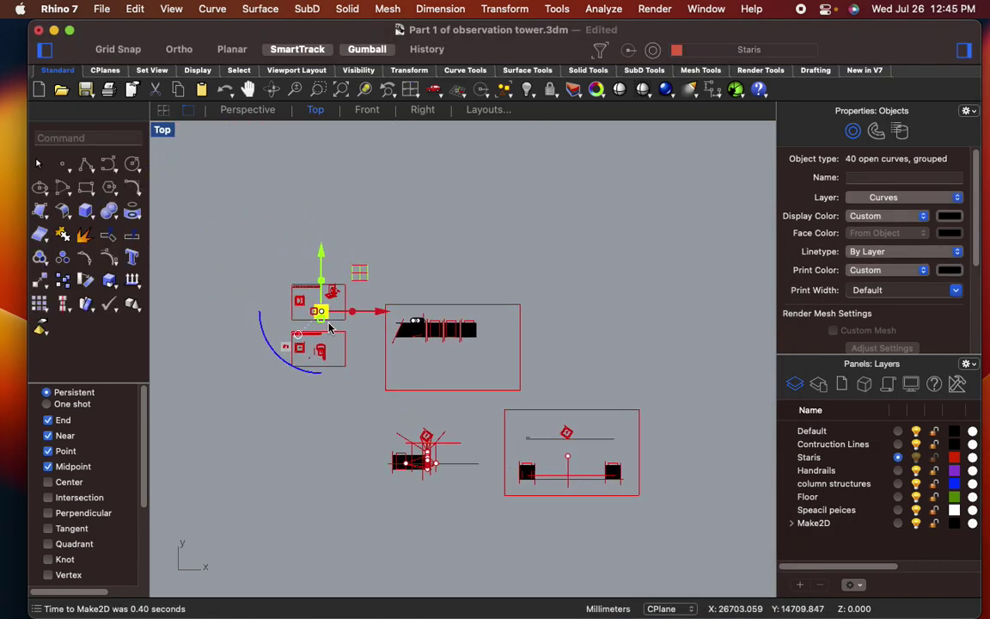
{"action": "right_click_drag", "start_coordinate": [475, 360], "coordinate": [478, 362]}
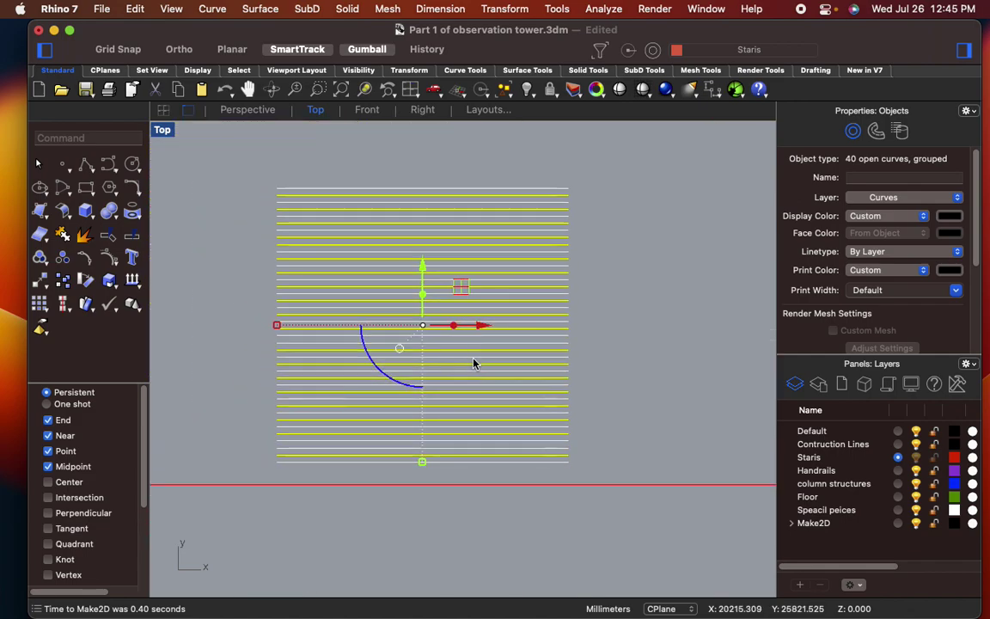
{"action": "type", "text": "move"}
{"action": "key", "text": "Return"}
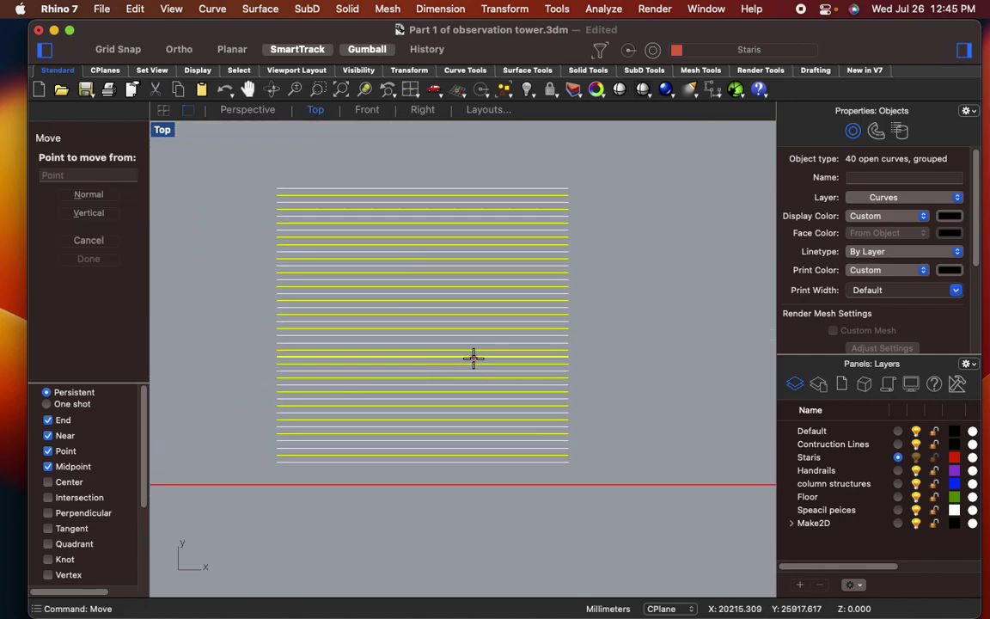
{"action": "scroll", "coordinate": [313, 457], "scroll_direction": "up", "scroll_amount": 3}
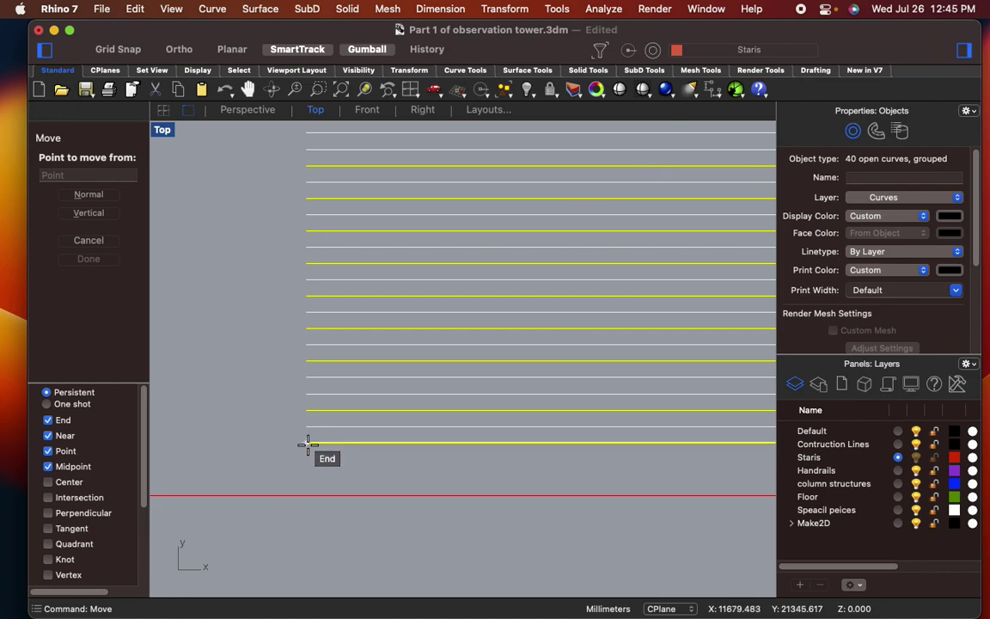
{"action": "left_click", "coordinate": [308, 443]}
{"action": "scroll", "coordinate": [308, 444], "scroll_direction": "down", "scroll_amount": 5}
{"action": "scroll", "coordinate": [327, 481], "scroll_direction": "down", "scroll_amount": 8}
{"action": "scroll", "coordinate": [364, 558], "scroll_direction": "up", "scroll_amount": 6}
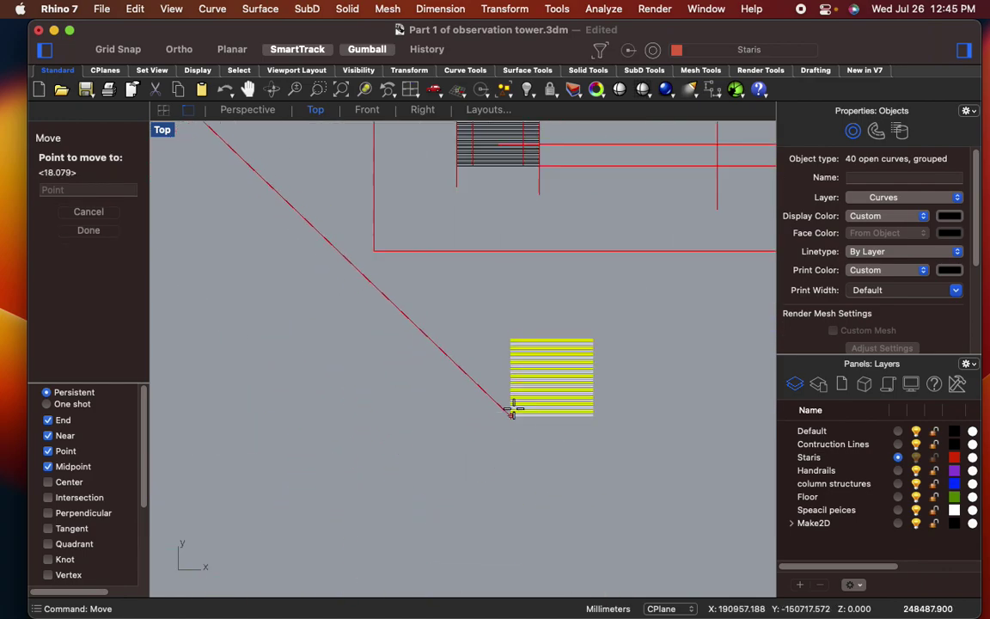
{"action": "left_click", "coordinate": [439, 405]}
{"action": "right_click_drag", "start_coordinate": [616, 394], "coordinate": [615, 471]}
{"action": "left_click", "coordinate": [608, 424]}
- Delete the original stacked horizontal lines from the left elevation
{"action": "scroll", "coordinate": [498, 196], "scroll_direction": "up", "scroll_amount": 6}
{"action": "right_click_drag", "start_coordinate": [486, 204], "coordinate": [488, 293]}
{"action": "left_click_drag", "start_coordinate": [356, 181], "coordinate": [627, 397]}
{"action": "key", "text": "Delete"}
- Move the clean Make2D lines by their lower-right endpoint onto the left elevation, where its right vertical line meets the ground line
{"action": "scroll", "coordinate": [600, 326], "scroll_direction": "down", "scroll_amount": 3}
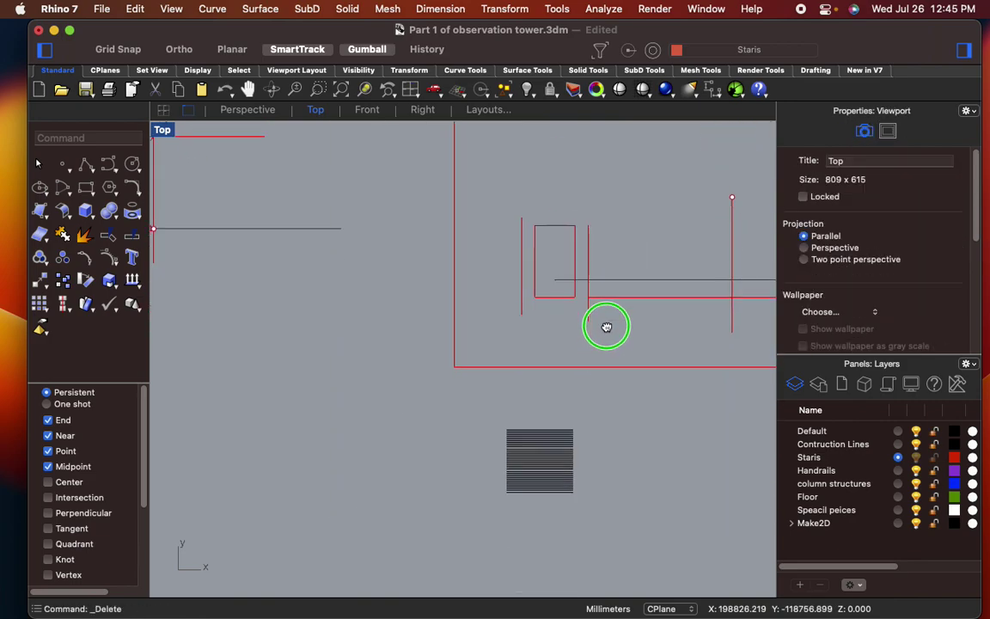
{"action": "left_click_drag", "start_coordinate": [482, 413], "coordinate": [605, 516]}
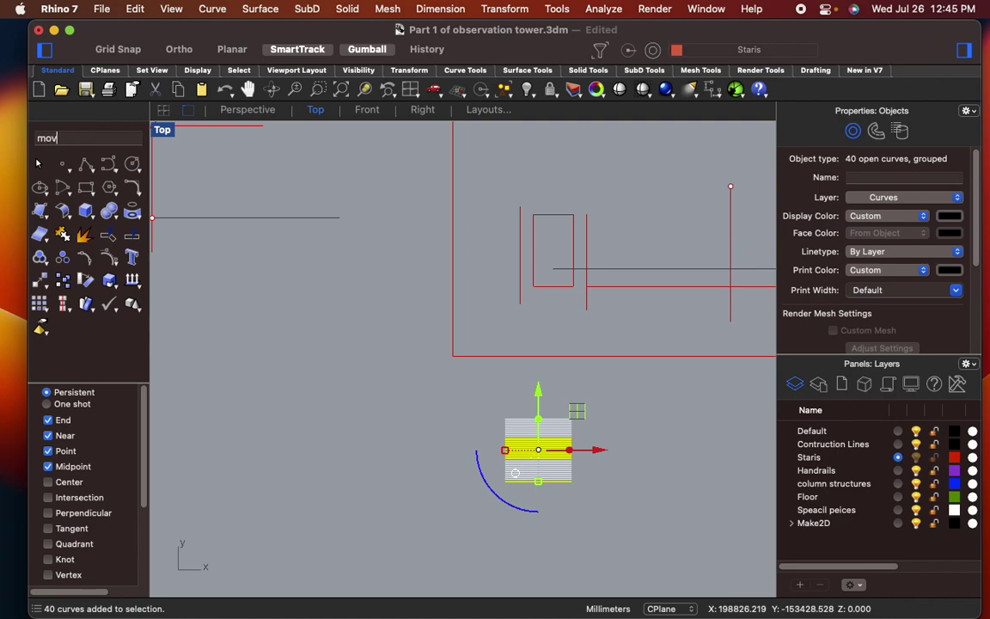
{"action": "type", "text": "mov"}
{"action": "key", "text": "Return"}
{"action": "scroll", "coordinate": [602, 491], "scroll_direction": "up", "scroll_amount": 4}
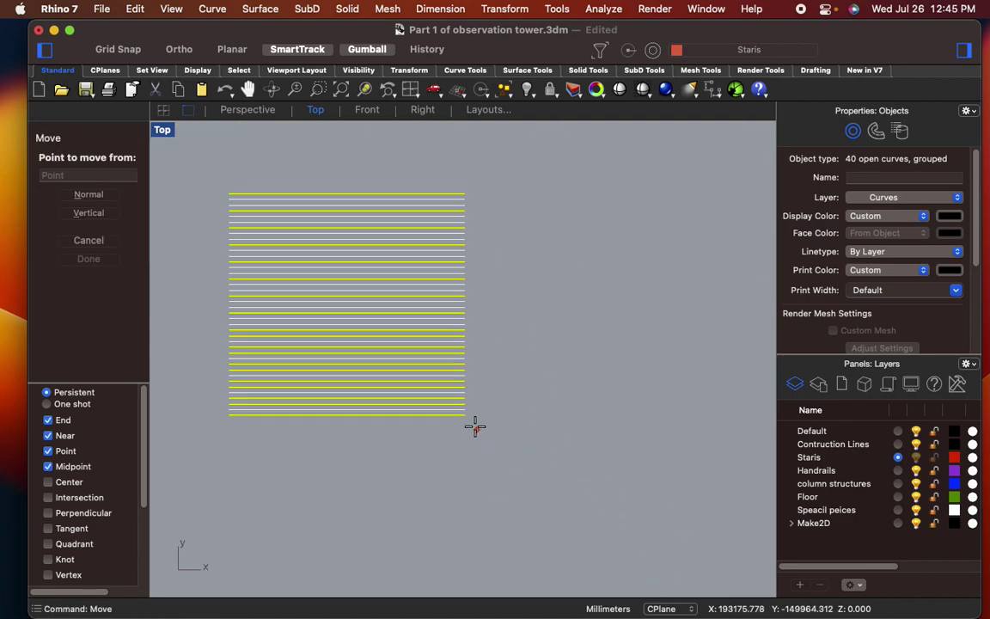
{"action": "scroll", "coordinate": [465, 416], "scroll_direction": "up", "scroll_amount": 3}
{"action": "left_click", "coordinate": [456, 406]}
{"action": "scroll", "coordinate": [440, 399], "scroll_direction": "down", "scroll_amount": 6}
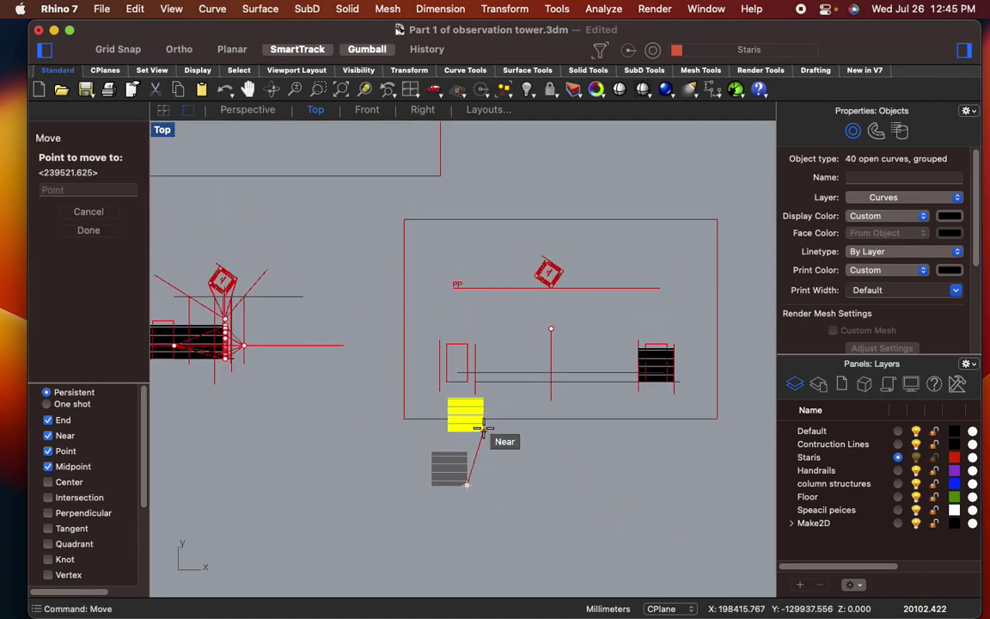
{"action": "scroll", "coordinate": [472, 412], "scroll_direction": "up", "scroll_amount": 6}
{"action": "left_click", "coordinate": [536, 317]}
{"action": "scroll", "coordinate": [509, 447], "scroll_direction": "down", "scroll_amount": 5}
{"action": "left_click", "coordinate": [512, 441]}
- Delete the two vertical lines on either side of the left elevation
{"action": "scroll", "coordinate": [530, 451], "scroll_direction": "up", "scroll_amount": 3}
{"action": "left_click_drag", "start_coordinate": [569, 451], "coordinate": [170, 421]}
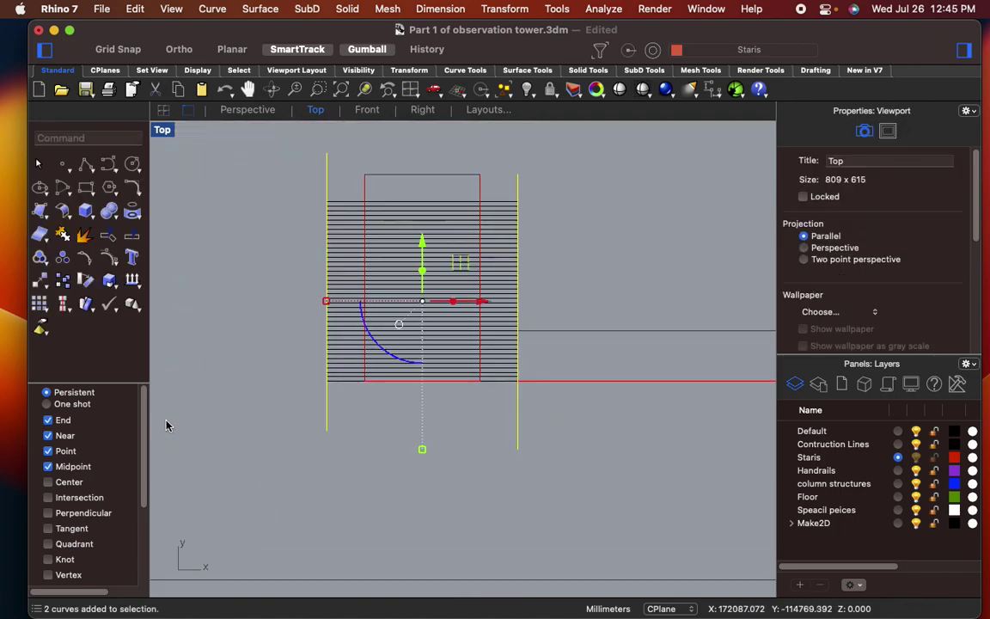
{"action": "key", "text": "Delete"}
- Extend the upper horizontal lines of the left elevation to the vertical line below the station point
{"action": "scroll", "coordinate": [226, 358], "scroll_direction": "down", "scroll_amount": 2}
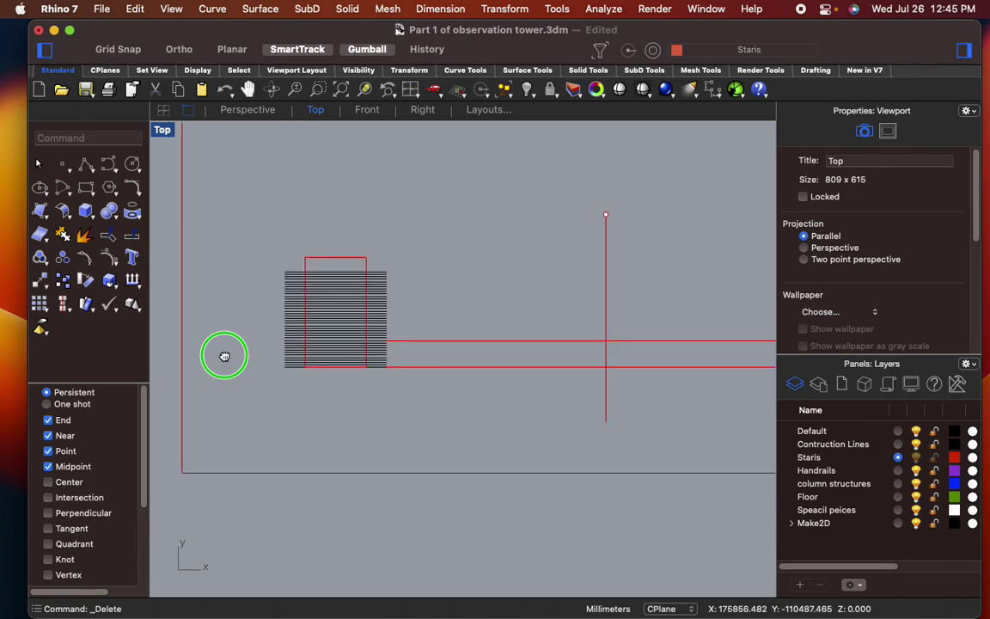
{"action": "right_click_drag", "start_coordinate": [226, 358], "coordinate": [169, 372]}
{"action": "left_click", "coordinate": [550, 300]}
{"action": "type", "text": "extend"}
{"action": "key", "text": "Return"}
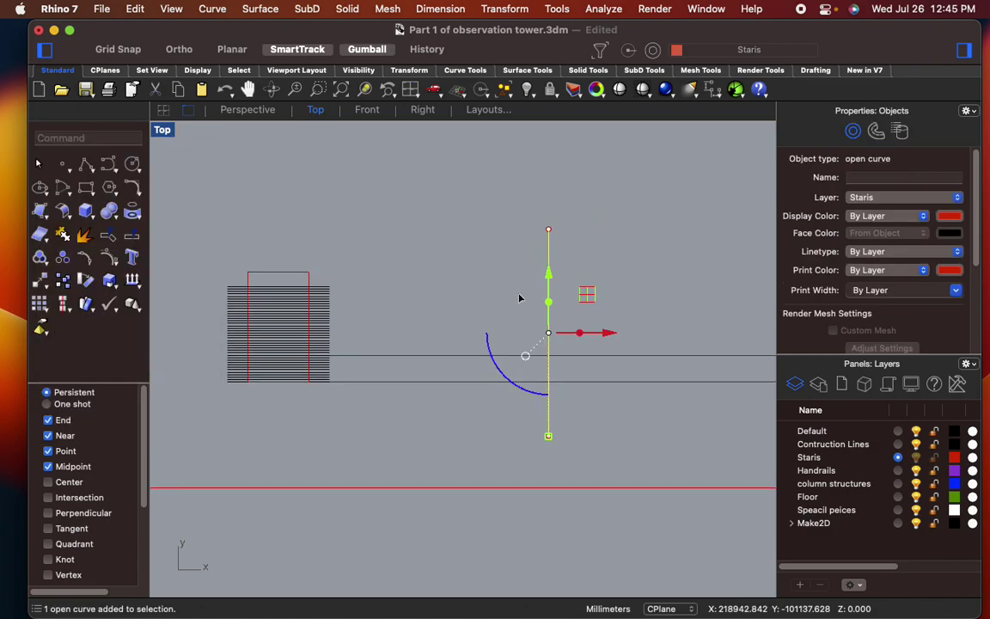
{"action": "scroll", "coordinate": [346, 346], "scroll_direction": "up", "scroll_amount": 3}
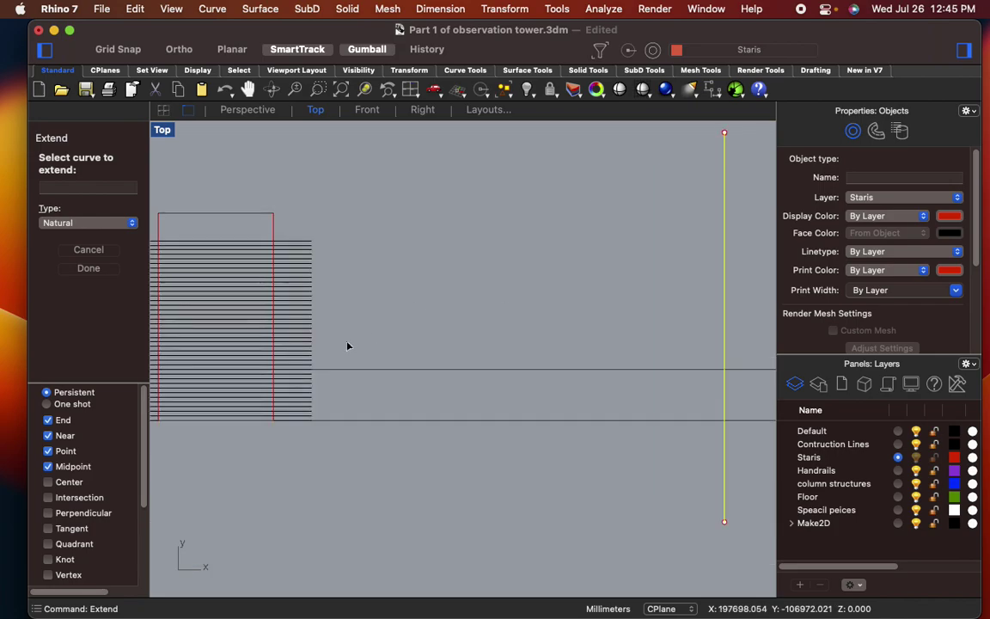
{"action": "left_click_drag", "start_coordinate": [325, 314], "coordinate": [277, 217]}
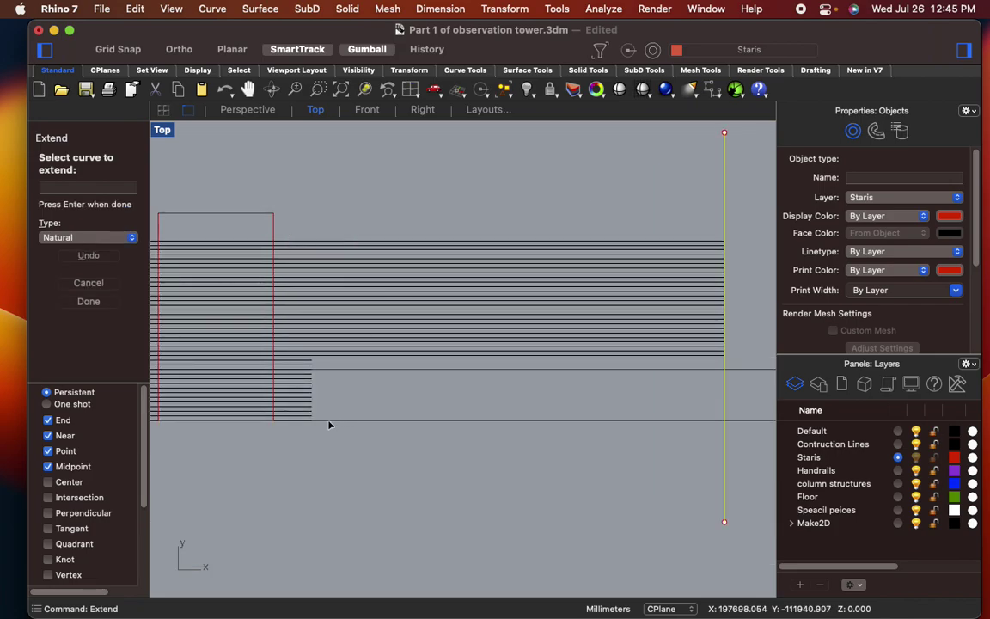
- Extend the remaining lower horizontal lines of the left elevation to the same vertical line and finish the Extend command
{"action": "scroll", "coordinate": [316, 425], "scroll_direction": "up", "scroll_amount": 3}
{"action": "left_click_drag", "start_coordinate": [326, 395], "coordinate": [271, 334]}
{"action": "left_click", "coordinate": [301, 314]}
{"action": "left_click", "coordinate": [294, 325]}
{"action": "left_click", "coordinate": [293, 331]}
{"action": "left_click", "coordinate": [293, 398]}
{"action": "left_click", "coordinate": [291, 409]}
{"action": "scroll", "coordinate": [305, 435], "scroll_direction": "down", "scroll_amount": 6}
{"action": "right_click_drag", "start_coordinate": [313, 456], "coordinate": [327, 455]}
{"action": "key", "text": "Return"}
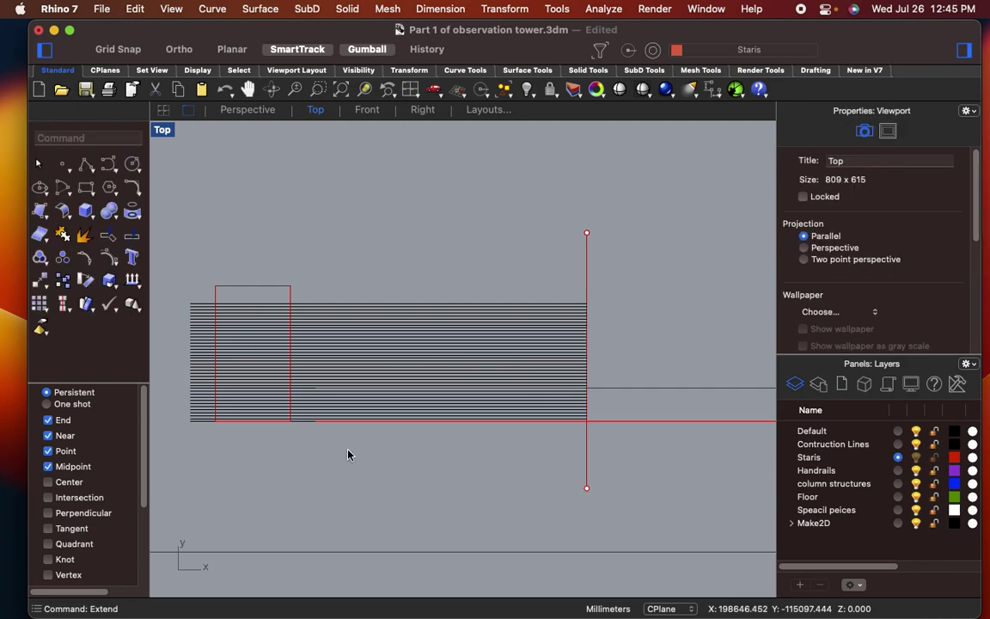
- Place point objects where the nine uppermost horizontal lines of the elevation meet the vertical line below the station point
{"action": "scroll", "coordinate": [645, 358], "scroll_direction": "up", "scroll_amount": 5}
{"action": "right_click_drag", "start_coordinate": [590, 313], "coordinate": [634, 295]}
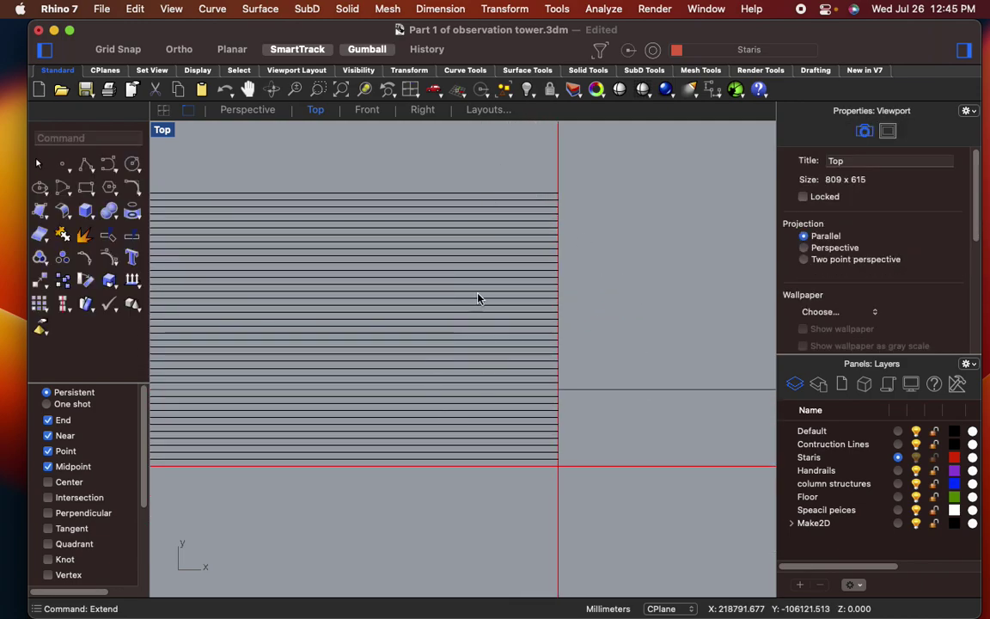
{"action": "type", "text": "Point"}
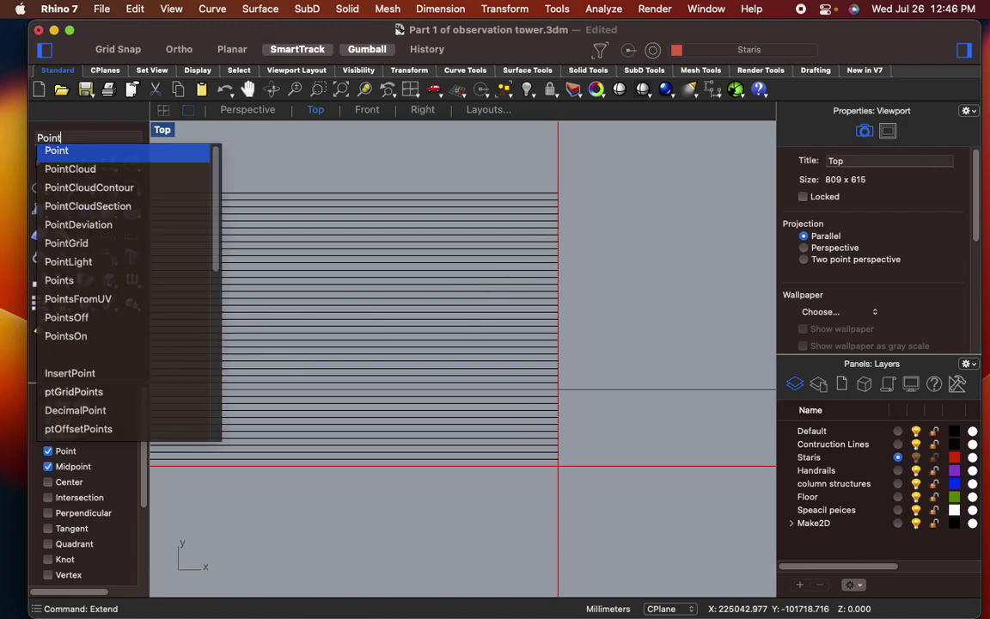
{"action": "key", "text": "Return"}
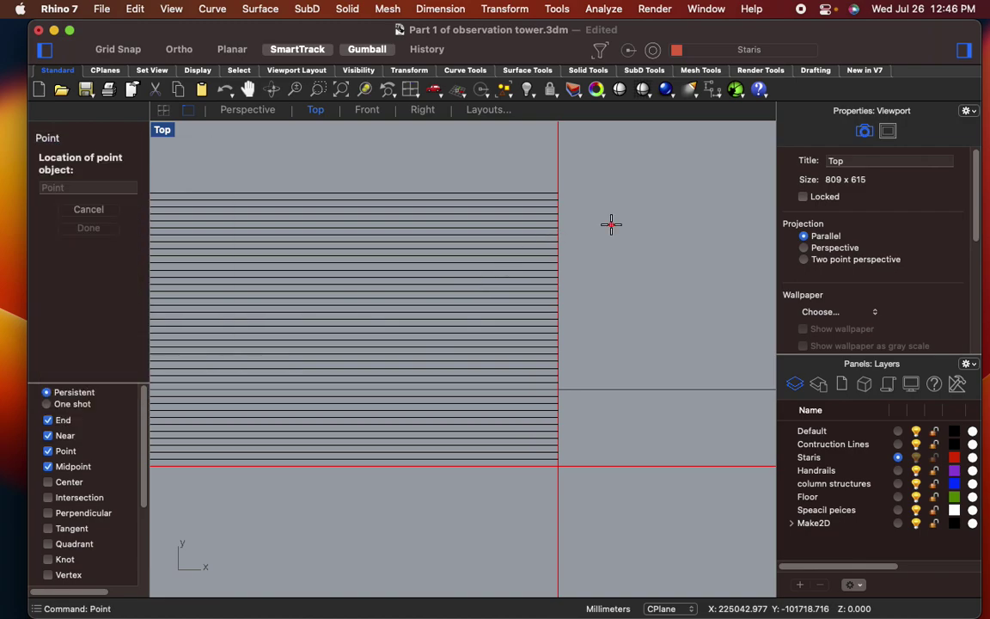
{"action": "scroll", "coordinate": [574, 181], "scroll_direction": "up", "scroll_amount": 5}
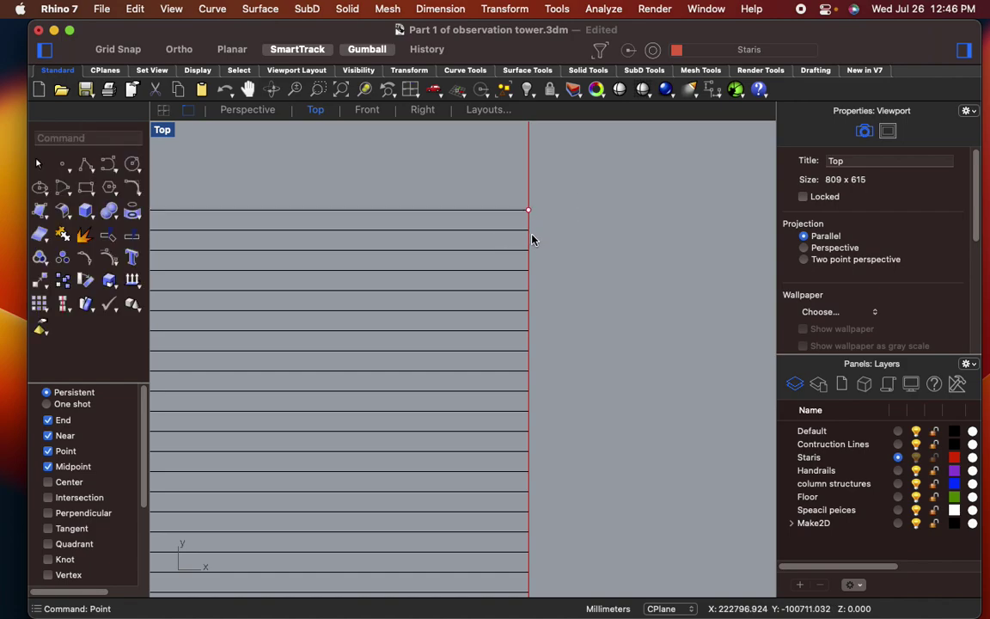
{"action": "left_click", "coordinate": [530, 232]}
{"action": "key", "text": "Return"}
{"action": "left_click", "coordinate": [529, 251]}
{"action": "key", "text": "Return"}
{"action": "left_click", "coordinate": [532, 271]}
{"action": "key", "text": "Return"}
{"action": "left_click", "coordinate": [527, 270]}
{"action": "right_click", "coordinate": [531, 292]}
{"action": "left_click", "coordinate": [528, 290]}
{"action": "right_click", "coordinate": [531, 305]}
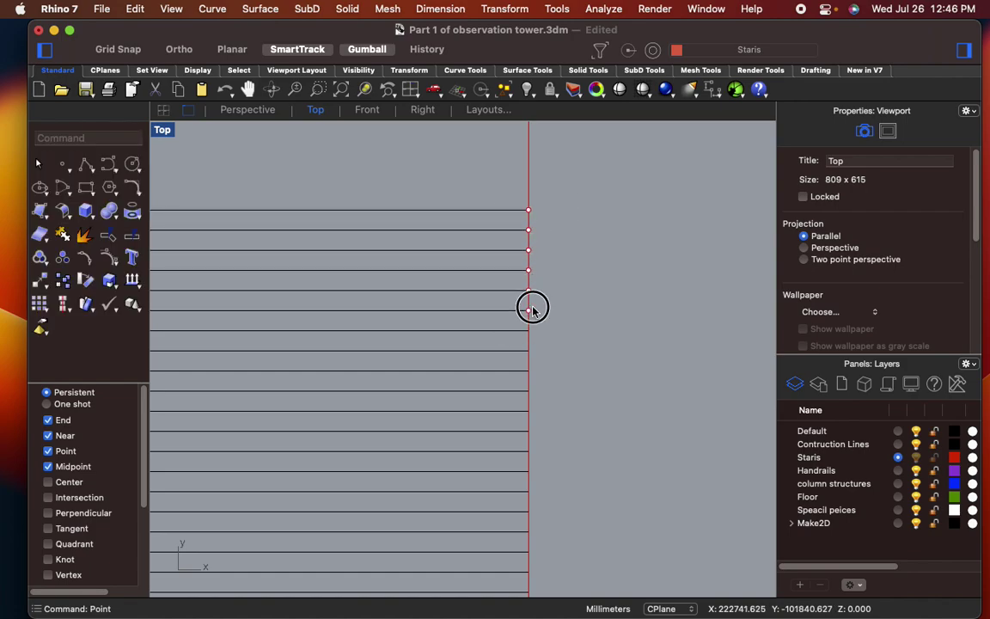
{"action": "left_click", "coordinate": [527, 311]}
{"action": "right_click", "coordinate": [529, 349]}
{"action": "left_click", "coordinate": [527, 350]}
{"action": "right_click", "coordinate": [530, 369]}
{"action": "left_click", "coordinate": [528, 370]}
- Copy the nine points repeatedly down the vertical line so every remaining horizontal line end gets a point
{"action": "scroll", "coordinate": [579, 363], "scroll_direction": "down", "scroll_amount": 2}
{"action": "left_click_drag", "start_coordinate": [540, 257], "coordinate": [589, 388]}
{"action": "type", "text": "c"}
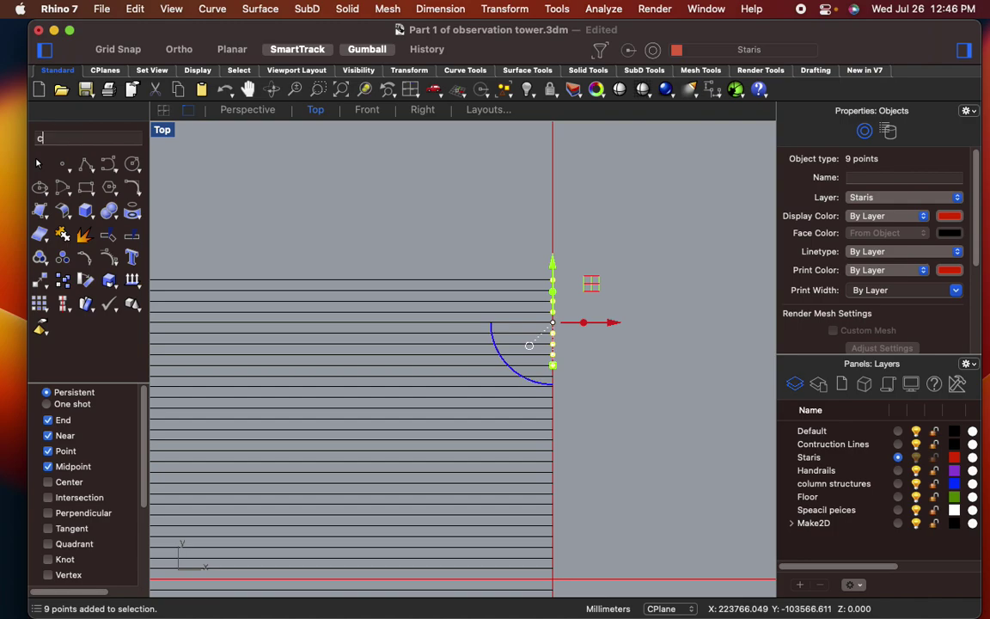
{"action": "type", "text": "opy"}
{"action": "key", "text": "Return"}
{"action": "scroll", "coordinate": [524, 391], "scroll_direction": "up", "scroll_amount": 2}
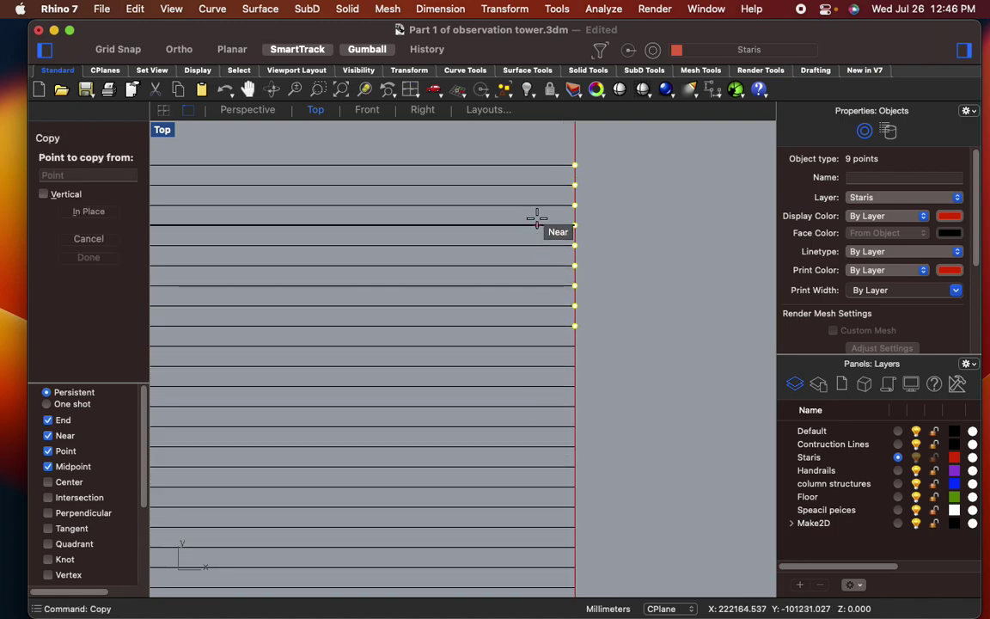
{"action": "left_click", "coordinate": [575, 165]}
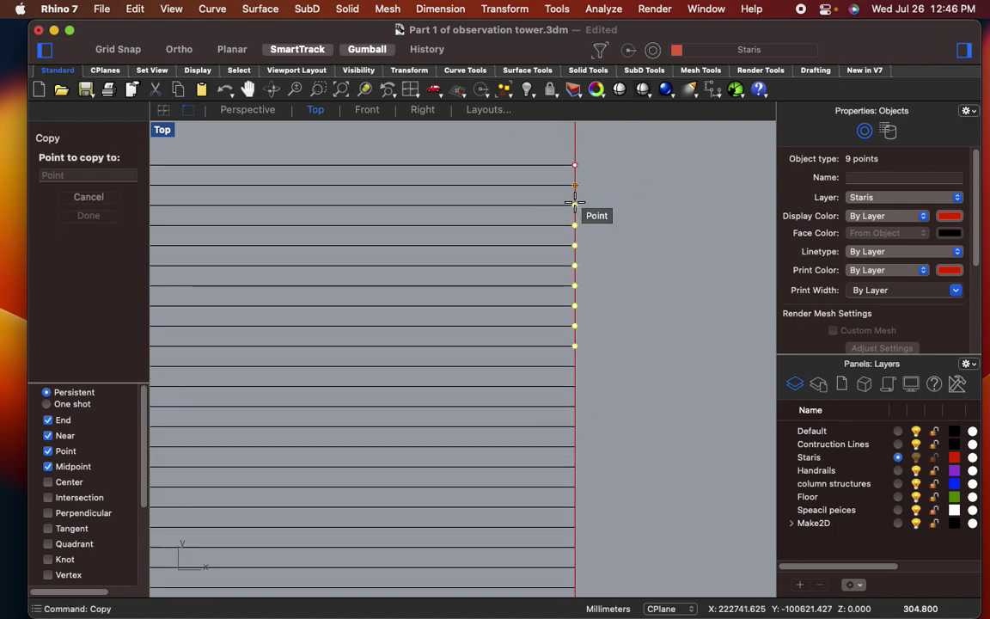
{"action": "left_click", "coordinate": [575, 346]}
{"action": "scroll", "coordinate": [593, 378], "scroll_direction": "down", "scroll_amount": 3}
{"action": "scroll", "coordinate": [590, 327], "scroll_direction": "up", "scroll_amount": 5}
{"action": "left_click", "coordinate": [580, 322]}
{"action": "right_click_drag", "start_coordinate": [602, 467], "coordinate": [606, 223]}
{"action": "scroll", "coordinate": [601, 317], "scroll_direction": "down", "scroll_amount": 4}
{"action": "scroll", "coordinate": [599, 303], "scroll_direction": "up", "scroll_amount": 4}
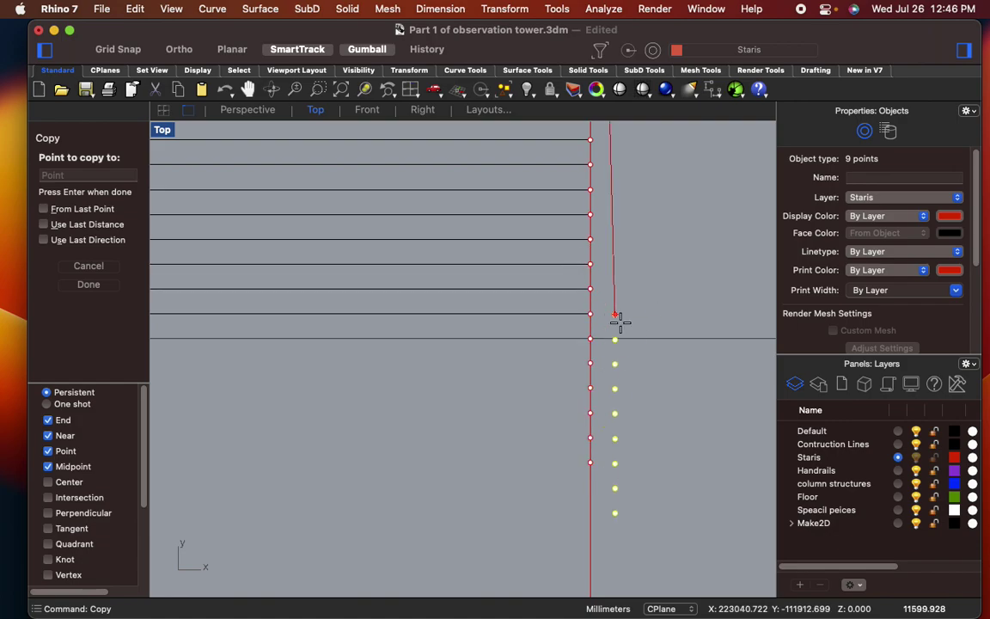
{"action": "right_click_drag", "start_coordinate": [619, 322], "coordinate": [591, 312]}
{"action": "key", "text": "Escape"}
{"action": "key", "text": "Escape"}
- Delete the surplus copied points on the vertical line below the ground line
{"action": "left_click_drag", "start_coordinate": [506, 342], "coordinate": [617, 471]}
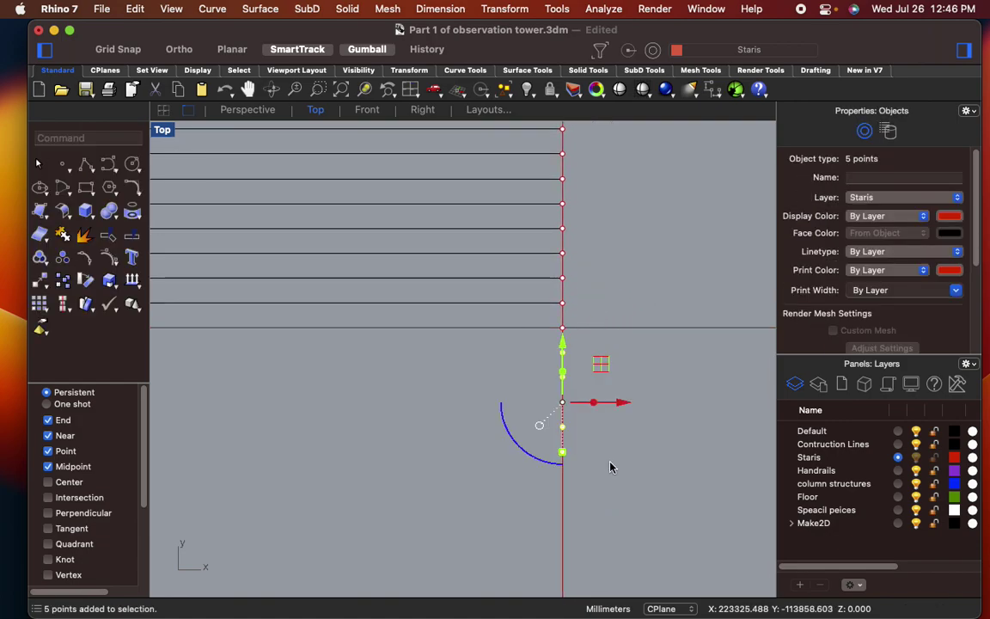
{"action": "key", "text": "Delete"}
{"action": "scroll", "coordinate": [583, 343], "scroll_direction": "down", "scroll_amount": 3}
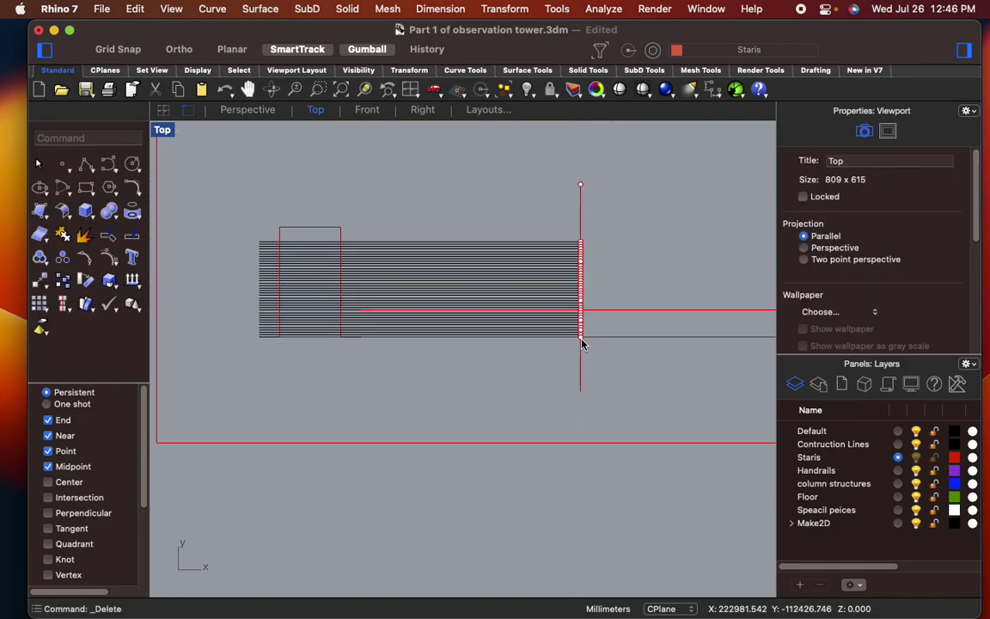
{"action": "right_click_drag", "start_coordinate": [582, 342], "coordinate": [575, 375]}
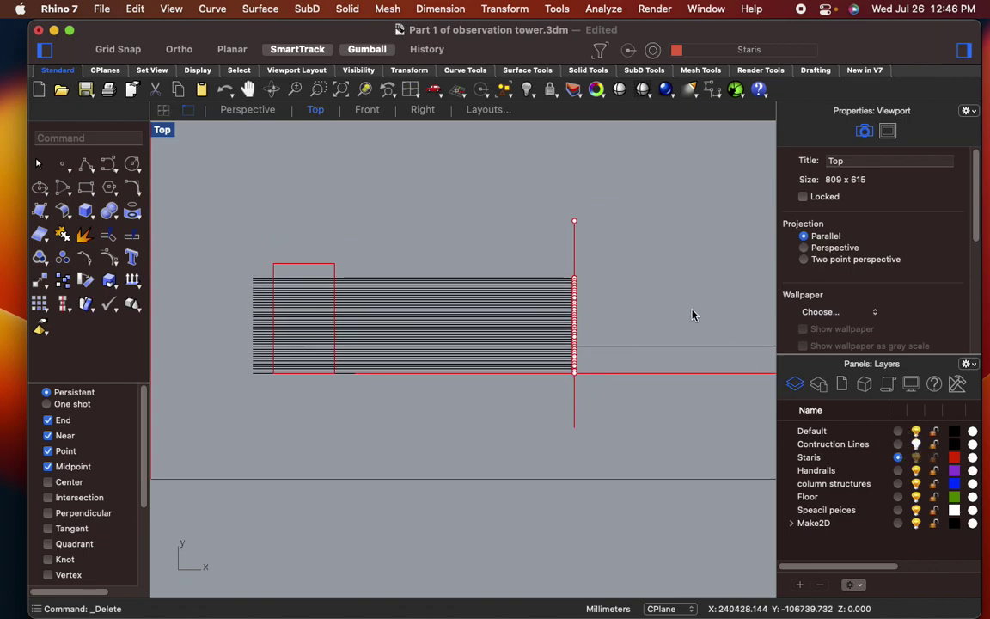
- Move the horizontal height lines running from the left elevation to the vertical line onto the hidden Contruction Lines layer
{"action": "scroll", "coordinate": [625, 301], "scroll_direction": "up", "scroll_amount": 2}
{"action": "scroll", "coordinate": [599, 316], "scroll_direction": "up", "scroll_amount": 6}
{"action": "scroll", "coordinate": [670, 322], "scroll_direction": "down", "scroll_amount": 9}
{"action": "scroll", "coordinate": [475, 312], "scroll_direction": "up", "scroll_amount": 7}
{"action": "left_click_drag", "start_coordinate": [514, 231], "coordinate": [421, 533]}
{"action": "scroll", "coordinate": [447, 507], "scroll_direction": "down", "scroll_amount": 5}
{"action": "left_click", "coordinate": [819, 443]}
{"action": "right_click", "coordinate": [821, 442]}
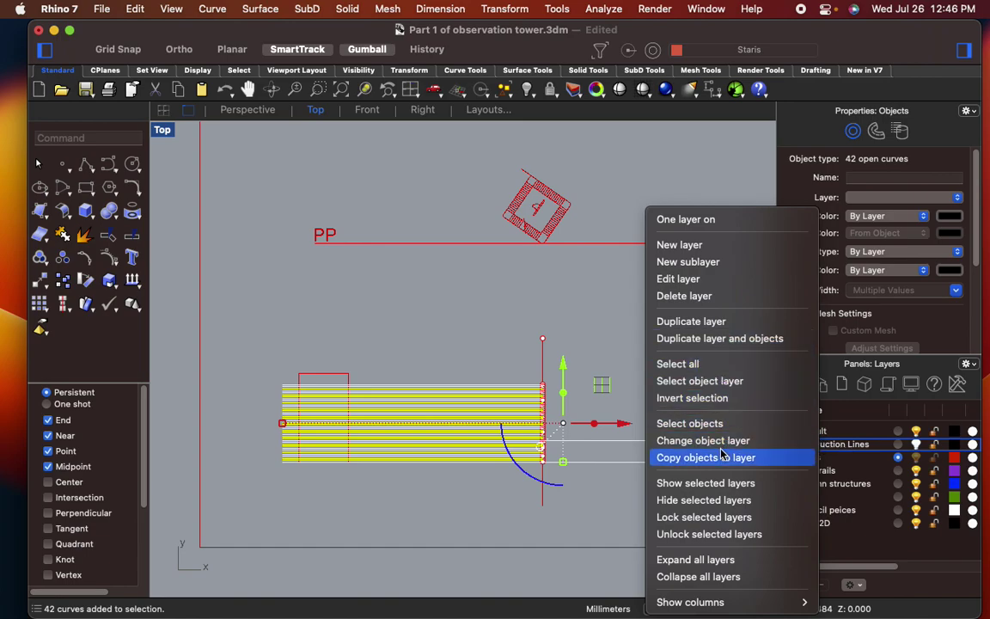
{"action": "left_click", "coordinate": [675, 440]}
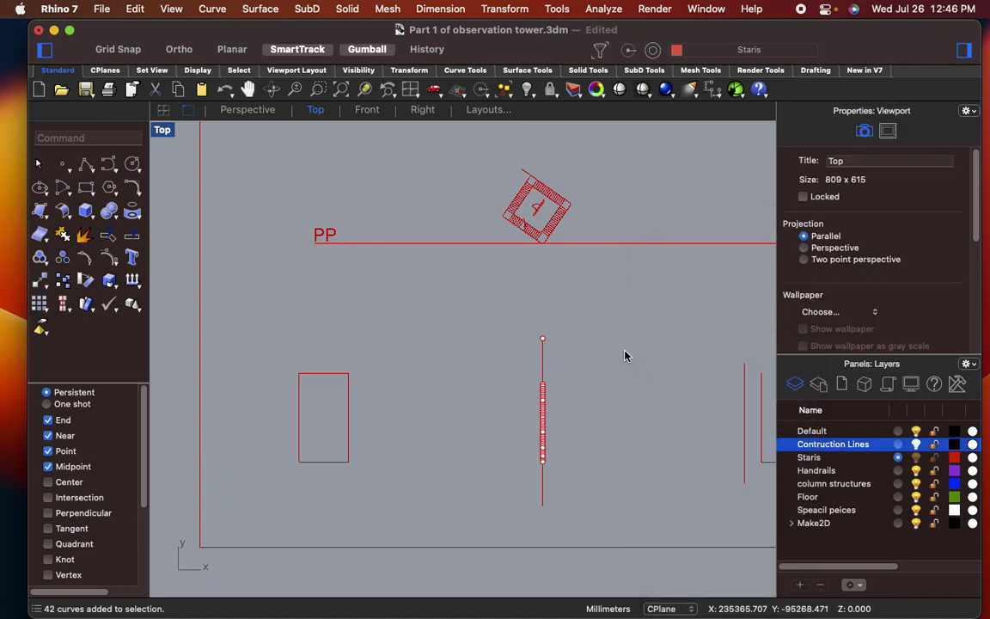
{"action": "scroll", "coordinate": [550, 442], "scroll_direction": "up", "scroll_amount": 9}
{"action": "right_click_drag", "start_coordinate": [628, 426], "coordinate": [538, 427]}
{"action": "scroll", "coordinate": [545, 438], "scroll_direction": "down", "scroll_amount": 14}
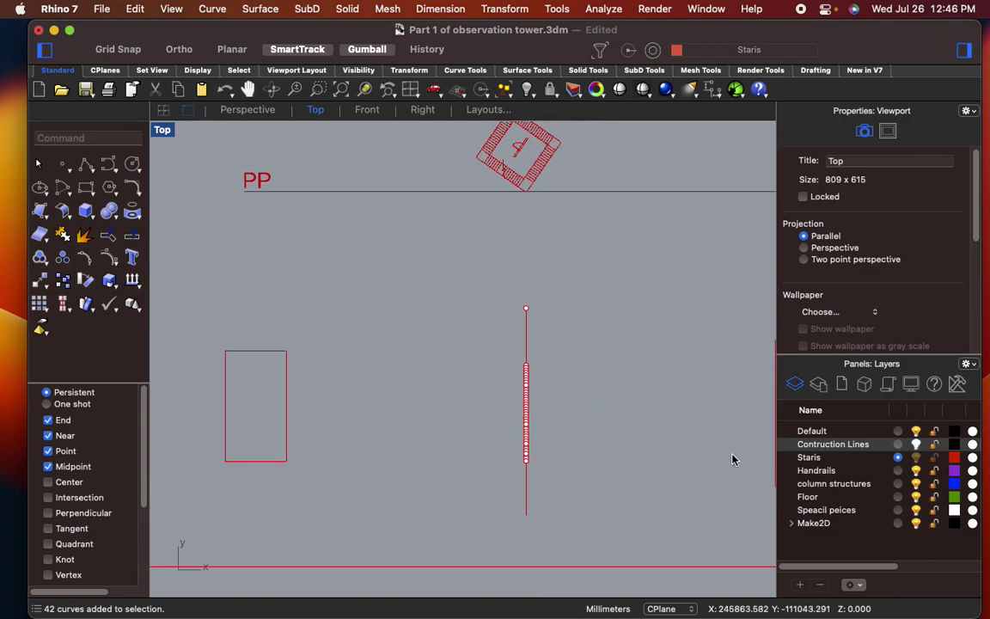
- Show the Contruction Lines layer, return the horizon and ground lines to the Staris layer, and hide Contruction Lines again
{"action": "left_click", "coordinate": [917, 444]}
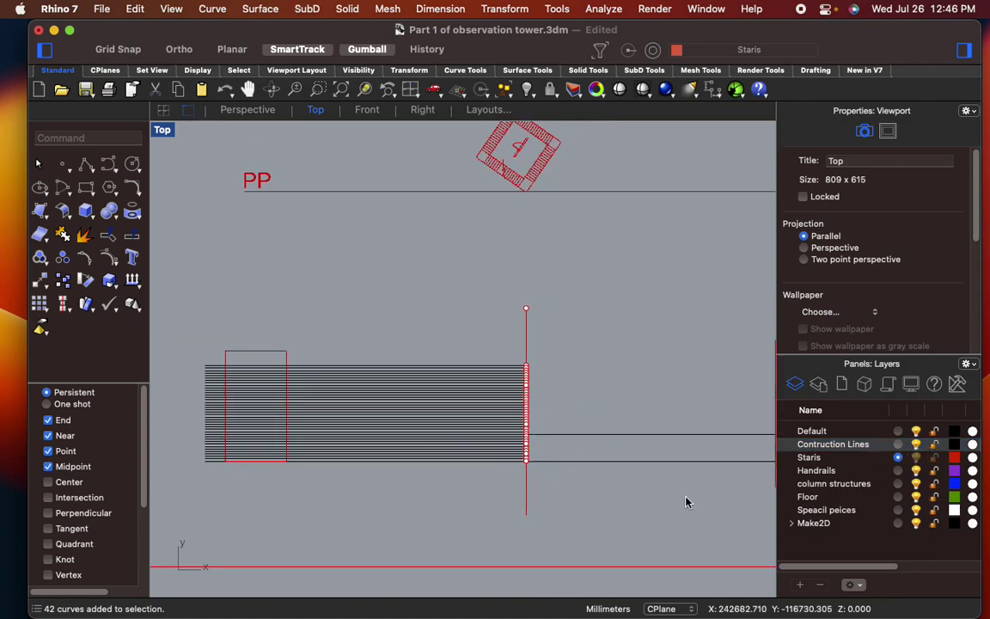
{"action": "left_click_drag", "start_coordinate": [687, 502], "coordinate": [652, 400]}
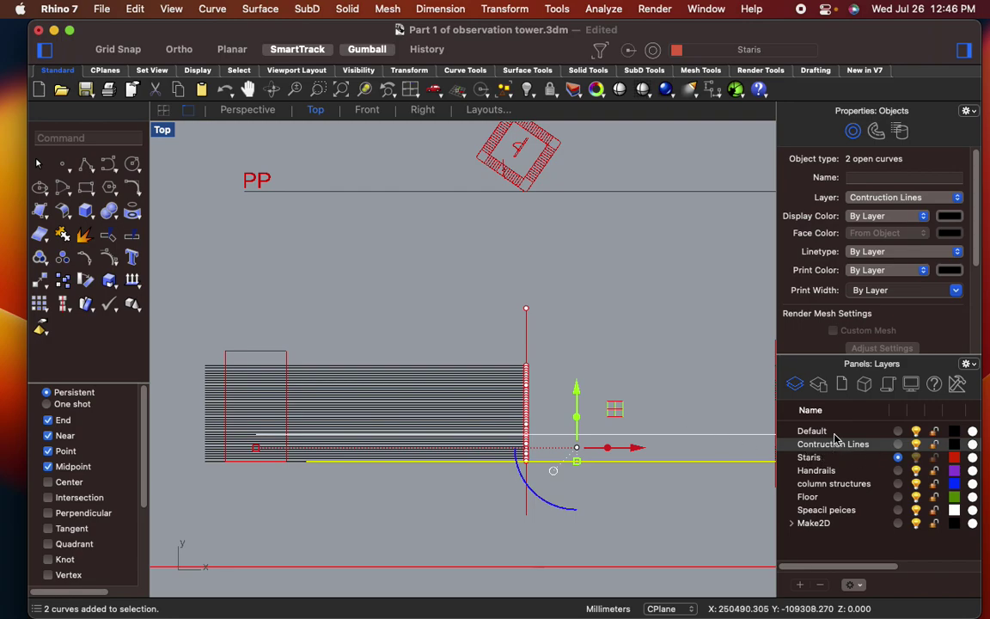
{"action": "left_click", "coordinate": [825, 458]}
{"action": "right_click", "coordinate": [827, 458]}
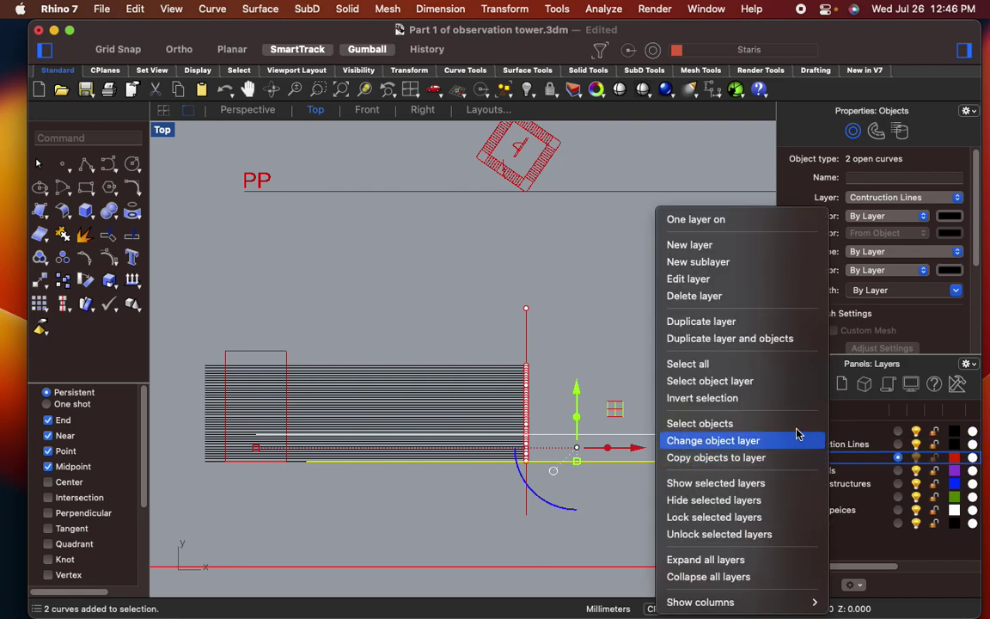
{"action": "left_click", "coordinate": [712, 440]}
{"action": "left_click", "coordinate": [612, 354]}
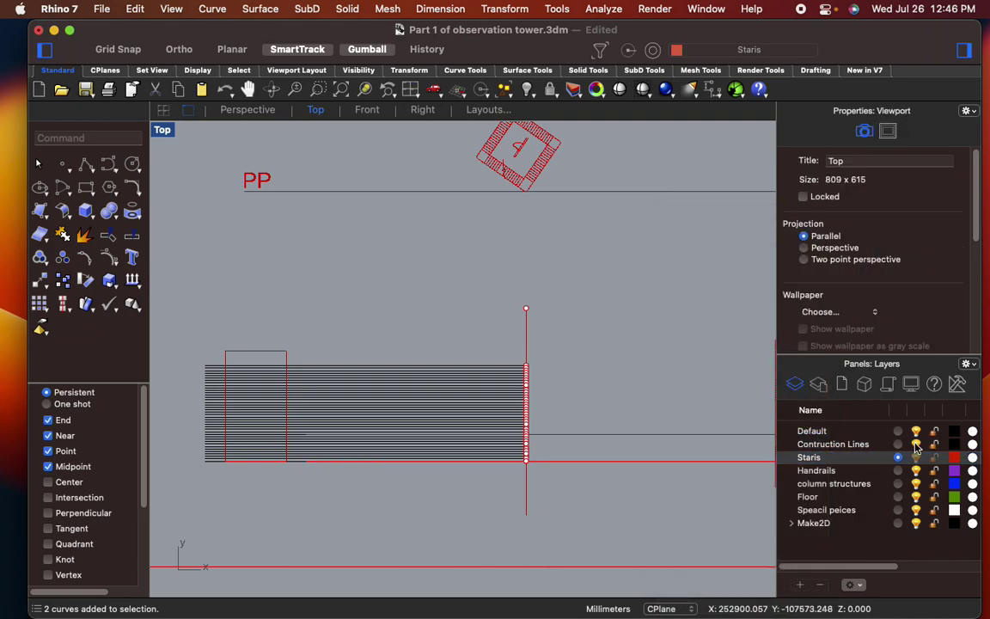
{"action": "left_click", "coordinate": [916, 444]}
- Draw a line from the station point up past the PP line to the right, parallel to the rotated plan's lower-right side
{"action": "scroll", "coordinate": [673, 353], "scroll_direction": "down", "scroll_amount": 6}
{"action": "left_click", "coordinate": [585, 347]}
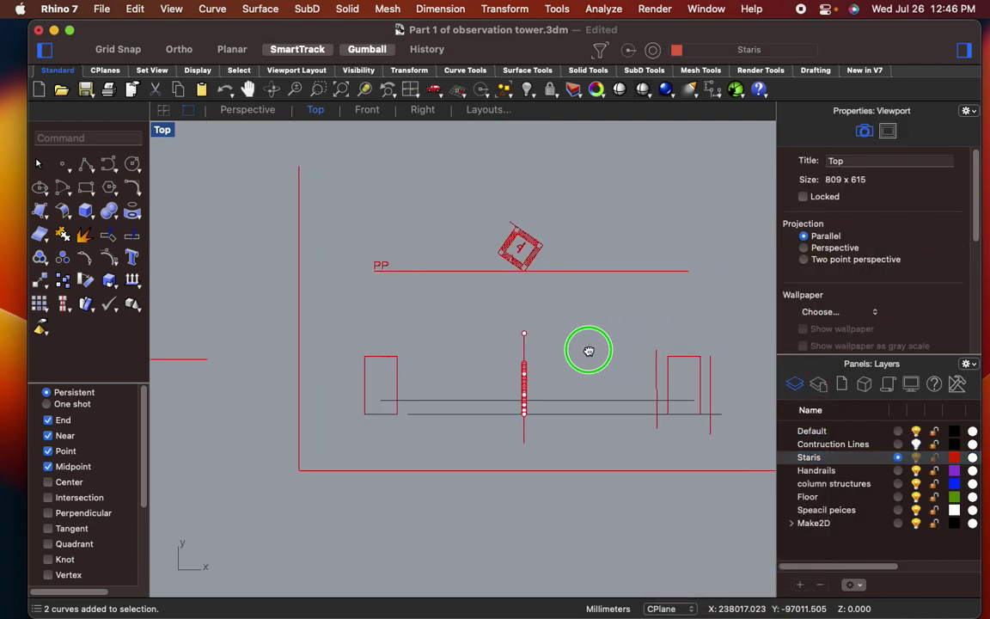
{"action": "scroll", "coordinate": [492, 338], "scroll_direction": "up", "scroll_amount": 5}
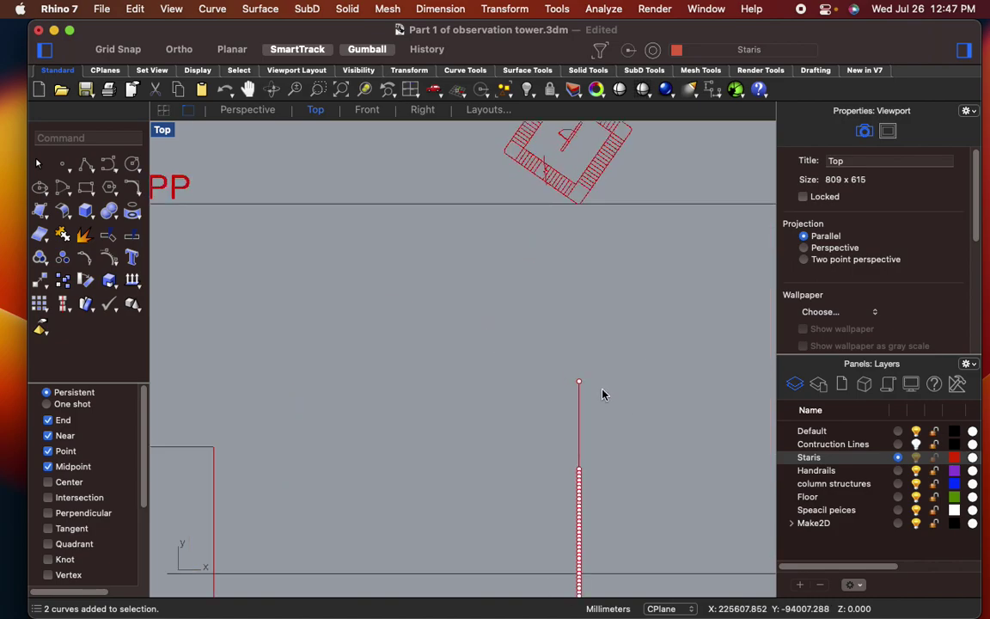
{"action": "scroll", "coordinate": [583, 380], "scroll_direction": "up", "scroll_amount": 4}
{"action": "scroll", "coordinate": [572, 384], "scroll_direction": "down", "scroll_amount": 6}
{"action": "right_click_drag", "start_coordinate": [632, 404], "coordinate": [561, 438]}
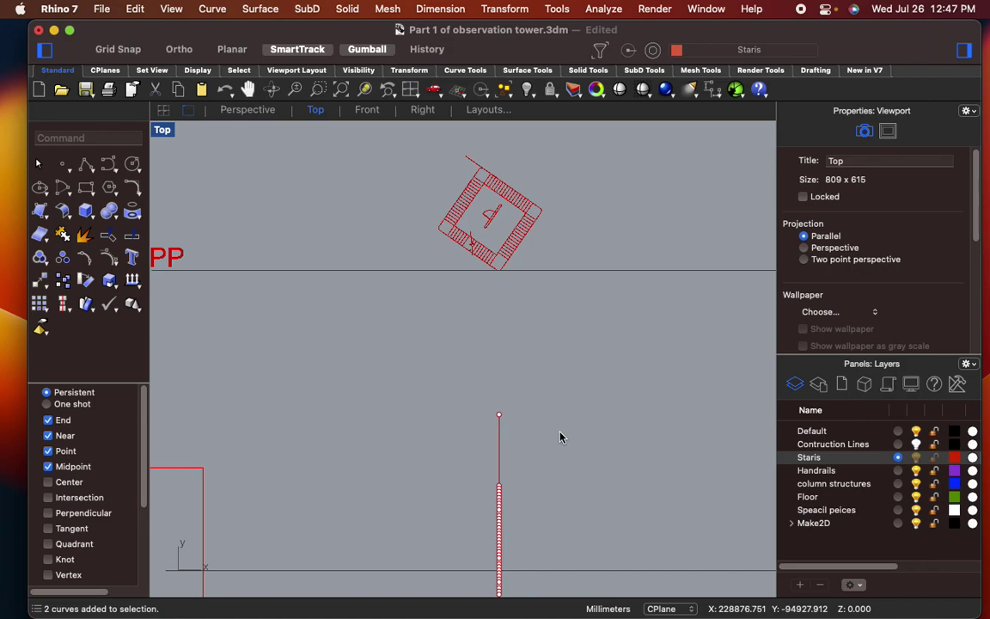
{"action": "key", "text": "Return"}
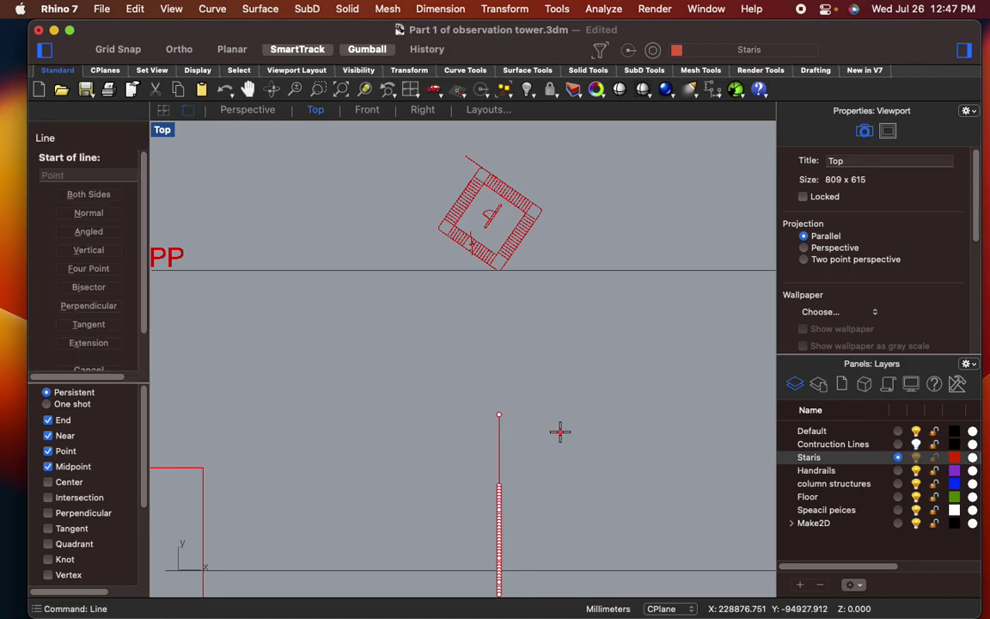
{"action": "left_click", "coordinate": [499, 413]}
{"action": "scroll", "coordinate": [643, 228], "scroll_direction": "down", "scroll_amount": 3}
{"action": "right_click_drag", "start_coordinate": [642, 228], "coordinate": [569, 242]}
{"action": "scroll", "coordinate": [569, 242], "scroll_direction": "up", "scroll_amount": 3}
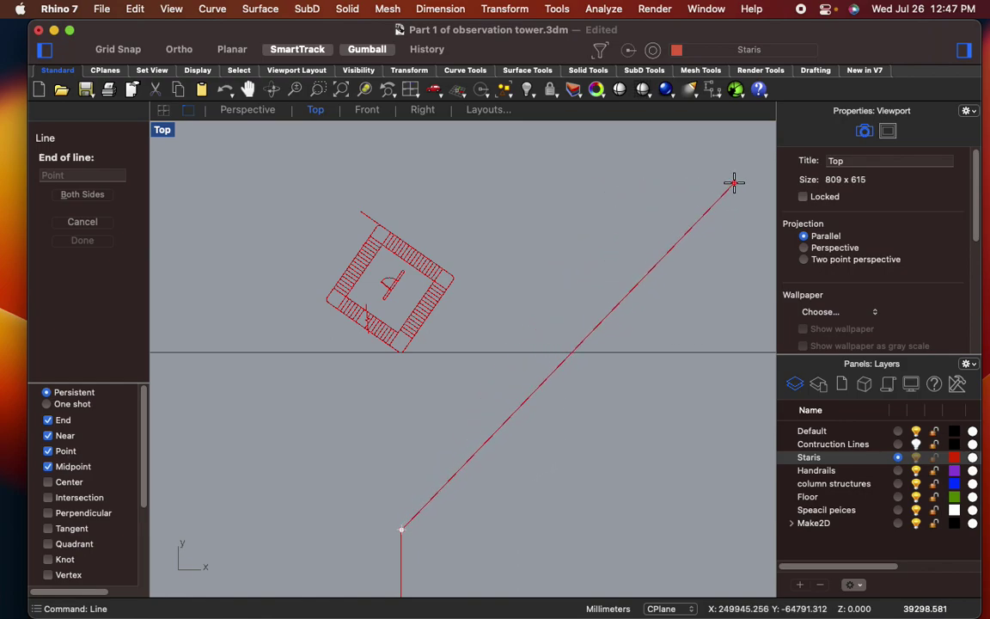
{"action": "left_click", "coordinate": [655, 181]}
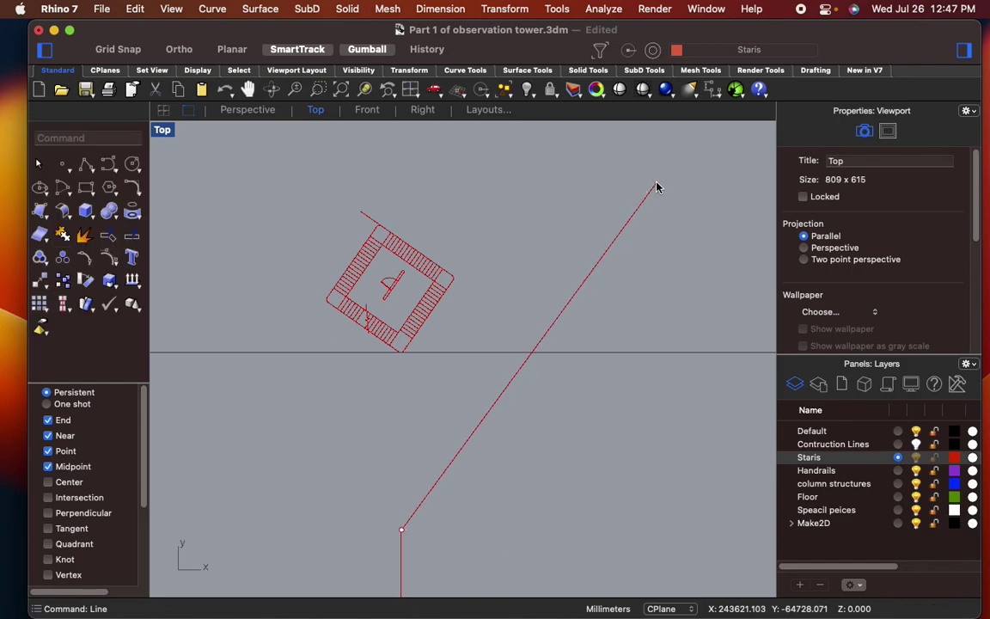
- Draw a second line from the station point up past the PP line to the left, parallel to the plan's lower-left side
{"action": "scroll", "coordinate": [515, 390], "scroll_direction": "down", "scroll_amount": 3}
{"action": "key", "text": "Return"}
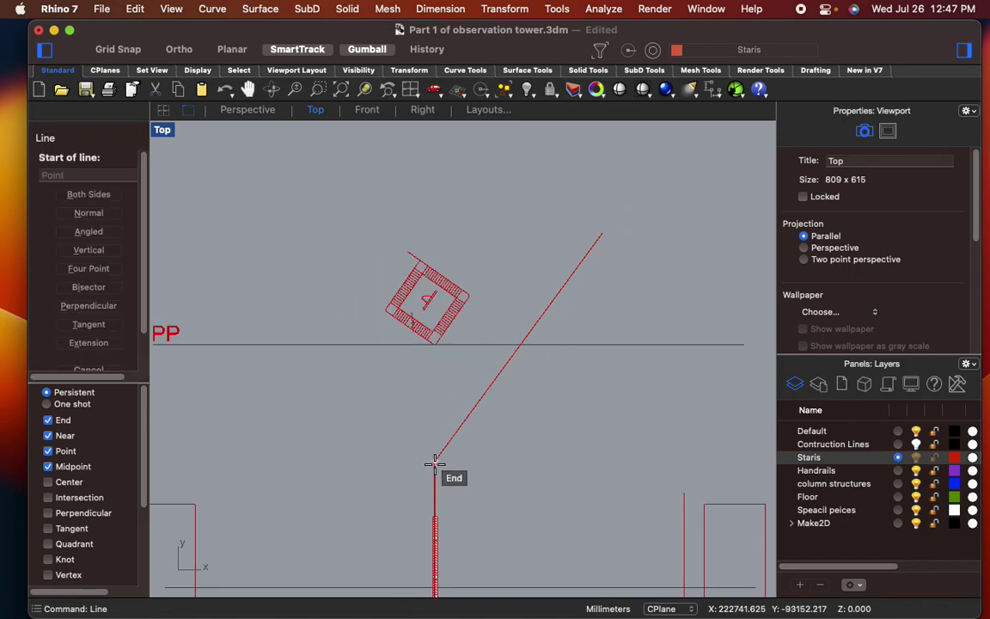
{"action": "left_click", "coordinate": [435, 460]}
{"action": "right_click_drag", "start_coordinate": [187, 277], "coordinate": [303, 246]}
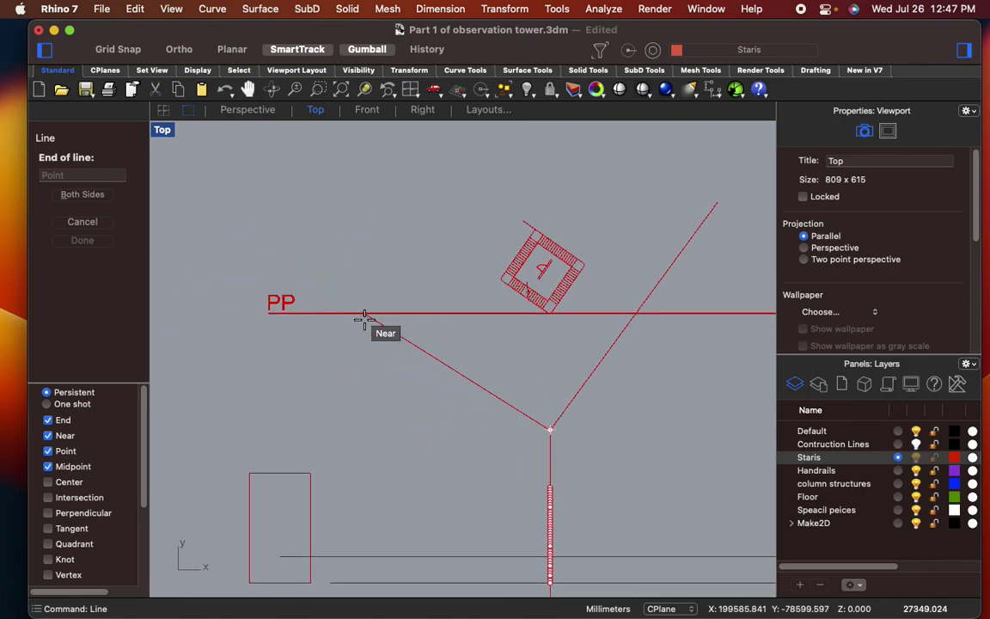
{"action": "left_click", "coordinate": [210, 202]}
{"action": "scroll", "coordinate": [455, 309], "scroll_direction": "down", "scroll_amount": 3}
{"action": "scroll", "coordinate": [460, 321], "scroll_direction": "up", "scroll_amount": 4}
{"action": "scroll", "coordinate": [394, 299], "scroll_direction": "down", "scroll_amount": 3}
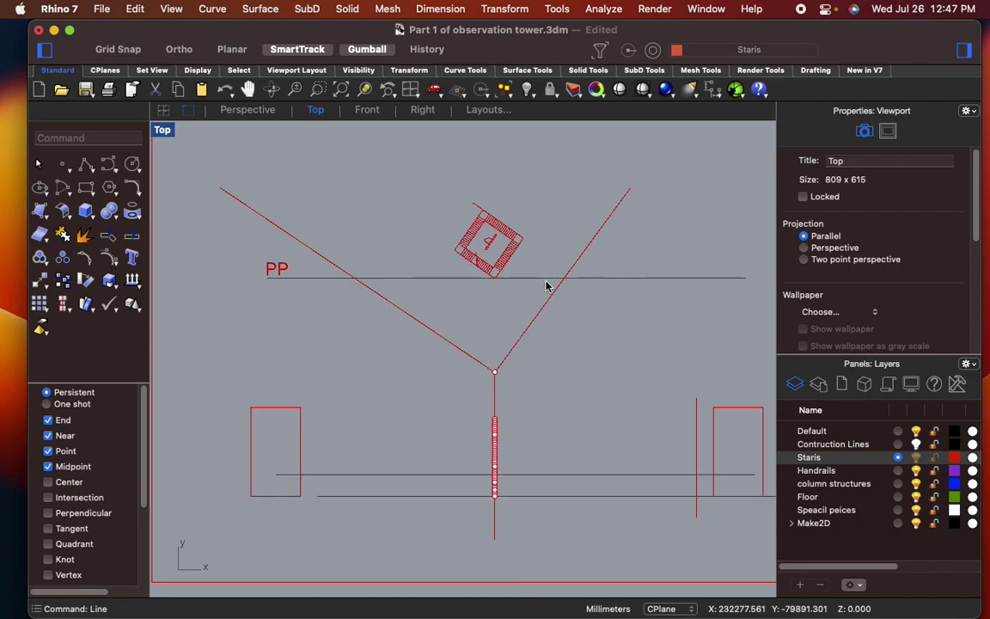
- Draw vertical lines from both intersections of the angled lines with the PP line down past the ground line
{"action": "type", "text": "ine"}
{"action": "key", "text": "Return"}
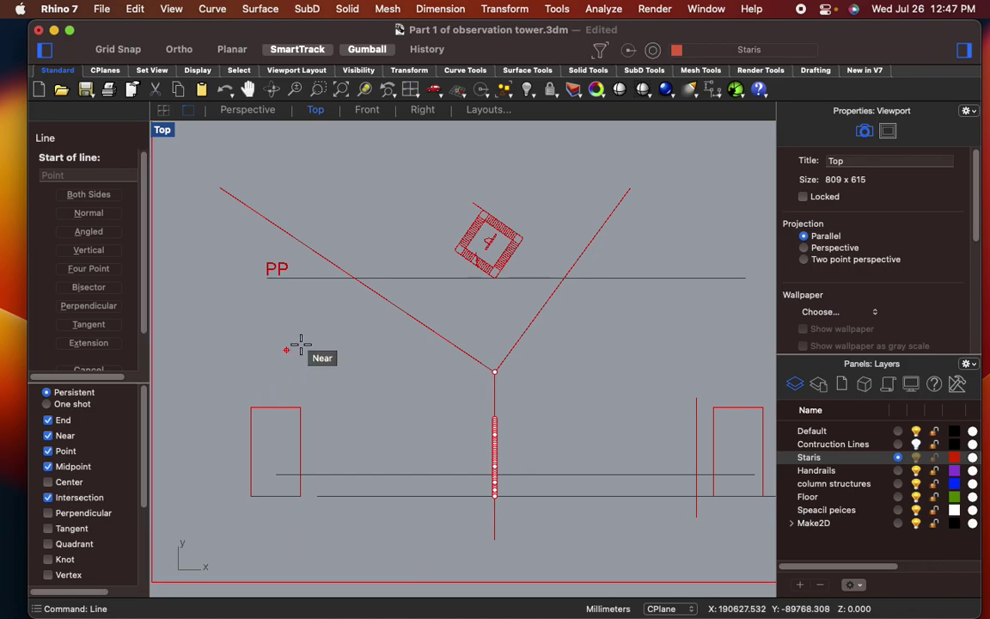
{"action": "left_click", "coordinate": [357, 279]}
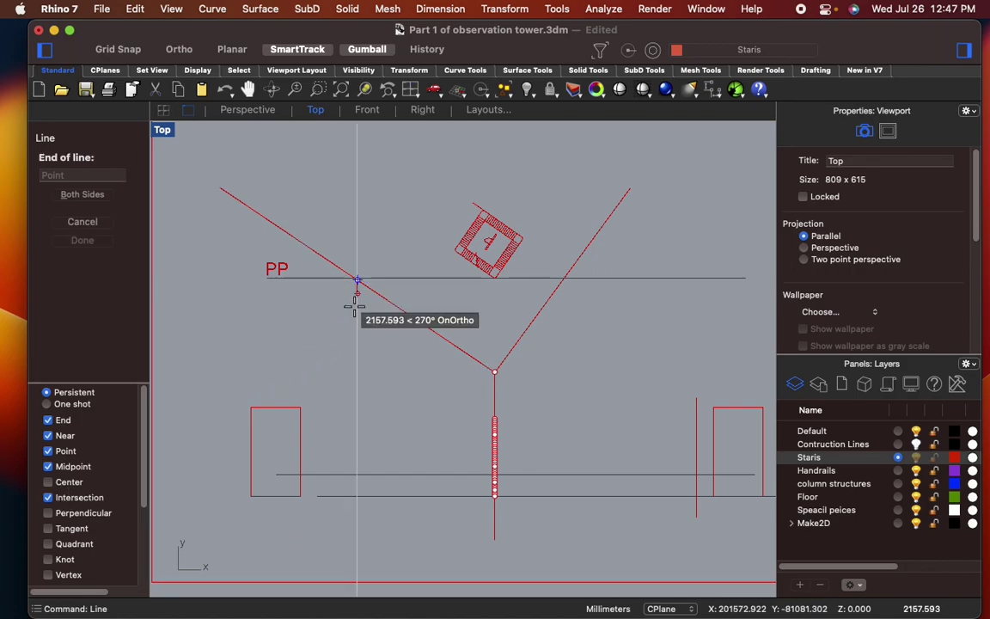
{"action": "left_click", "coordinate": [355, 534], "text": "shift"}
{"action": "key", "text": "Return"}
{"action": "left_click", "coordinate": [564, 278]}
{"action": "left_click", "coordinate": [563, 533], "text": "shift"}
{"action": "scroll", "coordinate": [515, 549], "scroll_direction": "up", "scroll_amount": 3}
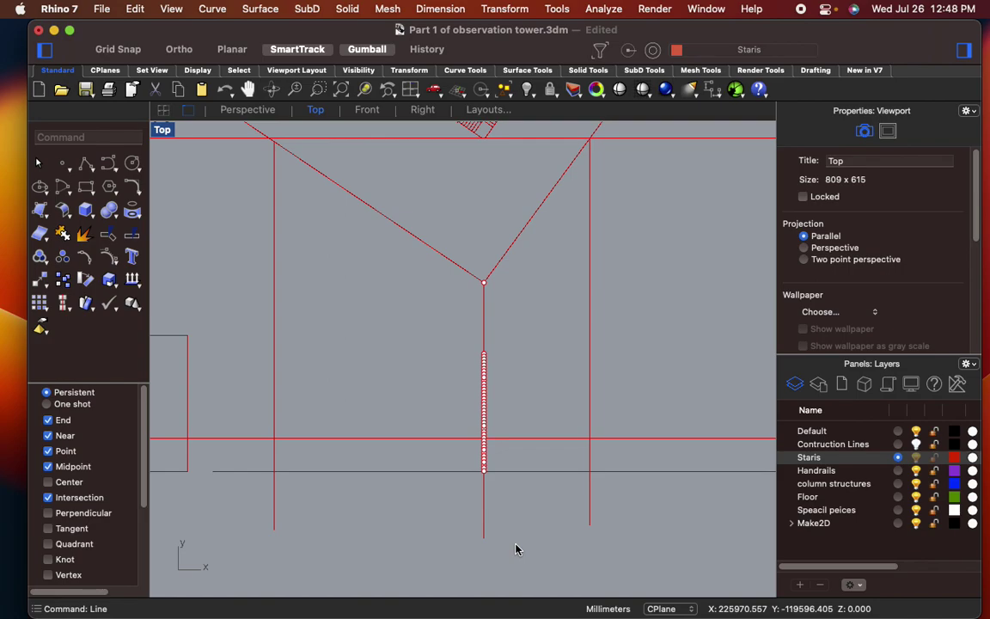
- Place vanishing points where the two new vertical lines cross the horizon line
{"action": "scroll", "coordinate": [411, 350], "scroll_direction": "down", "scroll_amount": 6}
{"action": "mouse_move", "coordinate": [414, 351]}
{"action": "right_mouse_down"}
{"action": "mouse_move", "coordinate": [471, 360]}
{"action": "mouse_move", "coordinate": [455, 333]}
{"action": "mouse_move", "coordinate": [399, 375]}
{"action": "right_mouse_up"}
{"action": "scroll", "coordinate": [449, 293], "scroll_direction": "up", "scroll_amount": 6}
{"action": "right_click_drag", "start_coordinate": [279, 491], "coordinate": [268, 425]}
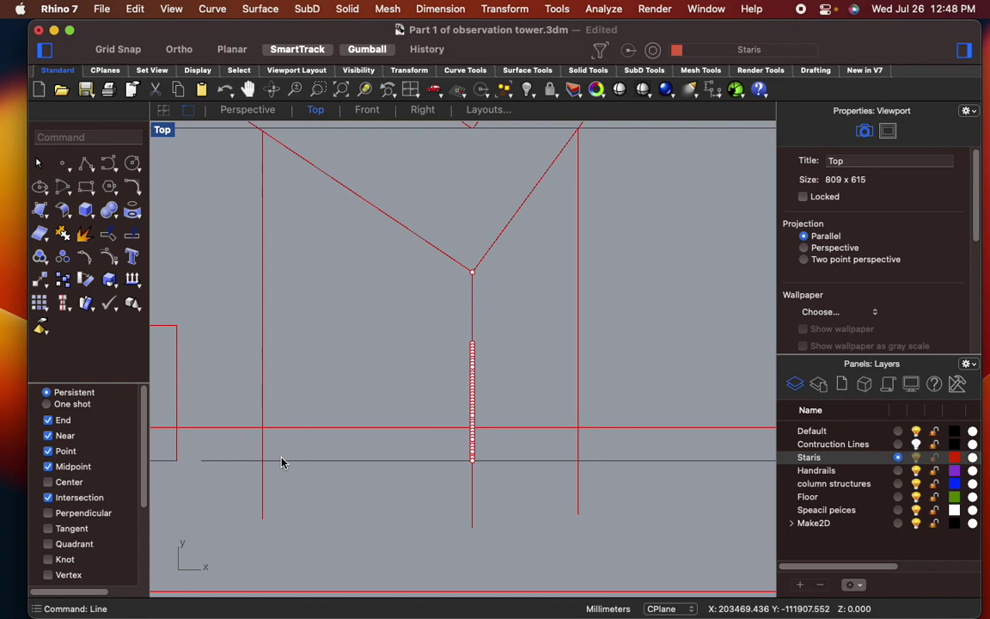
{"action": "key", "text": "Return"}
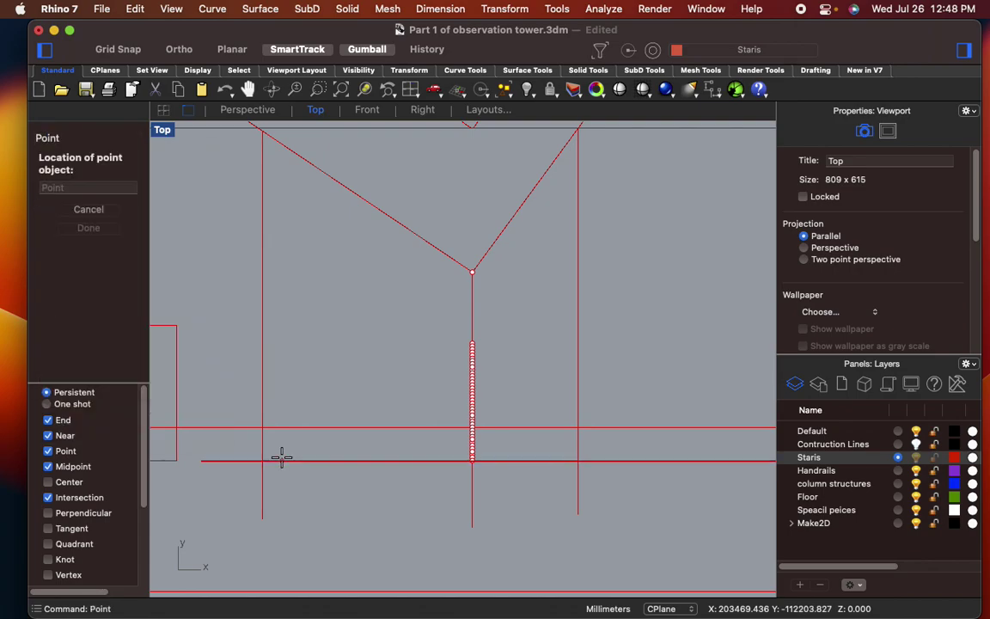
{"action": "left_click", "coordinate": [262, 427]}
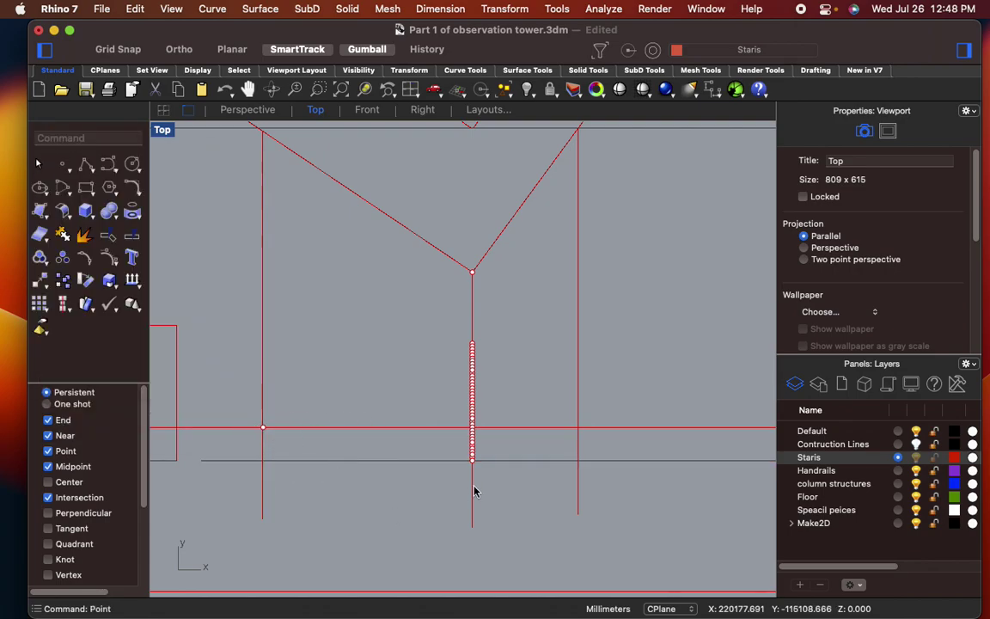
{"action": "key", "text": "Return"}
{"action": "left_click", "coordinate": [577, 427]}
{"action": "scroll", "coordinate": [576, 490], "scroll_direction": "down", "scroll_amount": 3}
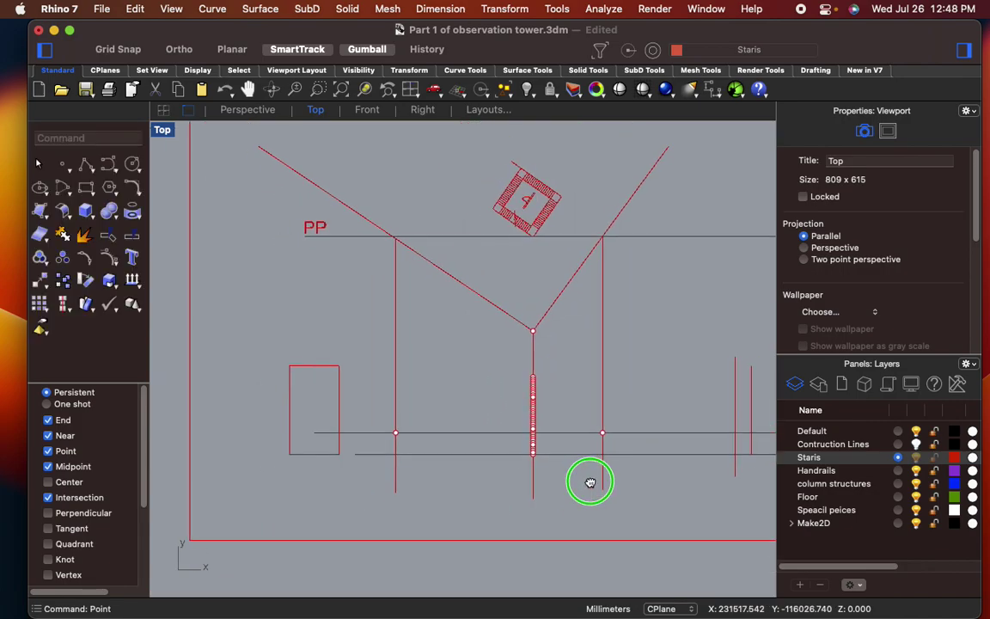
- Draw lines linking the right vanishing point to the ground-line base and the top of the height-marked vertical line
{"action": "type", "text": "e"}
{"action": "key", "text": "Return"}
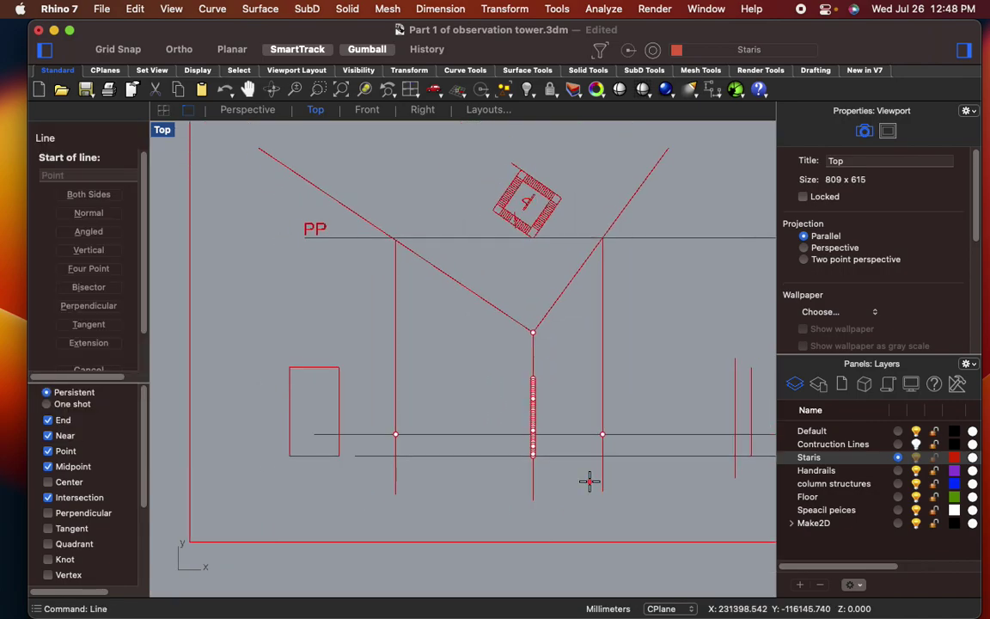
{"action": "scroll", "coordinate": [562, 523], "scroll_direction": "up", "scroll_amount": 3}
{"action": "scroll", "coordinate": [570, 513], "scroll_direction": "up", "scroll_amount": 5}
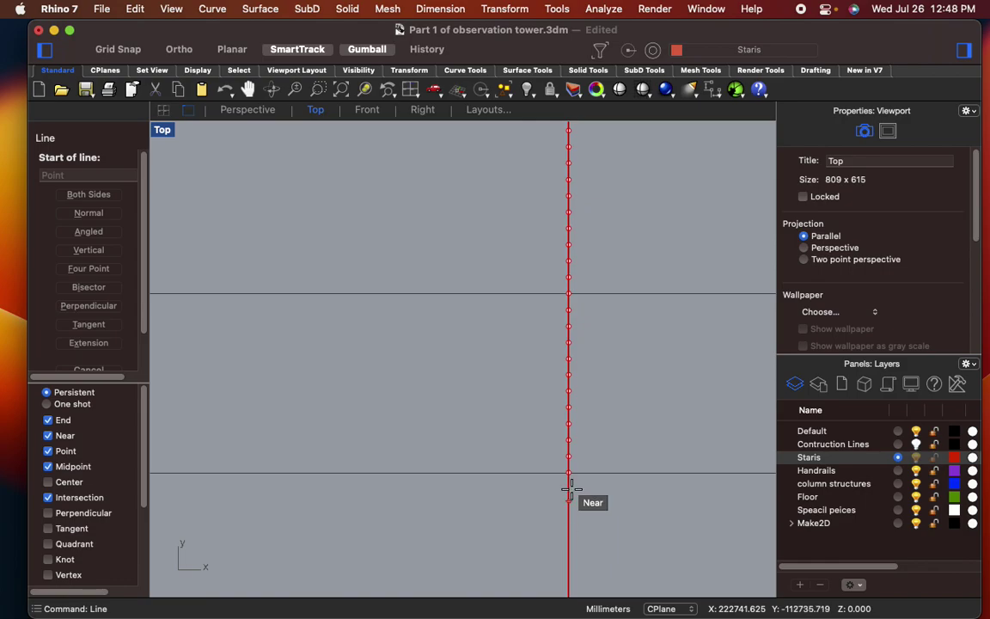
{"action": "left_click", "coordinate": [569, 472]}
{"action": "scroll", "coordinate": [574, 473], "scroll_direction": "down", "scroll_amount": 5}
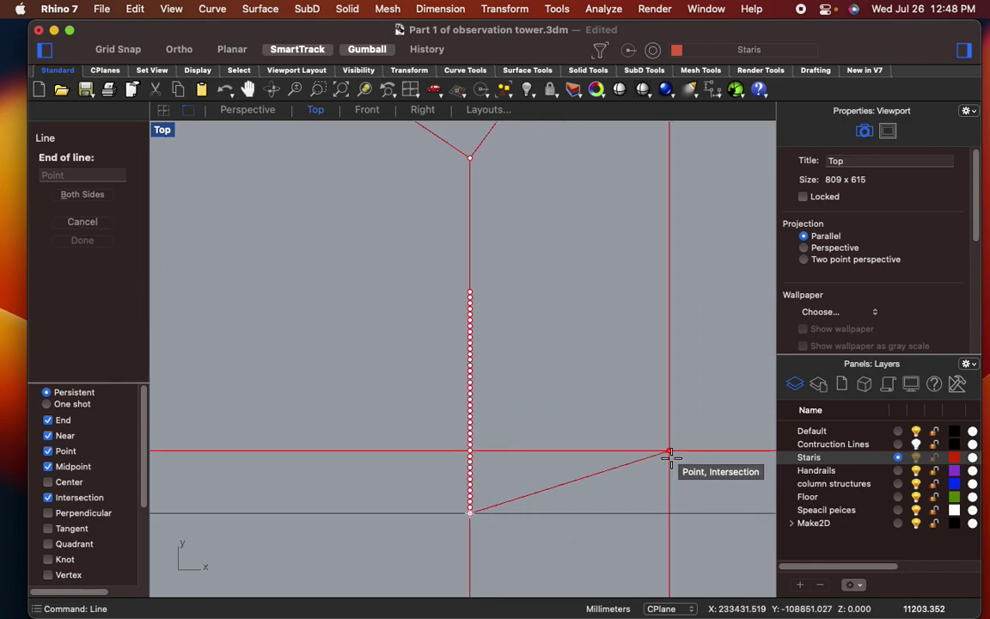
{"action": "left_click", "coordinate": [667, 454]}
{"action": "left_click", "coordinate": [670, 452]}
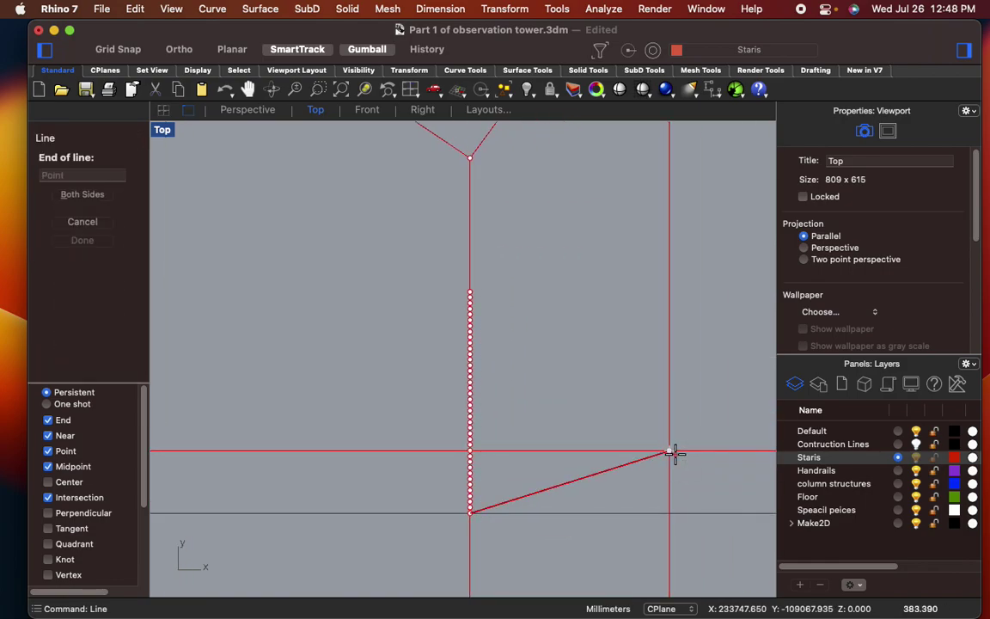
{"action": "left_click", "coordinate": [471, 293]}
- Draw lines from the top and the ground-line base of the height-marked vertical line to the left vanishing point
{"action": "key", "text": "Return"}
{"action": "scroll", "coordinate": [468, 289], "scroll_direction": "up", "scroll_amount": 5}
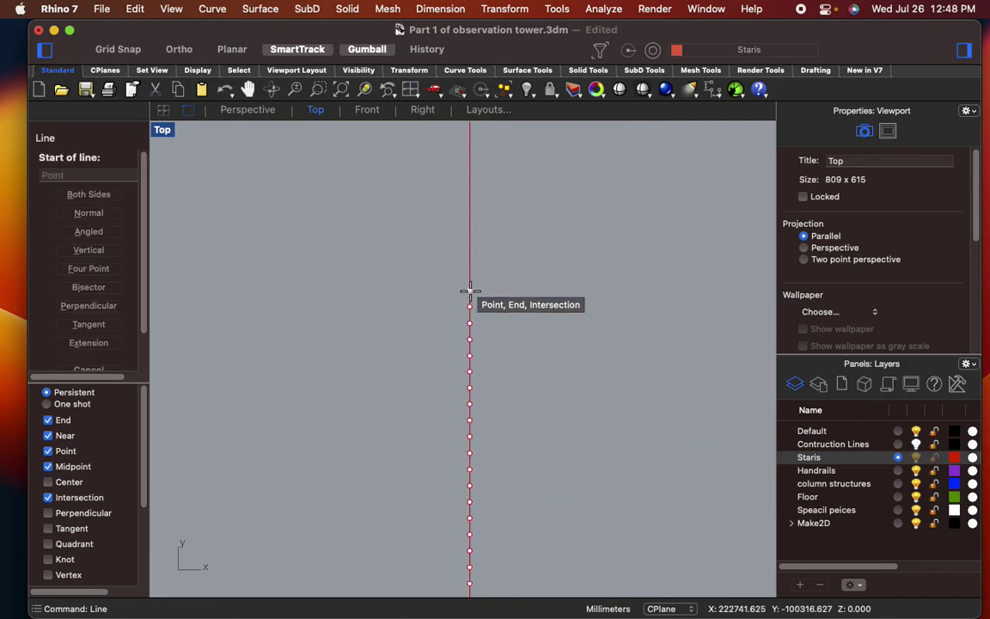
{"action": "left_click", "coordinate": [469, 287]}
{"action": "scroll", "coordinate": [309, 387], "scroll_direction": "down", "scroll_amount": 6}
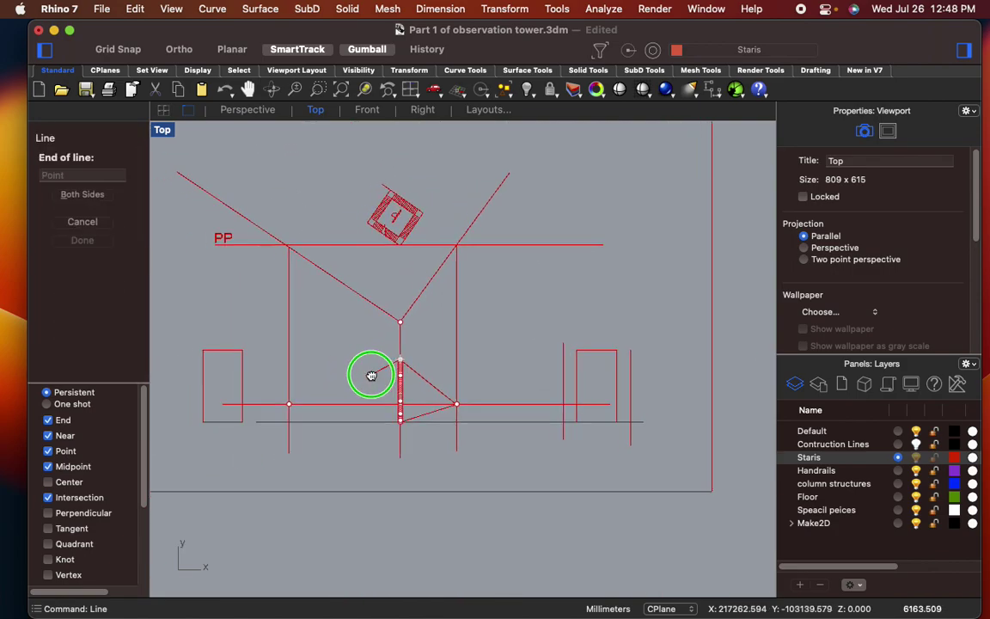
{"action": "scroll", "coordinate": [344, 387], "scroll_direction": "up", "scroll_amount": 4}
{"action": "left_click", "coordinate": [286, 396]}
{"action": "scroll", "coordinate": [585, 456], "scroll_direction": "up", "scroll_amount": 4}
{"action": "key", "text": "Return"}
{"action": "left_click", "coordinate": [517, 420]}
{"action": "scroll", "coordinate": [265, 393], "scroll_direction": "down", "scroll_amount": 4}
{"action": "scroll", "coordinate": [261, 398], "scroll_direction": "up", "scroll_amount": 3}
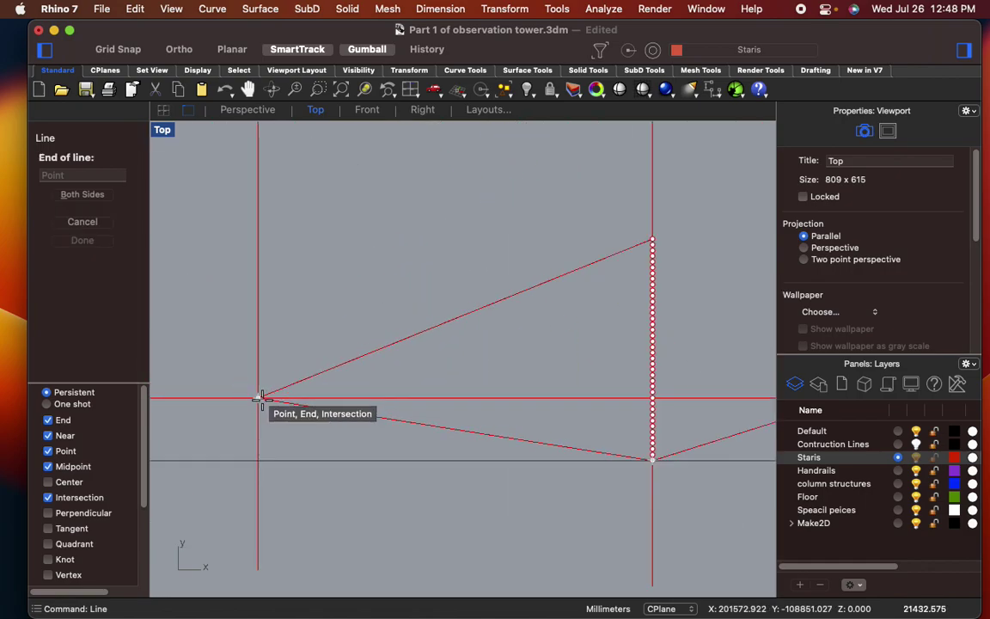
{"action": "left_click", "coordinate": [258, 398]}
{"action": "scroll", "coordinate": [669, 270], "scroll_direction": "up", "scroll_amount": 5}
{"action": "key", "text": "Return"}
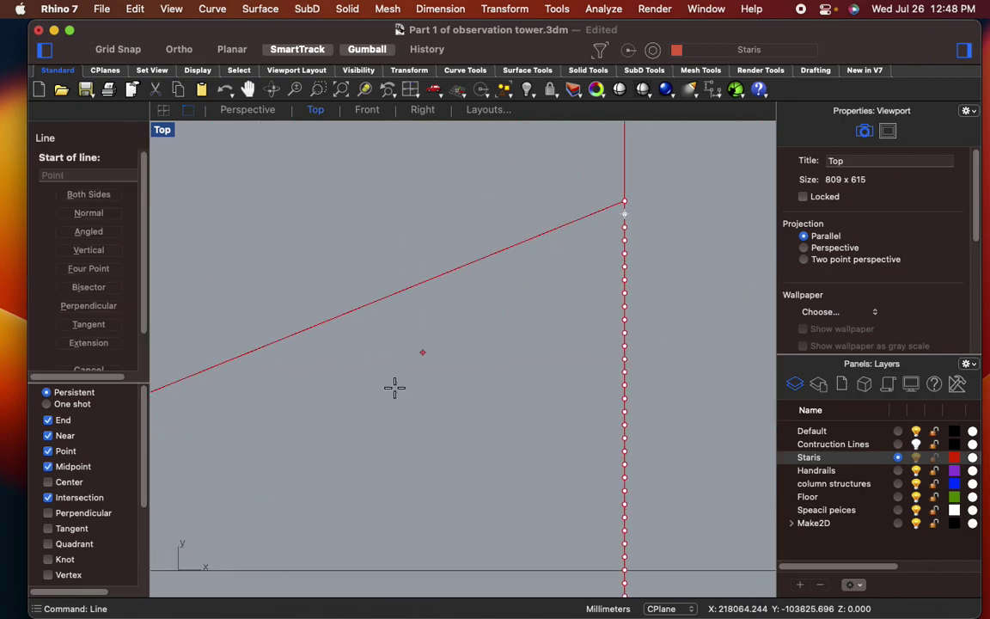
{"action": "scroll", "coordinate": [446, 434], "scroll_direction": "down", "scroll_amount": 4}
{"action": "right_click_drag", "start_coordinate": [453, 440], "coordinate": [499, 358]}
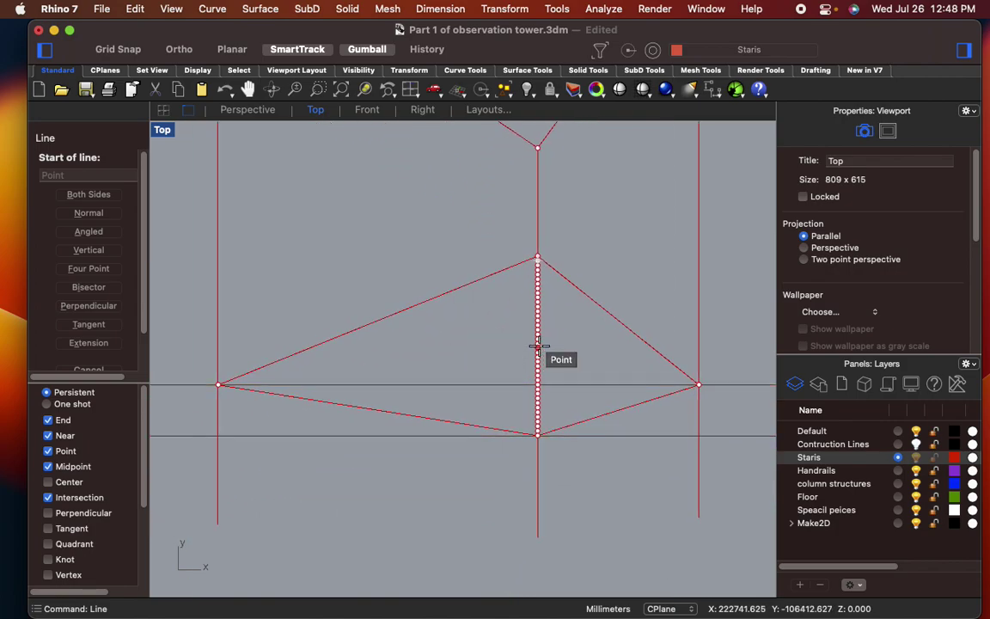
{"action": "key", "text": "Escape"}
{"action": "scroll", "coordinate": [257, 374], "scroll_direction": "down", "scroll_amount": 4}
{"action": "right_click_drag", "start_coordinate": [255, 376], "coordinate": [314, 353]}
{"action": "scroll", "coordinate": [301, 359], "scroll_direction": "up", "scroll_amount": 2}
{"action": "scroll", "coordinate": [300, 359], "scroll_direction": "up", "scroll_amount": 4}
{"action": "scroll", "coordinate": [301, 365], "scroll_direction": "down", "scroll_amount": 2}
{"action": "scroll", "coordinate": [311, 375], "scroll_direction": "down", "scroll_amount": 2}
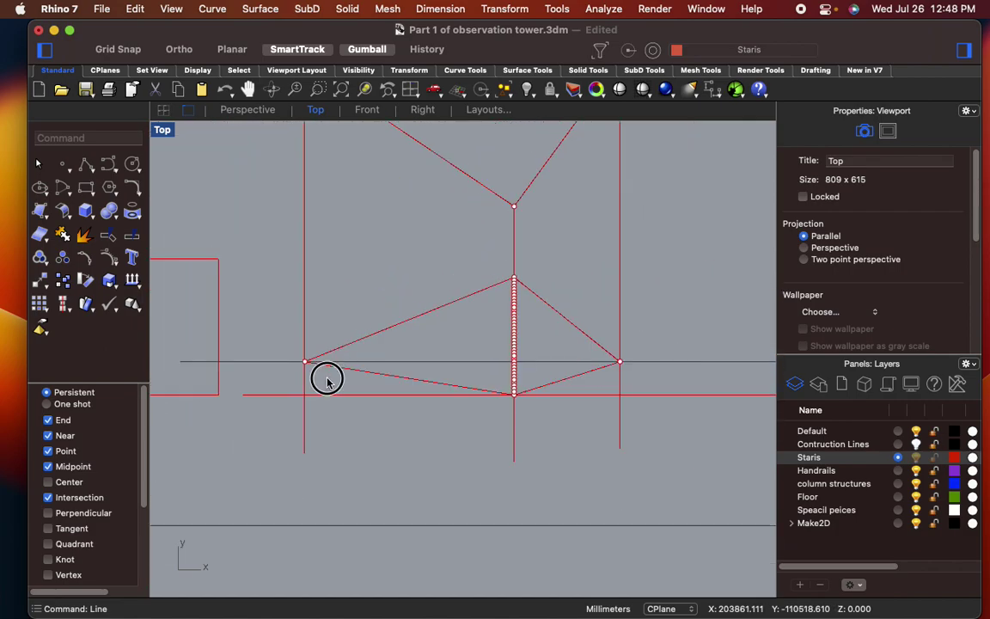
{"action": "left_click_drag", "start_coordinate": [282, 336], "coordinate": [283, 339]}
{"action": "scroll", "coordinate": [327, 354], "scroll_direction": "up", "scroll_amount": 3}
{"action": "scroll", "coordinate": [331, 350], "scroll_direction": "down", "scroll_amount": 3}
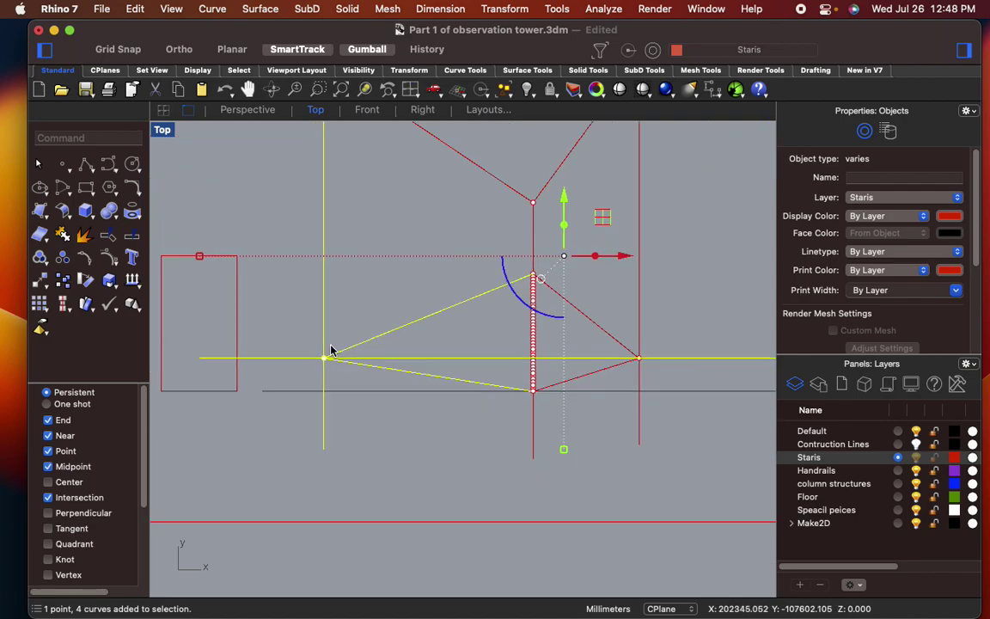
{"action": "left_click_drag", "start_coordinate": [347, 319], "coordinate": [311, 286]}
{"action": "scroll", "coordinate": [338, 370], "scroll_direction": "up", "scroll_amount": 5}
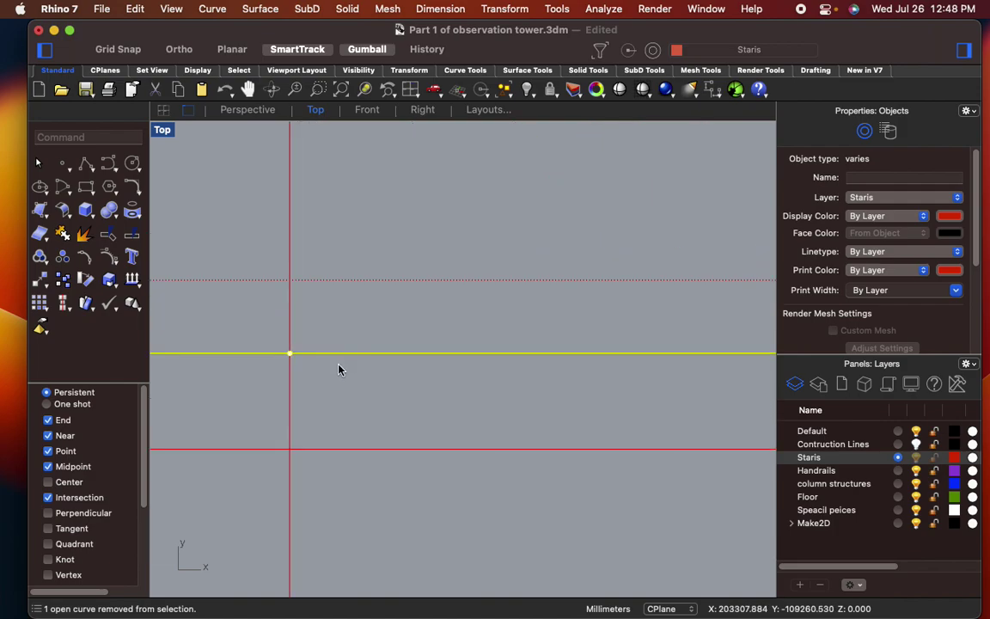
{"action": "type", "text": "ve"}
{"action": "key", "text": "Return"}
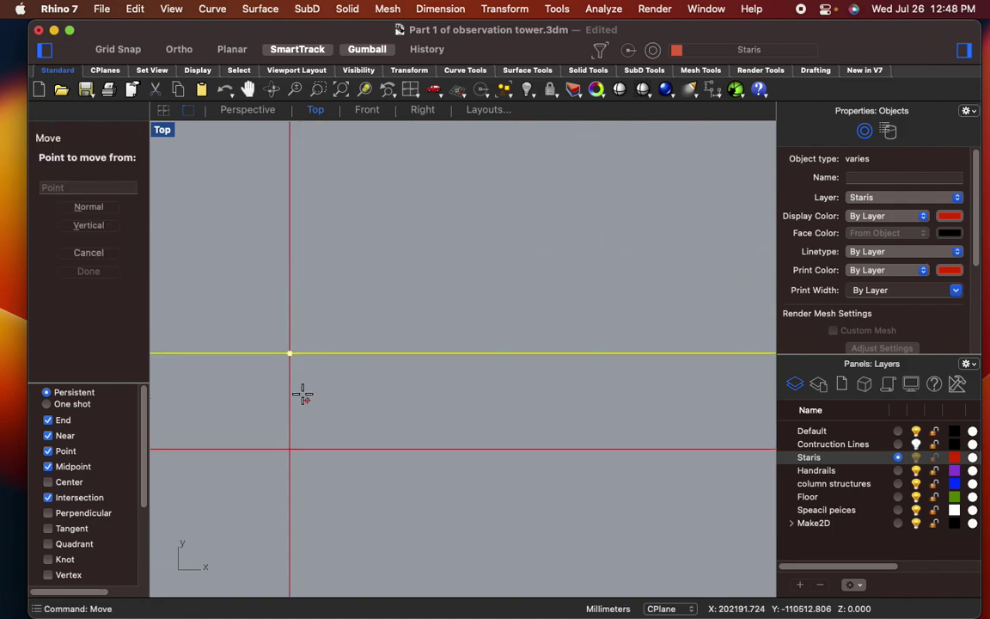
{"action": "key", "text": "Escape"}
{"action": "key", "text": "Escape"}
{"action": "scroll", "coordinate": [344, 368], "scroll_direction": "down", "scroll_amount": 3}
- Try to move the two lines converging at the left vanishing point, using that vanishing point as the base point
{"action": "left_click_drag", "start_coordinate": [364, 312], "coordinate": [363, 310]}
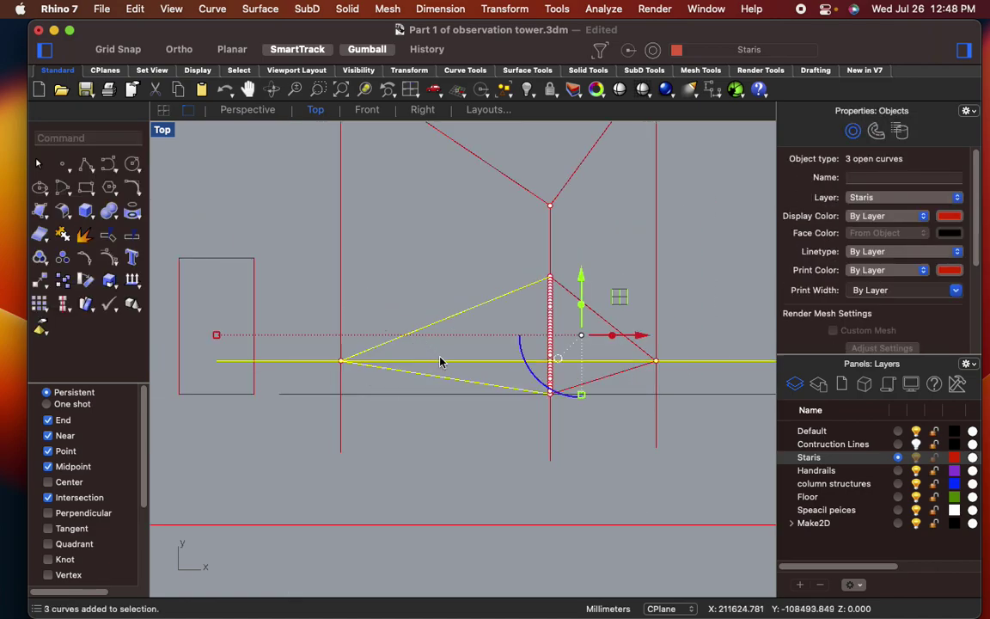
{"action": "left_click", "coordinate": [437, 360], "text": "super"}
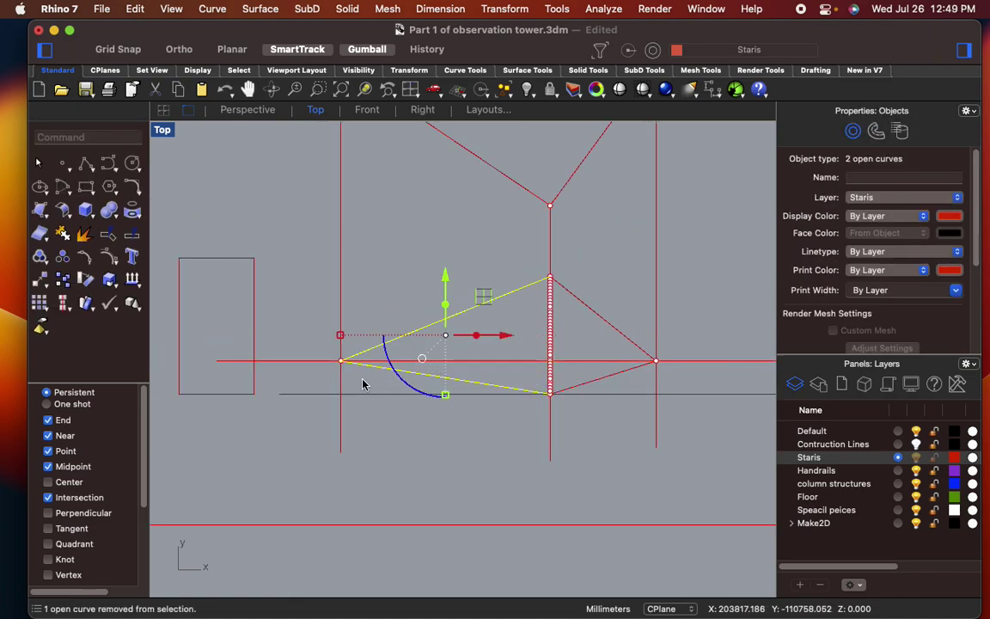
{"action": "key", "text": "Return"}
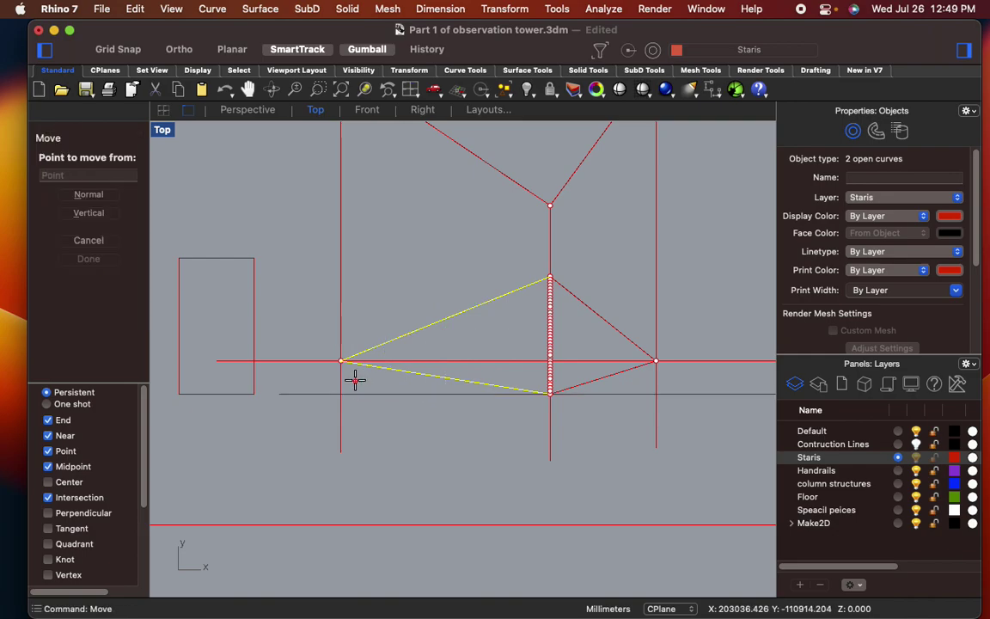
{"action": "left_click", "coordinate": [342, 361]}
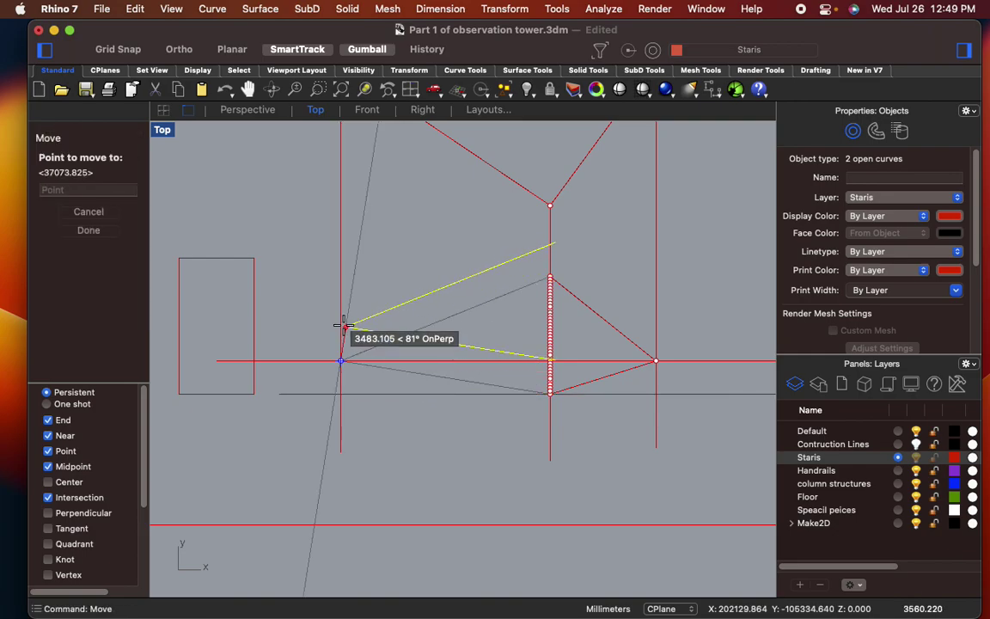
{"action": "scroll", "coordinate": [346, 373], "scroll_direction": "up", "scroll_amount": 2}
{"action": "left_click", "coordinate": [348, 374]}
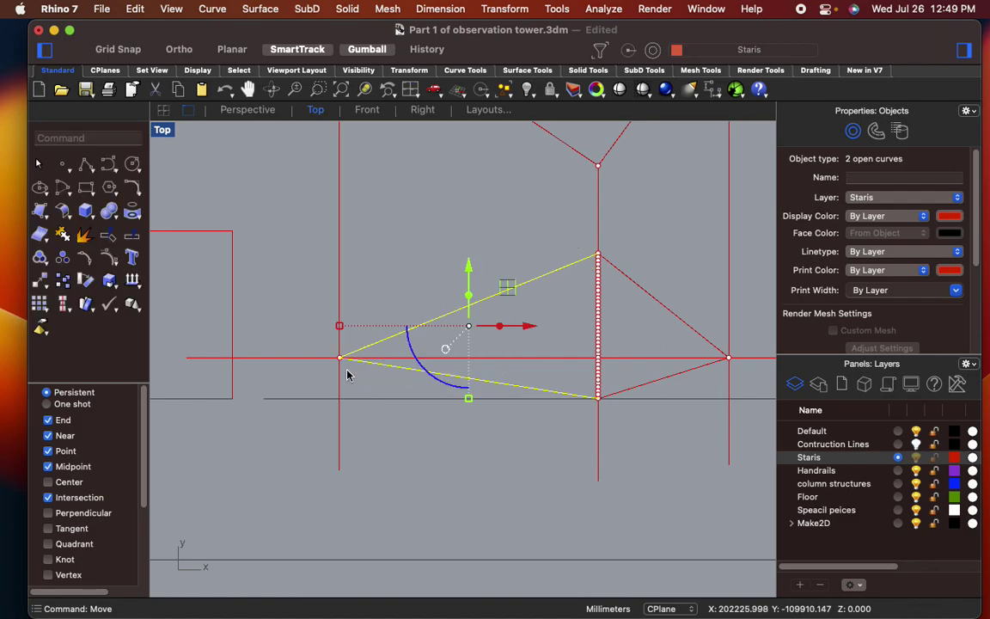
{"action": "scroll", "coordinate": [348, 375], "scroll_direction": "up", "scroll_amount": 3}
{"action": "scroll", "coordinate": [464, 349], "scroll_direction": "down", "scroll_amount": 2}
{"action": "key", "text": "Escape"}
{"action": "scroll", "coordinate": [459, 344], "scroll_direction": "down", "scroll_amount": 2}
{"action": "scroll", "coordinate": [468, 334], "scroll_direction": "down", "scroll_amount": 2}
{"action": "scroll", "coordinate": [476, 327], "scroll_direction": "up", "scroll_amount": 3}
- Try to move the converging ends of the two left perspective lines along the horizon line, away from the left vanishing point
{"action": "left_click", "coordinate": [475, 324]}
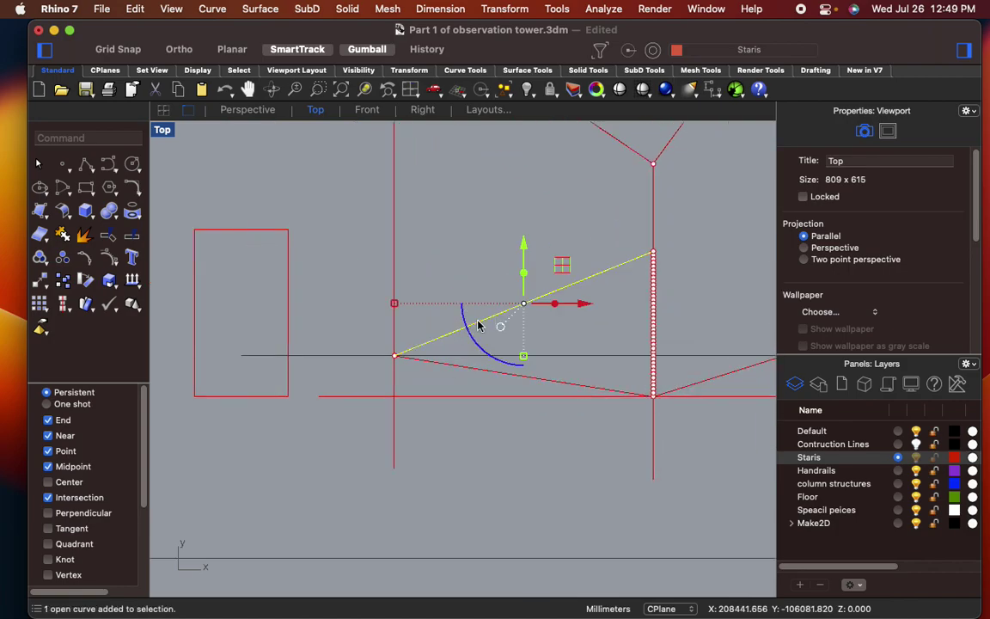
{"action": "left_click", "coordinate": [455, 370], "text": "shift"}
{"action": "scroll", "coordinate": [400, 367], "scroll_direction": "up", "scroll_amount": 5}
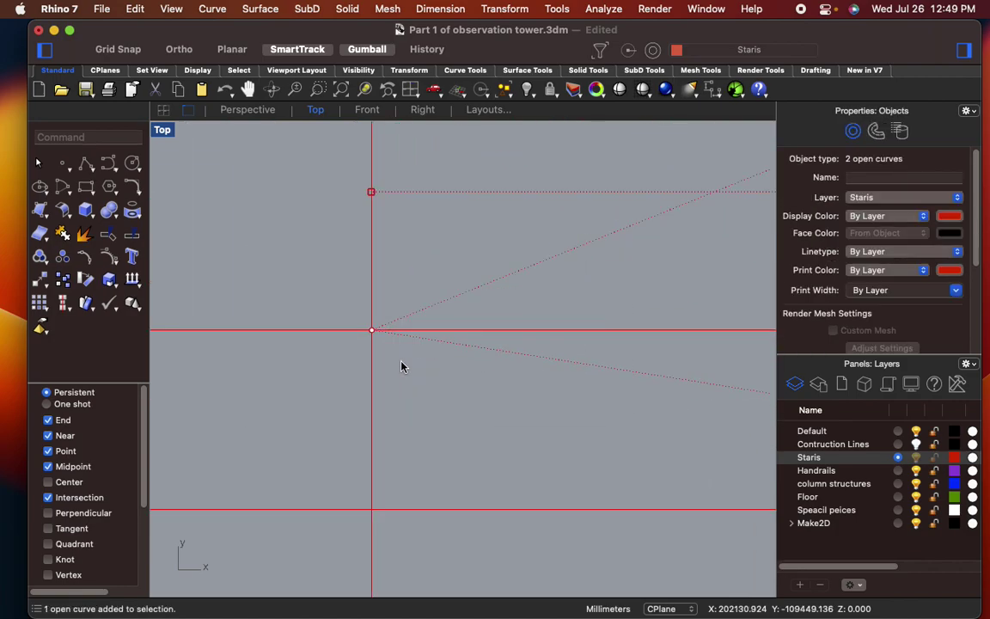
{"action": "scroll", "coordinate": [391, 357], "scroll_direction": "down", "scroll_amount": 1}
{"action": "left_click_drag", "start_coordinate": [398, 362], "coordinate": [369, 321]}
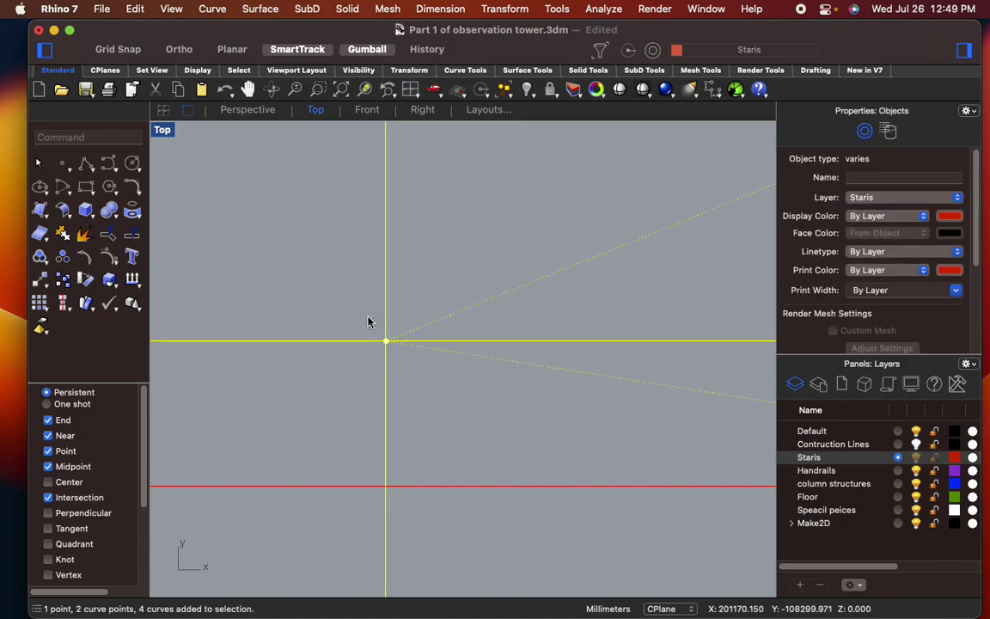
{"action": "left_click_drag", "start_coordinate": [404, 422], "coordinate": [295, 302], "text": "super"}
{"action": "type", "text": "m"}
{"action": "key", "text": "Return"}
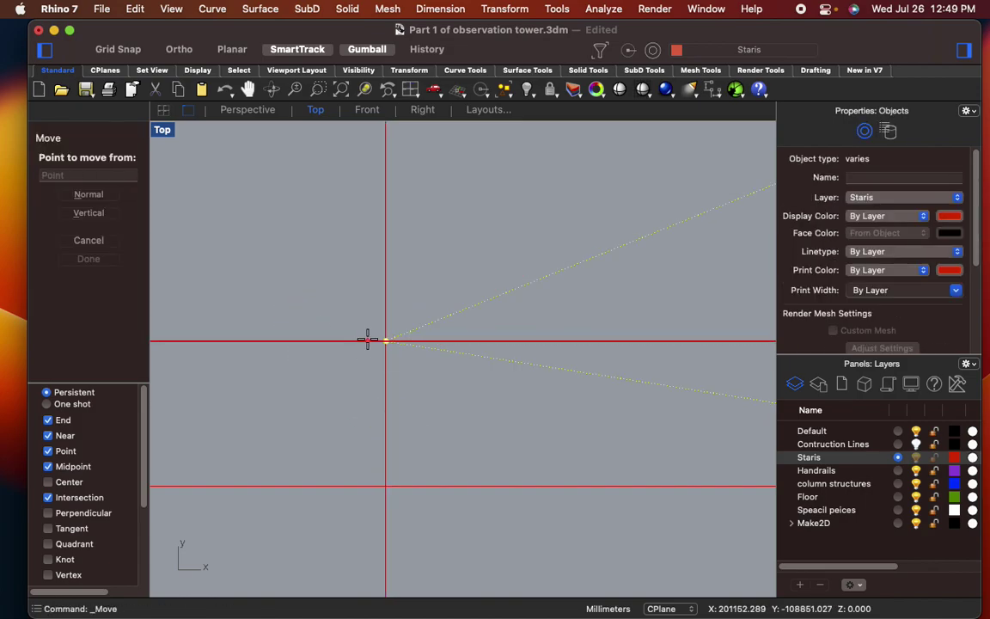
{"action": "left_click", "coordinate": [386, 340]}
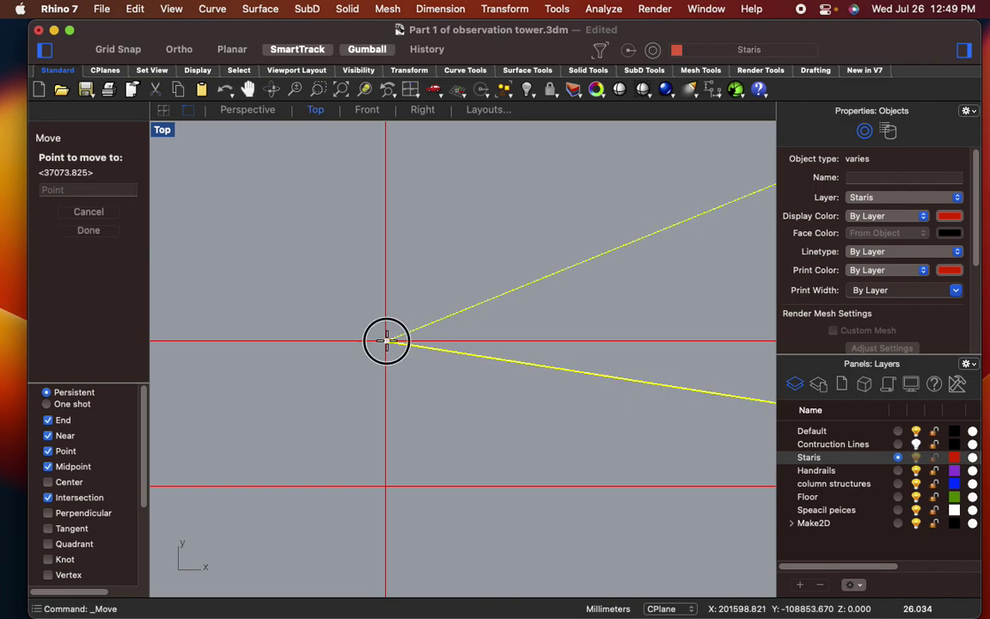
{"action": "scroll", "coordinate": [393, 217], "scroll_direction": "down", "scroll_amount": 3}
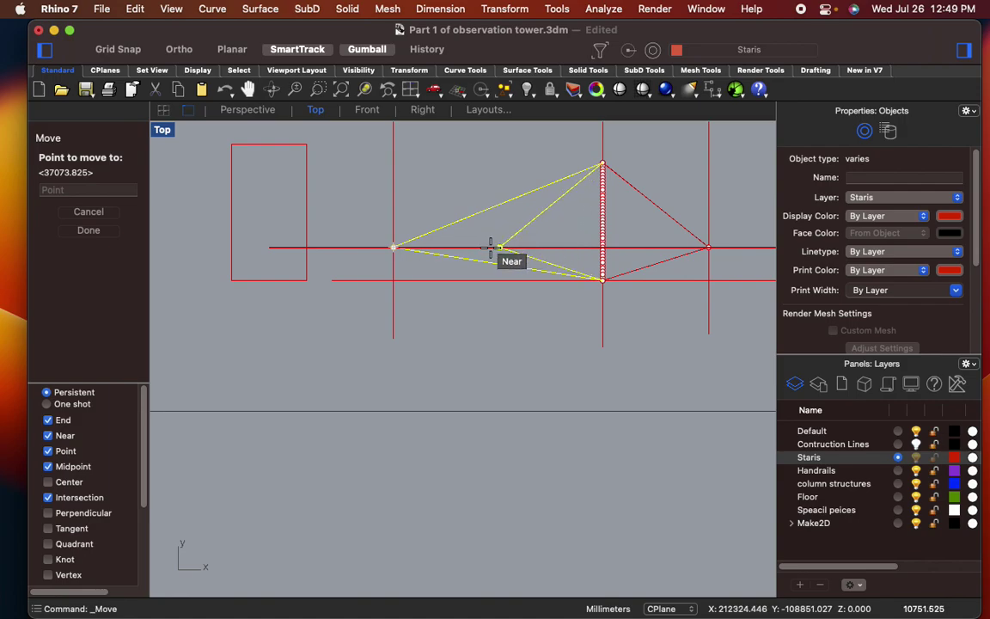
{"action": "left_click", "coordinate": [439, 248]}
{"action": "key", "text": "Escape"}
- Draw a line from the rounded left corner of the rotated plan to the station point
{"action": "scroll", "coordinate": [448, 375], "scroll_direction": "down", "scroll_amount": 5}
{"action": "scroll", "coordinate": [426, 204], "scroll_direction": "up", "scroll_amount": 5}
{"action": "scroll", "coordinate": [434, 258], "scroll_direction": "up", "scroll_amount": 5}
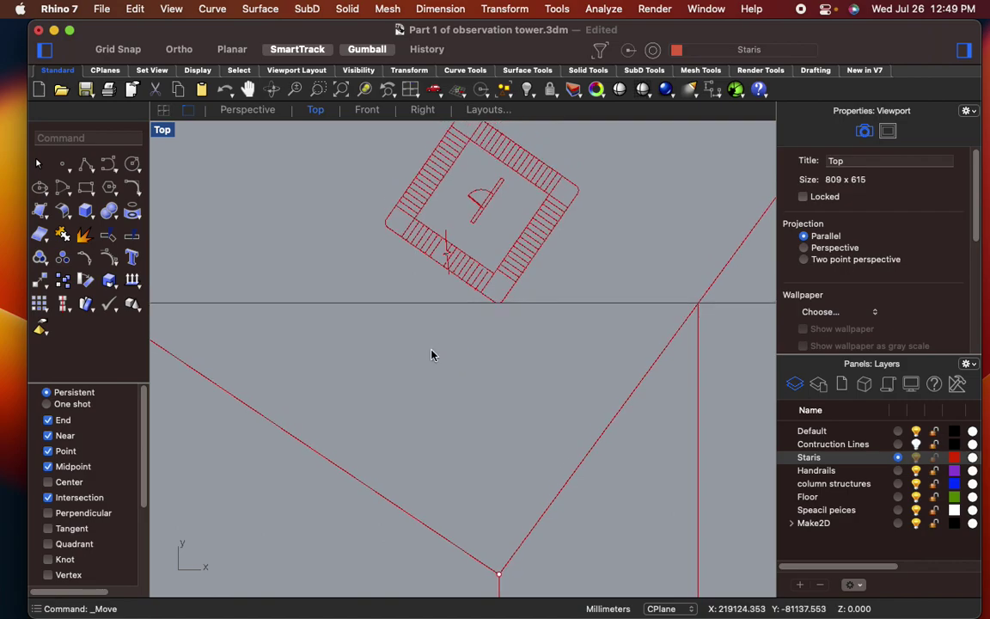
{"action": "type", "text": "ne"}
{"action": "key", "text": "Return"}
{"action": "scroll", "coordinate": [391, 256], "scroll_direction": "up", "scroll_amount": 10}
{"action": "scroll", "coordinate": [385, 217], "scroll_direction": "down", "scroll_amount": 5}
{"action": "right_click_drag", "start_coordinate": [384, 217], "coordinate": [388, 387]}
{"action": "scroll", "coordinate": [383, 338], "scroll_direction": "up", "scroll_amount": 8}
{"action": "scroll", "coordinate": [371, 284], "scroll_direction": "up", "scroll_amount": 3}
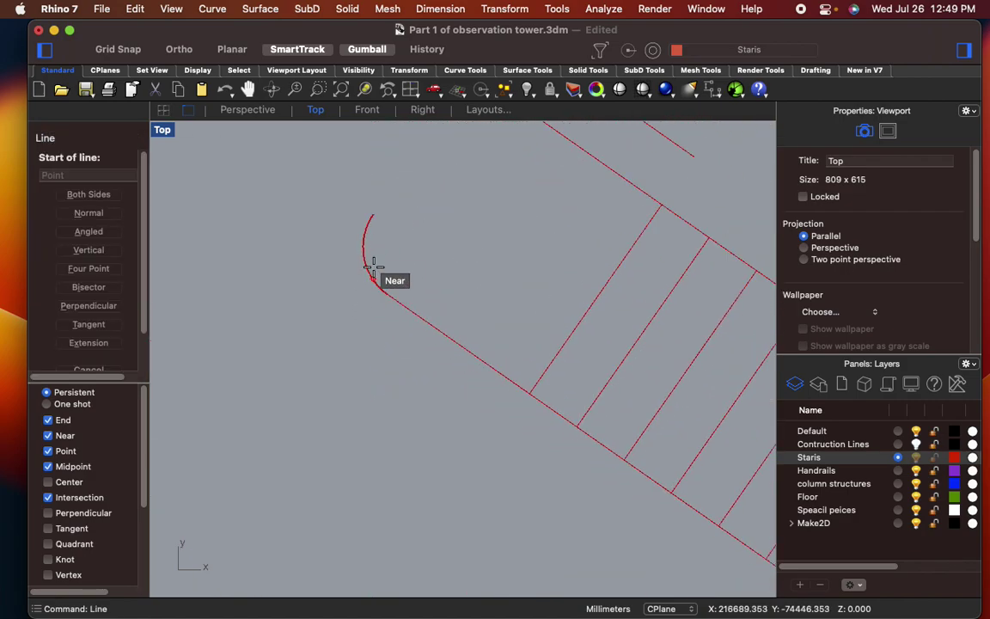
{"action": "left_click", "coordinate": [365, 259]}
{"action": "scroll", "coordinate": [363, 343], "scroll_direction": "down", "scroll_amount": 5}
{"action": "scroll", "coordinate": [363, 351], "scroll_direction": "down", "scroll_amount": 6}
{"action": "right_click_drag", "start_coordinate": [395, 420], "coordinate": [400, 156]}
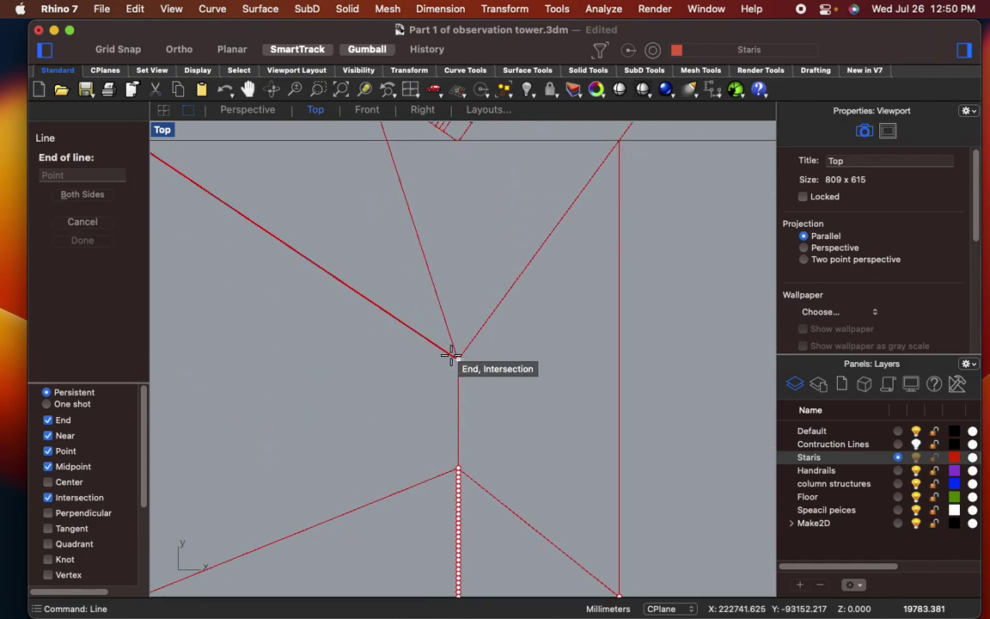
{"action": "left_click", "coordinate": [453, 356]}
- Draw a vertical line from where the left-corner sight line crosses the PP line down past the ground line
{"action": "right_click", "coordinate": [452, 351]}
{"action": "scroll", "coordinate": [452, 353], "scroll_direction": "down", "scroll_amount": 3}
{"action": "scroll", "coordinate": [471, 349], "scroll_direction": "up", "scroll_amount": 5}
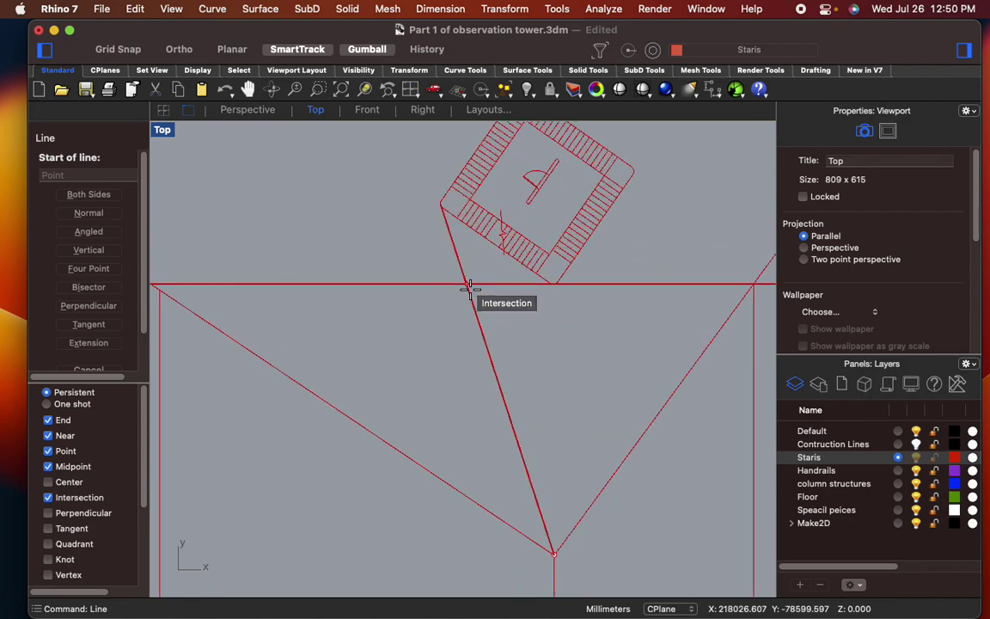
{"action": "left_click", "coordinate": [466, 284]}
{"action": "scroll", "coordinate": [466, 374], "scroll_direction": "down", "scroll_amount": 8}
{"action": "right_click_drag", "start_coordinate": [466, 462], "coordinate": [461, 286]}
{"action": "left_click", "coordinate": [461, 452]}
- Draw a line from the station point to the rounded right corner of the rotated plan
{"action": "right_click", "coordinate": [461, 452]}
{"action": "scroll", "coordinate": [538, 340], "scroll_direction": "down", "scroll_amount": 5}
{"action": "scroll", "coordinate": [538, 341], "scroll_direction": "up", "scroll_amount": 6}
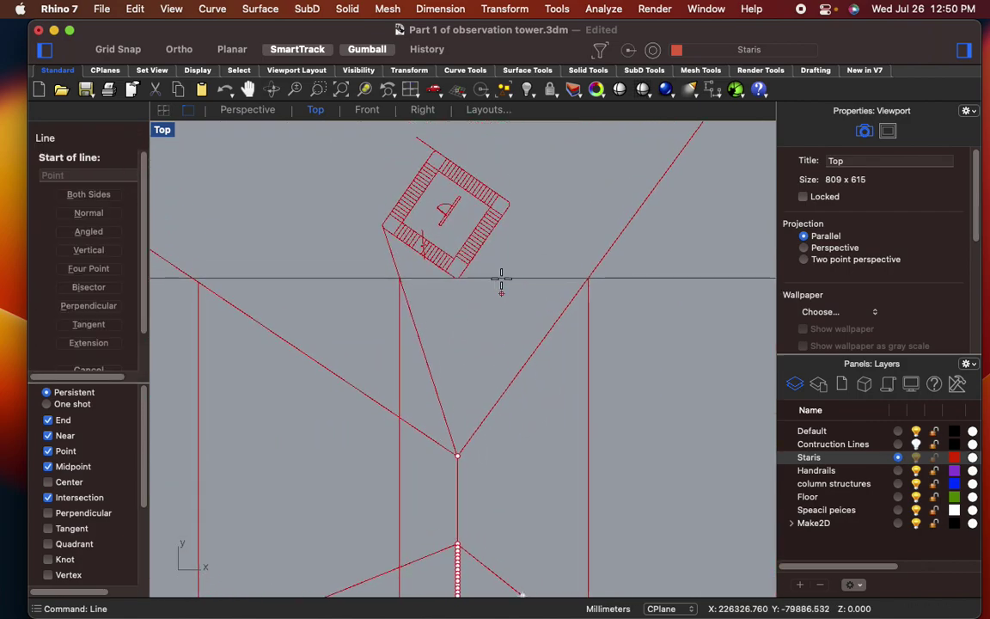
{"action": "scroll", "coordinate": [481, 370], "scroll_direction": "down", "scroll_amount": 3}
{"action": "left_click", "coordinate": [434, 522]}
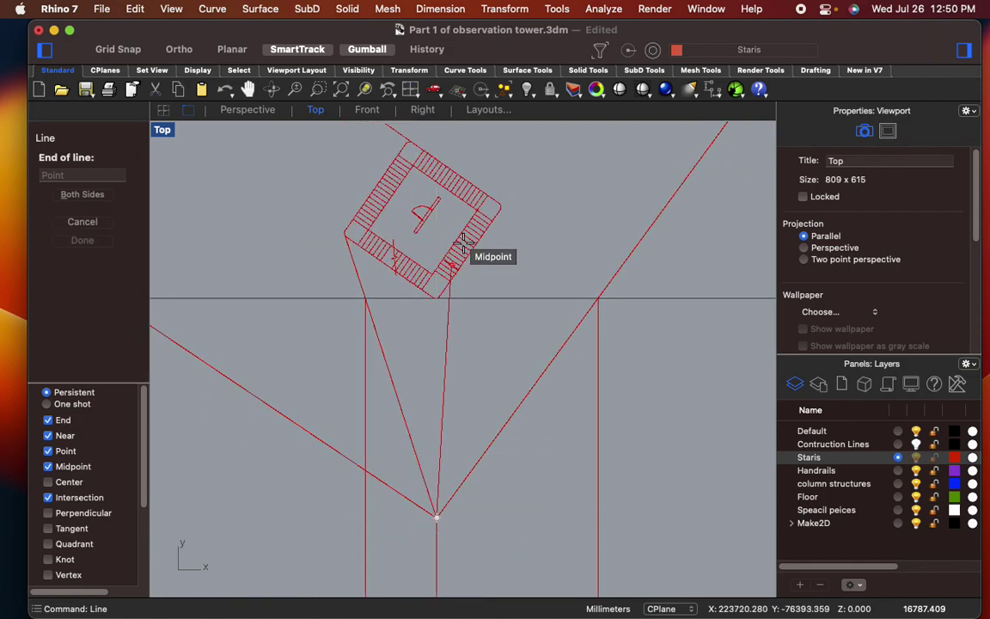
{"action": "scroll", "coordinate": [491, 214], "scroll_direction": "up", "scroll_amount": 5}
{"action": "scroll", "coordinate": [515, 249], "scroll_direction": "up", "scroll_amount": 2}
{"action": "scroll", "coordinate": [514, 255], "scroll_direction": "up", "scroll_amount": 2}
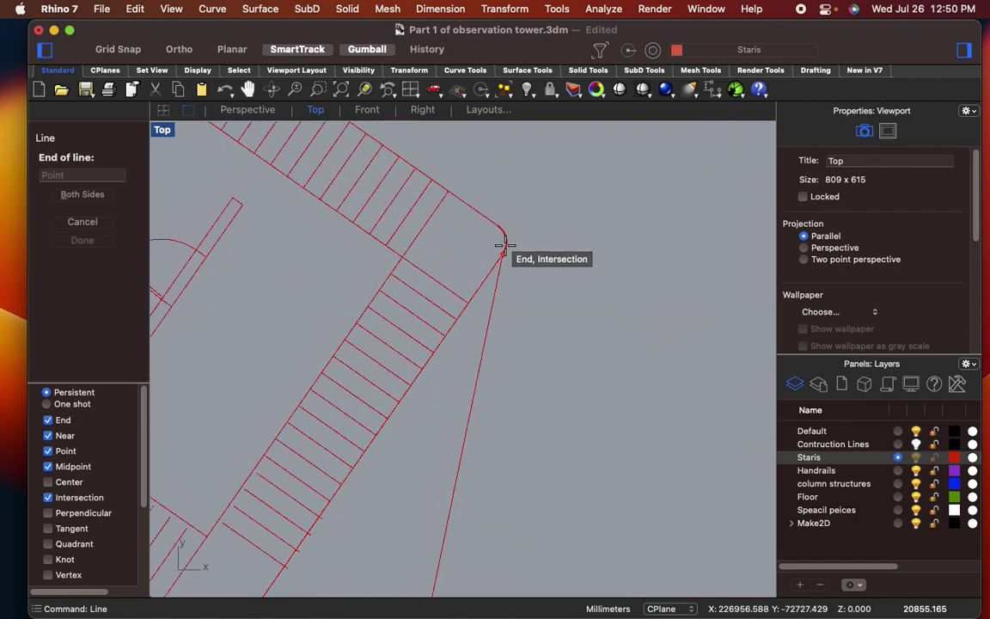
{"action": "left_click", "coordinate": [504, 243]}
- Draw a vertical line from where the right-corner sight line crosses the PP line down past the ground line
{"action": "key", "text": "Return"}
{"action": "scroll", "coordinate": [503, 251], "scroll_direction": "down", "scroll_amount": 5}
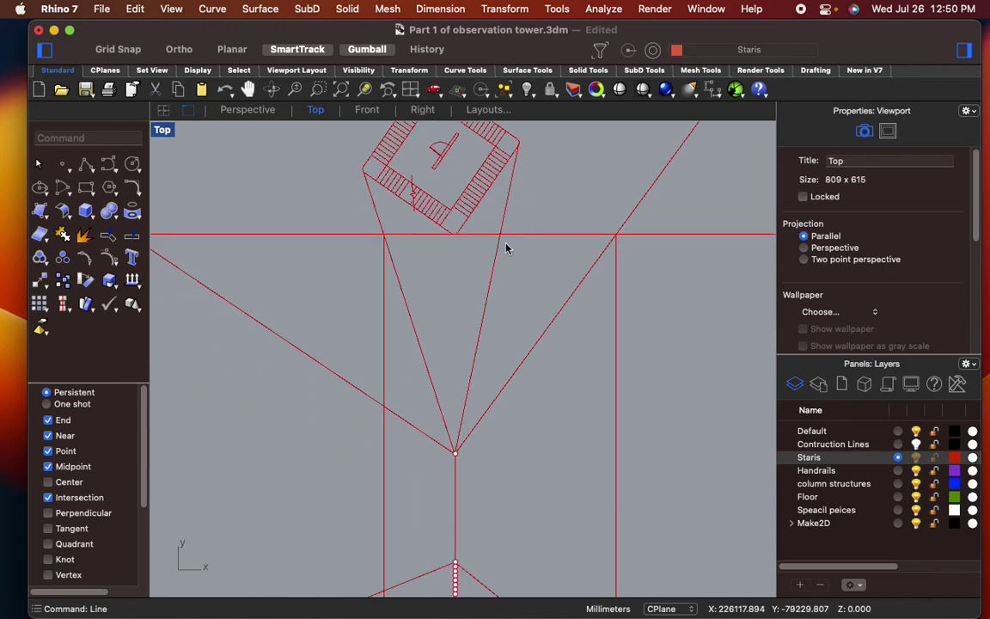
{"action": "left_click", "coordinate": [501, 236]}
{"action": "scroll", "coordinate": [503, 378], "scroll_direction": "down", "scroll_amount": 5}
{"action": "right_click_drag", "start_coordinate": [507, 386], "coordinate": [506, 239]}
{"action": "key", "text": "shift"}
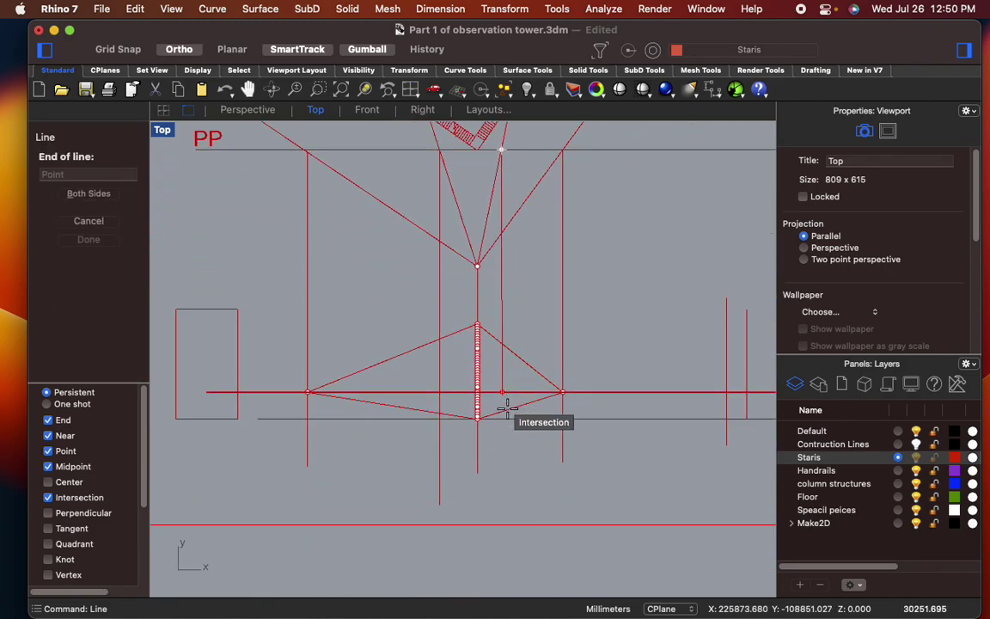
{"action": "left_click", "coordinate": [505, 462]}
{"action": "scroll", "coordinate": [486, 442], "scroll_direction": "up", "scroll_amount": 5}
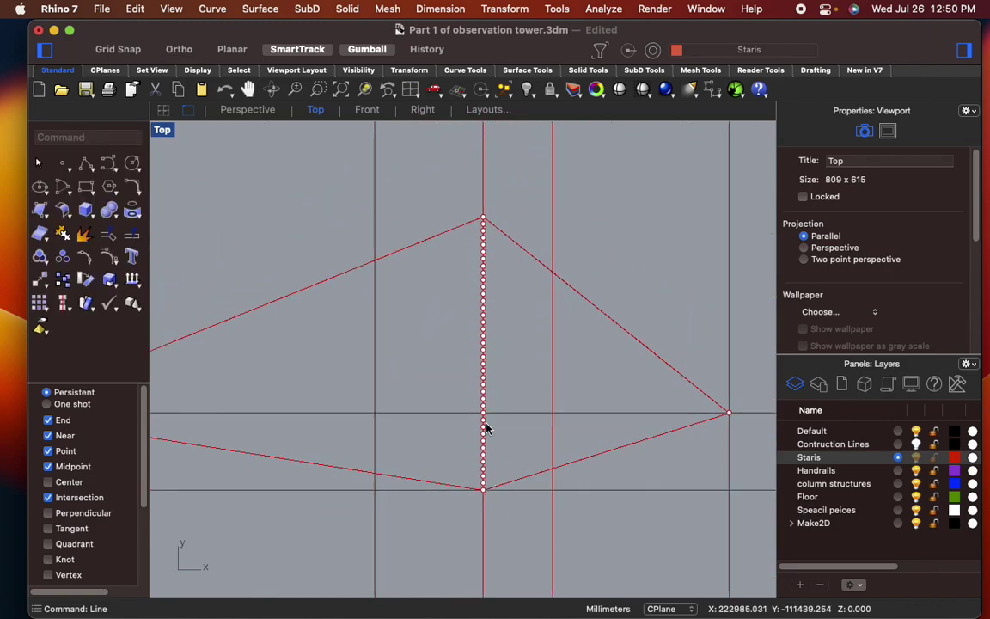
{"action": "scroll", "coordinate": [507, 210], "scroll_direction": "down", "scroll_amount": 3}
{"action": "right_click", "coordinate": [502, 236]}
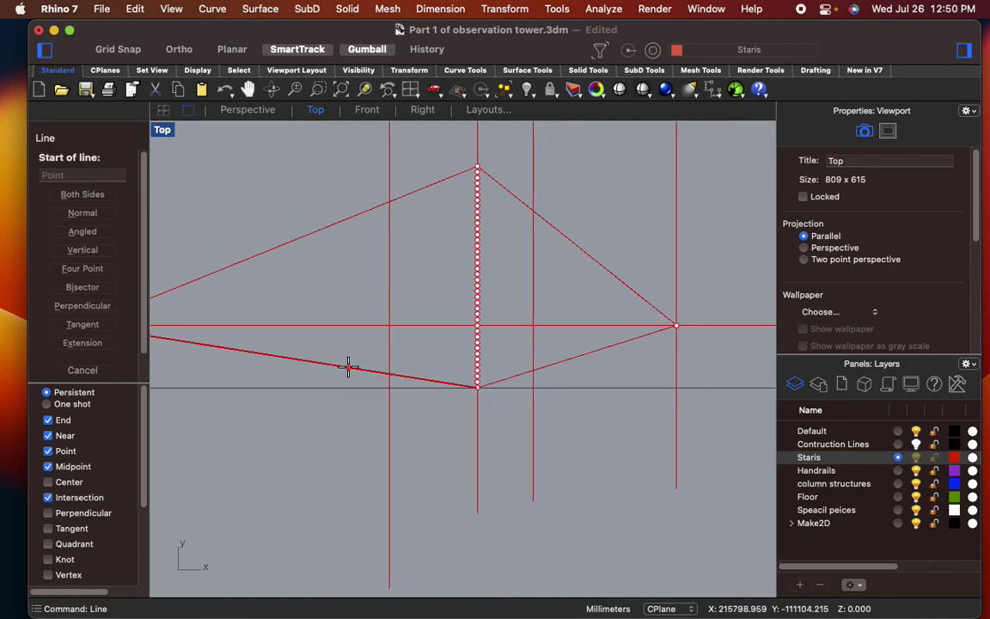
- Draw the rear base lines from the left-corner vertical to the right vanishing point and from the right-corner vertical to the left vanishing point
{"action": "left_click", "coordinate": [385, 373]}
{"action": "left_click", "coordinate": [676, 325]}
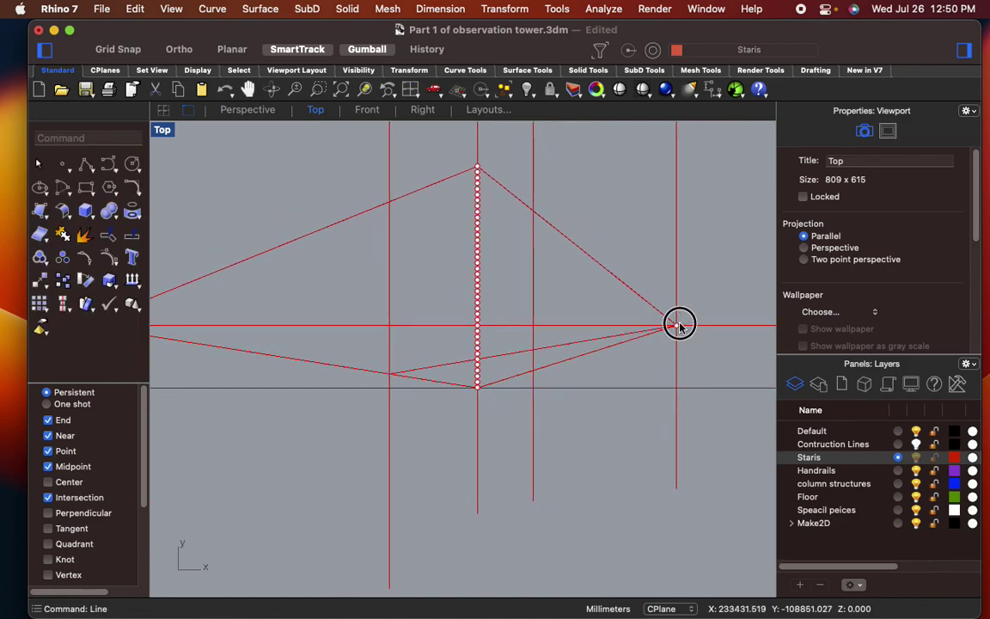
{"action": "right_click", "coordinate": [678, 324]}
{"action": "left_click", "coordinate": [532, 369]}
{"action": "right_click_drag", "start_coordinate": [248, 321], "coordinate": [458, 327]}
{"action": "left_click", "coordinate": [294, 332]}
{"action": "scroll", "coordinate": [516, 288], "scroll_direction": "left", "scroll_amount": 8}
- Draw a vertical line from the crossing of the two rear base lines up past the top of the measuring line
{"action": "right_click", "coordinate": [473, 292]}
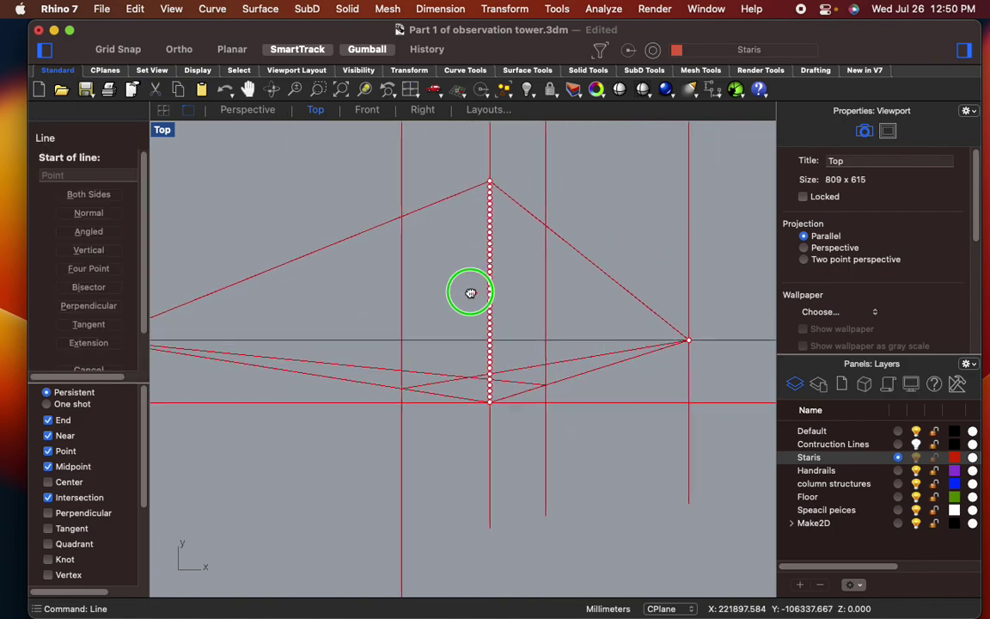
{"action": "scroll", "coordinate": [453, 378], "scroll_direction": "up", "scroll_amount": 3}
{"action": "left_click", "coordinate": [462, 376]}
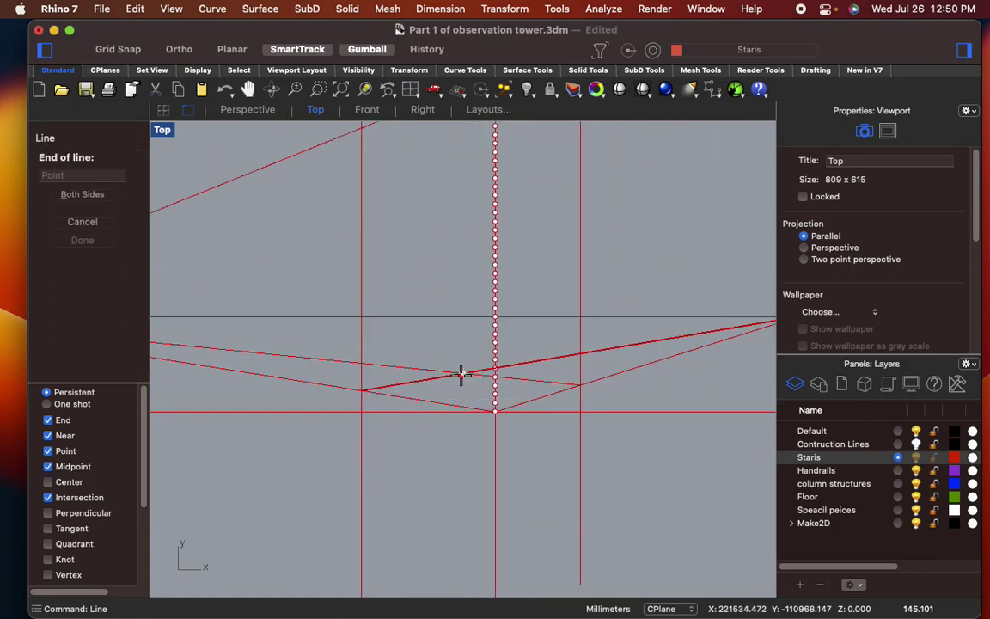
{"action": "scroll", "coordinate": [464, 375], "scroll_direction": "down", "scroll_amount": 4}
{"action": "left_click", "coordinate": [468, 173], "text": "shift"}
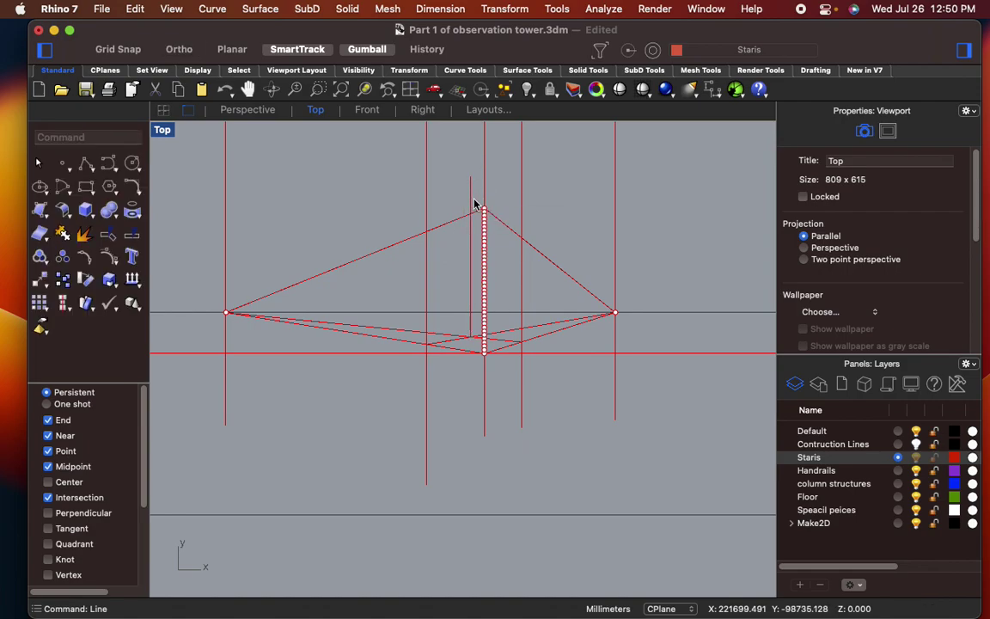
- Draw a line from where the upper left receding line meets the left-corner vertical to the right vanishing point
{"action": "scroll", "coordinate": [472, 215], "scroll_direction": "up", "scroll_amount": 3}
{"action": "right_click", "coordinate": [378, 245]}
{"action": "left_click", "coordinate": [384, 242]}
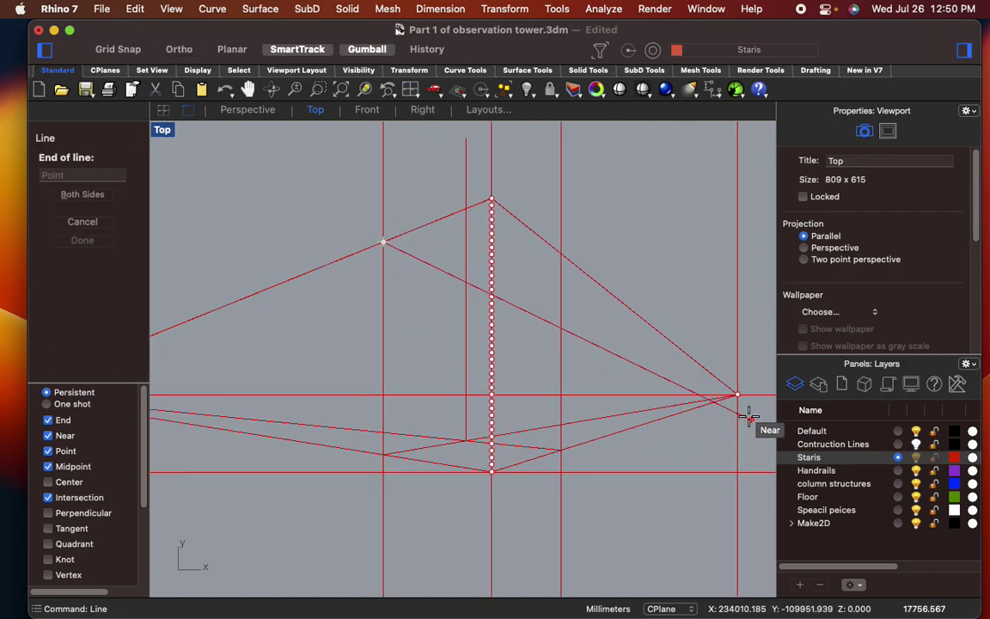
{"action": "left_click", "coordinate": [727, 395]}
- Draw a line from the upper end of the right-corner vertical's box edge to the left vanishing point, with the Near snap off
{"action": "right_click", "coordinate": [568, 300]}
{"action": "left_click", "coordinate": [561, 257]}
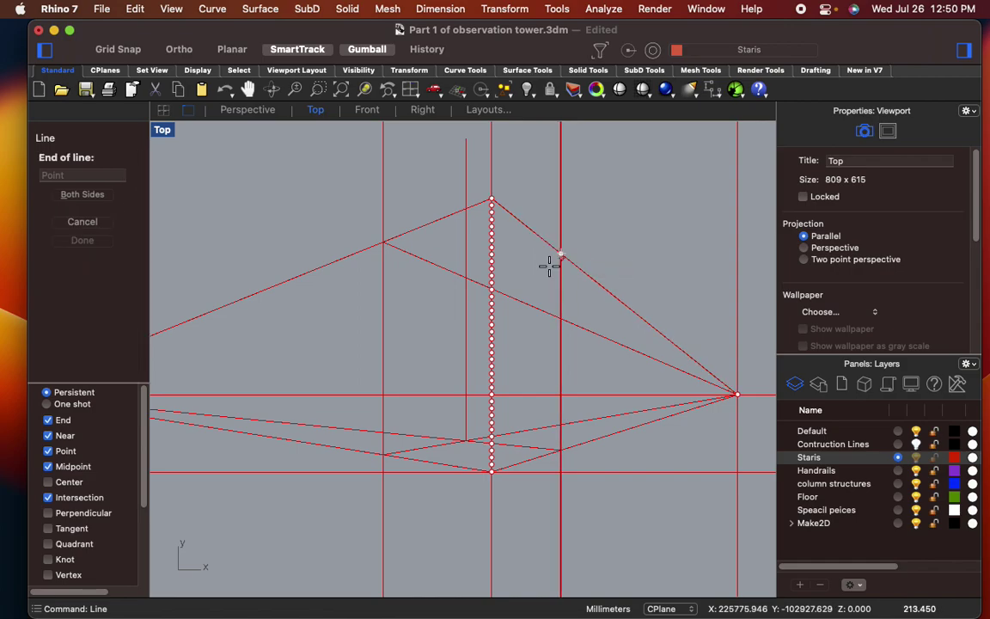
{"action": "scroll", "coordinate": [510, 298], "scroll_direction": "down", "scroll_amount": 3}
{"action": "scroll", "coordinate": [257, 340], "scroll_direction": "up", "scroll_amount": 3}
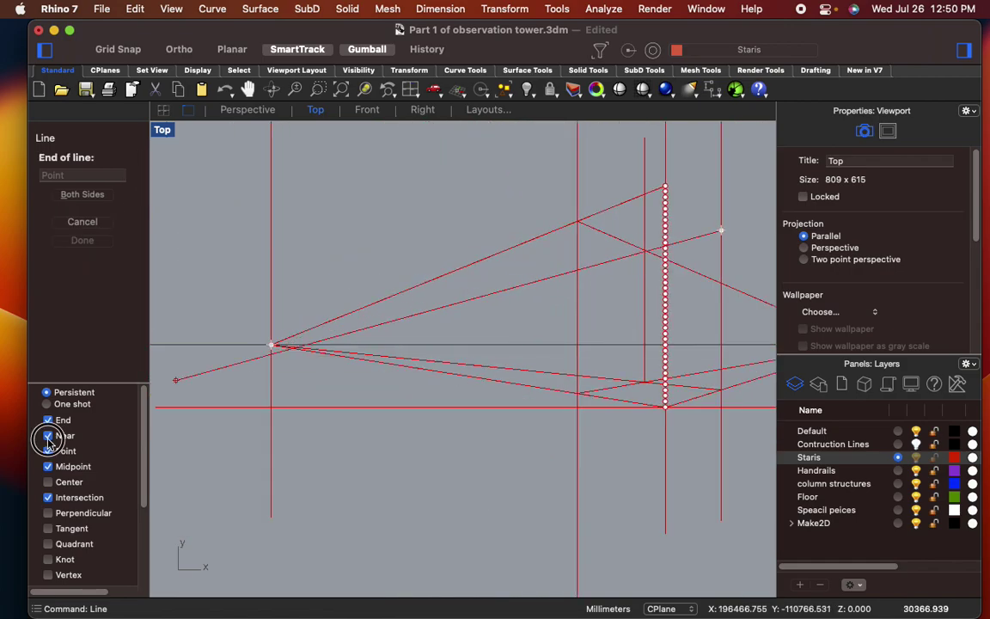
{"action": "scroll", "coordinate": [255, 338], "scroll_direction": "up", "scroll_amount": 2}
{"action": "scroll", "coordinate": [327, 387], "scroll_direction": "up", "scroll_amount": 2}
{"action": "scroll", "coordinate": [360, 327], "scroll_direction": "up", "scroll_amount": 2}
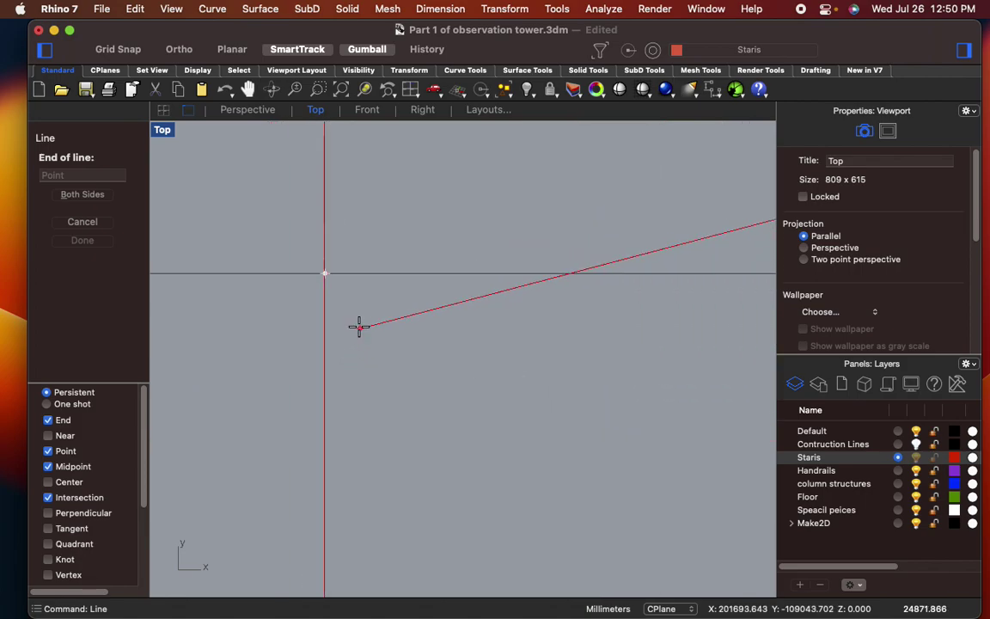
{"action": "left_click", "coordinate": [327, 274]}
{"action": "scroll", "coordinate": [327, 282], "scroll_direction": "down", "scroll_amount": 5}
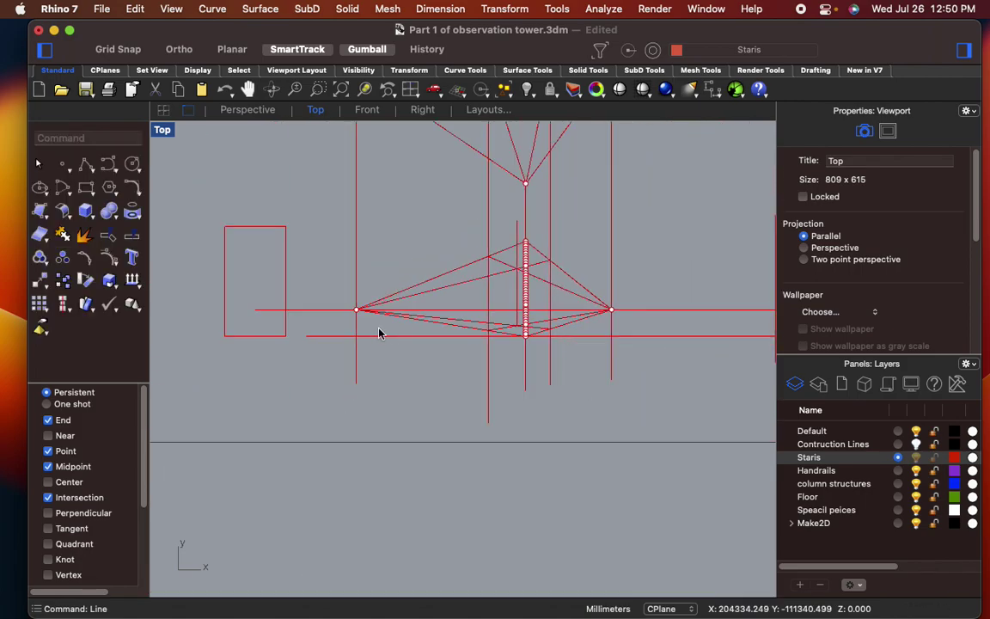
- Trim the rear vertical line above the crossing of the two rear top lines
{"action": "scroll", "coordinate": [481, 292], "scroll_direction": "up", "scroll_amount": 6}
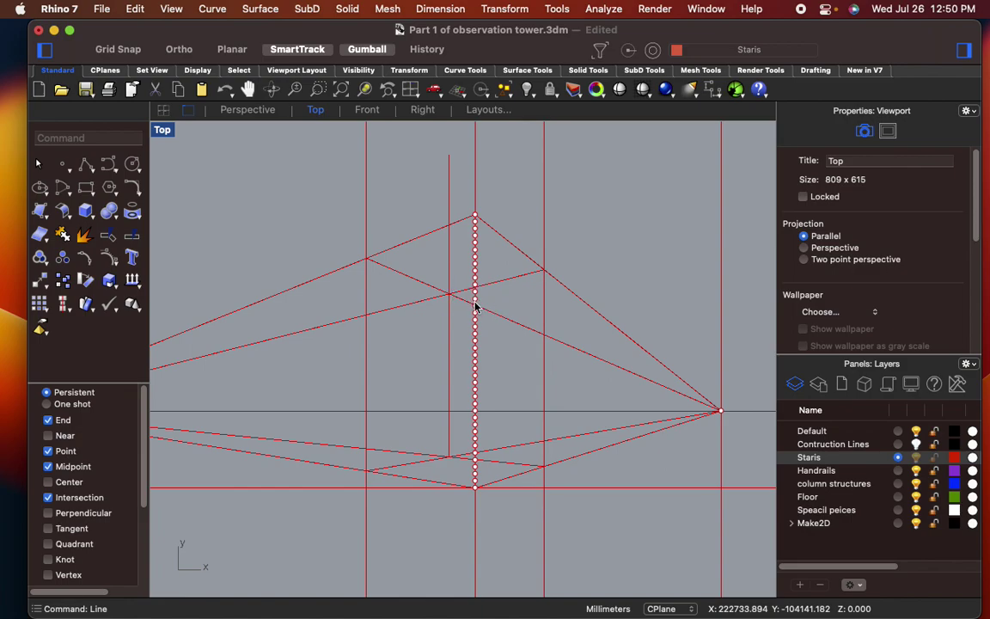
{"action": "left_click_drag", "start_coordinate": [425, 283], "coordinate": [428, 287]}
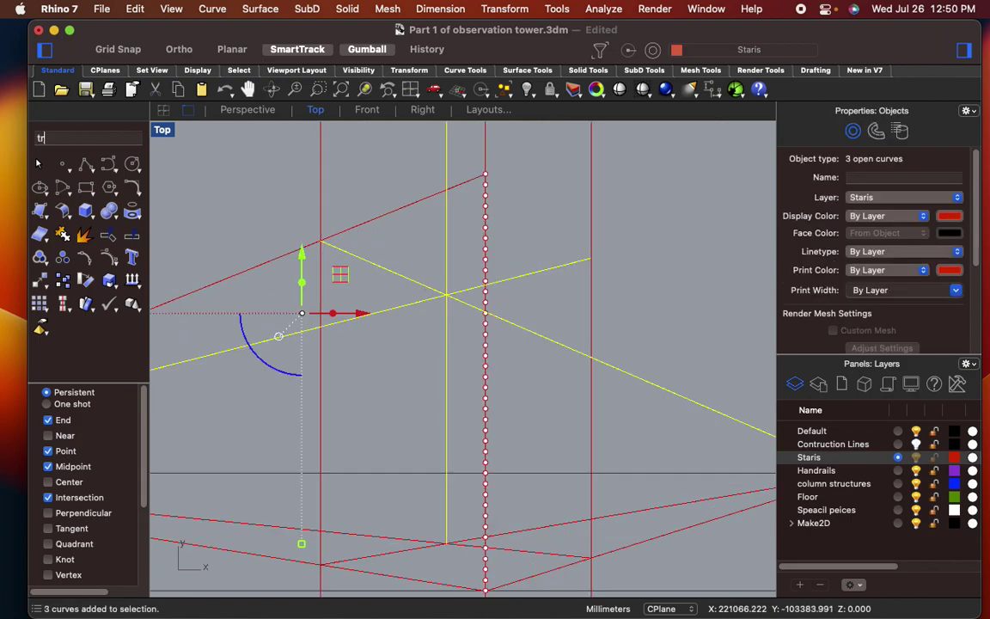
{"action": "type", "text": "tr"}
{"action": "key", "text": "Return"}
{"action": "left_click", "coordinate": [428, 259]}
{"action": "key", "text": "Return"}
{"action": "scroll", "coordinate": [426, 273], "scroll_direction": "down", "scroll_amount": 4}
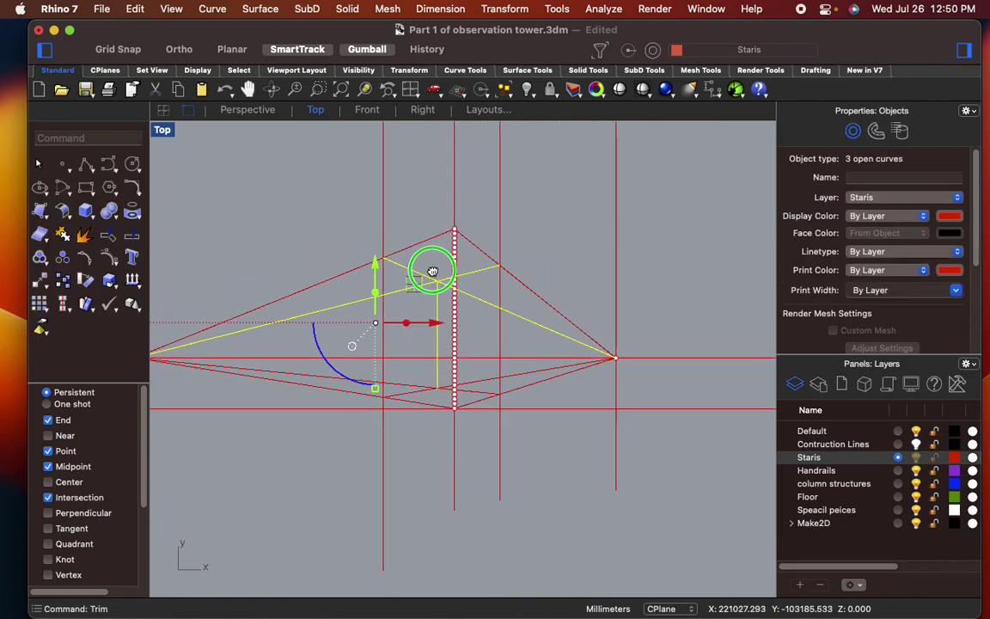
{"action": "key", "text": "Escape"}
- Move the perspective box's base lines, verticals and top lines to the Contruction Lines layer
{"action": "scroll", "coordinate": [428, 271], "scroll_direction": "up", "scroll_amount": 3}
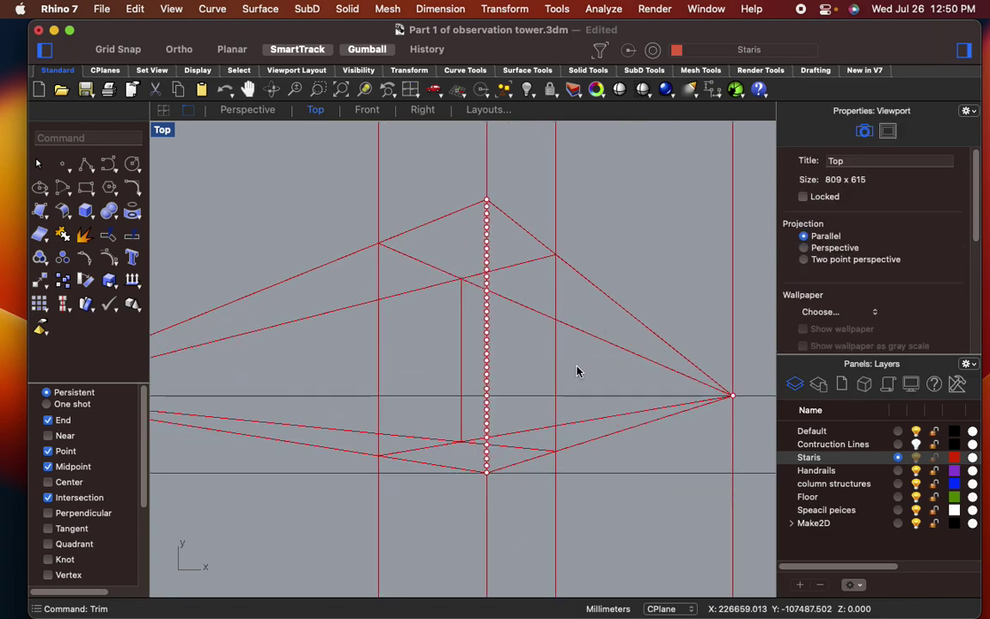
{"action": "left_click_drag", "start_coordinate": [556, 445], "coordinate": [339, 426]}
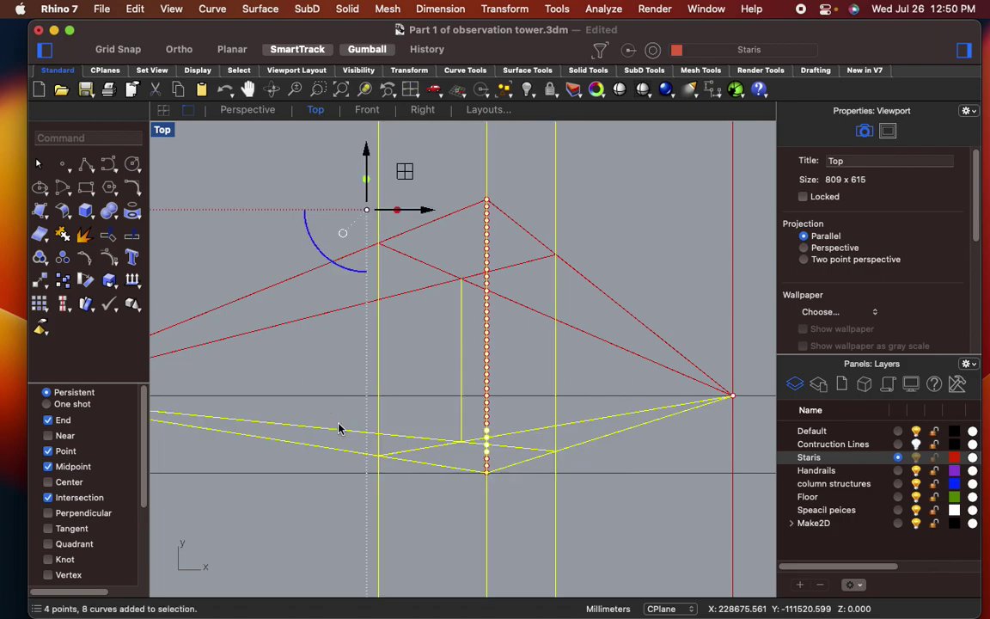
{"action": "left_click", "coordinate": [587, 351]}
{"action": "left_click_drag", "start_coordinate": [518, 242], "coordinate": [531, 233], "text": "super"}
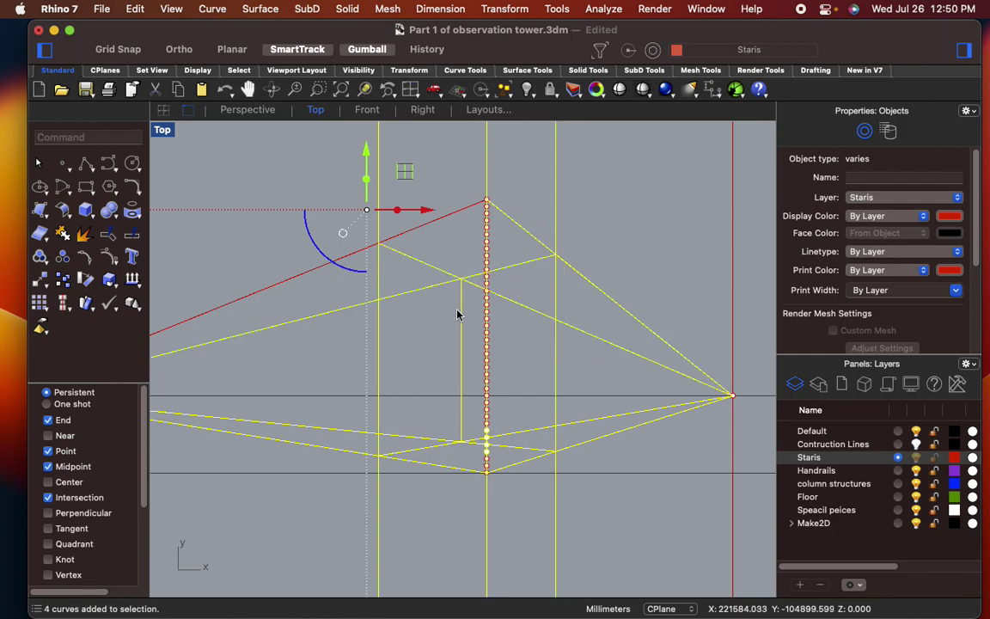
{"action": "left_click_drag", "start_coordinate": [403, 232], "coordinate": [403, 233], "text": "shift"}
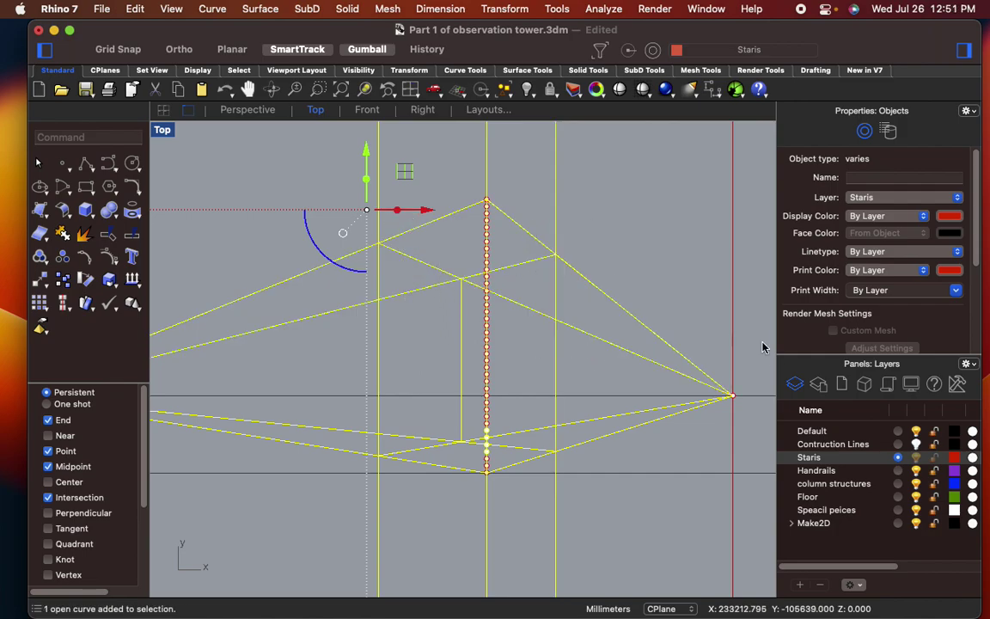
{"action": "right_click", "coordinate": [829, 443]}
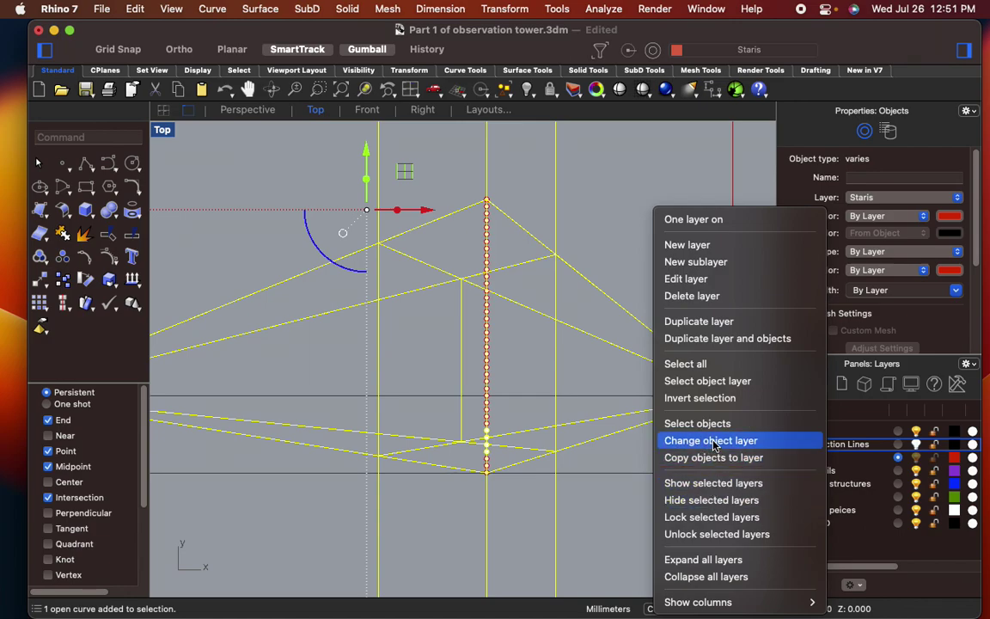
{"action": "left_click", "coordinate": [710, 440]}
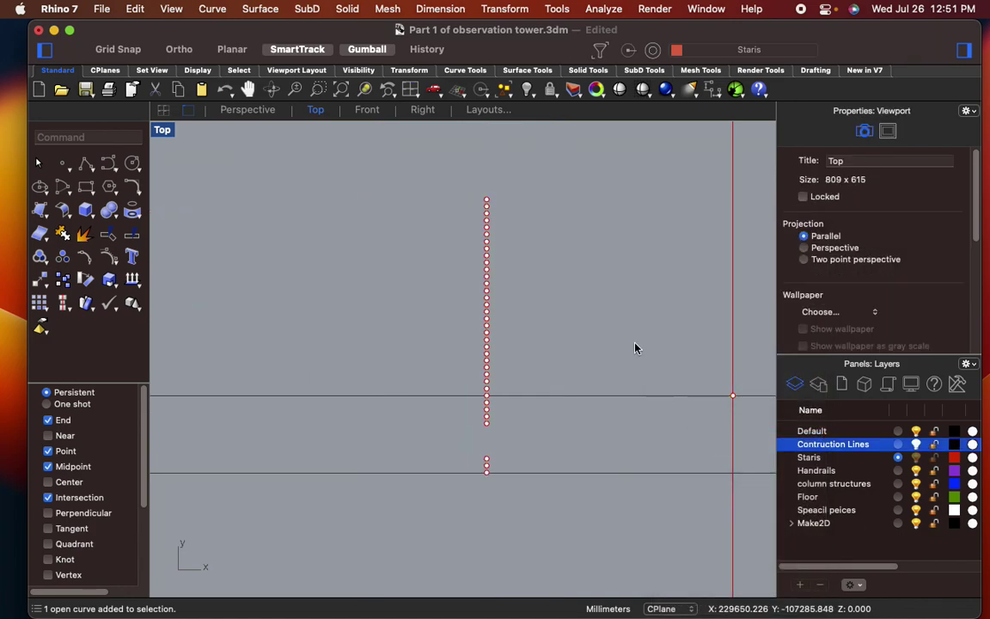
- Make the Contruction Lines layer visible and lock it
{"action": "left_click", "coordinate": [915, 444]}
{"action": "left_click", "coordinate": [915, 444]}
{"action": "left_click", "coordinate": [916, 444]}
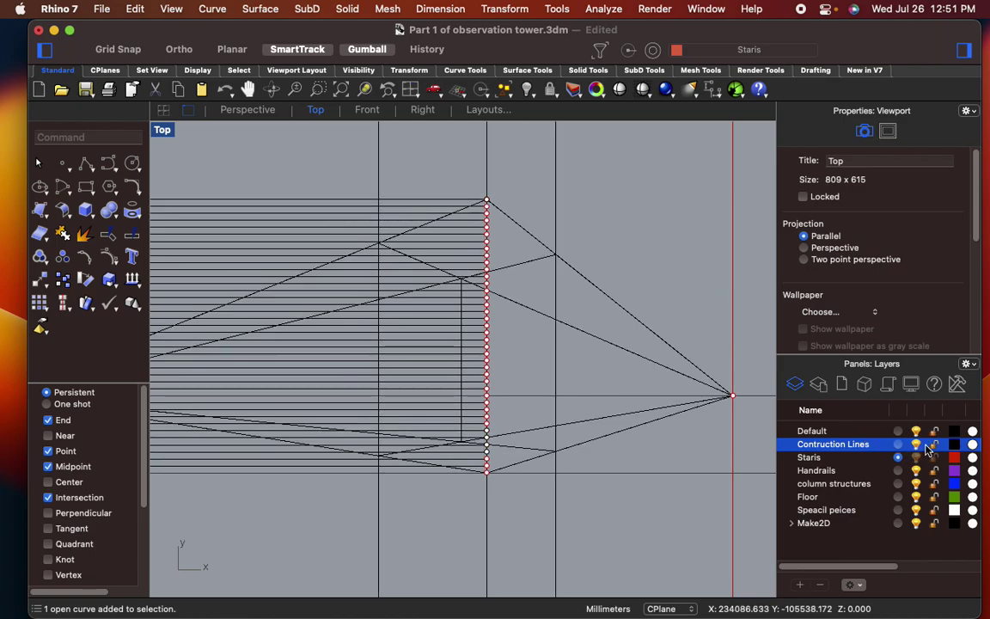
- Draw a line from the second height mark below the box's top corner, counting that corner as first, to the left vanishing point
{"action": "scroll", "coordinate": [667, 247], "scroll_direction": "down", "scroll_amount": 6}
{"action": "right_click_drag", "start_coordinate": [668, 250], "coordinate": [634, 286]}
{"action": "scroll", "coordinate": [512, 272], "scroll_direction": "up", "scroll_amount": 12}
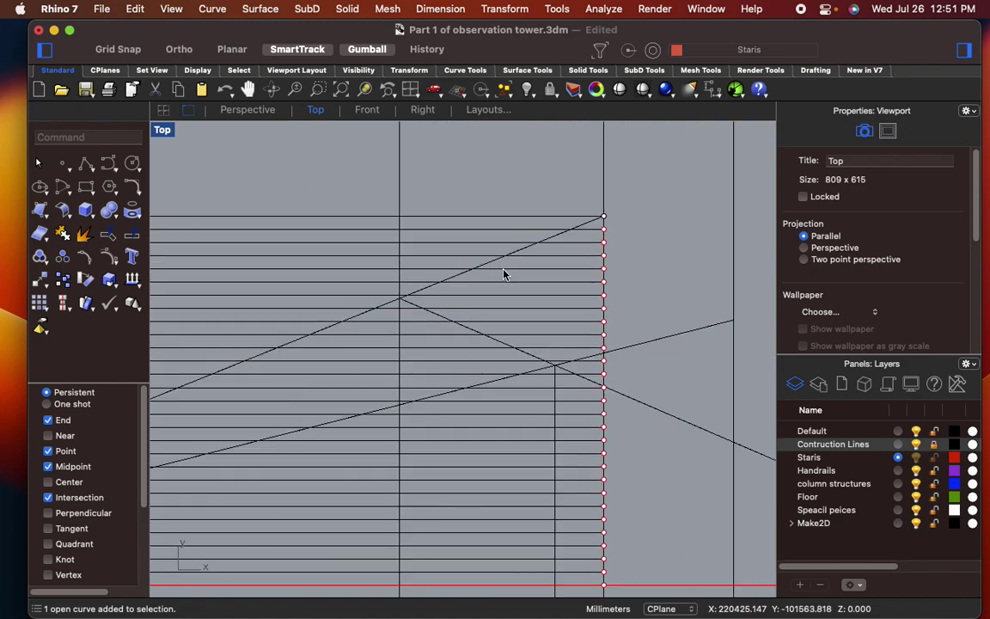
{"action": "type", "text": "line"}
{"action": "key", "text": "Return"}
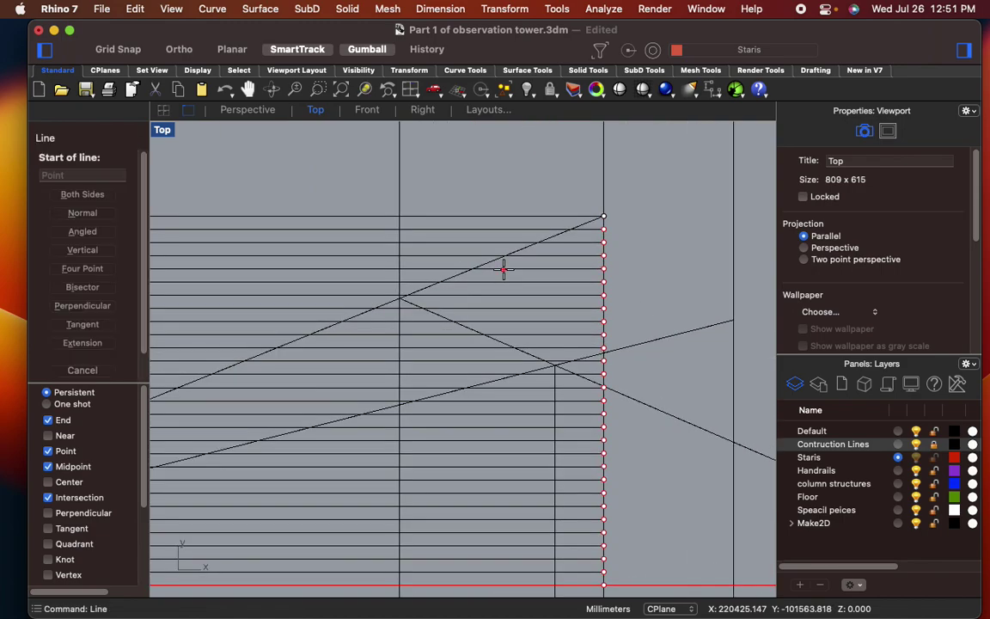
{"action": "left_click", "coordinate": [604, 217]}
{"action": "scroll", "coordinate": [530, 309], "scroll_direction": "down", "scroll_amount": 3}
{"action": "scroll", "coordinate": [259, 394], "scroll_direction": "up", "scroll_amount": 4}
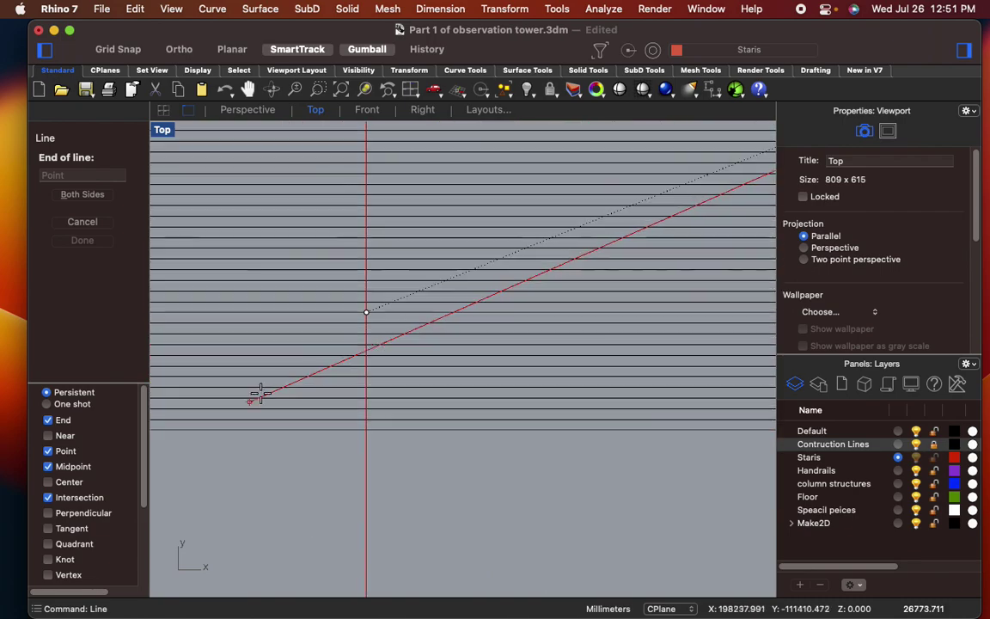
{"action": "left_click", "coordinate": [366, 312]}
- Draw a line from the third height mark from the top to the left vanishing point
{"action": "scroll", "coordinate": [366, 314], "scroll_direction": "down", "scroll_amount": 3}
{"action": "scroll", "coordinate": [437, 316], "scroll_direction": "up", "scroll_amount": 5}
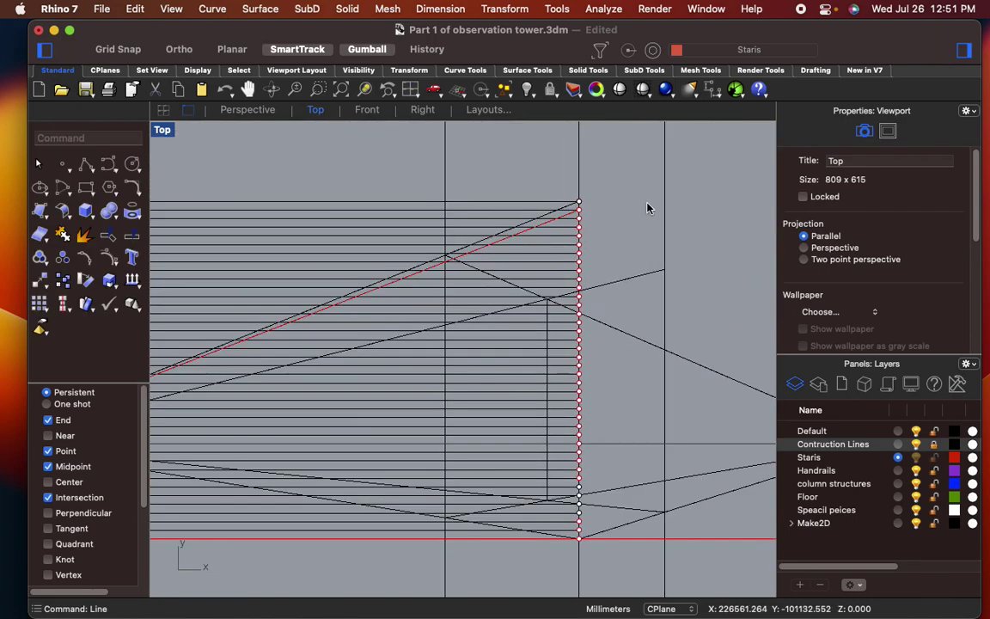
{"action": "key", "text": "Return"}
{"action": "scroll", "coordinate": [583, 218], "scroll_direction": "up", "scroll_amount": 3}
{"action": "left_click", "coordinate": [575, 211]}
{"action": "scroll", "coordinate": [517, 255], "scroll_direction": "down", "scroll_amount": 5}
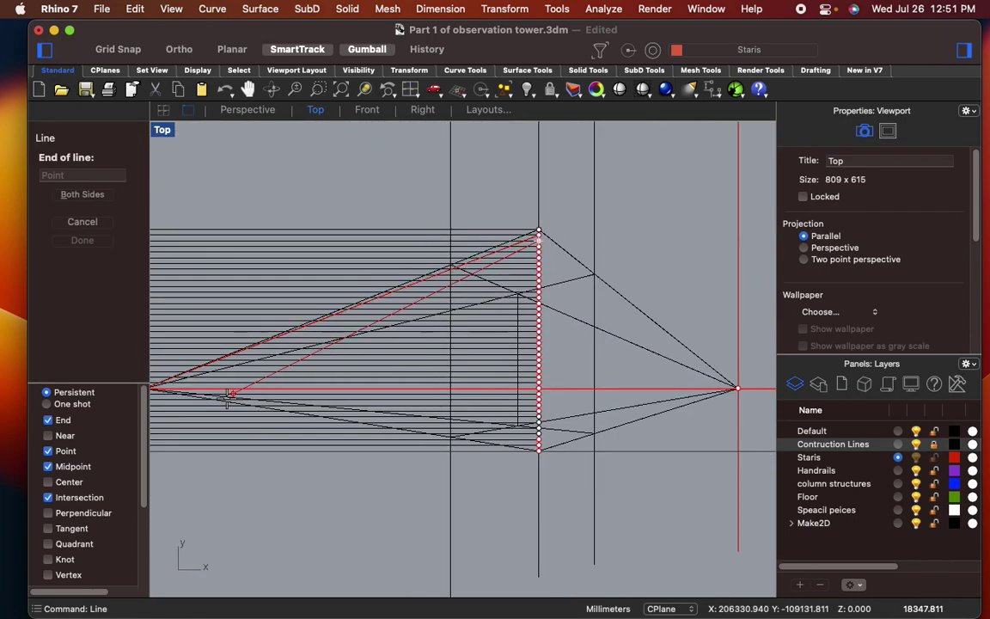
{"action": "right_click_drag", "start_coordinate": [174, 393], "coordinate": [227, 390]}
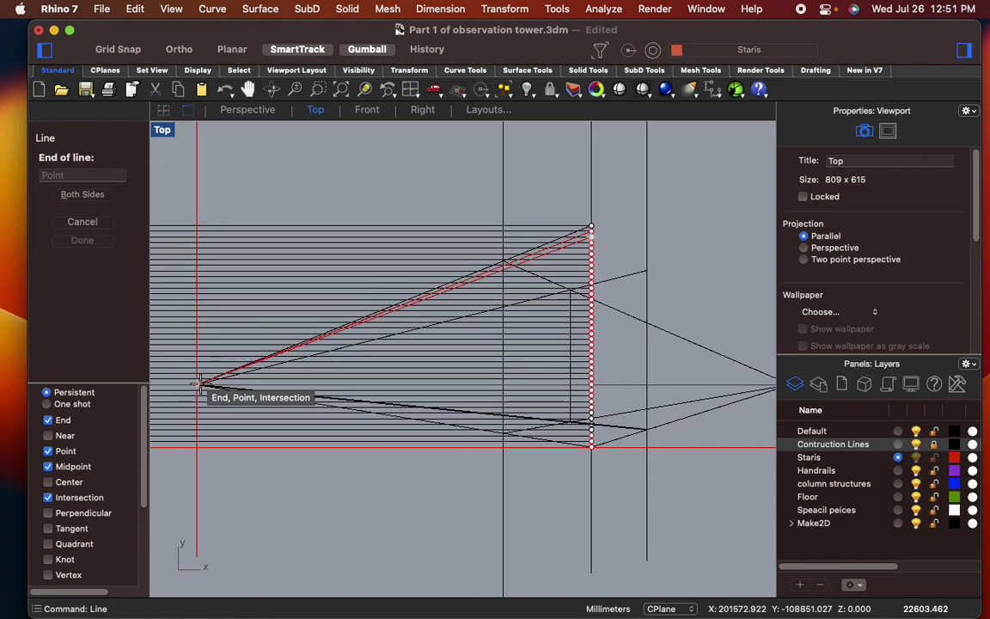
{"action": "left_click", "coordinate": [199, 383]}
- Draw a line from the fourth height mark from the top to the left vanishing point
{"action": "scroll", "coordinate": [589, 245], "scroll_direction": "up", "scroll_amount": 5}
{"action": "key", "text": "Return"}
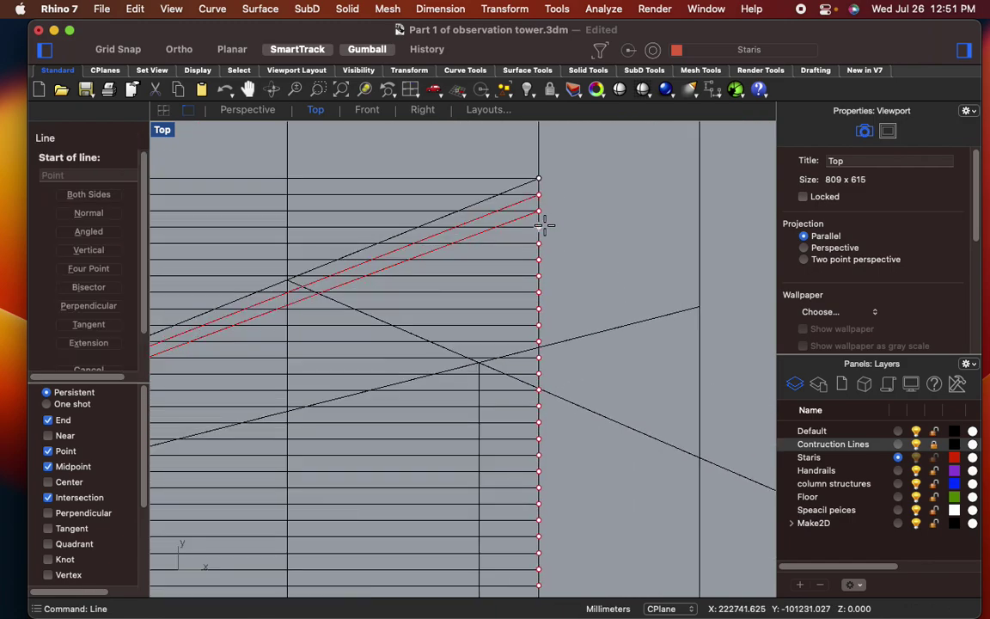
{"action": "left_click", "coordinate": [541, 226]}
{"action": "scroll", "coordinate": [685, 400], "scroll_direction": "down", "scroll_amount": 3}
{"action": "scroll", "coordinate": [524, 287], "scroll_direction": "up", "scroll_amount": 8}
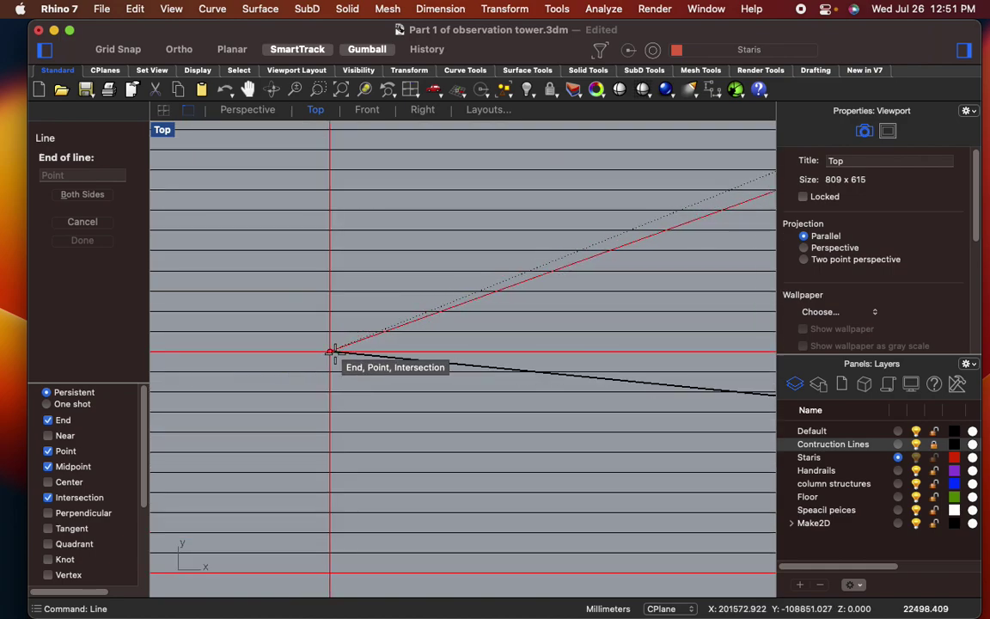
{"action": "left_click", "coordinate": [333, 353]}
- Draw a line from the left vanishing point to the fifth height mark from the top
{"action": "key", "text": "Return"}
{"action": "left_click", "coordinate": [332, 351]}
{"action": "scroll", "coordinate": [361, 352], "scroll_direction": "down", "scroll_amount": 3}
{"action": "scroll", "coordinate": [539, 301], "scroll_direction": "up", "scroll_amount": 3}
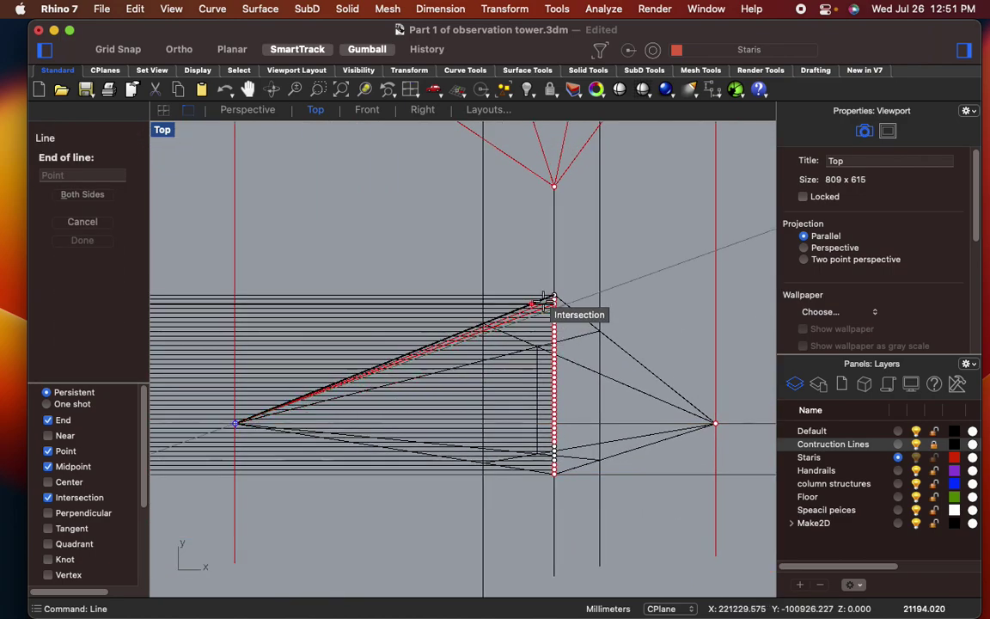
{"action": "scroll", "coordinate": [540, 301], "scroll_direction": "up", "scroll_amount": 8}
{"action": "left_click", "coordinate": [530, 364]}
- Draw a line from the sixth height mark from the top to the left vanishing point
{"action": "key", "text": "Return"}
{"action": "left_click", "coordinate": [528, 382]}
{"action": "scroll", "coordinate": [448, 404], "scroll_direction": "down", "scroll_amount": 6}
{"action": "scroll", "coordinate": [438, 411], "scroll_direction": "up", "scroll_amount": 5}
{"action": "left_click", "coordinate": [413, 344]}
- Draw a line from the left vanishing point to the seventh height mark from the top
{"action": "key", "text": "Return"}
{"action": "left_click", "coordinate": [416, 345]}
{"action": "scroll", "coordinate": [332, 400], "scroll_direction": "down", "scroll_amount": 3}
{"action": "scroll", "coordinate": [583, 290], "scroll_direction": "up", "scroll_amount": 3}
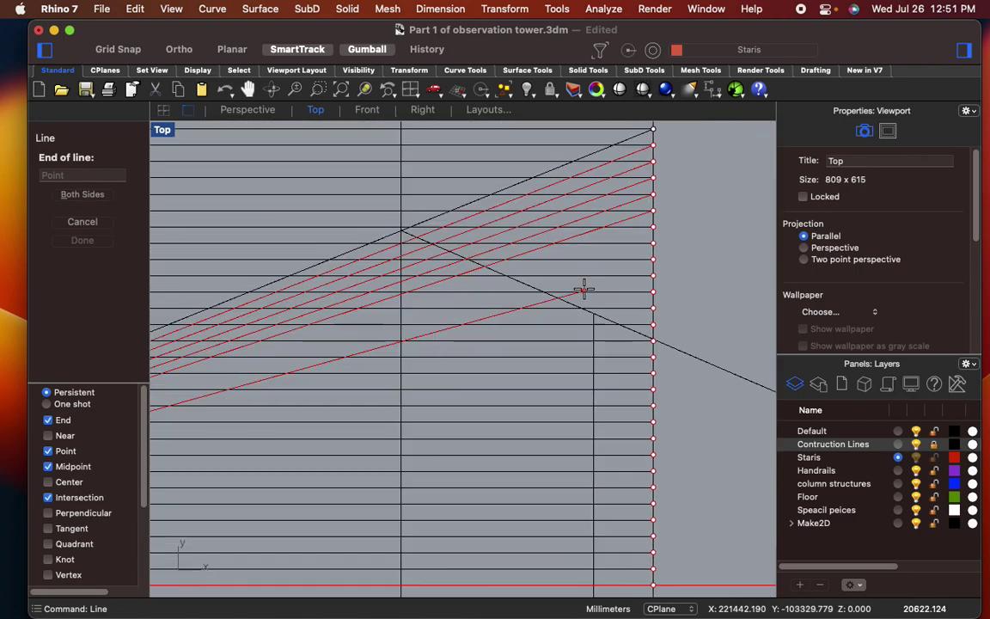
{"action": "left_click", "coordinate": [664, 227]}
- Draw a line from the eighth height mark from the top to the left vanishing point
{"action": "key", "text": "Return"}
{"action": "left_click", "coordinate": [655, 246]}
{"action": "scroll", "coordinate": [387, 394], "scroll_direction": "down", "scroll_amount": 3}
{"action": "scroll", "coordinate": [243, 387], "scroll_direction": "up", "scroll_amount": 4}
{"action": "left_click", "coordinate": [286, 362]}
- Draw a line from the ninth height mark from the top to the left vanishing point
{"action": "scroll", "coordinate": [296, 386], "scroll_direction": "down", "scroll_amount": 3}
{"action": "scroll", "coordinate": [713, 248], "scroll_direction": "up", "scroll_amount": 6}
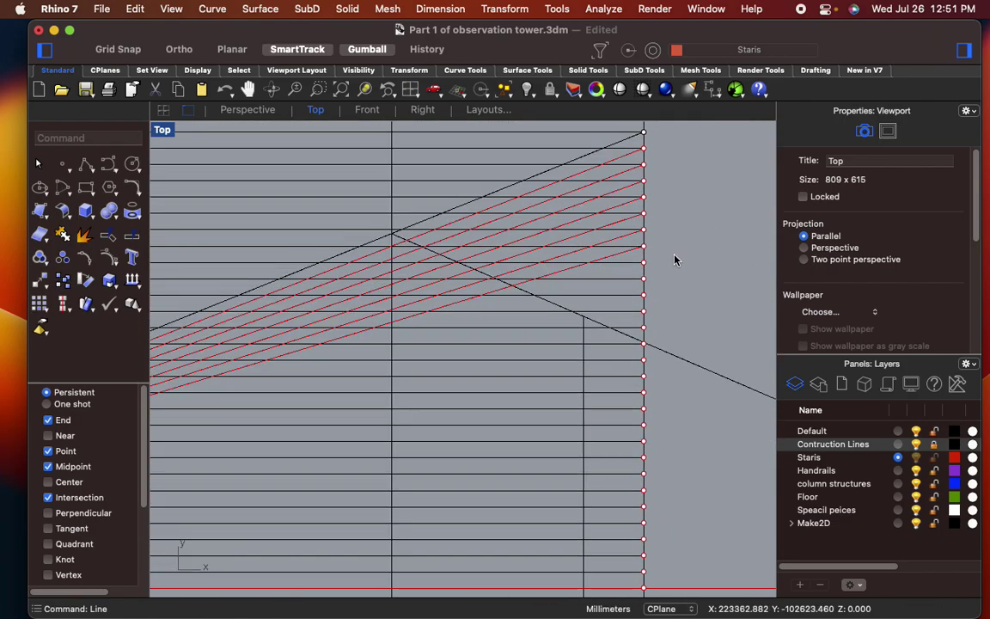
{"action": "key", "text": "Return"}
{"action": "left_click", "coordinate": [643, 263]}
{"action": "scroll", "coordinate": [539, 319], "scroll_direction": "down", "scroll_amount": 5}
{"action": "scroll", "coordinate": [523, 329], "scroll_direction": "down", "scroll_amount": 2}
{"action": "scroll", "coordinate": [391, 345], "scroll_direction": "up", "scroll_amount": 5}
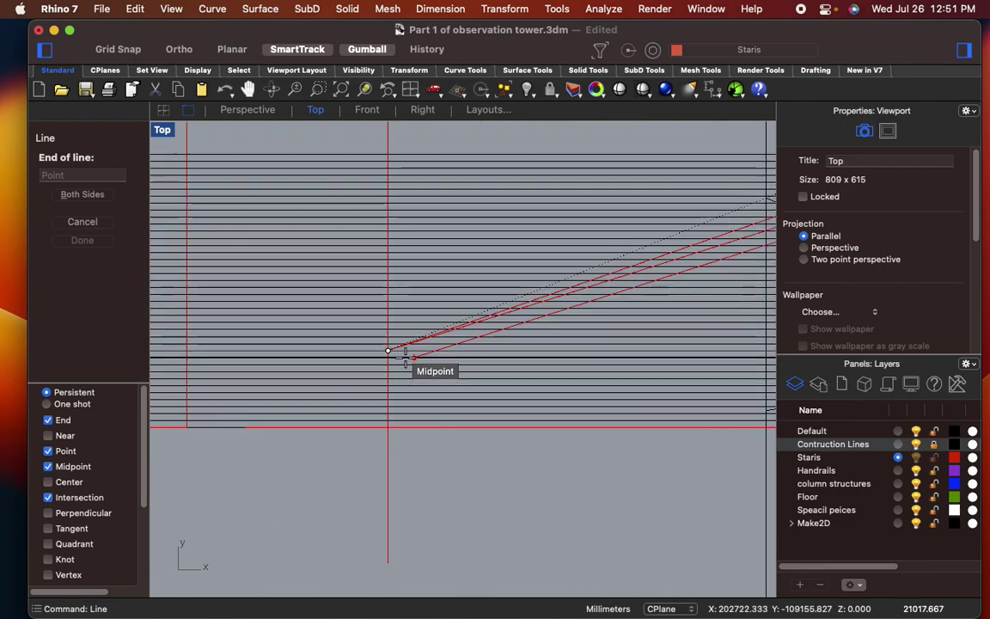
{"action": "left_click", "coordinate": [366, 342]}
- Draw a line from the tenth height mark from the top to the left vanishing point
{"action": "scroll", "coordinate": [402, 387], "scroll_direction": "down", "scroll_amount": 3}
{"action": "scroll", "coordinate": [603, 282], "scroll_direction": "up", "scroll_amount": 5}
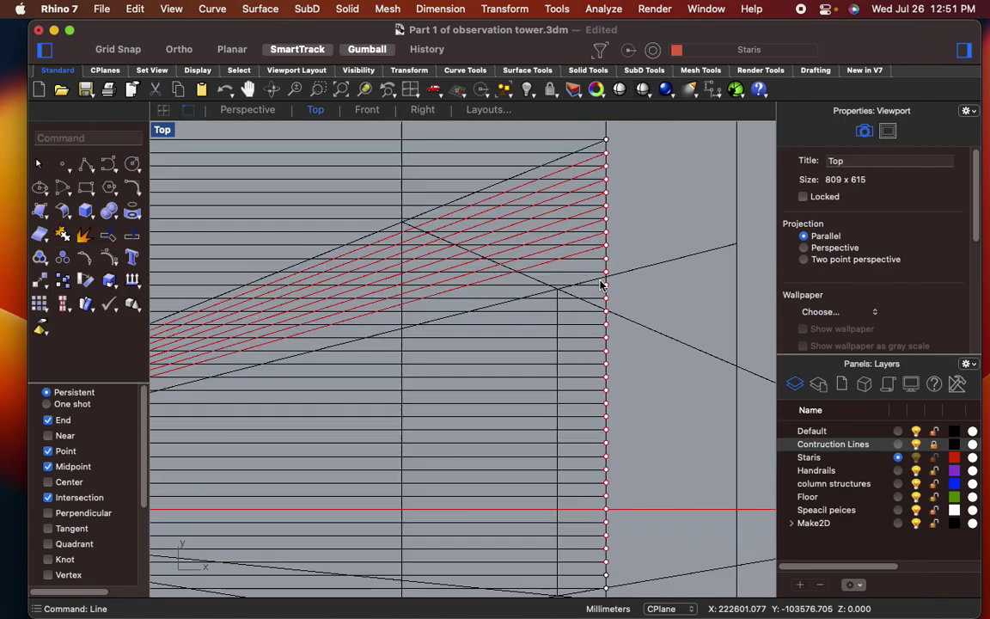
{"action": "key", "text": "Return"}
{"action": "left_click", "coordinate": [607, 259]}
{"action": "scroll", "coordinate": [490, 343], "scroll_direction": "down", "scroll_amount": 3}
{"action": "scroll", "coordinate": [321, 364], "scroll_direction": "up", "scroll_amount": 5}
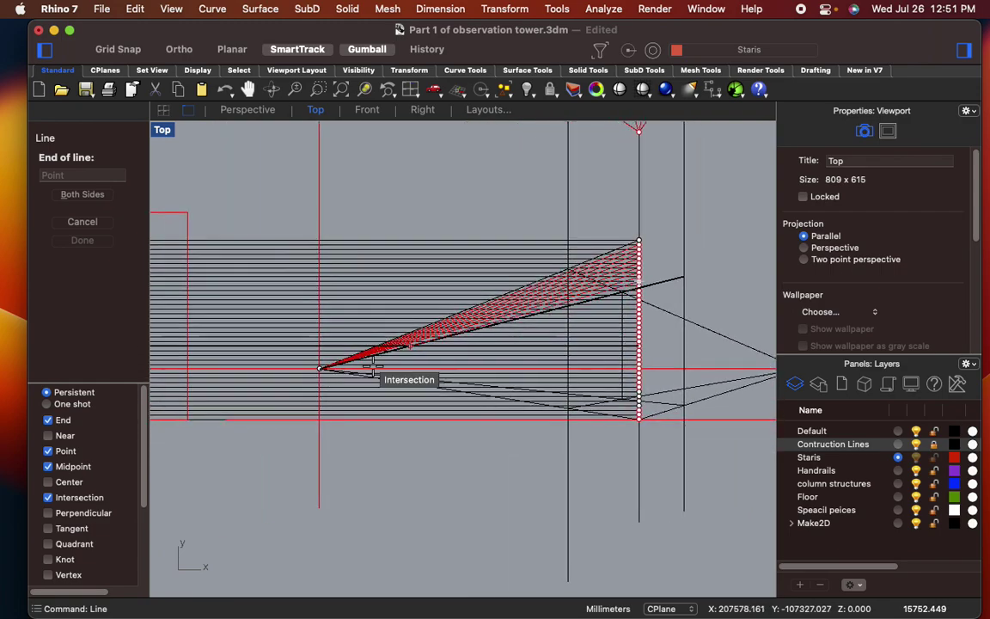
{"action": "left_click", "coordinate": [379, 341]}
- Draw a line from the eleventh height mark from the top to the left vanishing point
{"action": "scroll", "coordinate": [497, 368], "scroll_direction": "down", "scroll_amount": 3}
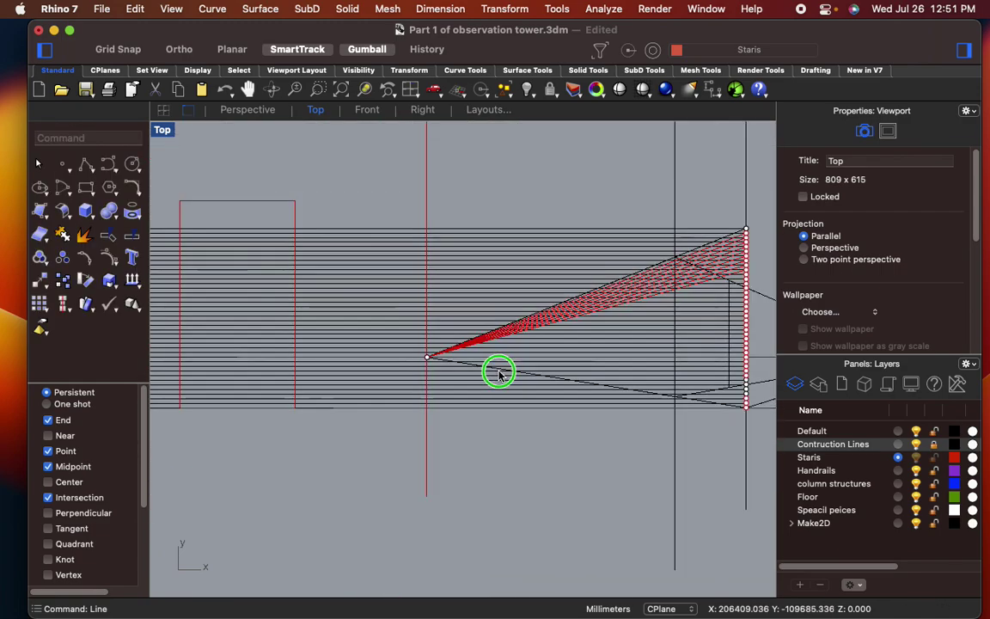
{"action": "scroll", "coordinate": [436, 334], "scroll_direction": "up", "scroll_amount": 5}
{"action": "scroll", "coordinate": [436, 334], "scroll_direction": "down", "scroll_amount": 3}
{"action": "scroll", "coordinate": [283, 365], "scroll_direction": "up", "scroll_amount": 3}
{"action": "key", "text": "Return"}
{"action": "left_click", "coordinate": [261, 376]}
{"action": "scroll", "coordinate": [260, 376], "scroll_direction": "down", "scroll_amount": 3}
{"action": "scroll", "coordinate": [614, 248], "scroll_direction": "up", "scroll_amount": 5}
{"action": "scroll", "coordinate": [614, 248], "scroll_direction": "down", "scroll_amount": 3}
{"action": "scroll", "coordinate": [276, 353], "scroll_direction": "up", "scroll_amount": 5}
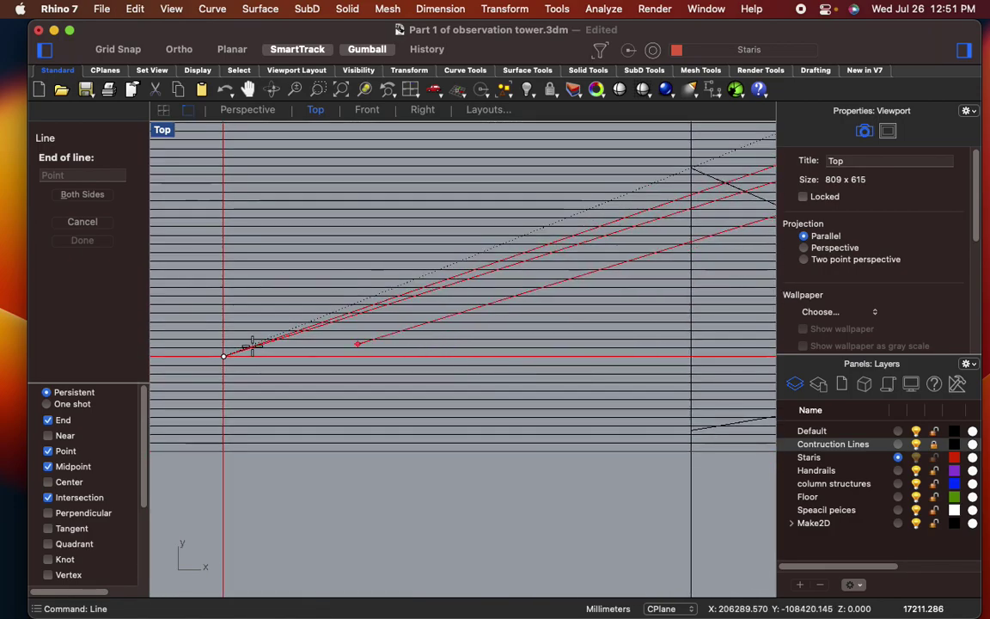
{"action": "key", "text": "Escape"}
{"action": "key", "text": "Return"}
{"action": "key", "text": "Escape"}
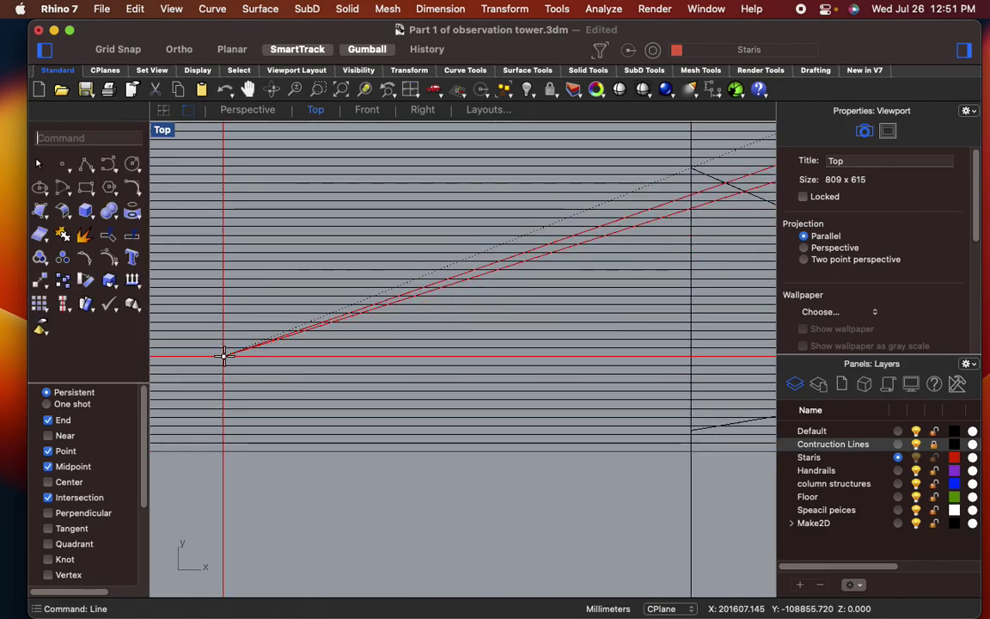
- Draw a line from the left vanishing point to the twelfth height mark from the top
{"action": "key", "text": "Return"}
{"action": "left_click", "coordinate": [223, 354]}
{"action": "scroll", "coordinate": [398, 379], "scroll_direction": "down", "scroll_amount": 3}
{"action": "scroll", "coordinate": [503, 336], "scroll_direction": "up", "scroll_amount": 5}
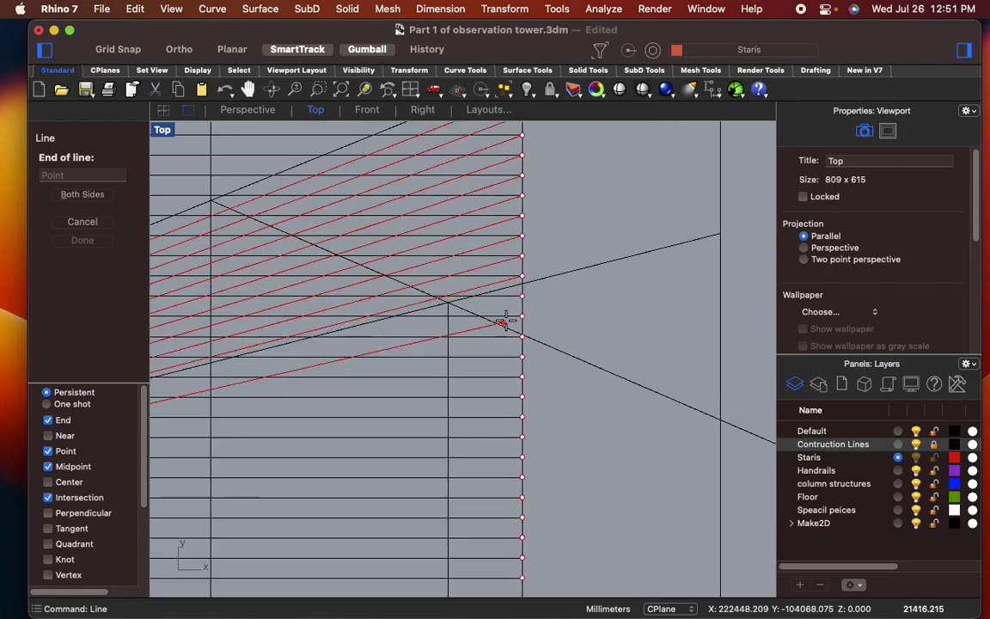
{"action": "left_click", "coordinate": [524, 298]}
- Draw a line from the thirteenth height mark from the top to the left vanishing point
{"action": "scroll", "coordinate": [430, 310], "scroll_direction": "down", "scroll_amount": 3}
{"action": "scroll", "coordinate": [574, 290], "scroll_direction": "up", "scroll_amount": 4}
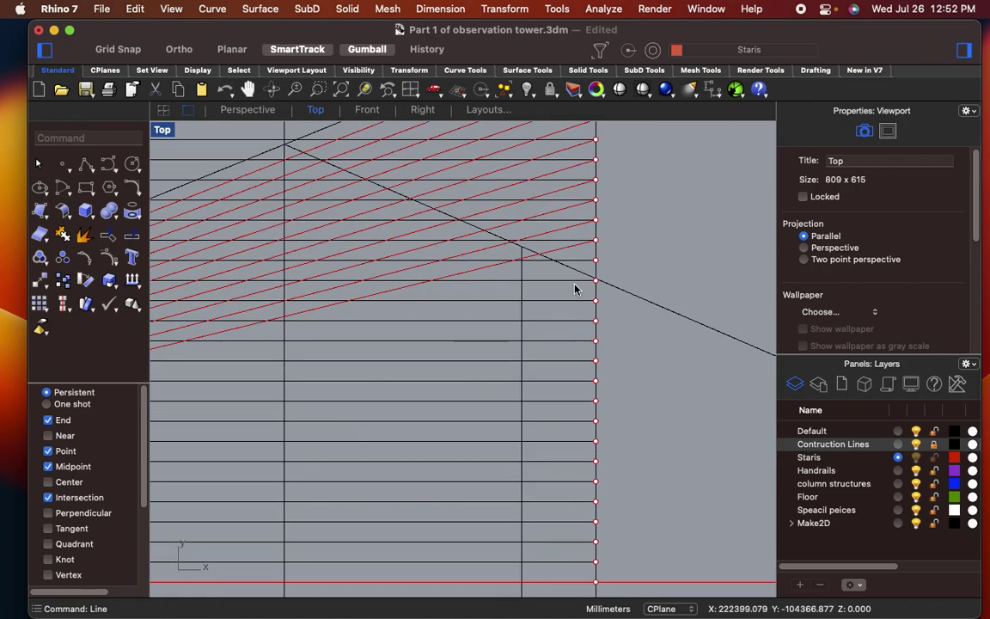
{"action": "key", "text": "Return"}
{"action": "left_click", "coordinate": [594, 260]}
{"action": "scroll", "coordinate": [567, 280], "scroll_direction": "down", "scroll_amount": 5}
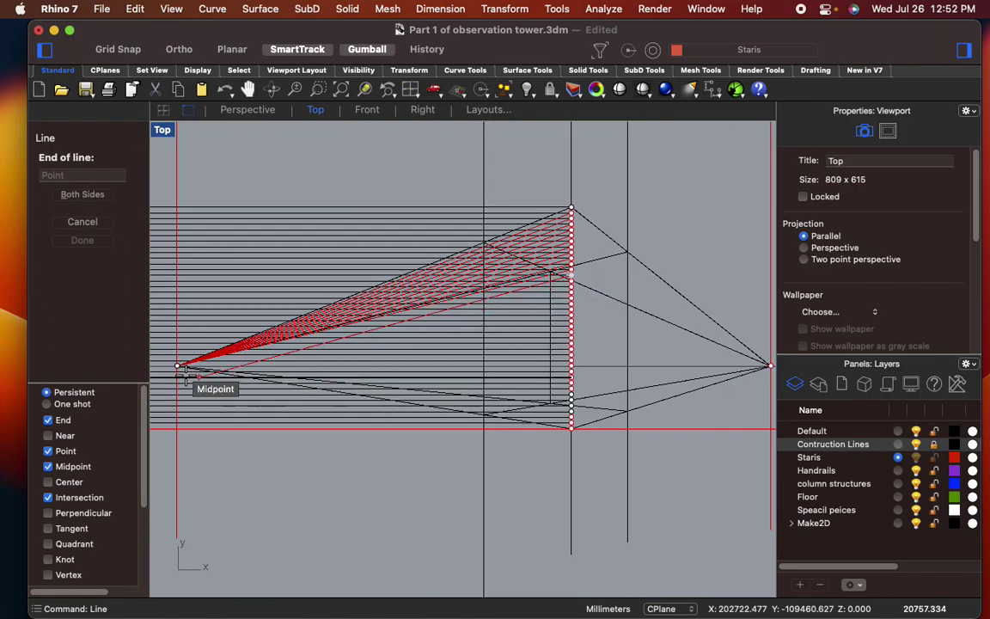
{"action": "scroll", "coordinate": [193, 376], "scroll_direction": "up", "scroll_amount": 5}
{"action": "right_click_drag", "start_coordinate": [187, 364], "coordinate": [250, 369]}
{"action": "left_click", "coordinate": [219, 362]}
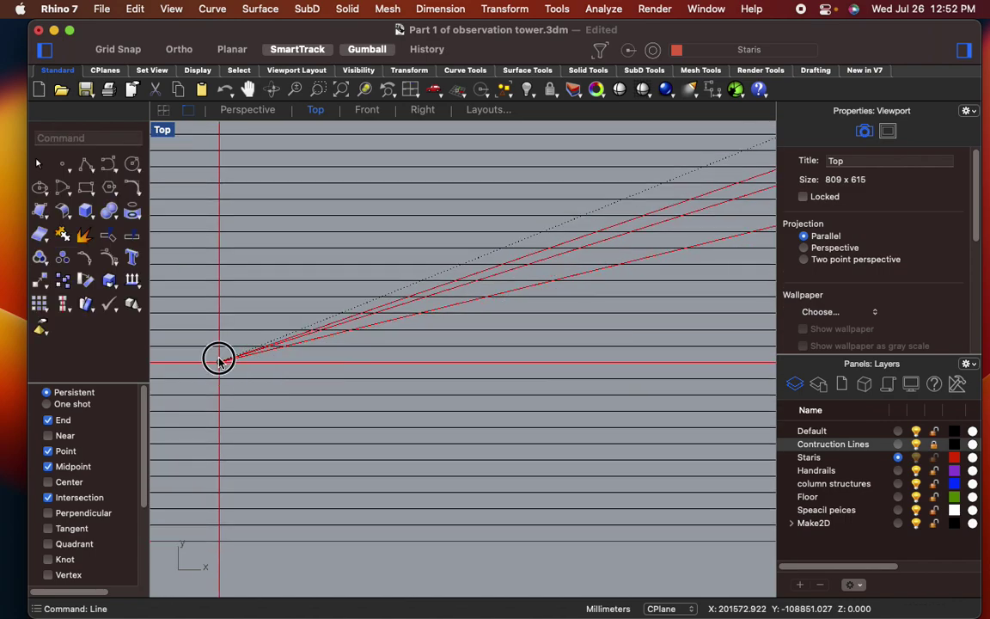
- Draw a line from the left vanishing point to the fourteenth height mark from the top
{"action": "key", "text": "Return"}
{"action": "left_click", "coordinate": [219, 361]}
{"action": "scroll", "coordinate": [405, 371], "scroll_direction": "down", "scroll_amount": 5}
{"action": "scroll", "coordinate": [559, 294], "scroll_direction": "up", "scroll_amount": 5}
{"action": "scroll", "coordinate": [557, 294], "scroll_direction": "up", "scroll_amount": 2}
{"action": "left_click", "coordinate": [554, 298]}
- Draw a line from the fifteenth height mark from the top to the left vanishing point
{"action": "key", "text": "Return"}
{"action": "left_click", "coordinate": [556, 315]}
{"action": "scroll", "coordinate": [435, 376], "scroll_direction": "down", "scroll_amount": 5}
{"action": "scroll", "coordinate": [515, 371], "scroll_direction": "up", "scroll_amount": 8}
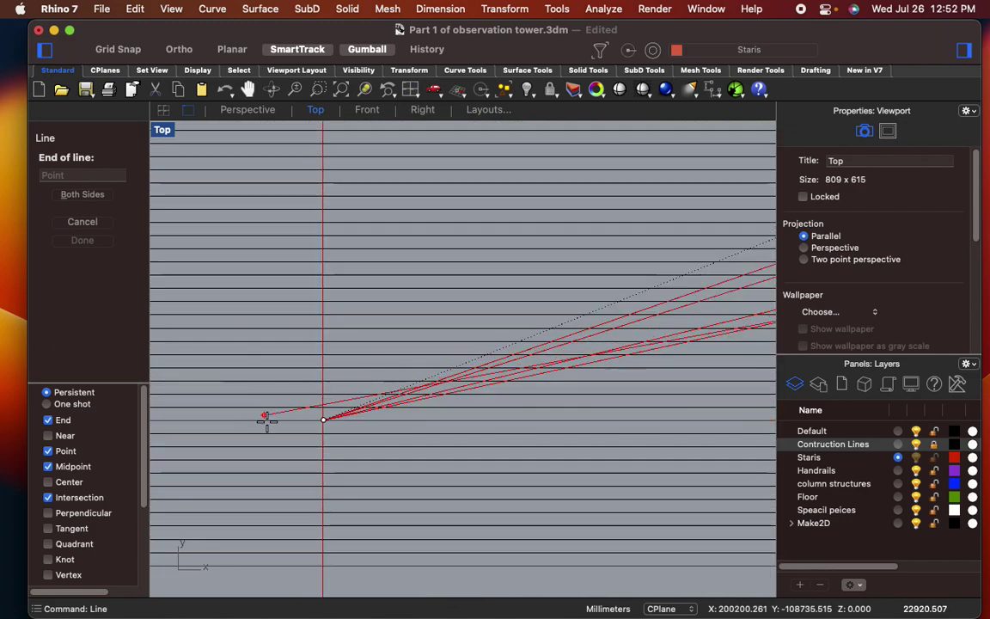
{"action": "left_click", "coordinate": [324, 422]}
- Draw a line from the left vanishing point to the sixteenth height mark from the top
{"action": "key", "text": "Return"}
{"action": "left_click", "coordinate": [323, 421]}
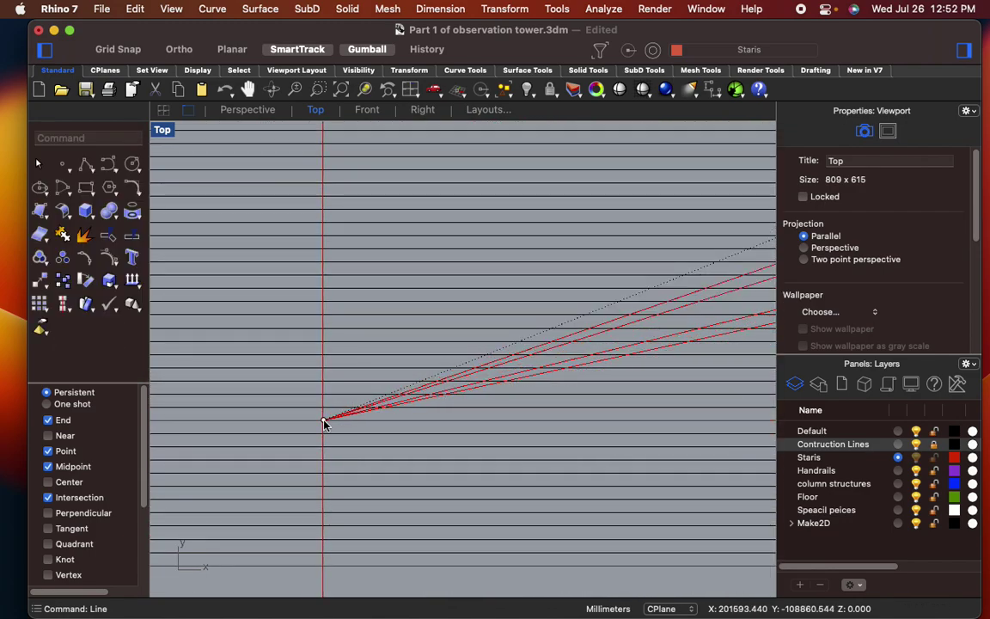
{"action": "scroll", "coordinate": [567, 411], "scroll_direction": "down", "scroll_amount": 3}
{"action": "scroll", "coordinate": [585, 396], "scroll_direction": "up", "scroll_amount": 8}
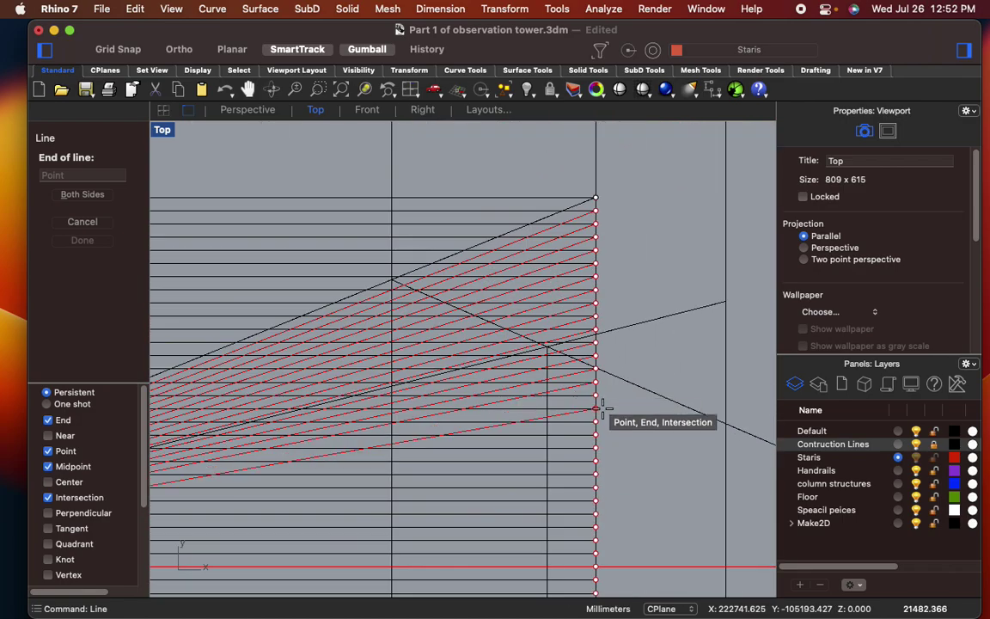
{"action": "left_click", "coordinate": [584, 372]}
- Draw a line from the left vanishing point to the seventeenth height mark from the top
{"action": "scroll", "coordinate": [581, 379], "scroll_direction": "down", "scroll_amount": 8}
{"action": "right_click_drag", "start_coordinate": [458, 453], "coordinate": [605, 391]}
{"action": "scroll", "coordinate": [466, 411], "scroll_direction": "up", "scroll_amount": 6}
{"action": "key", "text": "Return"}
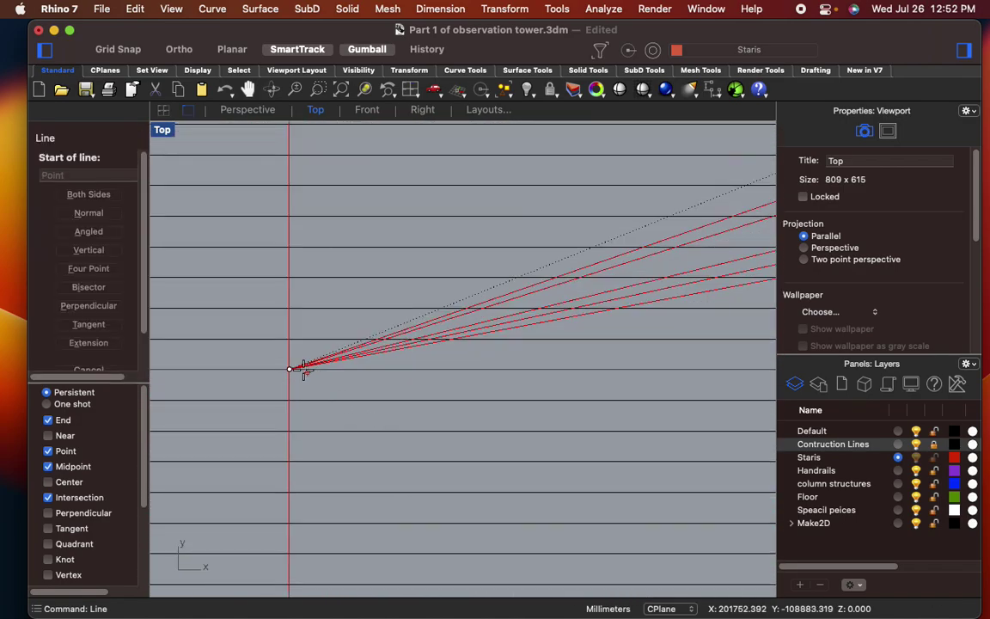
{"action": "left_click", "coordinate": [293, 369]}
{"action": "scroll", "coordinate": [548, 380], "scroll_direction": "down", "scroll_amount": 3}
{"action": "scroll", "coordinate": [516, 376], "scroll_direction": "up", "scroll_amount": 8}
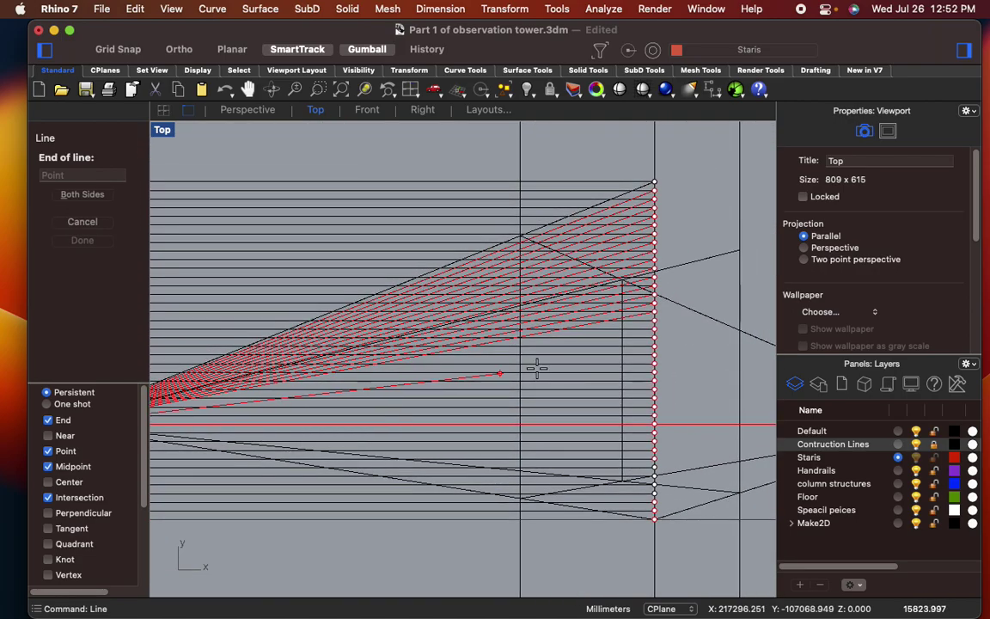
{"action": "left_click", "coordinate": [654, 337]}
{"action": "key", "text": "Return"}
{"action": "scroll", "coordinate": [606, 326], "scroll_direction": "down", "scroll_amount": 4}
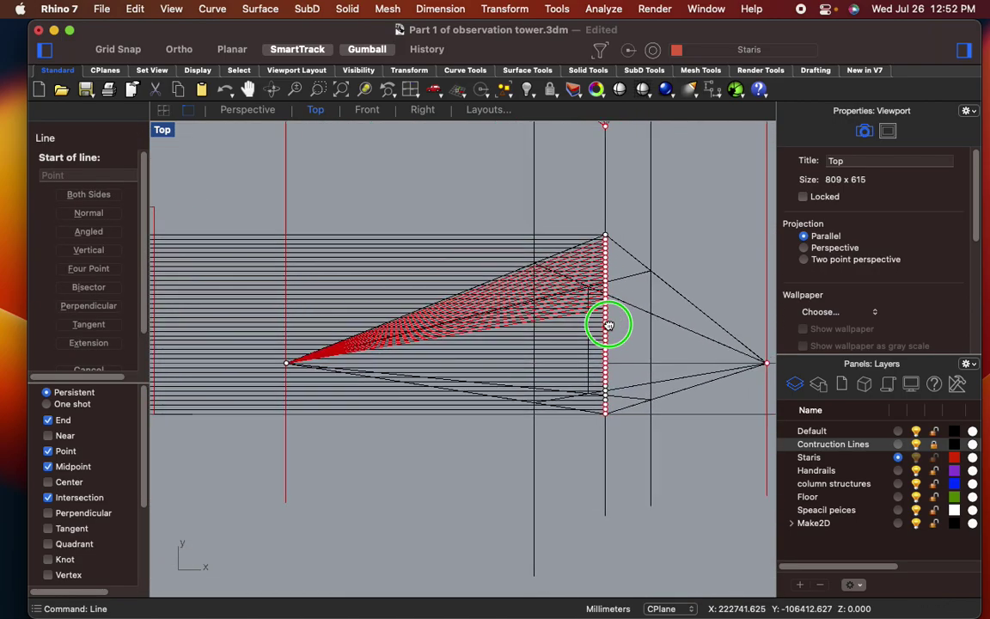
{"action": "key", "text": "Escape"}
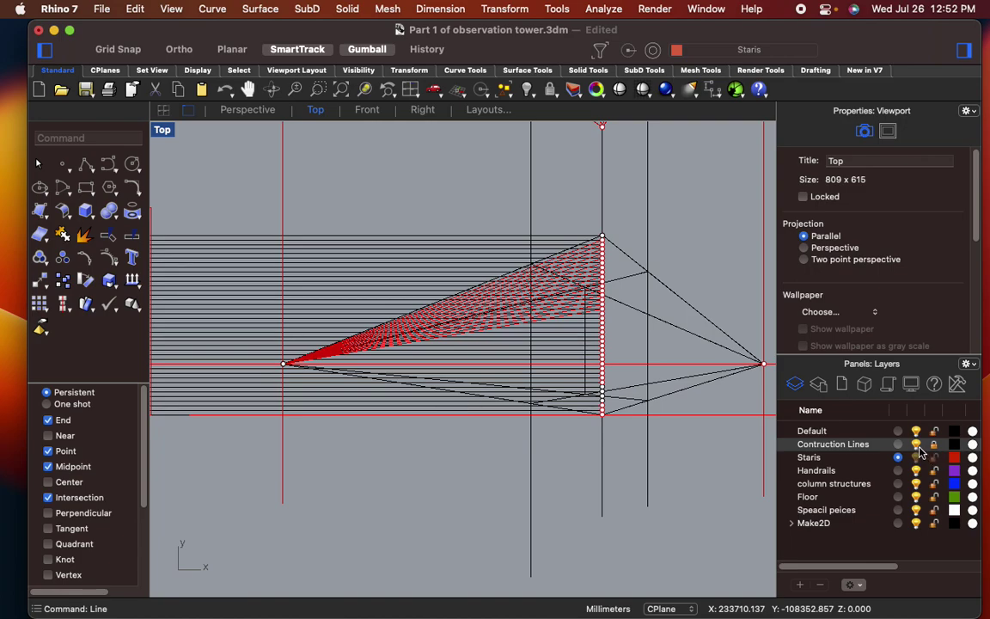
- Hide the Contruction Lines layer so that only the stair lines and height marks remain
{"action": "left_click", "coordinate": [916, 444]}
{"action": "scroll", "coordinate": [625, 302], "scroll_direction": "up", "scroll_amount": 5}
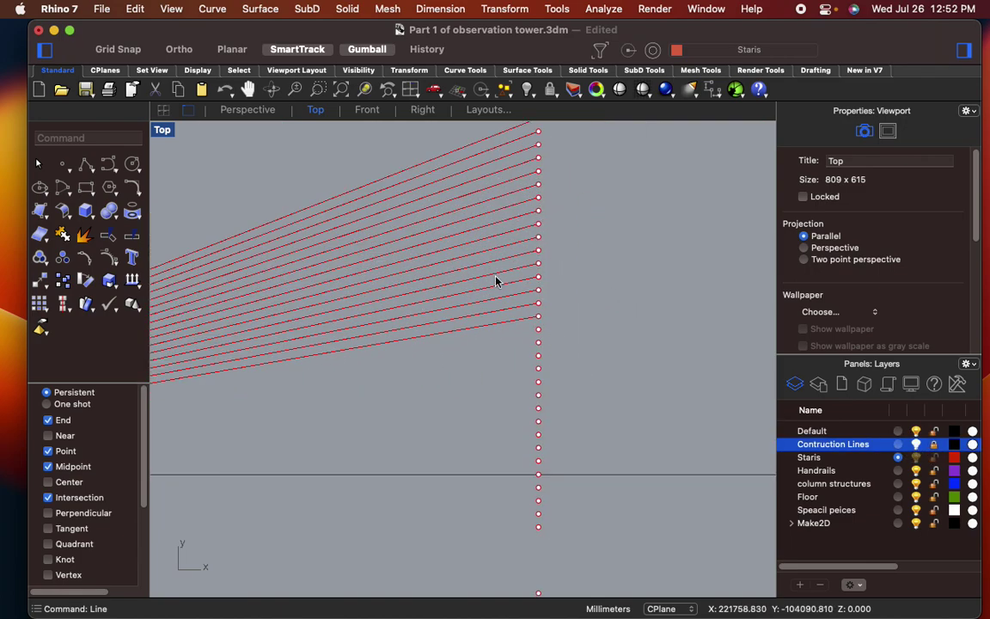
{"action": "scroll", "coordinate": [498, 273], "scroll_direction": "down", "scroll_amount": 8}
{"action": "right_click_drag", "start_coordinate": [481, 291], "coordinate": [561, 294]}
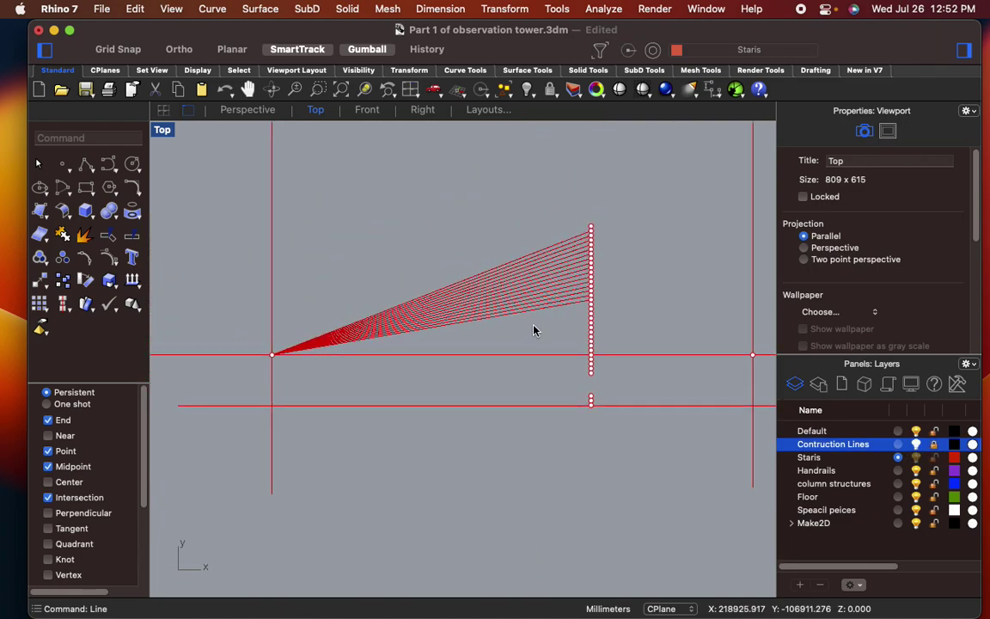
{"action": "left_click_drag", "start_coordinate": [545, 327], "coordinate": [486, 240]}
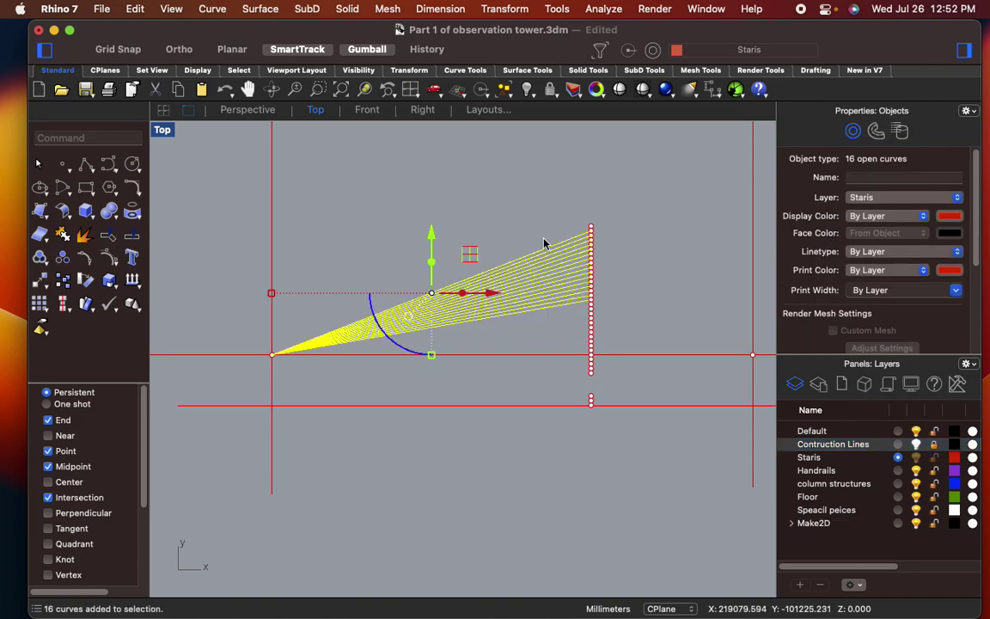
{"action": "type", "text": "mi"}
{"action": "key", "text": "Return"}
{"action": "scroll", "coordinate": [601, 225], "scroll_direction": "up", "scroll_amount": 5}
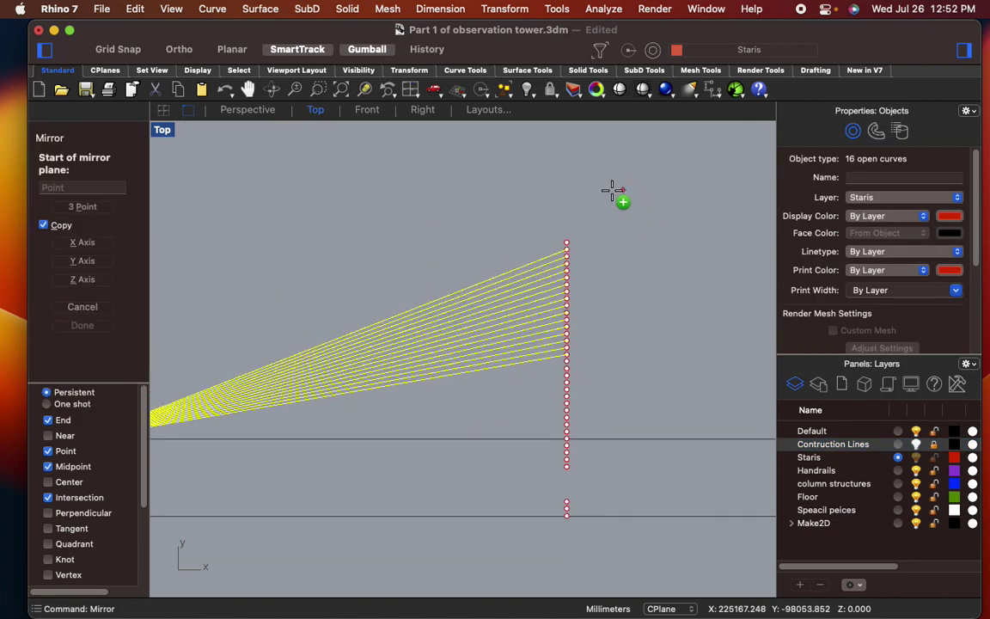
{"action": "left_click", "coordinate": [522, 295]}
{"action": "key", "text": "shift"}
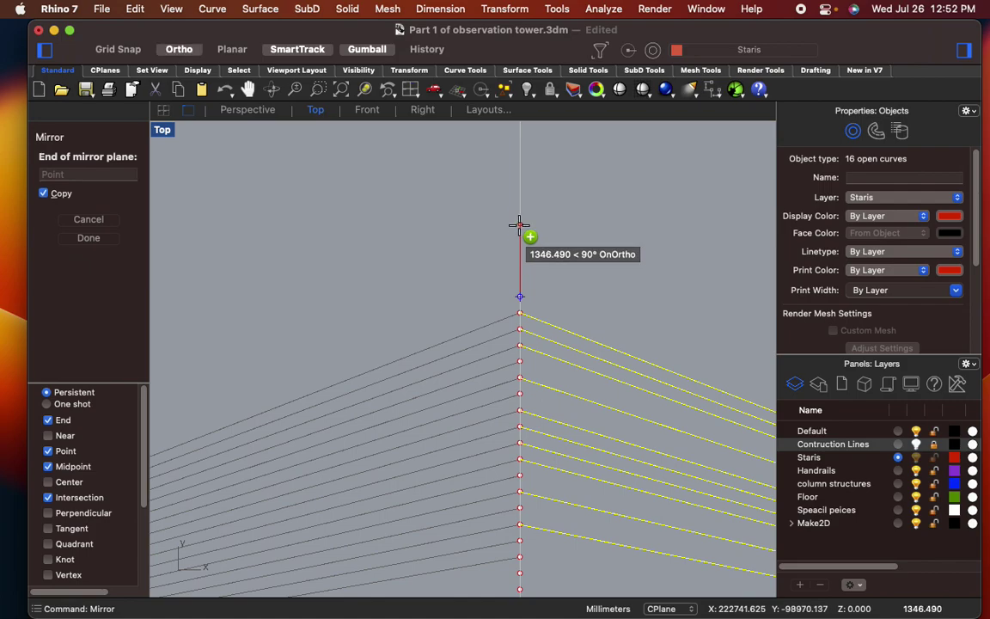
{"action": "left_click", "coordinate": [519, 225]}
{"action": "key", "text": "Escape"}
{"action": "scroll", "coordinate": [521, 258], "scroll_direction": "down", "scroll_amount": 3}
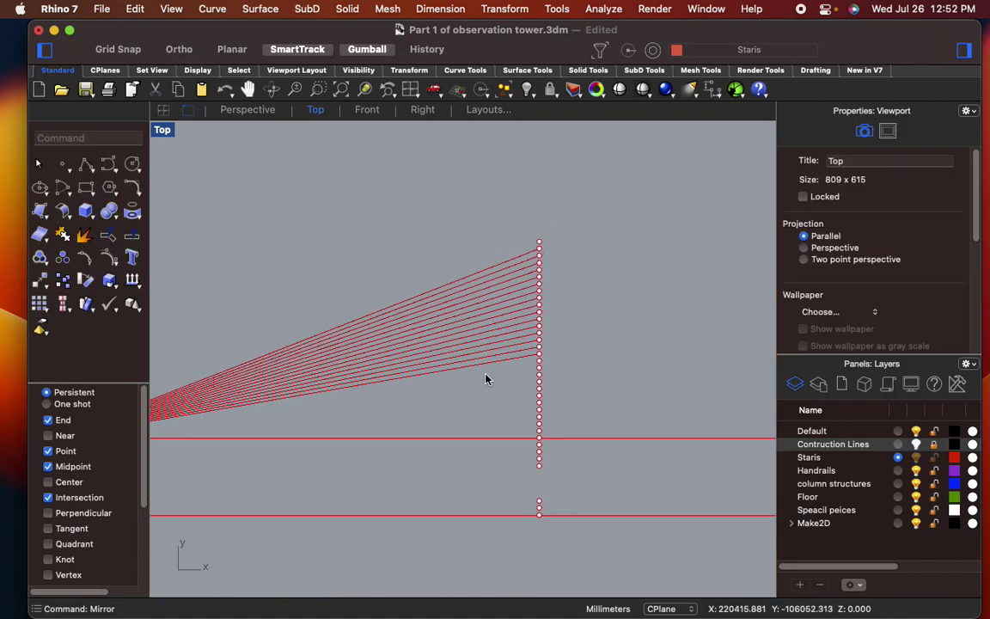
- Mirror a copy of the 16 stair lines to the right, about a vertical axis through the top height mark
{"action": "left_click_drag", "start_coordinate": [409, 211], "coordinate": [409, 213]}
{"action": "type", "text": "mi"}
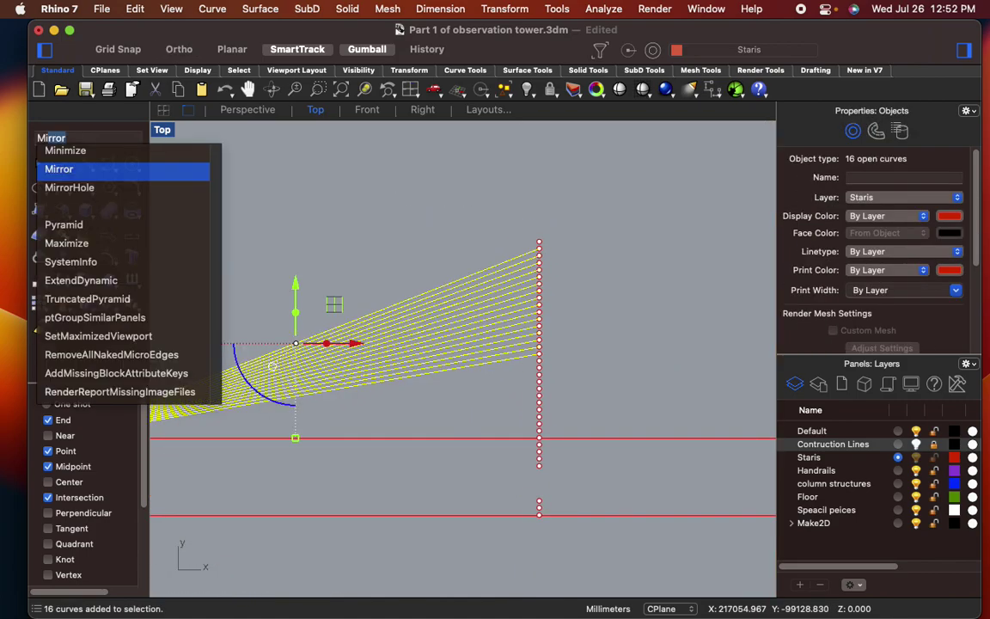
{"action": "key", "text": "Return"}
{"action": "scroll", "coordinate": [472, 207], "scroll_direction": "up", "scroll_amount": 3}
{"action": "left_click", "coordinate": [579, 266]}
{"action": "key", "text": "F8"}
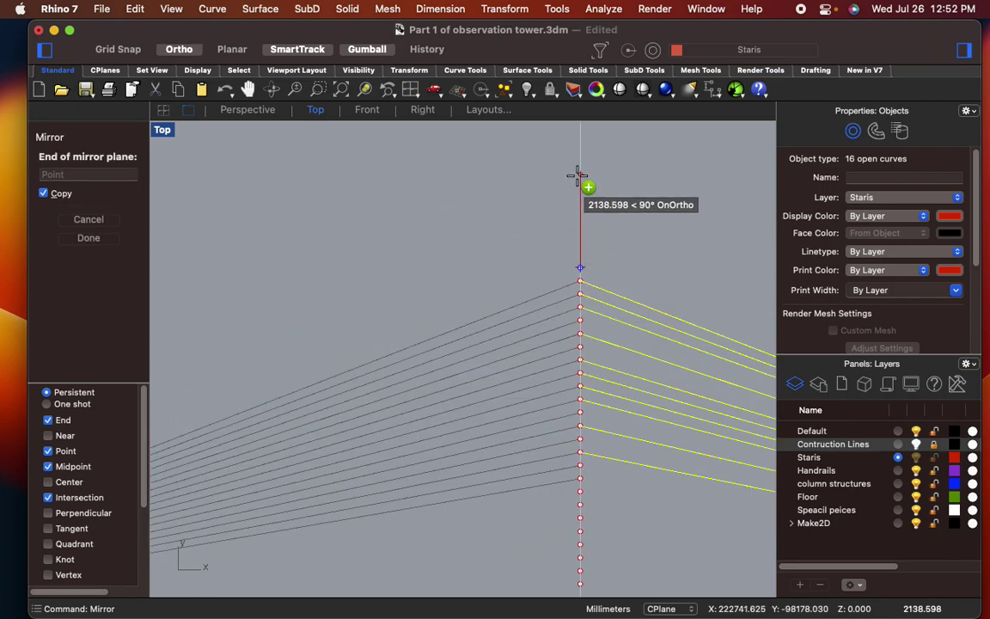
{"action": "left_click", "coordinate": [579, 176], "text": "shift"}
{"action": "scroll", "coordinate": [579, 179], "scroll_direction": "down", "scroll_amount": 7}
{"action": "right_click_drag", "start_coordinate": [580, 189], "coordinate": [482, 223]}
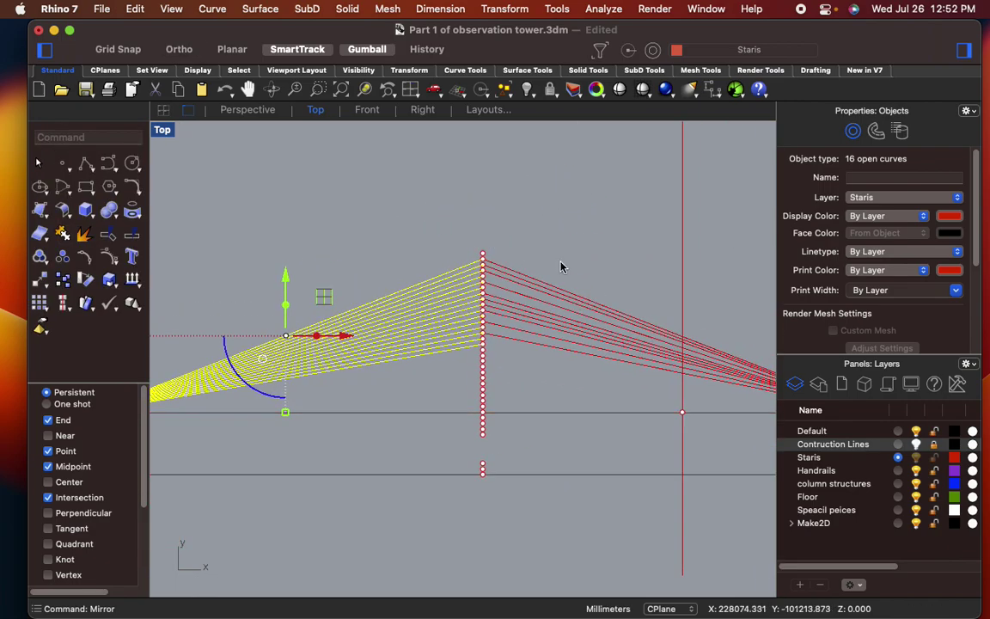
{"action": "left_click", "coordinate": [557, 212]}
- Mirror copies of the four left stair lines that lack a visible counterpart, about the vertical axis through the height marks
{"action": "scroll", "coordinate": [583, 232], "scroll_direction": "up", "scroll_amount": 5}
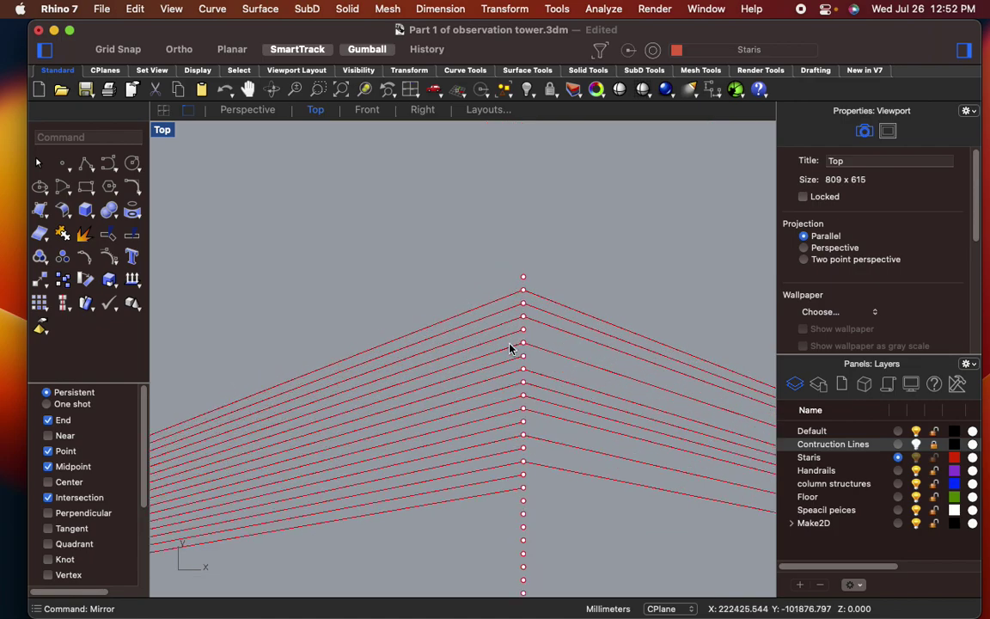
{"action": "left_click", "coordinate": [504, 341]}
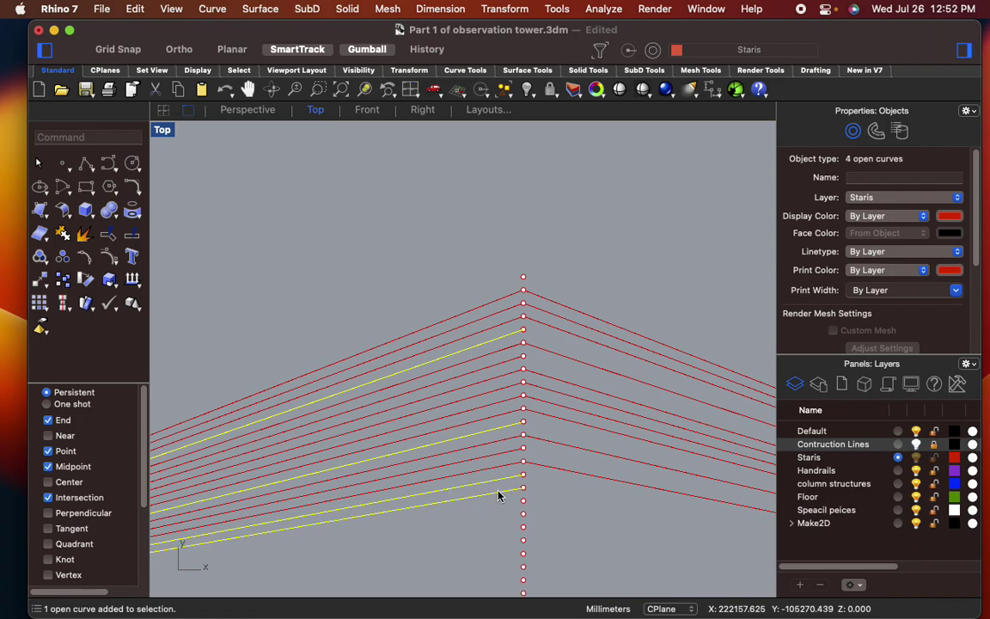
{"action": "type", "text": "mi"}
{"action": "key", "text": "Return"}
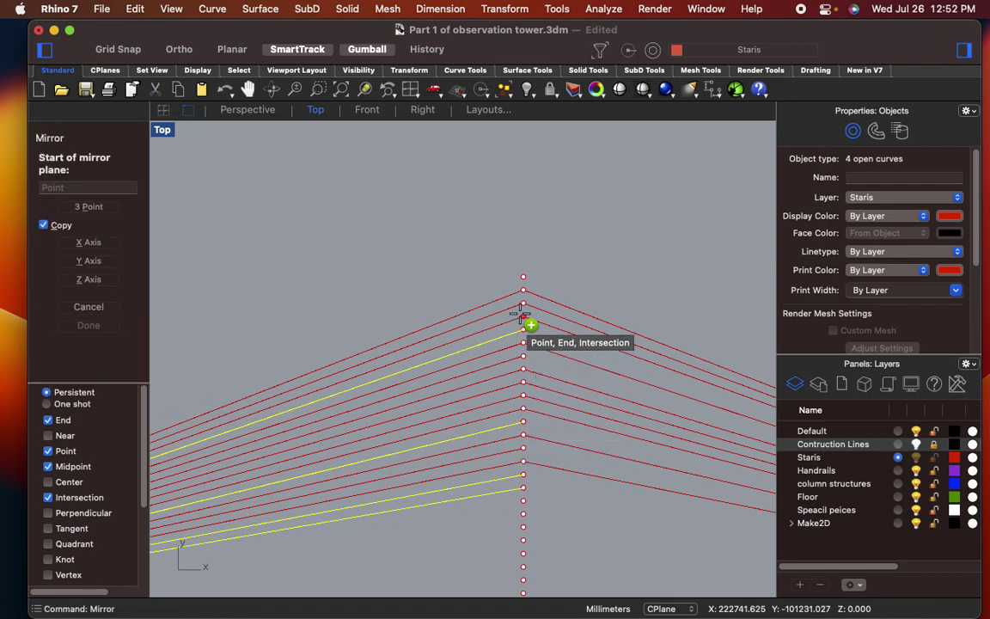
{"action": "left_click", "coordinate": [524, 277]}
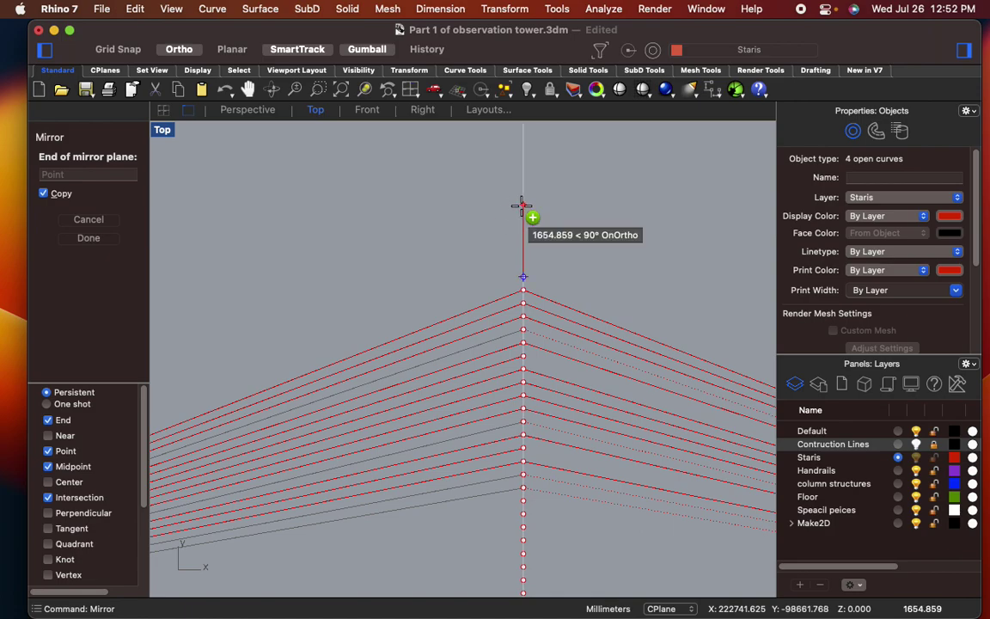
{"action": "scroll", "coordinate": [543, 189], "scroll_direction": "down", "scroll_amount": 2}
{"action": "scroll", "coordinate": [542, 189], "scroll_direction": "down", "scroll_amount": 3}
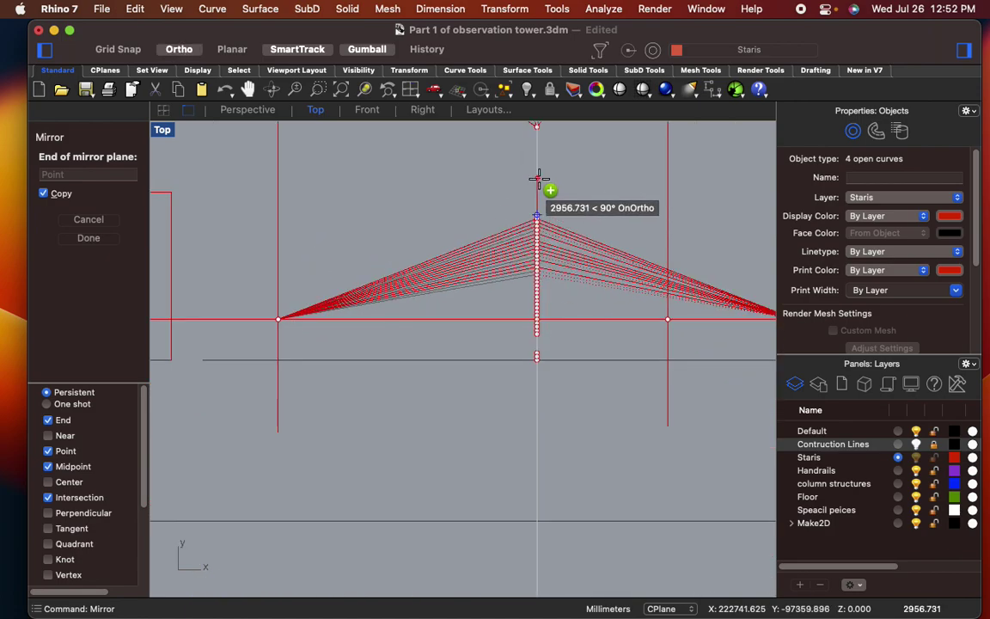
{"action": "left_click", "coordinate": [569, 177], "text": "shift"}
{"action": "scroll", "coordinate": [573, 230], "scroll_direction": "up", "scroll_amount": 3}
{"action": "left_click", "coordinate": [600, 301]}
- Check the mirrored stair lines on the right of the height marks for missing lines
{"action": "scroll", "coordinate": [601, 302], "scroll_direction": "down", "scroll_amount": 4}
{"action": "scroll", "coordinate": [600, 305], "scroll_direction": "up", "scroll_amount": 5}
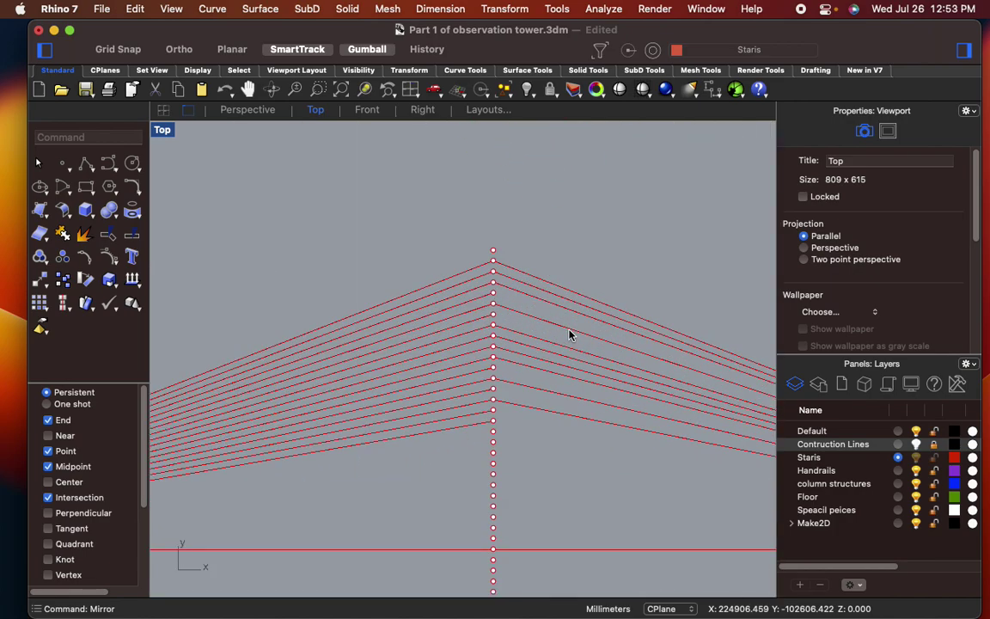
{"action": "right_click_drag", "start_coordinate": [570, 336], "coordinate": [475, 336]}
{"action": "left_click_drag", "start_coordinate": [532, 292], "coordinate": [513, 229]}
{"action": "scroll", "coordinate": [533, 266], "scroll_direction": "down", "scroll_amount": 6}
{"action": "right_click_drag", "start_coordinate": [533, 266], "coordinate": [479, 259]}
{"action": "scroll", "coordinate": [432, 313], "scroll_direction": "down", "scroll_amount": 3}
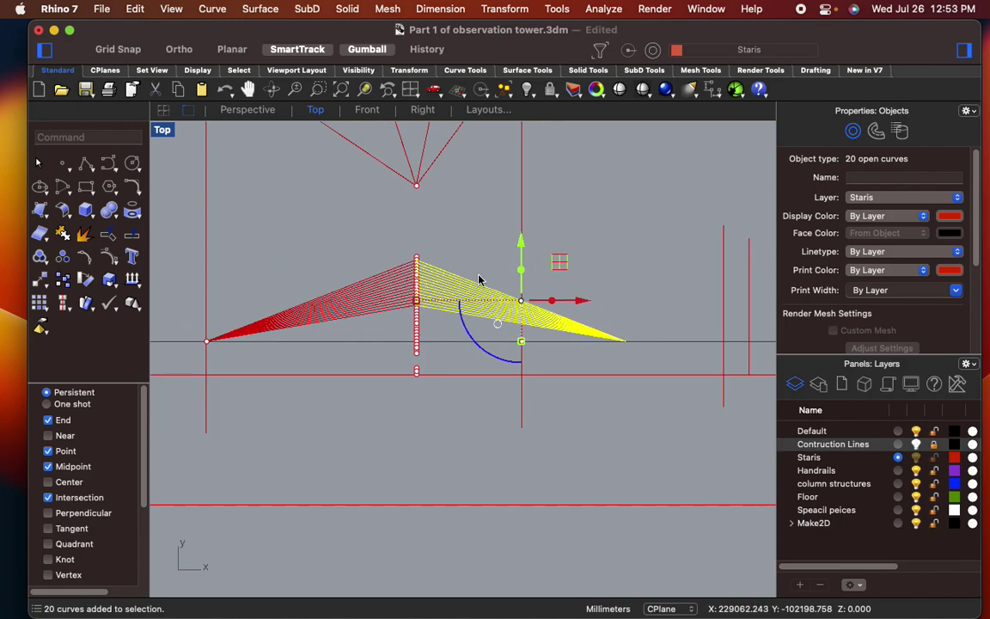
{"action": "left_click", "coordinate": [484, 232]}
{"action": "scroll", "coordinate": [469, 326], "scroll_direction": "up", "scroll_amount": 5}
{"action": "scroll", "coordinate": [457, 397], "scroll_direction": "down", "scroll_amount": 4}
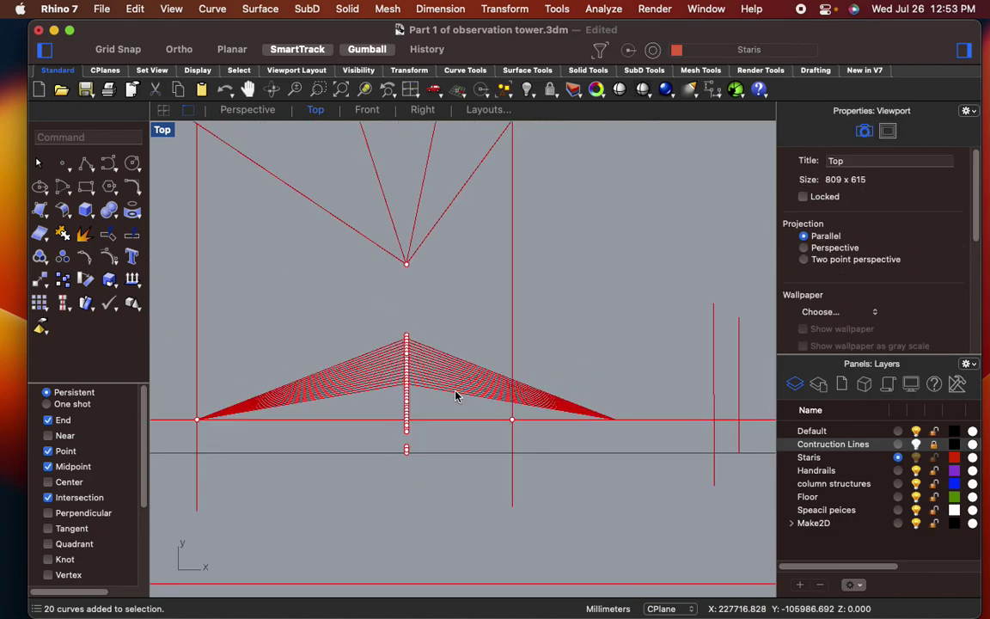
- Examine where the mirrored stair lines converge on the horizon relative to the right vanishing point
{"action": "left_click", "coordinate": [464, 397]}
{"action": "scroll", "coordinate": [600, 427], "scroll_direction": "up", "scroll_amount": 3}
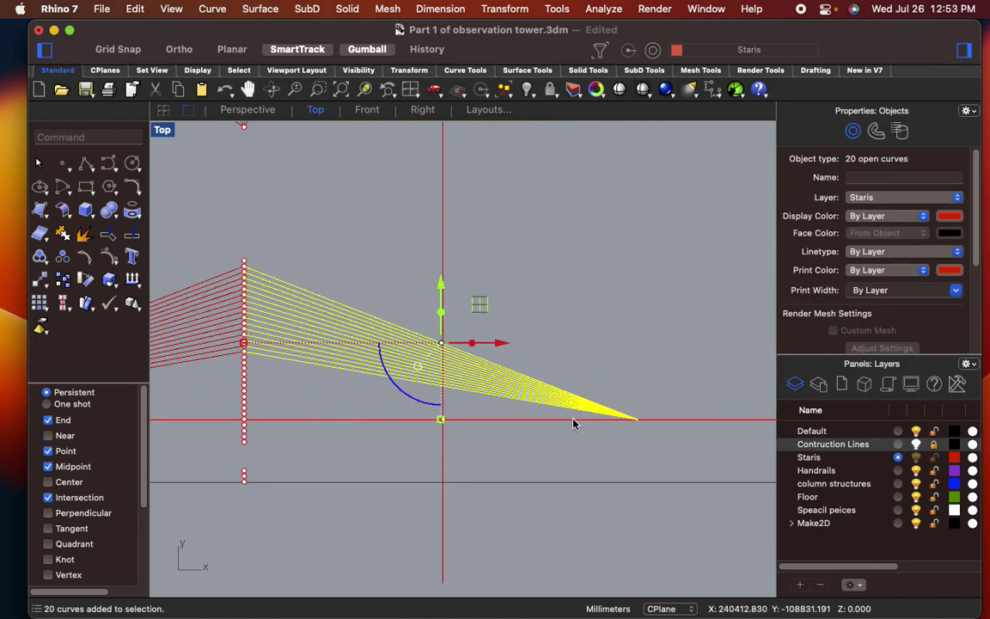
{"action": "scroll", "coordinate": [610, 433], "scroll_direction": "up", "scroll_amount": 2}
{"action": "left_click", "coordinate": [673, 427]}
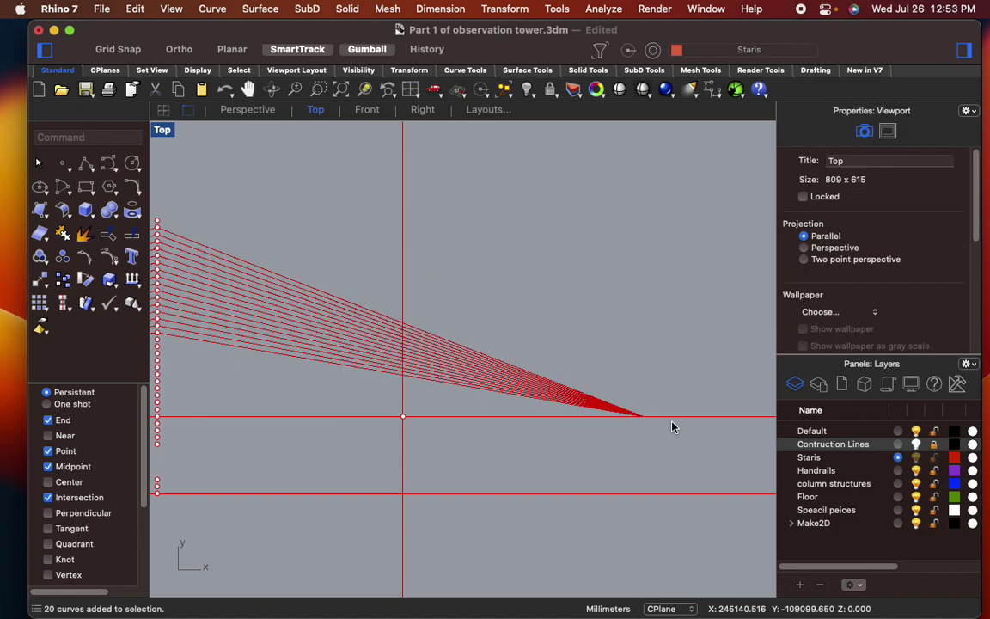
{"action": "scroll", "coordinate": [646, 419], "scroll_direction": "up", "scroll_amount": 2}
{"action": "scroll", "coordinate": [481, 400], "scroll_direction": "up", "scroll_amount": 2}
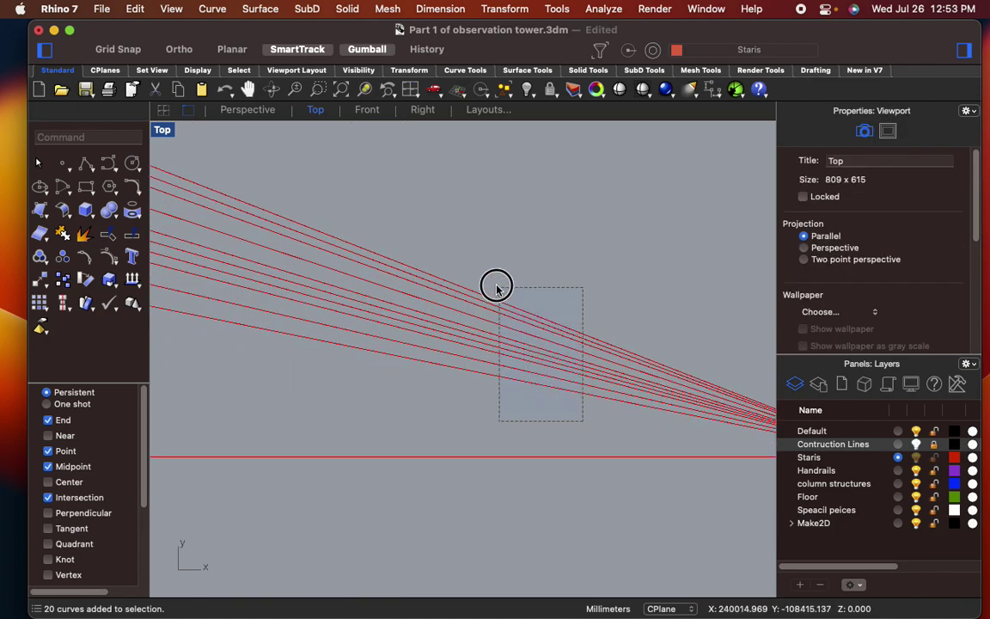
{"action": "left_click_drag", "start_coordinate": [491, 287], "coordinate": [492, 286]}
{"action": "left_click", "coordinate": [554, 270]}
{"action": "scroll", "coordinate": [643, 266], "scroll_direction": "down", "scroll_amount": 2}
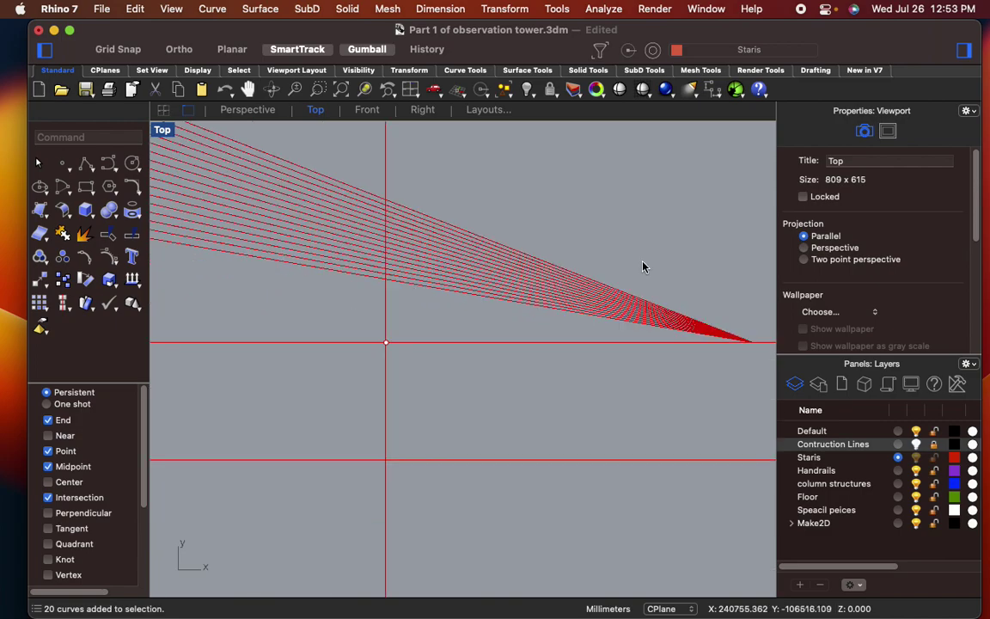
{"action": "scroll", "coordinate": [484, 294], "scroll_direction": "down", "scroll_amount": 2}
{"action": "scroll", "coordinate": [553, 354], "scroll_direction": "up", "scroll_amount": 3}
{"action": "right_click_drag", "start_coordinate": [625, 337], "coordinate": [487, 333]}
{"action": "left_click_drag", "start_coordinate": [513, 398], "coordinate": [459, 320]}
{"action": "left_click", "coordinate": [477, 290]}
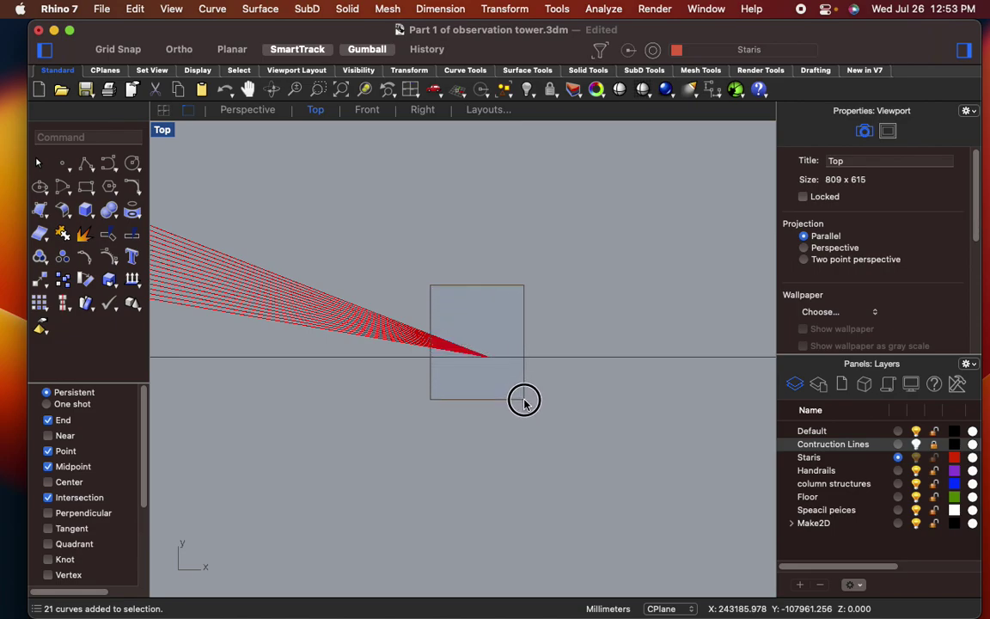
{"action": "scroll", "coordinate": [483, 378], "scroll_direction": "down", "scroll_amount": 2}
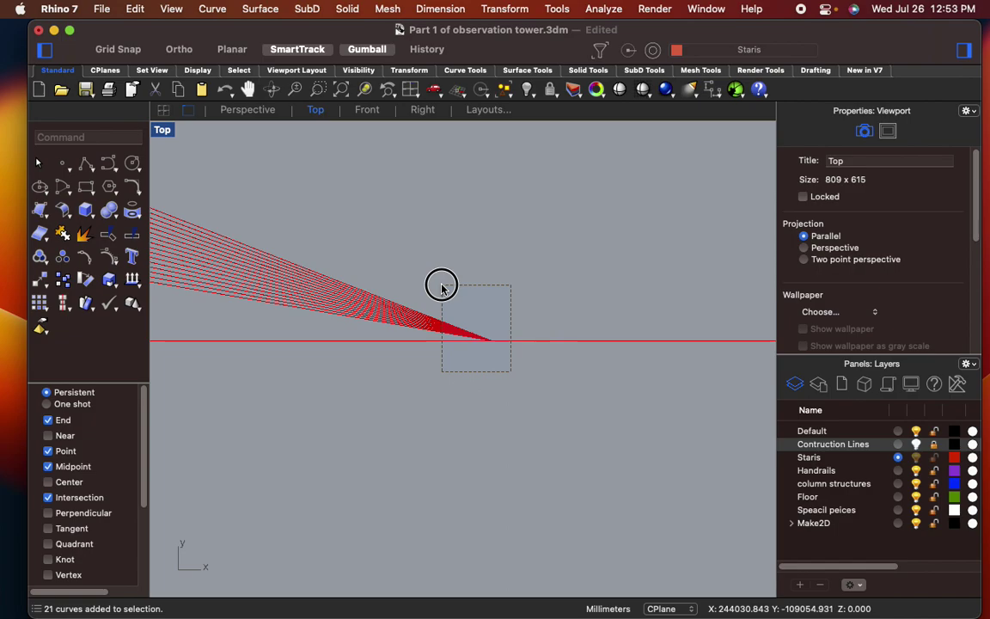
{"action": "left_click_drag", "start_coordinate": [510, 371], "coordinate": [442, 289]}
{"action": "scroll", "coordinate": [516, 357], "scroll_direction": "up", "scroll_amount": 1}
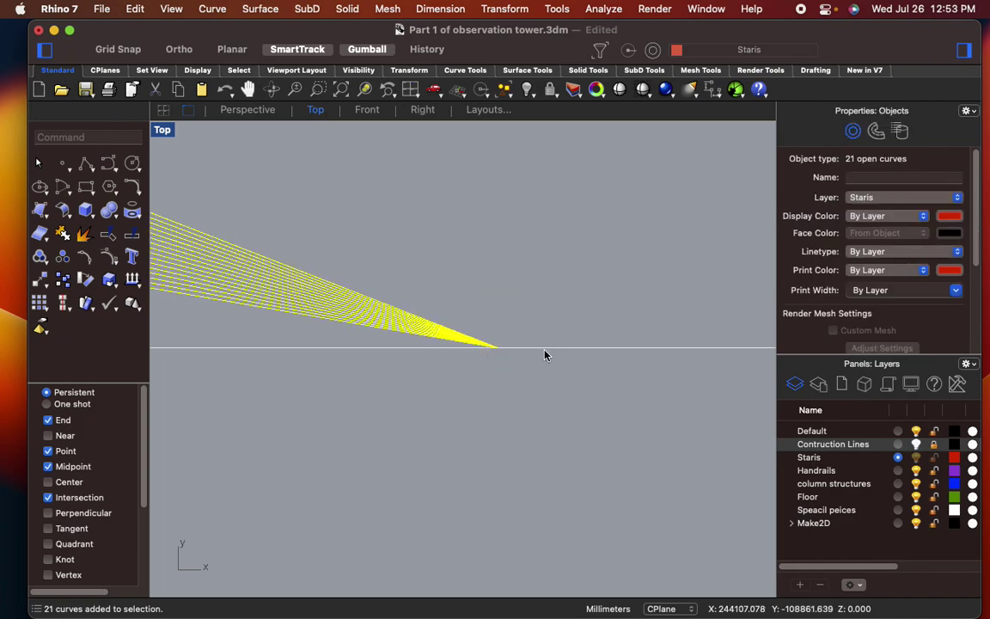
{"action": "left_click", "coordinate": [551, 347], "text": "super"}
{"action": "right_click", "coordinate": [524, 323]}
{"action": "scroll", "coordinate": [508, 349], "scroll_direction": "up", "scroll_amount": 6}
{"action": "left_click", "coordinate": [486, 343]}
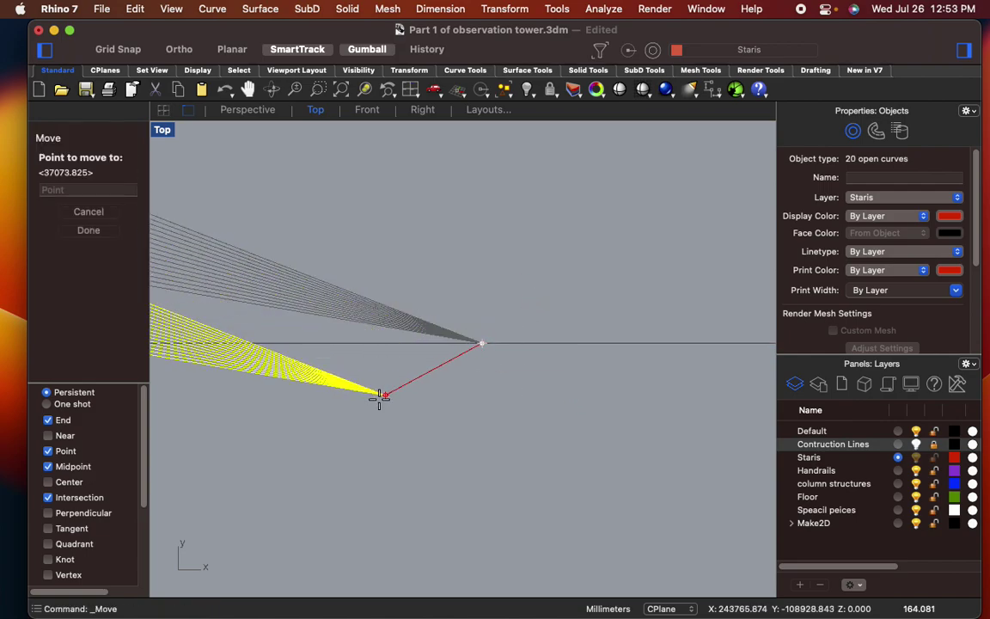
{"action": "scroll", "coordinate": [409, 347], "scroll_direction": "down", "scroll_amount": 2}
{"action": "right_click_drag", "start_coordinate": [313, 365], "coordinate": [522, 367]}
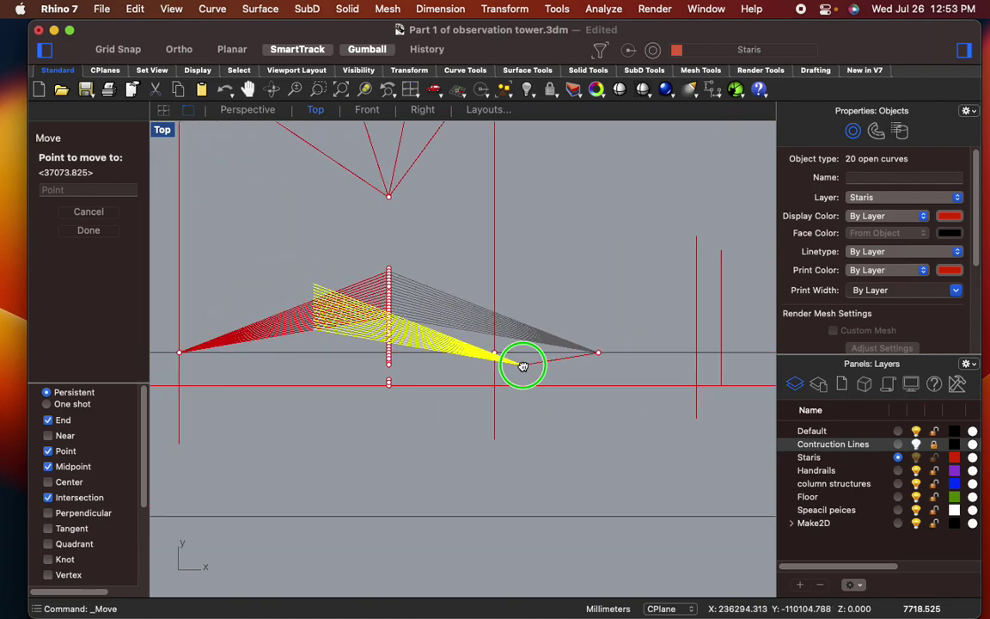
{"action": "key", "text": "Escape"}
- Place a point object where the mirrored stair lines converge on the horizon line
{"action": "scroll", "coordinate": [601, 334], "scroll_direction": "up", "scroll_amount": 10}
{"action": "scroll", "coordinate": [622, 360], "scroll_direction": "down", "scroll_amount": 3}
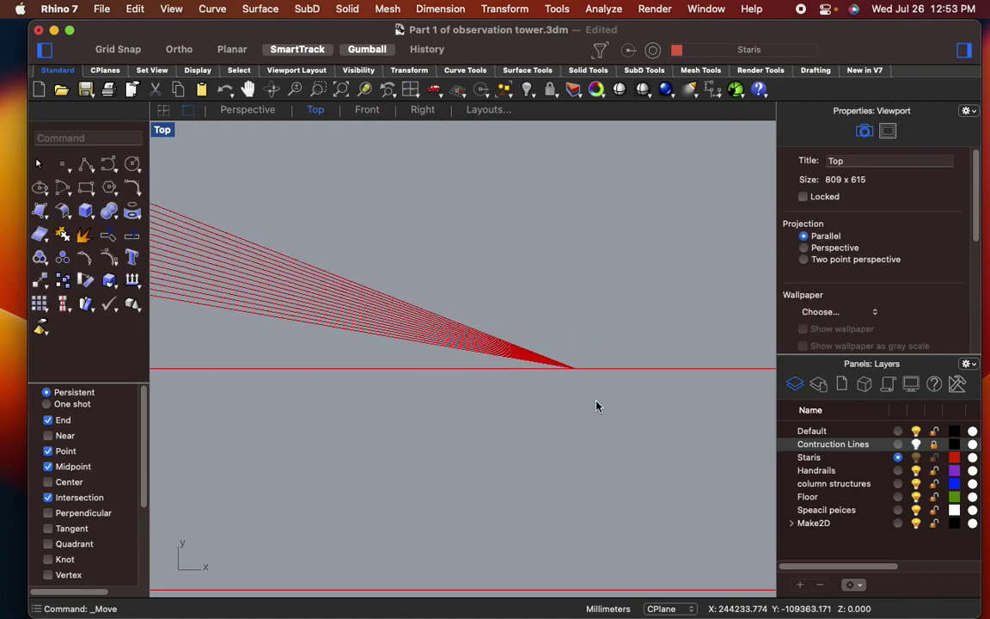
{"action": "type", "text": "point"}
{"action": "key", "text": "Return"}
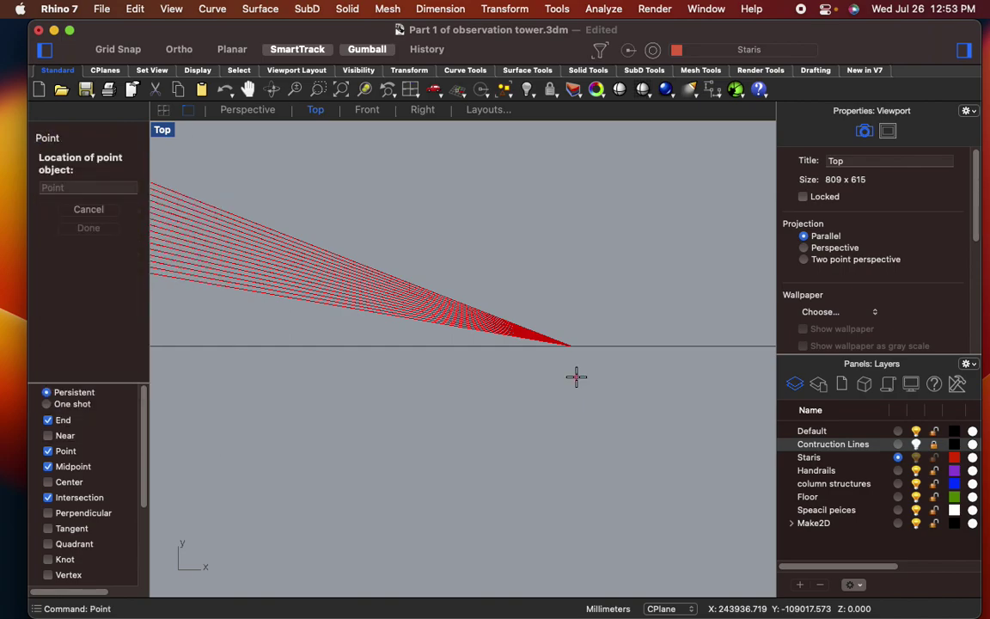
- Place a point where the mirrored fan of lines converges on the horizon line
{"action": "scroll", "coordinate": [576, 376], "scroll_direction": "up", "scroll_amount": 2}
{"action": "scroll", "coordinate": [585, 326], "scroll_direction": "down", "scroll_amount": 3}
{"action": "scroll", "coordinate": [533, 455], "scroll_direction": "left", "scroll_amount": 3}
{"action": "left_click", "coordinate": [483, 274]}
{"action": "scroll", "coordinate": [559, 227], "scroll_direction": "up", "scroll_amount": 3}
{"action": "scroll", "coordinate": [493, 343], "scroll_direction": "down", "scroll_amount": 2}
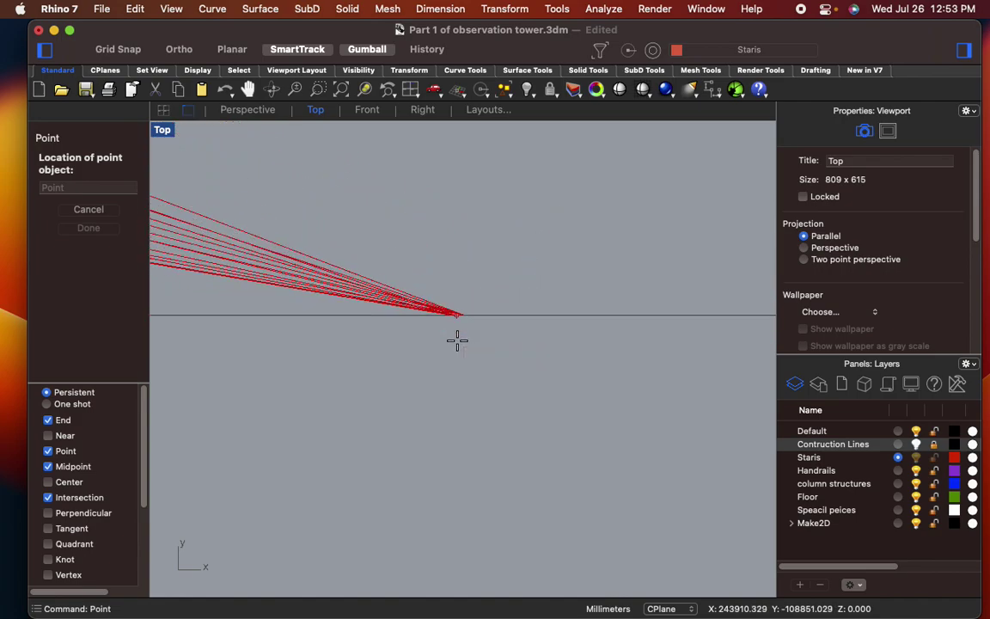
{"action": "scroll", "coordinate": [457, 340], "scroll_direction": "down", "scroll_amount": 5}
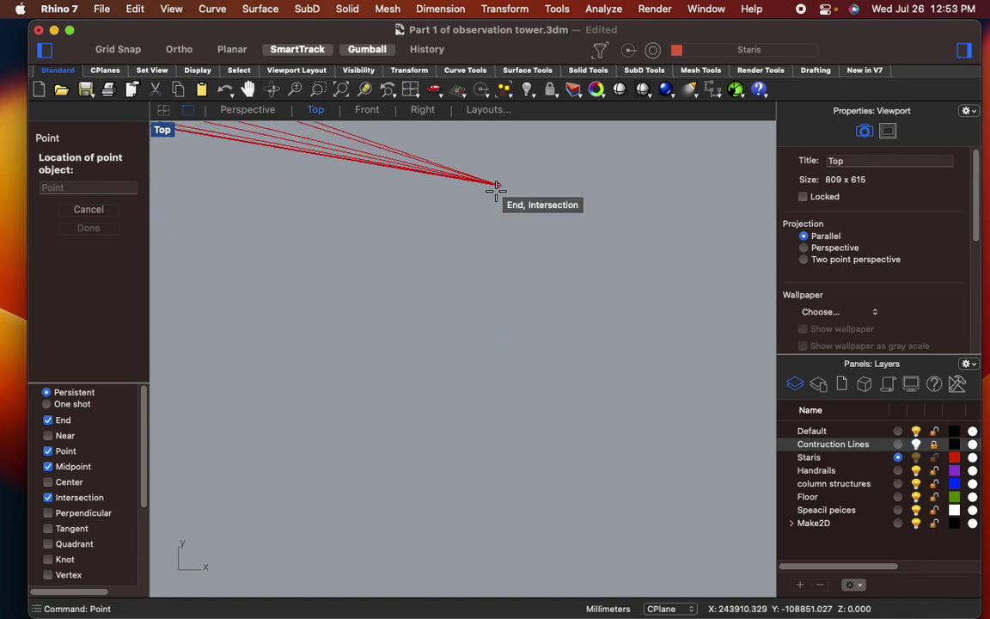
{"action": "left_click", "coordinate": [495, 189]}
- Examine the convergence of the mirrored lines at the placed point and their fit in the whole perspective drawing
{"action": "right_click_drag", "start_coordinate": [497, 204], "coordinate": [504, 296]}
{"action": "scroll", "coordinate": [456, 198], "scroll_direction": "up", "scroll_amount": 3}
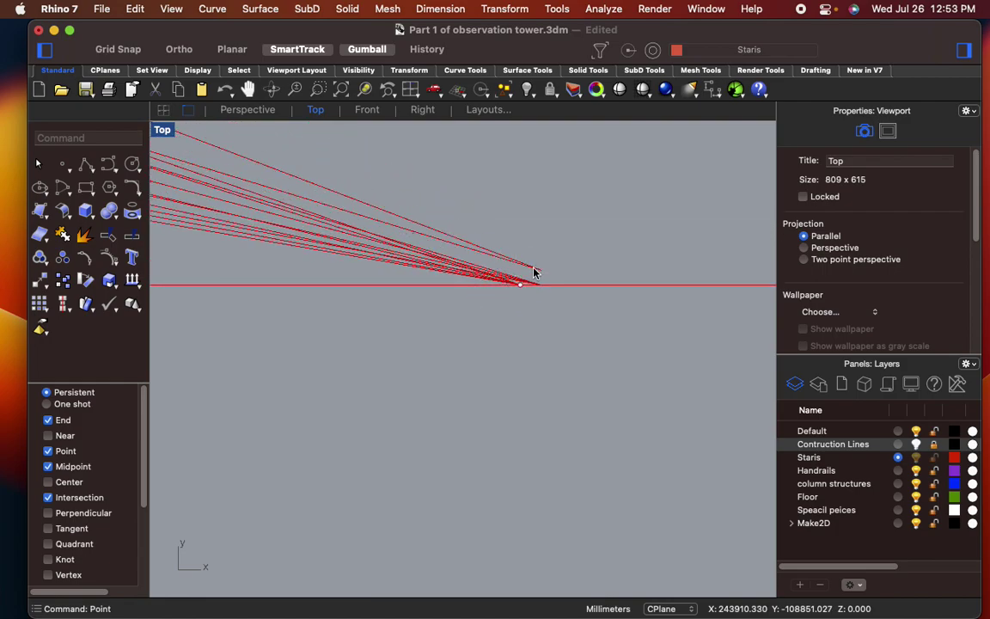
{"action": "scroll", "coordinate": [515, 280], "scroll_direction": "up", "scroll_amount": 5}
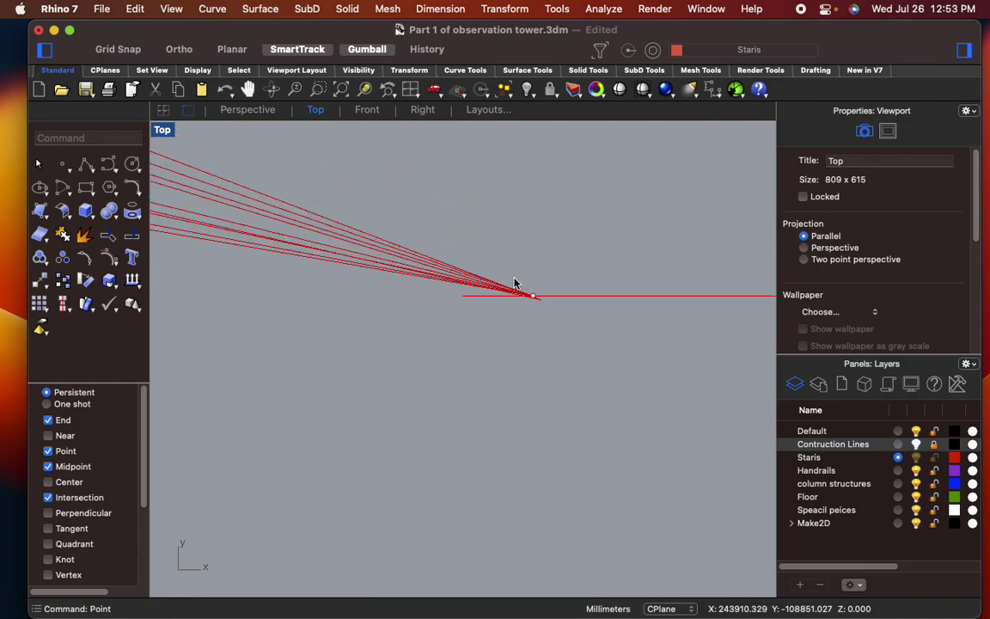
{"action": "scroll", "coordinate": [522, 308], "scroll_direction": "down", "scroll_amount": 5}
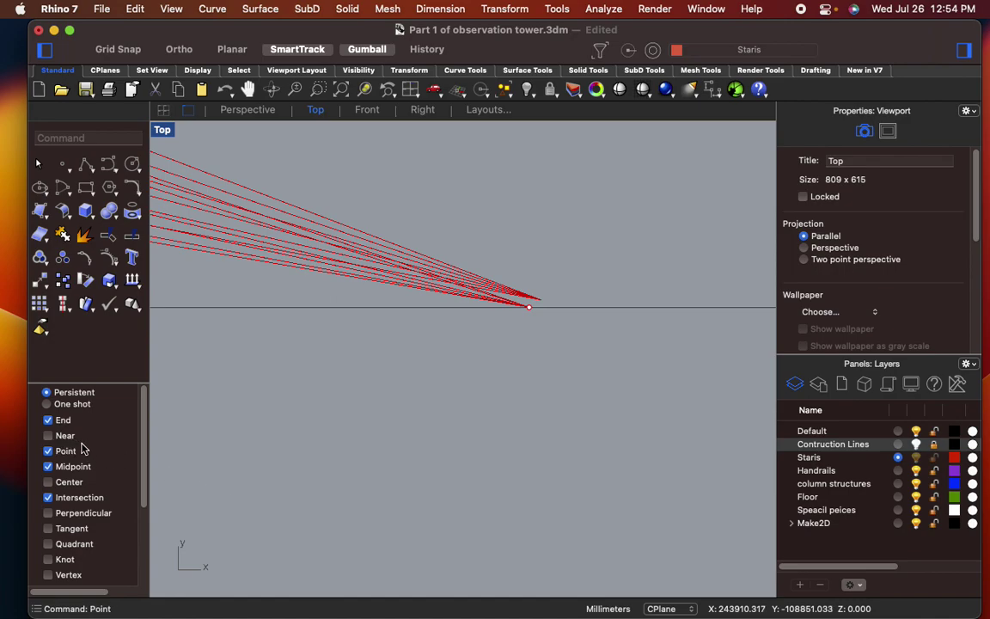
{"action": "scroll", "coordinate": [475, 280], "scroll_direction": "down", "scroll_amount": 10}
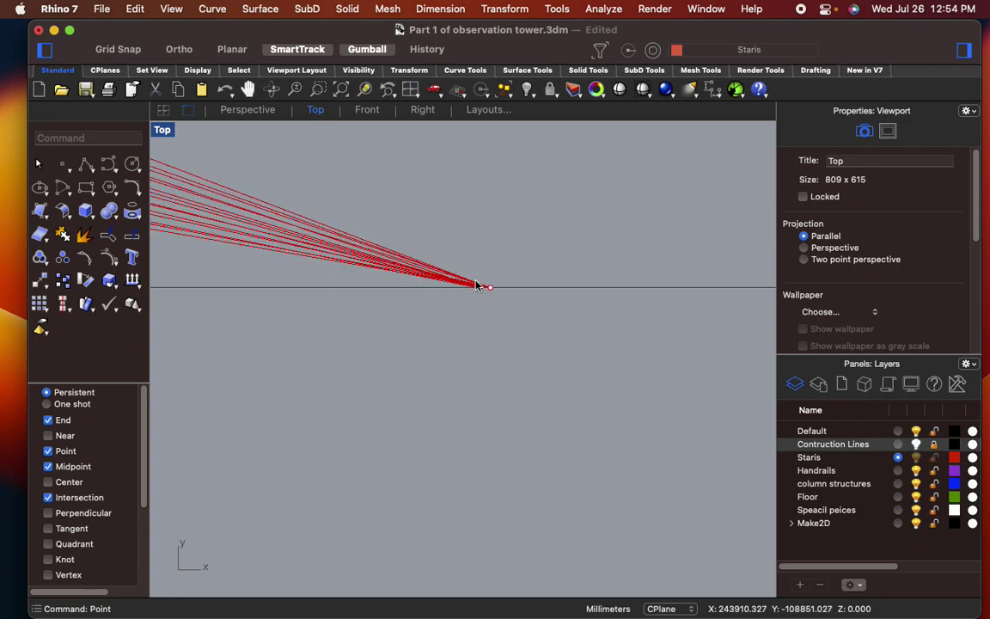
{"action": "scroll", "coordinate": [468, 299], "scroll_direction": "down", "scroll_amount": 5}
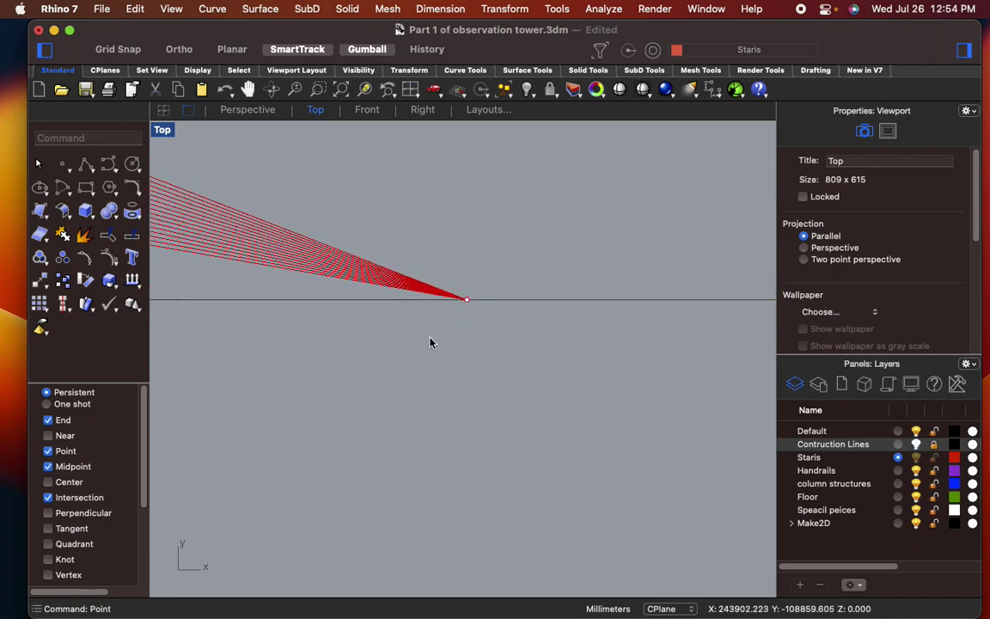
{"action": "scroll", "coordinate": [432, 342], "scroll_direction": "down", "scroll_amount": 10}
{"action": "right_click_drag", "start_coordinate": [420, 358], "coordinate": [509, 346]}
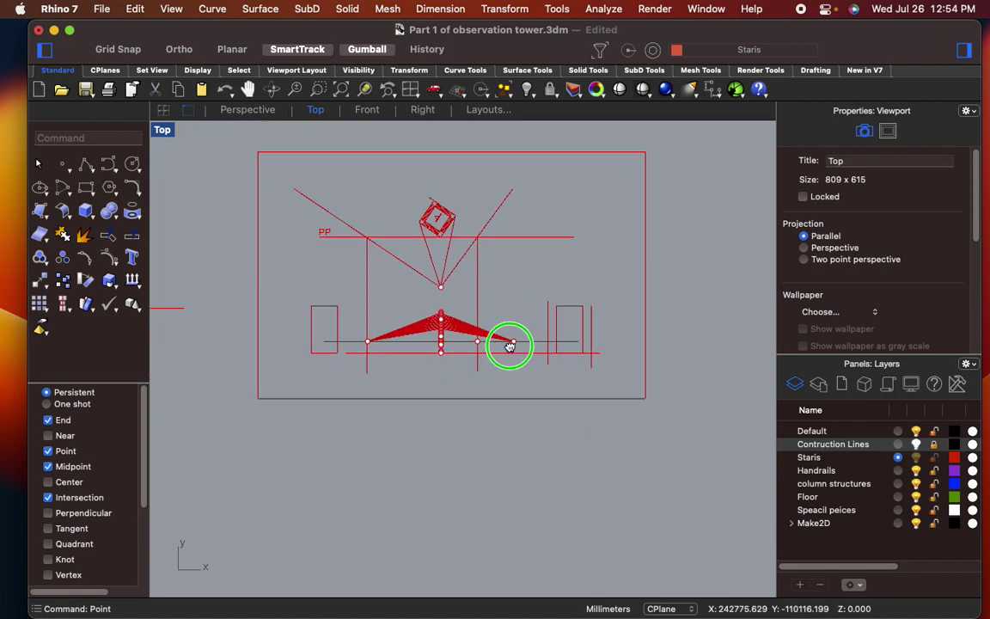
{"action": "scroll", "coordinate": [509, 345], "scroll_direction": "up", "scroll_amount": 8}
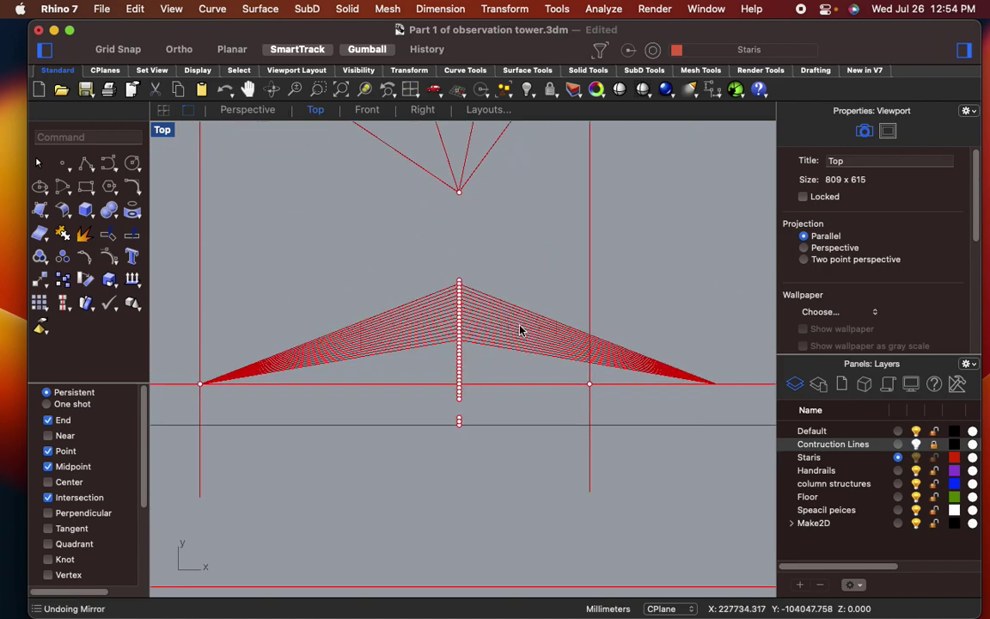
- Undo the mirrored fan of lines and turn on the Contruction Lines layer
{"action": "key", "text": "super+z"}
{"action": "scroll", "coordinate": [494, 335], "scroll_direction": "up", "scroll_amount": 4}
{"action": "right_click_drag", "start_coordinate": [488, 343], "coordinate": [582, 350]}
{"action": "left_click", "coordinate": [916, 443]}
{"action": "scroll", "coordinate": [546, 359], "scroll_direction": "down", "scroll_amount": 5}
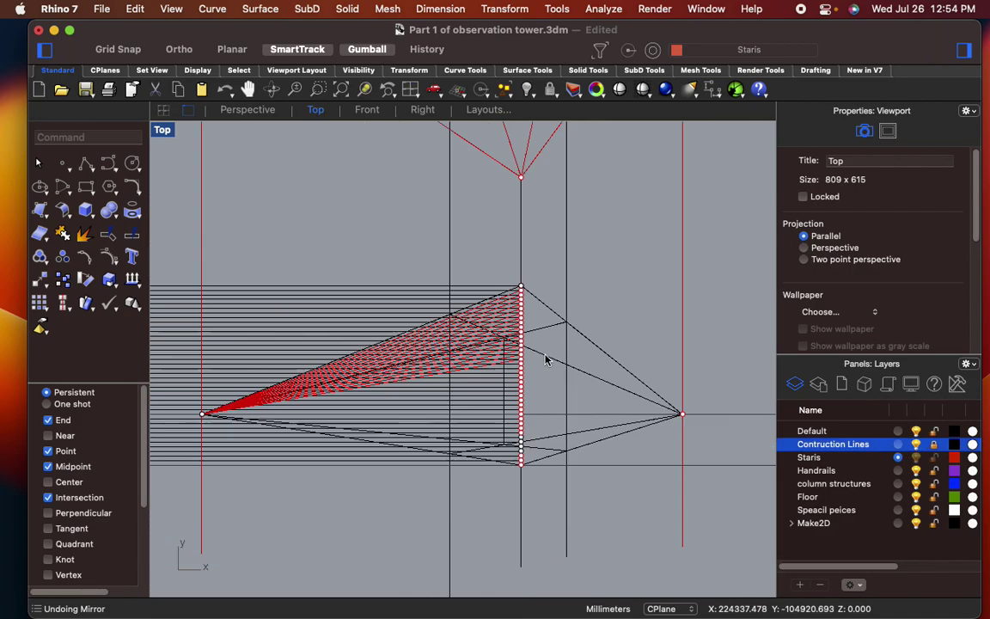
{"action": "scroll", "coordinate": [541, 352], "scroll_direction": "up", "scroll_amount": 2}
{"action": "right_click_drag", "start_coordinate": [531, 354], "coordinate": [586, 341]}
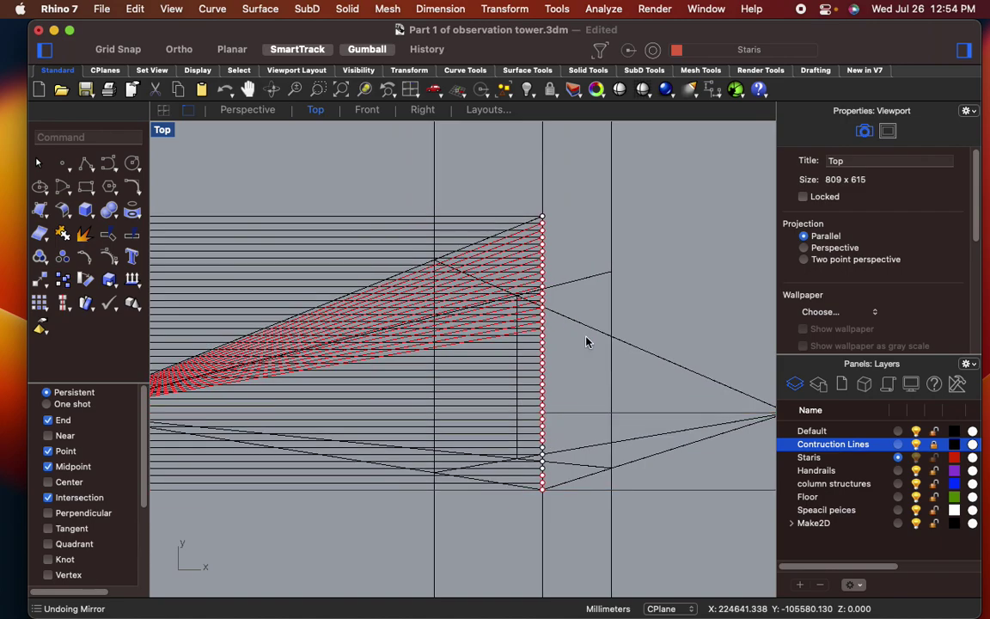
{"action": "scroll", "coordinate": [585, 342], "scroll_direction": "down", "scroll_amount": 3}
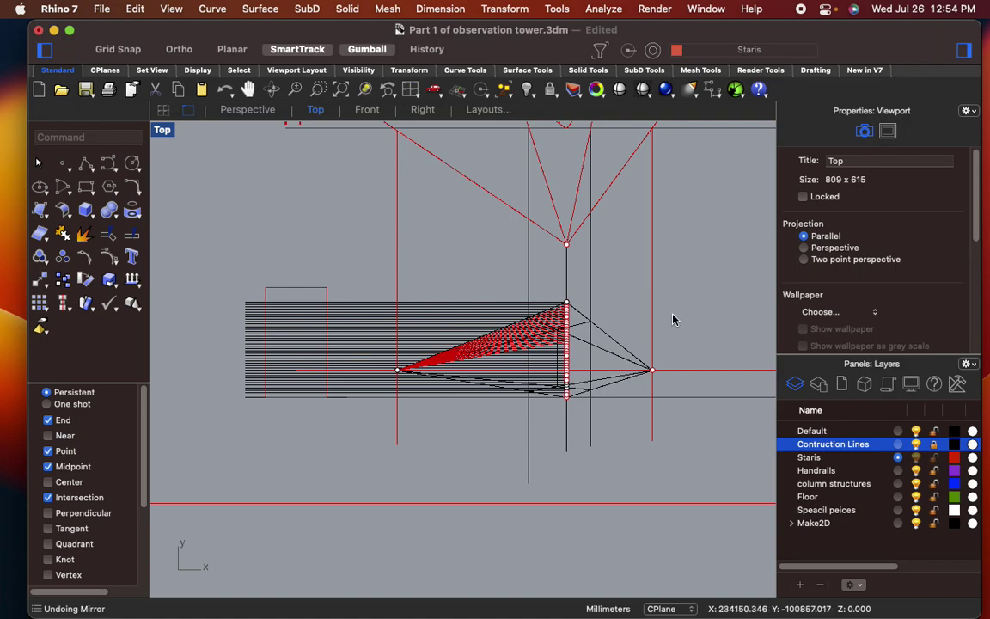
- Look over the perspective drawings and sheets to locate the original square stair plan
{"action": "scroll", "coordinate": [541, 319], "scroll_direction": "down", "scroll_amount": 8}
{"action": "right_click_drag", "start_coordinate": [541, 320], "coordinate": [494, 458]}
{"action": "scroll", "coordinate": [469, 325], "scroll_direction": "up", "scroll_amount": 6}
{"action": "scroll", "coordinate": [445, 314], "scroll_direction": "down", "scroll_amount": 5}
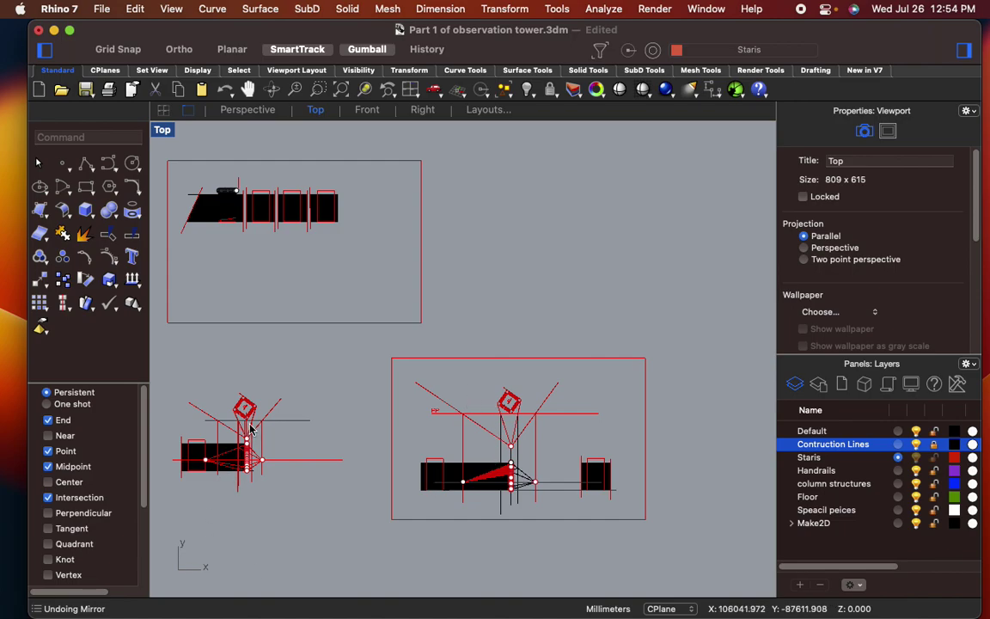
{"action": "scroll", "coordinate": [287, 281], "scroll_direction": "down", "scroll_amount": 3}
{"action": "right_click_drag", "start_coordinate": [287, 281], "coordinate": [365, 275]}
{"action": "scroll", "coordinate": [343, 250], "scroll_direction": "up", "scroll_amount": 8}
{"action": "scroll", "coordinate": [367, 256], "scroll_direction": "down", "scroll_amount": 5}
{"action": "right_click_drag", "start_coordinate": [429, 326], "coordinate": [605, 329]}
{"action": "scroll", "coordinate": [443, 356], "scroll_direction": "up", "scroll_amount": 6}
{"action": "scroll", "coordinate": [437, 335], "scroll_direction": "down", "scroll_amount": 8}
{"action": "scroll", "coordinate": [398, 250], "scroll_direction": "up", "scroll_amount": 10}
{"action": "scroll", "coordinate": [319, 212], "scroll_direction": "up", "scroll_amount": 5}
- Copy the square stair plan from the lower titled sheet to the empty area right of the perspective sheet
{"action": "mouse_move", "coordinate": [321, 212]}
{"action": "left_mouse_down"}
{"action": "mouse_move", "coordinate": [649, 541]}
{"action": "mouse_move", "coordinate": [620, 539]}
{"action": "left_mouse_up"}
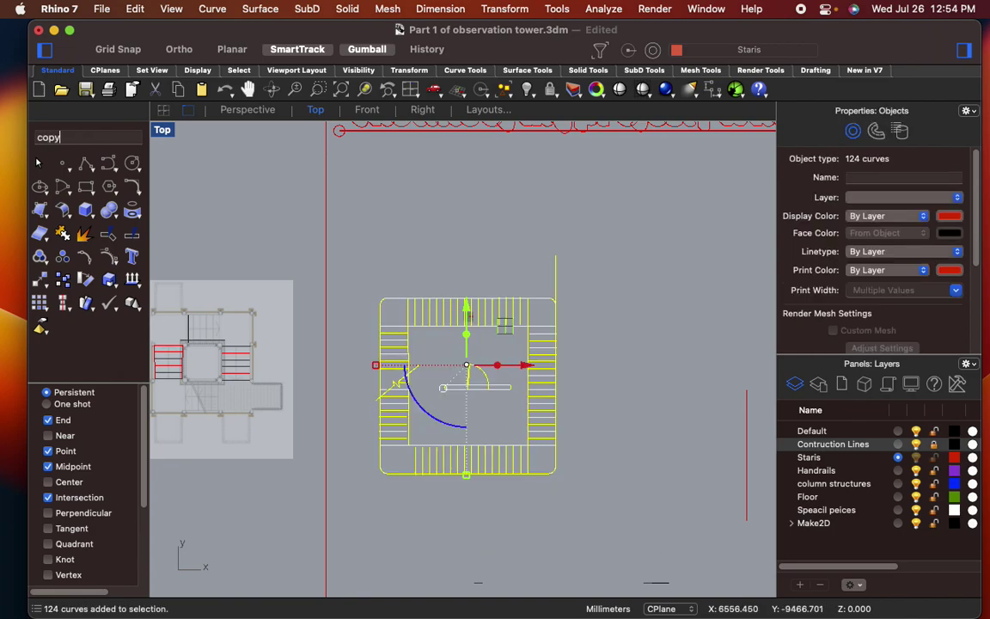
{"action": "key", "text": "Return"}
{"action": "left_click", "coordinate": [497, 431]}
{"action": "scroll", "coordinate": [486, 411], "scroll_direction": "down", "scroll_amount": 8}
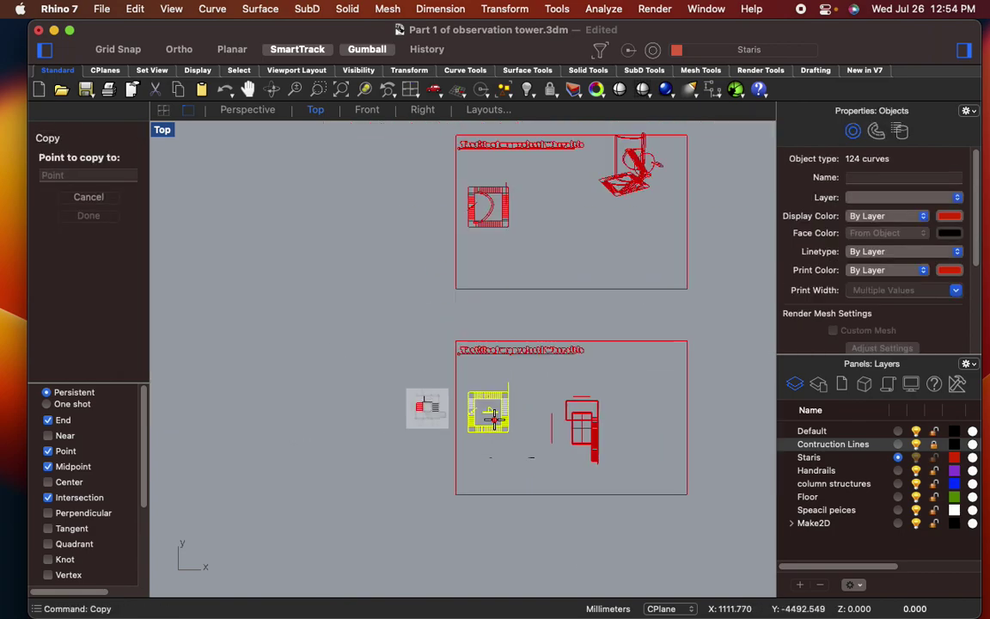
{"action": "right_click_drag", "start_coordinate": [557, 445], "coordinate": [327, 317]}
{"action": "scroll", "coordinate": [510, 343], "scroll_direction": "down", "scroll_amount": 8}
{"action": "right_click_drag", "start_coordinate": [610, 371], "coordinate": [491, 375]}
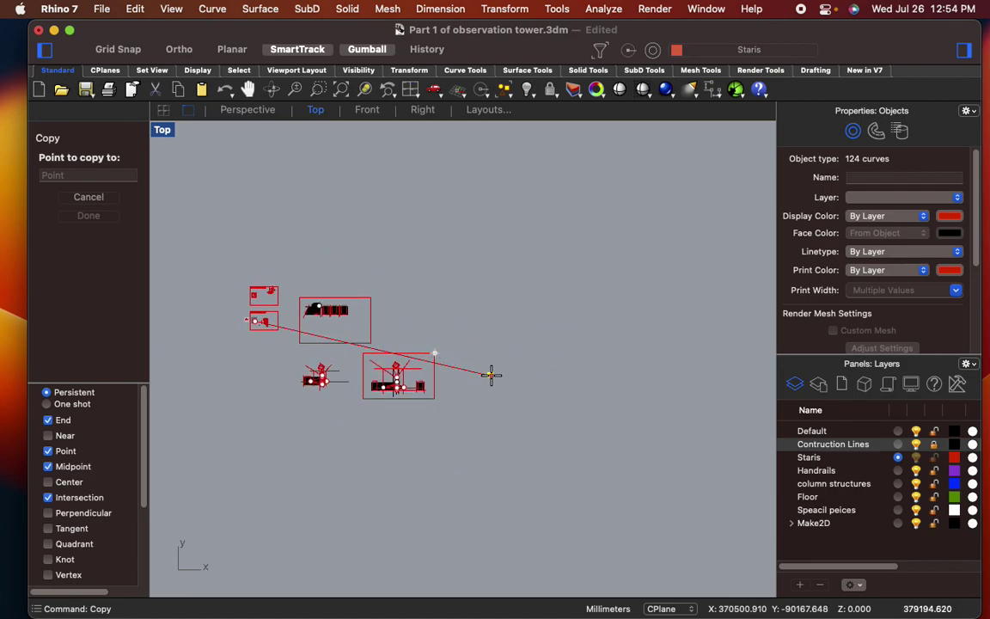
{"action": "scroll", "coordinate": [491, 376], "scroll_direction": "up", "scroll_amount": 12}
{"action": "key", "text": "shift"}
{"action": "left_click", "coordinate": [460, 328]}
{"action": "right_click_drag", "start_coordinate": [459, 328], "coordinate": [544, 318]}
{"action": "key", "text": "Escape"}
- Copy the perspective sheet's rectangular border horizontally so that it frames the copied stair plan
{"action": "left_click", "coordinate": [376, 349]}
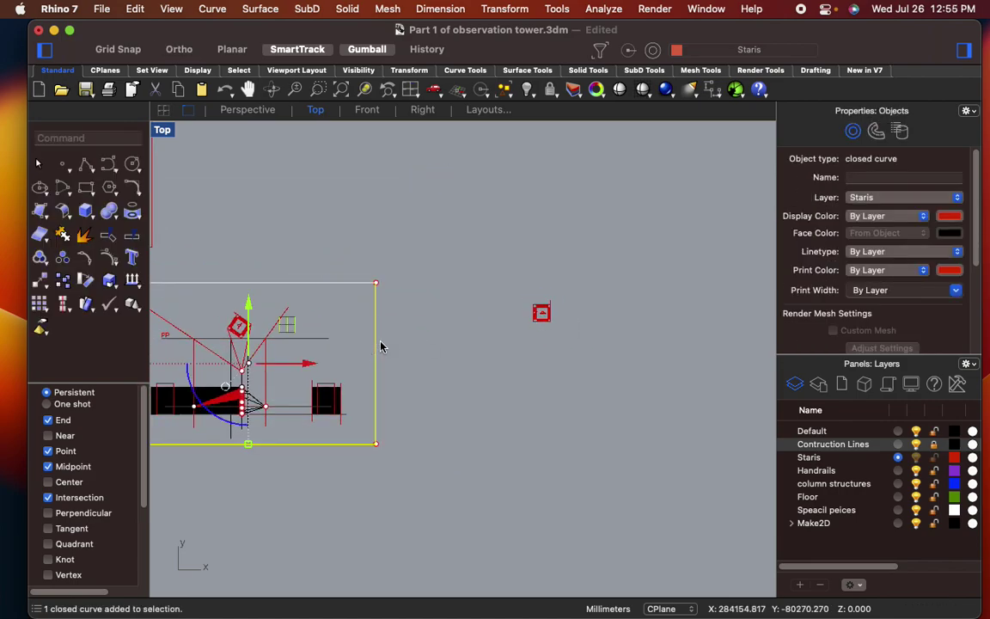
{"action": "key", "text": "Return"}
{"action": "left_click", "coordinate": [404, 459]}
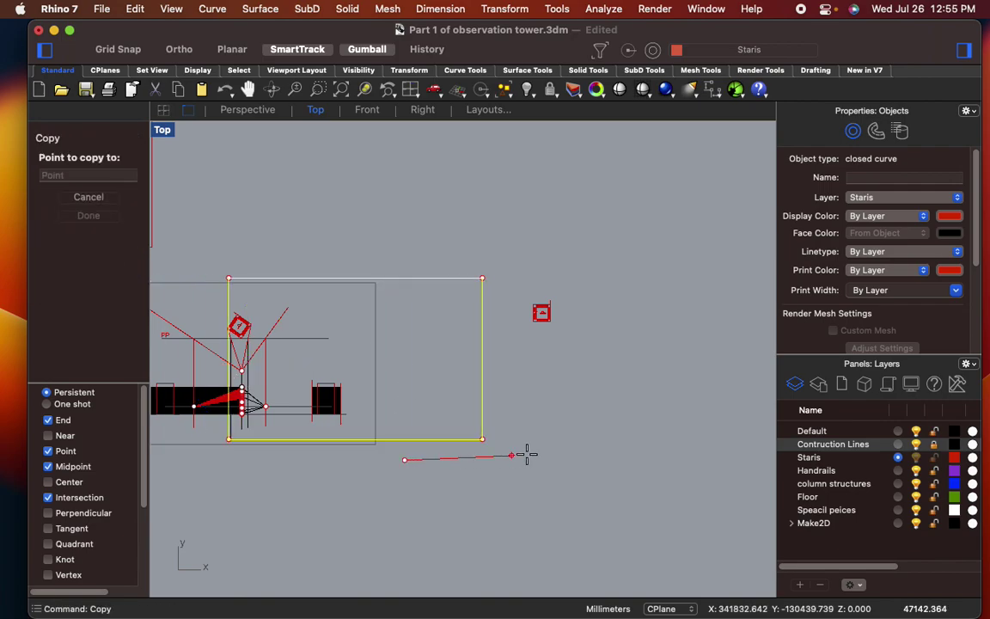
{"action": "left_click", "coordinate": [697, 458]}
{"action": "key", "text": "Return"}
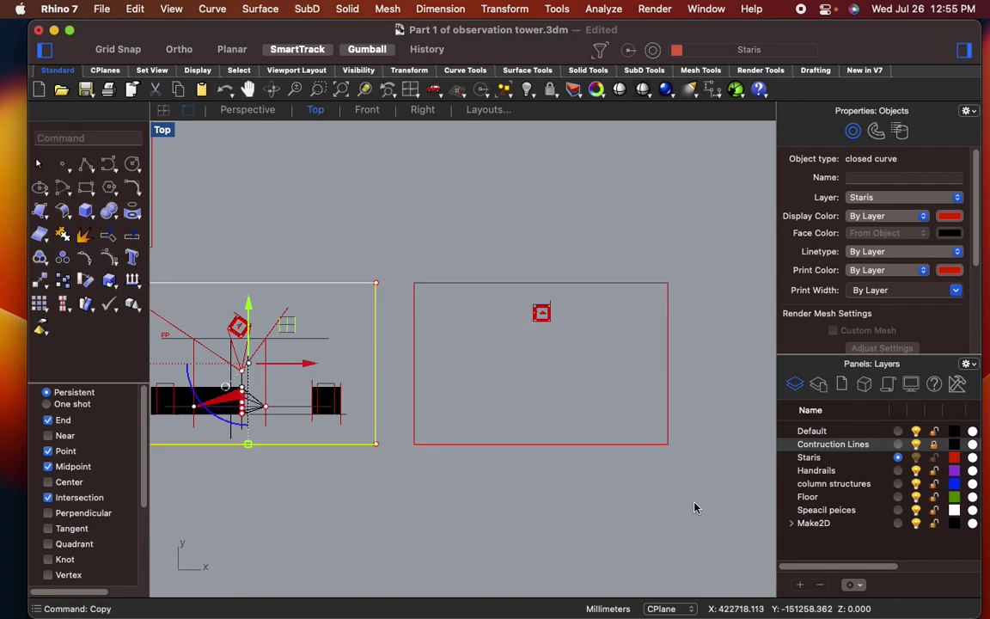
{"action": "left_click", "coordinate": [670, 512]}
{"action": "right_click_drag", "start_coordinate": [495, 481], "coordinate": [711, 451]}
{"action": "scroll", "coordinate": [455, 395], "scroll_direction": "up", "scroll_amount": 8}
{"action": "scroll", "coordinate": [464, 392], "scroll_direction": "up", "scroll_amount": 2}
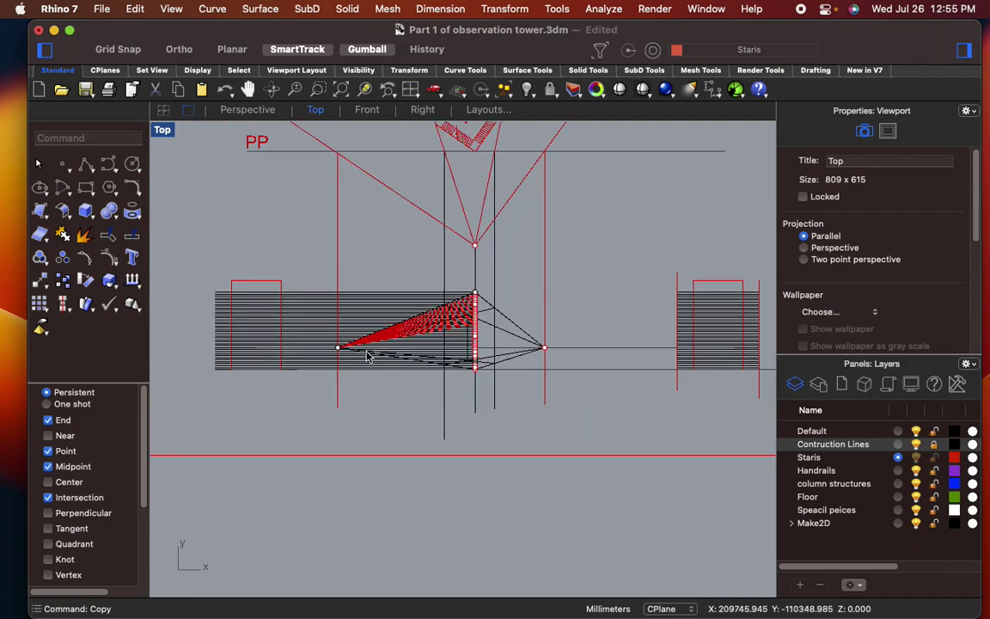
{"action": "right_click_drag", "start_coordinate": [241, 311], "coordinate": [403, 347]}
{"action": "left_click_drag", "start_coordinate": [393, 352], "coordinate": [464, 432]}
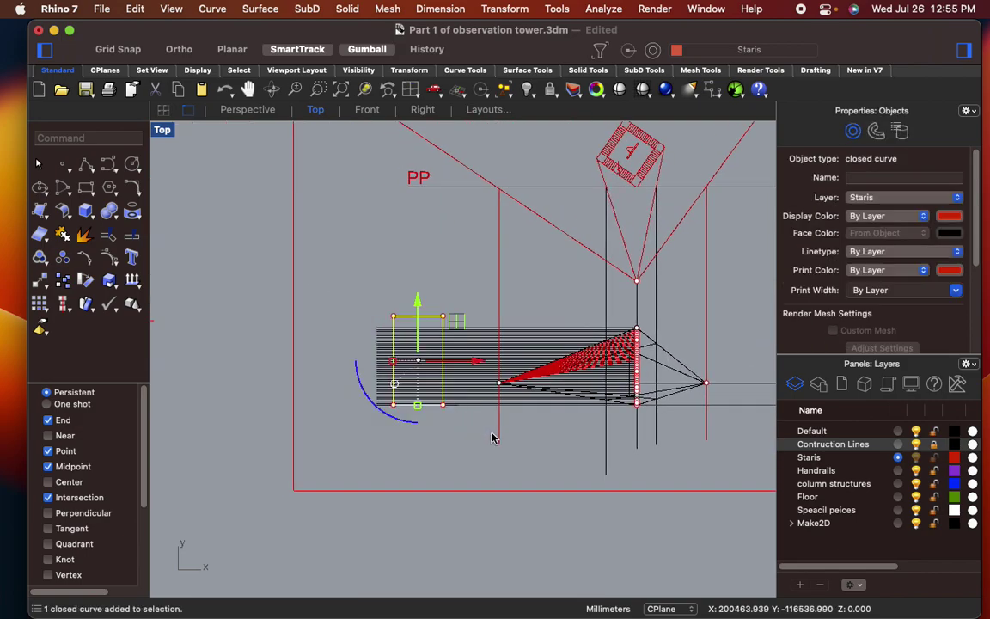
{"action": "scroll", "coordinate": [495, 430], "scroll_direction": "down", "scroll_amount": 8}
{"action": "mouse_move", "coordinate": [516, 428]}
{"action": "right_mouse_down"}
{"action": "mouse_move", "coordinate": [482, 420]}
{"action": "mouse_move", "coordinate": [506, 418]}
{"action": "right_mouse_up"}
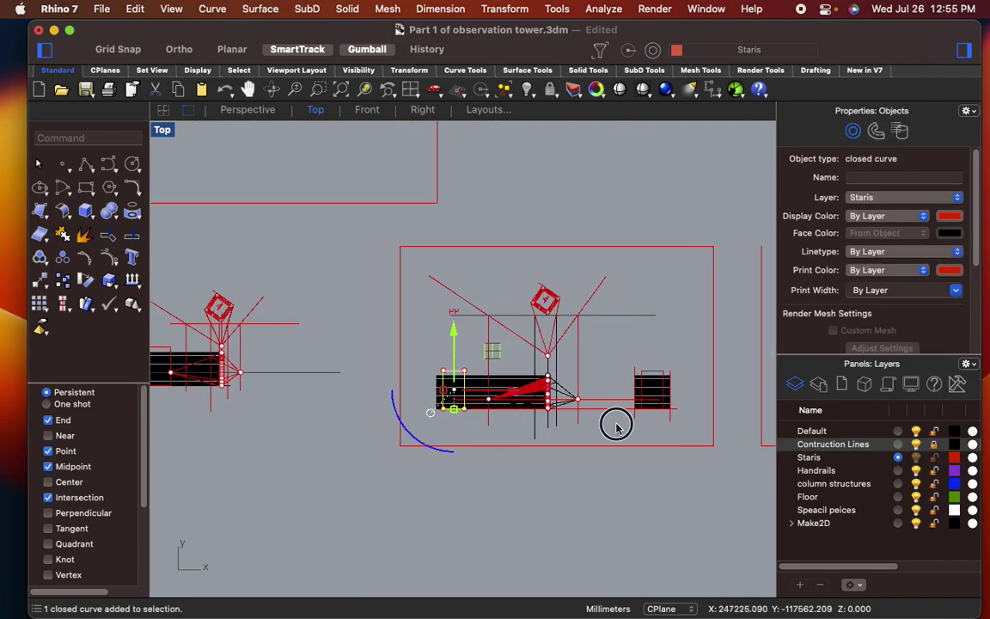
{"action": "left_click", "coordinate": [620, 426]}
{"action": "scroll", "coordinate": [662, 413], "scroll_direction": "up", "scroll_amount": 8}
{"action": "left_click_drag", "start_coordinate": [569, 277], "coordinate": [730, 440]}
{"action": "scroll", "coordinate": [703, 435], "scroll_direction": "down", "scroll_amount": 3}
{"action": "scroll", "coordinate": [421, 430], "scroll_direction": "right", "scroll_amount": 5}
{"action": "scroll", "coordinate": [417, 374], "scroll_direction": "up", "scroll_amount": 8}
{"action": "left_click", "coordinate": [391, 277]}
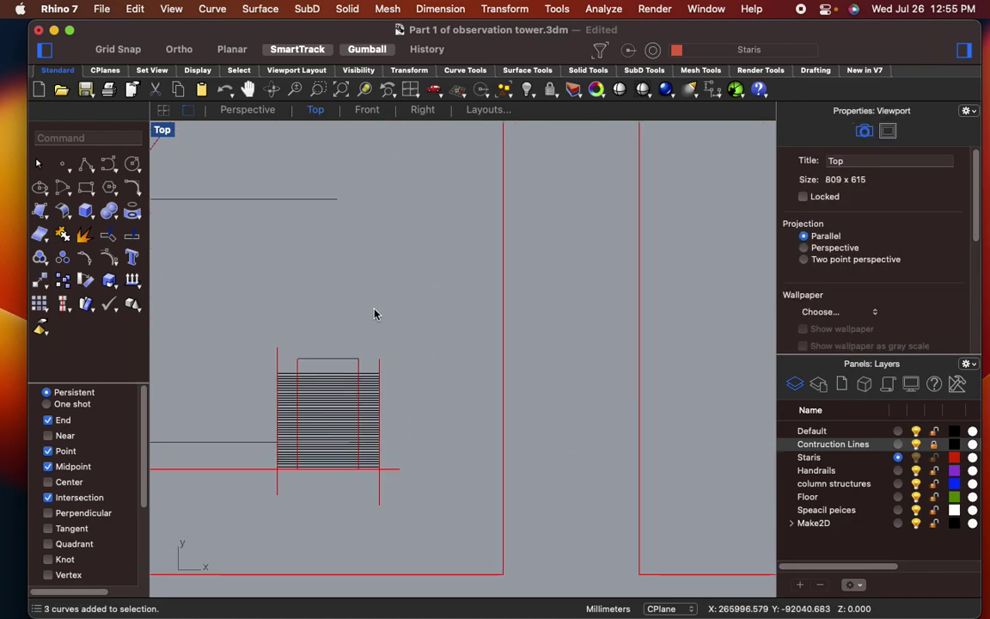
- Unlock the Contruction Lines layer and copy the left elevation outline with its horizontal guide lines straight across into the new sheet
{"action": "scroll", "coordinate": [365, 323], "scroll_direction": "down", "scroll_amount": 9}
{"action": "right_click_drag", "start_coordinate": [362, 327], "coordinate": [519, 324]}
{"action": "scroll", "coordinate": [391, 349], "scroll_direction": "up", "scroll_amount": 5}
{"action": "left_click_drag", "start_coordinate": [168, 204], "coordinate": [437, 486]}
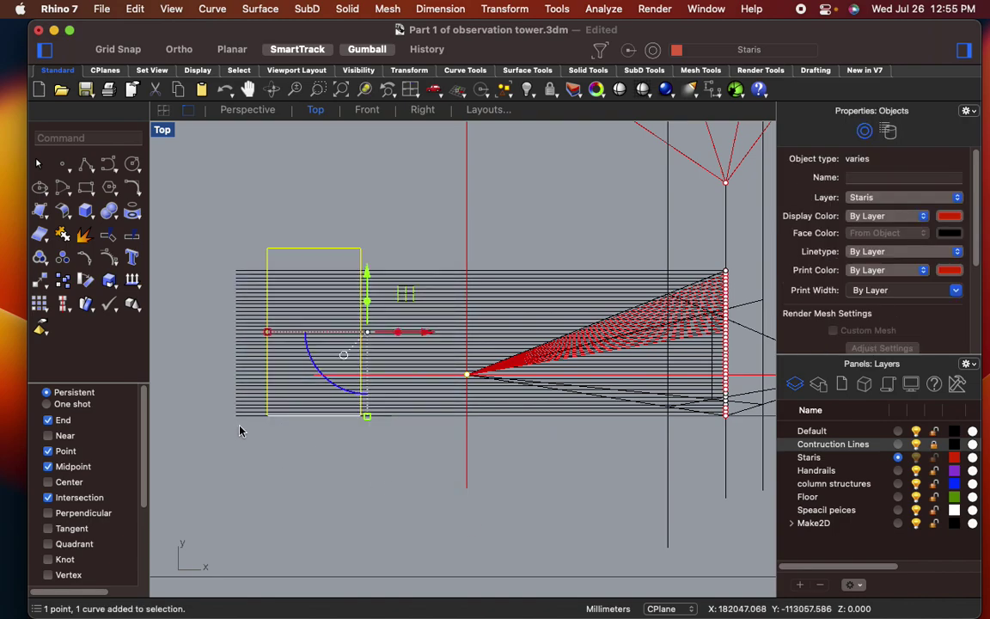
{"action": "left_click", "coordinate": [934, 447]}
{"action": "left_click_drag", "start_coordinate": [284, 451], "coordinate": [208, 222]}
{"action": "type", "text": "copy"}
{"action": "key", "text": "Return"}
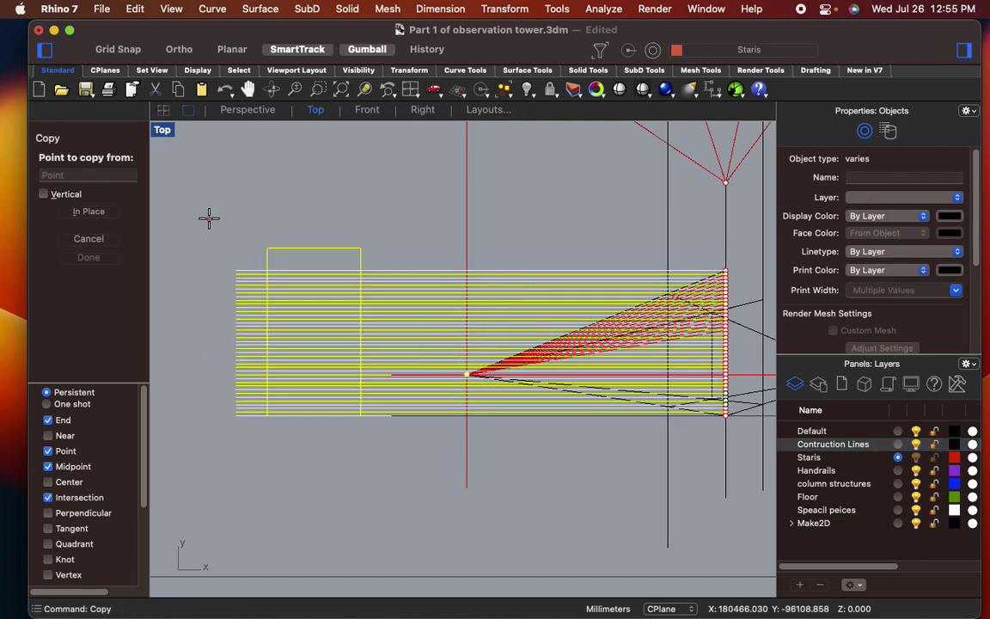
{"action": "left_click", "coordinate": [352, 461]}
{"action": "scroll", "coordinate": [356, 461], "scroll_direction": "down", "scroll_amount": 8}
{"action": "right_click_drag", "start_coordinate": [422, 472], "coordinate": [124, 446]}
{"action": "scroll", "coordinate": [485, 408], "scroll_direction": "down", "scroll_amount": 8}
{"action": "right_click_drag", "start_coordinate": [612, 418], "coordinate": [491, 438]}
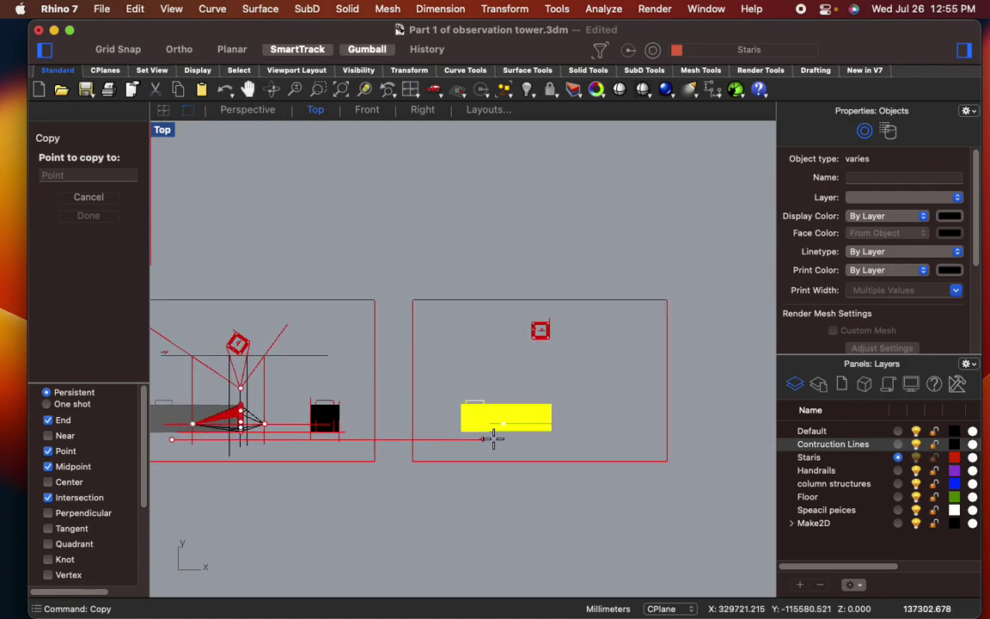
{"action": "scroll", "coordinate": [490, 437], "scroll_direction": "up", "scroll_amount": 6}
{"action": "key", "text": "shift"}
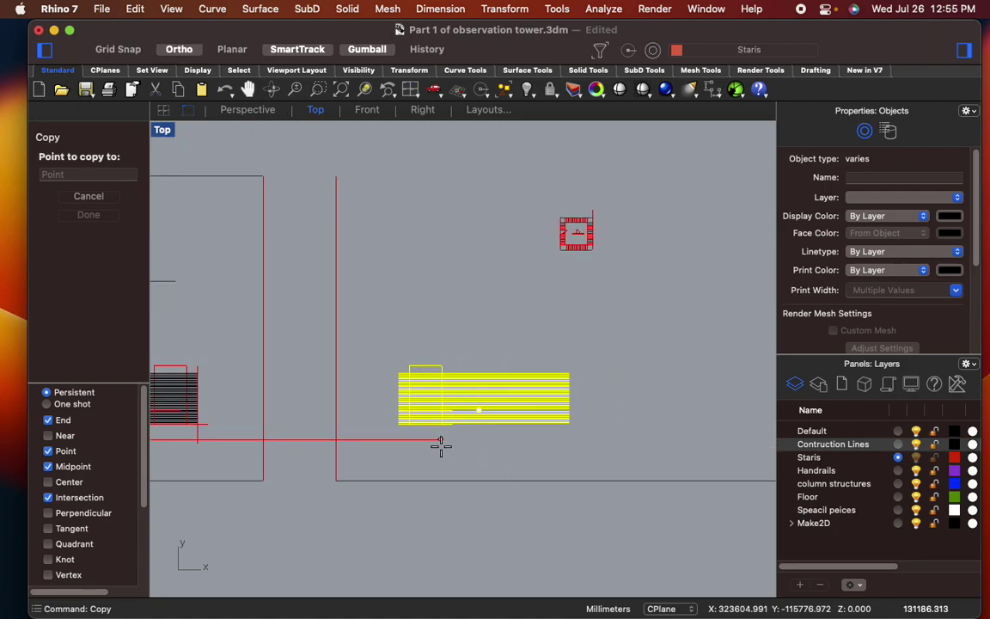
{"action": "left_click", "coordinate": [443, 444], "text": "shift"}
{"action": "key", "text": "Escape"}
{"action": "scroll", "coordinate": [569, 402], "scroll_direction": "down", "scroll_amount": 8}
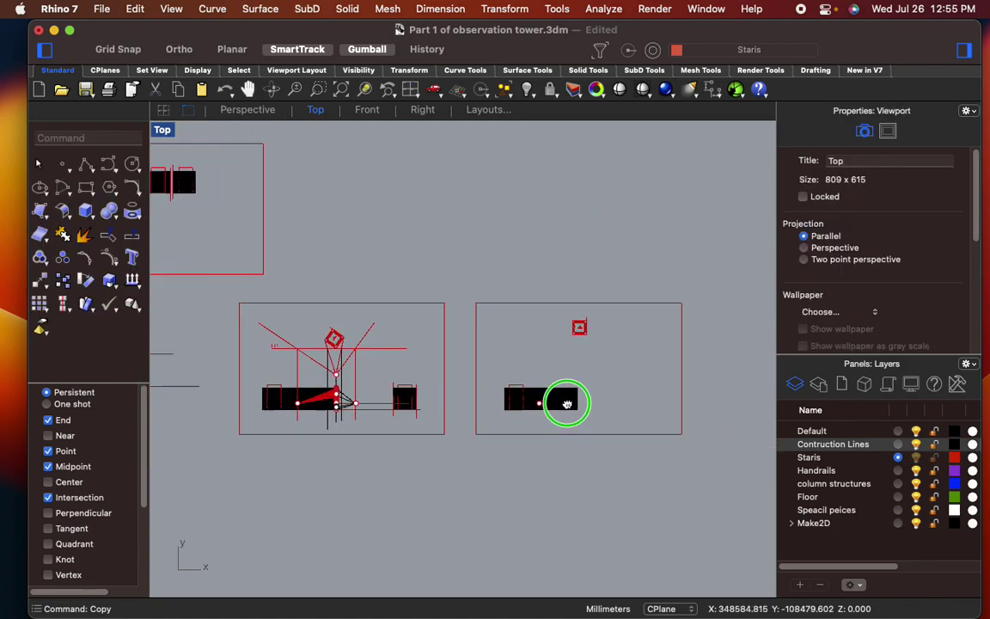
{"action": "scroll", "coordinate": [566, 367], "scroll_direction": "up", "scroll_amount": 6}
{"action": "type", "text": "line"}
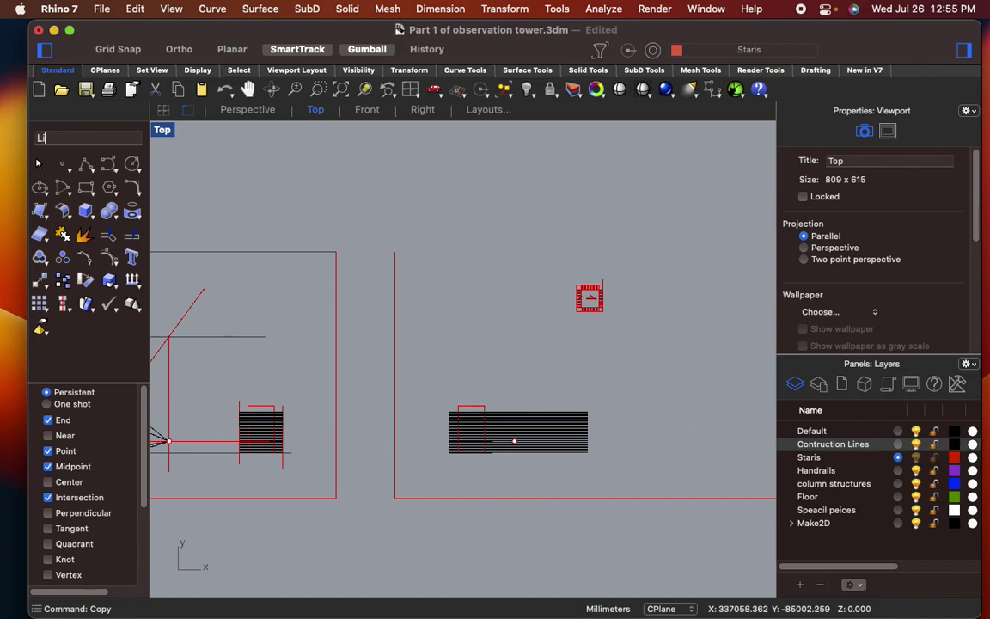
{"action": "key", "text": "Return"}
{"action": "scroll", "coordinate": [627, 312], "scroll_direction": "up", "scroll_amount": 5}
{"action": "scroll", "coordinate": [627, 312], "scroll_direction": "down", "scroll_amount": 3}
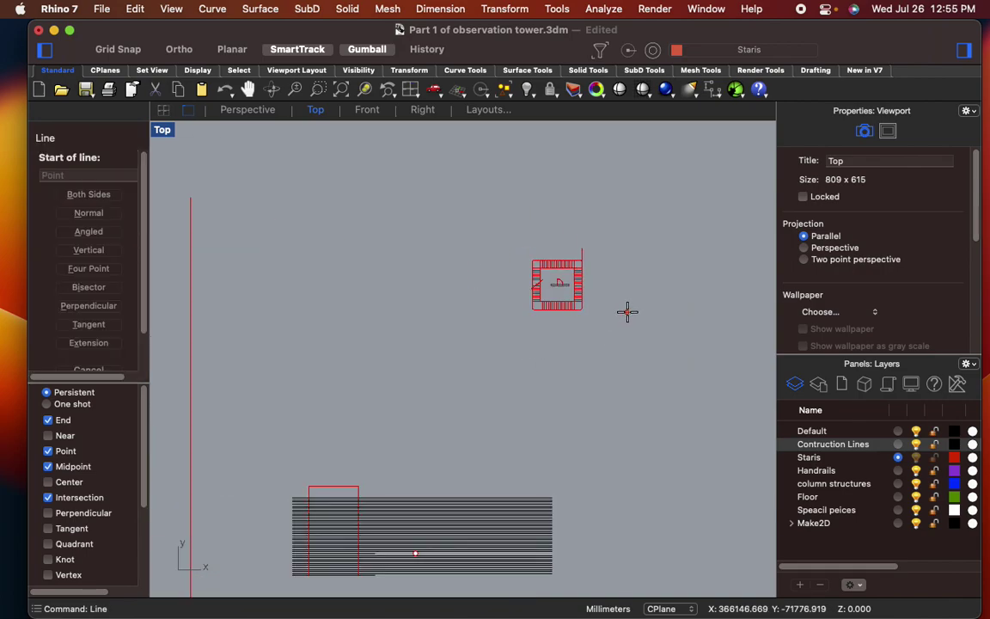
{"action": "key", "text": "Escape"}
- Rotate the copied stair plan into a diamond orientation with one corner pointing down
{"action": "left_click_drag", "start_coordinate": [476, 221], "coordinate": [633, 354]}
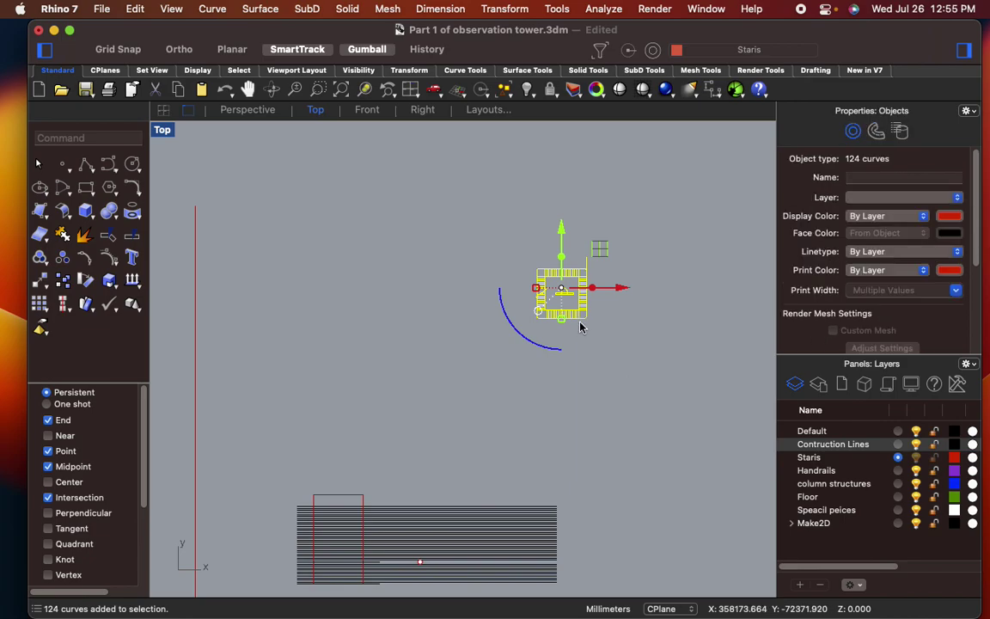
{"action": "scroll", "coordinate": [581, 326], "scroll_direction": "up", "scroll_amount": 6}
{"action": "left_click_drag", "start_coordinate": [520, 313], "coordinate": [494, 283]}
{"action": "key", "text": "Escape"}
- Draw a vertical line from the rotated plan's lowest corner down past the new sheet's lower border
{"action": "scroll", "coordinate": [481, 415], "scroll_direction": "down", "scroll_amount": 2}
{"action": "scroll", "coordinate": [481, 414], "scroll_direction": "down", "scroll_amount": 2}
{"action": "right_click_drag", "start_coordinate": [481, 415], "coordinate": [554, 378]}
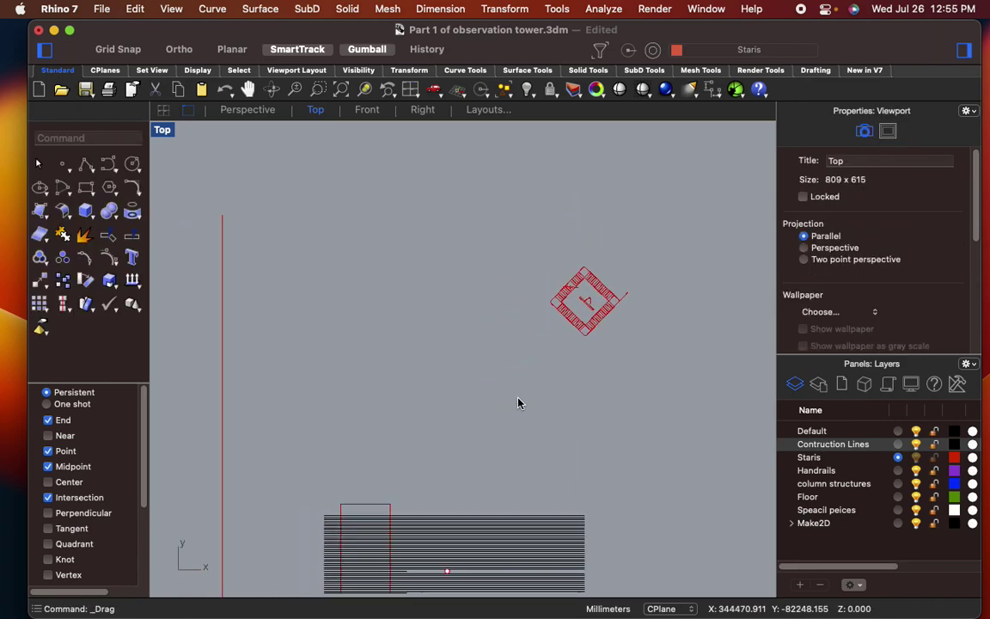
{"action": "type", "text": "lin"}
{"action": "key", "text": "Return"}
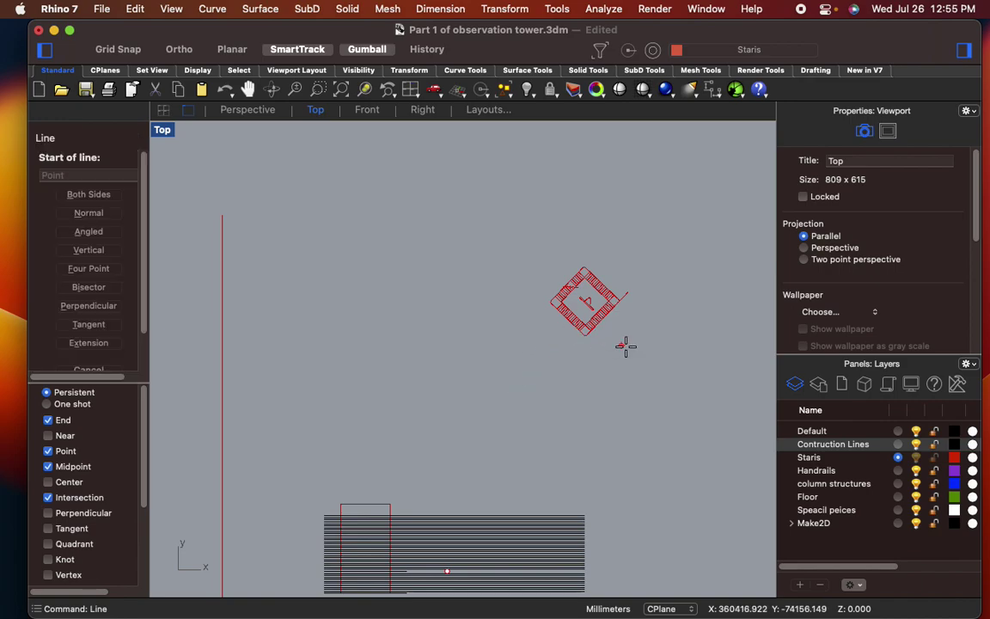
{"action": "scroll", "coordinate": [601, 335], "scroll_direction": "up", "scroll_amount": 3}
{"action": "scroll", "coordinate": [486, 309], "scroll_direction": "up", "scroll_amount": 2}
{"action": "scroll", "coordinate": [486, 306], "scroll_direction": "down", "scroll_amount": 1}
{"action": "left_click", "coordinate": [484, 296]}
{"action": "scroll", "coordinate": [481, 314], "scroll_direction": "down", "scroll_amount": 5}
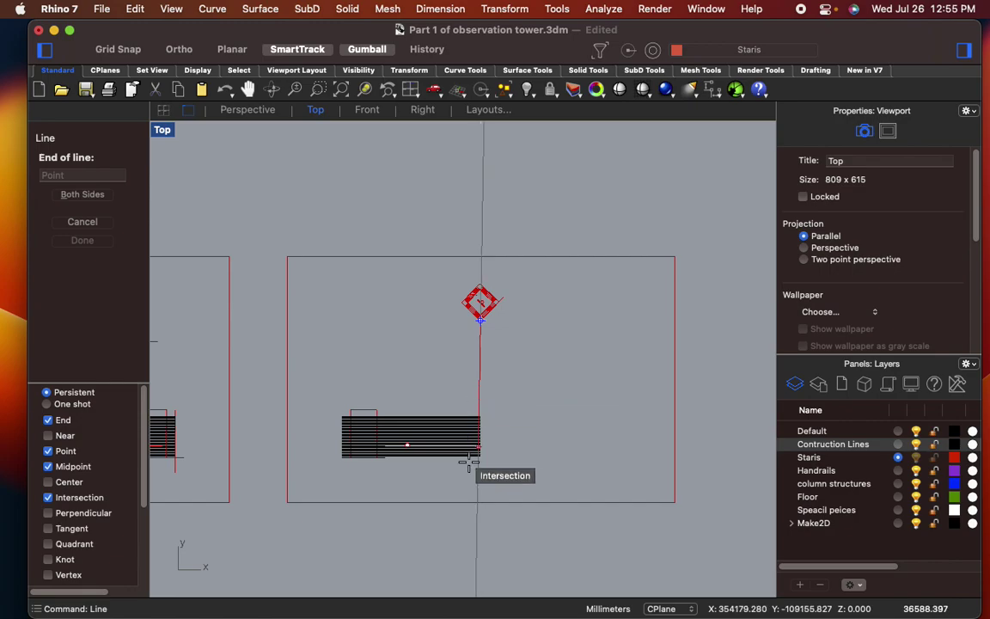
{"action": "left_click", "coordinate": [478, 543]}
{"action": "scroll", "coordinate": [501, 508], "scroll_direction": "down", "scroll_amount": 4}
{"action": "right_click_drag", "start_coordinate": [511, 483], "coordinate": [546, 446]}
{"action": "scroll", "coordinate": [516, 404], "scroll_direction": "up", "scroll_amount": 12}
{"action": "right_click_drag", "start_coordinate": [524, 398], "coordinate": [525, 366]}
{"action": "scroll", "coordinate": [539, 412], "scroll_direction": "up", "scroll_amount": 3}
{"action": "scroll", "coordinate": [544, 387], "scroll_direction": "down", "scroll_amount": 6}
{"action": "scroll", "coordinate": [552, 318], "scroll_direction": "up", "scroll_amount": 5}
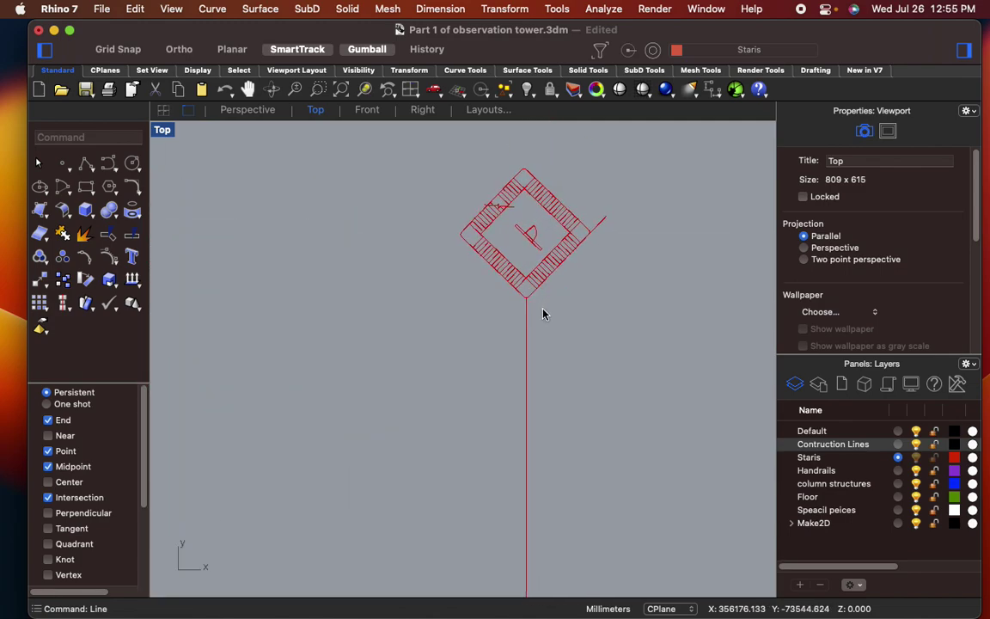
- Draw a long horizontal line level with the rotated plan's lowest corner, extending to both sides within the sheet border
{"action": "key", "text": "Return"}
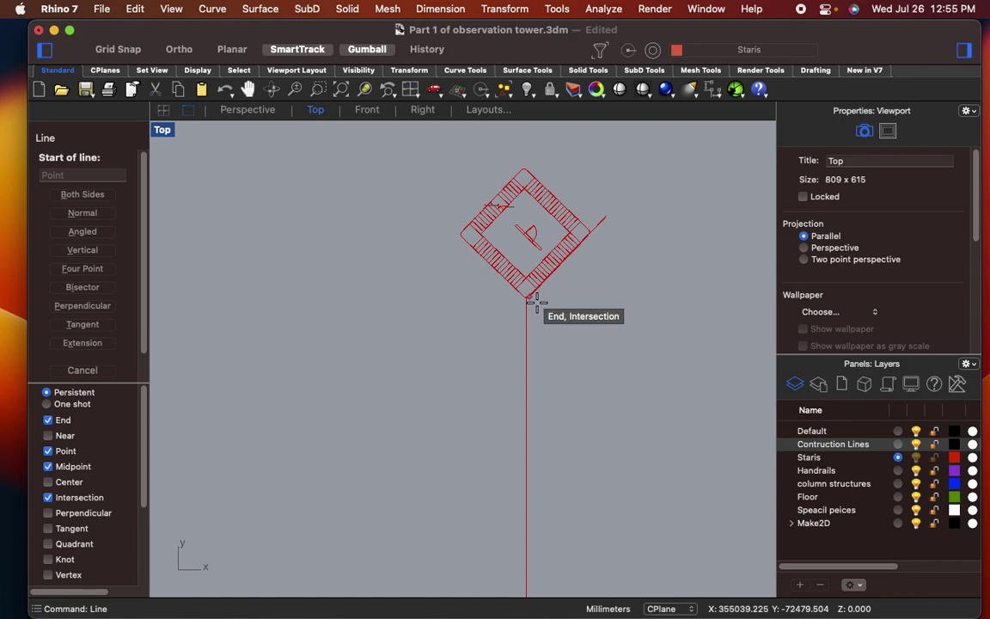
{"action": "left_click", "coordinate": [526, 298]}
{"action": "scroll", "coordinate": [453, 375], "scroll_direction": "down", "scroll_amount": 5}
{"action": "left_click", "coordinate": [289, 351]}
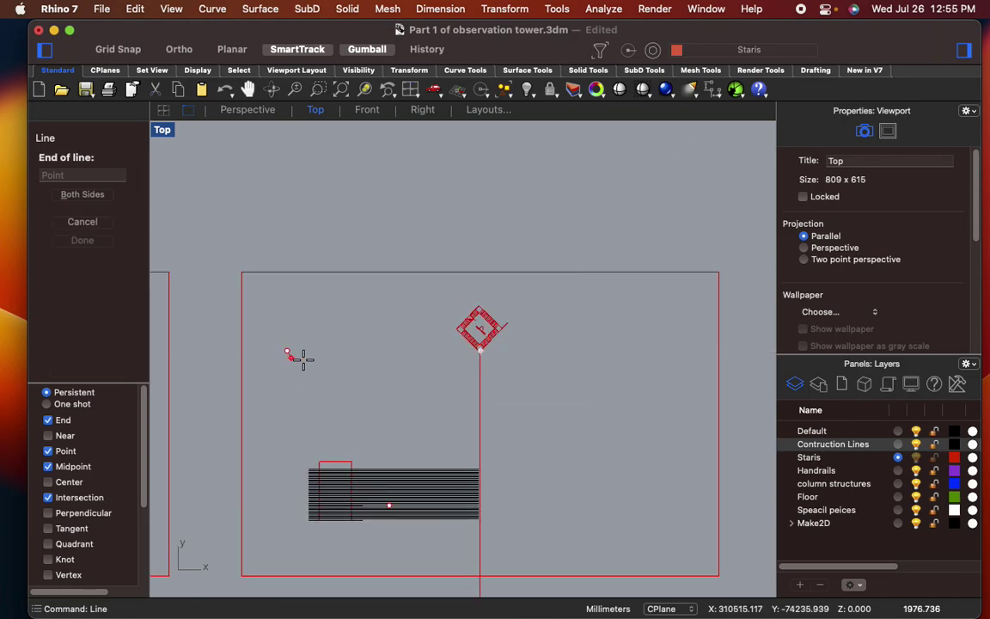
{"action": "left_click", "coordinate": [681, 349]}
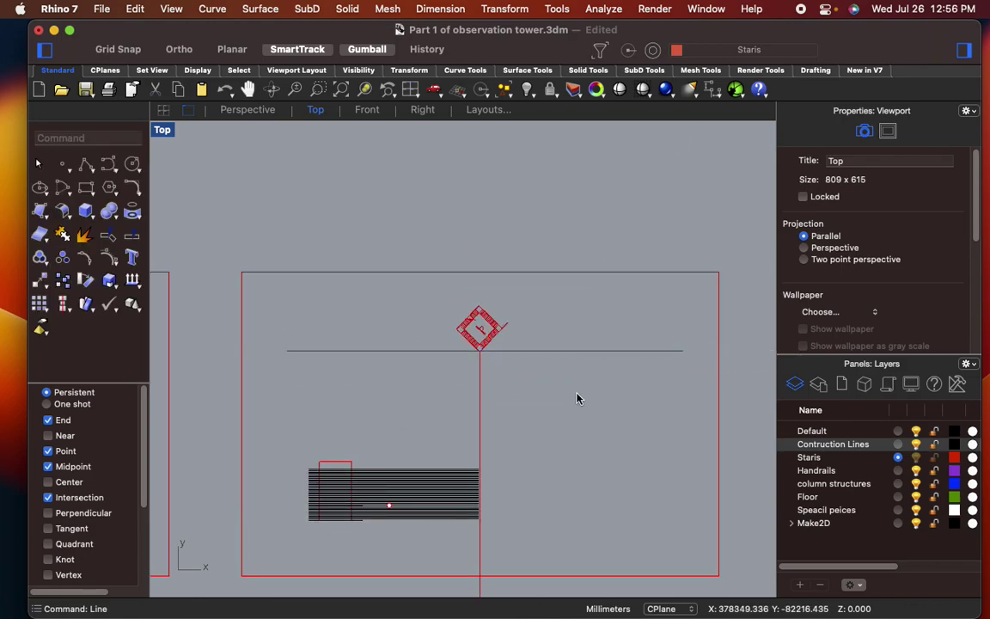
- Copy the horizontal line from its left end to the left ends of the elevation's base guide and a guide partway up
{"action": "left_click", "coordinate": [512, 357]}
{"action": "type", "text": "copy"}
{"action": "key", "text": "Return"}
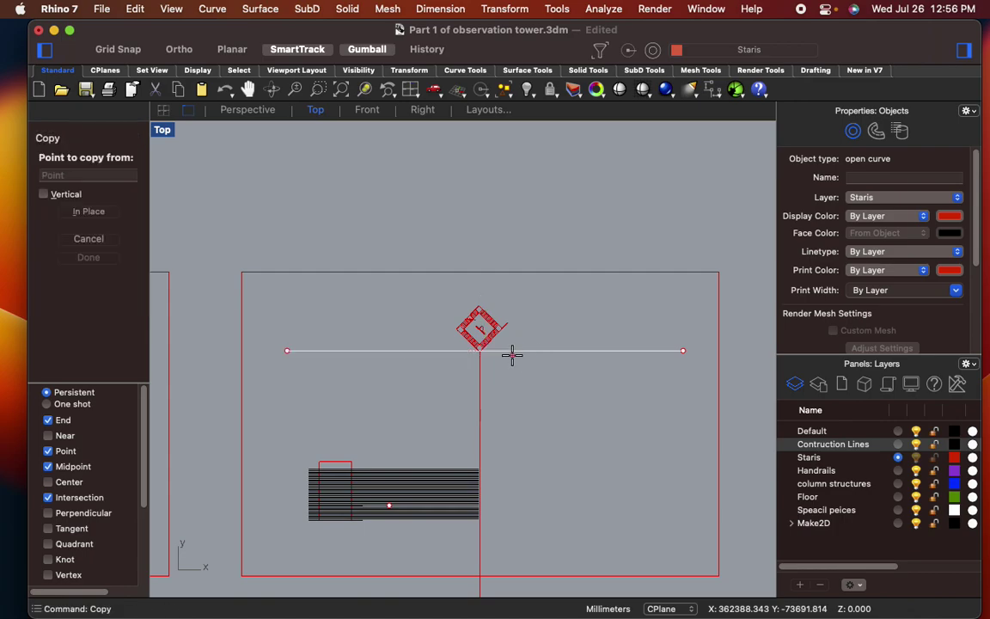
{"action": "left_click", "coordinate": [287, 350]}
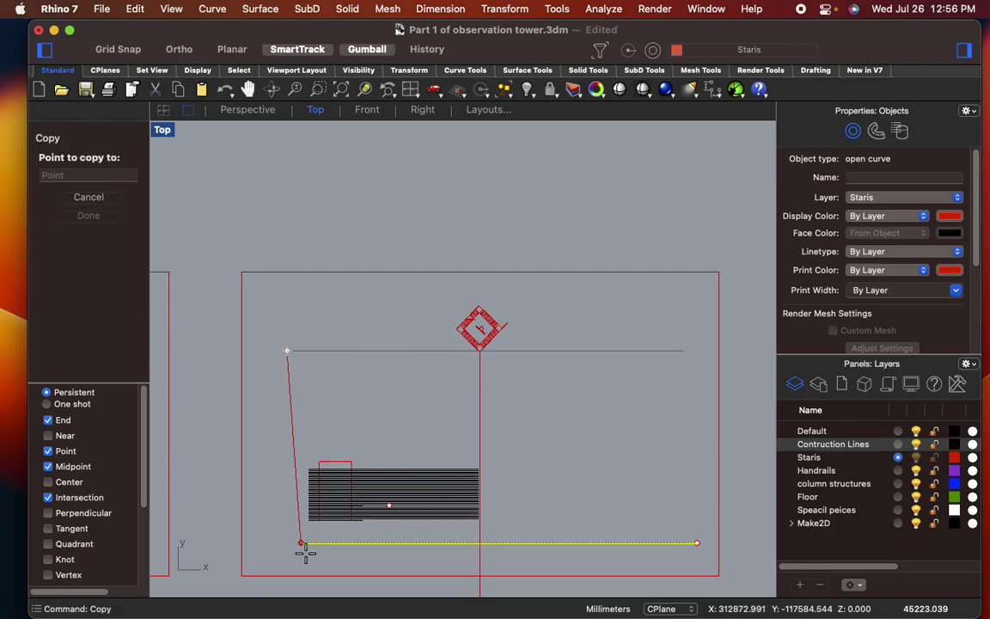
{"action": "scroll", "coordinate": [305, 520], "scroll_direction": "up", "scroll_amount": 5}
{"action": "left_click", "coordinate": [329, 410]}
{"action": "scroll", "coordinate": [325, 414], "scroll_direction": "down", "scroll_amount": 3}
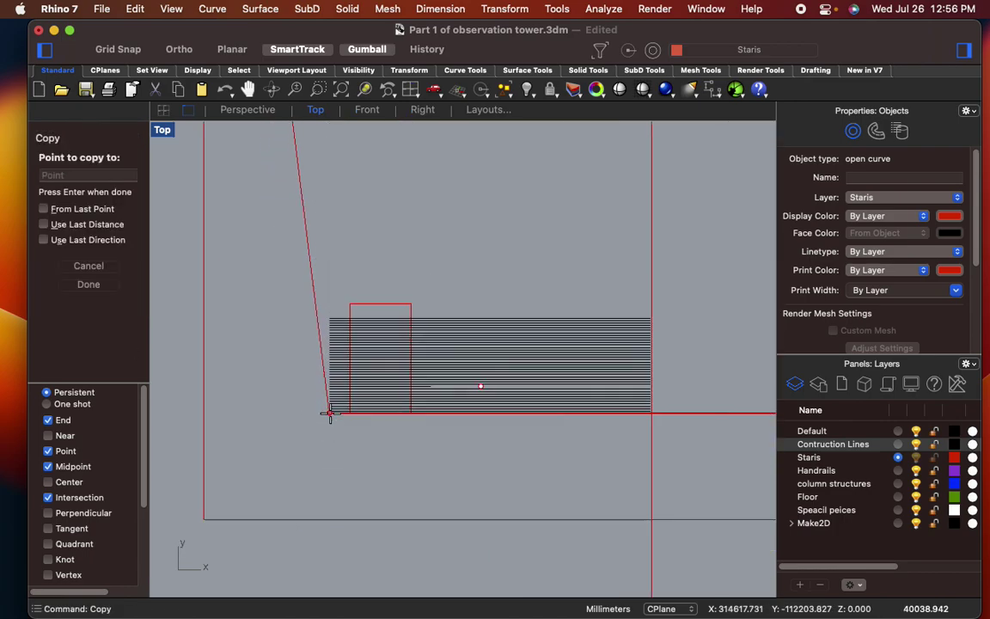
{"action": "scroll", "coordinate": [336, 360], "scroll_direction": "up", "scroll_amount": 3}
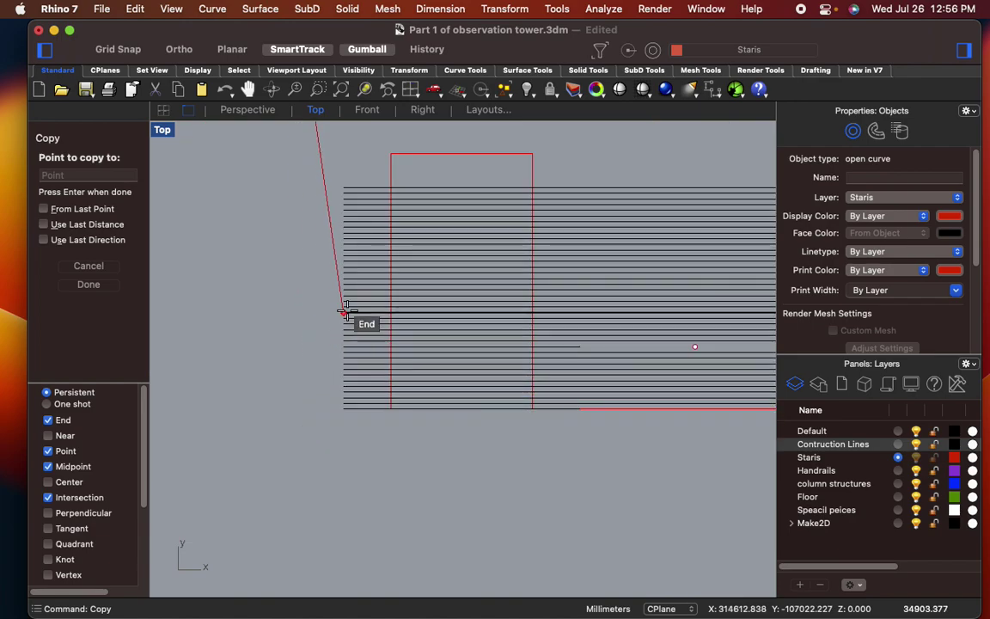
{"action": "scroll", "coordinate": [345, 317], "scroll_direction": "down", "scroll_amount": 6}
{"action": "right_click_drag", "start_coordinate": [371, 369], "coordinate": [338, 383]}
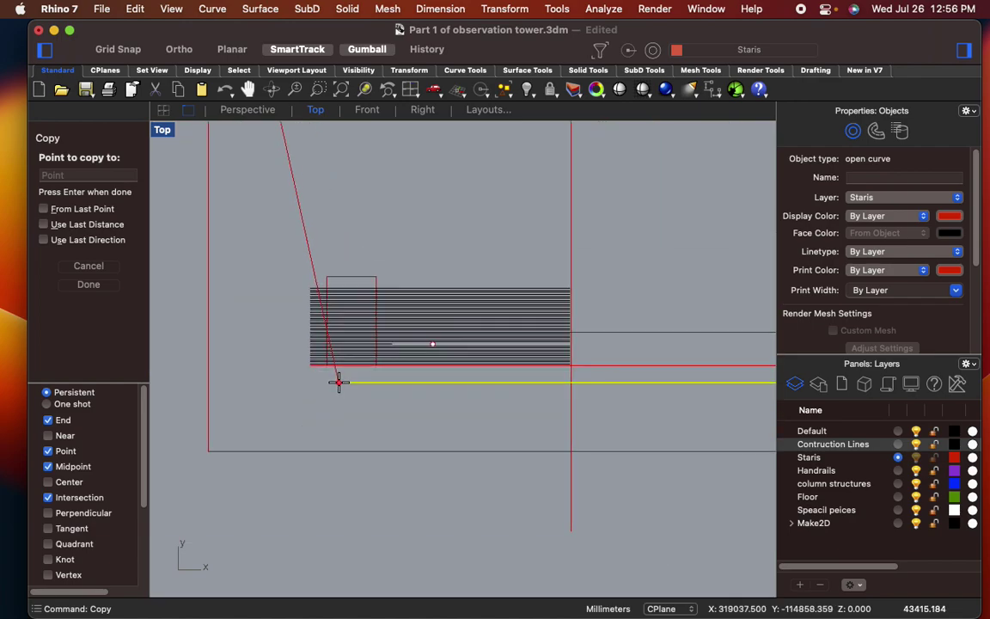
{"action": "key", "text": "Escape"}
{"action": "scroll", "coordinate": [581, 331], "scroll_direction": "up", "scroll_amount": 6}
{"action": "scroll", "coordinate": [591, 329], "scroll_direction": "down", "scroll_amount": 8}
{"action": "right_click_drag", "start_coordinate": [591, 329], "coordinate": [528, 402]}
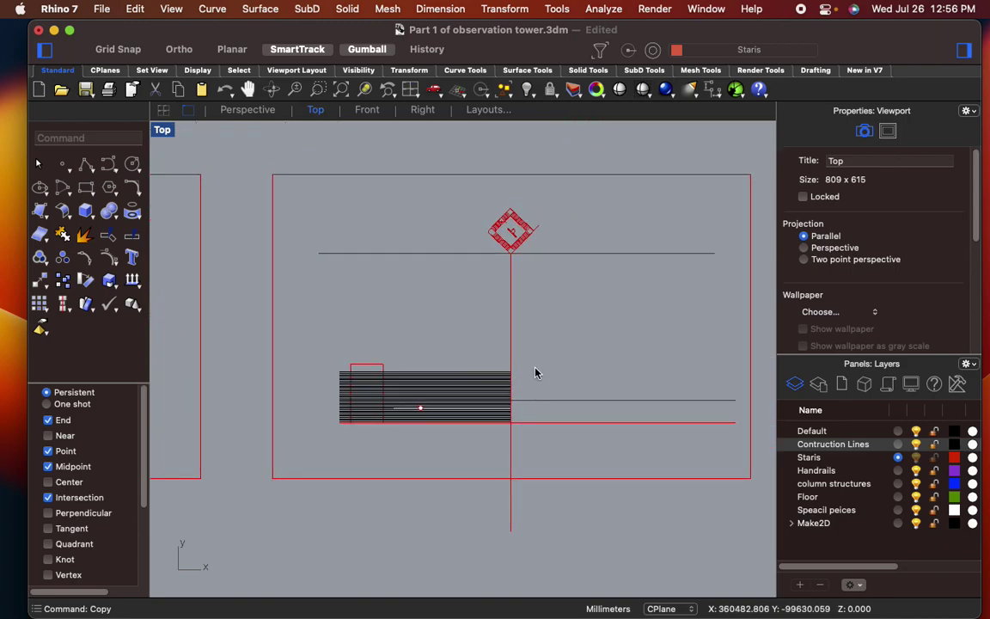
{"action": "scroll", "coordinate": [519, 372], "scroll_direction": "up", "scroll_amount": 7}
{"action": "scroll", "coordinate": [504, 536], "scroll_direction": "up", "scroll_amount": 3}
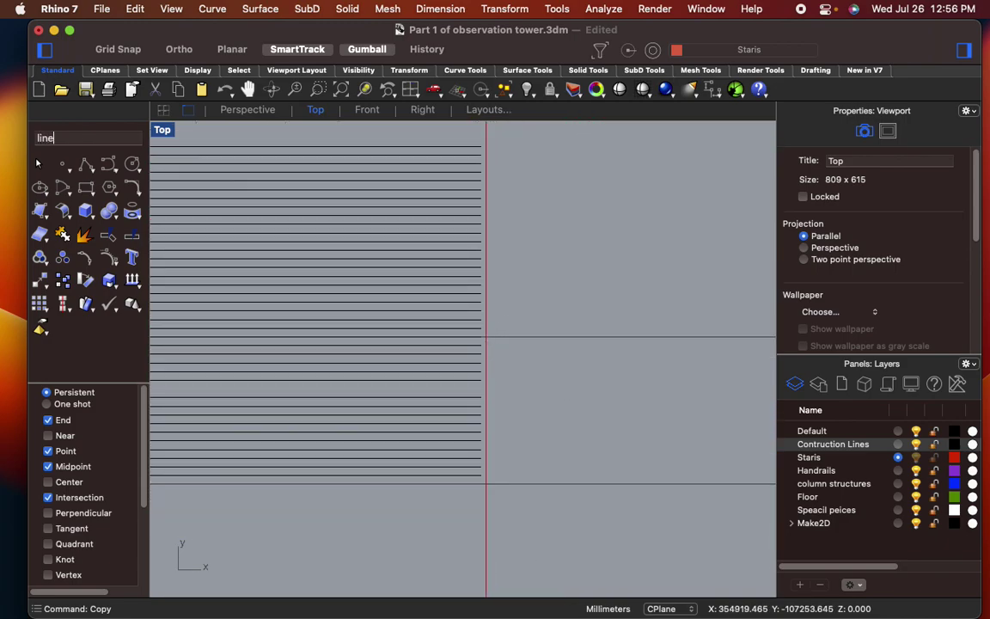
{"action": "key", "text": "Return"}
{"action": "left_click", "coordinate": [487, 337]}
{"action": "scroll", "coordinate": [515, 309], "scroll_direction": "down", "scroll_amount": 5}
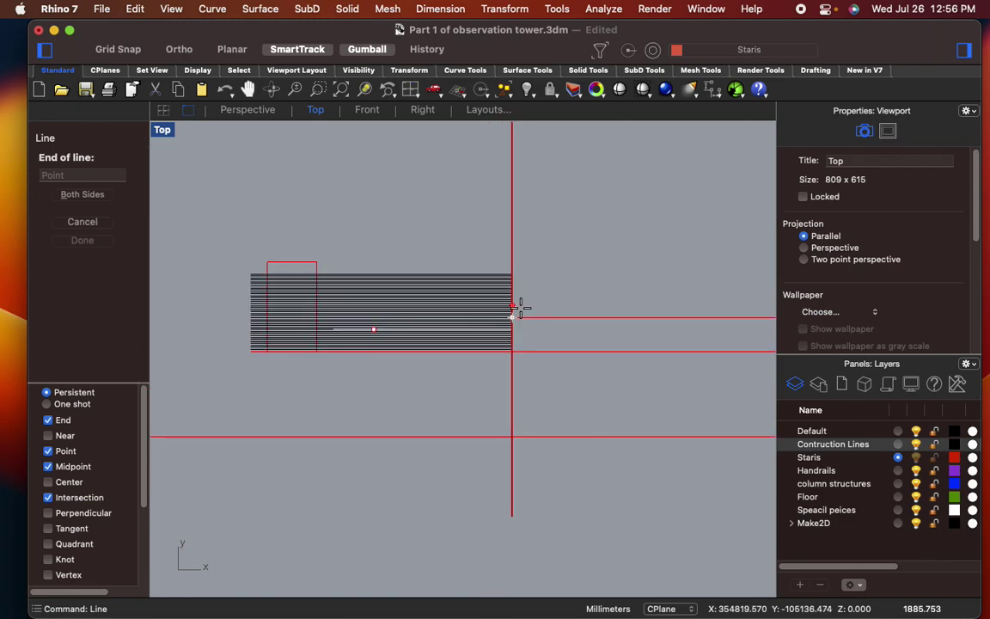
{"action": "scroll", "coordinate": [610, 262], "scroll_direction": "up", "scroll_amount": 3}
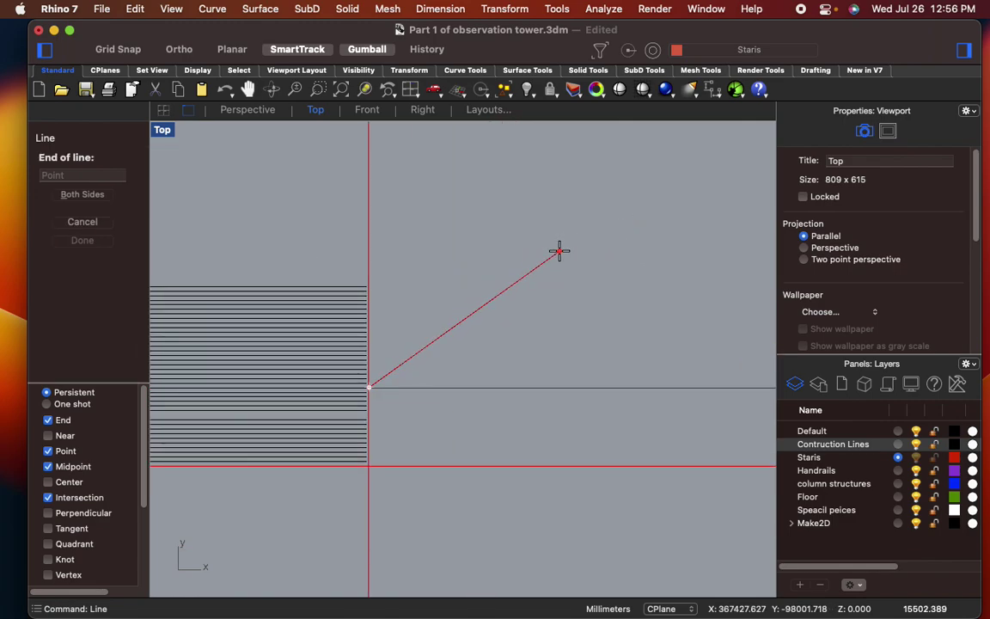
{"action": "key", "text": "Escape"}
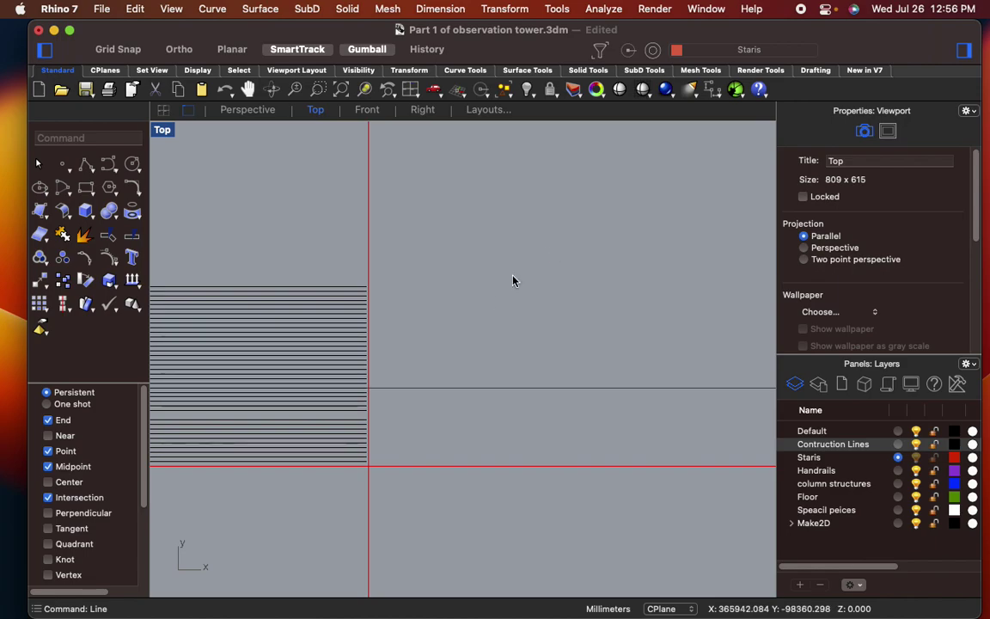
- Move the rotated stair plan straight down so that its lower half crosses the upper horizontal line
{"action": "scroll", "coordinate": [469, 369], "scroll_direction": "down", "scroll_amount": 6}
{"action": "scroll", "coordinate": [478, 325], "scroll_direction": "up", "scroll_amount": 8}
{"action": "right_click_drag", "start_coordinate": [530, 311], "coordinate": [521, 375]}
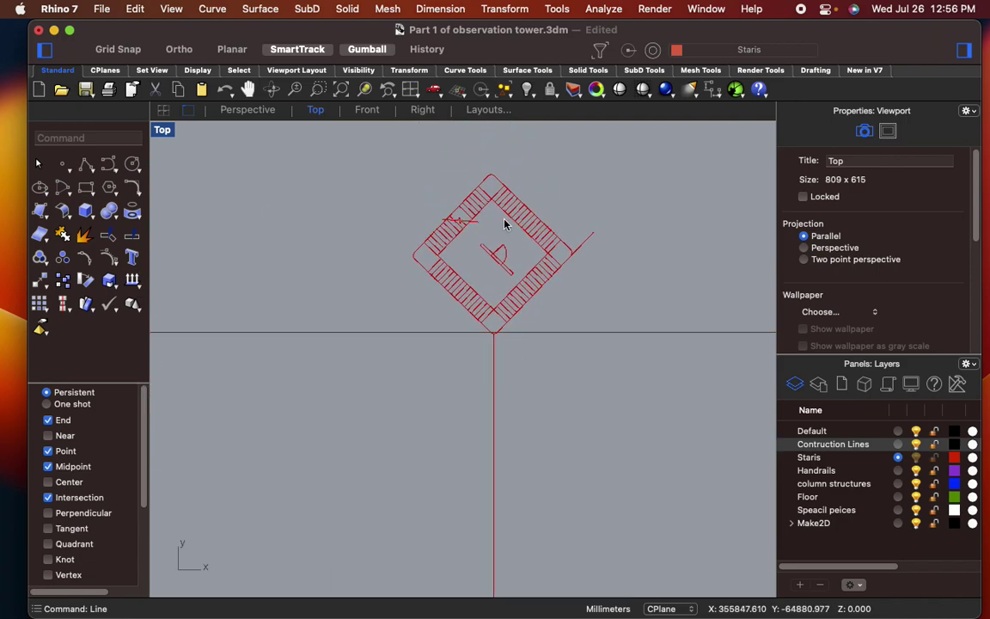
{"action": "left_click", "coordinate": [519, 300]}
{"action": "key", "text": "Escape"}
{"action": "left_click_drag", "start_coordinate": [332, 128], "coordinate": [571, 335]}
{"action": "left_click_drag", "start_coordinate": [509, 201], "coordinate": [508, 243]}
{"action": "left_click", "coordinate": [636, 255]}
{"action": "scroll", "coordinate": [498, 361], "scroll_direction": "up", "scroll_amount": 5}
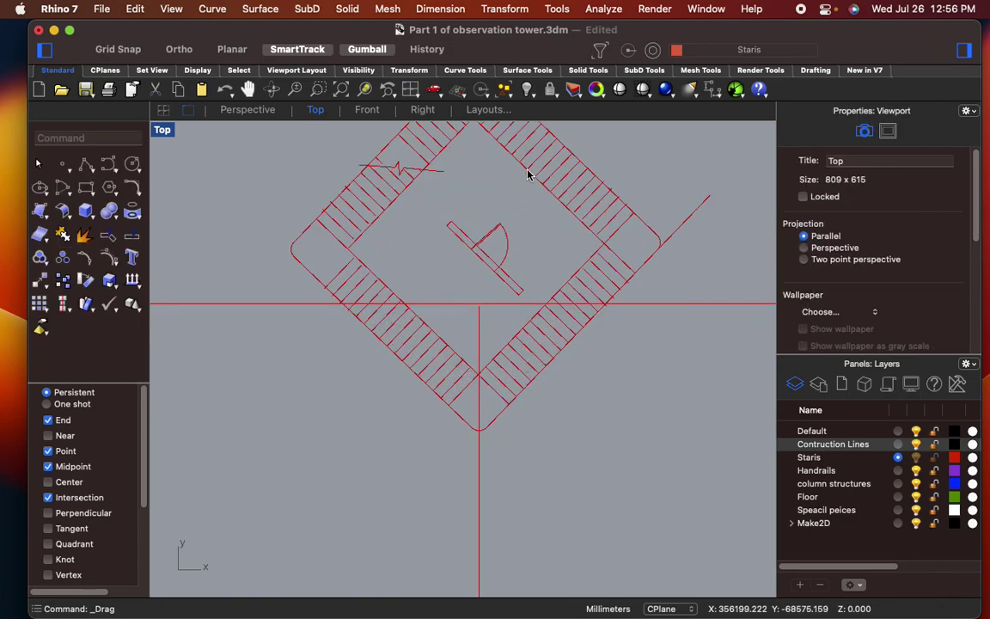
{"action": "scroll", "coordinate": [473, 323], "scroll_direction": "down", "scroll_amount": 10}
{"action": "right_click_drag", "start_coordinate": [488, 401], "coordinate": [491, 263]}
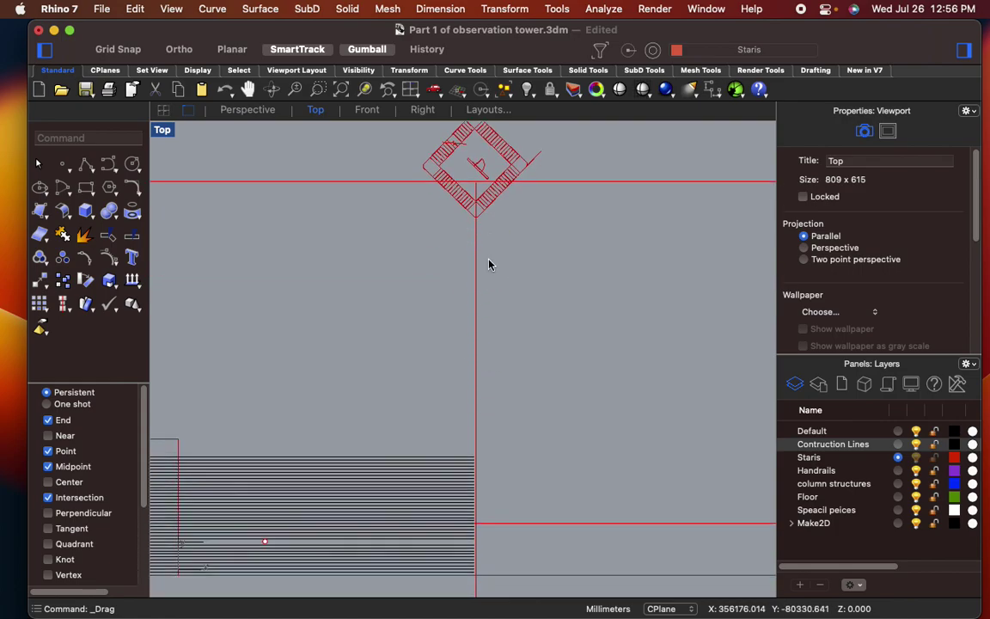
{"action": "scroll", "coordinate": [490, 266], "scroll_direction": "down", "scroll_amount": 7}
{"action": "right_click_drag", "start_coordinate": [500, 314], "coordinate": [497, 295]}
{"action": "type", "text": "Lin"}
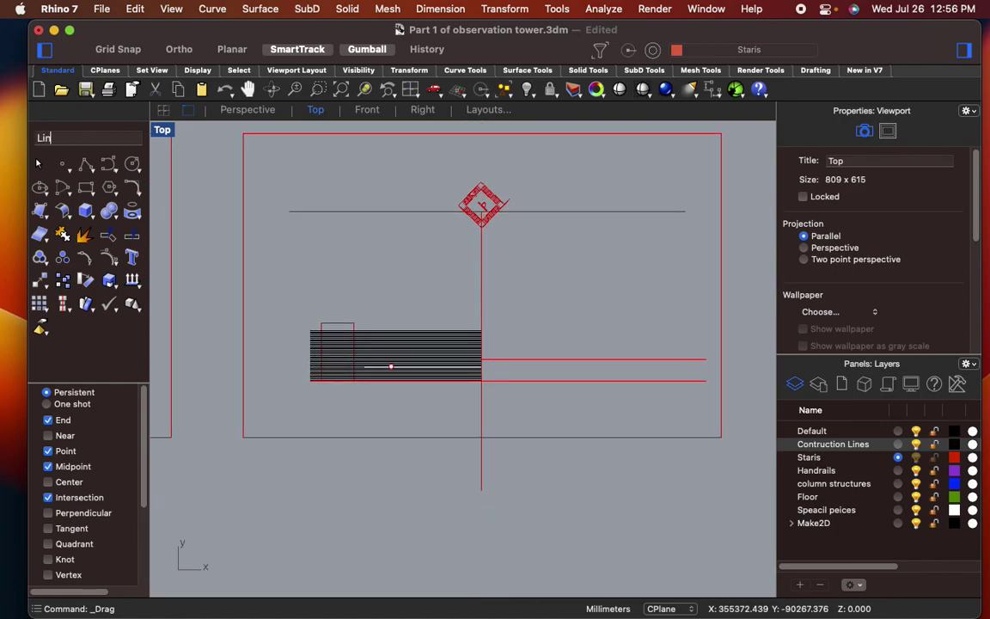
{"action": "type", "text": "e"}
{"action": "key", "text": "Return"}
{"action": "scroll", "coordinate": [451, 217], "scroll_direction": "up", "scroll_amount": 4}
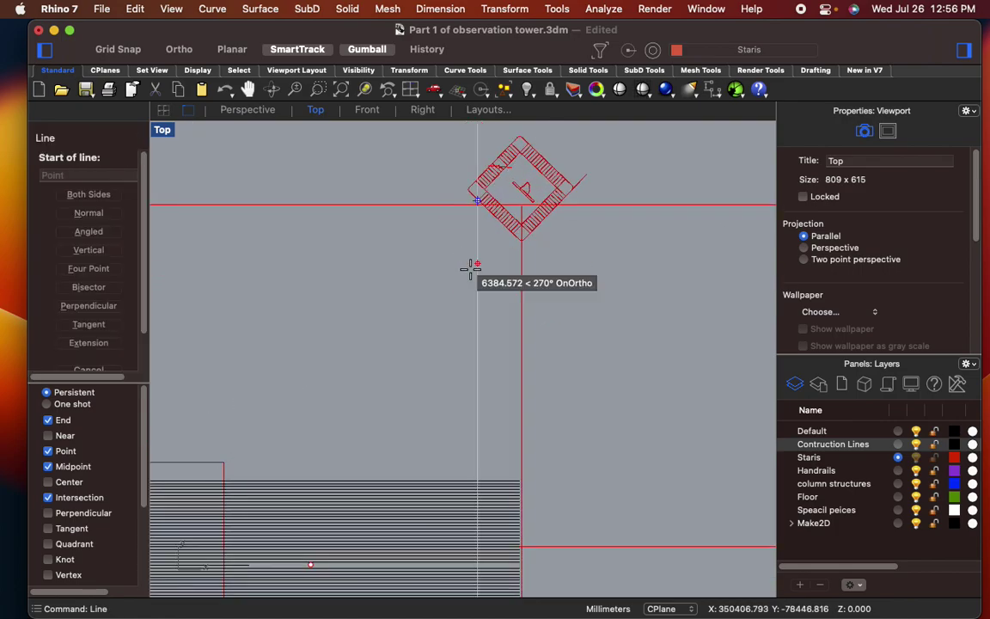
{"action": "key", "text": "Escape"}
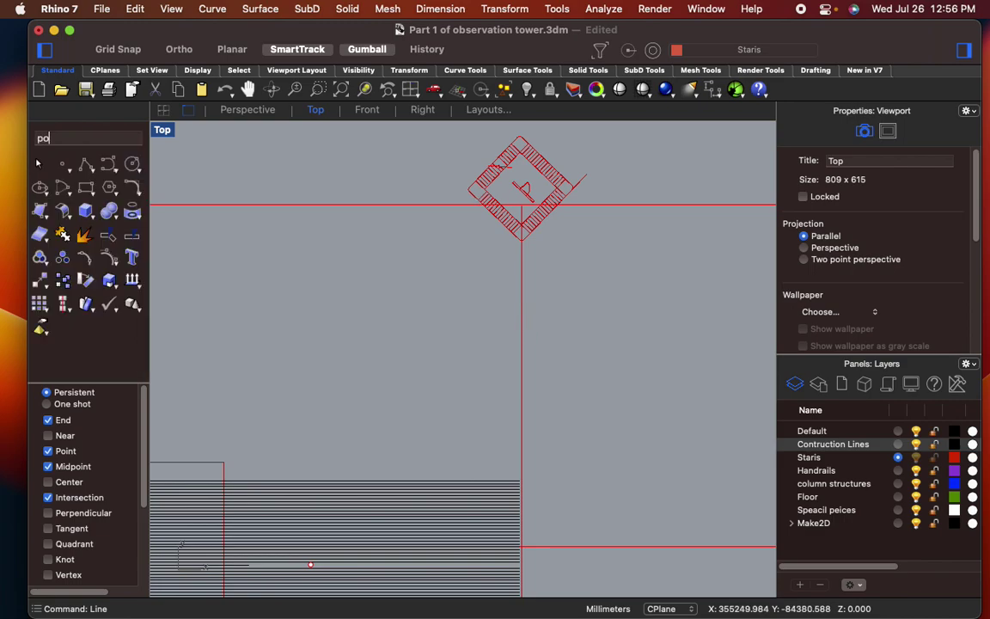
- Place a point object beside the vertical centre line, a short distance below the plan's lowest corner
{"action": "key", "text": "Return"}
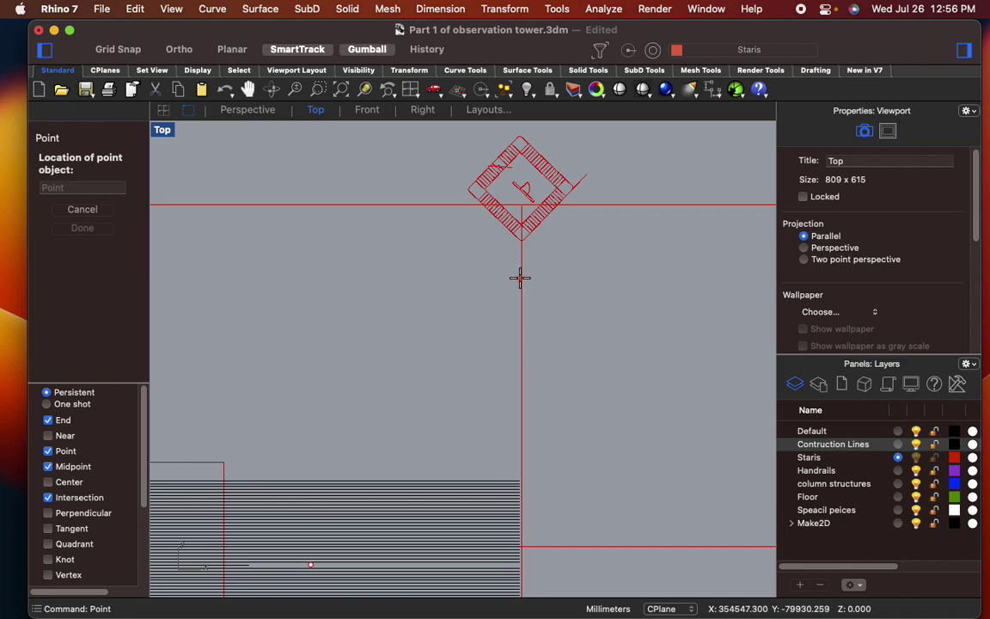
{"action": "scroll", "coordinate": [519, 276], "scroll_direction": "up", "scroll_amount": 3}
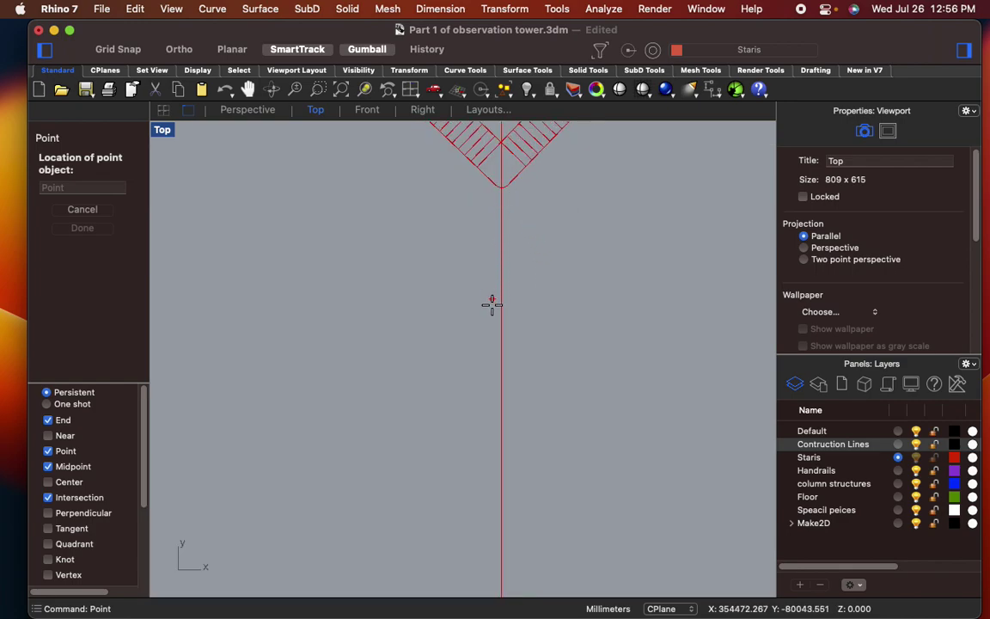
{"action": "left_click", "coordinate": [503, 391]}
{"action": "scroll", "coordinate": [559, 379], "scroll_direction": "down", "scroll_amount": 7}
{"action": "right_click_drag", "start_coordinate": [535, 382], "coordinate": [504, 376]}
{"action": "scroll", "coordinate": [500, 373], "scroll_direction": "up", "scroll_amount": 7}
{"action": "left_click", "coordinate": [503, 371]}
- Move the point horizontally so that it sits exactly on the vertical centre line
{"action": "left_click_drag", "start_coordinate": [503, 371], "coordinate": [547, 402]}
{"action": "scroll", "coordinate": [513, 395], "scroll_direction": "up", "scroll_amount": 12}
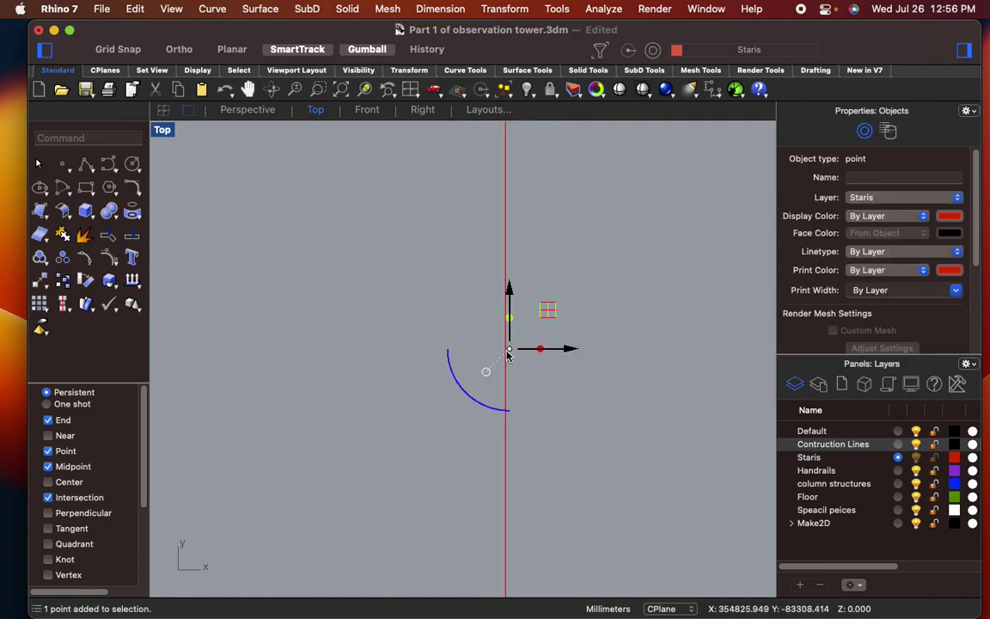
{"action": "type", "text": "m"}
{"action": "key", "text": "Return"}
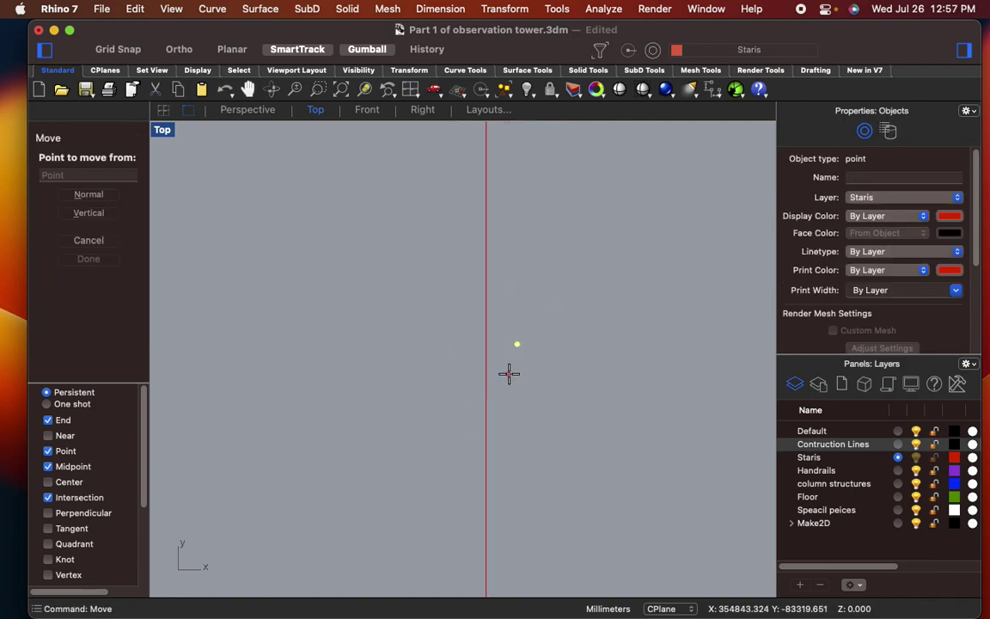
{"action": "left_click", "coordinate": [523, 346]}
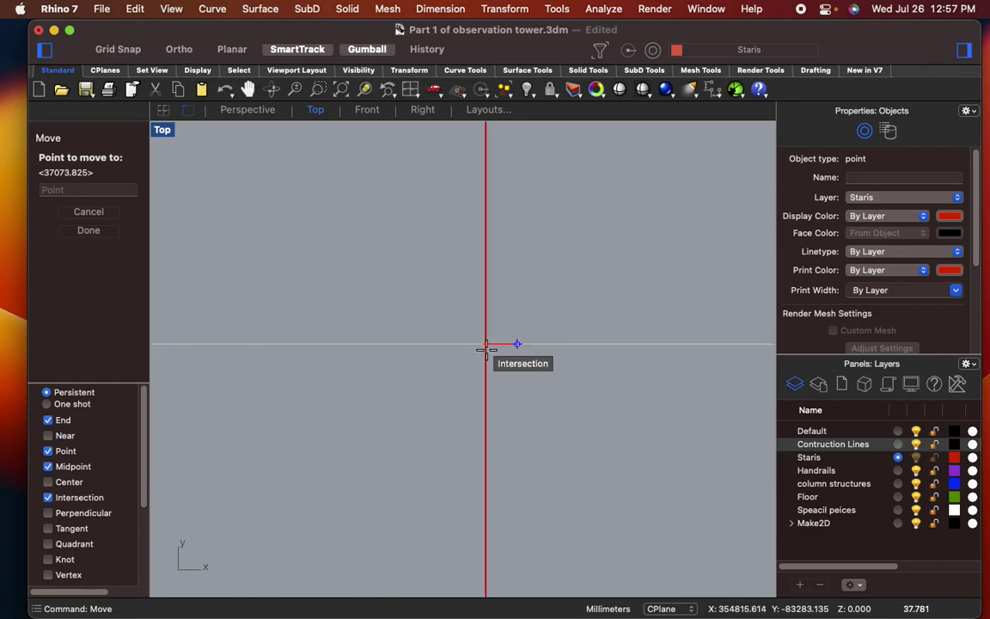
{"action": "left_click", "coordinate": [486, 346]}
{"action": "left_click", "coordinate": [545, 375]}
- Draw two diagonal lines from the point, one up each side of the plan, parallel to its sides and crossing the horizontal line
{"action": "scroll", "coordinate": [543, 361], "scroll_direction": "down", "scroll_amount": 10}
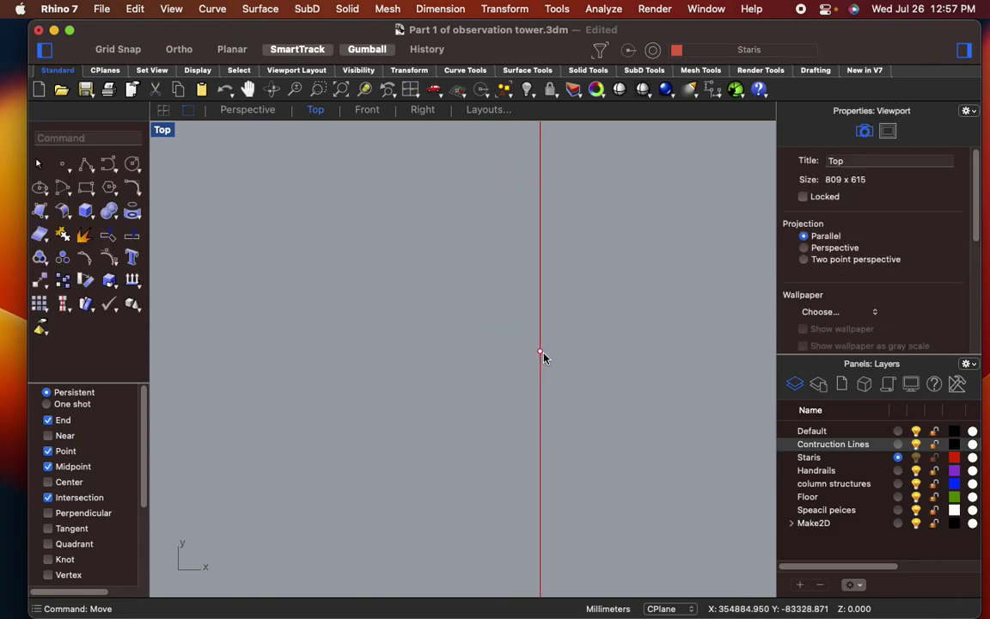
{"action": "right_click_drag", "start_coordinate": [563, 383], "coordinate": [539, 389]}
{"action": "type", "text": "Line"}
{"action": "key", "text": "Return"}
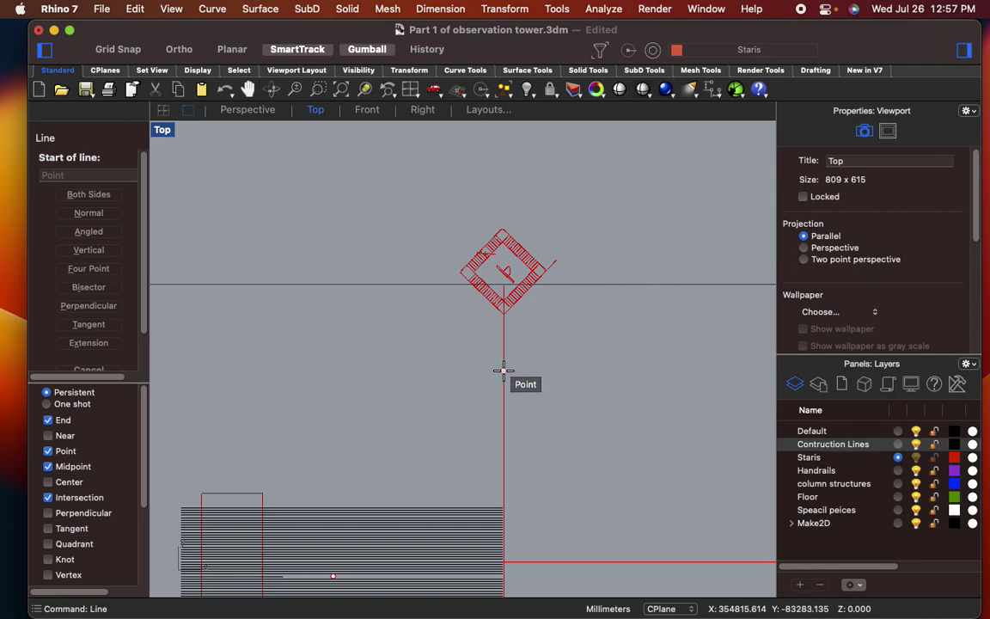
{"action": "left_click", "coordinate": [504, 371]}
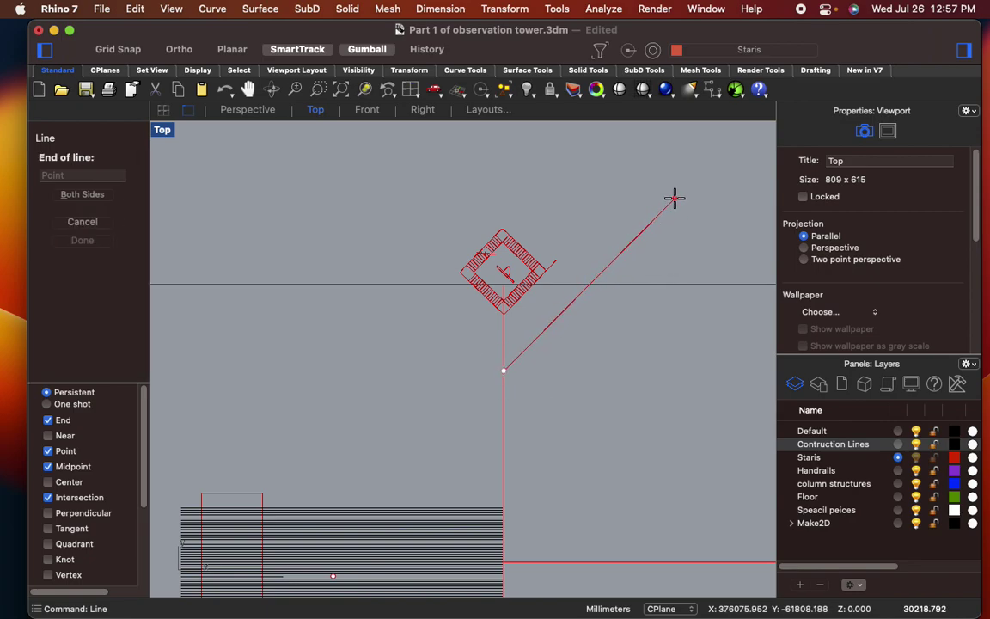
{"action": "left_click", "coordinate": [682, 196]}
{"action": "key", "text": "Return"}
{"action": "left_click", "coordinate": [504, 371]}
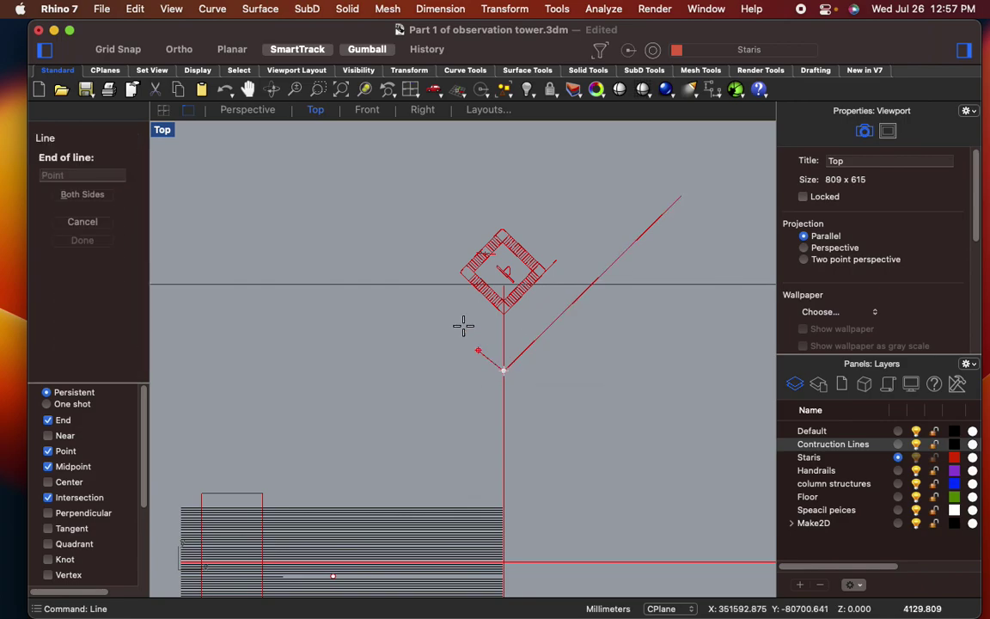
{"action": "left_click", "coordinate": [326, 201]}
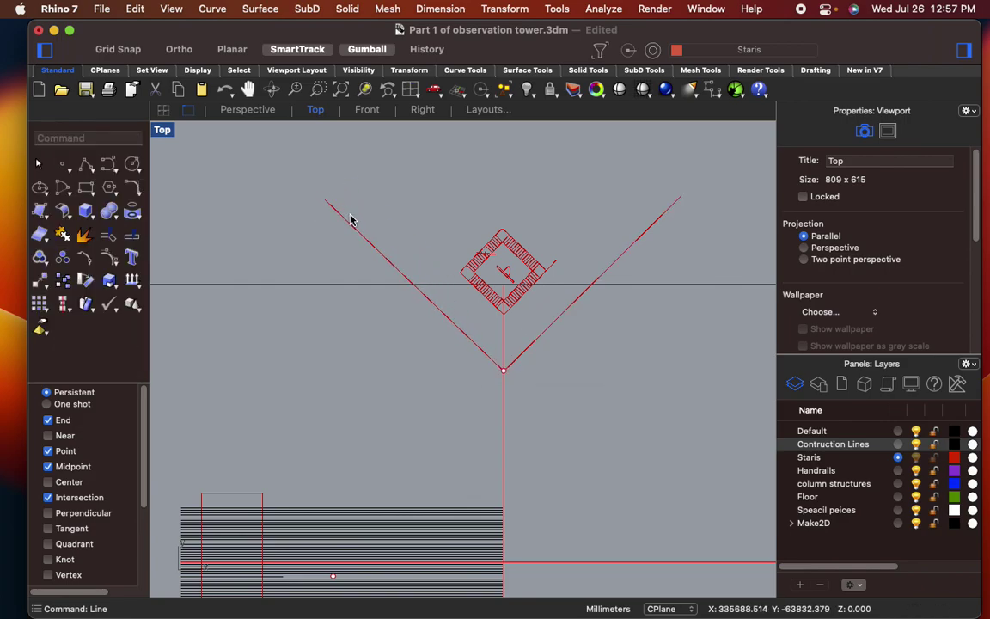
{"action": "type", "text": "e"}
{"action": "key", "text": "Return"}
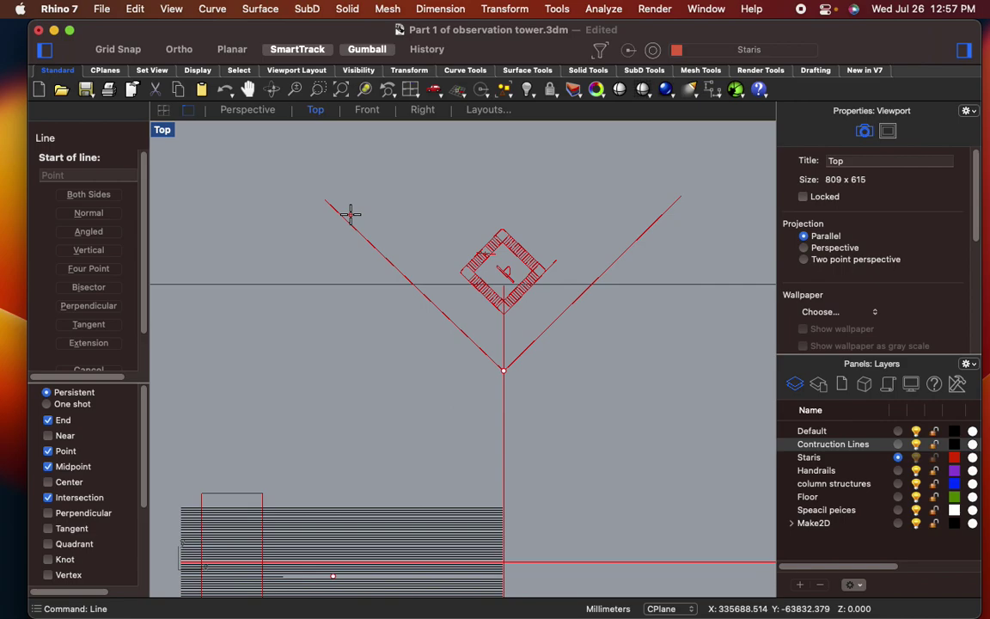
{"action": "left_click", "coordinate": [414, 285]}
{"action": "key", "text": "Escape"}
- Draw a vertical line from the left diagonal's intersection with the upper horizontal line down past the elevation's base line
{"action": "scroll", "coordinate": [390, 301], "scroll_direction": "up", "scroll_amount": 2}
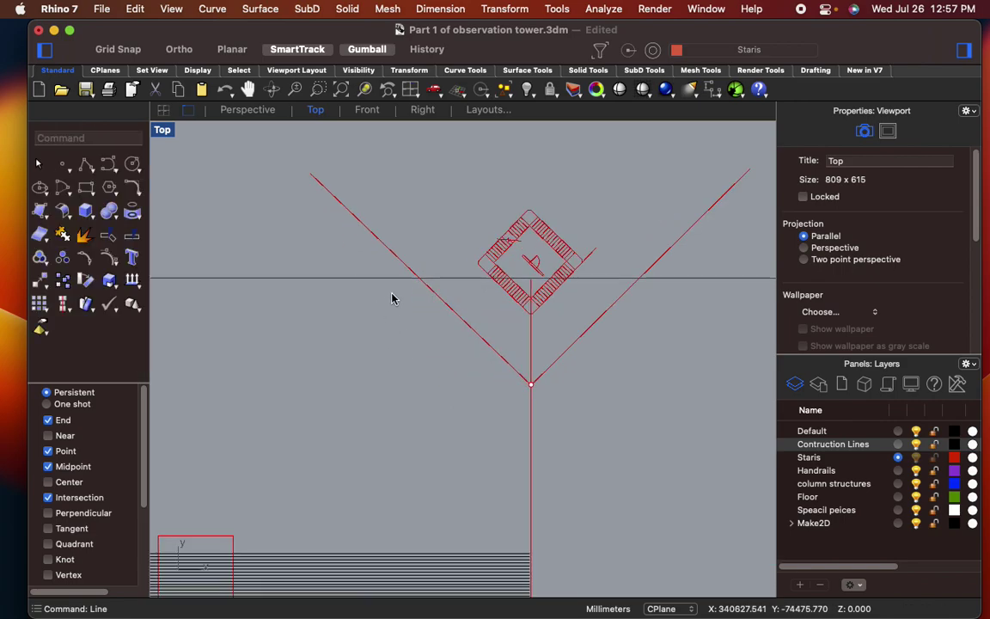
{"action": "scroll", "coordinate": [390, 301], "scroll_direction": "up", "scroll_amount": 2}
{"action": "key", "text": "Return"}
{"action": "left_click", "coordinate": [453, 253]}
{"action": "scroll", "coordinate": [455, 414], "scroll_direction": "down", "scroll_amount": 2}
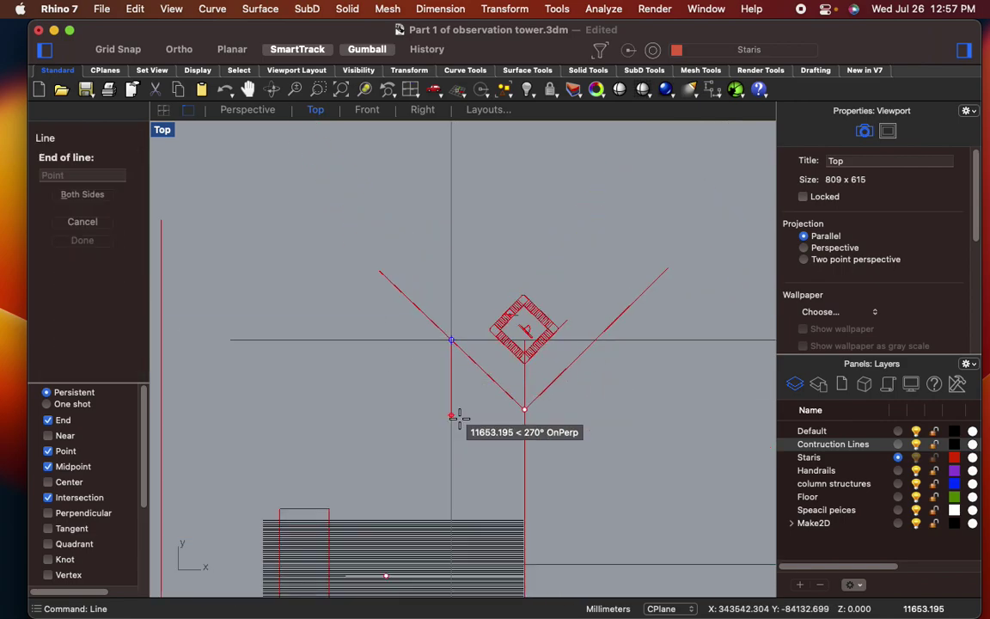
{"action": "right_click_drag", "start_coordinate": [459, 486], "coordinate": [457, 320]}
{"action": "left_click", "coordinate": [456, 472]}
{"action": "key", "text": "Return"}
{"action": "right_click_drag", "start_coordinate": [536, 461], "coordinate": [422, 486]}
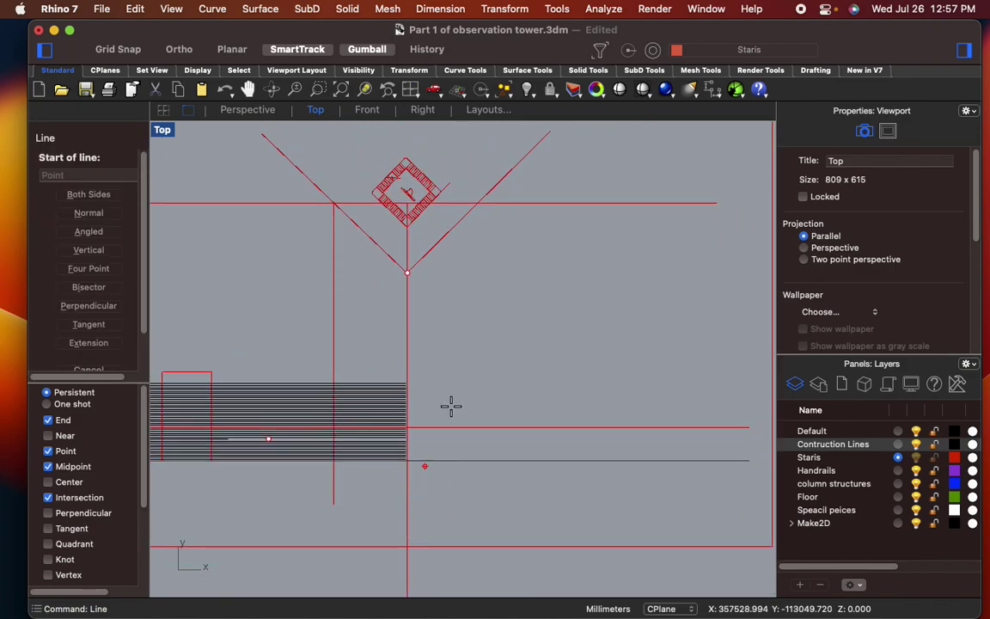
{"action": "key", "text": "Escape"}
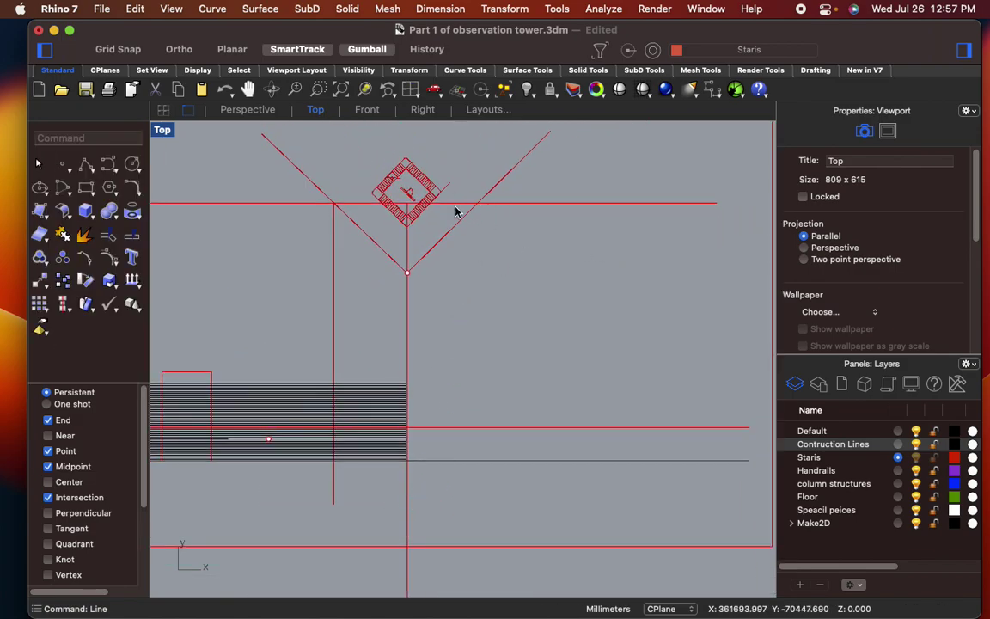
{"action": "scroll", "coordinate": [527, 290], "scroll_direction": "down", "scroll_amount": 3}
{"action": "scroll", "coordinate": [534, 258], "scroll_direction": "up", "scroll_amount": 5}
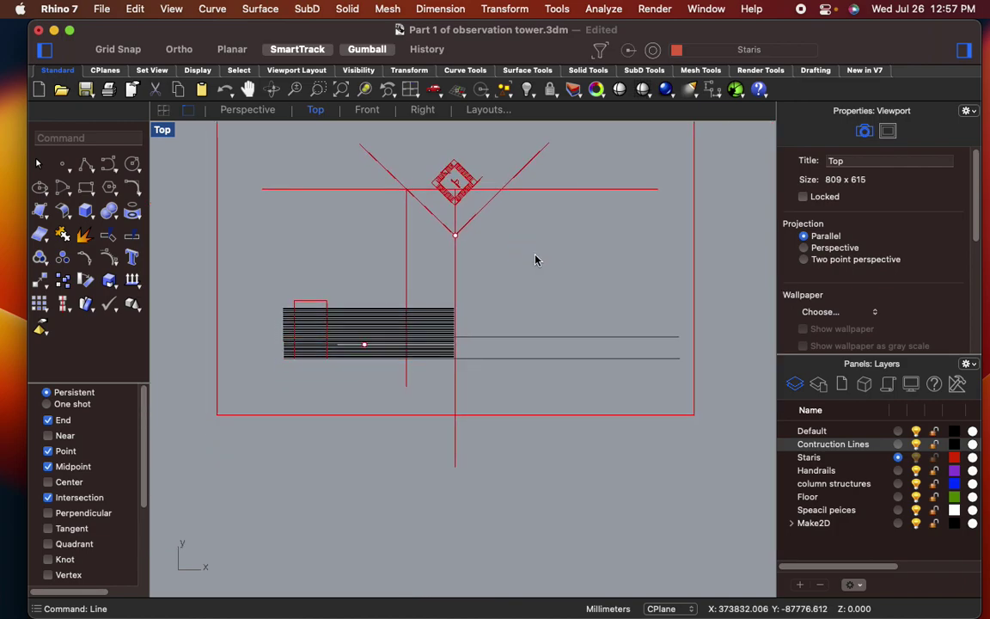
- Draw two lines from the vertical centre line's intersection with the lower horizon, reaching the left vertical at the elevation's base line and top line
{"action": "right_click_drag", "start_coordinate": [444, 365], "coordinate": [433, 454]}
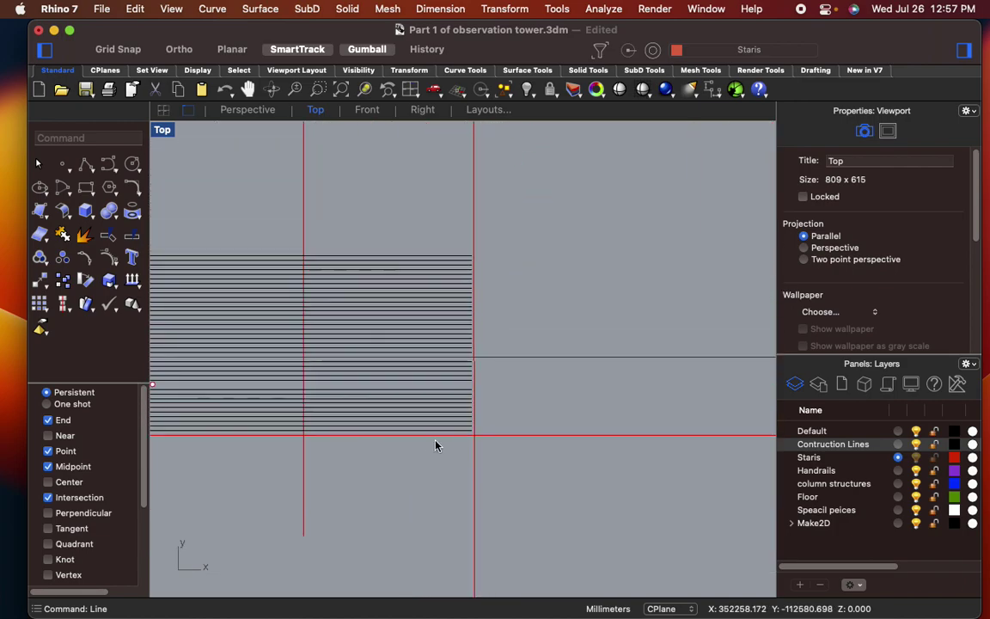
{"action": "type", "text": "Lin"}
{"action": "key", "text": "Return"}
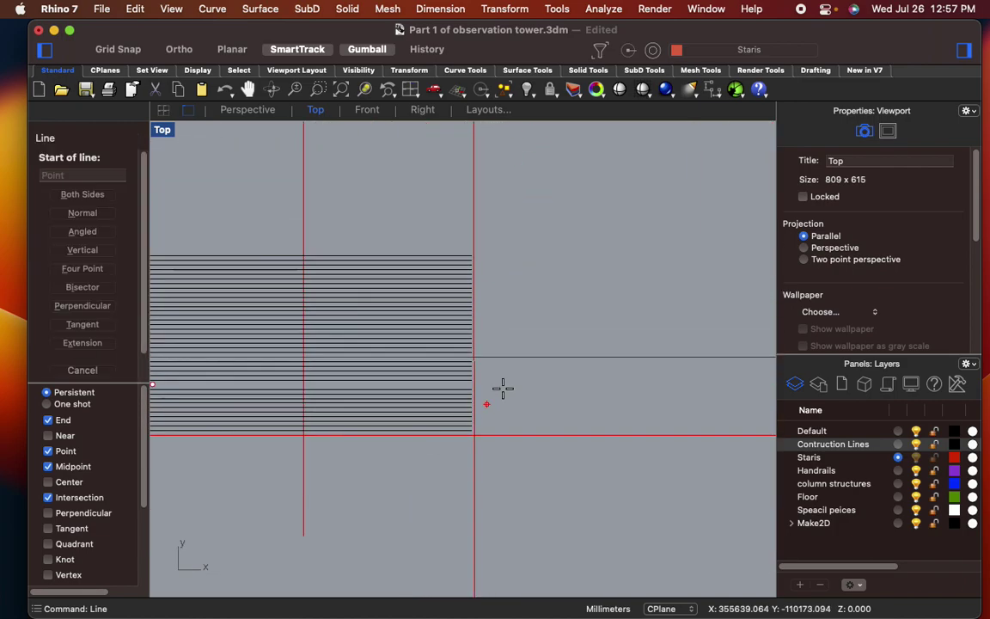
{"action": "left_click", "coordinate": [474, 356]}
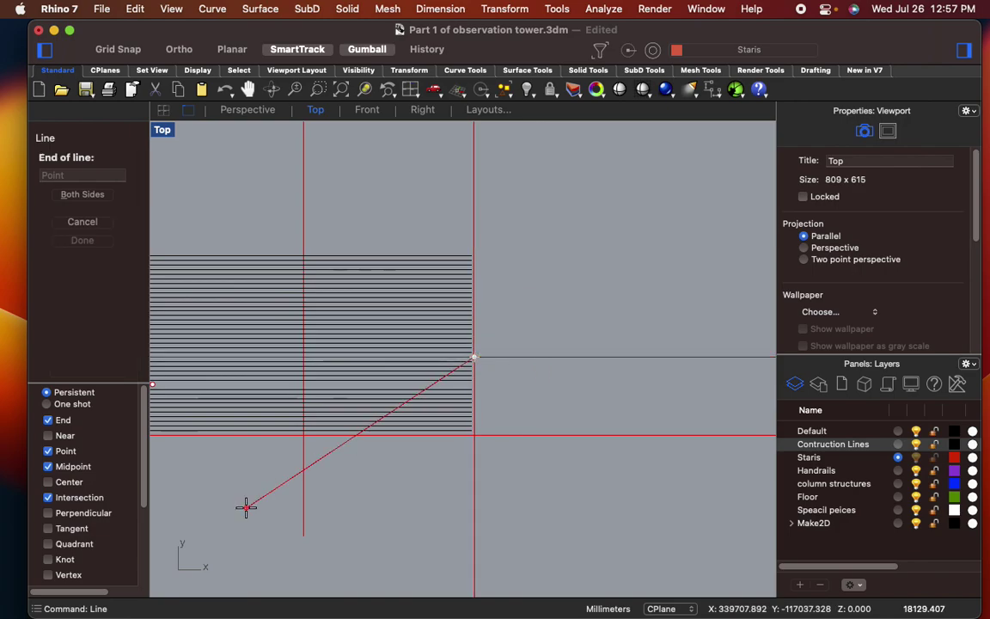
{"action": "left_click", "coordinate": [302, 438]}
{"action": "scroll", "coordinate": [378, 494], "scroll_direction": "down", "scroll_amount": 5}
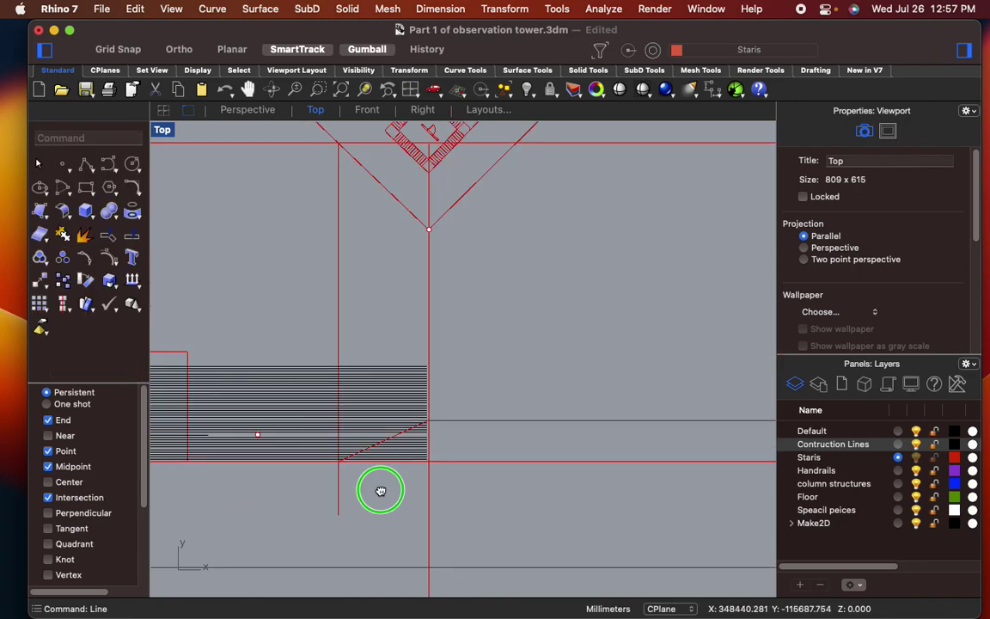
{"action": "scroll", "coordinate": [421, 431], "scroll_direction": "up", "scroll_amount": 5}
{"action": "key", "text": "Return"}
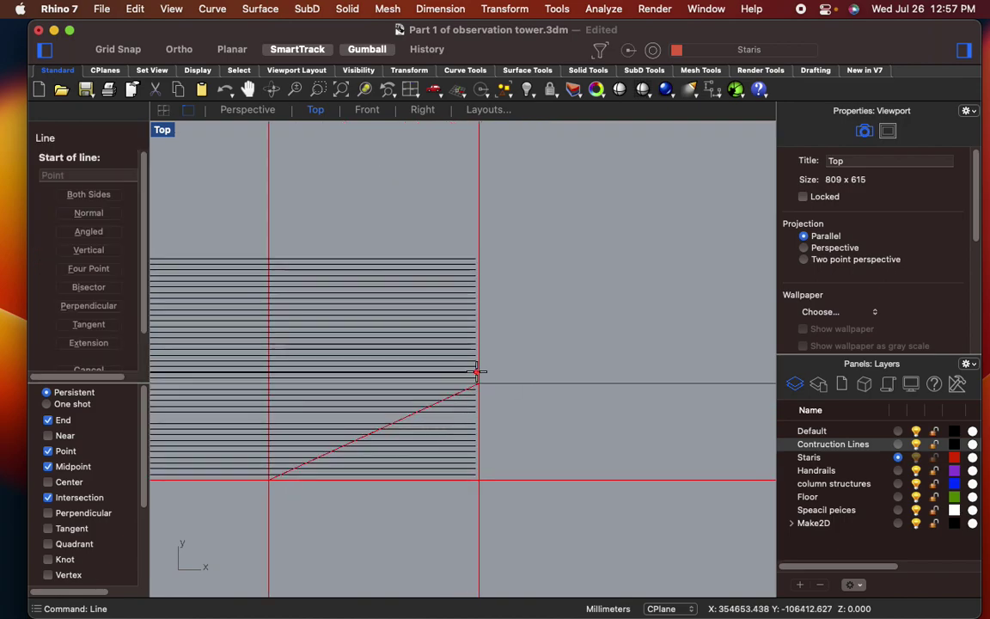
{"action": "left_click", "coordinate": [478, 384]}
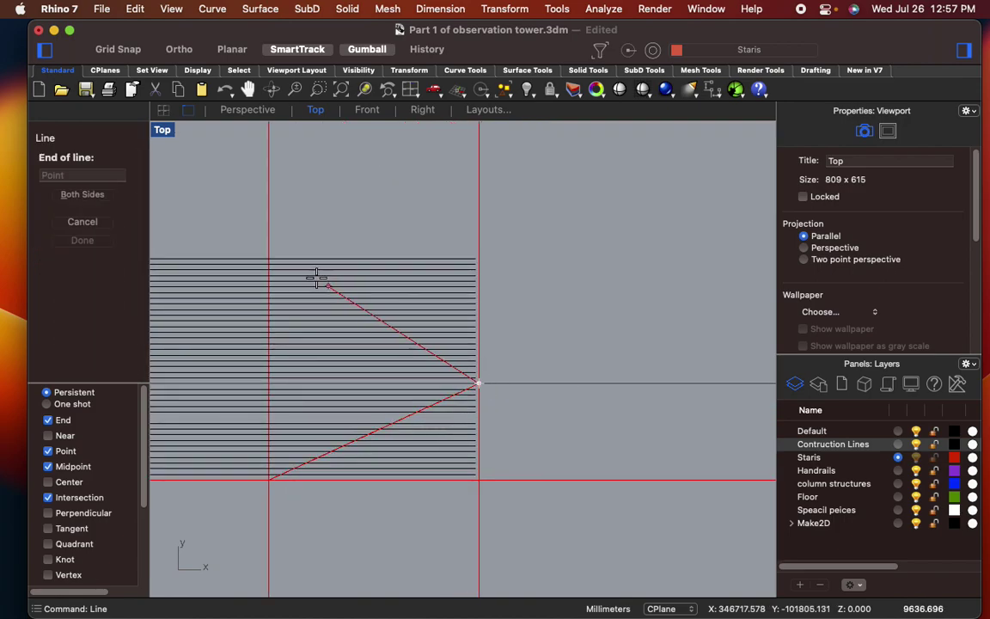
{"action": "left_click", "coordinate": [268, 261]}
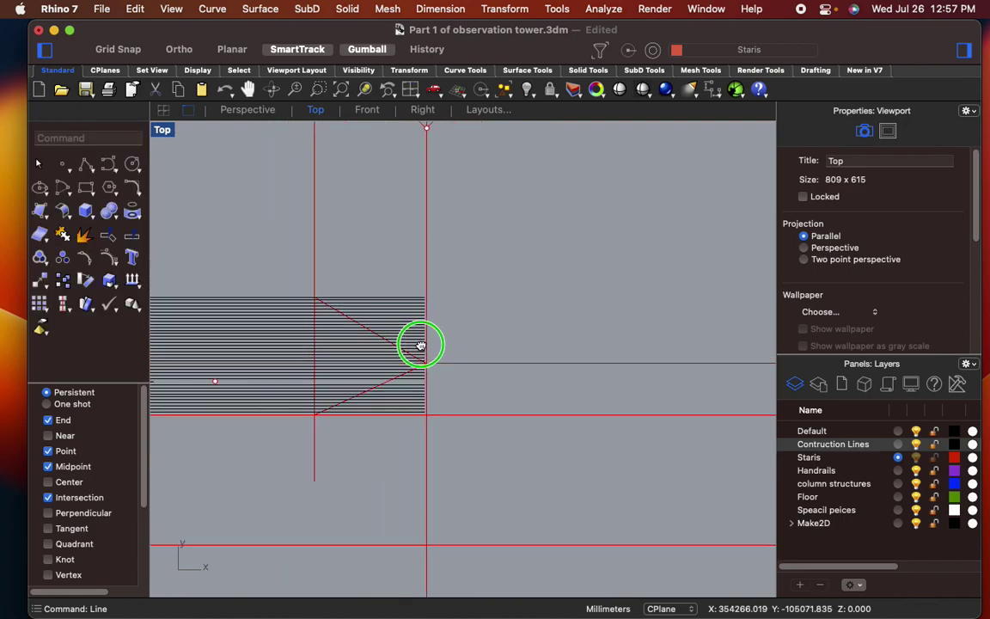
- Mirror both slanted lines across the vertical centre line, keeping the originals
{"action": "scroll", "coordinate": [372, 336], "scroll_direction": "up", "scroll_amount": 3}
{"action": "left_click", "coordinate": [370, 334]}
{"action": "left_click", "coordinate": [434, 359]}
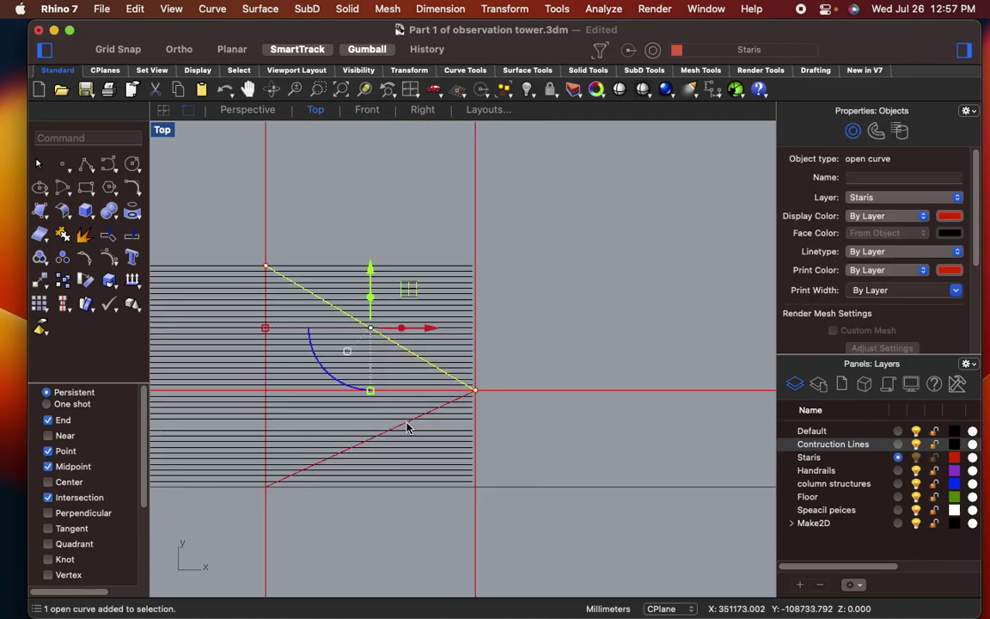
{"action": "left_click", "coordinate": [403, 427], "text": "shift"}
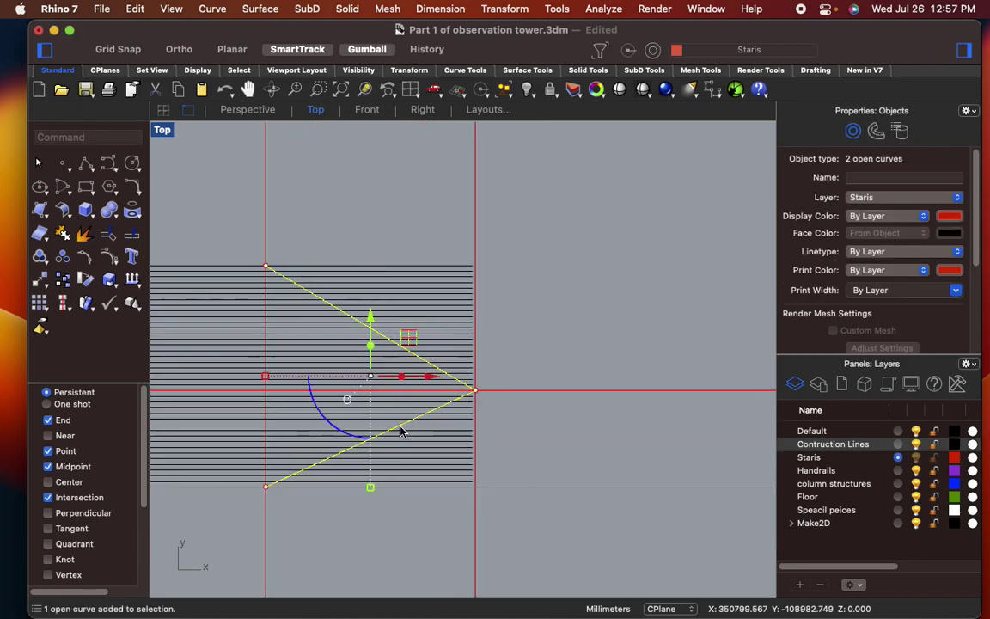
{"action": "type", "text": "mi"}
{"action": "key", "text": "Return"}
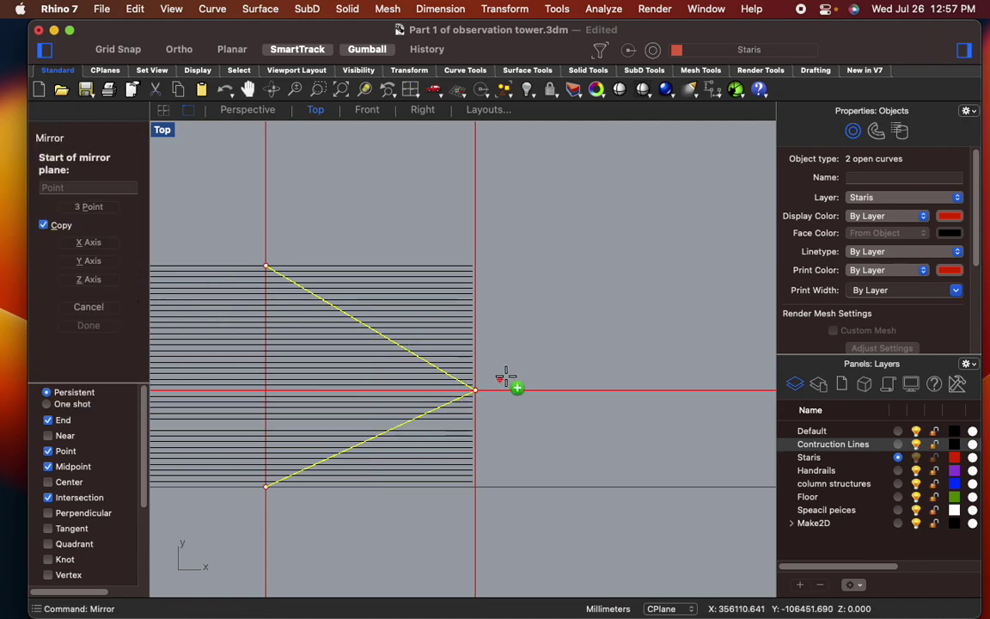
{"action": "left_click", "coordinate": [477, 391]}
{"action": "left_click", "coordinate": [523, 172]}
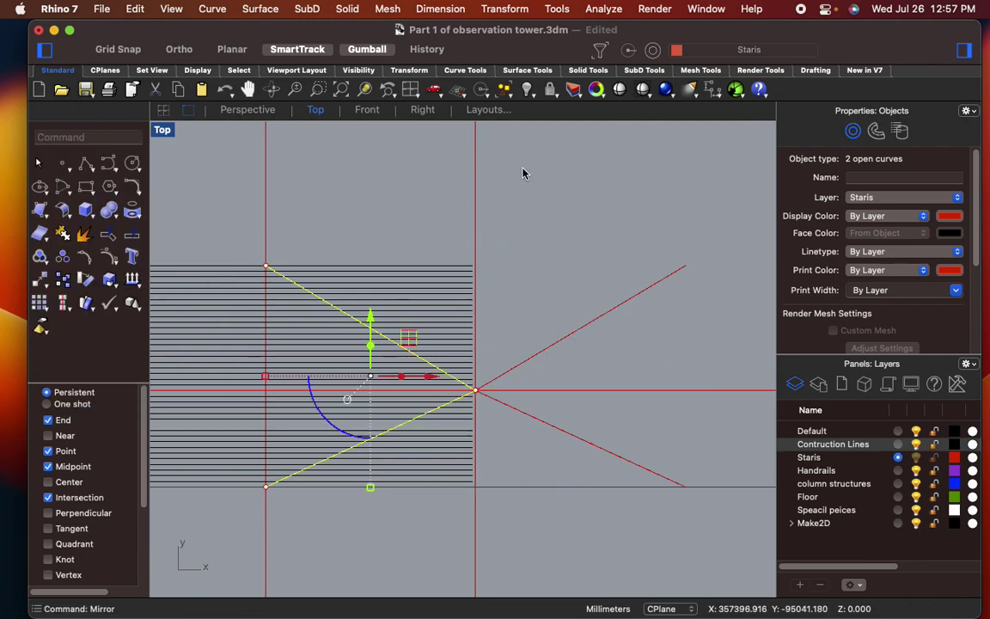
{"action": "key", "text": "Escape"}
- Draw a rectangle around the vanishing point, from a stair line's intersection with the lower-left diagonal to the upper-right diagonal, using the Near snap
{"action": "scroll", "coordinate": [520, 355], "scroll_direction": "up", "scroll_amount": 3}
{"action": "right_click_drag", "start_coordinate": [520, 355], "coordinate": [563, 316]}
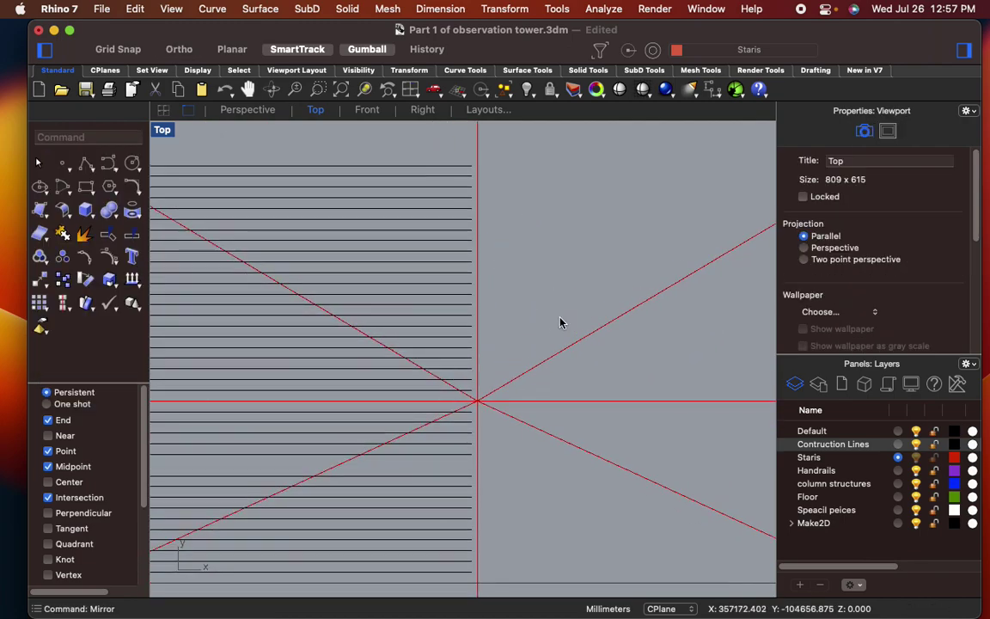
{"action": "key", "text": "Return"}
{"action": "scroll", "coordinate": [378, 497], "scroll_direction": "up", "scroll_amount": 3}
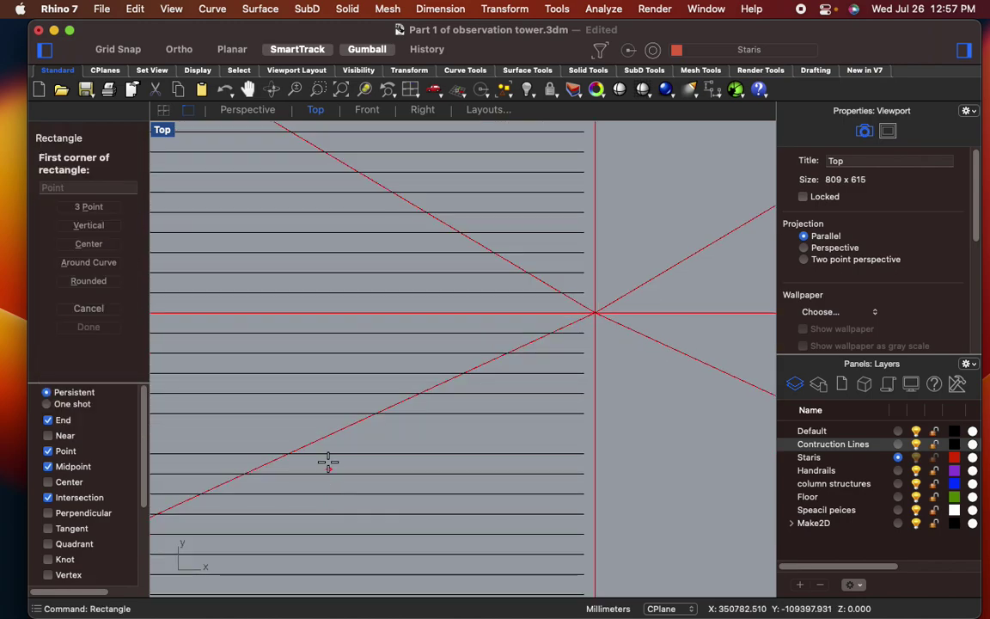
{"action": "left_click", "coordinate": [289, 452]}
{"action": "scroll", "coordinate": [464, 361], "scroll_direction": "down", "scroll_amount": 5}
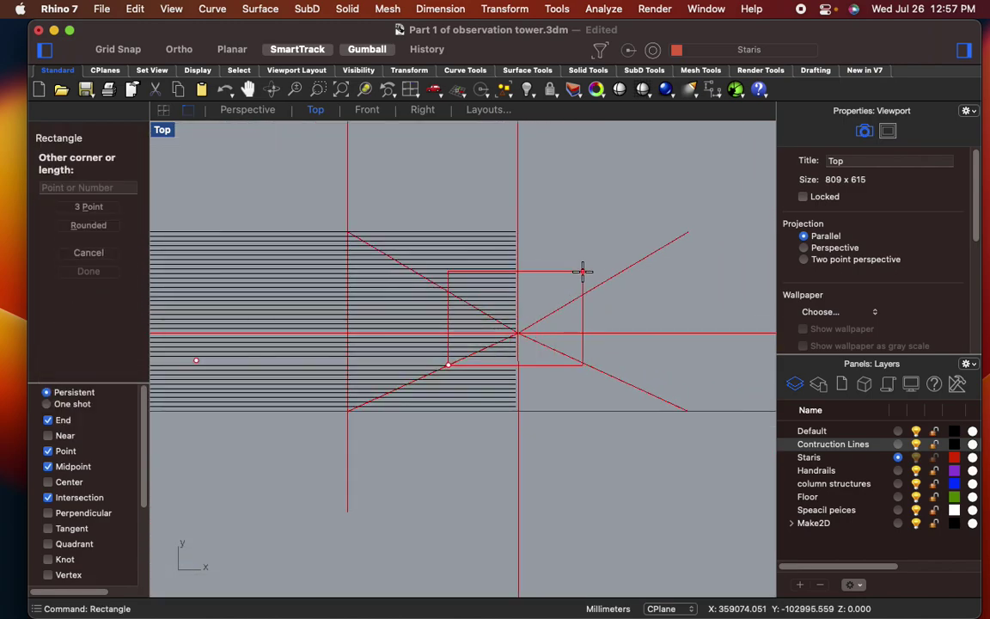
{"action": "scroll", "coordinate": [576, 284], "scroll_direction": "up", "scroll_amount": 1}
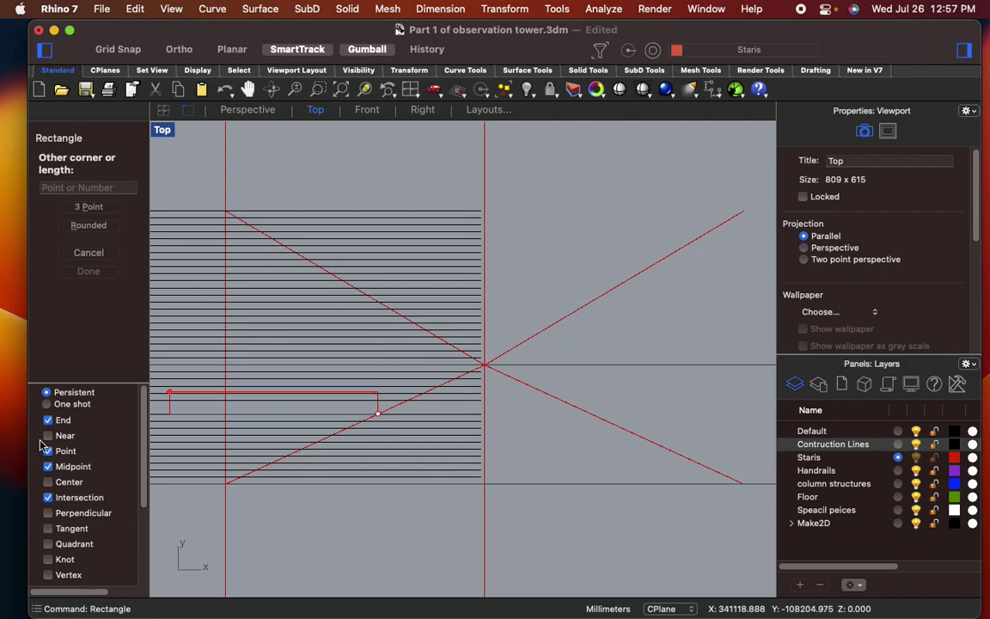
{"action": "left_click", "coordinate": [600, 298]}
{"action": "scroll", "coordinate": [437, 328], "scroll_direction": "down", "scroll_amount": 6}
{"action": "right_click_drag", "start_coordinate": [448, 351], "coordinate": [465, 362]}
{"action": "scroll", "coordinate": [460, 353], "scroll_direction": "up", "scroll_amount": 8}
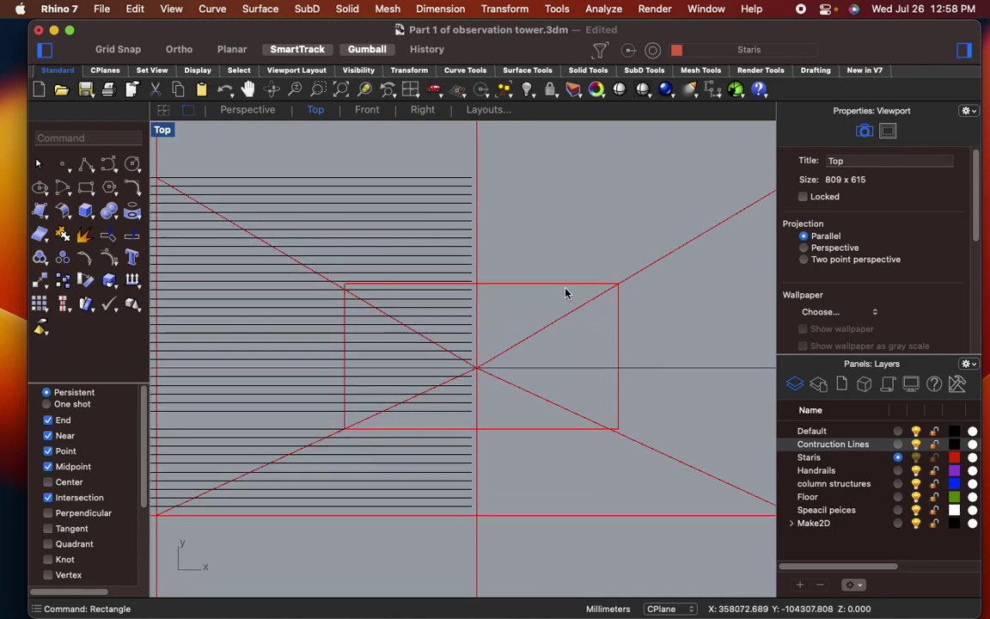
- Trim away the diagonals, stair lines, centre line and horizon inside the rectangle
{"action": "left_click", "coordinate": [539, 292]}
{"action": "key", "text": "super+t"}
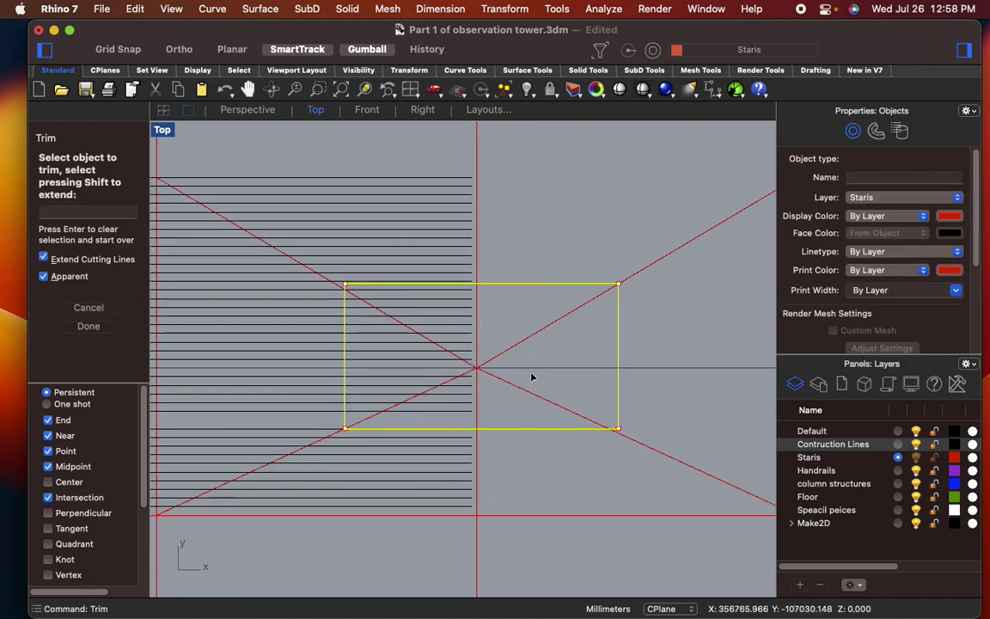
{"action": "left_click_drag", "start_coordinate": [504, 417], "coordinate": [490, 337]}
{"action": "left_click_drag", "start_coordinate": [497, 406], "coordinate": [383, 307]}
{"action": "left_click_drag", "start_coordinate": [468, 315], "coordinate": [438, 302]}
{"action": "left_click_drag", "start_coordinate": [493, 420], "coordinate": [422, 361]}
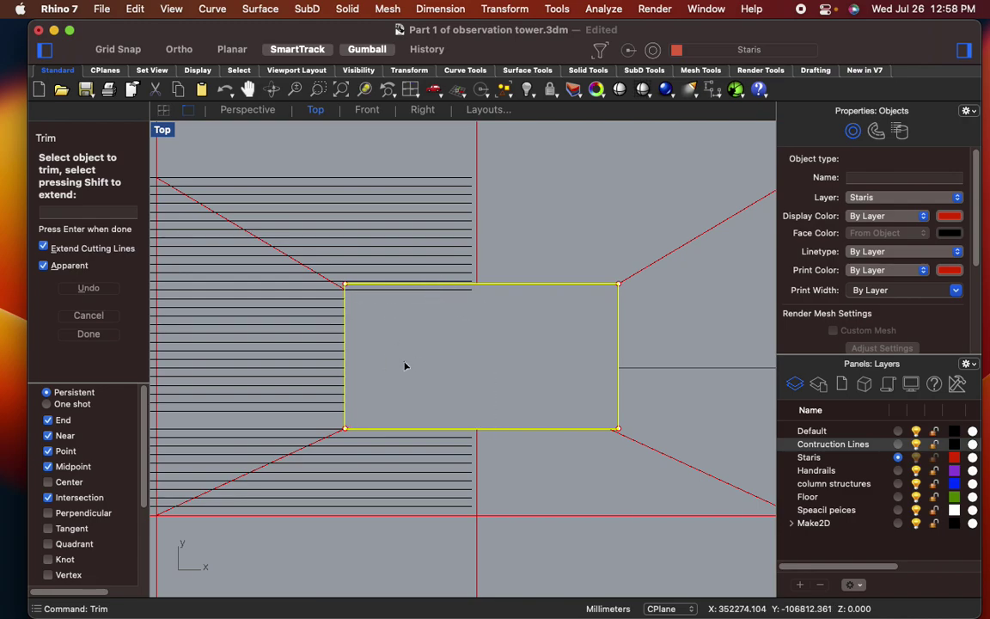
{"action": "scroll", "coordinate": [411, 348], "scroll_direction": "down", "scroll_amount": 2}
{"action": "scroll", "coordinate": [406, 309], "scroll_direction": "up", "scroll_amount": 4}
{"action": "scroll", "coordinate": [404, 322], "scroll_direction": "down", "scroll_amount": 3}
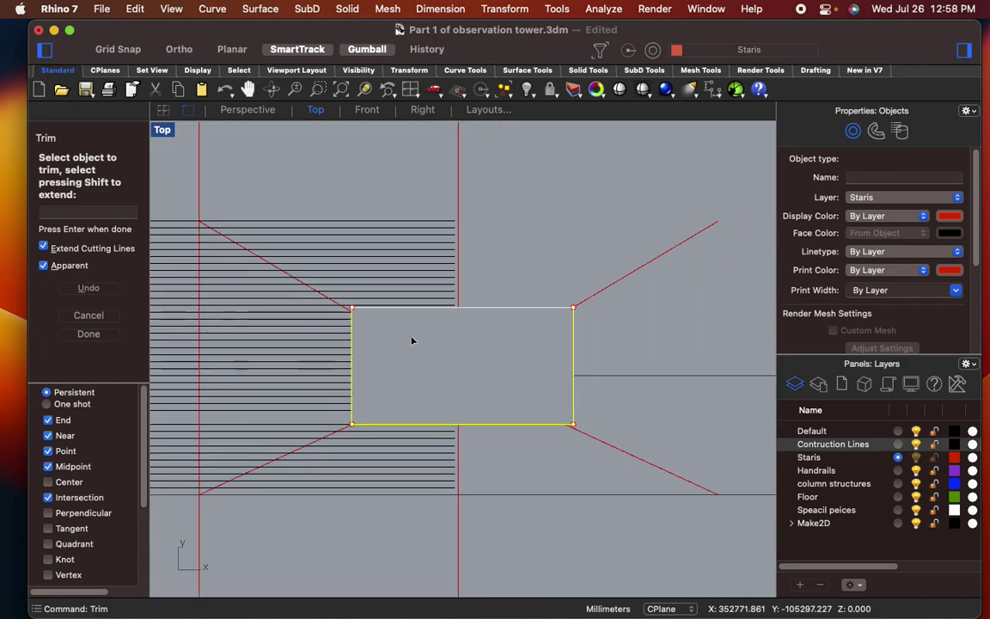
{"action": "scroll", "coordinate": [412, 343], "scroll_direction": "down", "scroll_amount": 4}
{"action": "scroll", "coordinate": [413, 347], "scroll_direction": "up", "scroll_amount": 3}
{"action": "key", "text": "Return"}
- Draw a second, larger rectangle around the trimmed one, extending slightly above and below the elevation
{"action": "type", "text": "rectangle"}
{"action": "key", "text": "Return"}
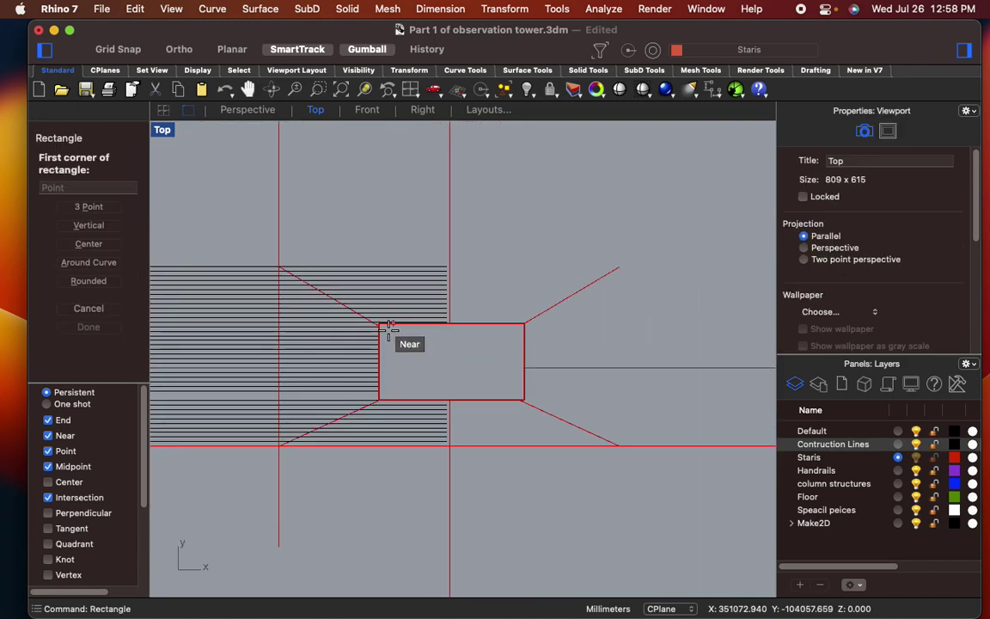
{"action": "left_click", "coordinate": [307, 264]}
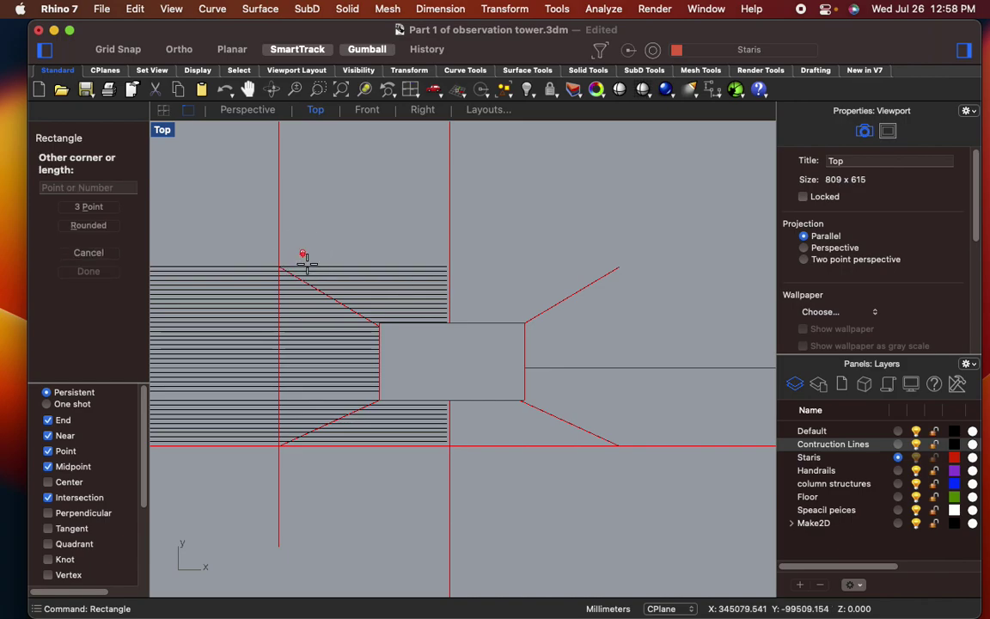
{"action": "left_click", "coordinate": [602, 469]}
{"action": "scroll", "coordinate": [593, 465], "scroll_direction": "down", "scroll_amount": 3}
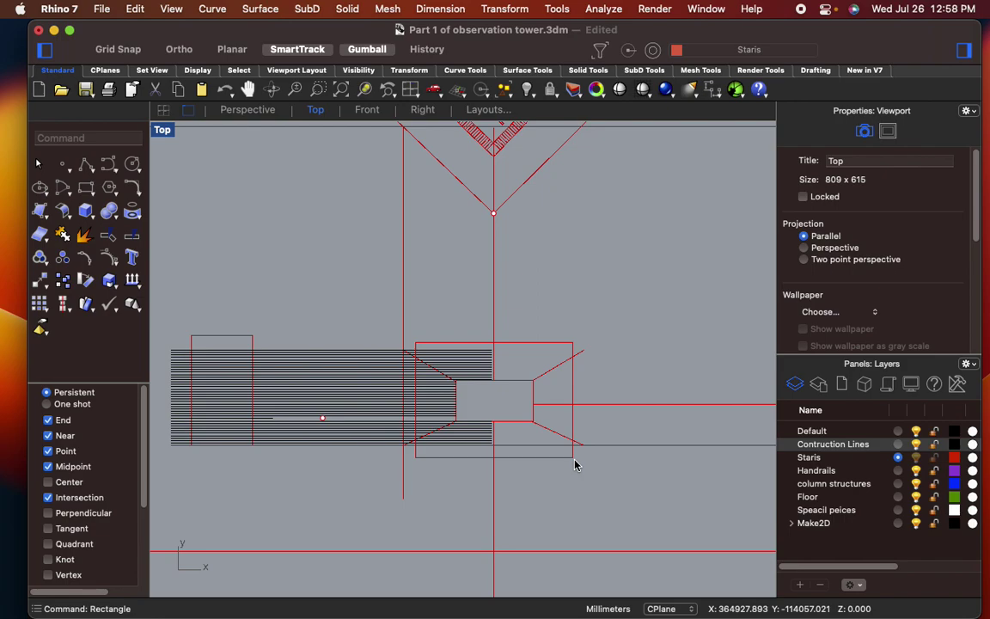
- Set the Top view to Shaded display and examine the pictorial stair drawing on the small upper sheet at the far left
{"action": "scroll", "coordinate": [602, 430], "scroll_direction": "down", "scroll_amount": 5}
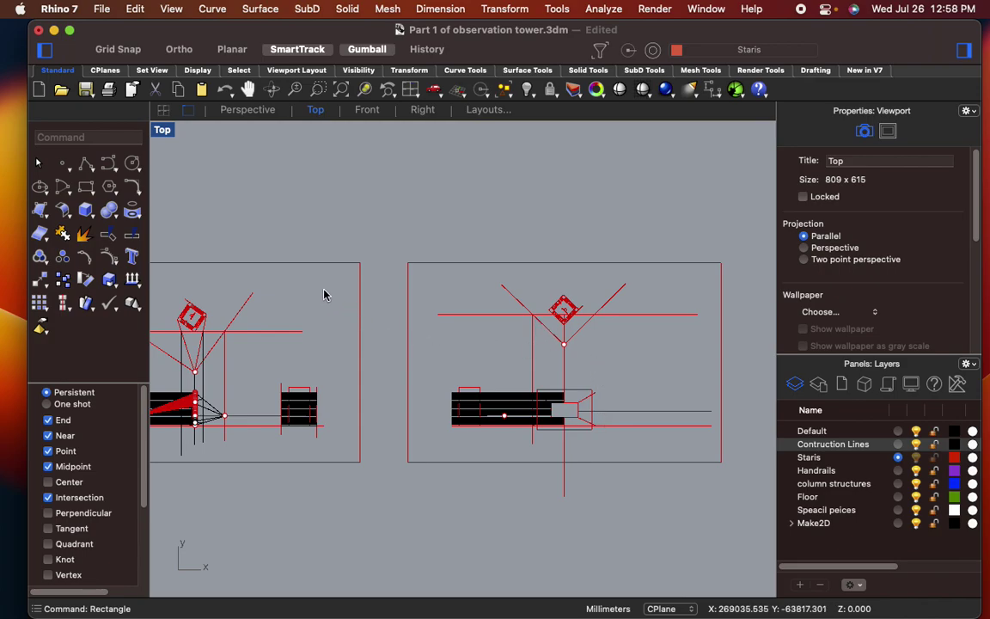
{"action": "scroll", "coordinate": [325, 293], "scroll_direction": "down", "scroll_amount": 3}
{"action": "right_click", "coordinate": [333, 263]}
{"action": "left_click", "coordinate": [514, 371]}
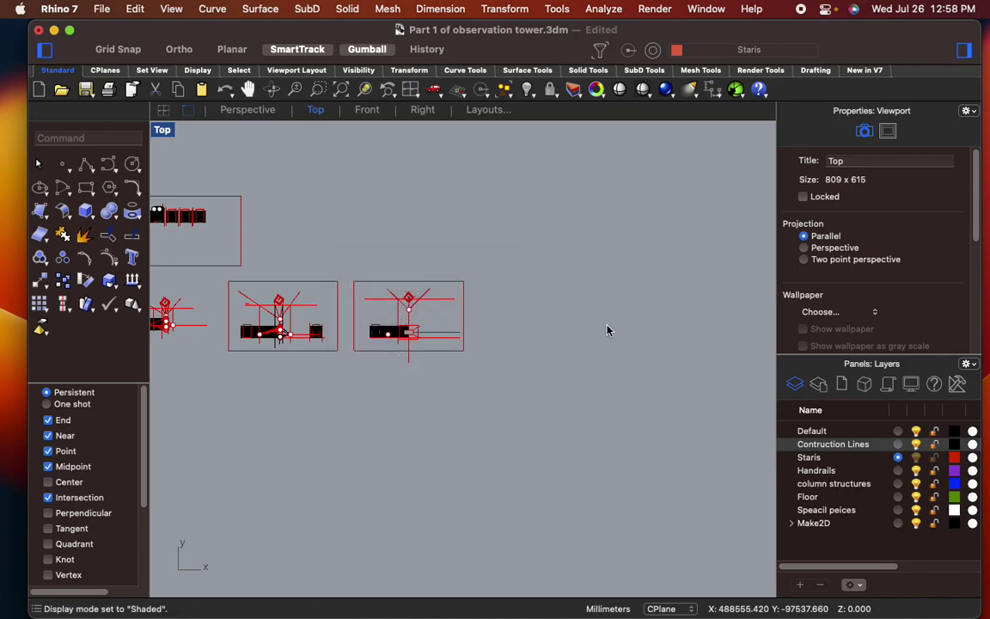
{"action": "right_click_drag", "start_coordinate": [530, 397], "coordinate": [753, 503]}
{"action": "scroll", "coordinate": [282, 307], "scroll_direction": "up", "scroll_amount": 8}
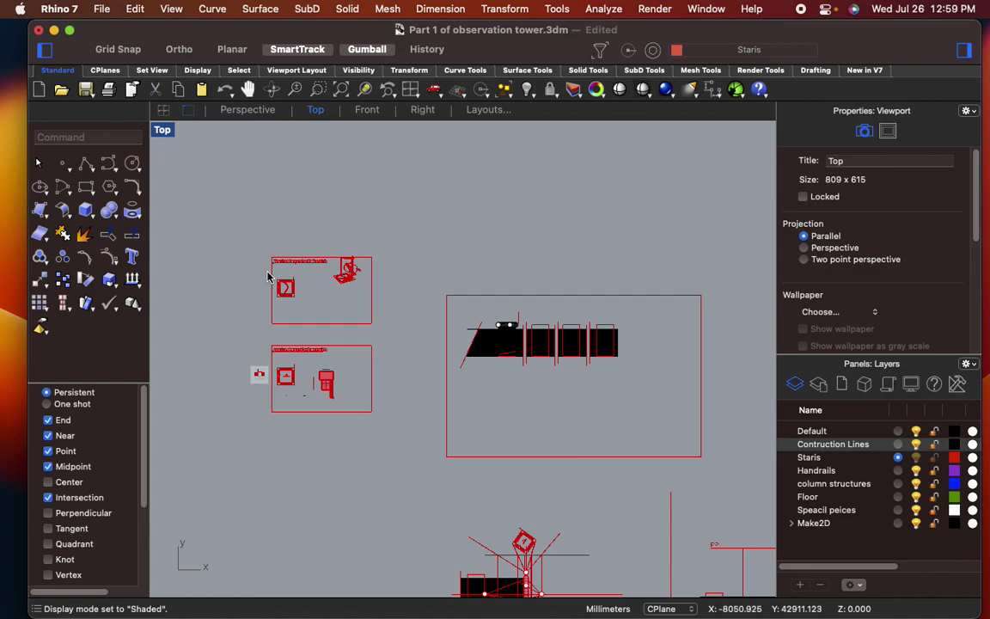
{"action": "scroll", "coordinate": [382, 332], "scroll_direction": "up", "scroll_amount": 10}
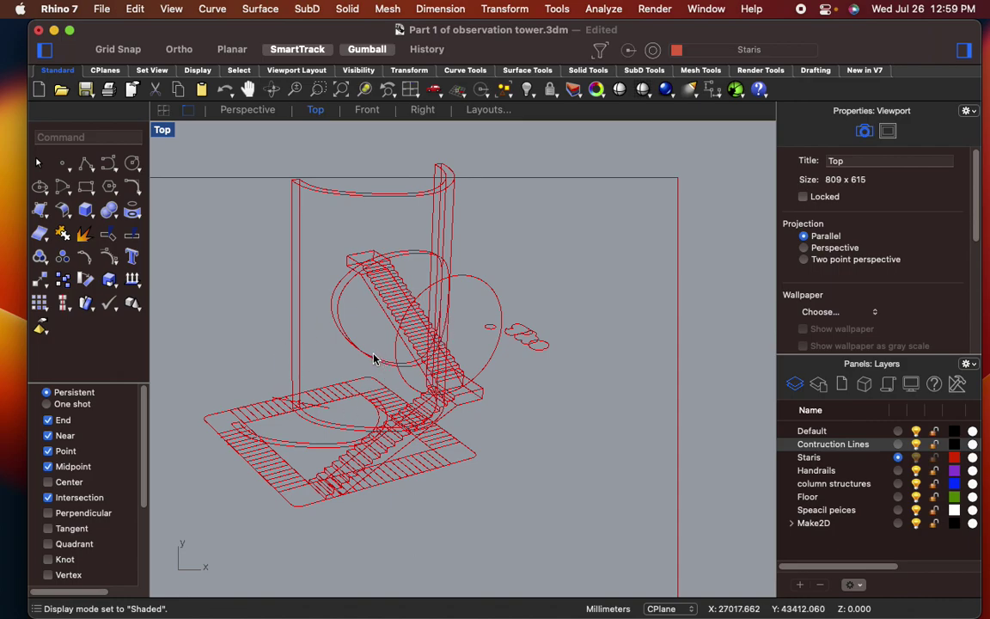
{"action": "scroll", "coordinate": [386, 438], "scroll_direction": "down", "scroll_amount": 10}
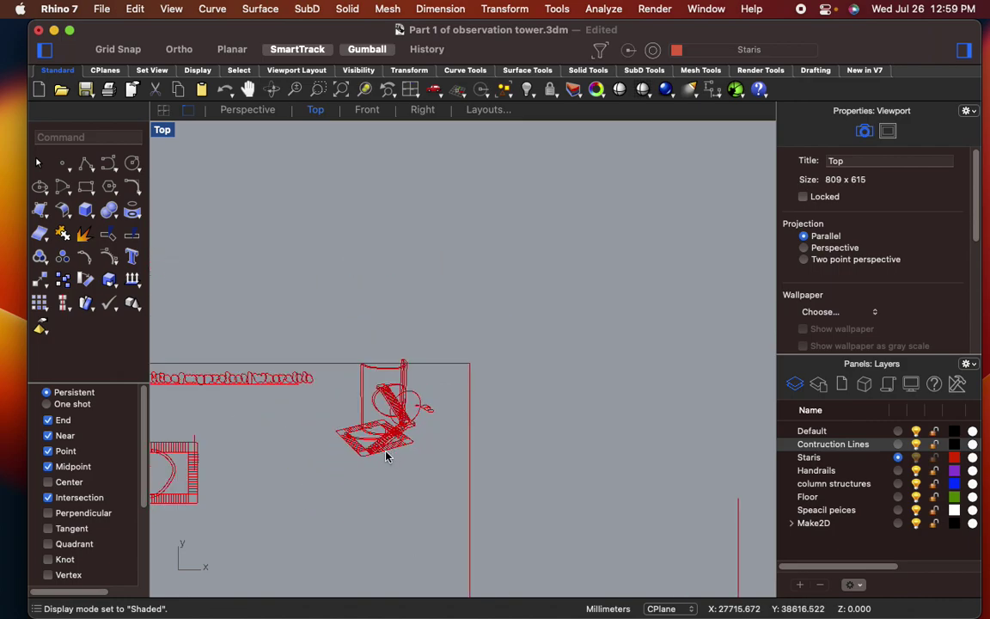
- Restore the four-view layout and view the 3D tower model from above in the Perspective view
{"action": "double_click", "coordinate": [161, 128]}
{"action": "scroll", "coordinate": [355, 196], "scroll_direction": "down", "scroll_amount": 3}
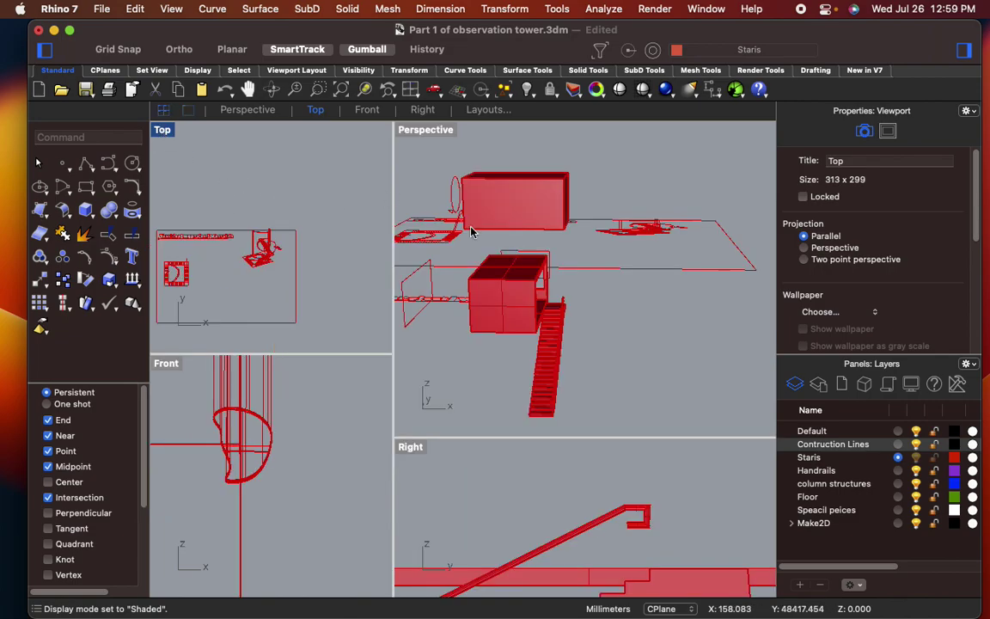
{"action": "scroll", "coordinate": [516, 256], "scroll_direction": "down", "scroll_amount": 6}
{"action": "scroll", "coordinate": [510, 284], "scroll_direction": "up", "scroll_amount": 6}
{"action": "right_click_drag", "start_coordinate": [507, 288], "coordinate": [669, 426]}
- Copy the whole 3D tower model from its sheet's edge to the empty area beyond all the sheets
{"action": "left_click_drag", "start_coordinate": [480, 131], "coordinate": [713, 420]}
{"action": "type", "text": "copy"}
{"action": "key", "text": "Return"}
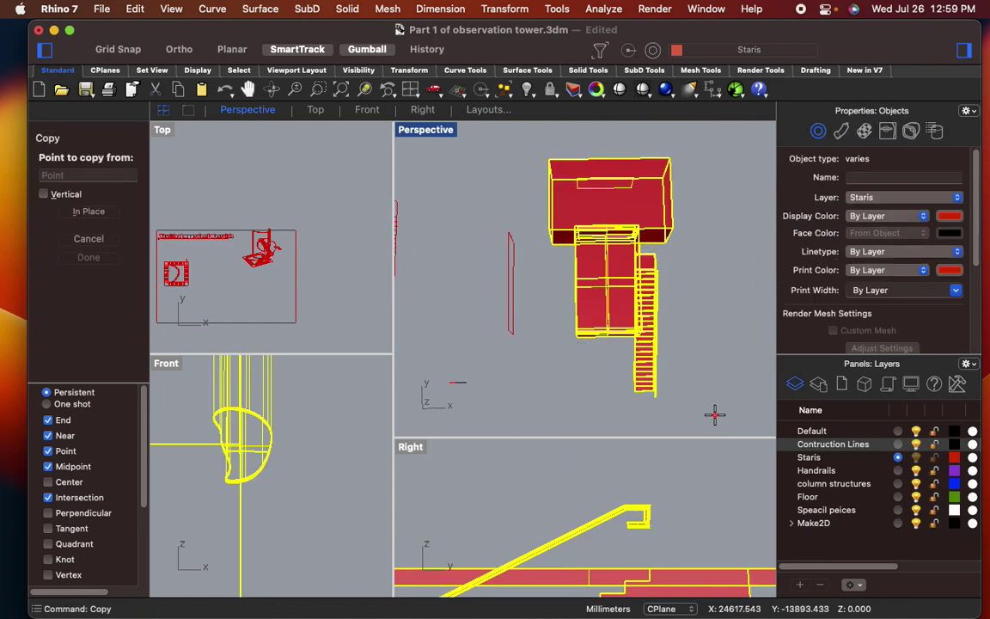
{"action": "scroll", "coordinate": [650, 308], "scroll_direction": "down", "scroll_amount": 20}
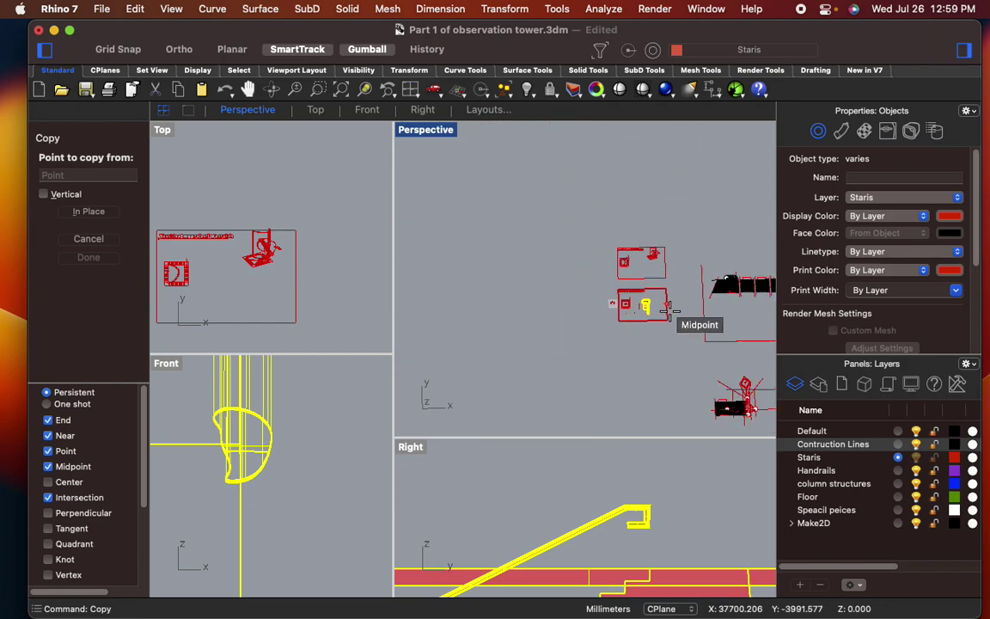
{"action": "left_click", "coordinate": [667, 320]}
{"action": "scroll", "coordinate": [674, 301], "scroll_direction": "down", "scroll_amount": 6}
{"action": "right_click_drag", "start_coordinate": [693, 297], "coordinate": [745, 402]}
{"action": "right_click_drag", "start_coordinate": [709, 314], "coordinate": [521, 220], "text": "shift"}
{"action": "key", "text": "F8"}
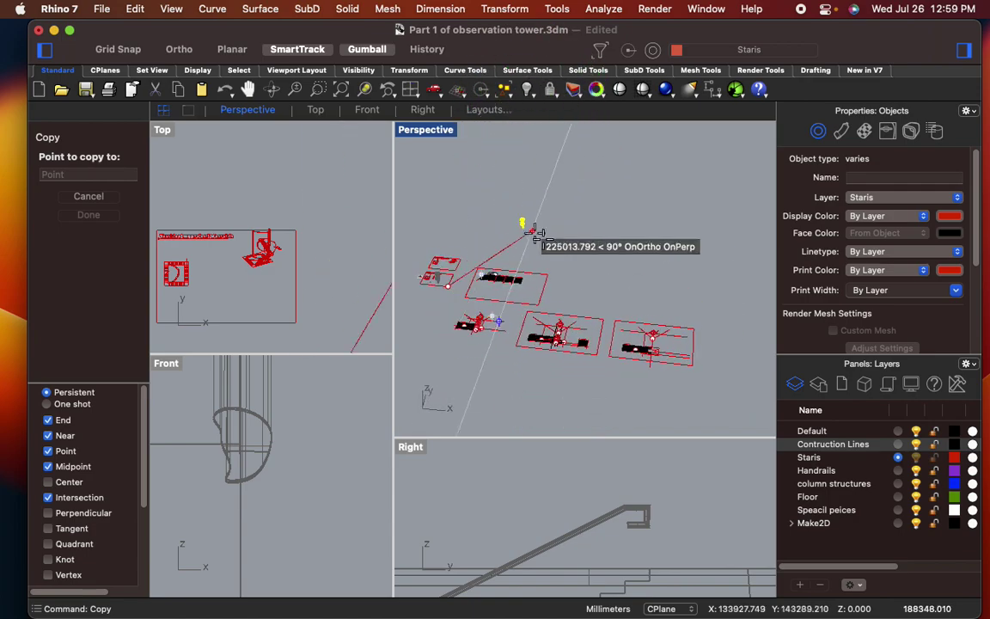
{"action": "left_click", "coordinate": [598, 221]}
{"action": "key", "text": "Return"}
- Select the copied tower model in the Top view and frame it in the Perspective view to look at it from the side
{"action": "left_click", "coordinate": [354, 263]}
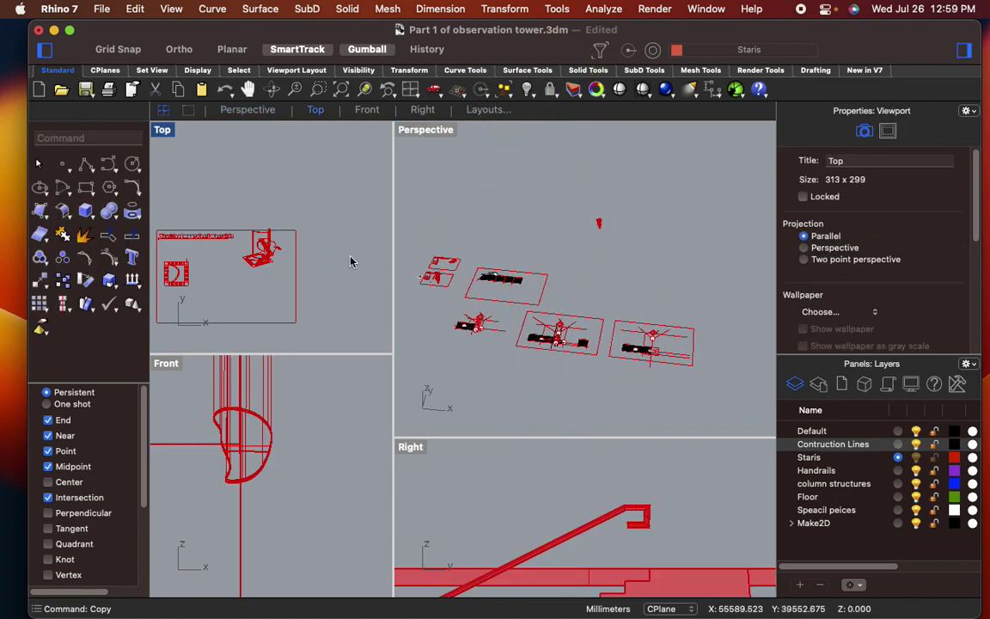
{"action": "scroll", "coordinate": [351, 256], "scroll_direction": "down", "scroll_amount": 15}
{"action": "right_click_drag", "start_coordinate": [364, 251], "coordinate": [184, 289]}
{"action": "scroll", "coordinate": [200, 271], "scroll_direction": "up", "scroll_amount": 10}
{"action": "left_click_drag", "start_coordinate": [209, 232], "coordinate": [287, 282]}
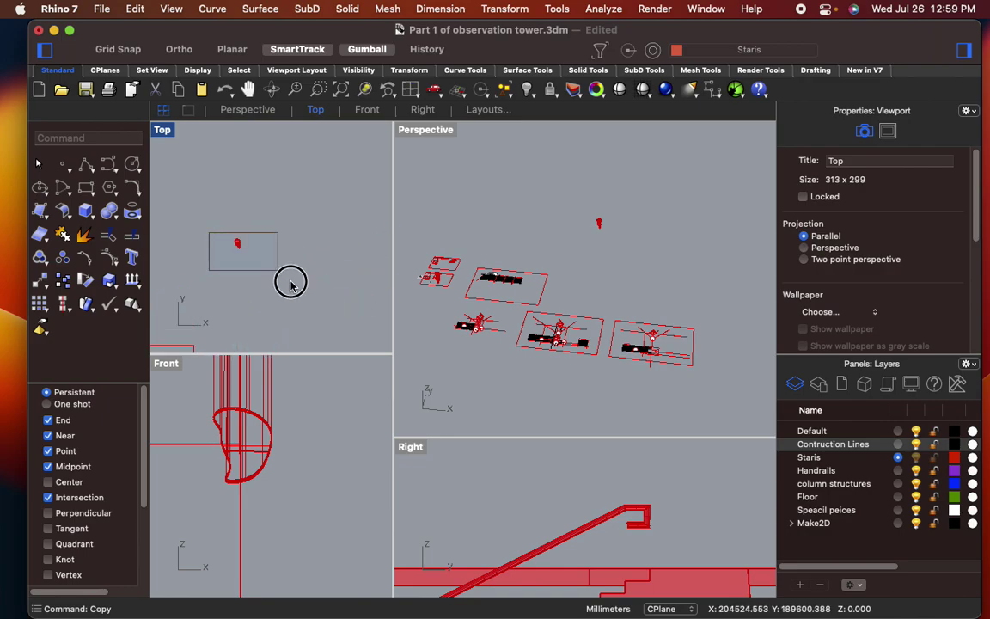
{"action": "left_click", "coordinate": [433, 133]}
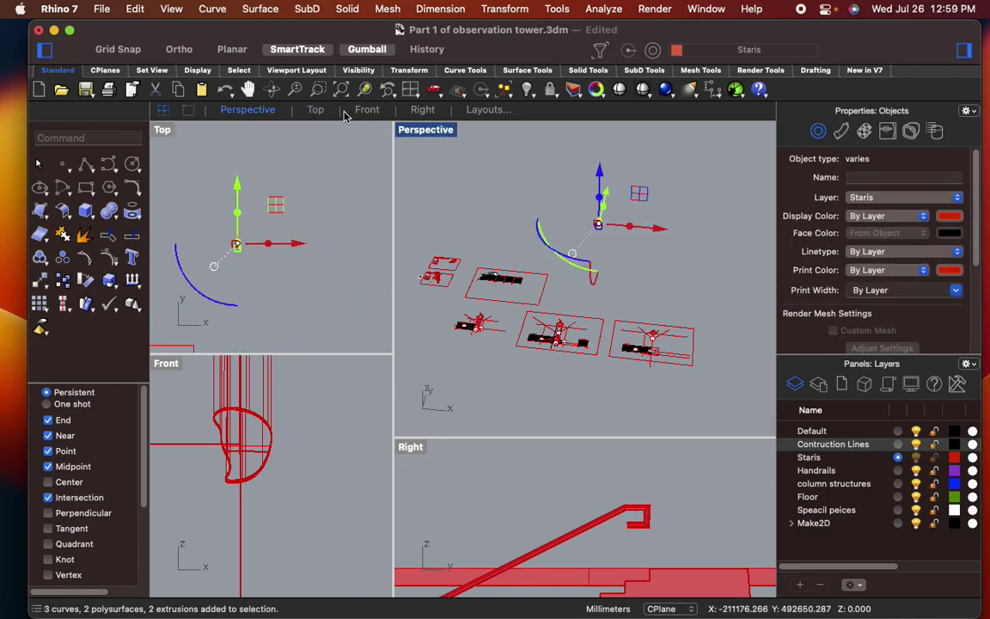
{"action": "left_click", "coordinate": [364, 89]}
{"action": "left_click", "coordinate": [654, 266]}
{"action": "right_click_drag", "start_coordinate": [654, 266], "coordinate": [669, 293]}
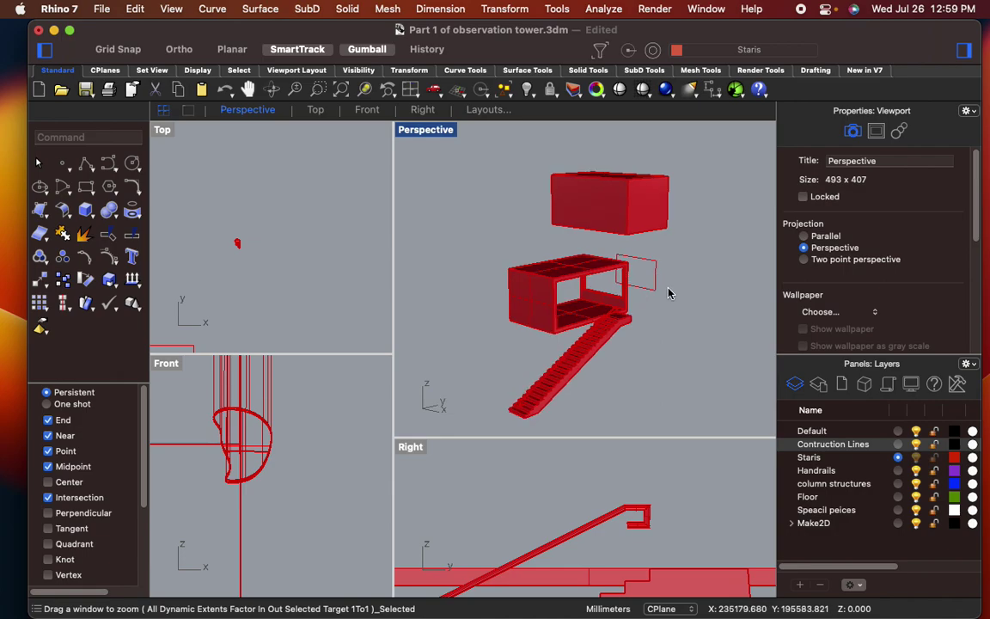
- Show the Perspective viewport's camera and frame its frustum together with the copied tower in the Top view
{"action": "type", "text": "camera"}
{"action": "key", "text": "Return"}
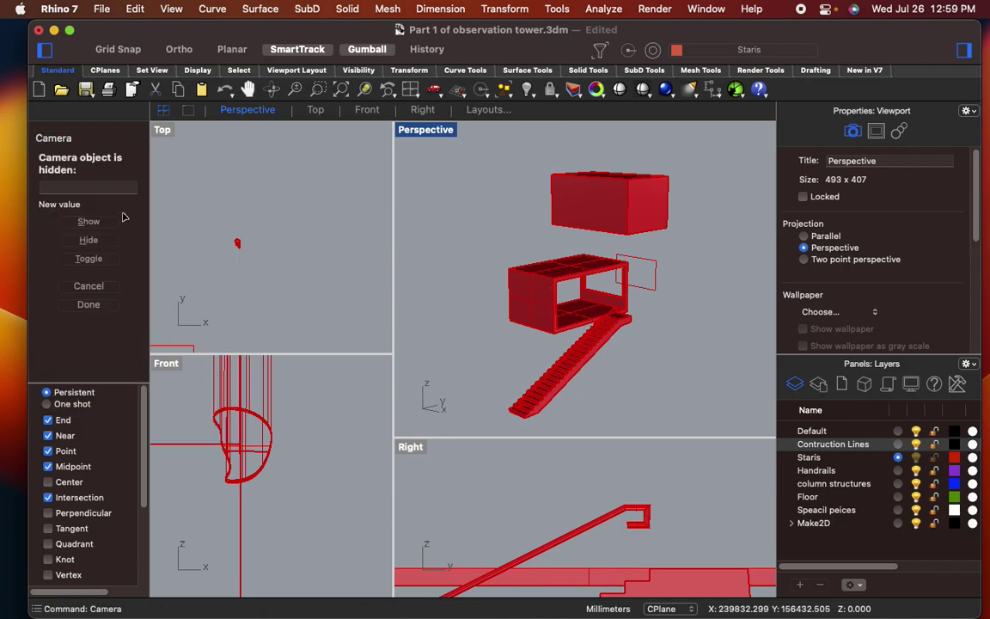
{"action": "left_click", "coordinate": [88, 223]}
{"action": "scroll", "coordinate": [232, 249], "scroll_direction": "up", "scroll_amount": 5}
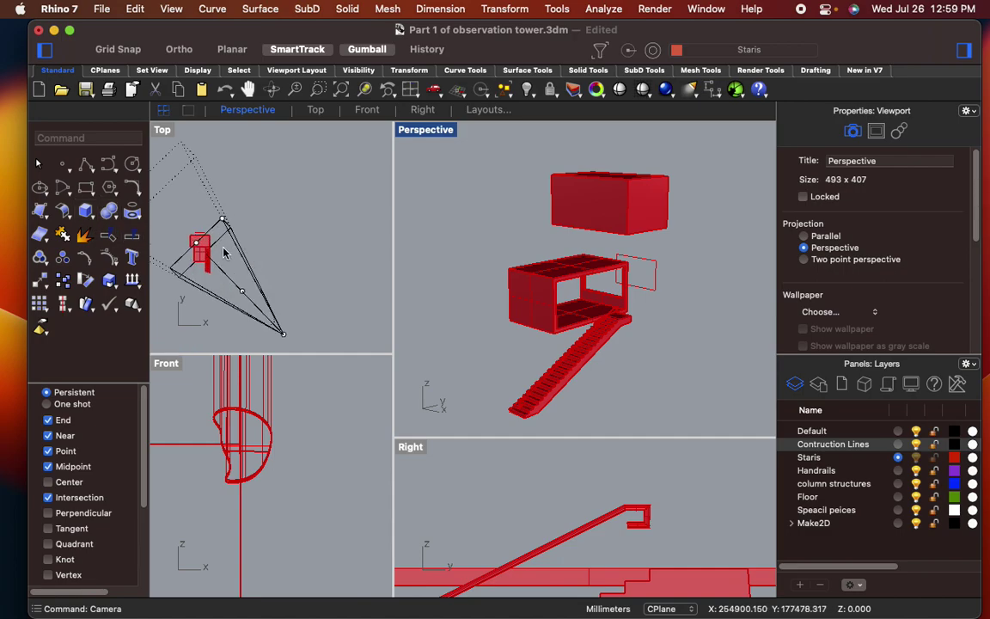
{"action": "right_click_drag", "start_coordinate": [203, 256], "coordinate": [240, 207]}
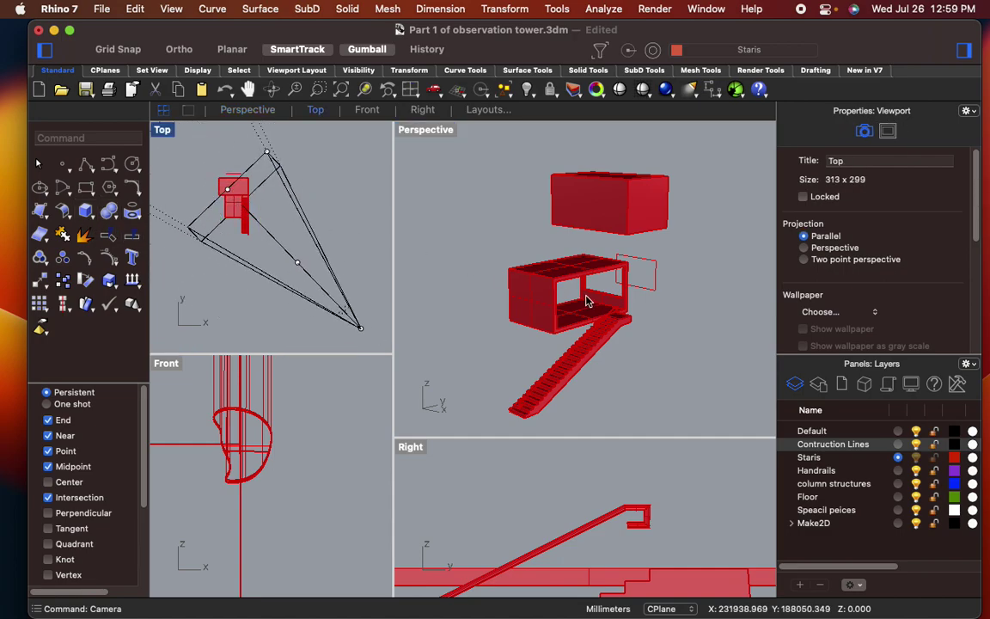
- Zoom the Perspective view in and out to examine how the camera frustum follows in the Top view
{"action": "scroll", "coordinate": [587, 297], "scroll_direction": "down", "scroll_amount": 6}
{"action": "scroll", "coordinate": [587, 297], "scroll_direction": "up", "scroll_amount": 6}
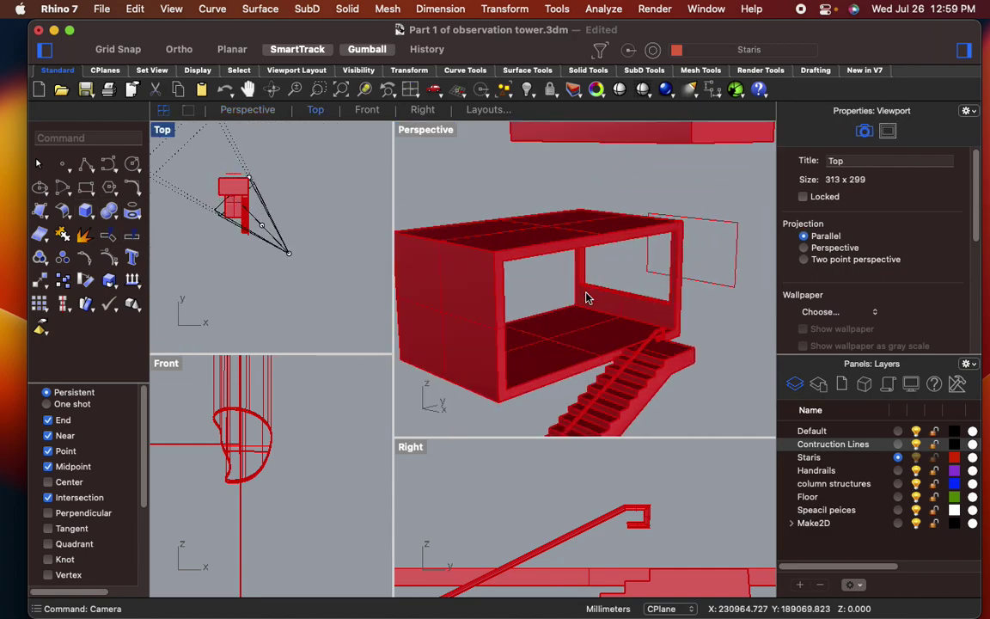
{"action": "scroll", "coordinate": [587, 298], "scroll_direction": "down", "scroll_amount": 3}
{"action": "scroll", "coordinate": [587, 298], "scroll_direction": "up", "scroll_amount": 5}
{"action": "scroll", "coordinate": [587, 298], "scroll_direction": "down", "scroll_amount": 5}
{"action": "scroll", "coordinate": [587, 297], "scroll_direction": "down", "scroll_amount": 2}
{"action": "scroll", "coordinate": [587, 298], "scroll_direction": "up", "scroll_amount": 6}
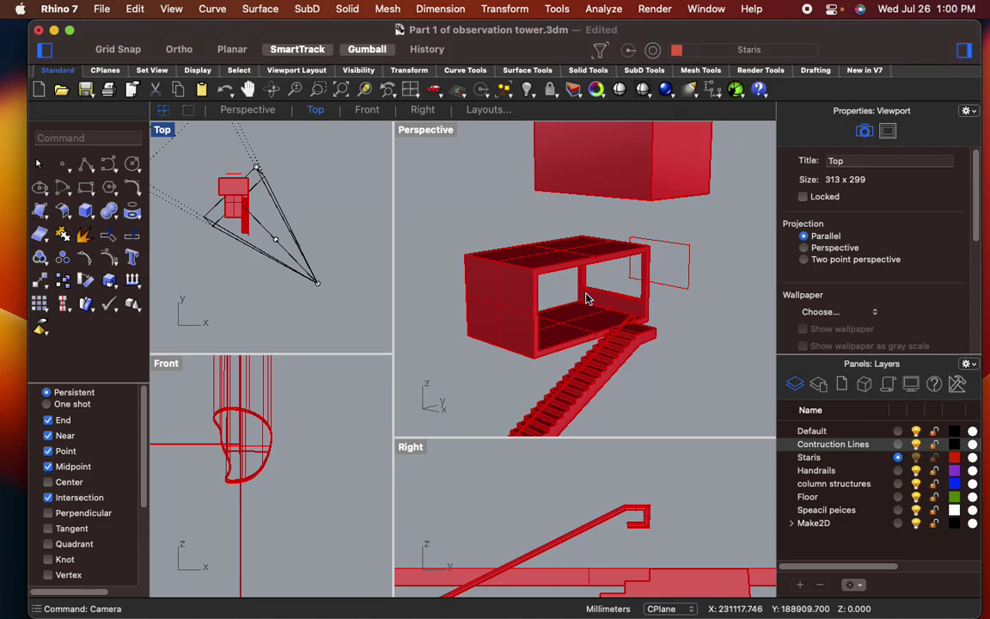
{"action": "scroll", "coordinate": [587, 298], "scroll_direction": "up", "scroll_amount": 2}
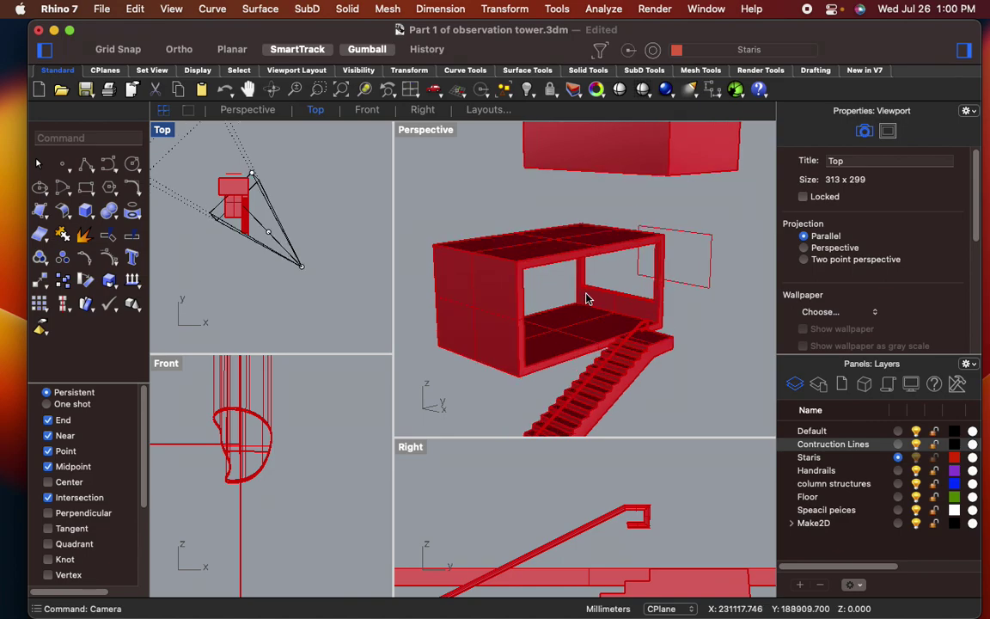
{"action": "scroll", "coordinate": [587, 299], "scroll_direction": "up", "scroll_amount": 2}
{"action": "scroll", "coordinate": [587, 298], "scroll_direction": "up", "scroll_amount": 2}
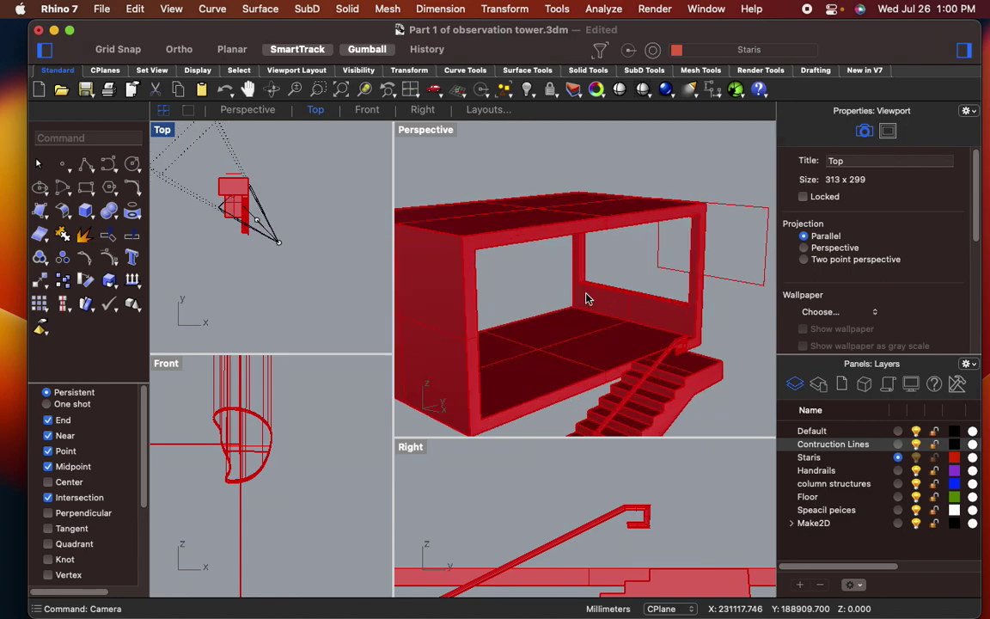
{"action": "scroll", "coordinate": [587, 298], "scroll_direction": "up", "scroll_amount": 2}
{"action": "scroll", "coordinate": [587, 298], "scroll_direction": "up", "scroll_amount": 2}
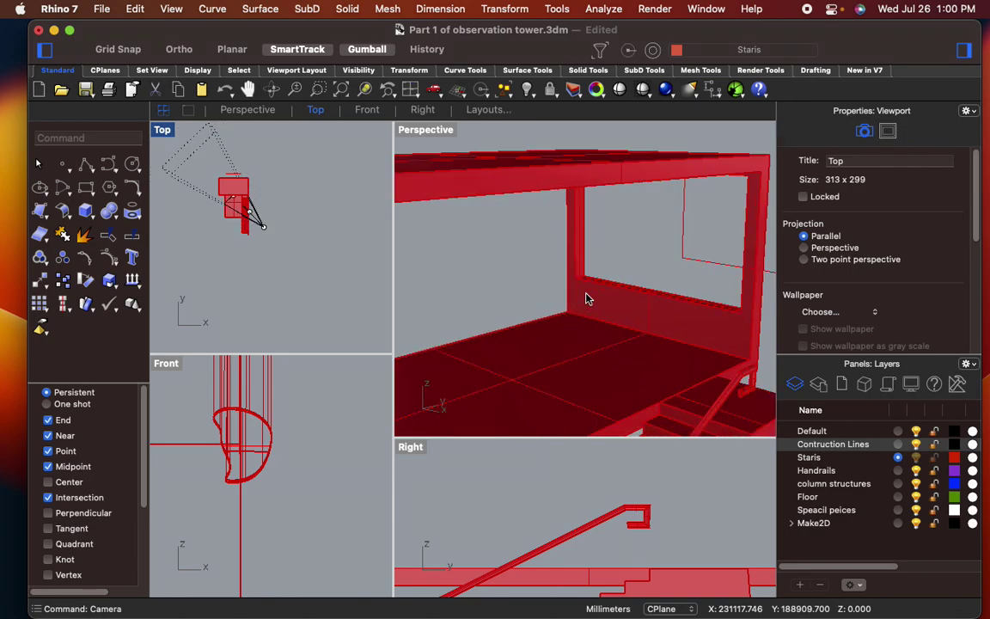
{"action": "scroll", "coordinate": [587, 298], "scroll_direction": "up", "scroll_amount": 2}
{"action": "scroll", "coordinate": [587, 299], "scroll_direction": "down", "scroll_amount": 6}
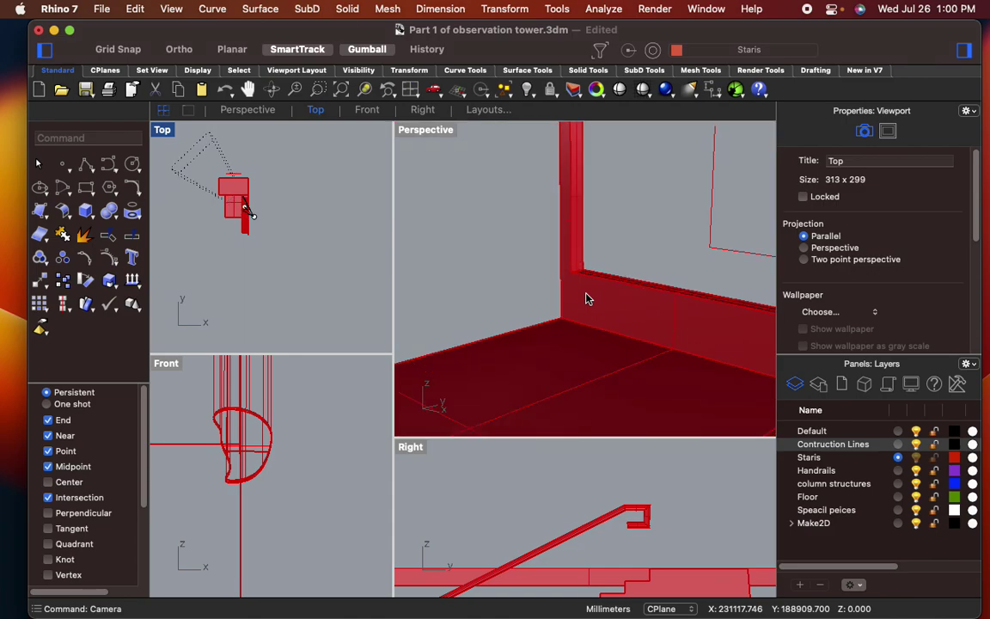
{"action": "scroll", "coordinate": [587, 298], "scroll_direction": "down", "scroll_amount": 4}
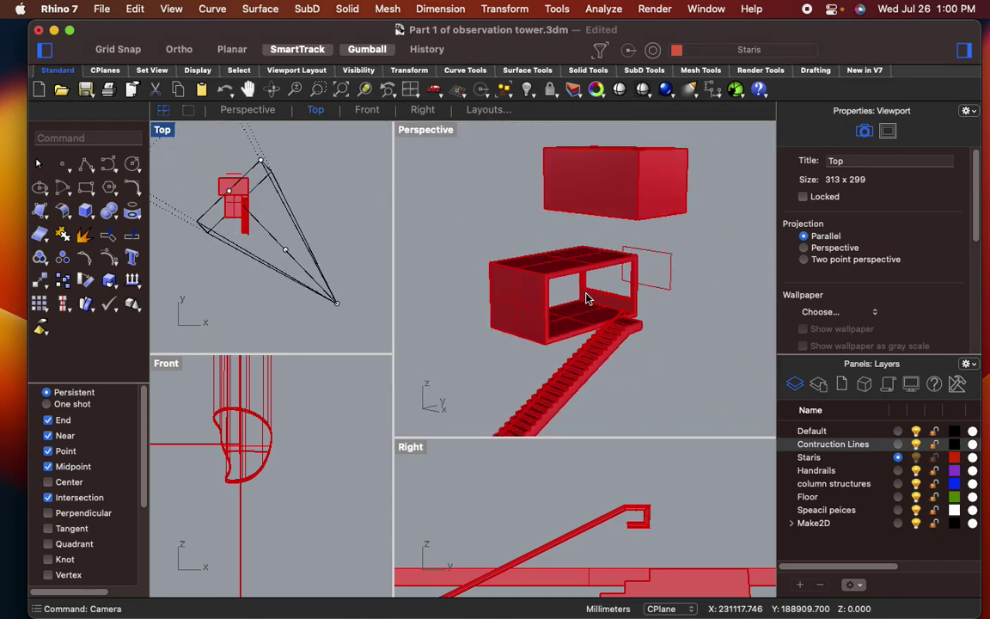
{"action": "scroll", "coordinate": [587, 298], "scroll_direction": "down", "scroll_amount": 3}
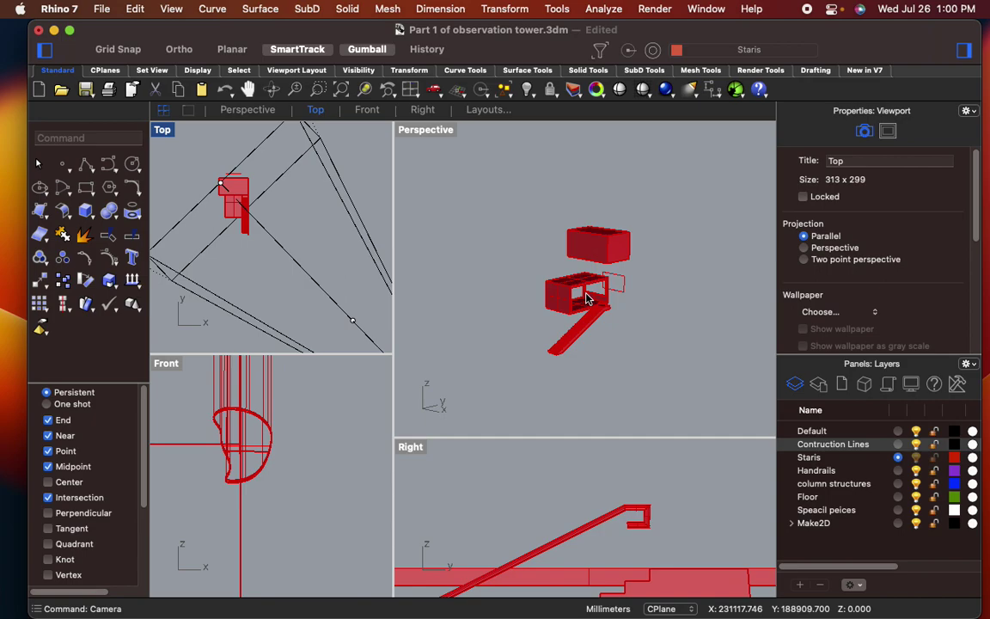
{"action": "scroll", "coordinate": [587, 298], "scroll_direction": "up", "scroll_amount": 3}
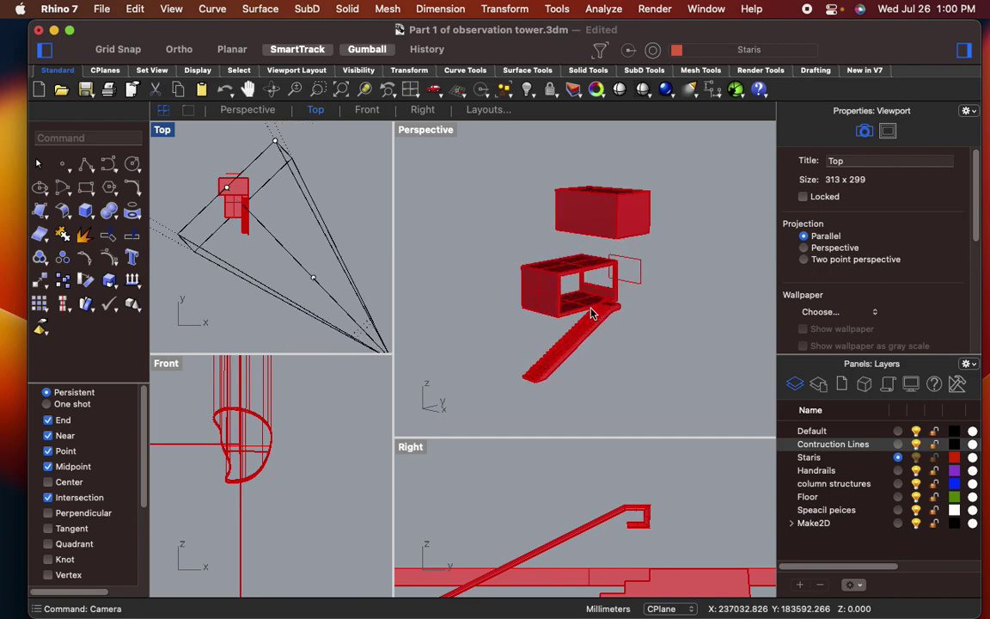
- Lower the camera point in the Right view so the perspective looks up at the tower from below
{"action": "scroll", "coordinate": [267, 412], "scroll_direction": "down", "scroll_amount": 4}
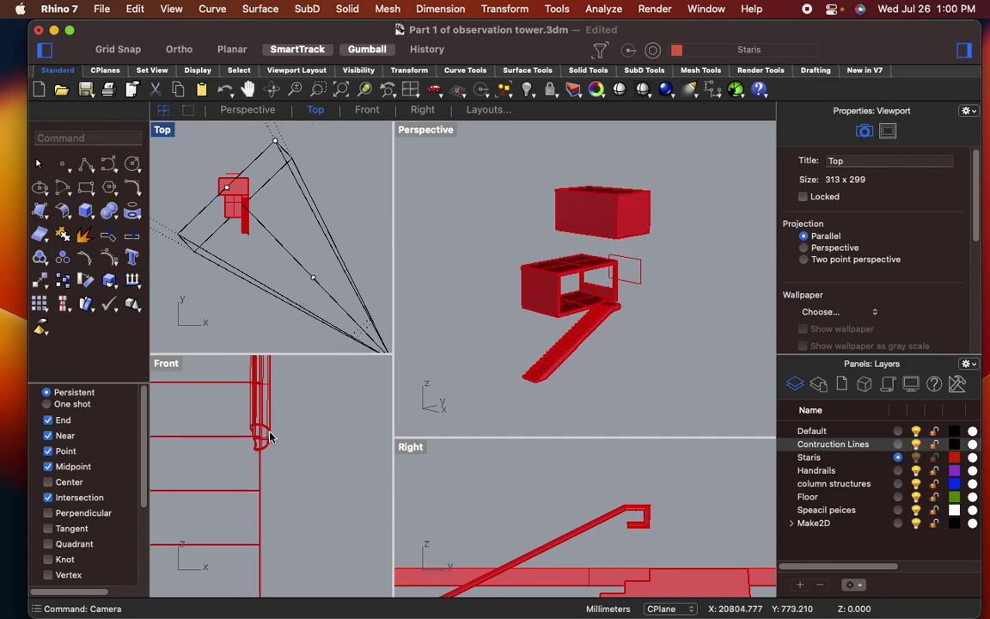
{"action": "scroll", "coordinate": [280, 202], "scroll_direction": "down", "scroll_amount": 1}
{"action": "scroll", "coordinate": [279, 203], "scroll_direction": "down", "scroll_amount": 4}
{"action": "scroll", "coordinate": [304, 250], "scroll_direction": "up", "scroll_amount": 4}
{"action": "left_click", "coordinate": [358, 306]}
{"action": "scroll", "coordinate": [617, 539], "scroll_direction": "down", "scroll_amount": 5}
{"action": "scroll", "coordinate": [617, 539], "scroll_direction": "down", "scroll_amount": 3}
{"action": "right_click_drag", "start_coordinate": [686, 546], "coordinate": [557, 514]}
{"action": "scroll", "coordinate": [588, 500], "scroll_direction": "up", "scroll_amount": 8}
{"action": "left_click_drag", "start_coordinate": [530, 453], "coordinate": [528, 573]}
{"action": "left_click_drag", "start_coordinate": [527, 508], "coordinate": [528, 492]}
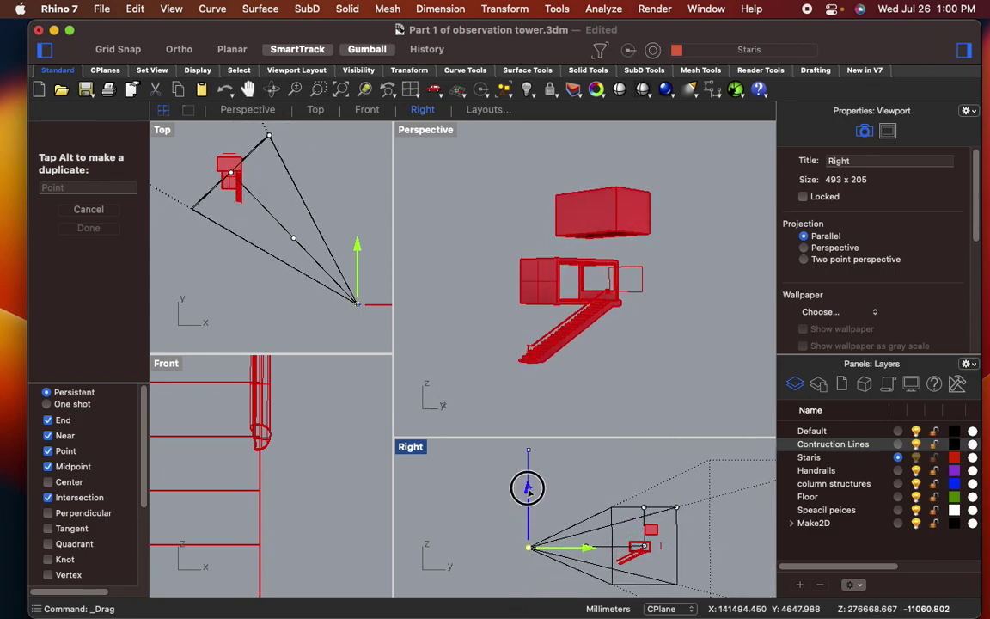
{"action": "left_click_drag", "start_coordinate": [527, 475], "coordinate": [537, 505]}
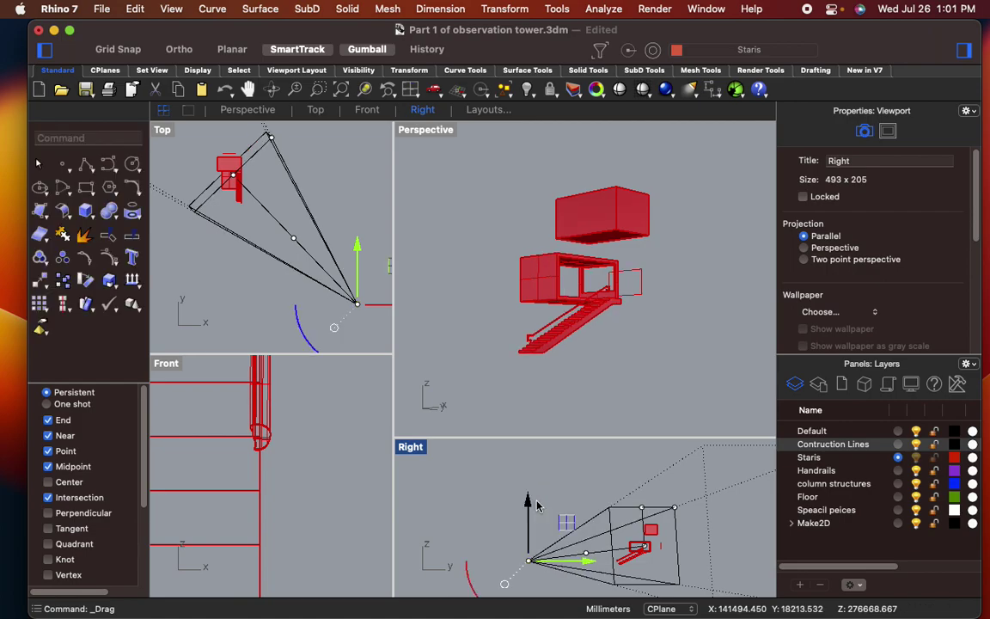
- Move the camera point closer to the tower in the Top view and check its position in the Right view
{"action": "left_click", "coordinate": [358, 307]}
{"action": "left_click_drag", "start_coordinate": [358, 307], "coordinate": [319, 264]}
{"action": "scroll", "coordinate": [603, 554], "scroll_direction": "up", "scroll_amount": 8}
{"action": "right_click_drag", "start_coordinate": [630, 547], "coordinate": [591, 525]}
{"action": "left_click_drag", "start_coordinate": [468, 490], "coordinate": [551, 483]}
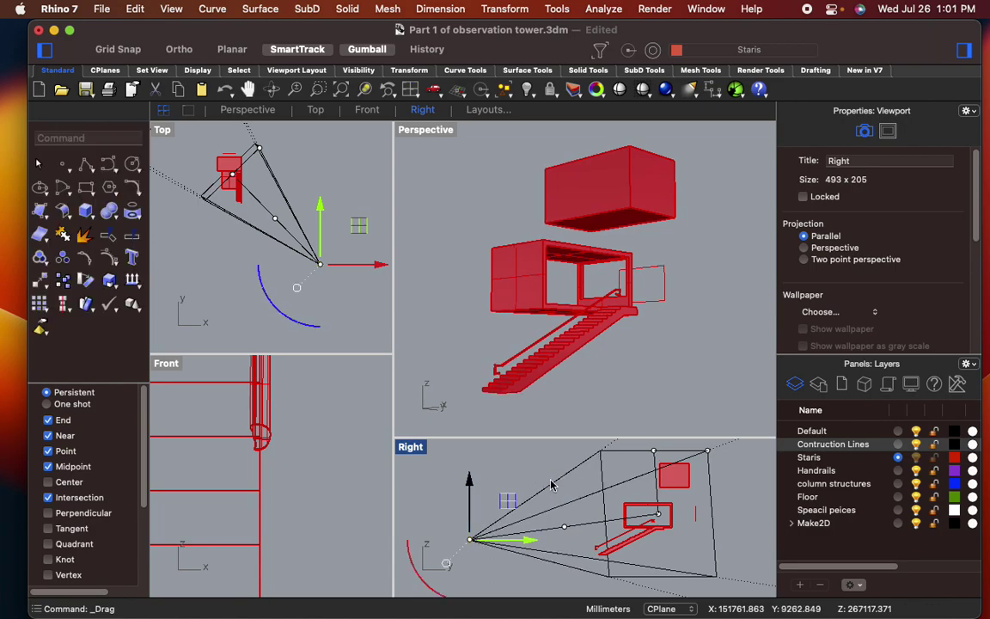
- Widen the camera's field of view from the frustum corner and move the camera point close beside the stairs in the Top view
{"action": "left_click", "coordinate": [259, 151]}
{"action": "left_click_drag", "start_coordinate": [259, 152], "coordinate": [331, 138]}
{"action": "left_click", "coordinate": [320, 264]}
{"action": "left_click_drag", "start_coordinate": [325, 266], "coordinate": [284, 145]}
{"action": "left_click_drag", "start_coordinate": [328, 210], "coordinate": [313, 218]}
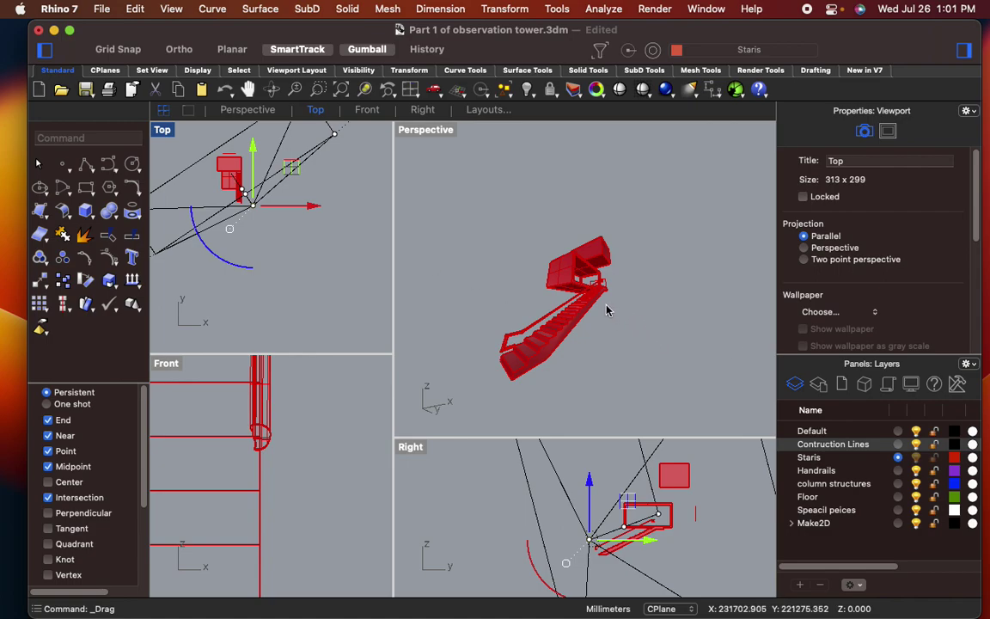
- Select the camera point in the Top view and move it a little farther away from the stairs
{"action": "scroll", "coordinate": [361, 272], "scroll_direction": "down", "scroll_amount": 6}
{"action": "scroll", "coordinate": [299, 221], "scroll_direction": "up", "scroll_amount": 10}
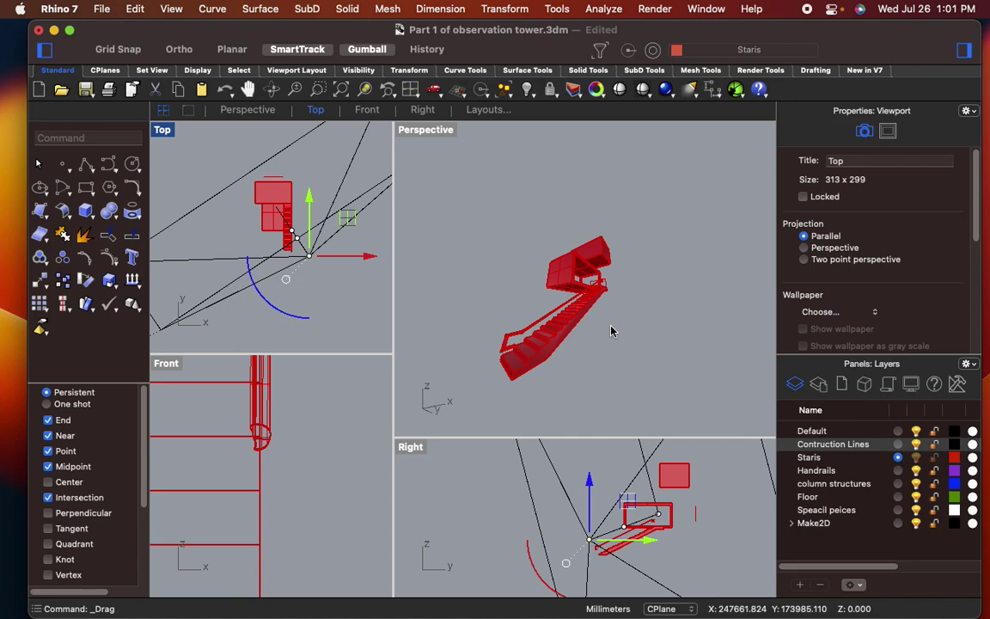
{"action": "left_click", "coordinate": [316, 251]}
{"action": "left_click", "coordinate": [311, 284]}
{"action": "left_click", "coordinate": [309, 256]}
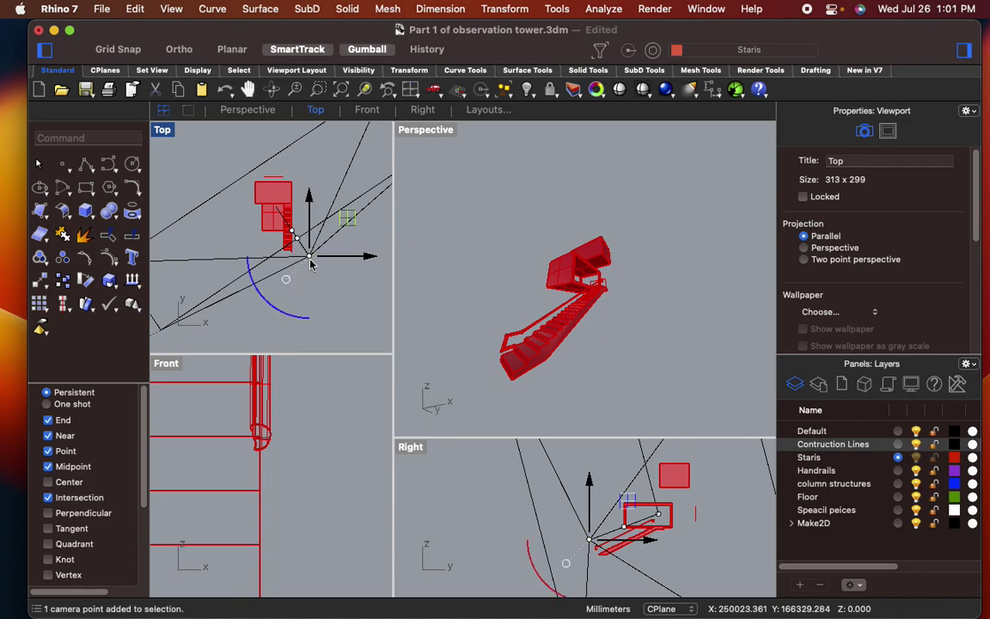
{"action": "left_click_drag", "start_coordinate": [307, 234], "coordinate": [367, 275]}
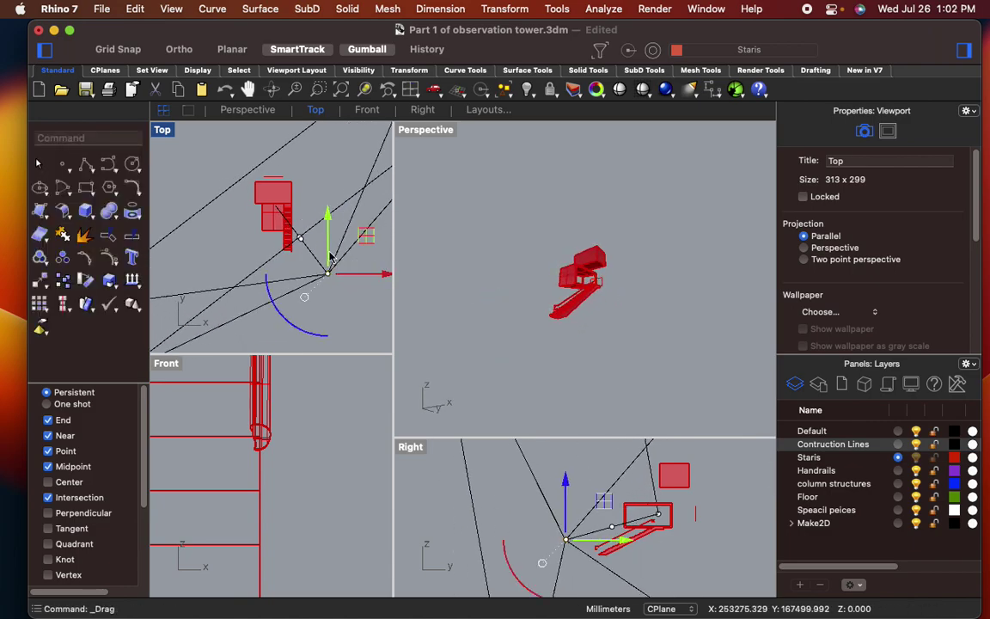
- Raise the camera in the Right view and narrow its field of view from the frustum corner in the Top view
{"action": "left_click", "coordinate": [567, 486]}
{"action": "left_click_drag", "start_coordinate": [568, 487], "coordinate": [570, 429]}
{"action": "scroll", "coordinate": [581, 308], "scroll_direction": "up", "scroll_amount": 8}
{"action": "right_click_drag", "start_coordinate": [581, 308], "coordinate": [593, 283]}
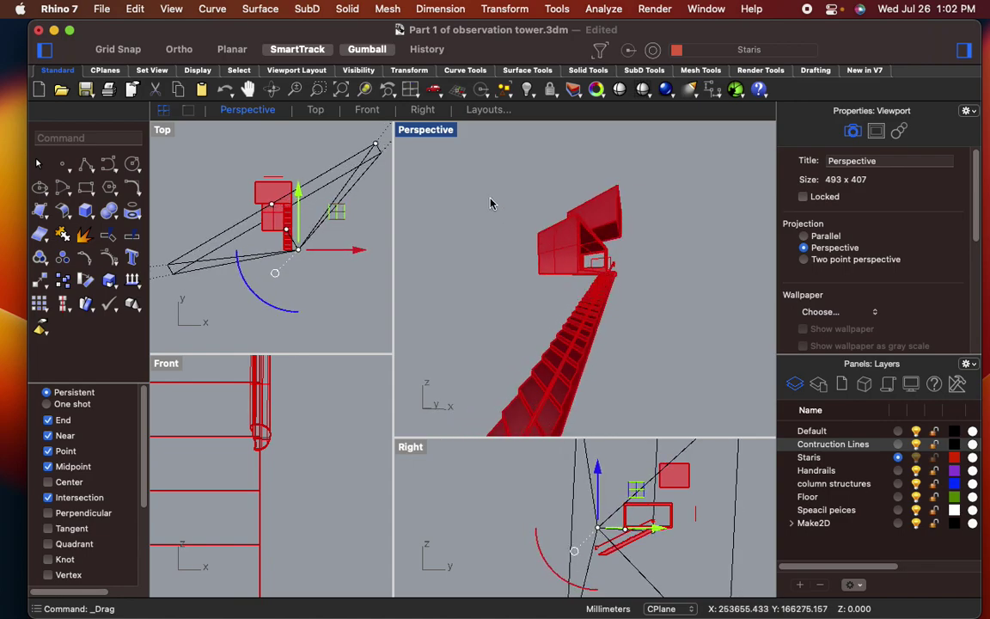
{"action": "left_click", "coordinate": [378, 148]}
{"action": "left_click_drag", "start_coordinate": [379, 144], "coordinate": [374, 157]}
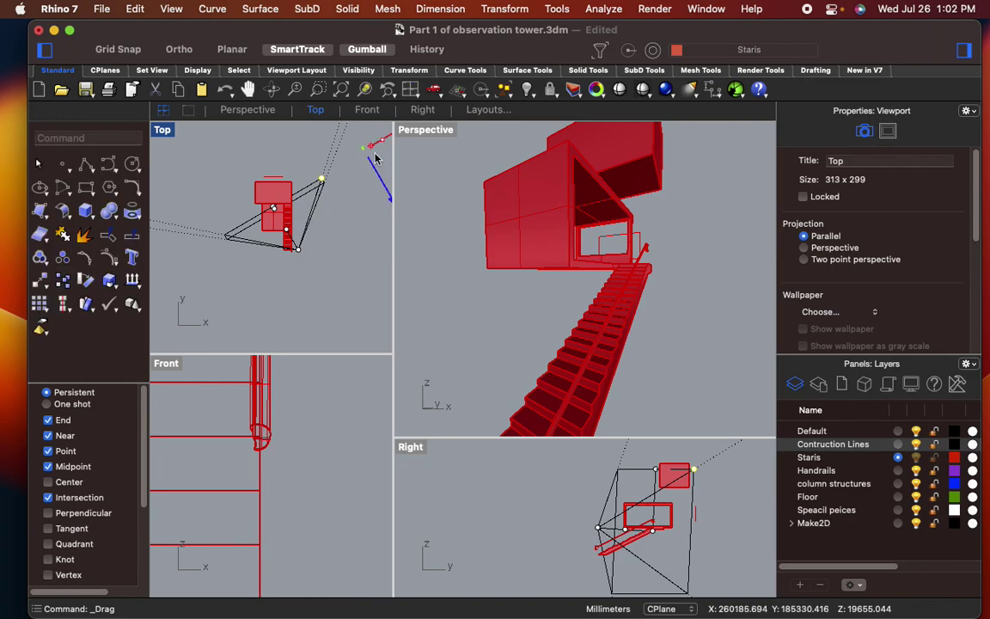
- Move the camera point back from the stairs and orbit the perspective until the whole tower fits in the view
{"action": "left_click", "coordinate": [296, 250]}
{"action": "left_click", "coordinate": [297, 253]}
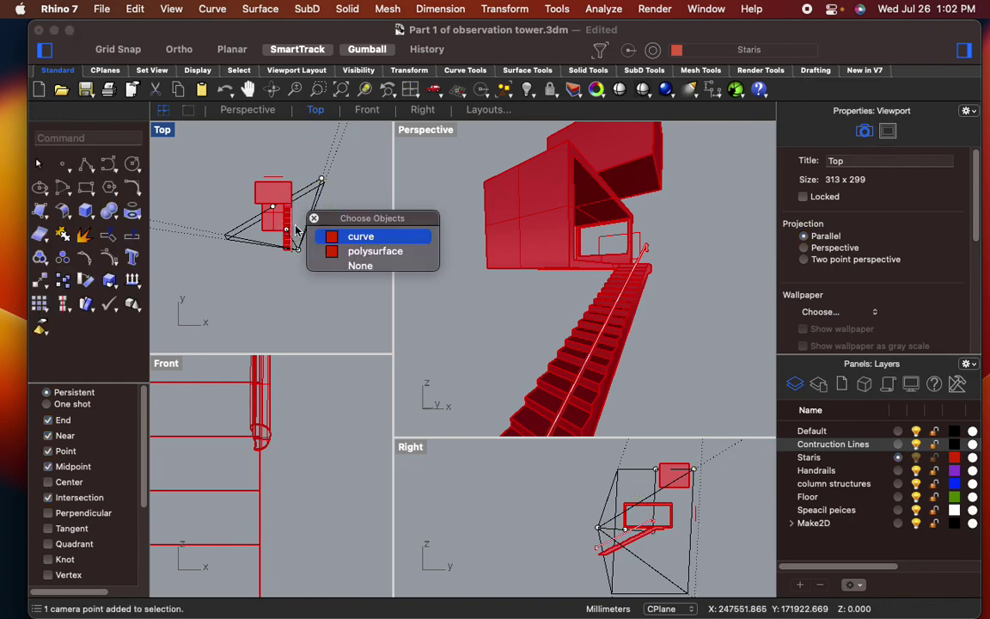
{"action": "left_click", "coordinate": [300, 253]}
{"action": "left_click_drag", "start_coordinate": [304, 221], "coordinate": [303, 253]}
{"action": "right_click_drag", "start_coordinate": [568, 323], "coordinate": [523, 342]}
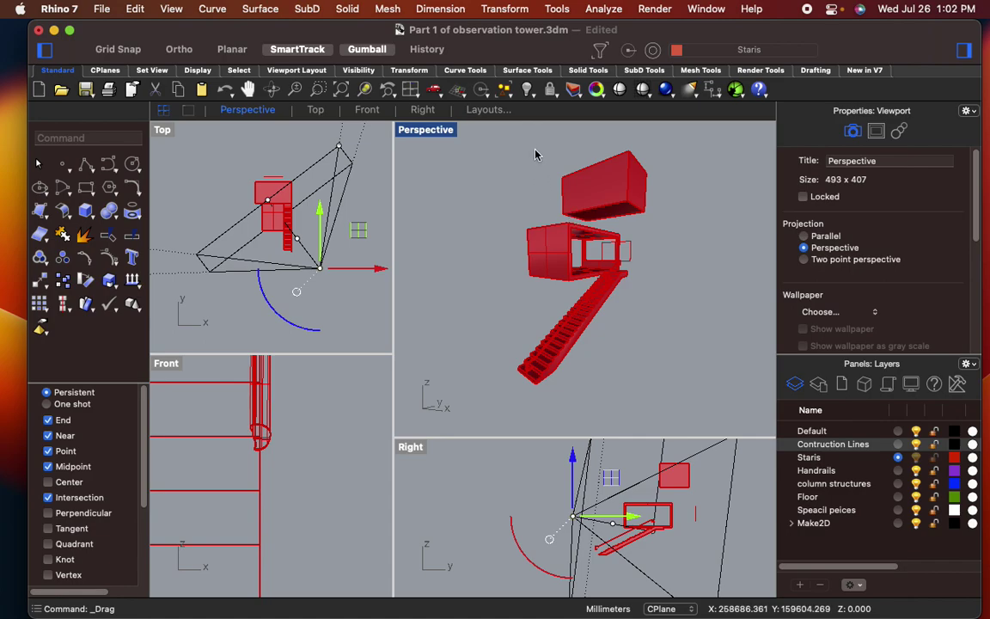
- Save the Perspective viewport as the named view "2 point perspective", orbit away from it and restore it to test it
{"action": "right_click", "coordinate": [442, 137]}
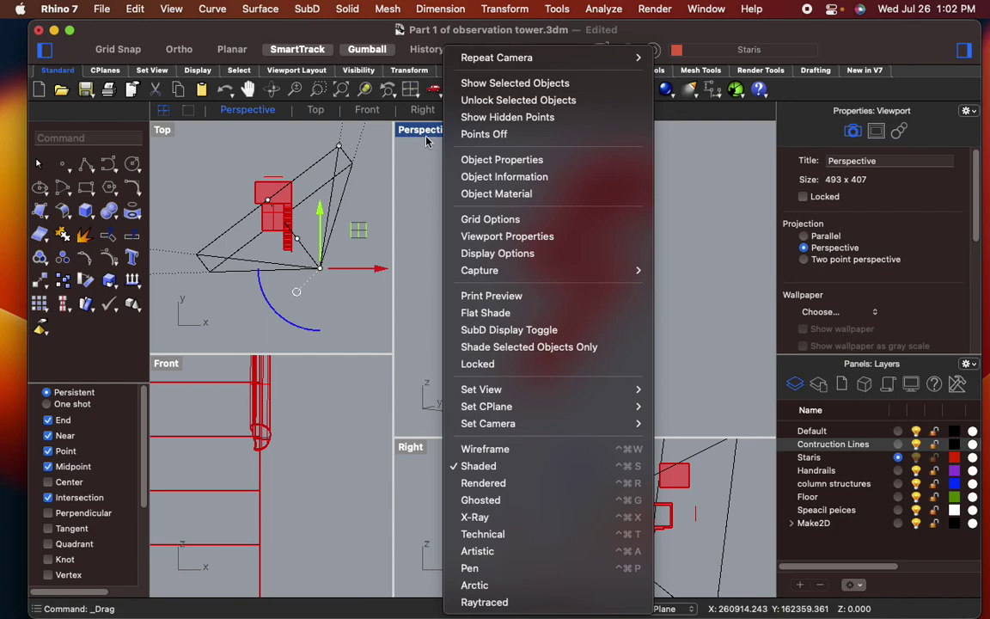
{"action": "mouse_move", "coordinate": [534, 427]}
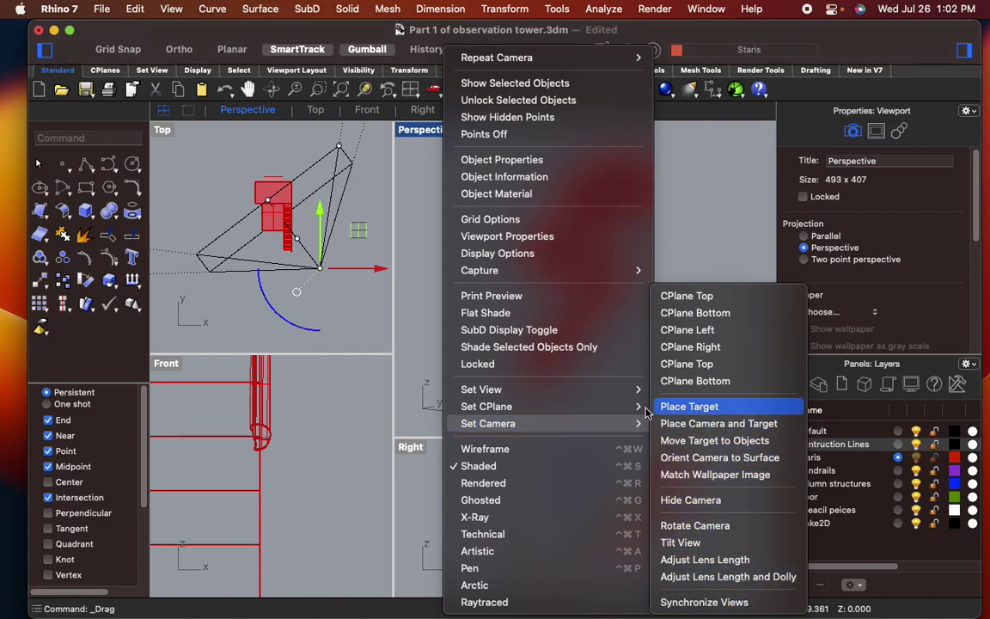
{"action": "mouse_move", "coordinate": [576, 399]}
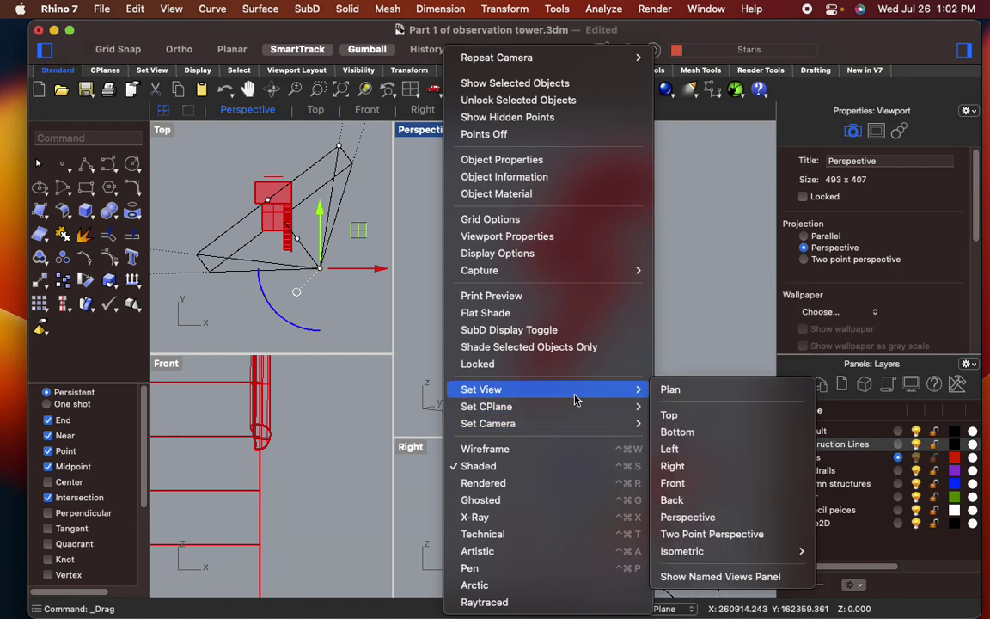
{"action": "left_click", "coordinate": [721, 576]}
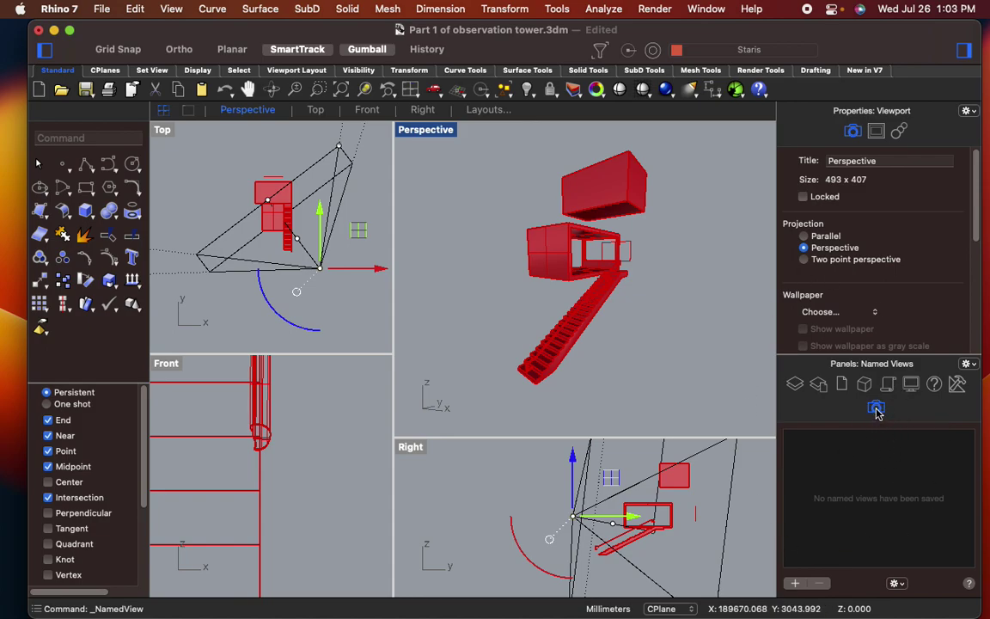
{"action": "left_click", "coordinate": [795, 583]}
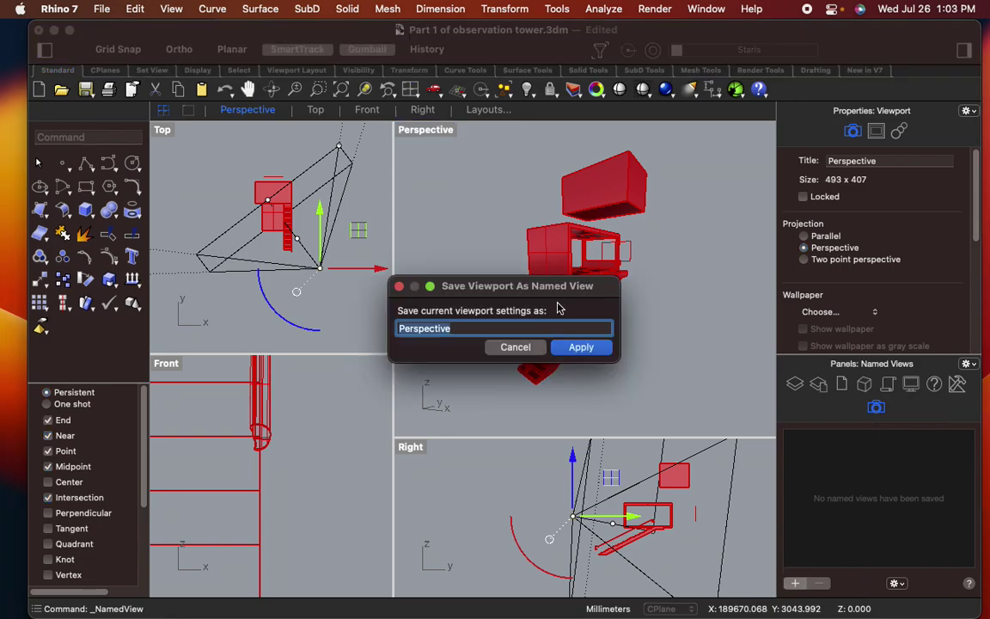
{"action": "type", "text": "2 point p"}
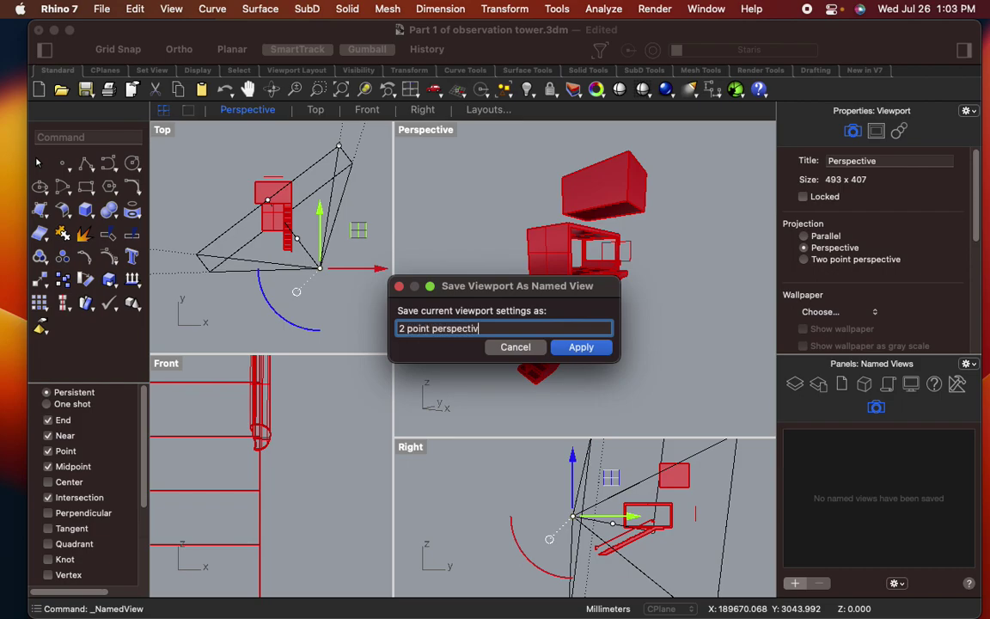
{"action": "type", "text": "erspective"}
{"action": "key", "text": "Return"}
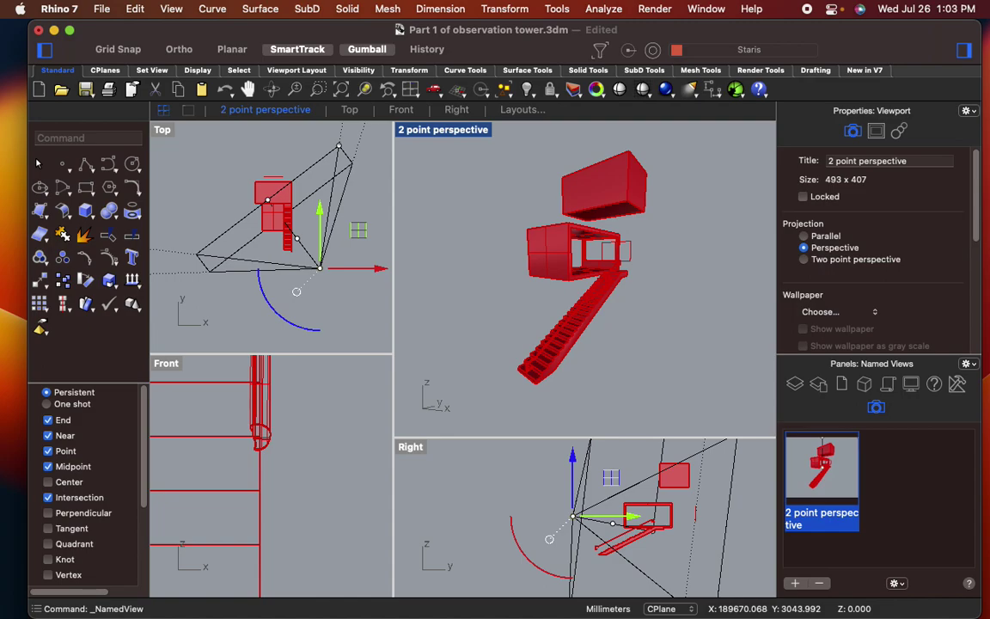
{"action": "right_click_drag", "start_coordinate": [689, 338], "coordinate": [563, 148]}
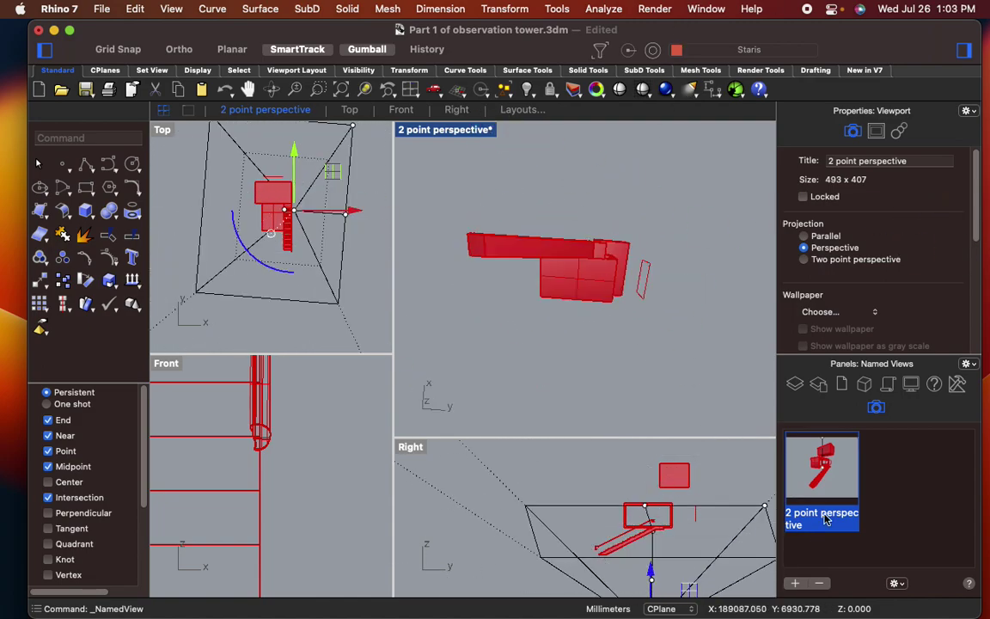
{"action": "double_click", "coordinate": [825, 468]}
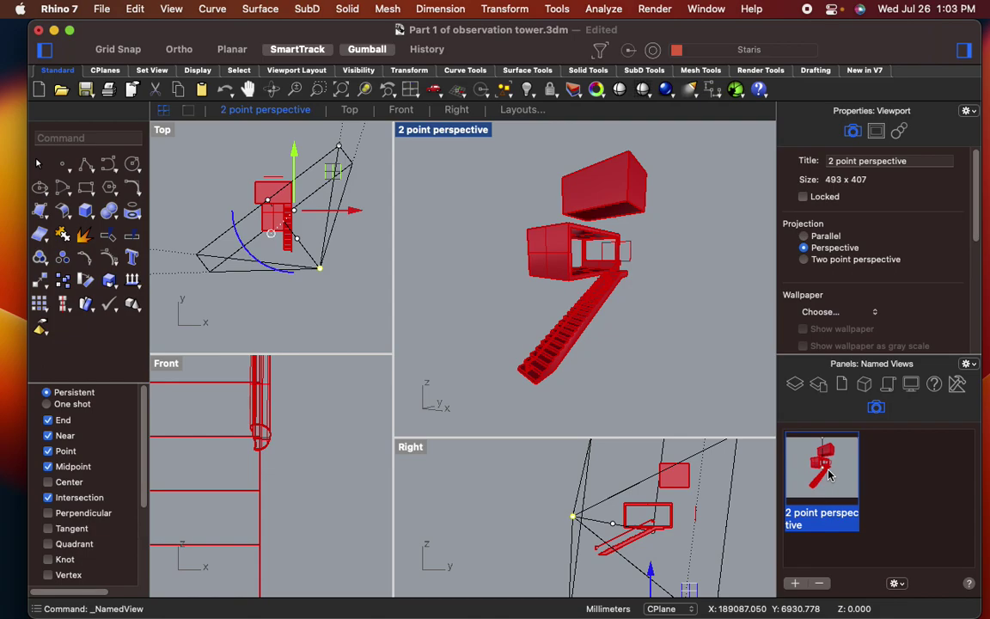
- Orbit the perspective to the opposite side of the tower and save it as the named view "2 point perspective 2"
{"action": "mouse_move", "coordinate": [600, 298]}
{"action": "right_mouse_down"}
{"action": "mouse_move", "coordinate": [608, 342]}
{"action": "mouse_move", "coordinate": [523, 332]}
{"action": "mouse_move", "coordinate": [402, 288]}
{"action": "right_mouse_up"}
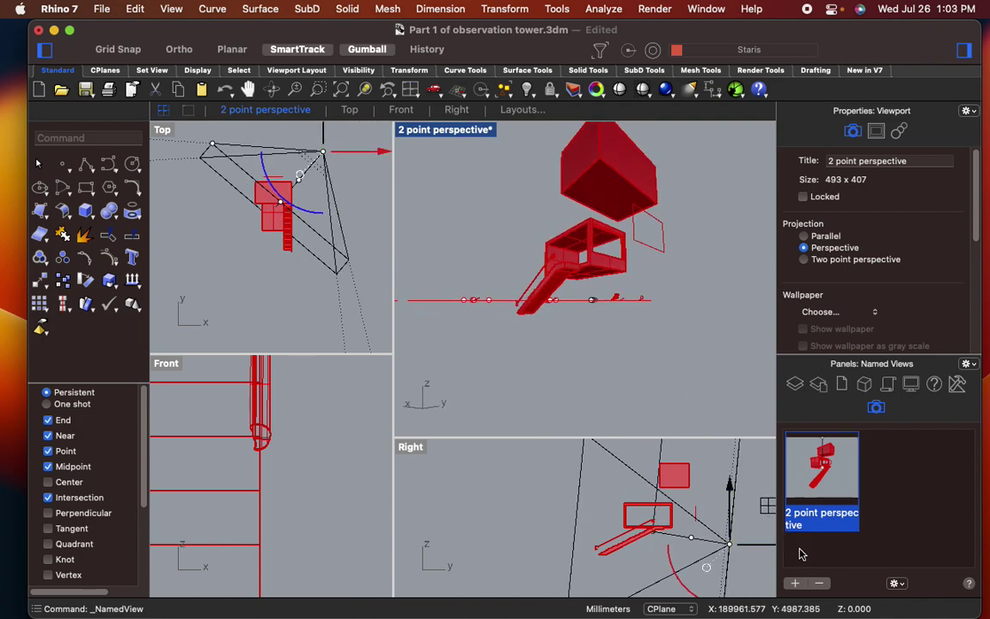
{"action": "left_click", "coordinate": [796, 584]}
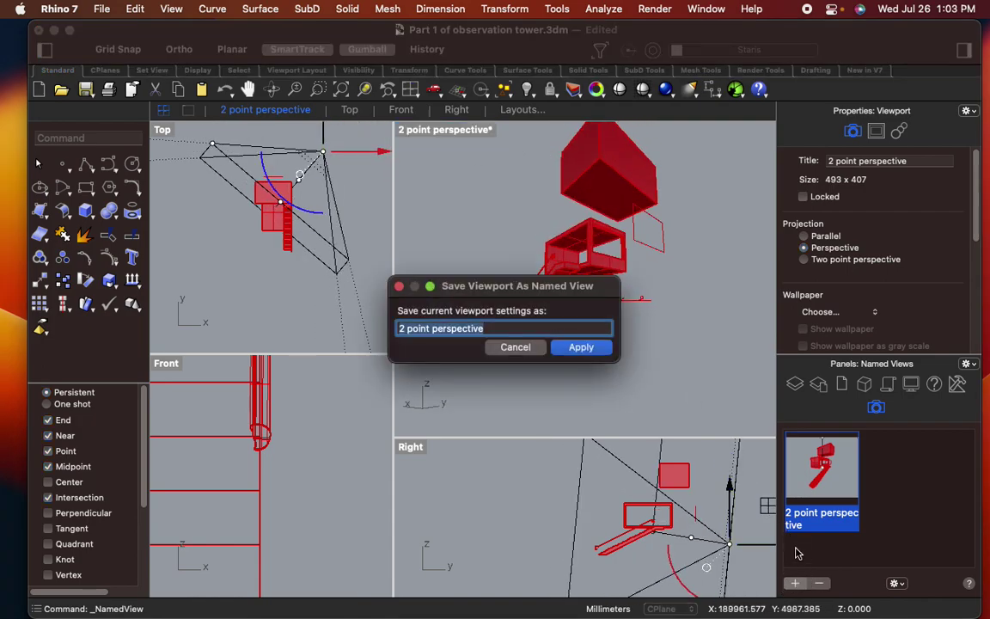
{"action": "left_click", "coordinate": [537, 328]}
{"action": "type", "text": "2"}
{"action": "left_click", "coordinate": [581, 347]}
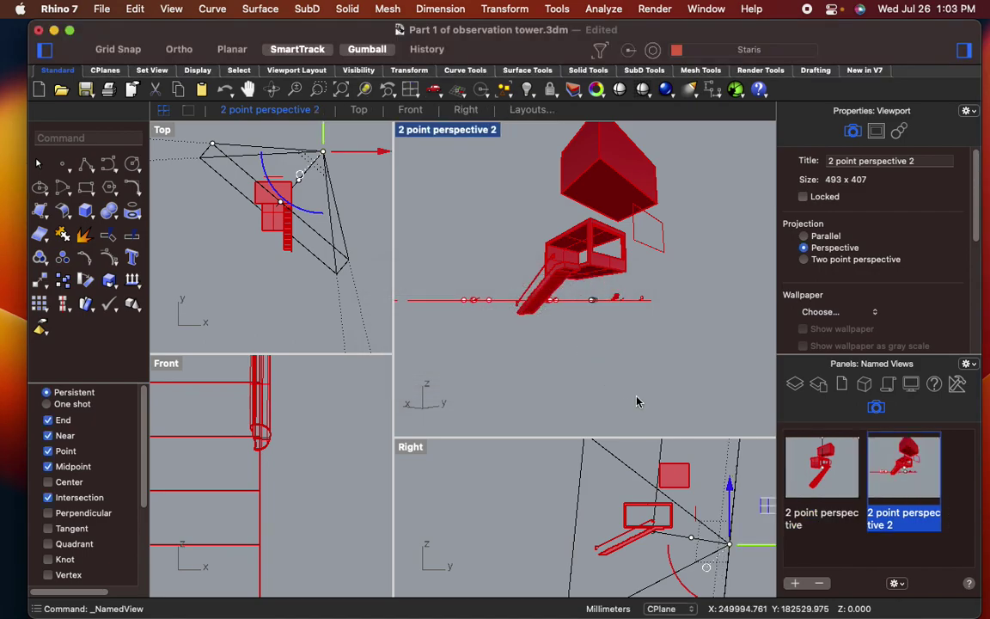
- Switch between the two named views, ending on "2 point perspective", and display that viewport in Rendered mode
{"action": "double_click", "coordinate": [817, 468]}
{"action": "double_click", "coordinate": [892, 475]}
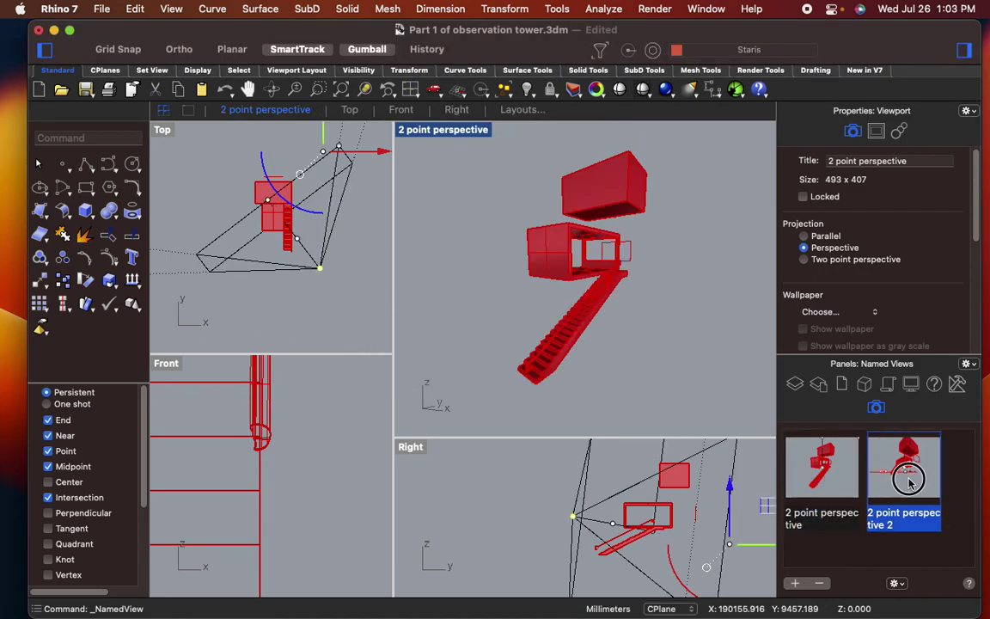
{"action": "double_click", "coordinate": [816, 468]}
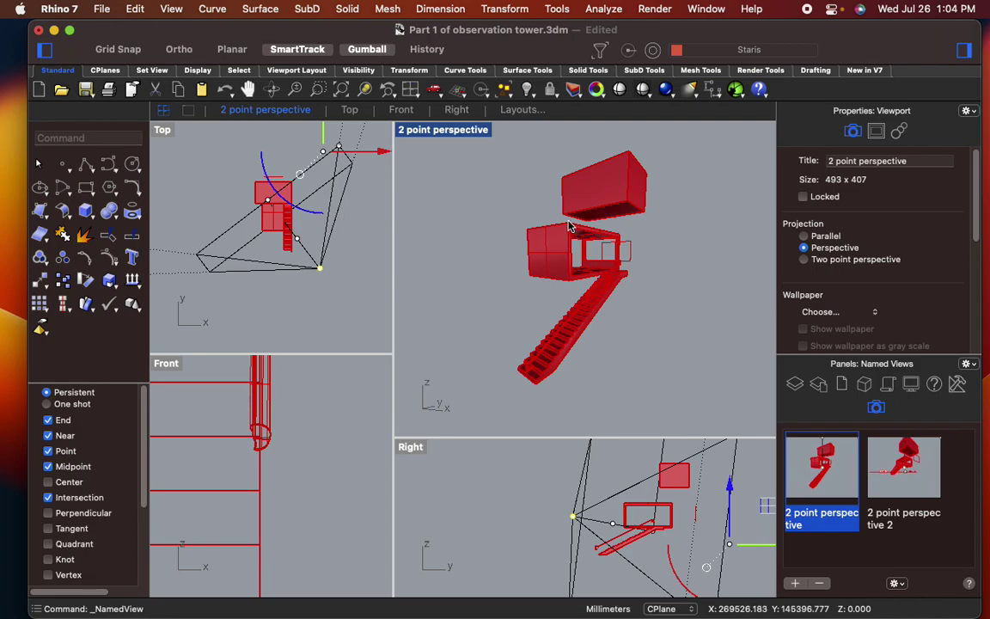
{"action": "left_click", "coordinate": [462, 138]}
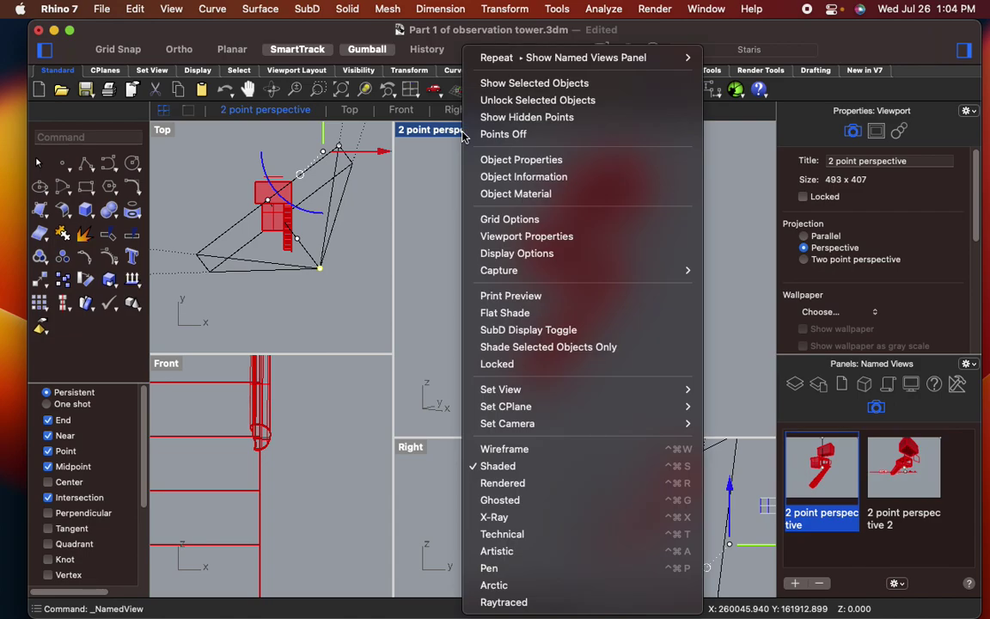
{"action": "left_click", "coordinate": [517, 485]}
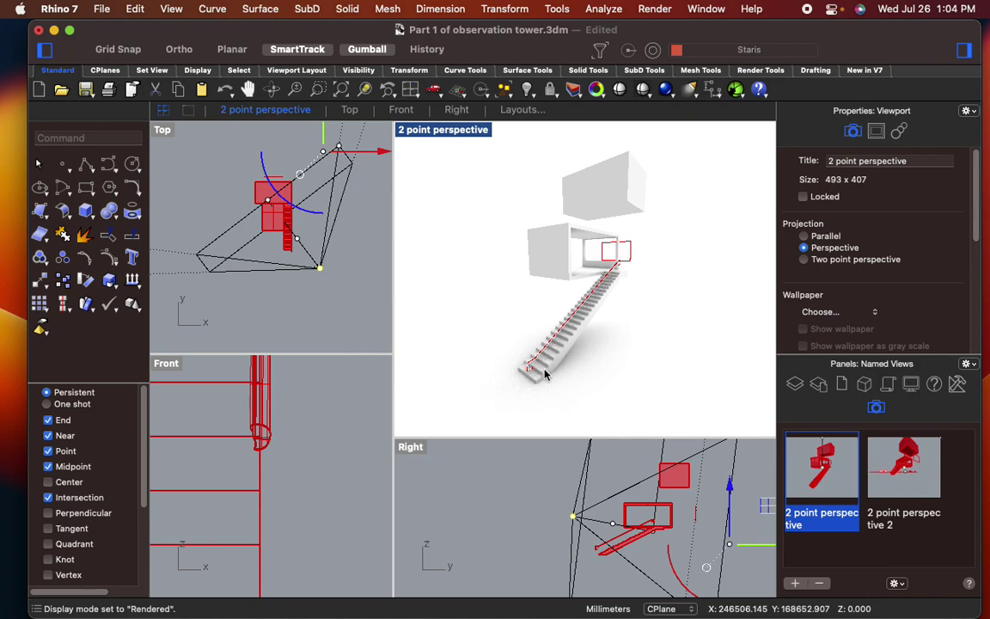
- Add a spotlight in the Top view with its cone base around the tower and its source to the southwest
{"action": "left_click", "coordinate": [387, 314]}
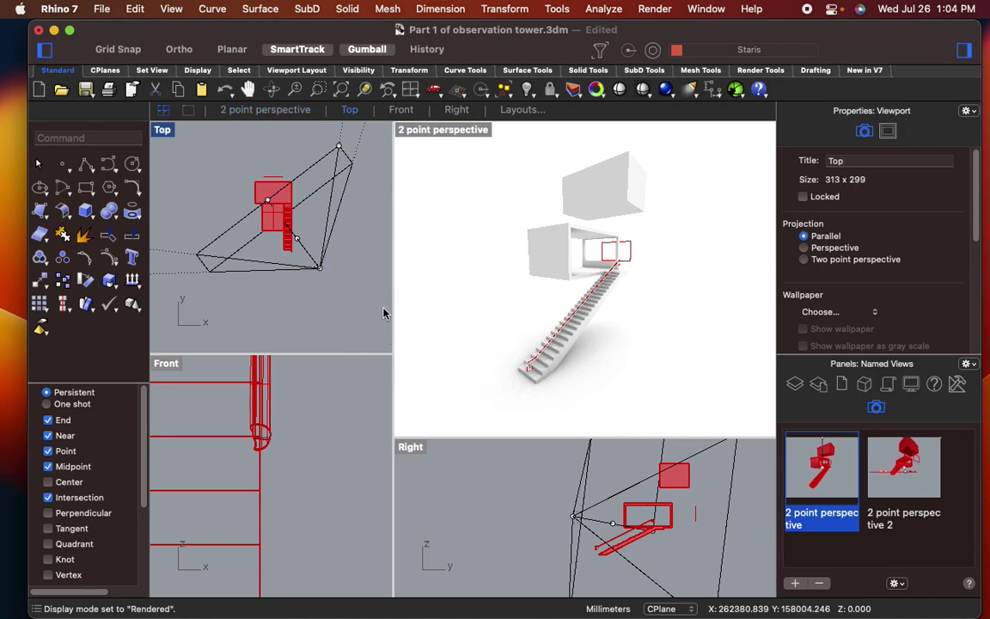
{"action": "type", "text": "Spotlight"}
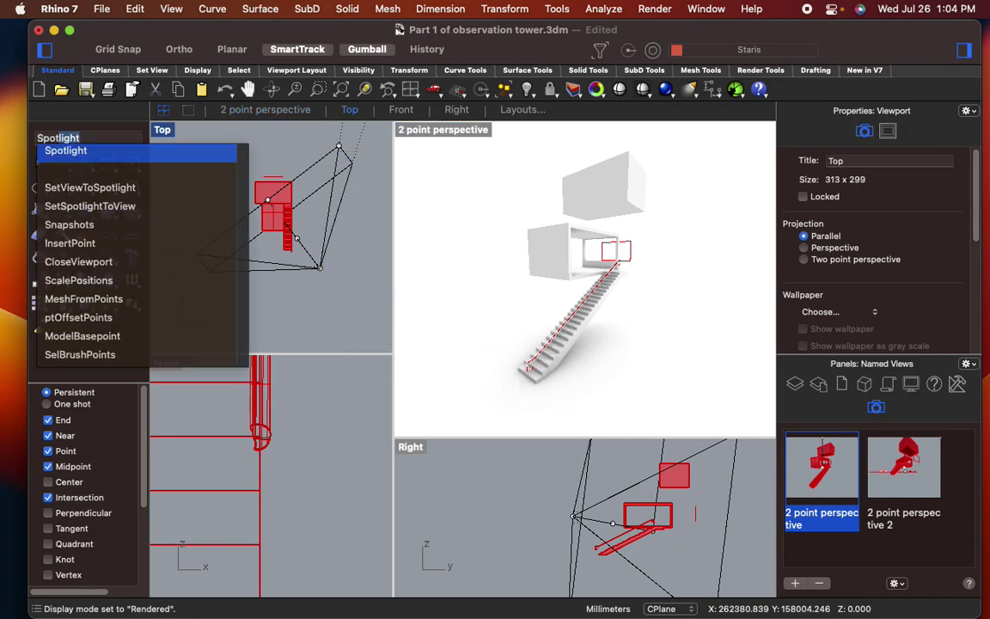
{"action": "key", "text": "Return"}
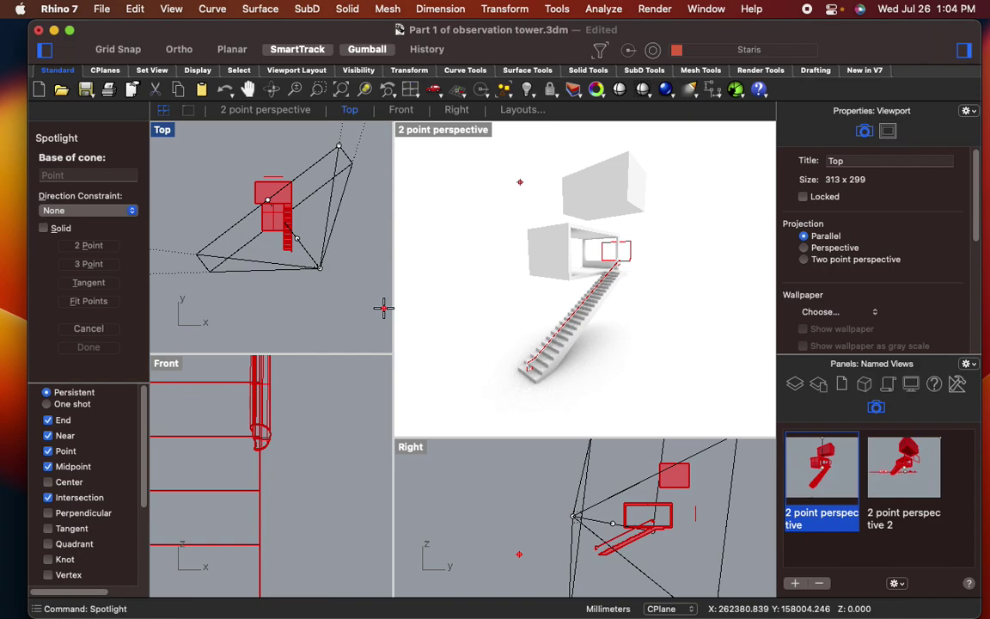
{"action": "left_click", "coordinate": [284, 212]}
{"action": "left_click", "coordinate": [269, 148]}
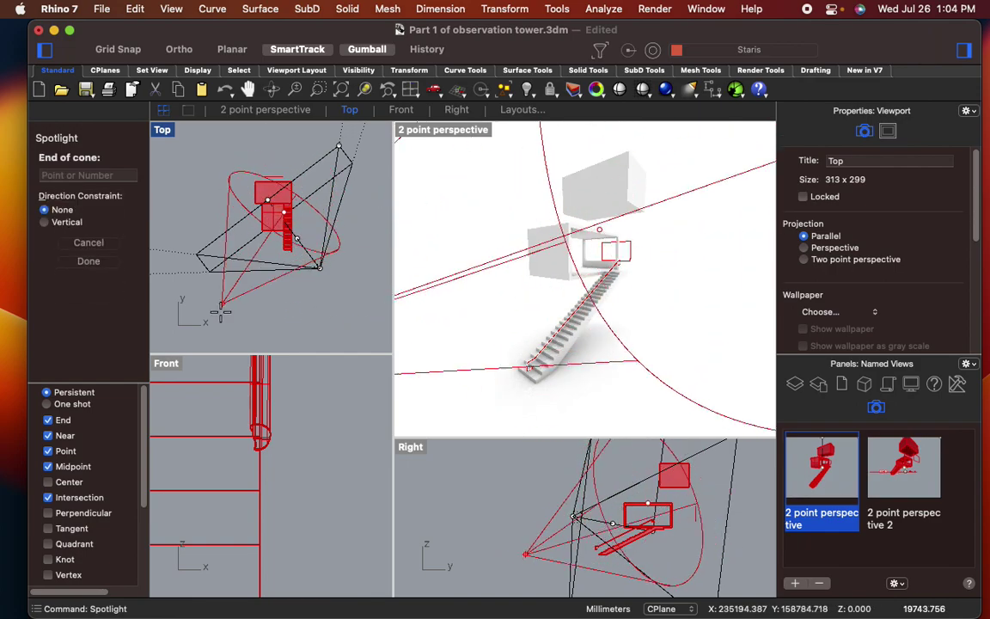
{"action": "left_click", "coordinate": [182, 282]}
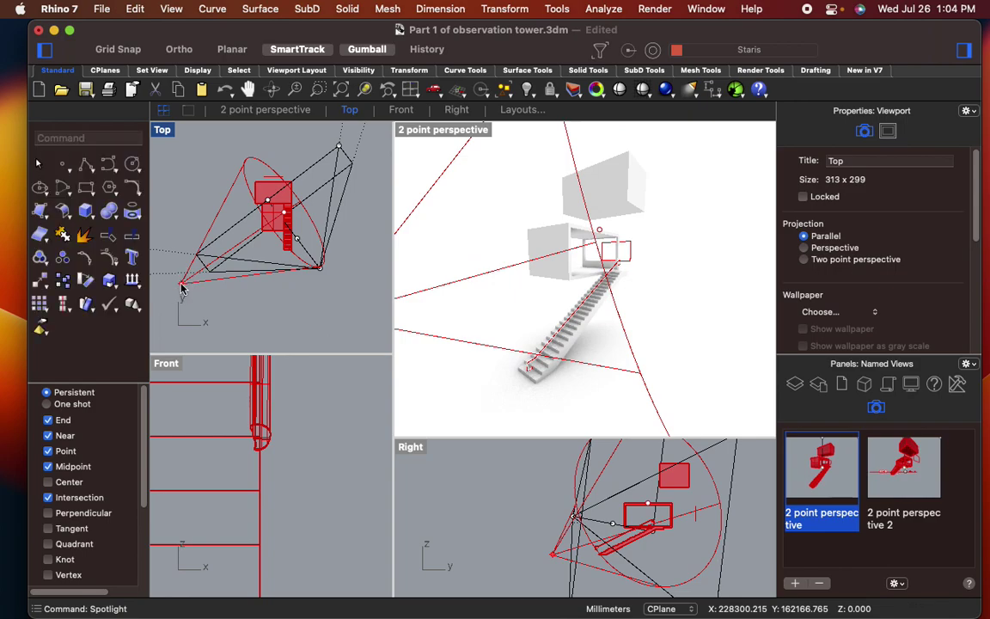
- Raise the spotlight's source high above the tower in the Right view and shift it in the Y direction in the Top view
{"action": "left_click", "coordinate": [554, 556]}
{"action": "left_click_drag", "start_coordinate": [554, 556], "coordinate": [556, 287]}
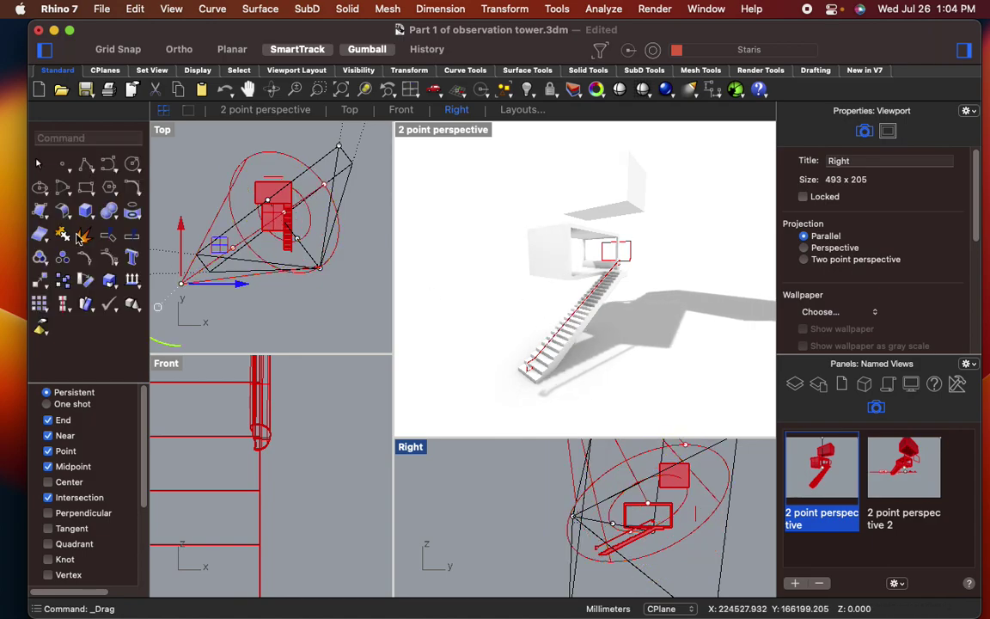
{"action": "left_click_drag", "start_coordinate": [180, 226], "coordinate": [207, 189]}
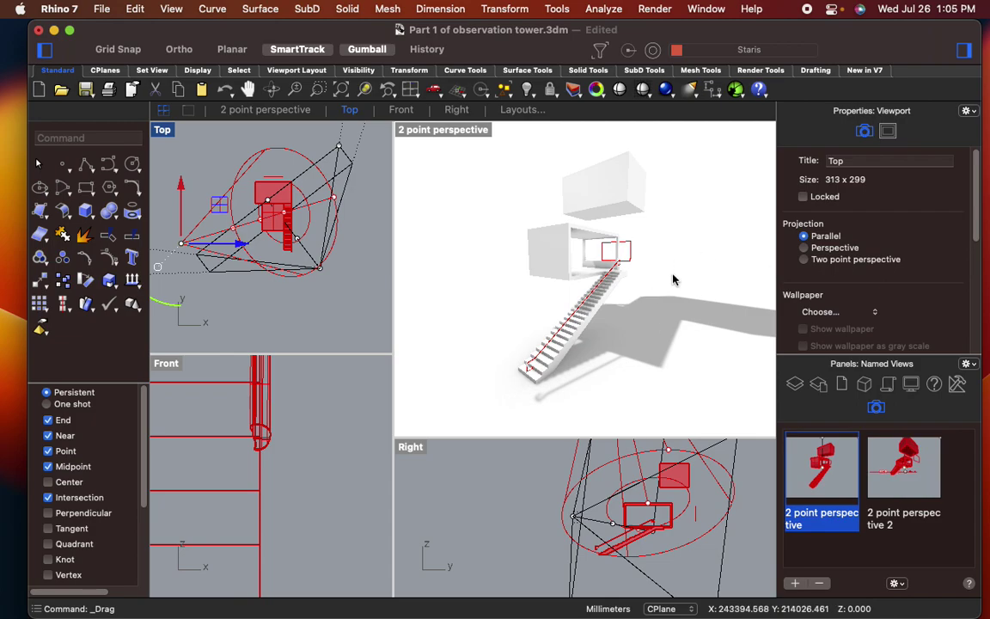
- Restore the named view "2 point perspective", orbit the rendered viewport away and restore the named view there again
{"action": "double_click", "coordinate": [809, 458]}
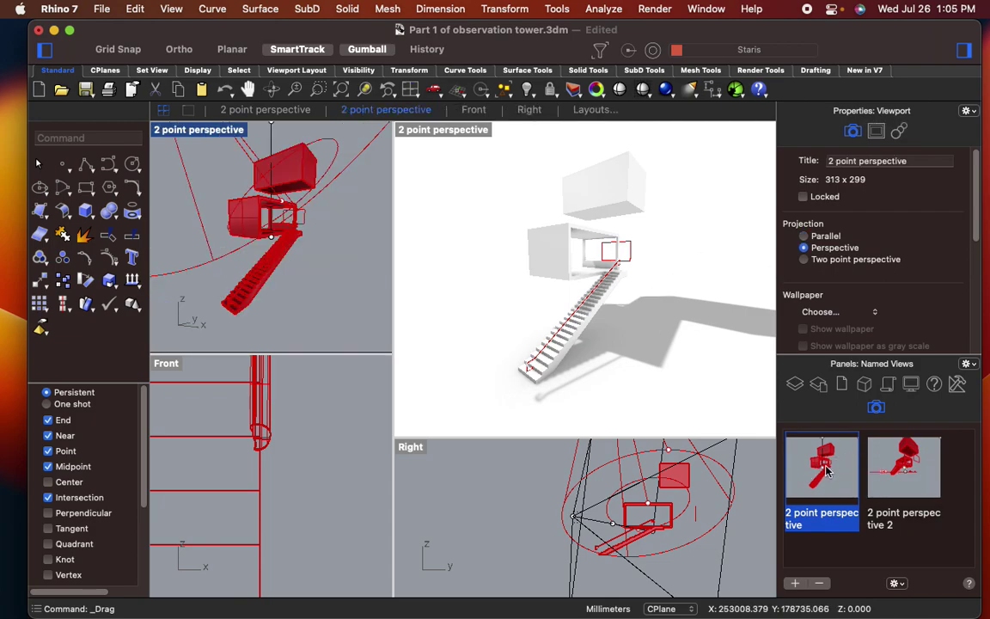
{"action": "right_click_drag", "start_coordinate": [671, 346], "coordinate": [603, 323]}
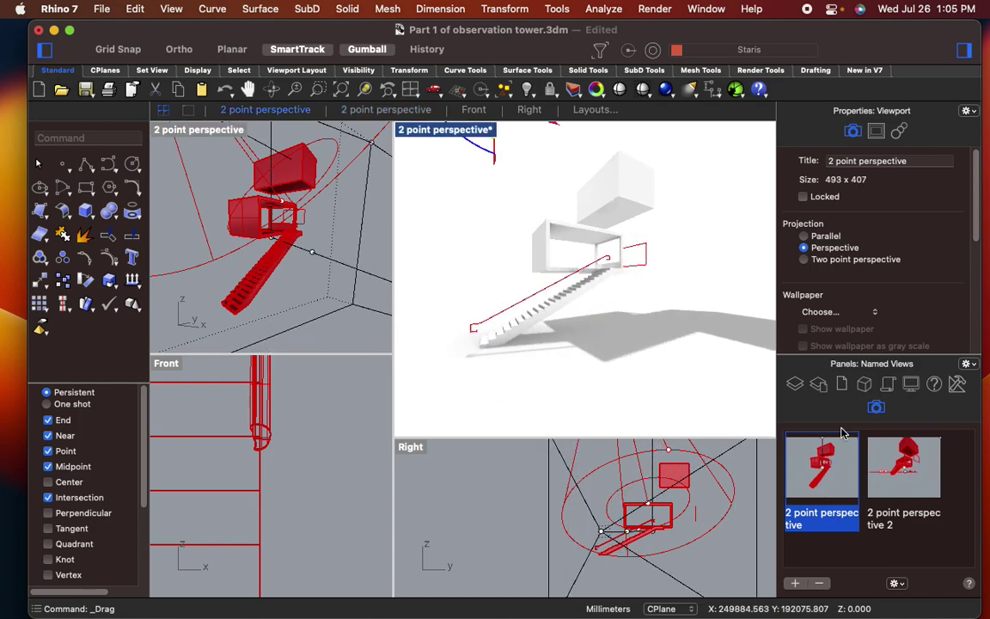
{"action": "double_click", "coordinate": [839, 484]}
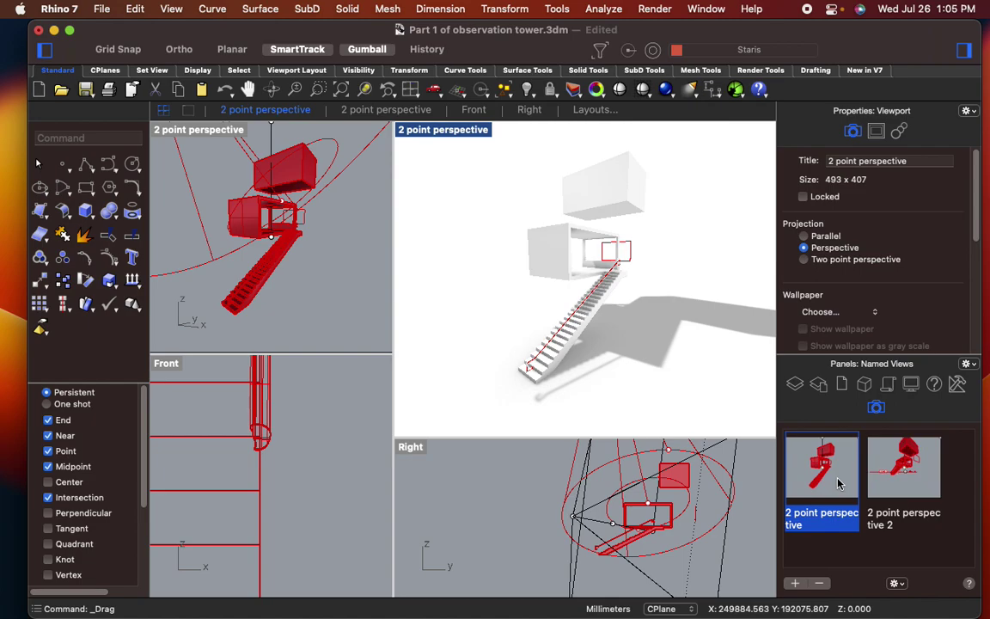
- Select the whole tower and create a grouped Make2D drawing with hidden lines from the "2 point perspective" view
{"action": "left_click_drag", "start_coordinate": [723, 433], "coordinate": [504, 155]}
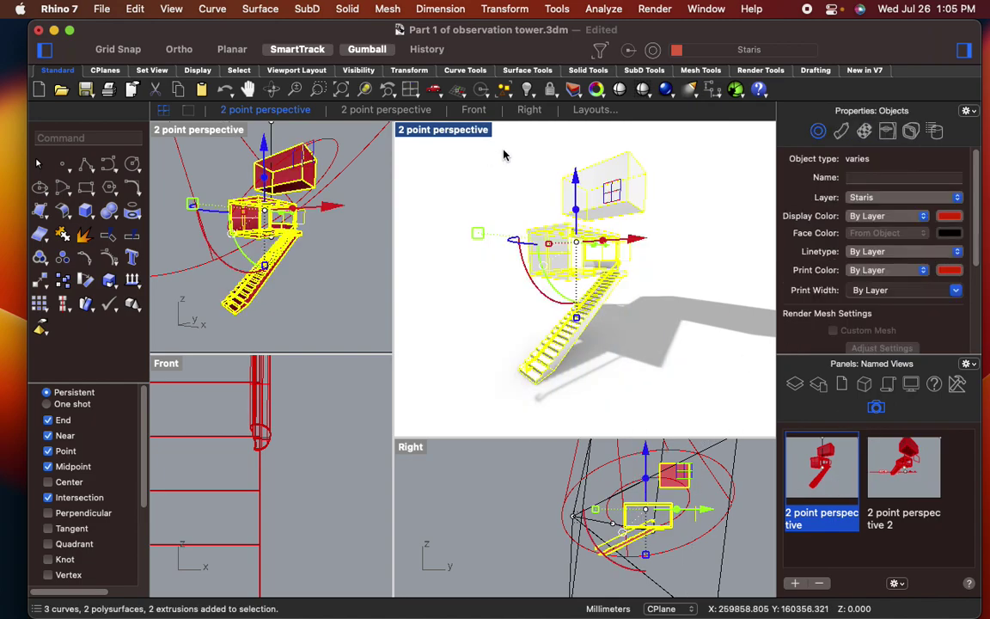
{"action": "type", "text": "Make2D"}
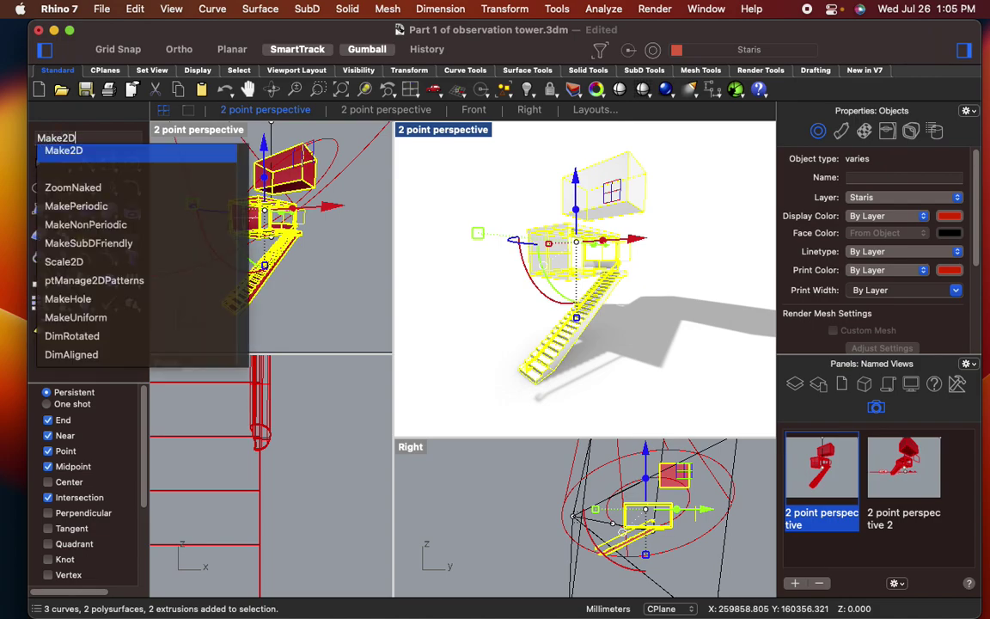
{"action": "key", "text": "Return"}
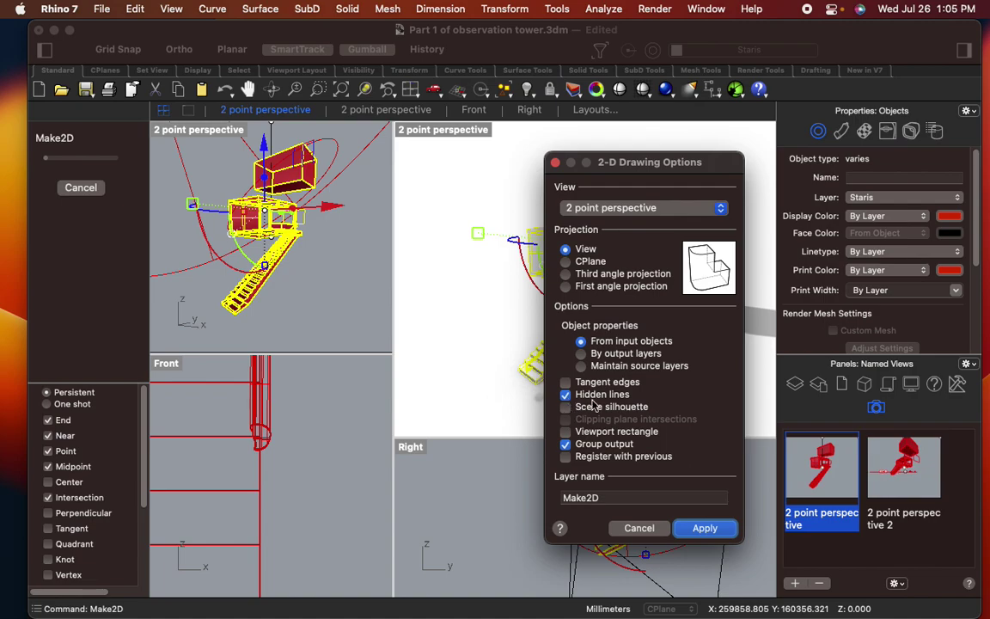
{"action": "left_click", "coordinate": [705, 529]}
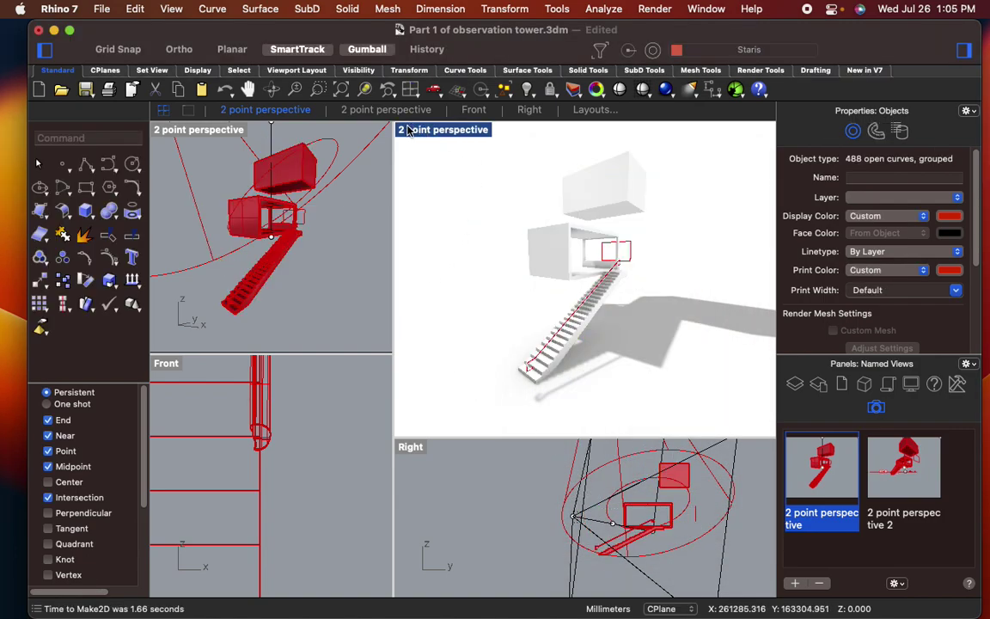
- Set the smaller shaded "2 point perspective" viewport back to the Top view
{"action": "scroll", "coordinate": [332, 221], "scroll_direction": "down", "scroll_amount": 10}
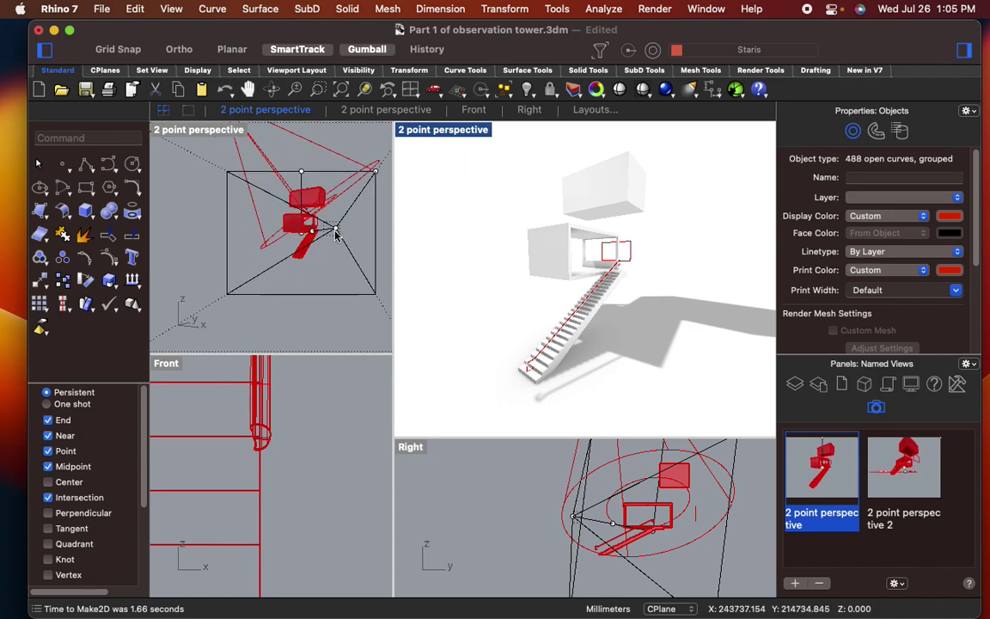
{"action": "scroll", "coordinate": [254, 244], "scroll_direction": "up", "scroll_amount": 5}
{"action": "right_click_drag", "start_coordinate": [255, 244], "coordinate": [166, 155]}
{"action": "left_click", "coordinate": [194, 131]}
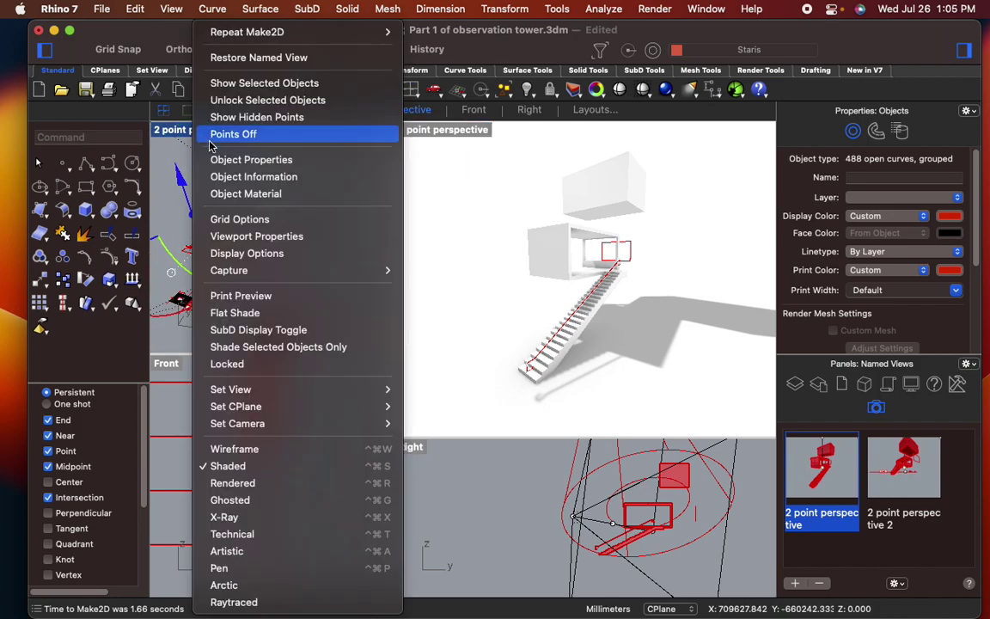
{"action": "mouse_move", "coordinate": [266, 396]}
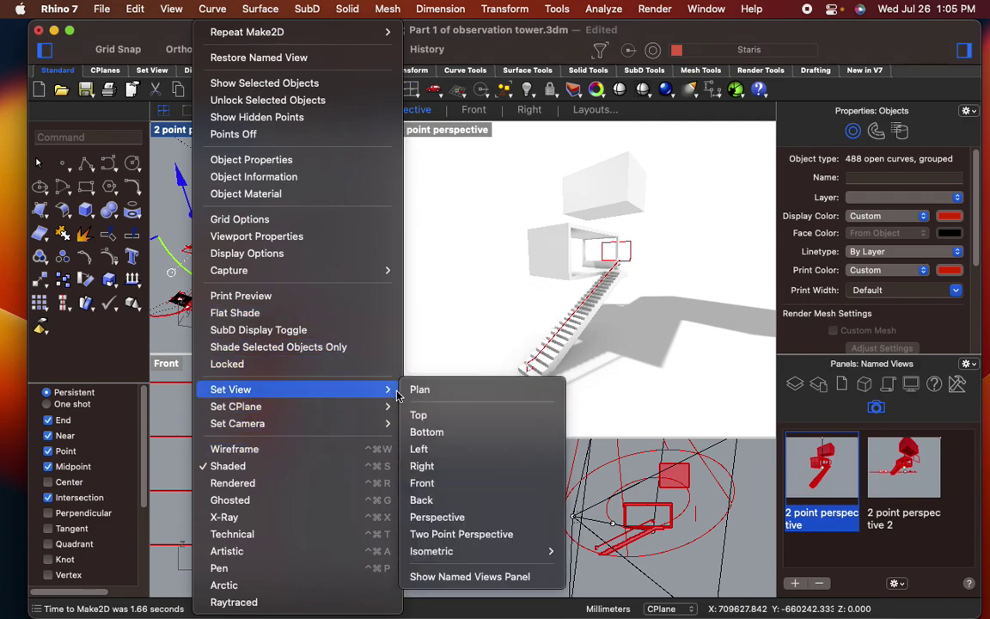
{"action": "left_click", "coordinate": [419, 415]}
- Select the new Make2D perspective drawing in the Top view, move it to clear space and deselect it
{"action": "scroll", "coordinate": [192, 292], "scroll_direction": "up", "scroll_amount": 5}
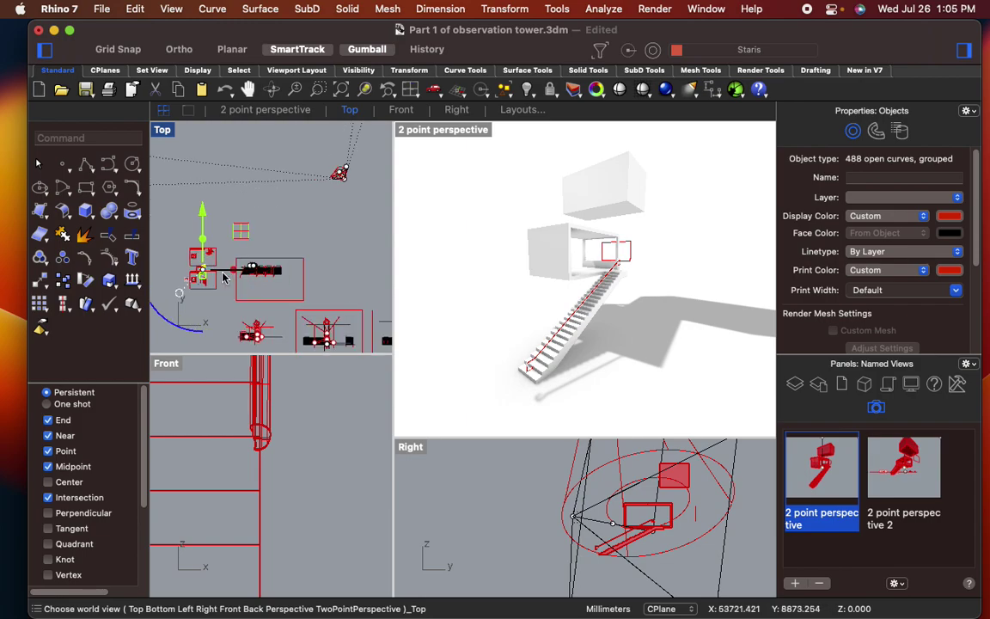
{"action": "right_click_drag", "start_coordinate": [209, 297], "coordinate": [357, 303]}
{"action": "scroll", "coordinate": [282, 222], "scroll_direction": "up", "scroll_amount": 8}
{"action": "scroll", "coordinate": [295, 212], "scroll_direction": "down", "scroll_amount": 8}
{"action": "scroll", "coordinate": [295, 200], "scroll_direction": "down", "scroll_amount": 8}
{"action": "mouse_move", "coordinate": [295, 147]}
{"action": "left_mouse_down"}
{"action": "mouse_move", "coordinate": [272, 148]}
{"action": "mouse_move", "coordinate": [277, 129]}
{"action": "left_mouse_up"}
{"action": "left_click_drag", "start_coordinate": [354, 184], "coordinate": [247, 179]}
{"action": "left_click", "coordinate": [211, 220]}
- Maximize the Top viewport and zoom in on the platform and stairs of the 2D perspective drawing
{"action": "mouse_move", "coordinate": [218, 222]}
{"action": "right_mouse_down"}
{"action": "mouse_move", "coordinate": [320, 236]}
{"action": "mouse_move", "coordinate": [328, 256]}
{"action": "mouse_move", "coordinate": [262, 208]}
{"action": "right_mouse_up"}
{"action": "scroll", "coordinate": [283, 192], "scroll_direction": "up", "scroll_amount": 12}
{"action": "left_click", "coordinate": [167, 135]}
{"action": "double_click", "coordinate": [166, 135]}
{"action": "scroll", "coordinate": [552, 434], "scroll_direction": "up", "scroll_amount": 8}
{"action": "right_click_drag", "start_coordinate": [509, 427], "coordinate": [574, 390]}
{"action": "scroll", "coordinate": [348, 498], "scroll_direction": "up", "scroll_amount": 10}
{"action": "right_click_drag", "start_coordinate": [349, 500], "coordinate": [300, 474]}
{"action": "scroll", "coordinate": [434, 481], "scroll_direction": "down", "scroll_amount": 5}
{"action": "right_click_drag", "start_coordinate": [507, 392], "coordinate": [537, 457]}
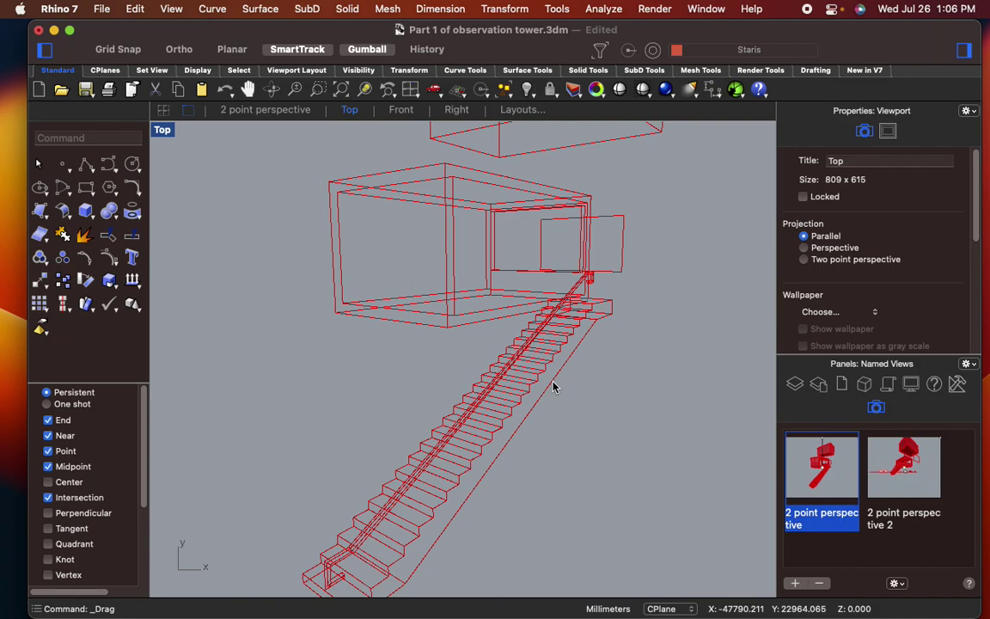
- Draw two closely spaced horizontal lines between the inner vertical edges of the platform box as a rail
{"action": "scroll", "coordinate": [484, 208], "scroll_direction": "up", "scroll_amount": 8}
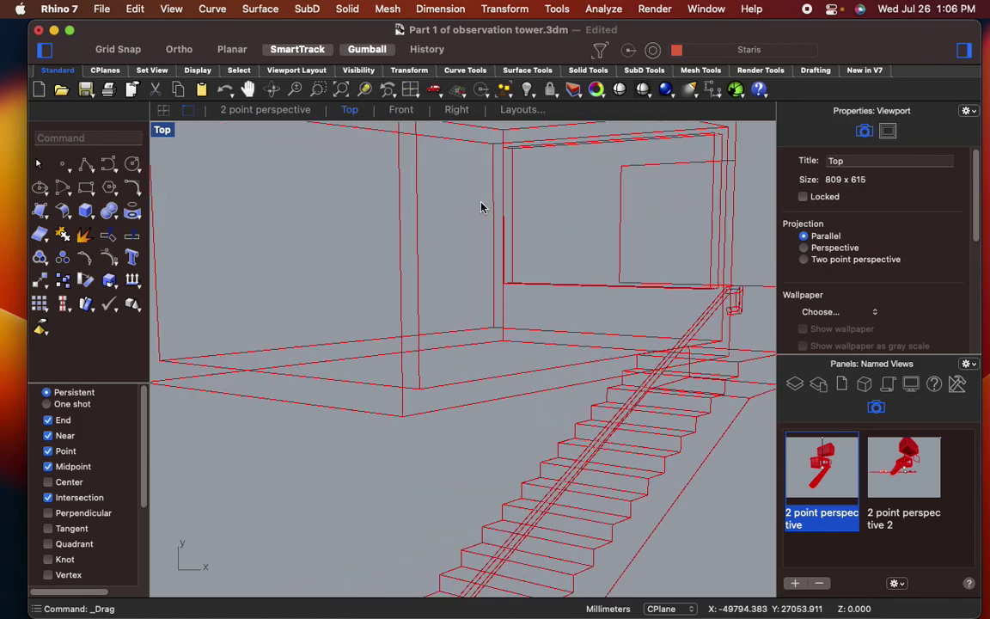
{"action": "type", "text": "line"}
{"action": "key", "text": "Return"}
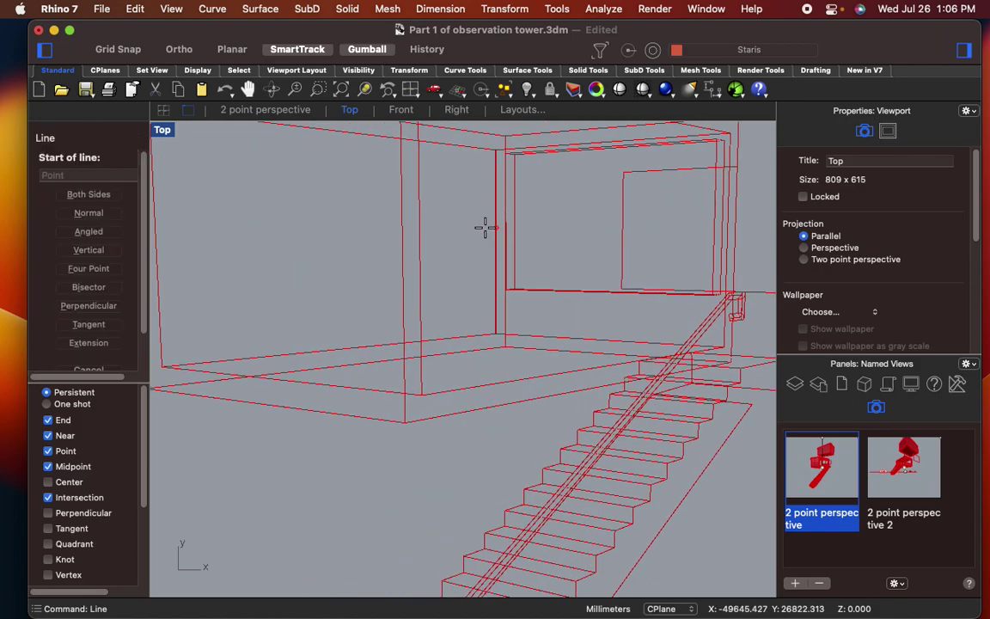
{"action": "left_click", "coordinate": [498, 275]}
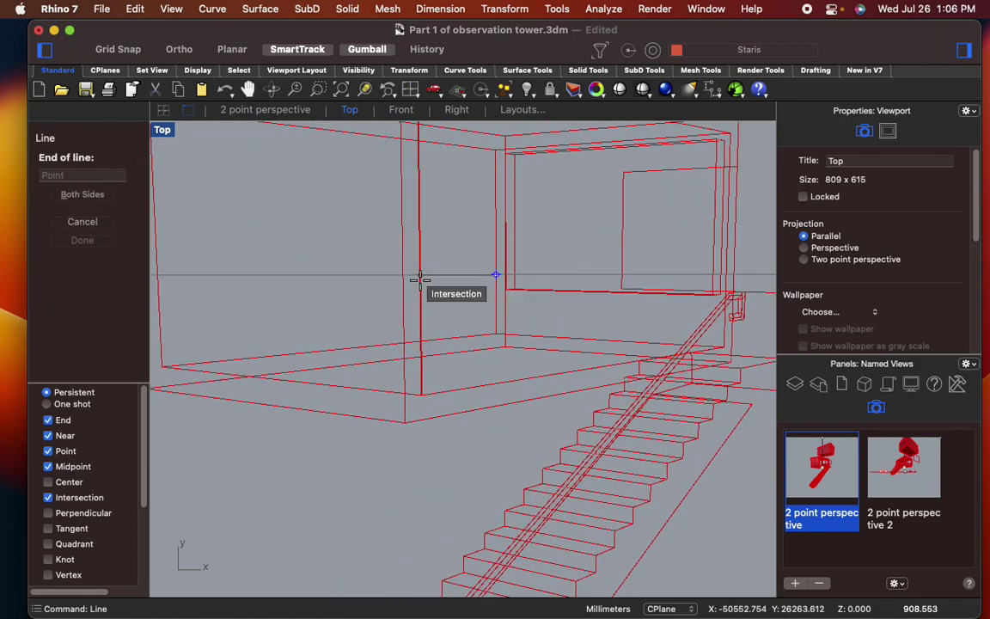
{"action": "left_click", "coordinate": [421, 275]}
{"action": "scroll", "coordinate": [486, 283], "scroll_direction": "up", "scroll_amount": 5}
{"action": "key", "text": "Return"}
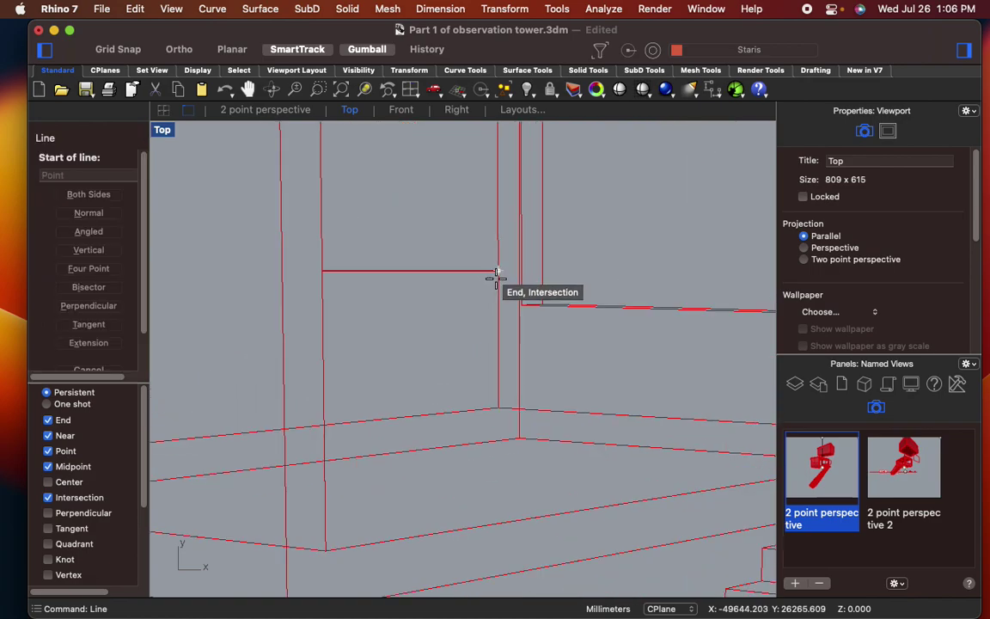
{"action": "left_click", "coordinate": [497, 282]}
{"action": "left_click", "coordinate": [367, 293]}
{"action": "scroll", "coordinate": [424, 294], "scroll_direction": "down", "scroll_amount": 6}
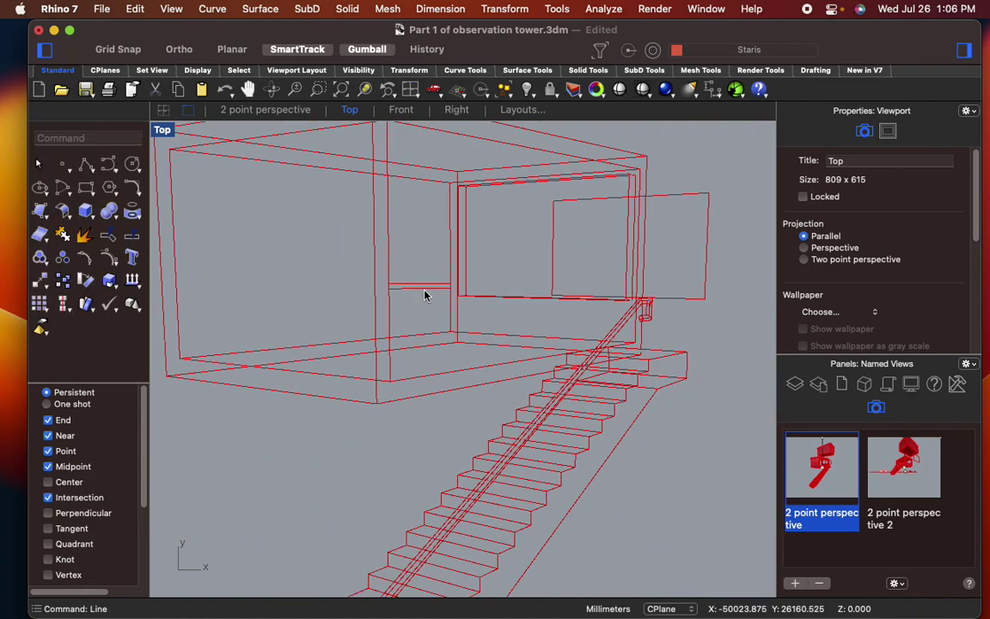
- Trace a closed polyline silhouette of a standing person inside the platform opening, near the top of the stairs
{"action": "key", "text": "Return"}
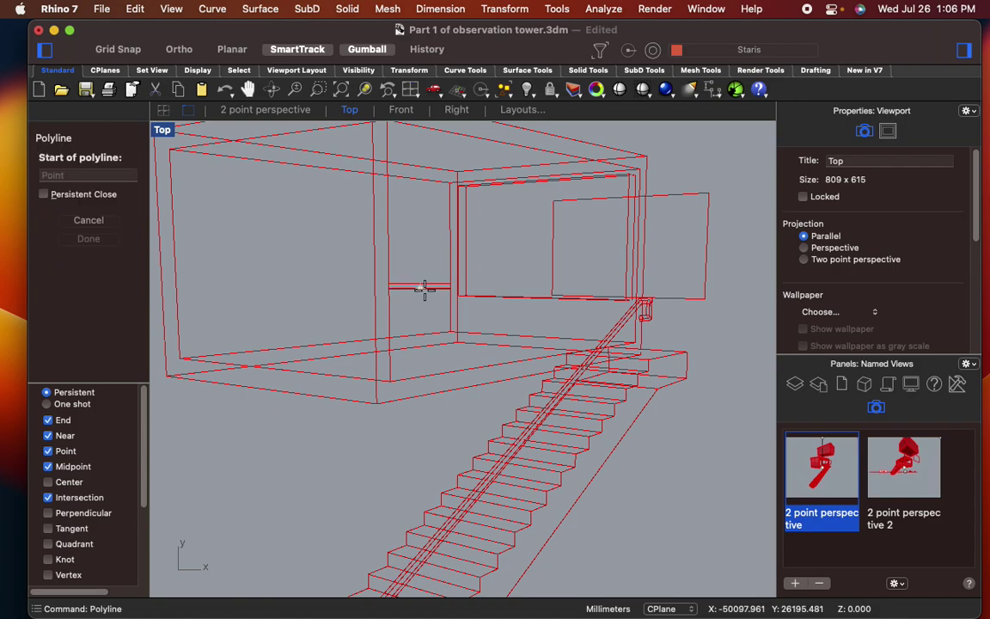
{"action": "scroll", "coordinate": [517, 225], "scroll_direction": "up", "scroll_amount": 5}
{"action": "left_click", "coordinate": [511, 214]}
{"action": "left_click", "coordinate": [489, 251]}
{"action": "left_click", "coordinate": [492, 262]}
{"action": "left_click", "coordinate": [502, 283]}
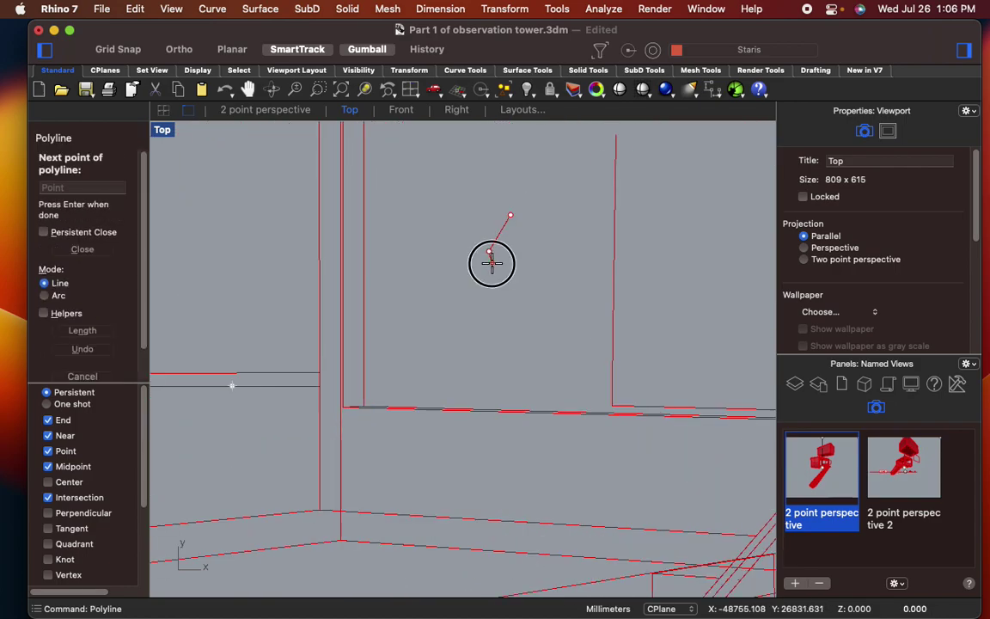
{"action": "left_click", "coordinate": [506, 286]}
{"action": "left_click", "coordinate": [508, 287]}
{"action": "left_click", "coordinate": [507, 315]}
{"action": "left_click", "coordinate": [505, 321]}
{"action": "left_click", "coordinate": [485, 355]}
{"action": "left_click", "coordinate": [485, 371]}
{"action": "left_click", "coordinate": [477, 410]}
{"action": "left_click", "coordinate": [476, 440]}
{"action": "left_click", "coordinate": [498, 473]}
{"action": "left_click", "coordinate": [503, 493]}
{"action": "left_click", "coordinate": [508, 521]}
{"action": "left_click", "coordinate": [513, 551]}
{"action": "left_click", "coordinate": [518, 580]}
{"action": "left_click", "coordinate": [524, 579]}
{"action": "left_click", "coordinate": [542, 561]}
{"action": "left_click", "coordinate": [540, 493]}
{"action": "left_click", "coordinate": [548, 490]}
{"action": "left_click", "coordinate": [544, 441]}
{"action": "left_click", "coordinate": [545, 411]}
{"action": "left_click", "coordinate": [548, 386]}
{"action": "left_click", "coordinate": [549, 356]}
{"action": "left_click", "coordinate": [551, 326]}
{"action": "left_click", "coordinate": [553, 302]}
{"action": "left_click", "coordinate": [539, 284]}
{"action": "left_click", "coordinate": [545, 276]}
{"action": "left_click", "coordinate": [555, 264]}
{"action": "left_click", "coordinate": [540, 243]}
{"action": "left_click", "coordinate": [526, 230]}
{"action": "left_click", "coordinate": [511, 215]}
{"action": "scroll", "coordinate": [643, 281], "scroll_direction": "down", "scroll_amount": 12}
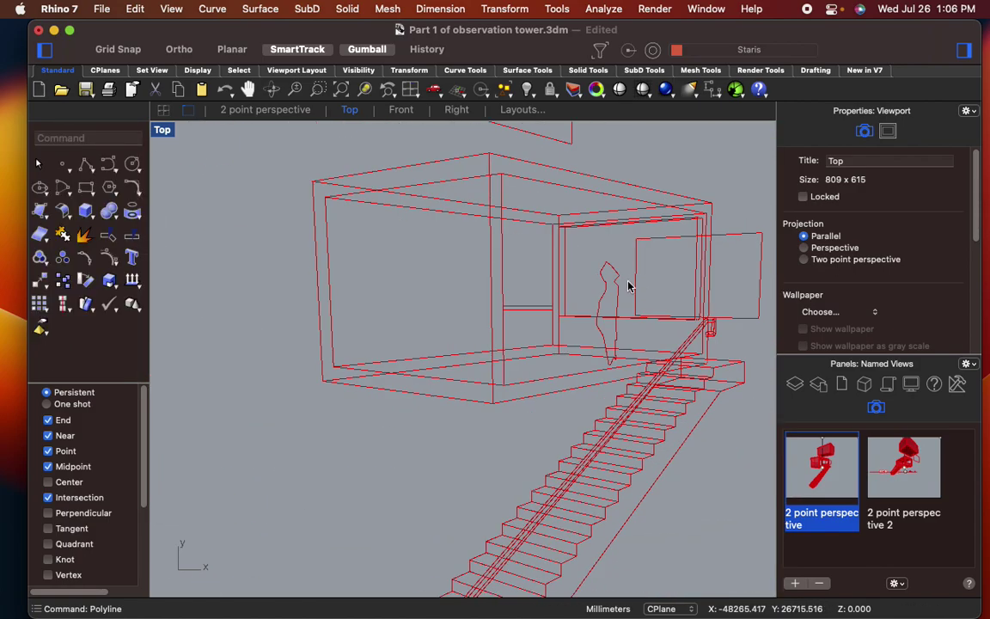
- Trim the background lines that cross the inside of the person silhouette, using the silhouette as the cutting object
{"action": "scroll", "coordinate": [630, 289], "scroll_direction": "down", "scroll_amount": 8}
{"action": "right_click_drag", "start_coordinate": [630, 290], "coordinate": [591, 316]}
{"action": "scroll", "coordinate": [584, 334], "scroll_direction": "up", "scroll_amount": 8}
{"action": "scroll", "coordinate": [582, 335], "scroll_direction": "up", "scroll_amount": 5}
{"action": "left_click", "coordinate": [501, 324]}
{"action": "type", "text": "trim"}
{"action": "key", "text": "Return"}
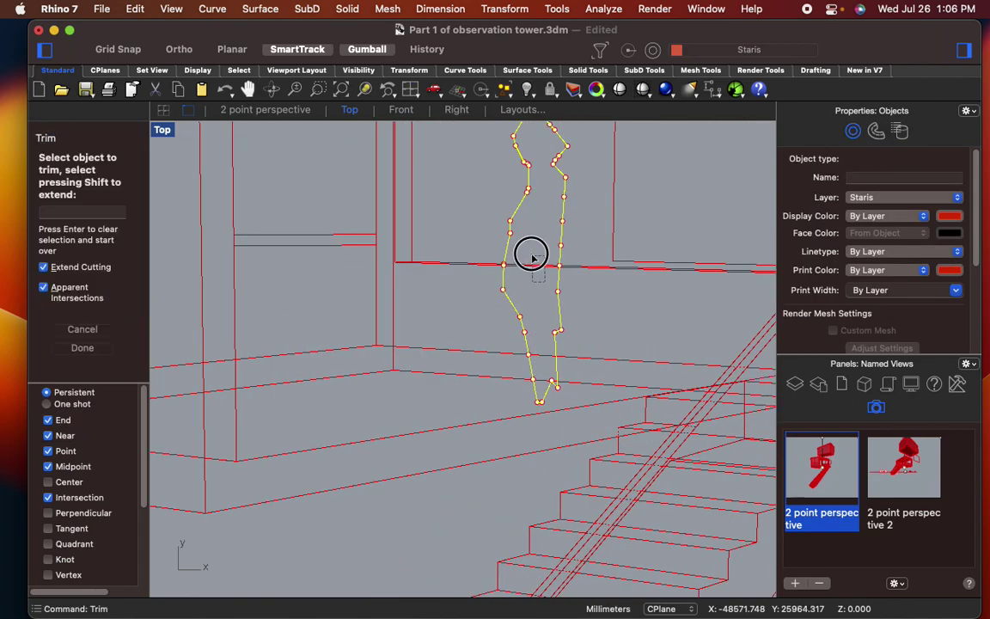
{"action": "scroll", "coordinate": [547, 384], "scroll_direction": "up", "scroll_amount": 5}
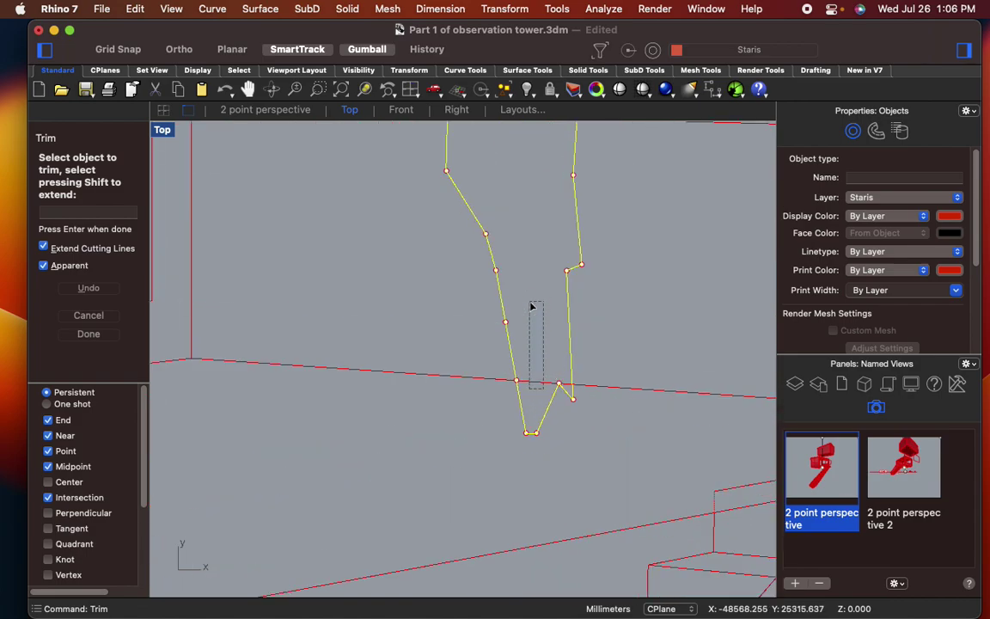
{"action": "scroll", "coordinate": [533, 307], "scroll_direction": "down", "scroll_amount": 8}
{"action": "key", "text": "Return"}
{"action": "key", "text": "Return"}
{"action": "key", "text": "Escape"}
{"action": "scroll", "coordinate": [552, 320], "scroll_direction": "down", "scroll_amount": 6}
{"action": "right_click_drag", "start_coordinate": [552, 321], "coordinate": [568, 426]}
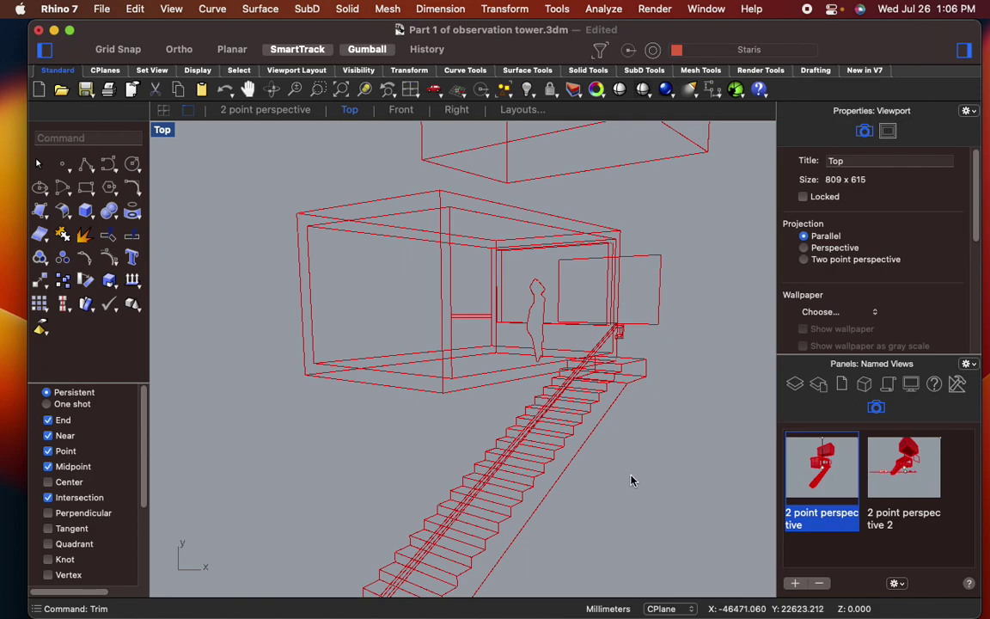
- Maximize the 2 point perspective viewport and delete the closed rectangular curve beside the platform opening
{"action": "scroll", "coordinate": [506, 365], "scroll_direction": "up", "scroll_amount": 5}
{"action": "scroll", "coordinate": [508, 361], "scroll_direction": "down", "scroll_amount": 10}
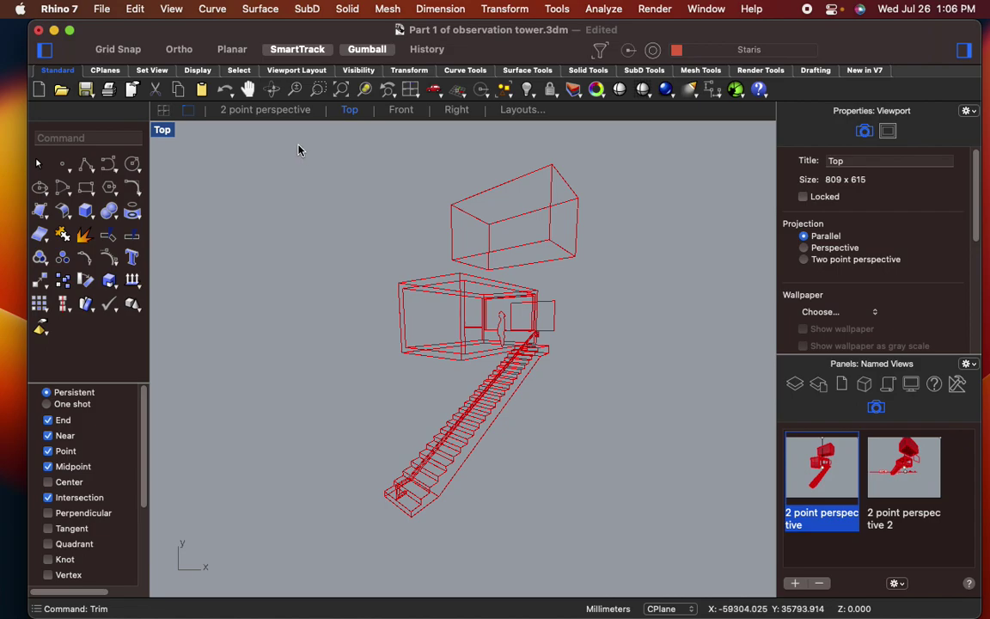
{"action": "double_click", "coordinate": [162, 130]}
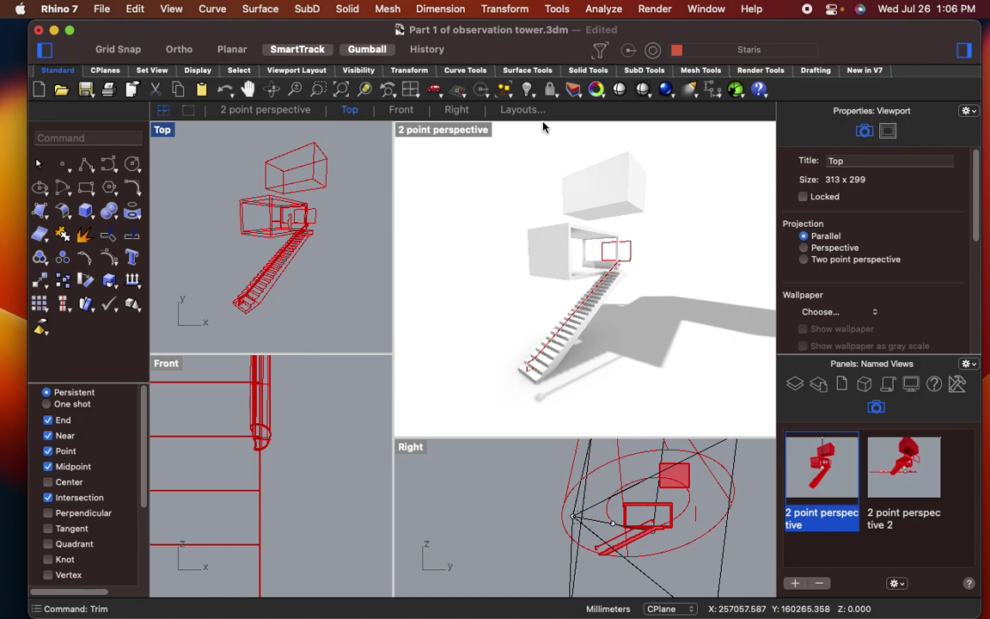
{"action": "left_click", "coordinate": [470, 132]}
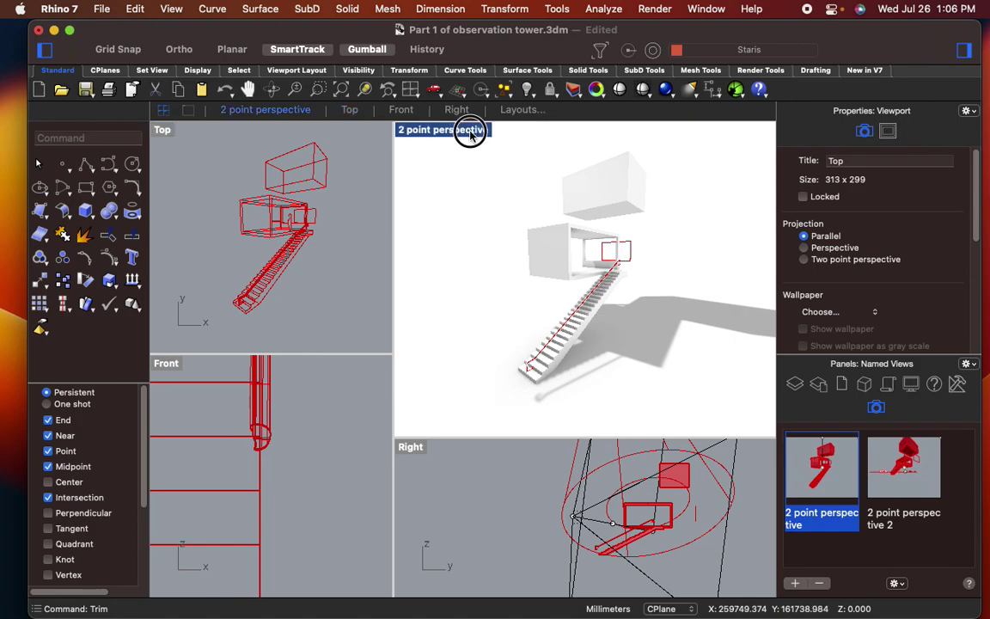
{"action": "double_click", "coordinate": [470, 133]}
{"action": "left_click", "coordinate": [825, 472]}
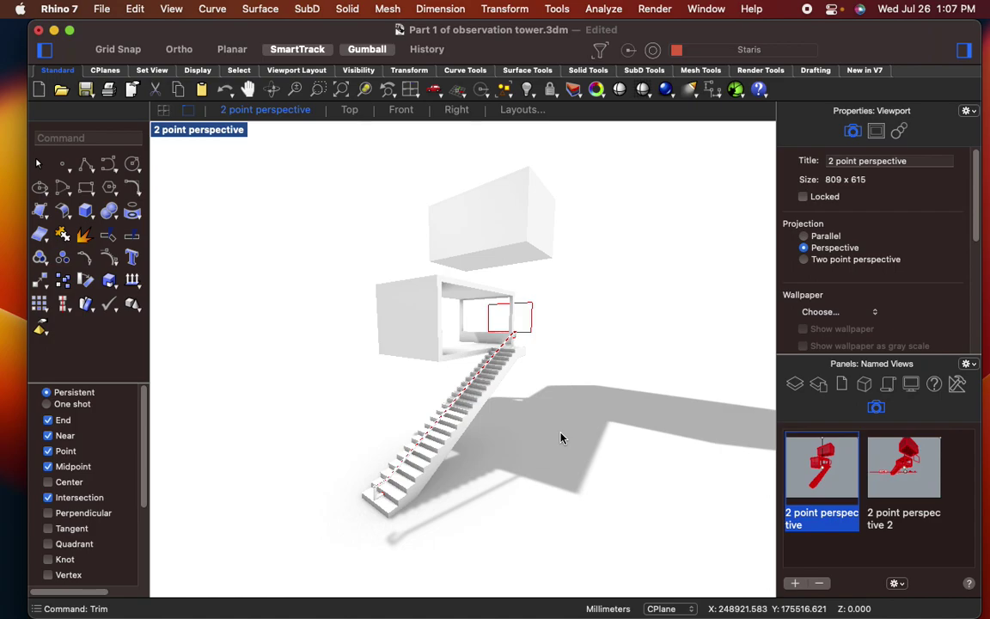
{"action": "left_click", "coordinate": [532, 321]}
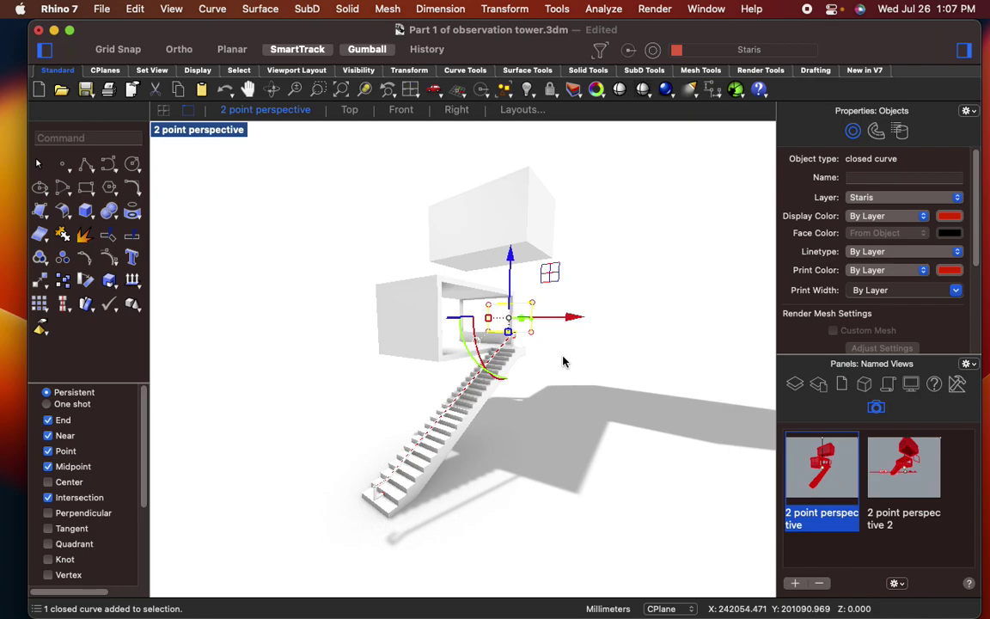
{"action": "key", "text": "Delete"}
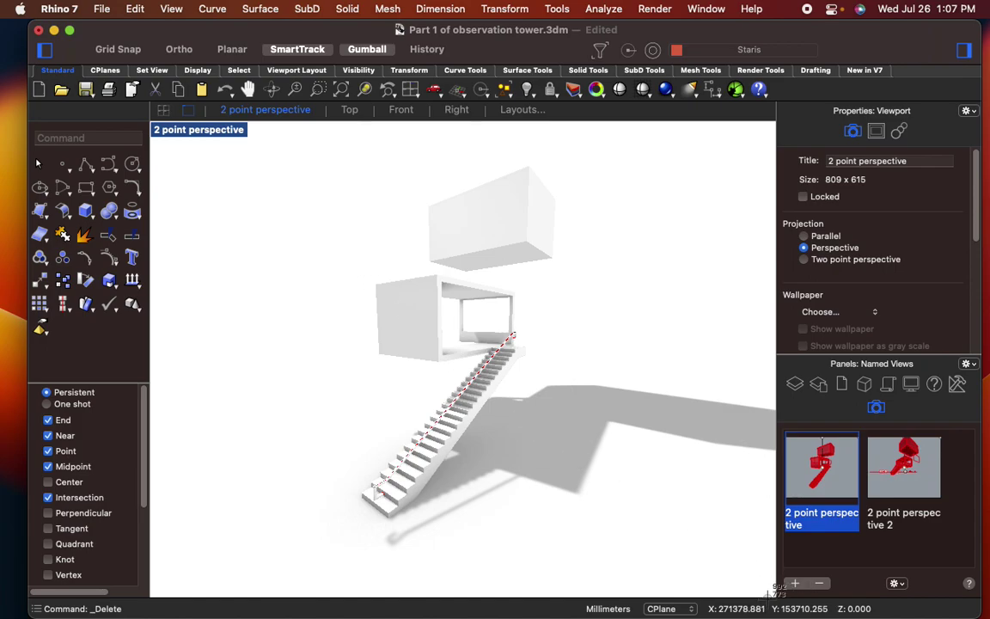
- Capture a screenshot of the whole rendered viewport, then restore the four-view layout with the perspective view in Shaded mode
{"action": "left_click_drag", "start_coordinate": [769, 591], "coordinate": [150, 138]}
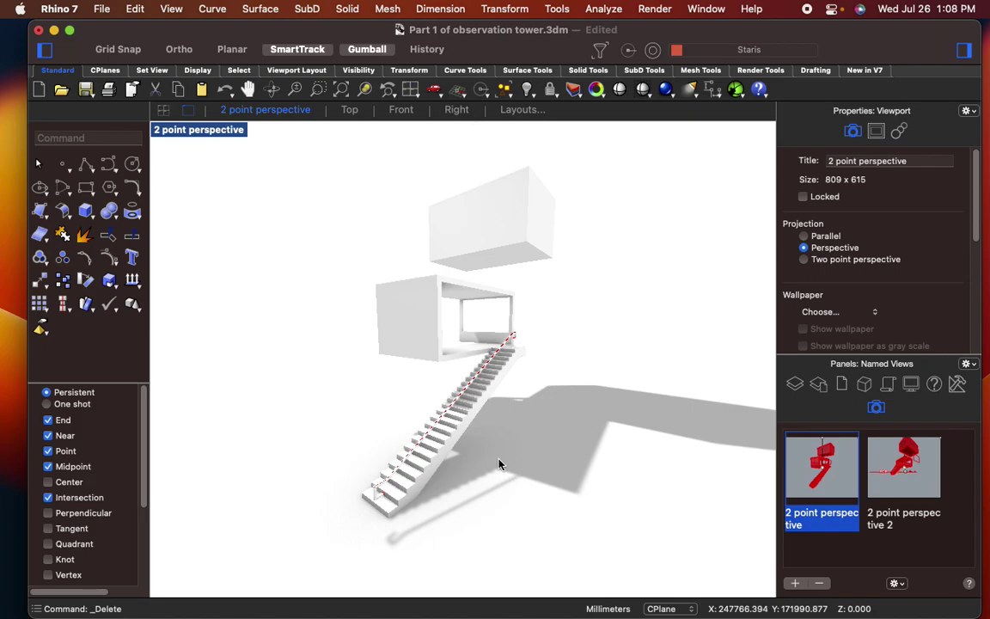
{"action": "double_click", "coordinate": [215, 128]}
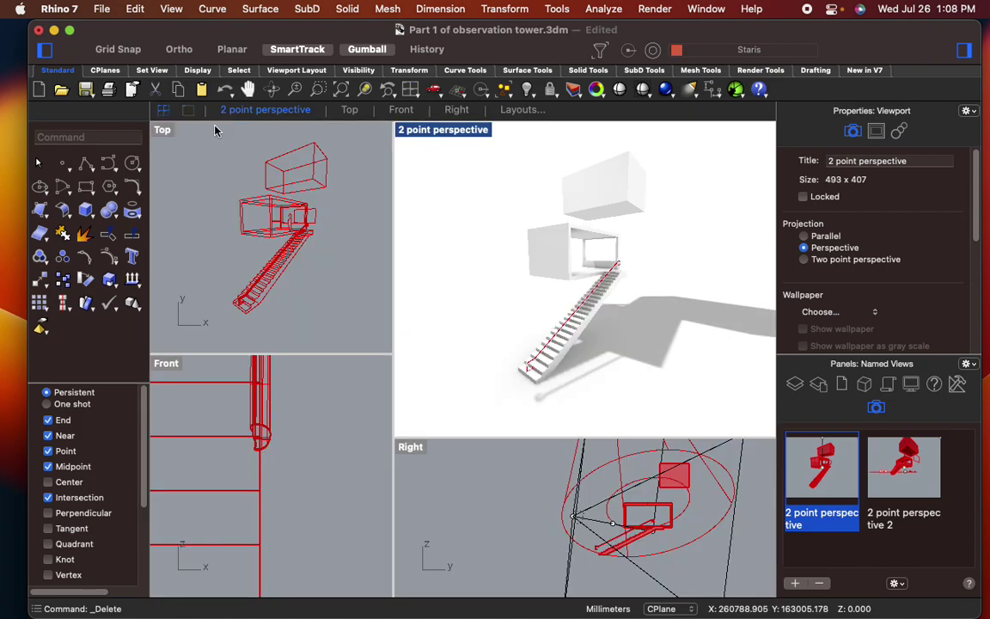
{"action": "right_click", "coordinate": [368, 126]}
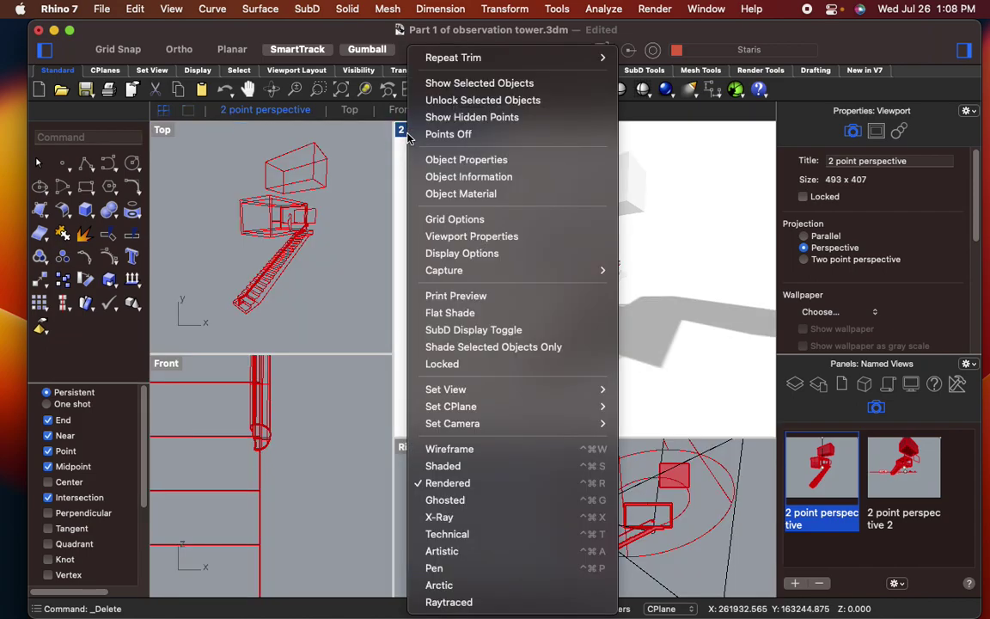
{"action": "left_click", "coordinate": [480, 467]}
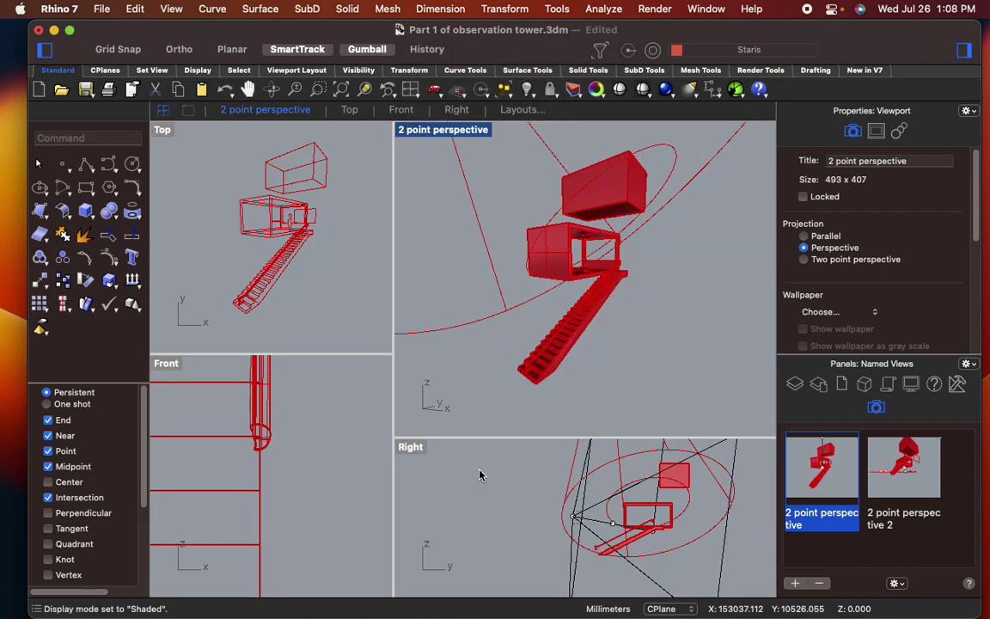
- Maximize the Top viewport and frame the complete 2D perspective drawing
{"action": "left_click", "coordinate": [290, 296]}
{"action": "scroll", "coordinate": [290, 292], "scroll_direction": "down", "scroll_amount": 4}
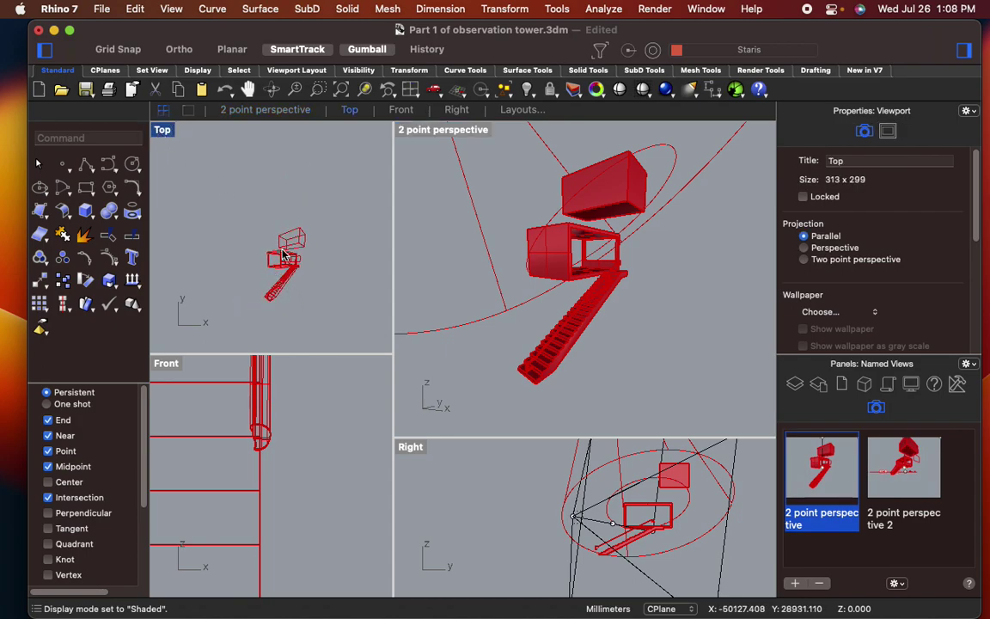
{"action": "double_click", "coordinate": [163, 130]}
{"action": "scroll", "coordinate": [544, 474], "scroll_direction": "down", "scroll_amount": 2}
{"action": "scroll", "coordinate": [507, 465], "scroll_direction": "up", "scroll_amount": 9}
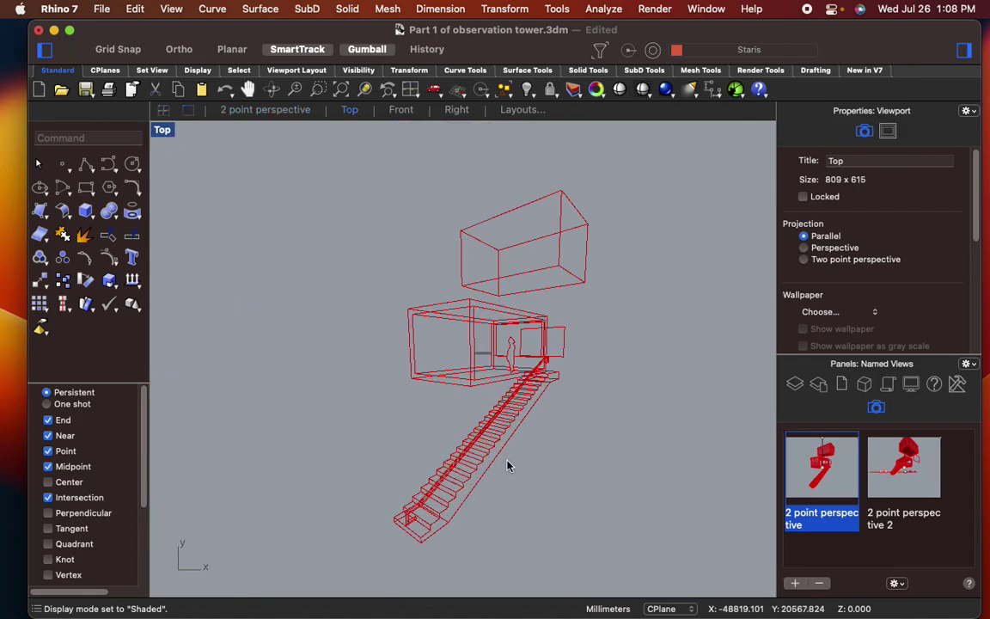
{"action": "right_click_drag", "start_coordinate": [507, 465], "coordinate": [509, 444]}
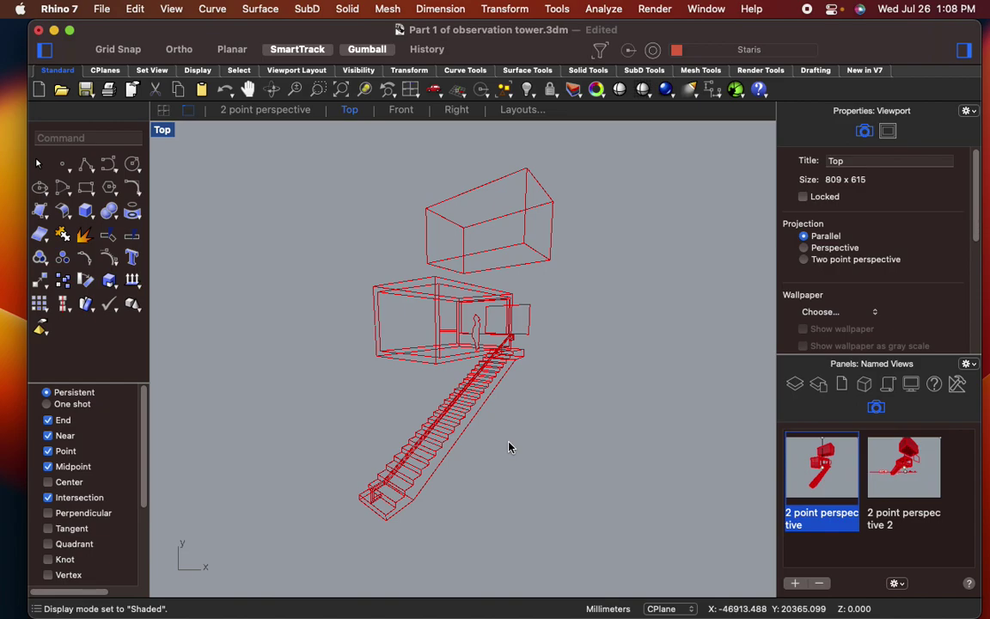
- Insert the captured screenshot from the Desktop as a Picture, placing it across the 2D perspective drawing
{"action": "type", "text": "Pl"}
{"action": "type", "text": "cture"}
{"action": "key", "text": "Return"}
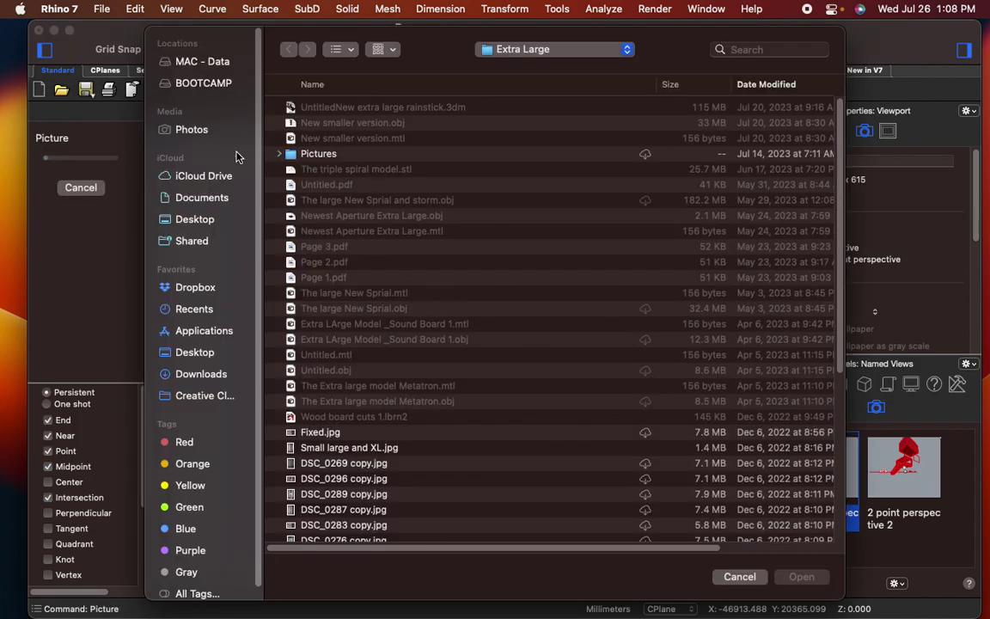
{"action": "left_click", "coordinate": [214, 219]}
{"action": "left_click", "coordinate": [341, 113]}
{"action": "double_click", "coordinate": [340, 117]}
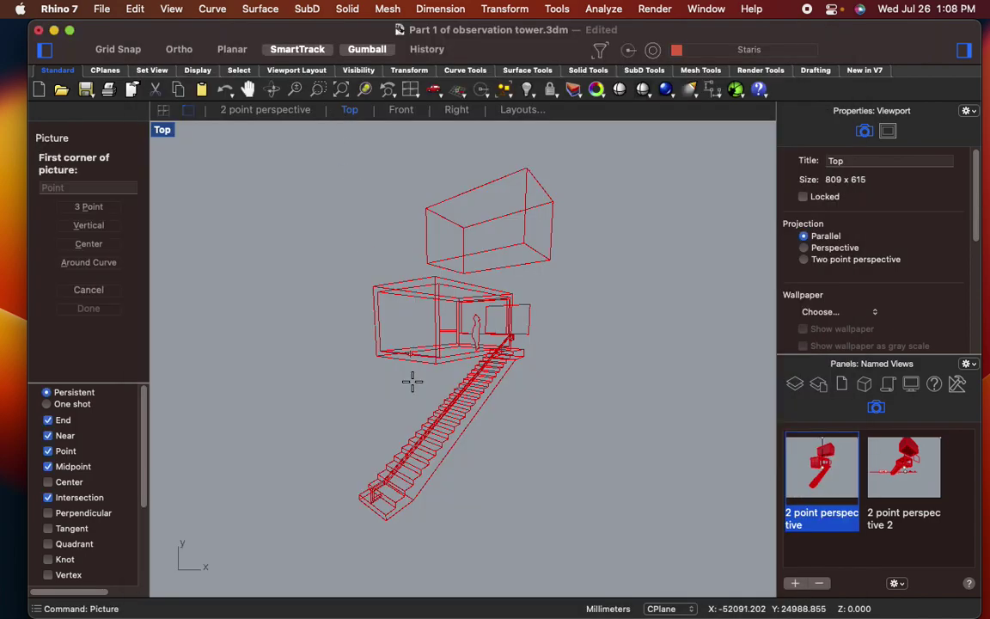
{"action": "left_click", "coordinate": [245, 530]}
{"action": "scroll", "coordinate": [448, 417], "scroll_direction": "down", "scroll_amount": 10}
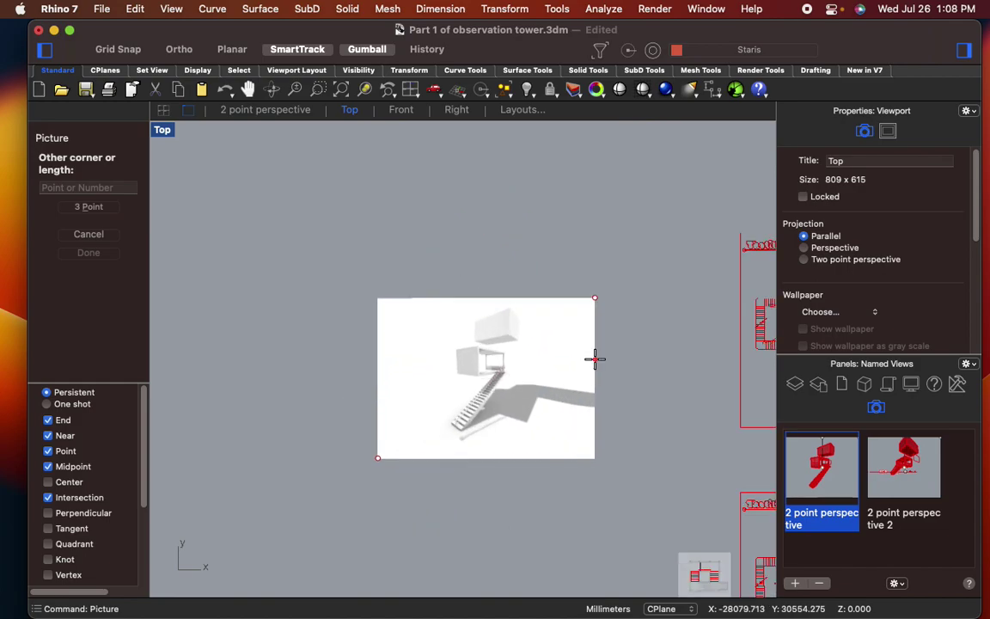
{"action": "left_click", "coordinate": [577, 367]}
- Move the picture so the rendered platform box lines up with the upper-left corner of the box in the line drawing
{"action": "scroll", "coordinate": [481, 395], "scroll_direction": "up", "scroll_amount": 5}
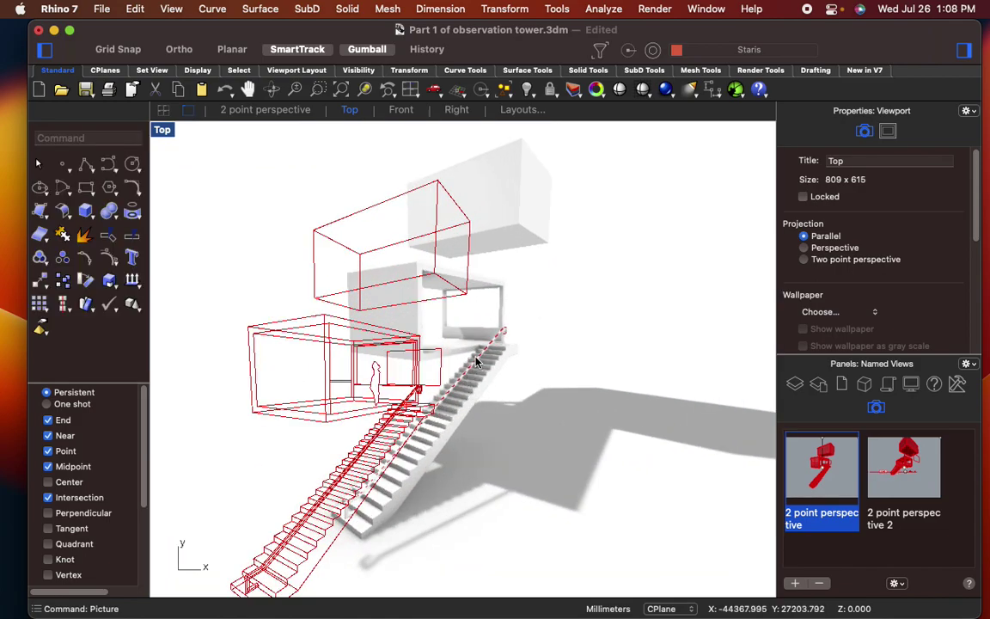
{"action": "left_click_drag", "start_coordinate": [503, 315], "coordinate": [413, 360]}
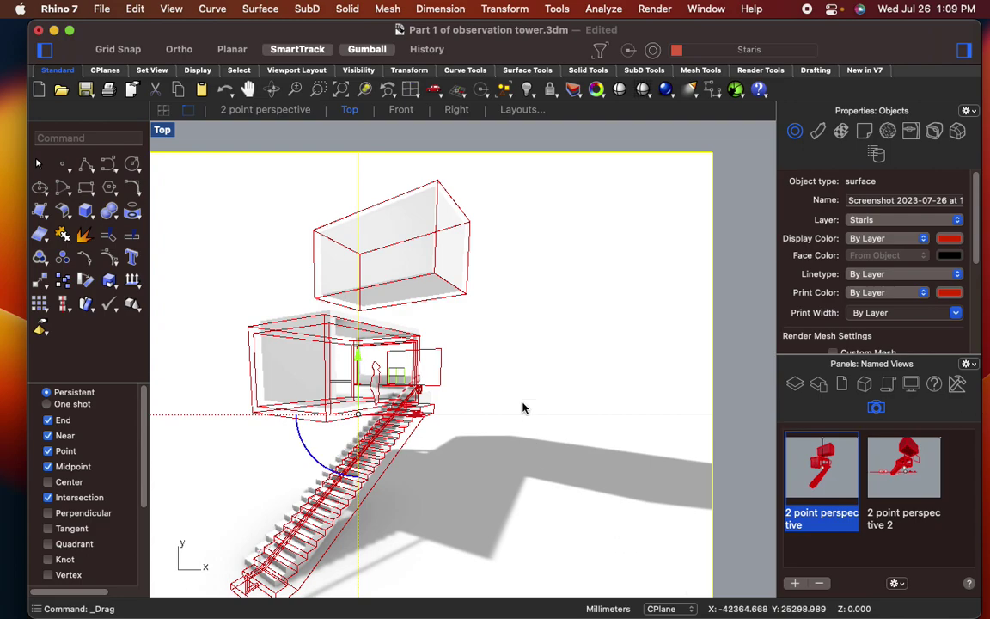
{"action": "scroll", "coordinate": [610, 334], "scroll_direction": "down", "scroll_amount": 8}
{"action": "scroll", "coordinate": [520, 350], "scroll_direction": "up", "scroll_amount": 10}
{"action": "left_click_drag", "start_coordinate": [404, 348], "coordinate": [241, 267]}
{"action": "scroll", "coordinate": [360, 312], "scroll_direction": "up", "scroll_amount": 8}
{"action": "scroll", "coordinate": [294, 258], "scroll_direction": "up", "scroll_amount": 5}
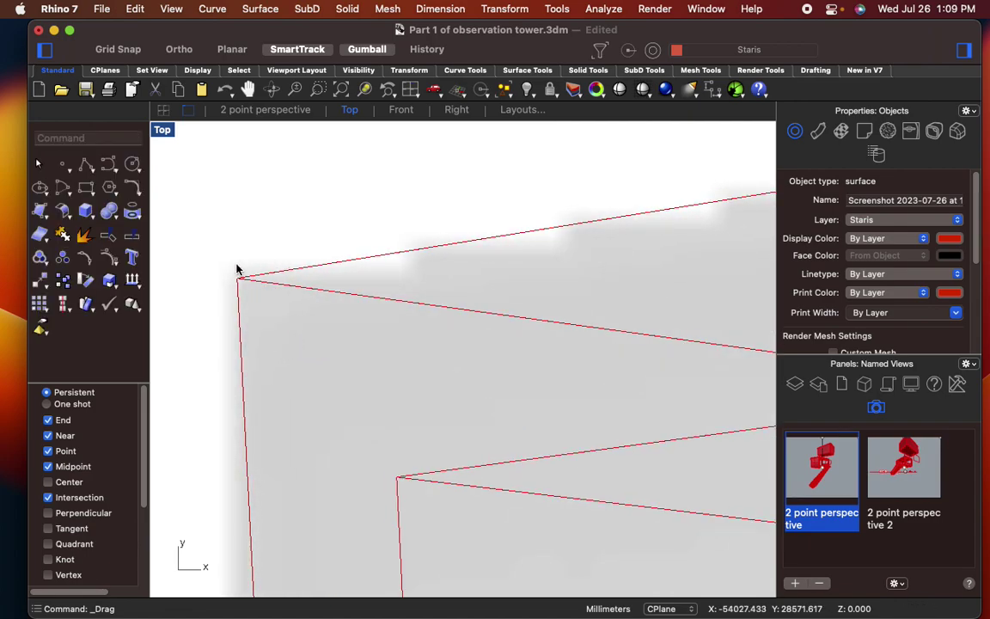
{"action": "scroll", "coordinate": [267, 294], "scroll_direction": "down", "scroll_amount": 10}
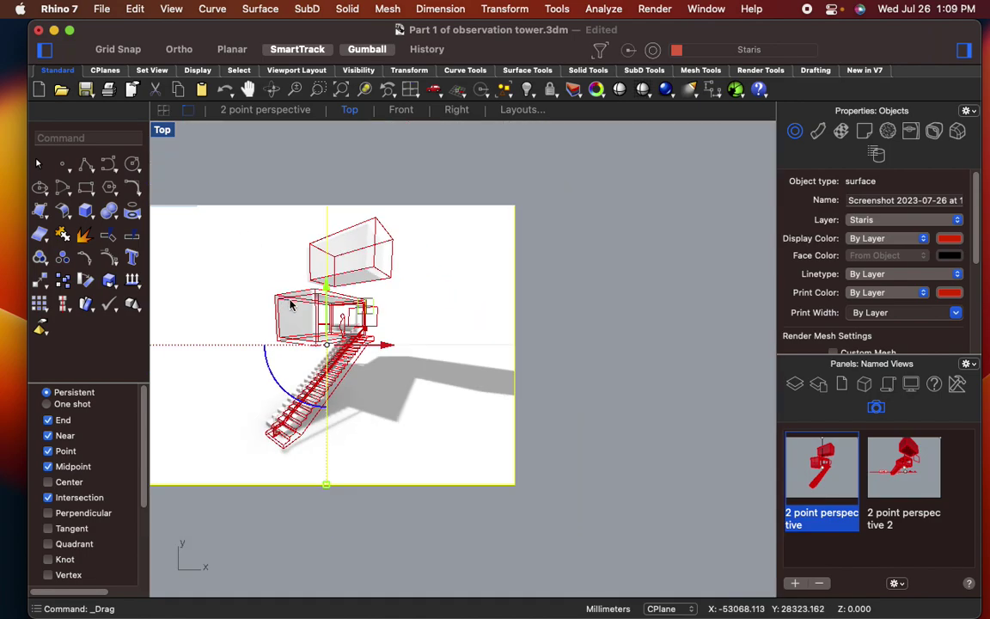
{"action": "right_click_drag", "start_coordinate": [330, 310], "coordinate": [368, 294]}
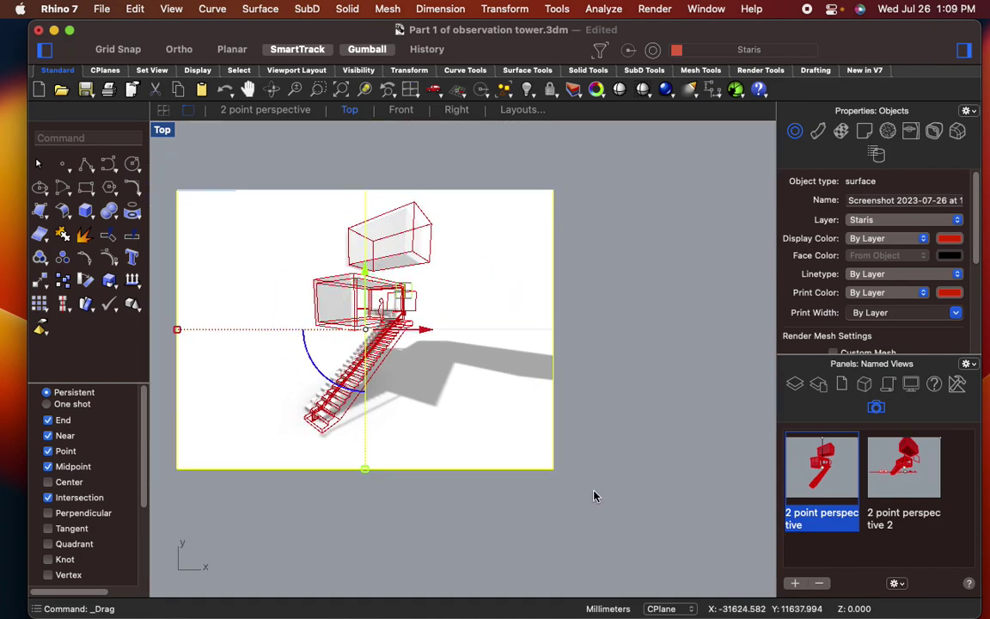
- Enlarge the picture slightly and shift it so the rendered upper box lies under its line drawing
{"action": "left_click_drag", "start_coordinate": [366, 470], "coordinate": [366, 489]}
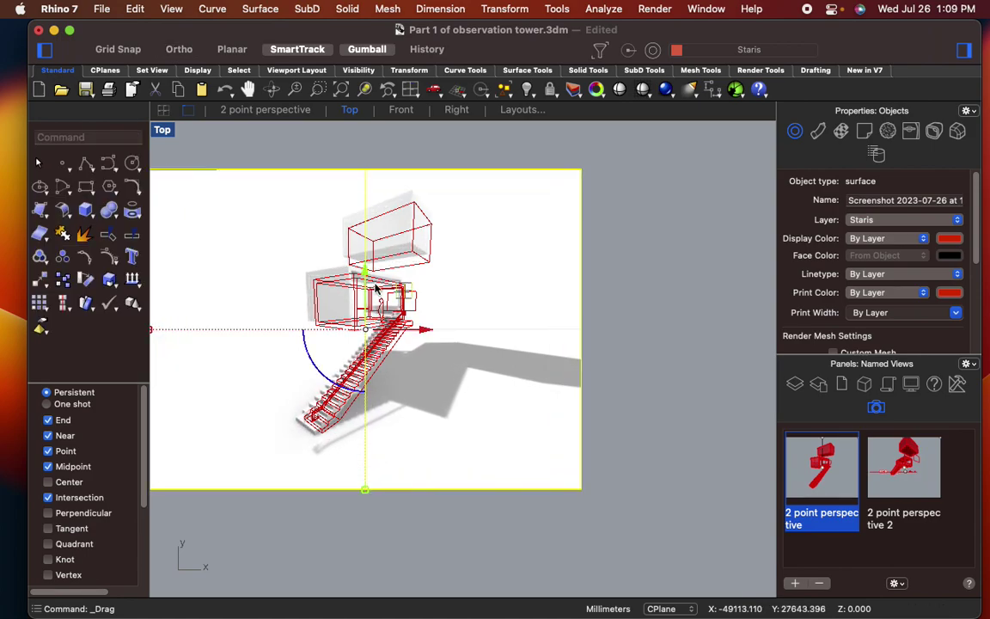
{"action": "scroll", "coordinate": [376, 295], "scroll_direction": "up", "scroll_amount": 5}
{"action": "left_click_drag", "start_coordinate": [408, 223], "coordinate": [427, 255]}
{"action": "scroll", "coordinate": [430, 262], "scroll_direction": "down", "scroll_amount": 5}
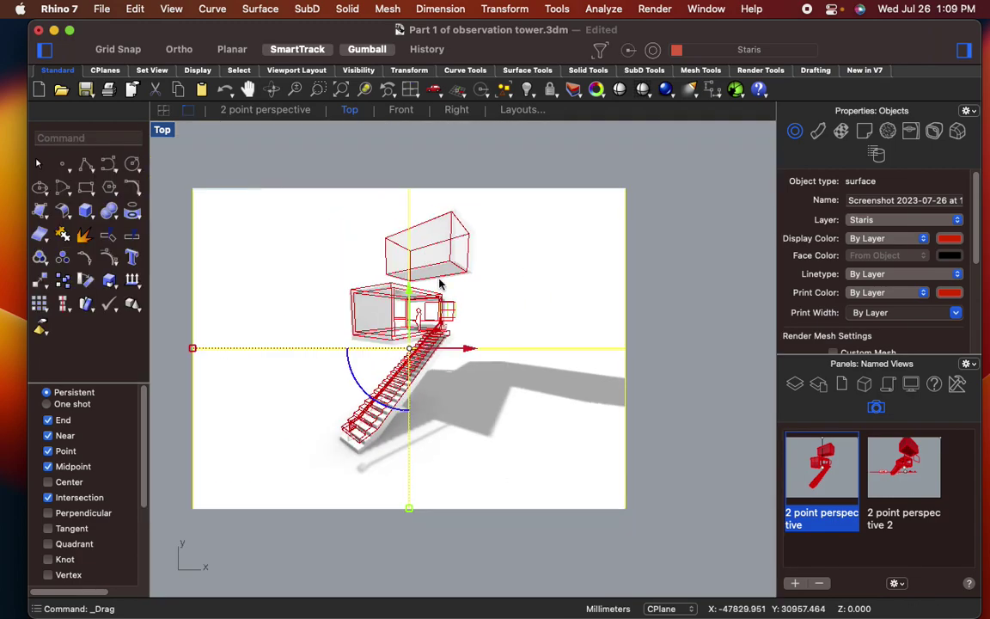
- Scale the picture down proportionally and move it to bring the rendered tower closer to the linework
{"action": "scroll", "coordinate": [409, 508], "scroll_direction": "up", "scroll_amount": 6}
{"action": "left_click_drag", "start_coordinate": [409, 507], "coordinate": [407, 488], "text": "shift"}
{"action": "scroll", "coordinate": [364, 417], "scroll_direction": "up", "scroll_amount": 4}
{"action": "scroll", "coordinate": [365, 417], "scroll_direction": "up", "scroll_amount": 3}
{"action": "mouse_move", "coordinate": [353, 404]}
{"action": "left_mouse_down"}
{"action": "mouse_move", "coordinate": [345, 387]}
{"action": "mouse_move", "coordinate": [347, 398]}
{"action": "left_mouse_up"}
{"action": "right_click_drag", "start_coordinate": [325, 350], "coordinate": [480, 539]}
{"action": "scroll", "coordinate": [367, 406], "scroll_direction": "down", "scroll_amount": 10}
{"action": "right_click_drag", "start_coordinate": [462, 364], "coordinate": [481, 521]}
{"action": "scroll", "coordinate": [609, 166], "scroll_direction": "up", "scroll_amount": 8}
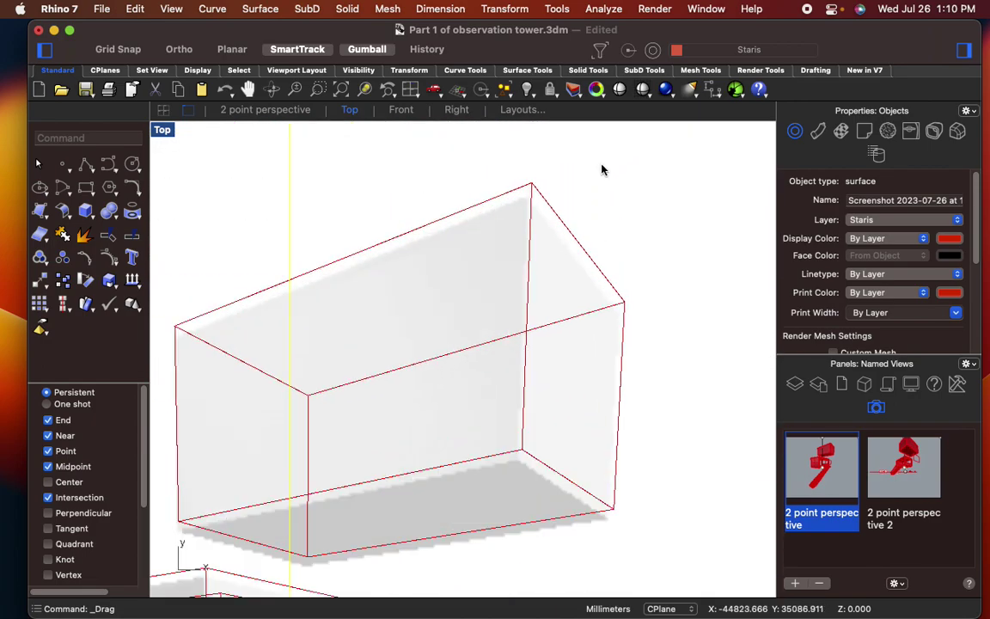
{"action": "scroll", "coordinate": [503, 241], "scroll_direction": "down", "scroll_amount": 5}
{"action": "right_click_drag", "start_coordinate": [487, 431], "coordinate": [480, 347]}
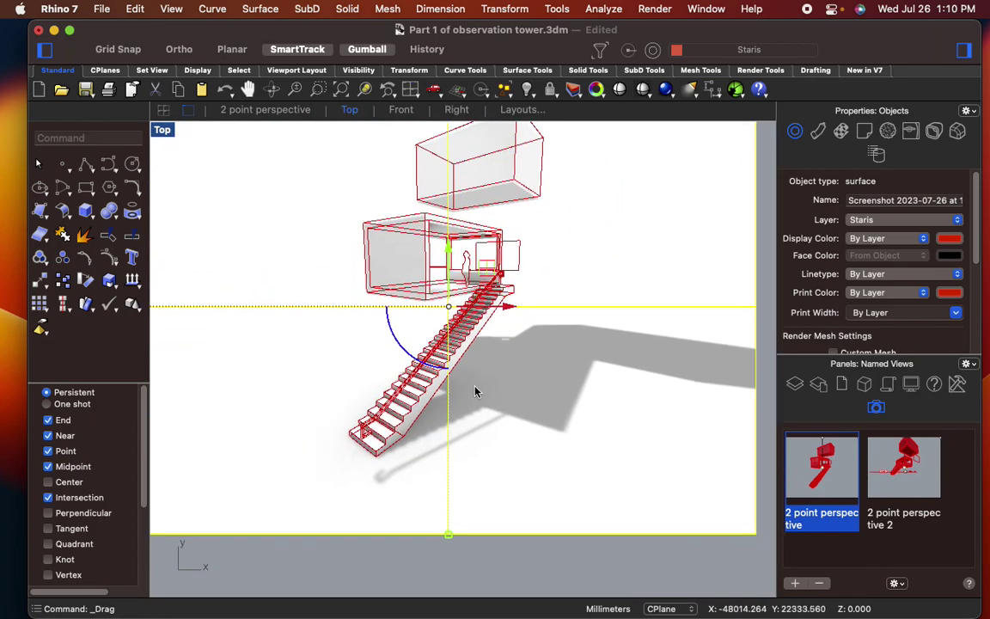
- Make small position adjustments to the picture so both boxes and the stairs match the line drawing
{"action": "scroll", "coordinate": [455, 540], "scroll_direction": "up", "scroll_amount": 9}
{"action": "left_click_drag", "start_coordinate": [437, 520], "coordinate": [436, 523]}
{"action": "left_click_drag", "start_coordinate": [354, 427], "coordinate": [353, 432]}
{"action": "scroll", "coordinate": [353, 432], "scroll_direction": "down", "scroll_amount": 5}
{"action": "scroll", "coordinate": [404, 176], "scroll_direction": "up", "scroll_amount": 4}
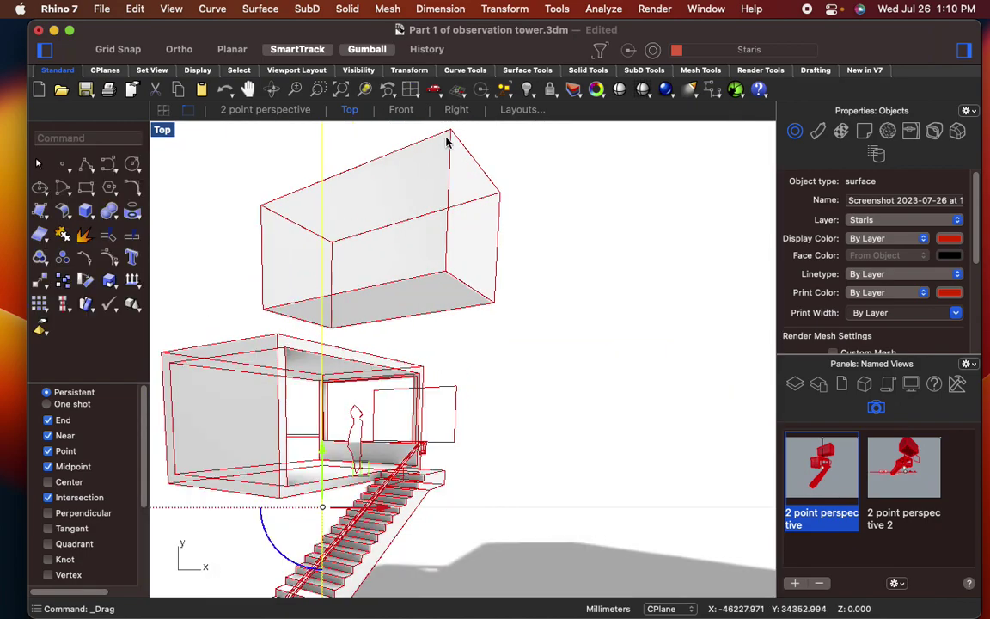
{"action": "scroll", "coordinate": [442, 149], "scroll_direction": "up", "scroll_amount": 6}
{"action": "scroll", "coordinate": [400, 196], "scroll_direction": "down", "scroll_amount": 8}
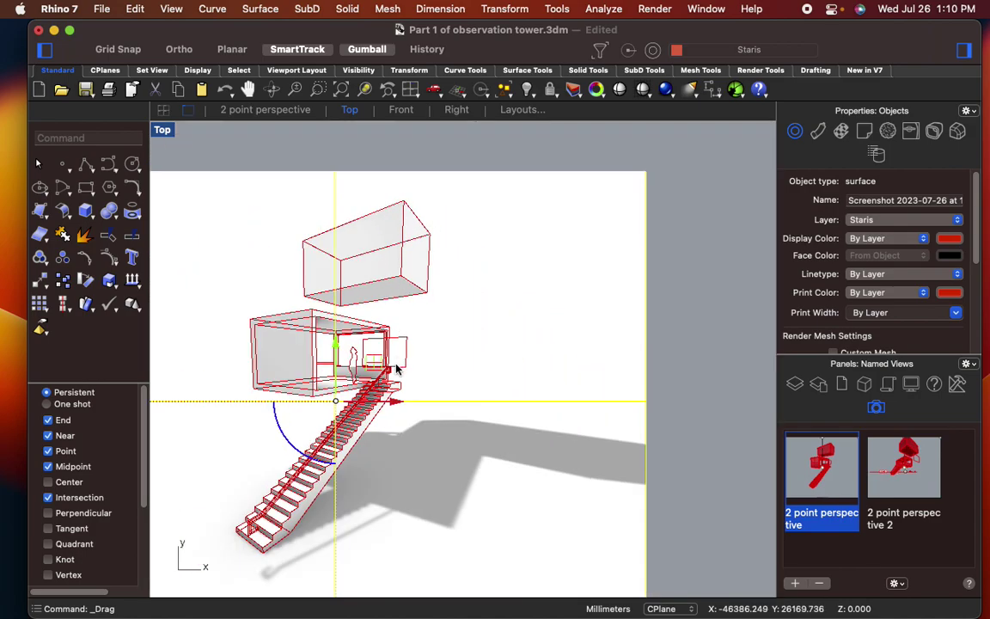
- Fine-tune the picture's size from its lower edge and deselect it
{"action": "scroll", "coordinate": [397, 368], "scroll_direction": "up", "scroll_amount": 12}
{"action": "right_click_drag", "start_coordinate": [399, 372], "coordinate": [388, 394]}
{"action": "left_click_drag", "start_coordinate": [386, 387], "coordinate": [388, 400]}
{"action": "left_click", "coordinate": [387, 448]}
{"action": "scroll", "coordinate": [386, 448], "scroll_direction": "down", "scroll_amount": 10}
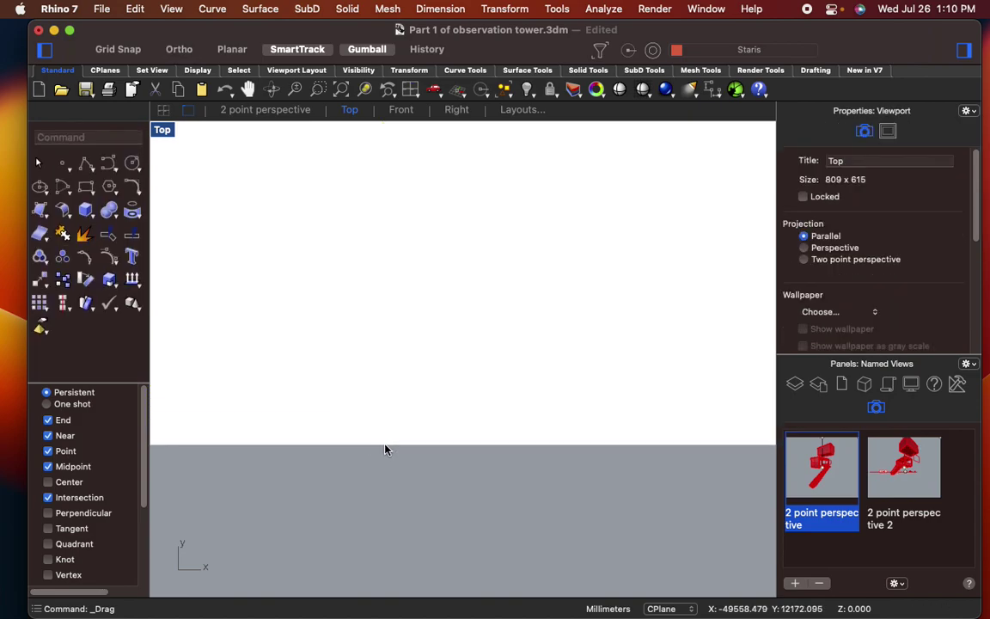
- Reselect the picture and nudge it so the rendered foot of the stairs matches its outline, then check the platform alignment
{"action": "scroll", "coordinate": [384, 445], "scroll_direction": "down", "scroll_amount": 10}
{"action": "scroll", "coordinate": [234, 286], "scroll_direction": "up", "scroll_amount": 10}
{"action": "scroll", "coordinate": [399, 507], "scroll_direction": "up", "scroll_amount": 10}
{"action": "left_click", "coordinate": [401, 505]}
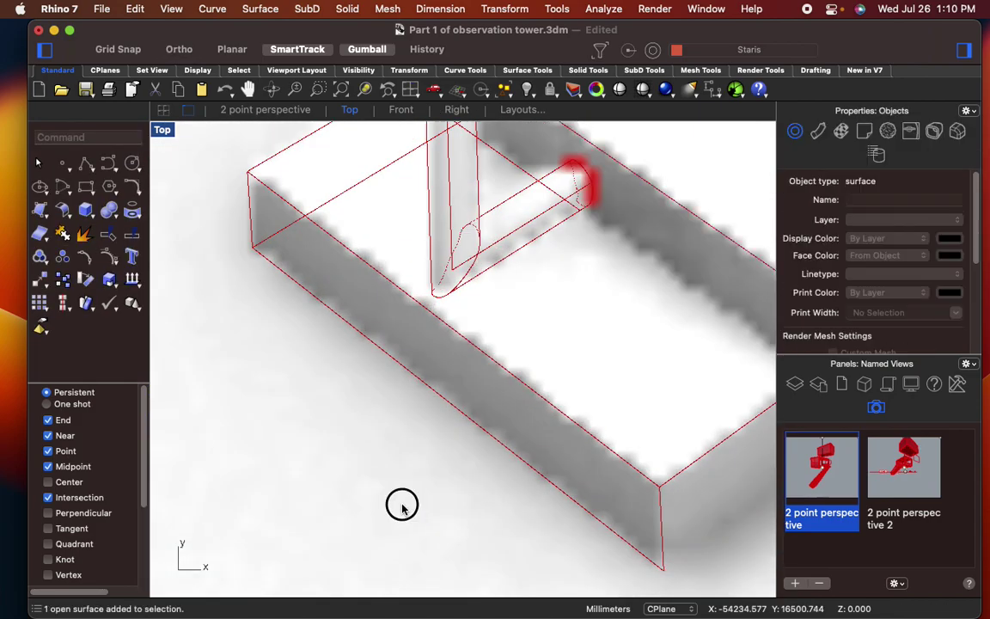
{"action": "left_click_drag", "start_coordinate": [400, 498], "coordinate": [402, 502]}
{"action": "scroll", "coordinate": [348, 424], "scroll_direction": "down", "scroll_amount": 20}
{"action": "right_click_drag", "start_coordinate": [387, 383], "coordinate": [422, 453]}
{"action": "scroll", "coordinate": [476, 249], "scroll_direction": "up", "scroll_amount": 12}
{"action": "right_click_drag", "start_coordinate": [214, 322], "coordinate": [338, 285]}
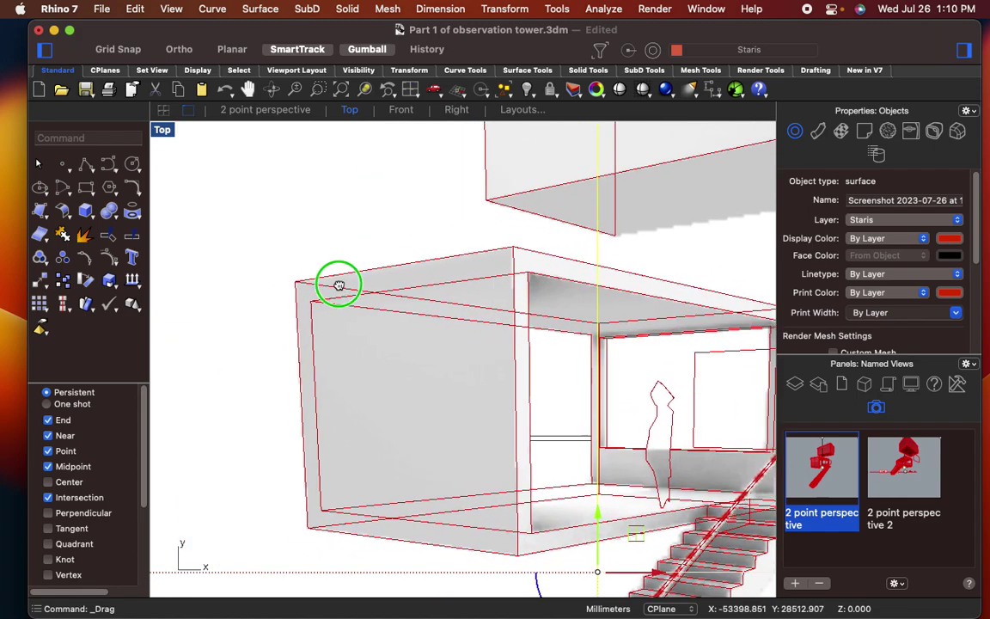
{"action": "scroll", "coordinate": [367, 479], "scroll_direction": "right", "scroll_amount": 5}
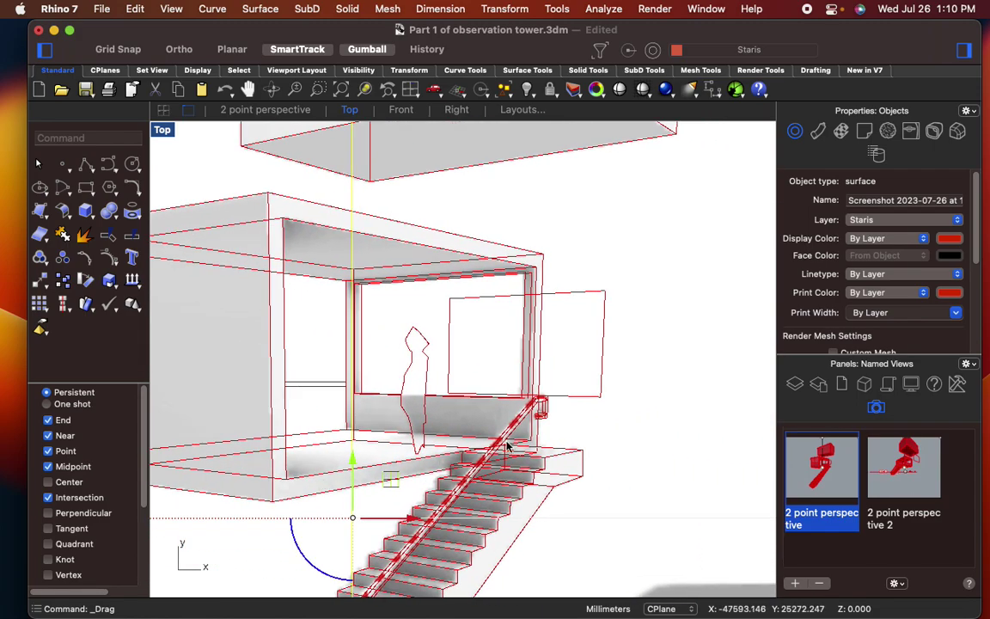
{"action": "scroll", "coordinate": [608, 256], "scroll_direction": "down", "scroll_amount": 10}
{"action": "scroll", "coordinate": [608, 256], "scroll_direction": "down", "scroll_amount": 4}
{"action": "right_click_drag", "start_coordinate": [640, 301], "coordinate": [523, 331]}
- Select the whole perspective drawing together with the rendered picture and lock them
{"action": "left_click", "coordinate": [697, 456]}
{"action": "mouse_move", "coordinate": [680, 507]}
{"action": "left_mouse_down"}
{"action": "mouse_move", "coordinate": [398, 353]}
{"action": "mouse_move", "coordinate": [221, 173]}
{"action": "left_mouse_up"}
{"action": "type", "text": "Lock"}
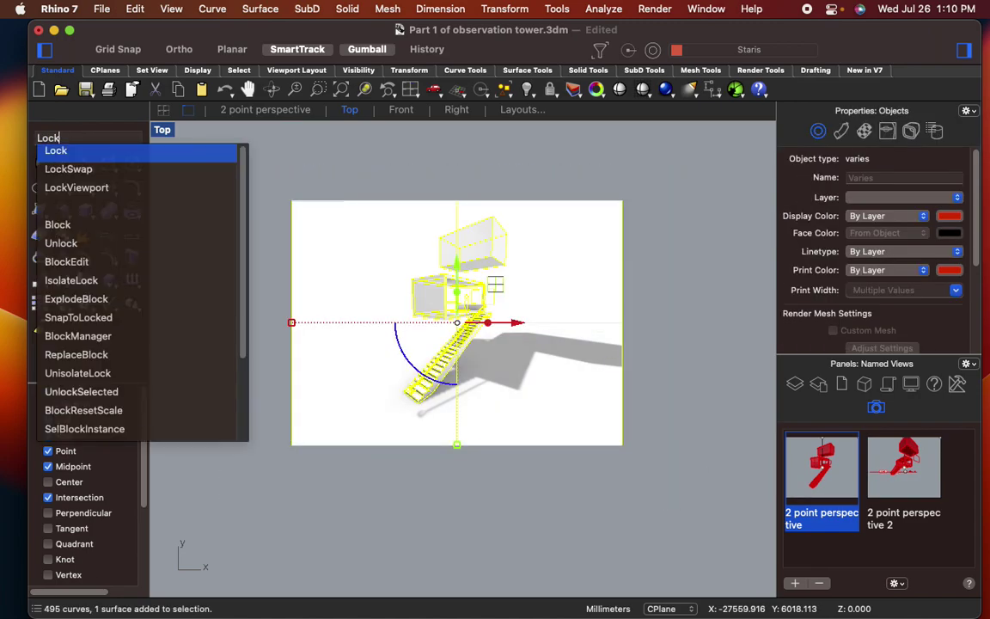
{"action": "key", "text": "Return"}
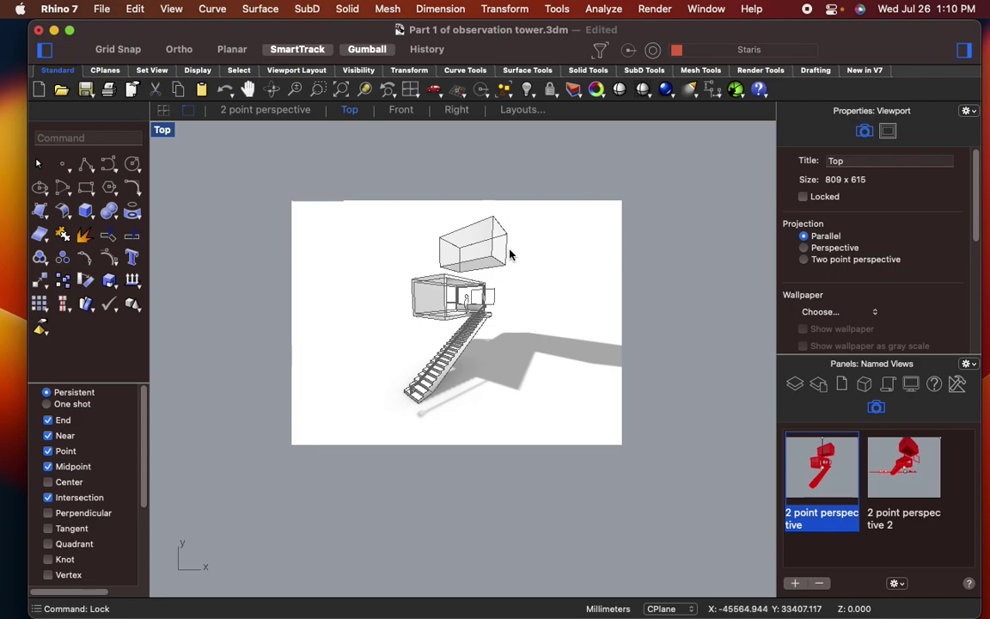
- Add two new layers named Shade and Shadow
{"action": "left_click", "coordinate": [800, 391]}
{"action": "left_click", "coordinate": [800, 586]}
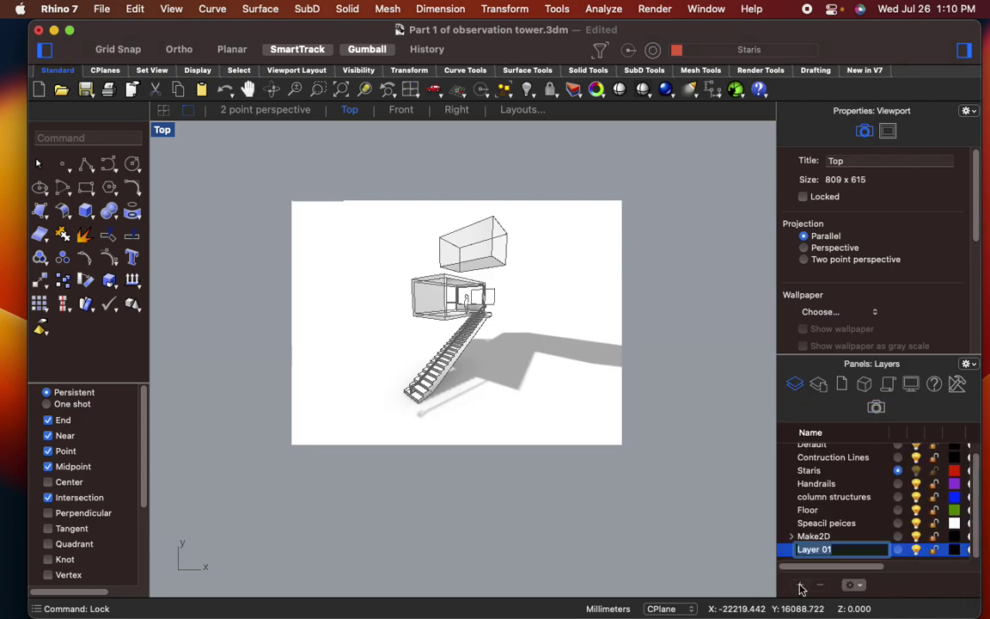
{"action": "type", "text": "Shade"}
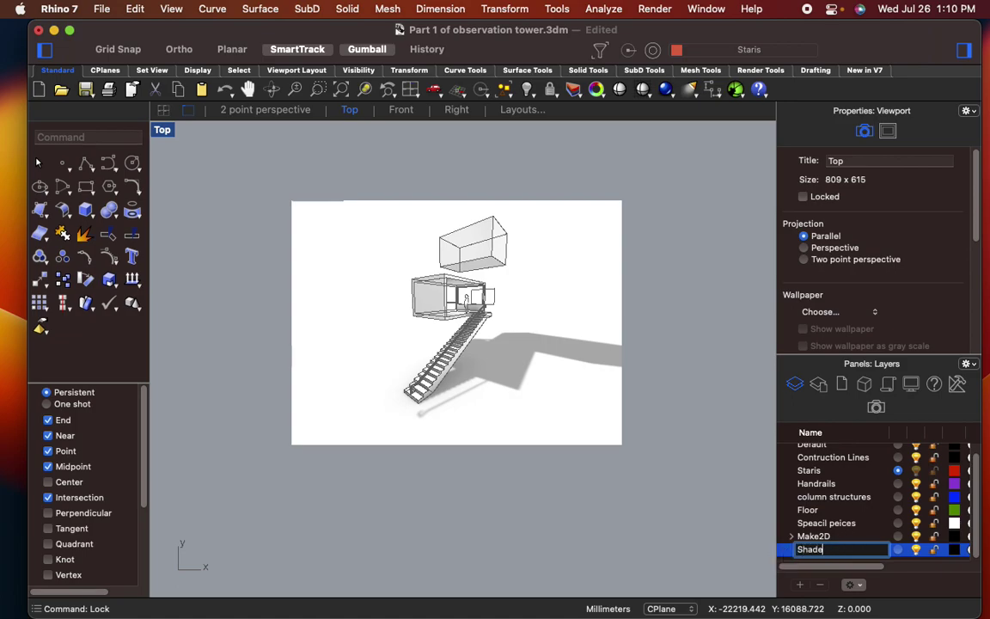
{"action": "key", "text": "Return"}
{"action": "left_click", "coordinate": [800, 585]}
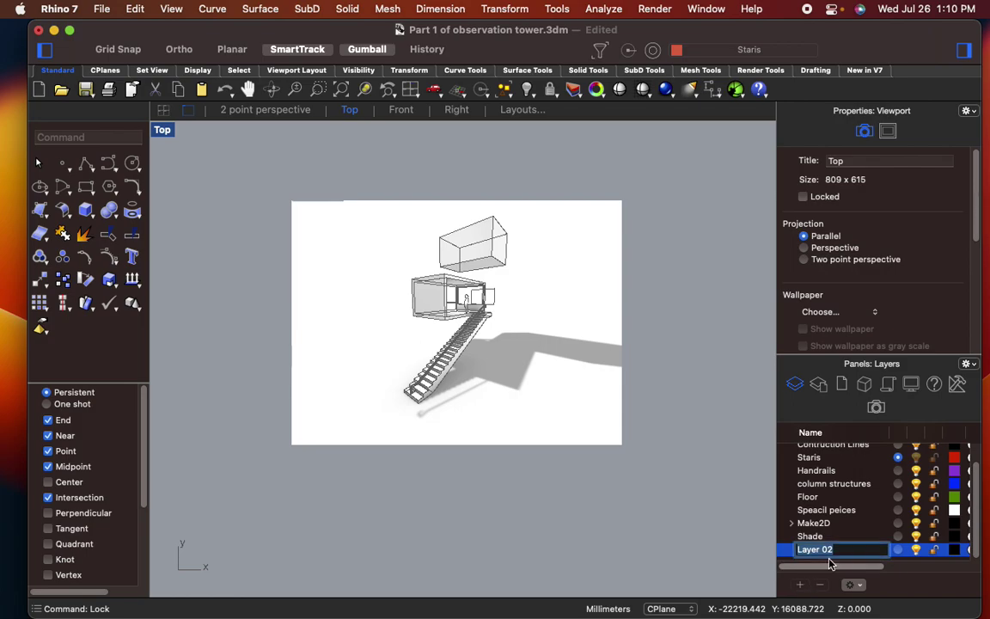
{"action": "type", "text": "Shadow"}
{"action": "key", "text": "Return"}
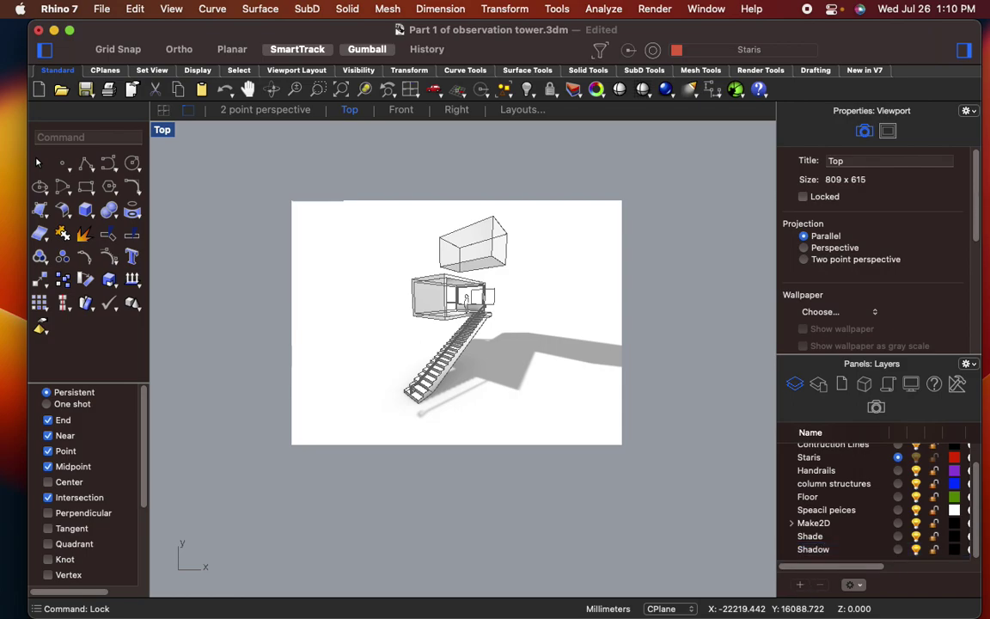
- Set the Shade layer's colour to mid grey, about #707070, and the Shadow layer's colour to a darker grey
{"action": "left_click", "coordinate": [953, 536]}
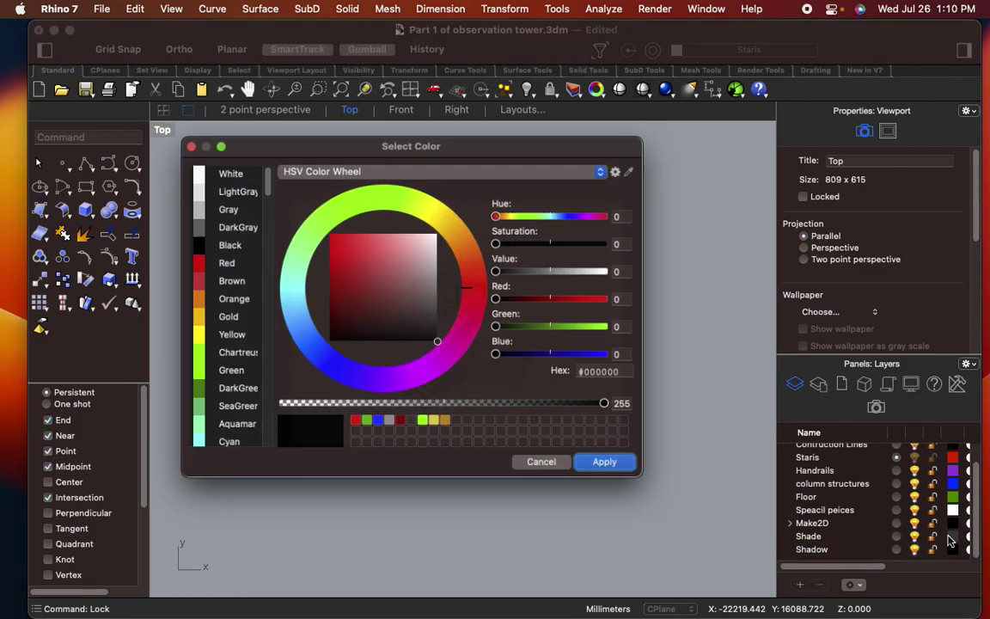
{"action": "left_click", "coordinate": [406, 306]}
{"action": "left_click_drag", "start_coordinate": [406, 306], "coordinate": [451, 294]}
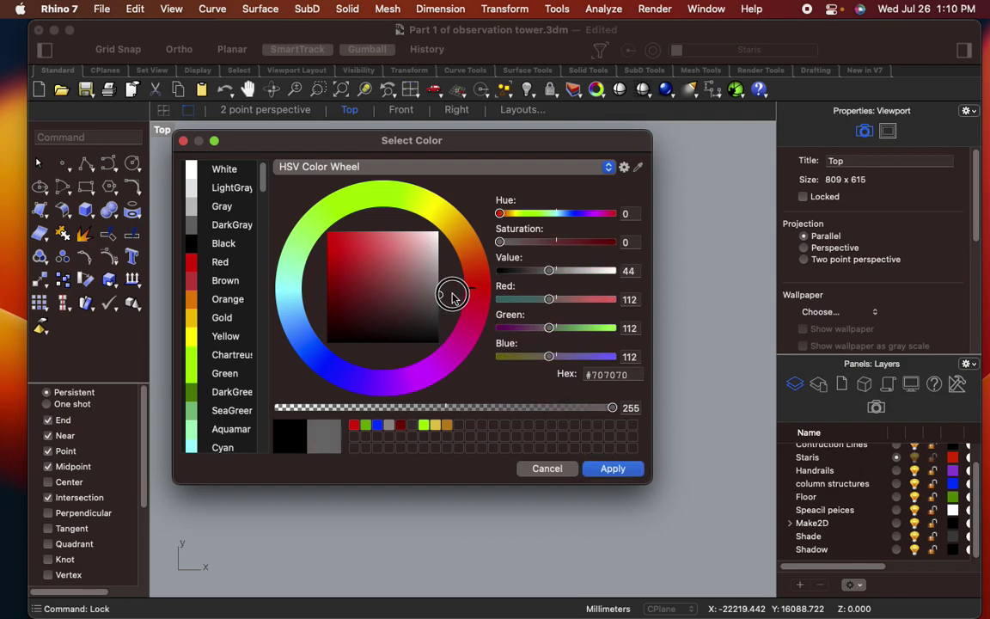
{"action": "left_click", "coordinate": [614, 468]}
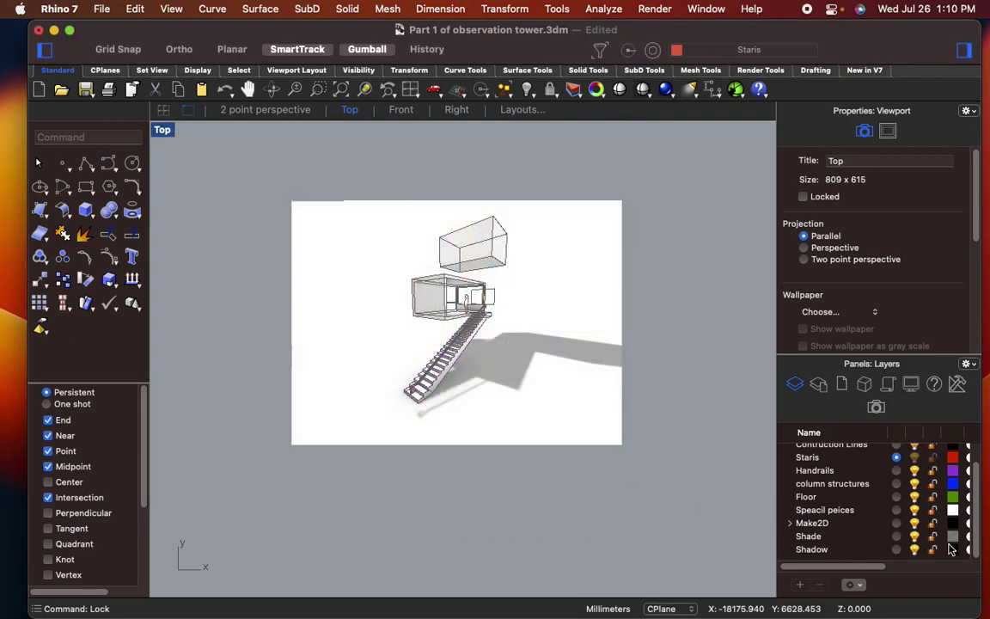
{"action": "left_click", "coordinate": [953, 550]}
{"action": "left_click", "coordinate": [436, 332]}
{"action": "left_click_drag", "start_coordinate": [436, 331], "coordinate": [444, 325]}
{"action": "left_click", "coordinate": [613, 468]}
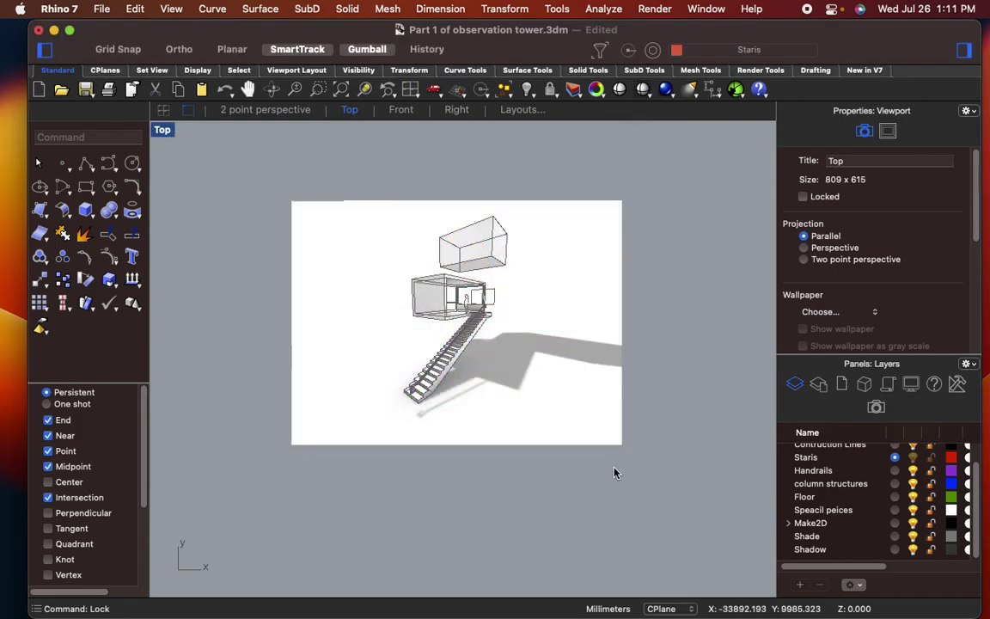
- Start a polyline at the front bottom corner of the stairs and trace the first zigzags of the stair shadow's edge
{"action": "scroll", "coordinate": [513, 421], "scroll_direction": "up", "scroll_amount": 5}
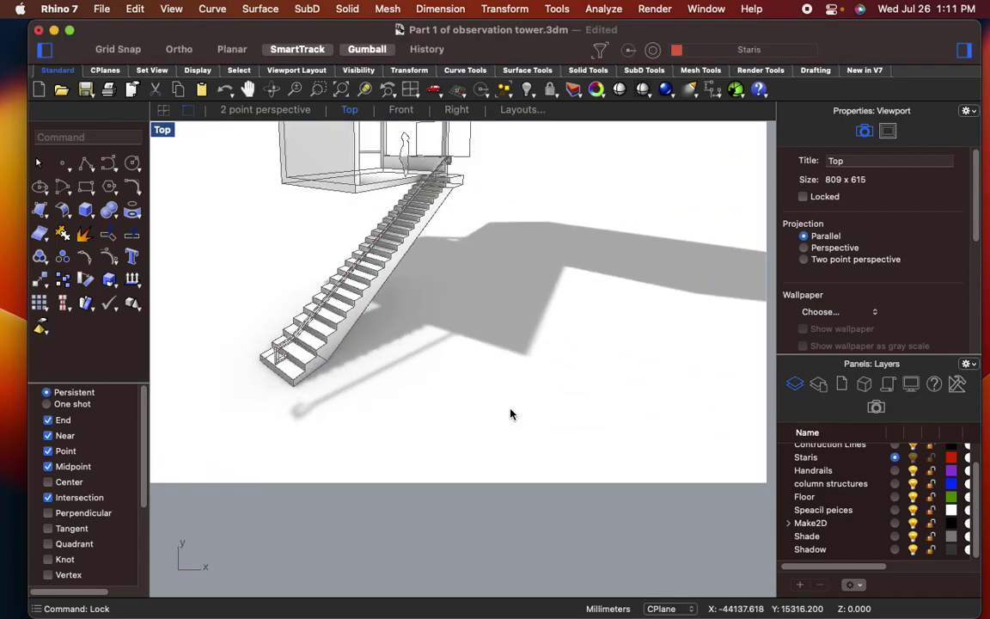
{"action": "key", "text": "Return"}
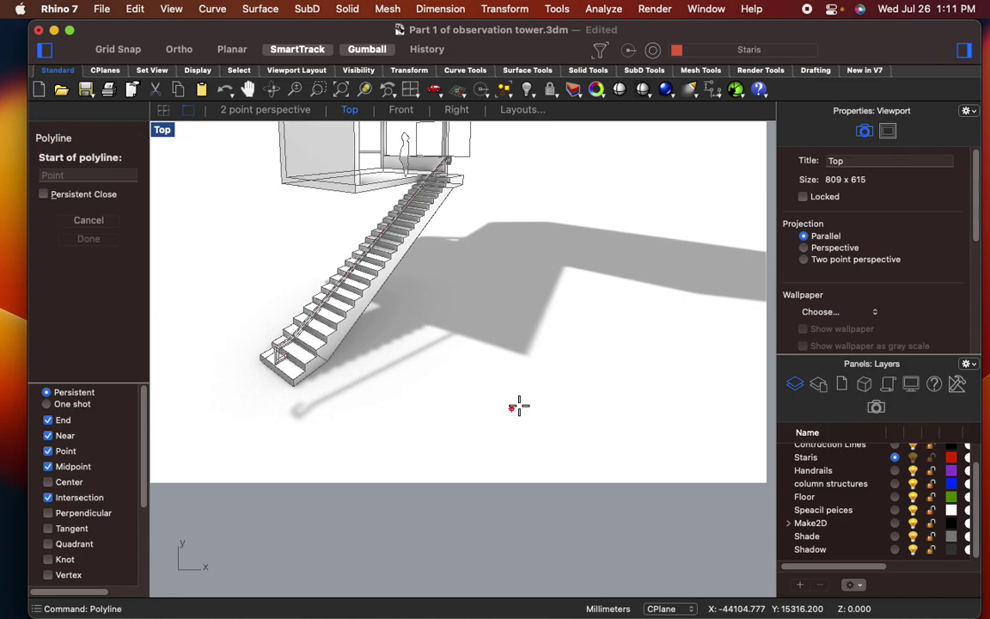
{"action": "scroll", "coordinate": [287, 372], "scroll_direction": "up", "scroll_amount": 5}
{"action": "scroll", "coordinate": [204, 453], "scroll_direction": "up", "scroll_amount": 3}
{"action": "left_click", "coordinate": [203, 452]}
{"action": "scroll", "coordinate": [312, 450], "scroll_direction": "down", "scroll_amount": 2}
{"action": "scroll", "coordinate": [409, 402], "scroll_direction": "down", "scroll_amount": 5}
{"action": "scroll", "coordinate": [199, 464], "scroll_direction": "up", "scroll_amount": 8}
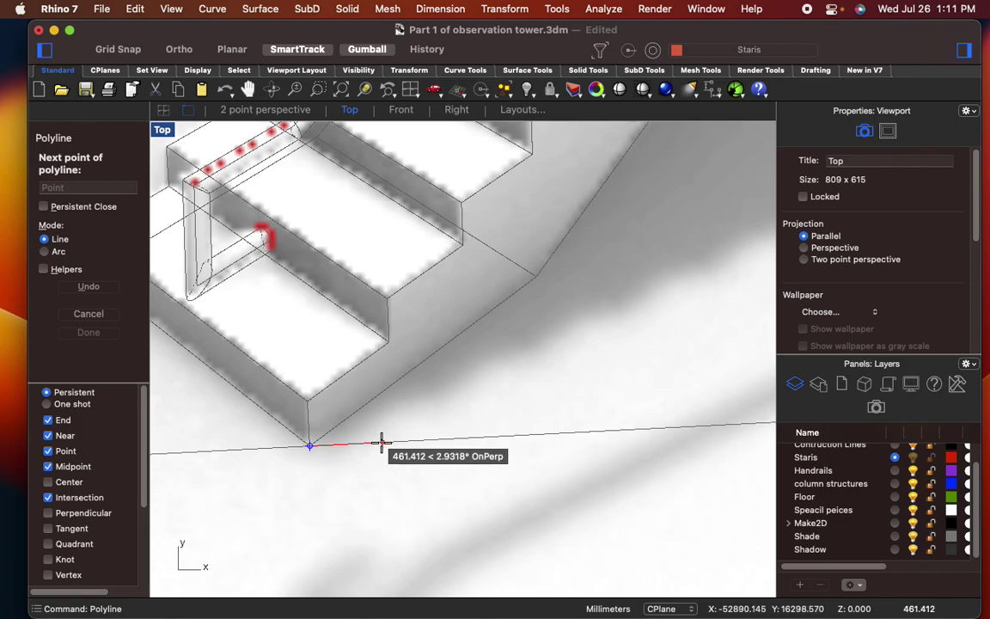
{"action": "left_click", "coordinate": [337, 444]}
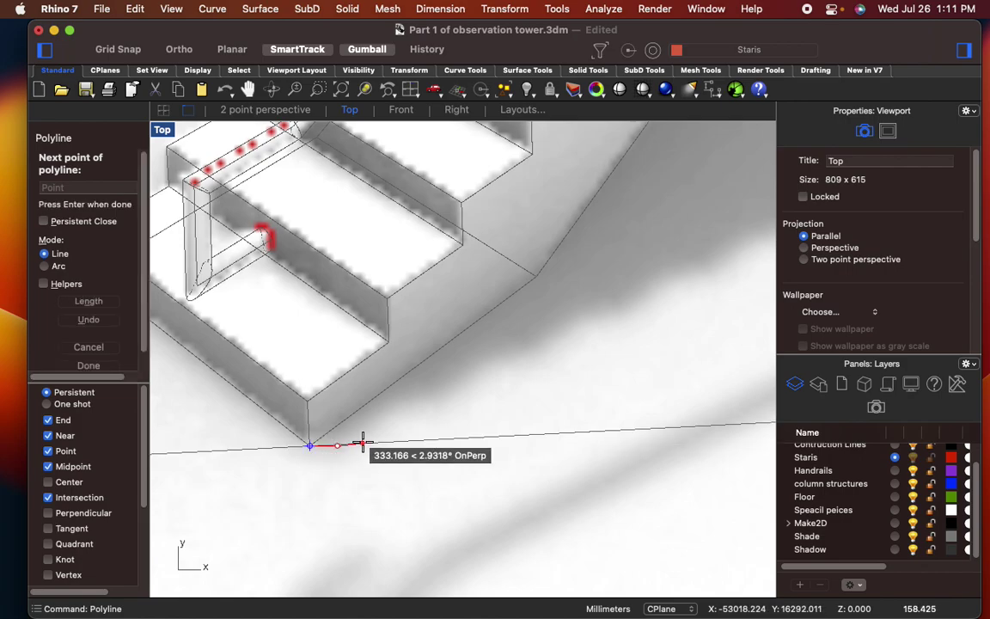
{"action": "left_click", "coordinate": [391, 403]}
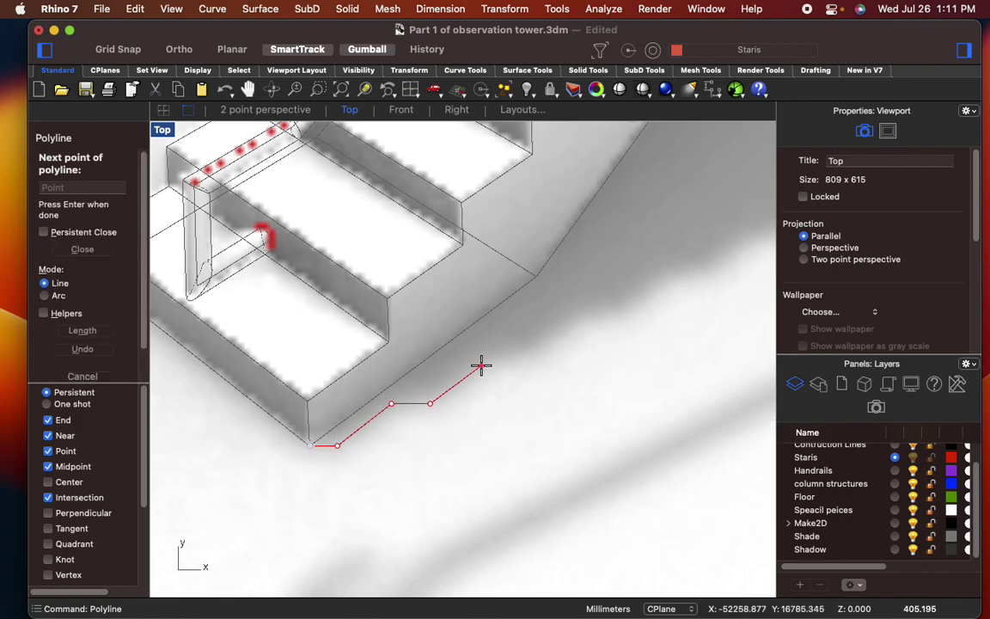
{"action": "left_click", "coordinate": [515, 364]}
{"action": "left_click", "coordinate": [574, 316]}
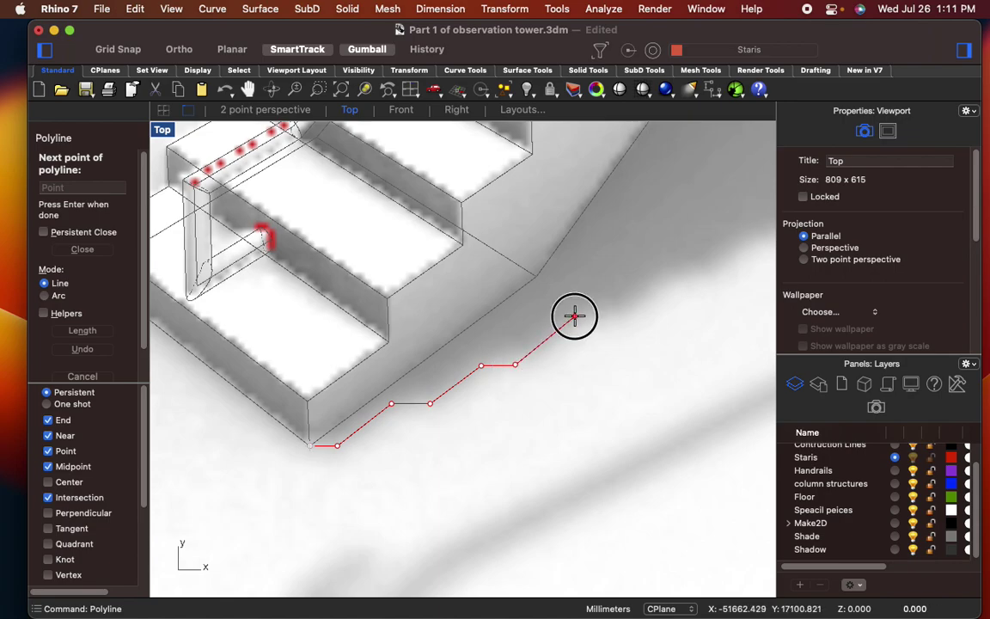
- Continue the polyline along the remaining zigzags of the stair shadow toward the large ground shadow
{"action": "left_click", "coordinate": [624, 310]}
{"action": "right_click_drag", "start_coordinate": [637, 313], "coordinate": [474, 421]}
{"action": "left_click", "coordinate": [476, 406]}
{"action": "left_click", "coordinate": [523, 402]}
{"action": "left_click", "coordinate": [554, 373]}
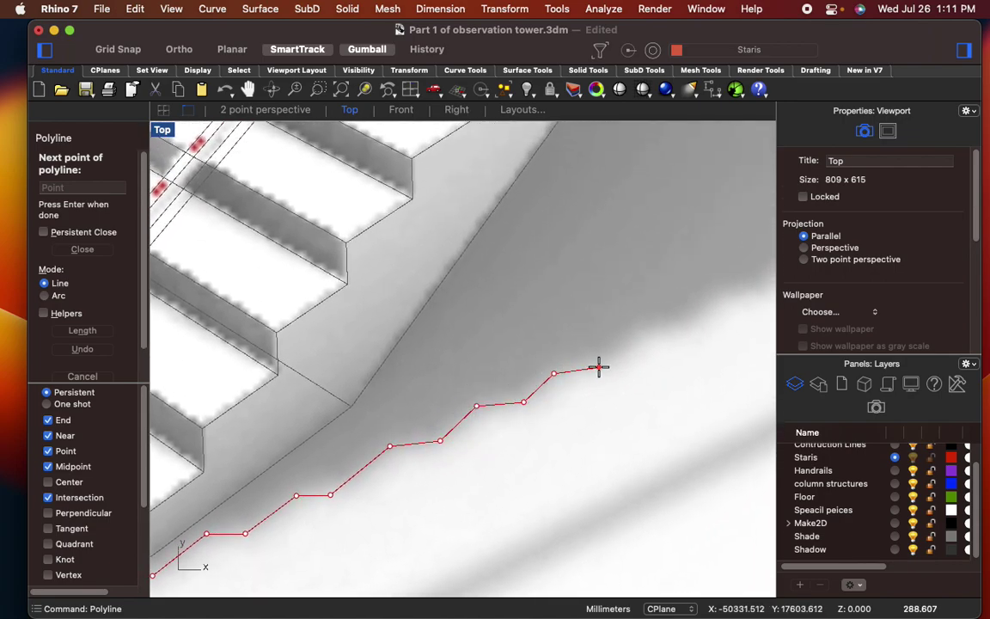
{"action": "right_click_drag", "start_coordinate": [632, 334], "coordinate": [453, 375]}
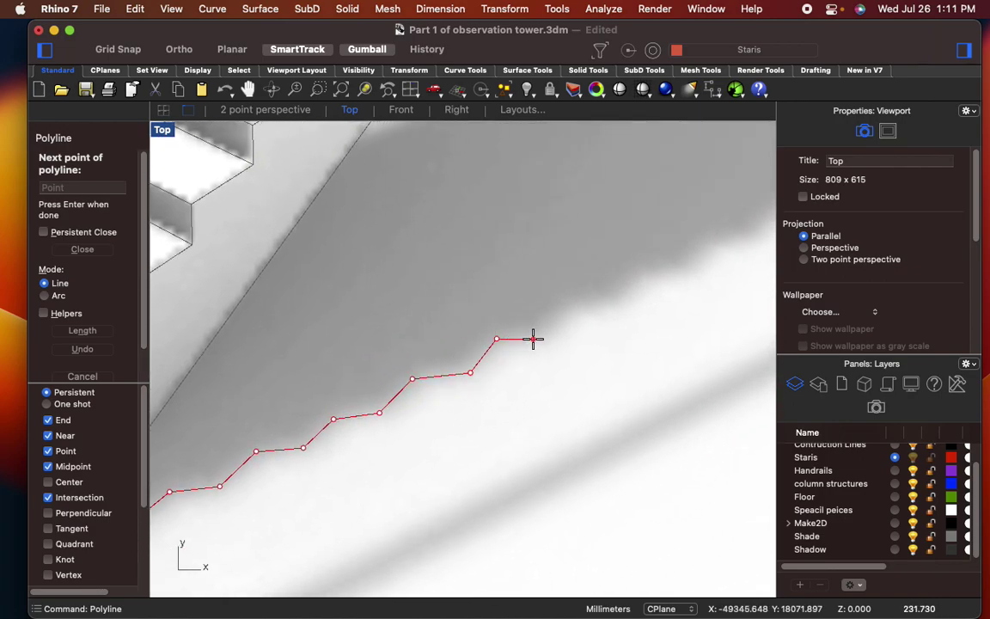
{"action": "left_click", "coordinate": [611, 310]}
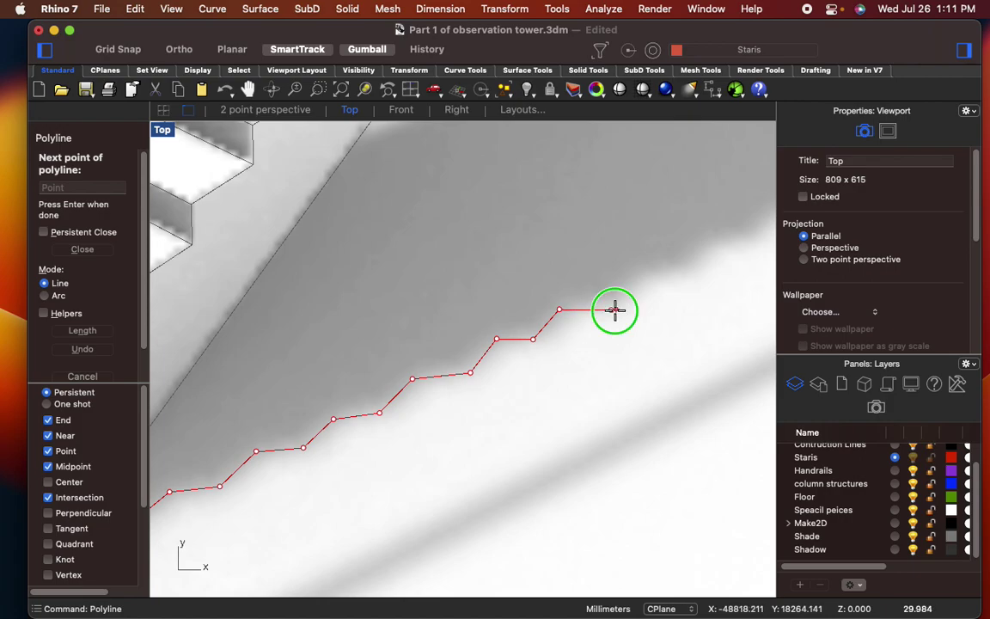
{"action": "right_click_drag", "start_coordinate": [611, 309], "coordinate": [451, 413]}
{"action": "left_click", "coordinate": [478, 377]}
{"action": "left_click", "coordinate": [518, 377]}
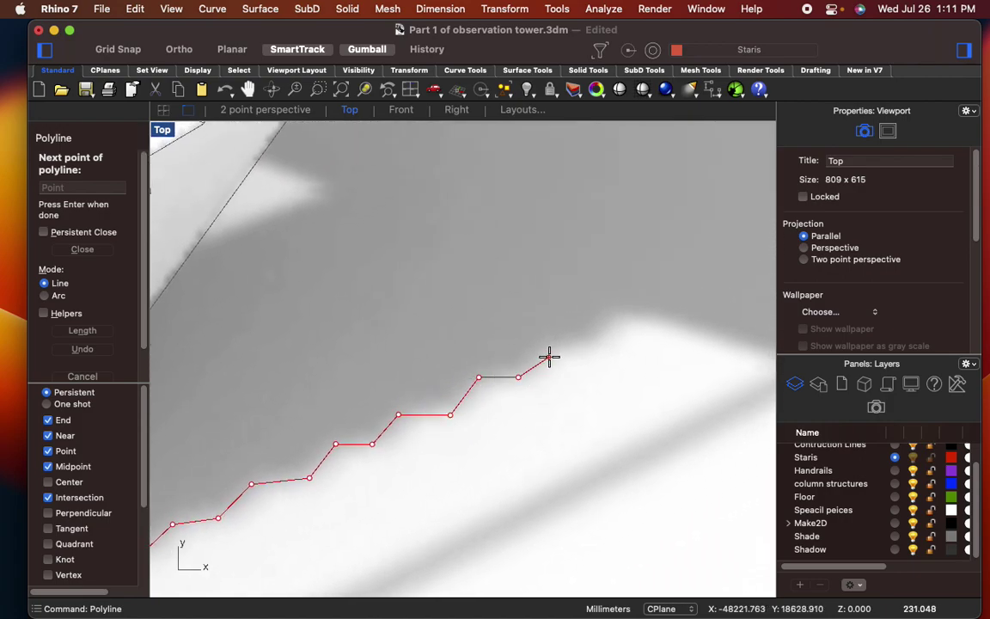
{"action": "left_click", "coordinate": [582, 345]}
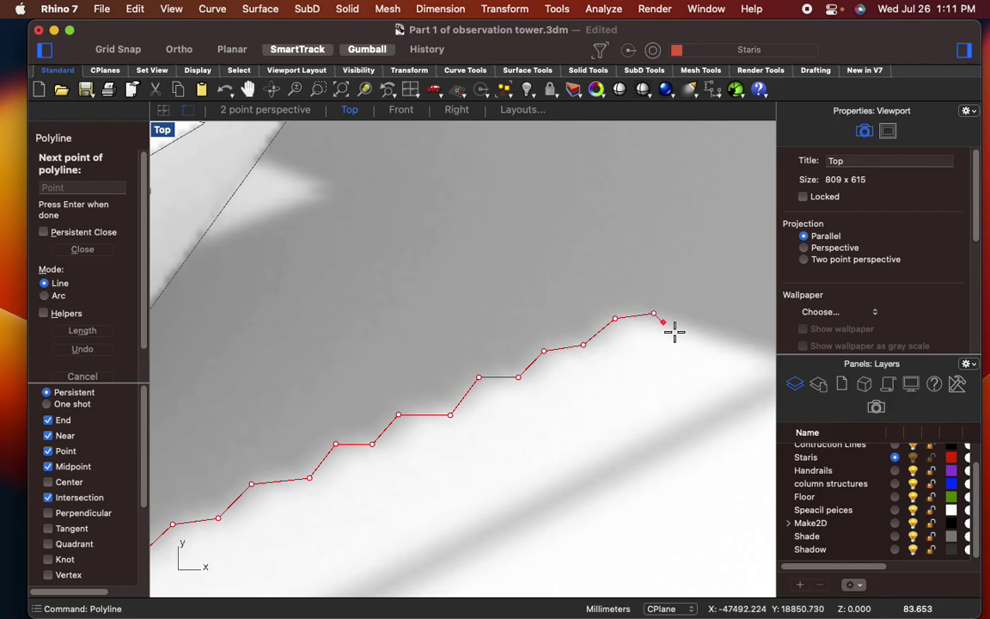
- Extend the polyline along the large shadow's edge to where the handrail shadow's upper edge meets it
{"action": "right_click_drag", "start_coordinate": [726, 377], "coordinate": [316, 360]}
{"action": "scroll", "coordinate": [387, 380], "scroll_direction": "down", "scroll_amount": 10}
{"action": "right_click_drag", "start_coordinate": [365, 477], "coordinate": [688, 387]}
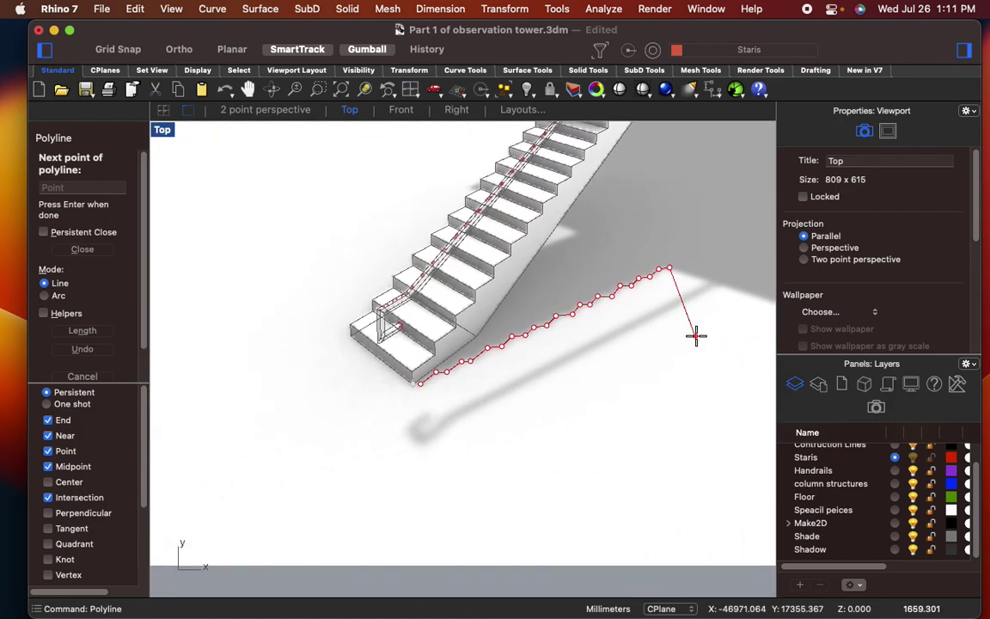
{"action": "scroll", "coordinate": [695, 337], "scroll_direction": "up", "scroll_amount": 2}
{"action": "left_click", "coordinate": [718, 216]}
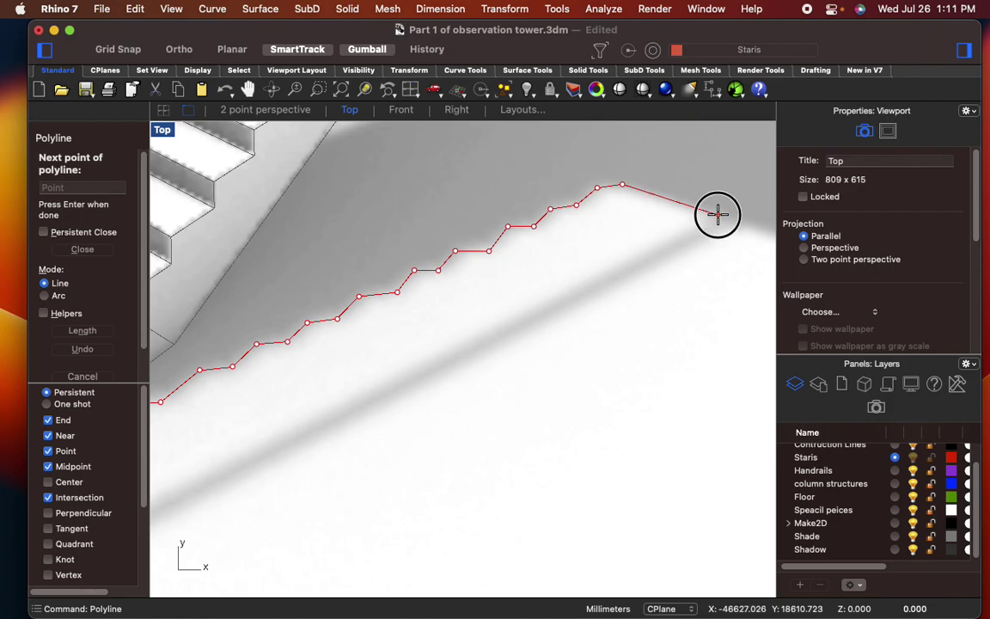
- Trace the handrail shadow's upper edge down to its hooked end and around the inside and tip of the hook
{"action": "scroll", "coordinate": [444, 390], "scroll_direction": "down", "scroll_amount": 7}
{"action": "right_click_drag", "start_coordinate": [415, 406], "coordinate": [550, 325]}
{"action": "scroll", "coordinate": [415, 352], "scroll_direction": "up", "scroll_amount": 3}
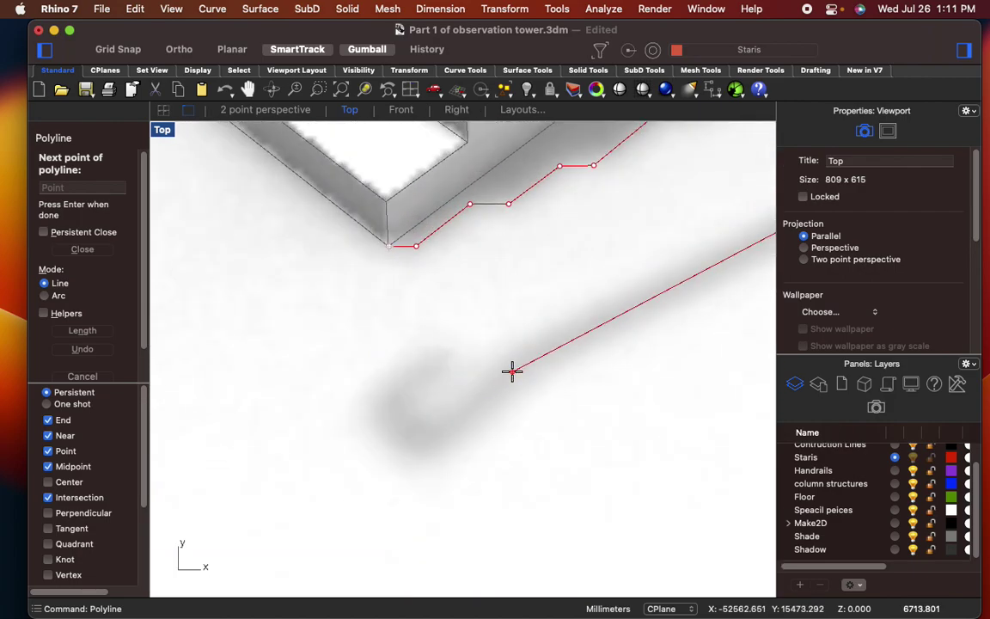
{"action": "left_click", "coordinate": [479, 379]}
{"action": "left_click", "coordinate": [437, 419]}
{"action": "left_click", "coordinate": [410, 399]}
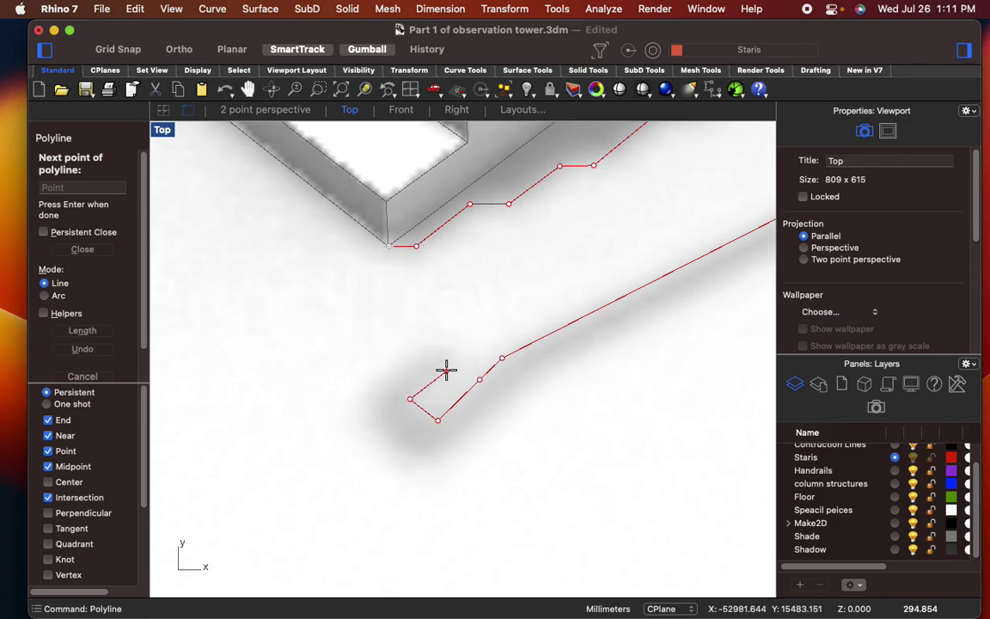
{"action": "left_click", "coordinate": [438, 353]}
{"action": "left_click", "coordinate": [424, 364]}
{"action": "left_click", "coordinate": [396, 382]}
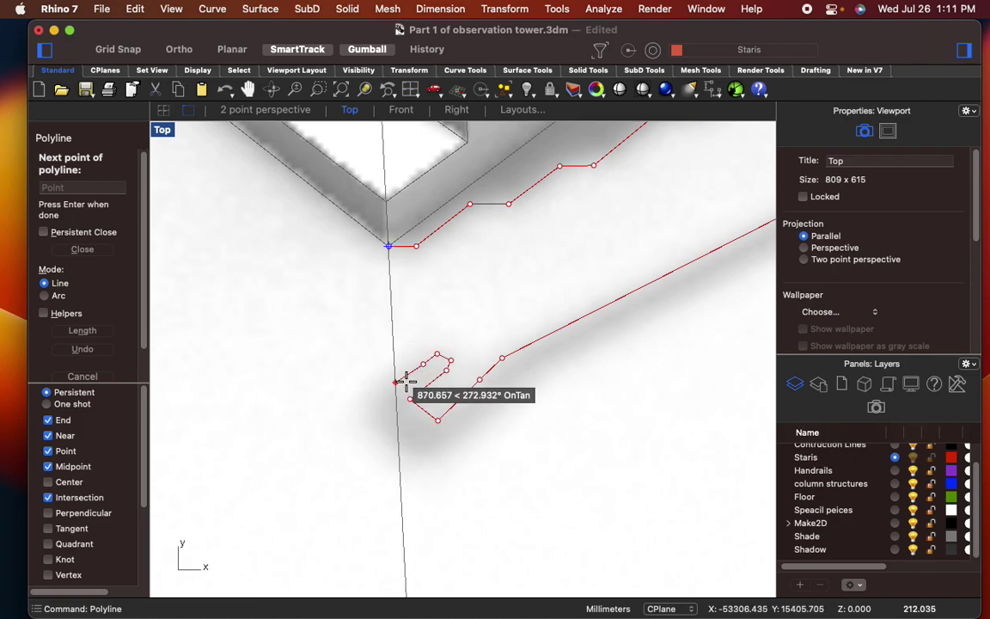
- Trace the outside curve of the handrail shadow's hook and the start of its lower edge
{"action": "left_click", "coordinate": [389, 402]}
{"action": "left_click", "coordinate": [389, 423]}
{"action": "left_click", "coordinate": [398, 438]}
{"action": "left_click", "coordinate": [415, 448]}
{"action": "left_click", "coordinate": [446, 448]}
{"action": "left_click", "coordinate": [499, 394]}
{"action": "left_click", "coordinate": [519, 375]}
{"action": "left_click", "coordinate": [546, 360]}
{"action": "left_click", "coordinate": [653, 307]}
- Bring the polyline back up along the handrail shadow's lower edge to the large ground shadow
{"action": "scroll", "coordinate": [674, 302], "scroll_direction": "down", "scroll_amount": 5}
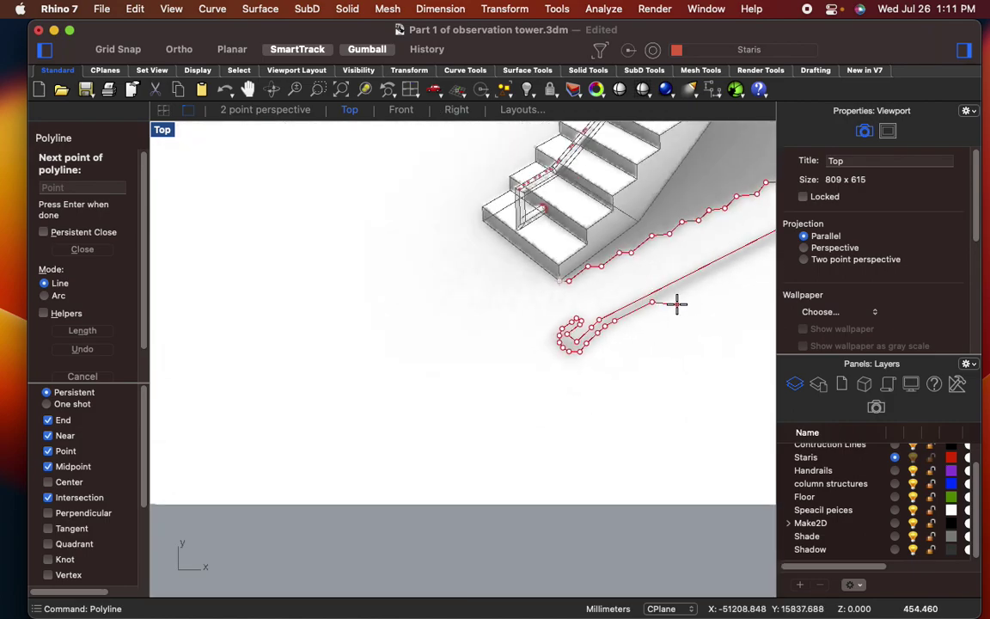
{"action": "scroll", "coordinate": [570, 348], "scroll_direction": "up", "scroll_amount": 3}
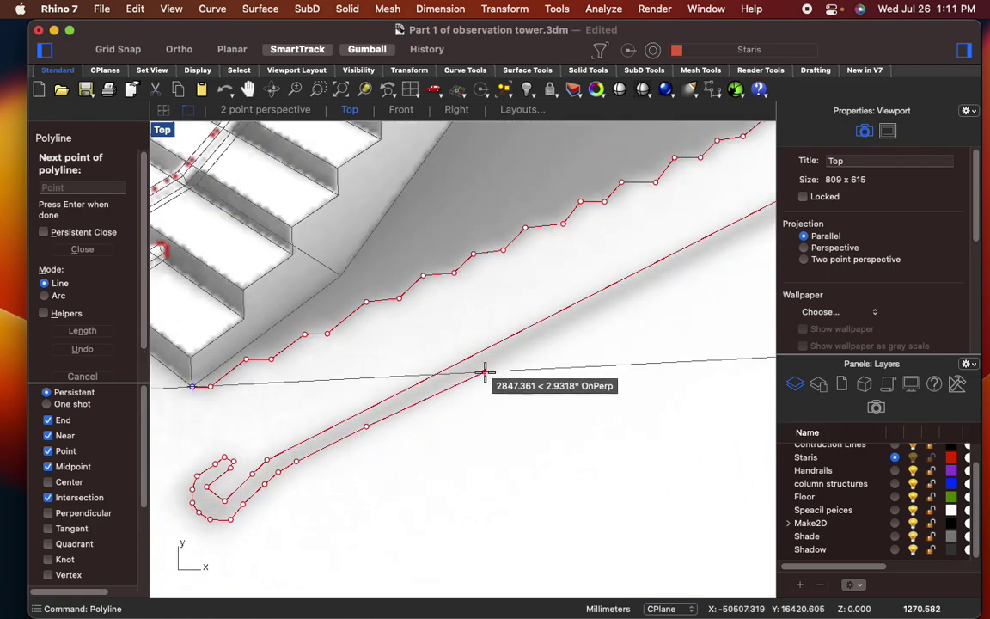
{"action": "right_click_drag", "start_coordinate": [677, 282], "coordinate": [530, 409]}
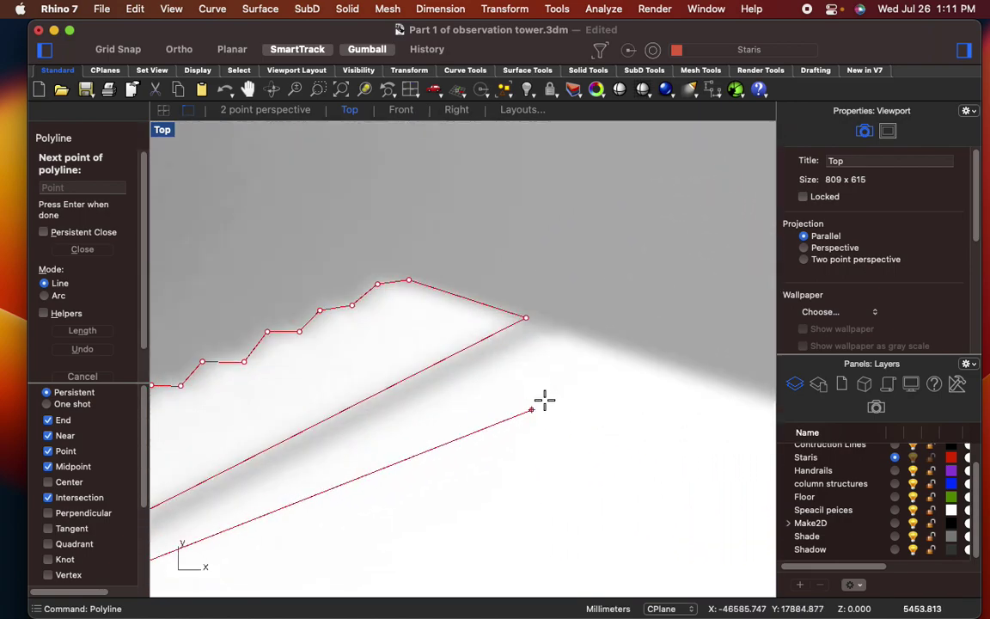
{"action": "right_click_drag", "start_coordinate": [592, 340], "coordinate": [334, 347]}
{"action": "scroll", "coordinate": [334, 348], "scroll_direction": "down", "scroll_amount": 2}
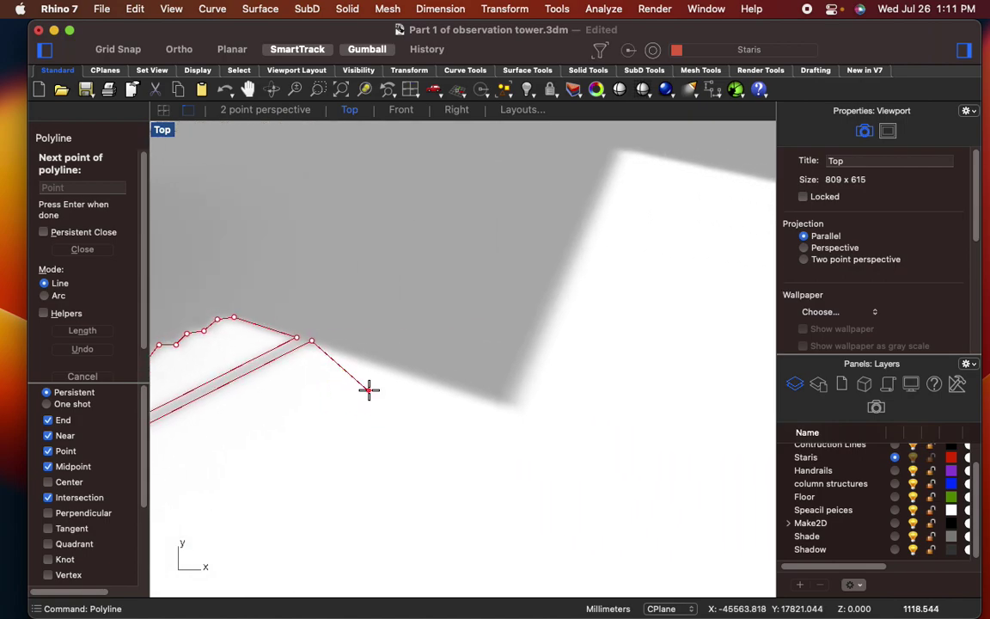
- Trace the large shadow's edge to its lowest corner and up to the inner corner of its long arm
{"action": "scroll", "coordinate": [487, 404], "scroll_direction": "up", "scroll_amount": 6}
{"action": "left_click", "coordinate": [530, 398]}
{"action": "scroll", "coordinate": [542, 391], "scroll_direction": "down", "scroll_amount": 5}
{"action": "scroll", "coordinate": [469, 487], "scroll_direction": "up", "scroll_amount": 5}
{"action": "left_click", "coordinate": [409, 391]}
{"action": "scroll", "coordinate": [481, 399], "scroll_direction": "down", "scroll_amount": 5}
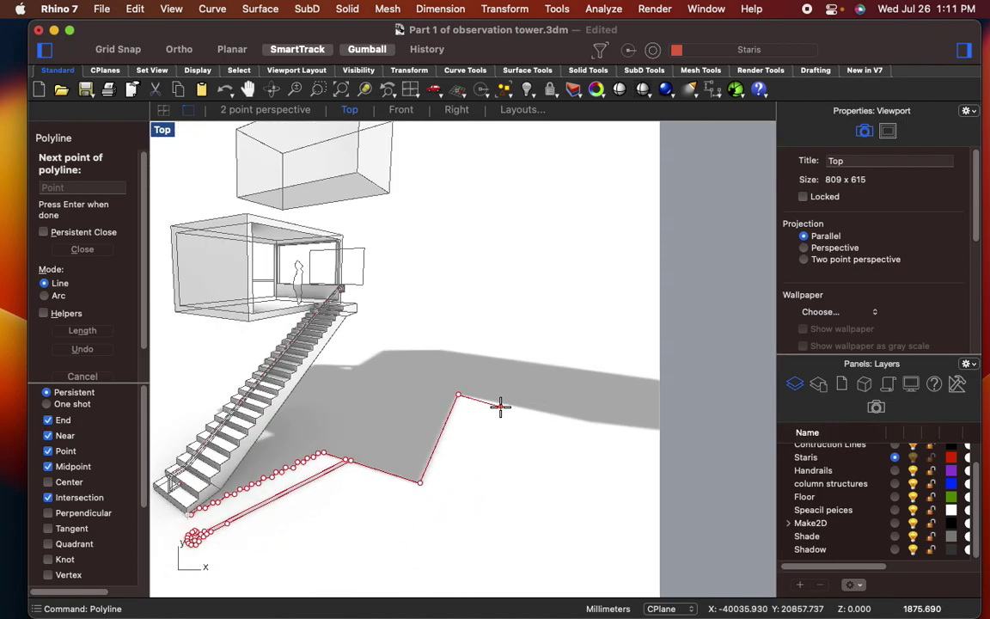
- Follow the lower edge of the shadow's long arm to the picture border and up the border to its upper edge
{"action": "scroll", "coordinate": [420, 427], "scroll_direction": "up", "scroll_amount": 6}
{"action": "left_click", "coordinate": [438, 392]}
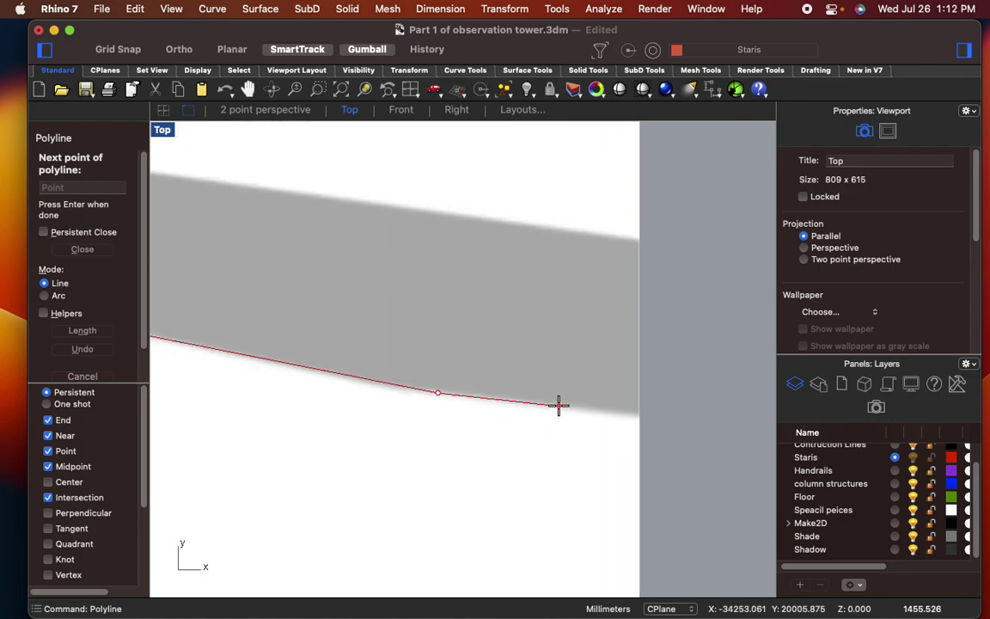
{"action": "left_click", "coordinate": [638, 414]}
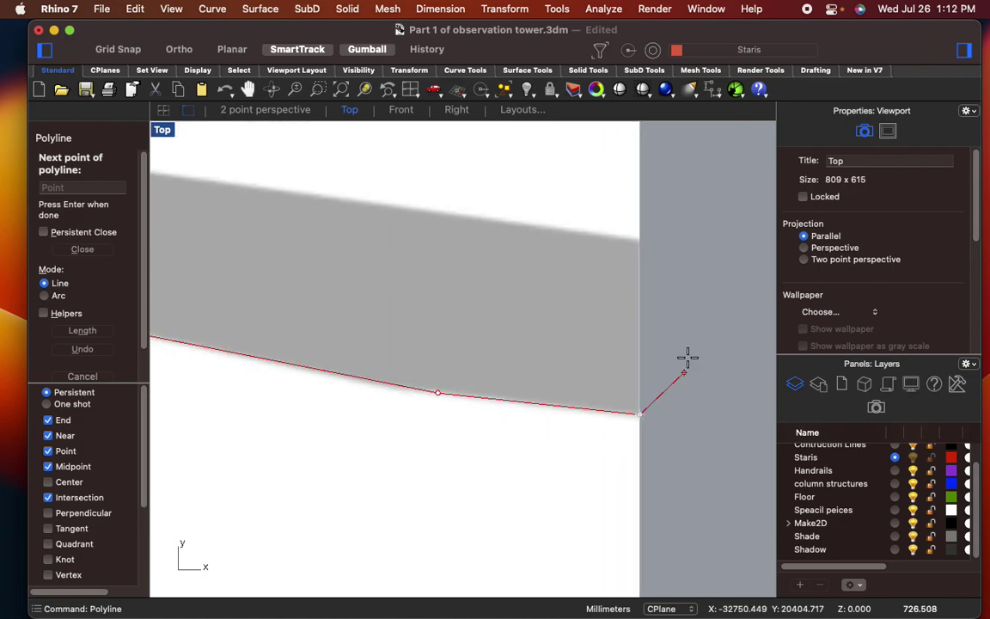
{"action": "left_click", "coordinate": [640, 241]}
- Trace the upper edge of the shadow's long arm from the picture border back to its corner nearest the stairs
{"action": "scroll", "coordinate": [625, 248], "scroll_direction": "down", "scroll_amount": 6}
{"action": "scroll", "coordinate": [532, 309], "scroll_direction": "up", "scroll_amount": 2}
{"action": "scroll", "coordinate": [384, 287], "scroll_direction": "up", "scroll_amount": 4}
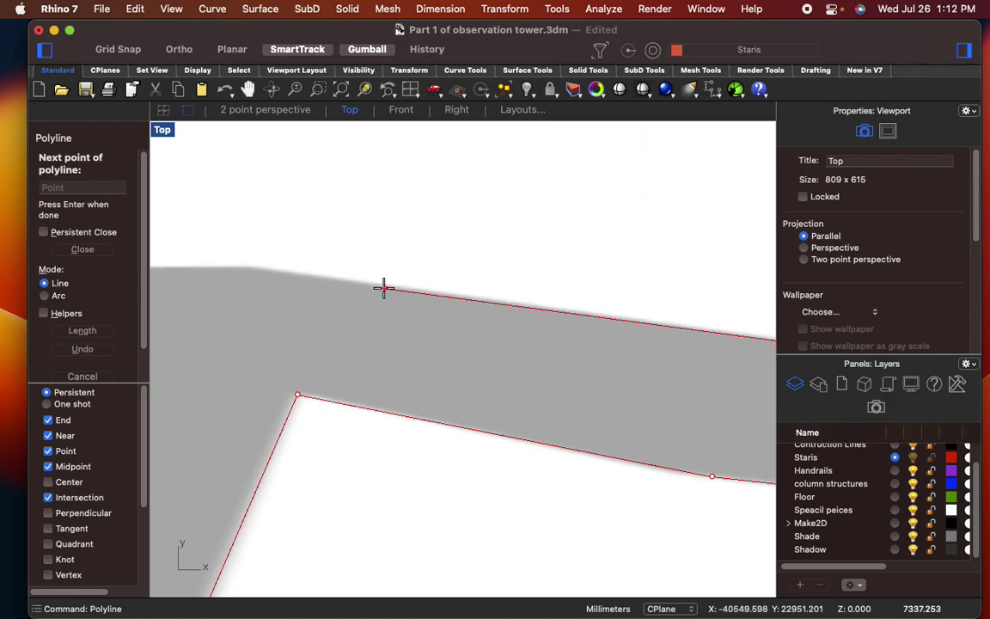
{"action": "scroll", "coordinate": [615, 400], "scroll_direction": "down", "scroll_amount": 3}
{"action": "left_click", "coordinate": [374, 386]}
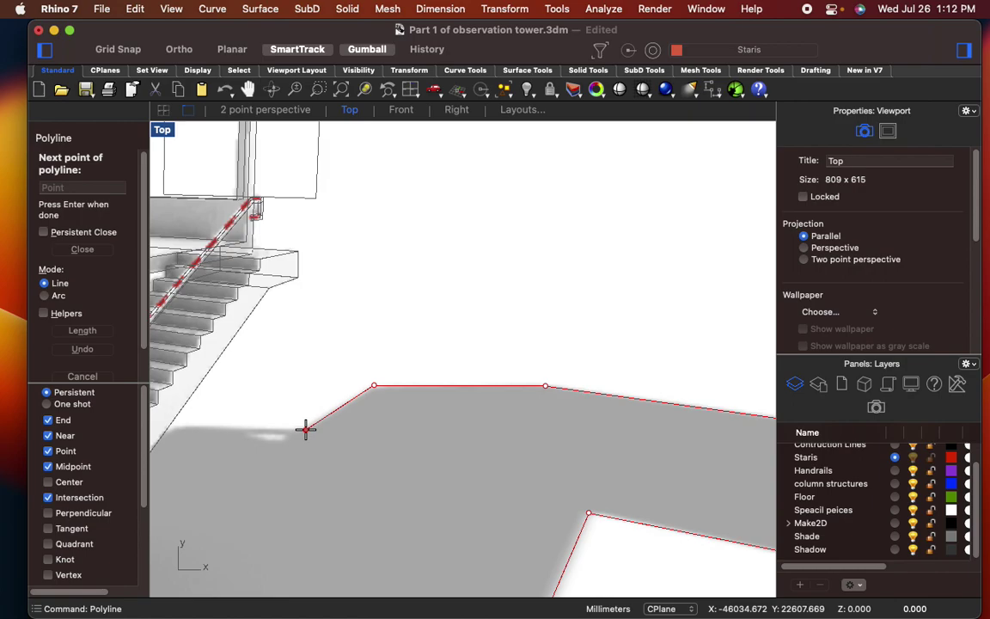
- Continue the outline down the short slanted edge and along the shadow's upper edge to the side of the staircase
{"action": "scroll", "coordinate": [283, 434], "scroll_direction": "up", "scroll_amount": 3}
{"action": "right_click_drag", "start_coordinate": [291, 433], "coordinate": [436, 360]}
{"action": "scroll", "coordinate": [305, 353], "scroll_direction": "up", "scroll_amount": 3}
{"action": "right_click_drag", "start_coordinate": [194, 343], "coordinate": [361, 340]}
{"action": "left_click", "coordinate": [336, 337]}
{"action": "left_click", "coordinate": [295, 347]}
- Run the outline down the staircase's lower side edge to the bottom step, closing the polyline at its start point
{"action": "scroll", "coordinate": [294, 347], "scroll_direction": "down", "scroll_amount": 7}
{"action": "right_click_drag", "start_coordinate": [283, 462], "coordinate": [428, 326]}
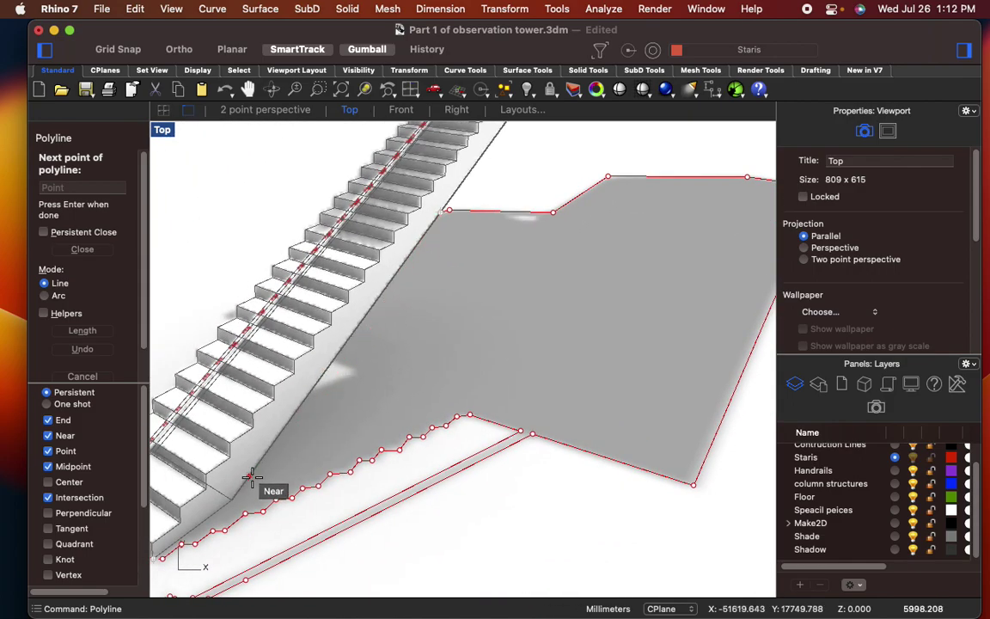
{"action": "scroll", "coordinate": [326, 417], "scroll_direction": "up", "scroll_amount": 4}
{"action": "left_click", "coordinate": [324, 421]}
{"action": "scroll", "coordinate": [324, 422], "scroll_direction": "down", "scroll_amount": 4}
{"action": "right_click_drag", "start_coordinate": [319, 435], "coordinate": [436, 376]}
{"action": "scroll", "coordinate": [316, 442], "scroll_direction": "up", "scroll_amount": 8}
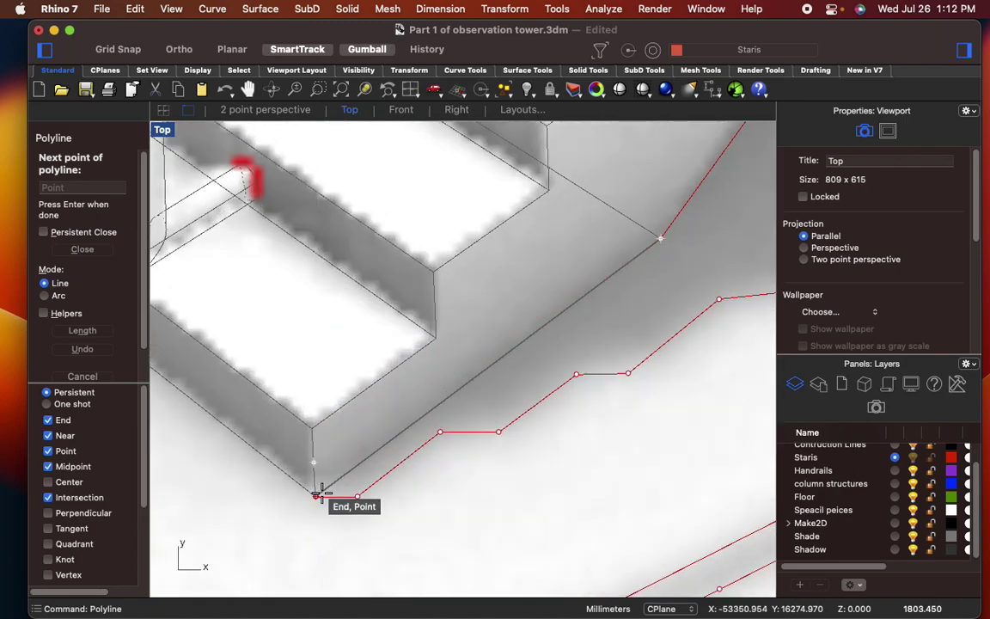
{"action": "left_click", "coordinate": [319, 494]}
{"action": "scroll", "coordinate": [400, 462], "scroll_direction": "down", "scroll_amount": 12}
{"action": "right_click", "coordinate": [402, 461]}
{"action": "scroll", "coordinate": [464, 463], "scroll_direction": "down", "scroll_amount": 9}
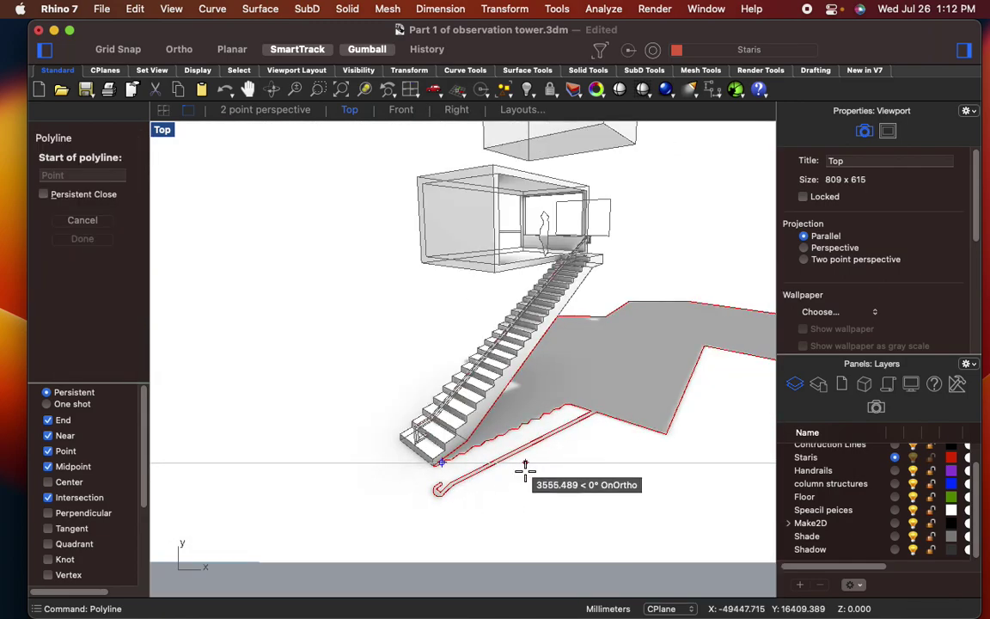
{"action": "right_click_drag", "start_coordinate": [518, 468], "coordinate": [376, 518]}
{"action": "key", "text": "Escape"}
- Start a hatch inside the closed ground shadow outline using the Hatch1 pattern
{"action": "left_click", "coordinate": [394, 455]}
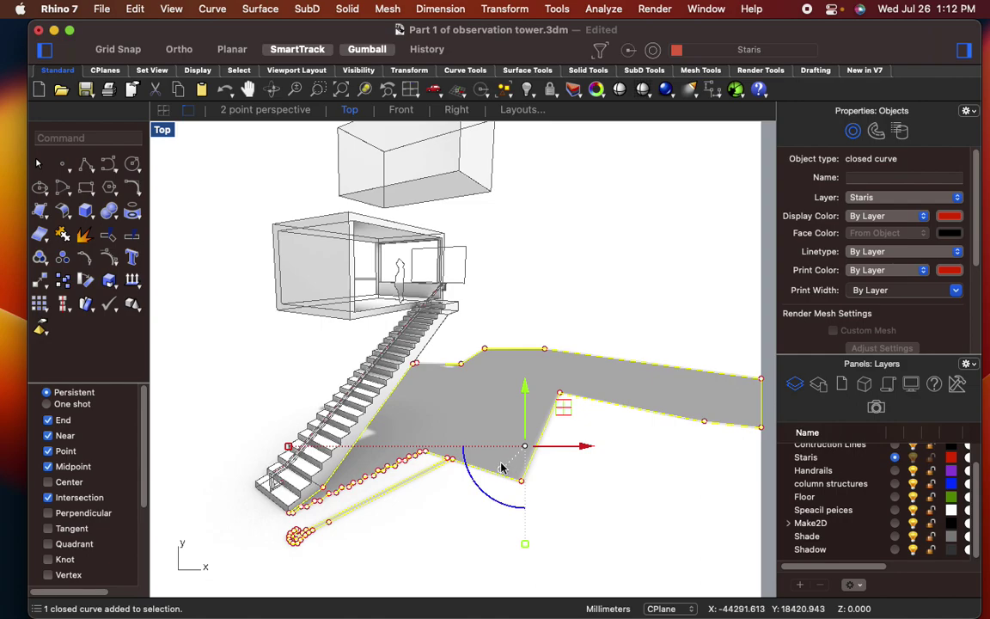
{"action": "scroll", "coordinate": [464, 469], "scroll_direction": "down", "scroll_amount": 5}
{"action": "scroll", "coordinate": [412, 469], "scroll_direction": "up", "scroll_amount": 3}
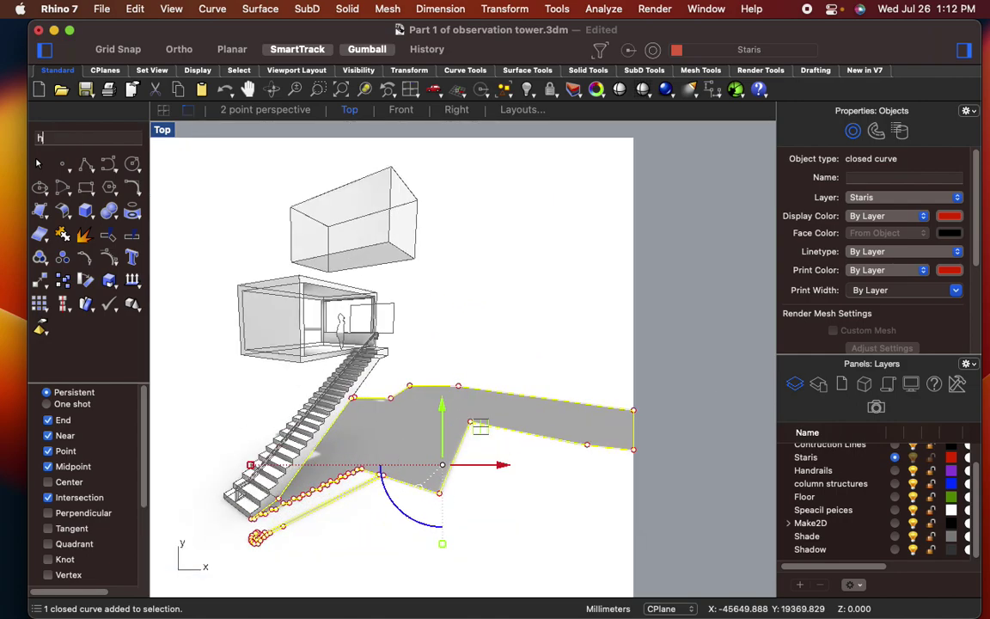
{"action": "type", "text": "hatch"}
{"action": "key", "text": "Return"}
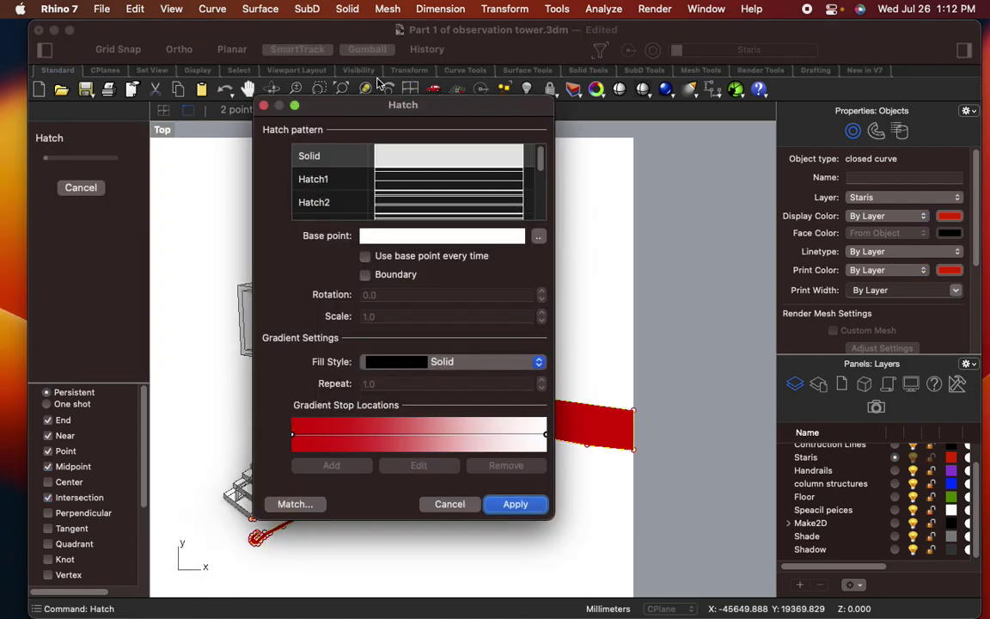
{"action": "mouse_move", "coordinate": [376, 101]}
{"action": "left_mouse_down"}
{"action": "mouse_move", "coordinate": [718, 128]}
{"action": "mouse_move", "coordinate": [683, 140]}
{"action": "left_mouse_up"}
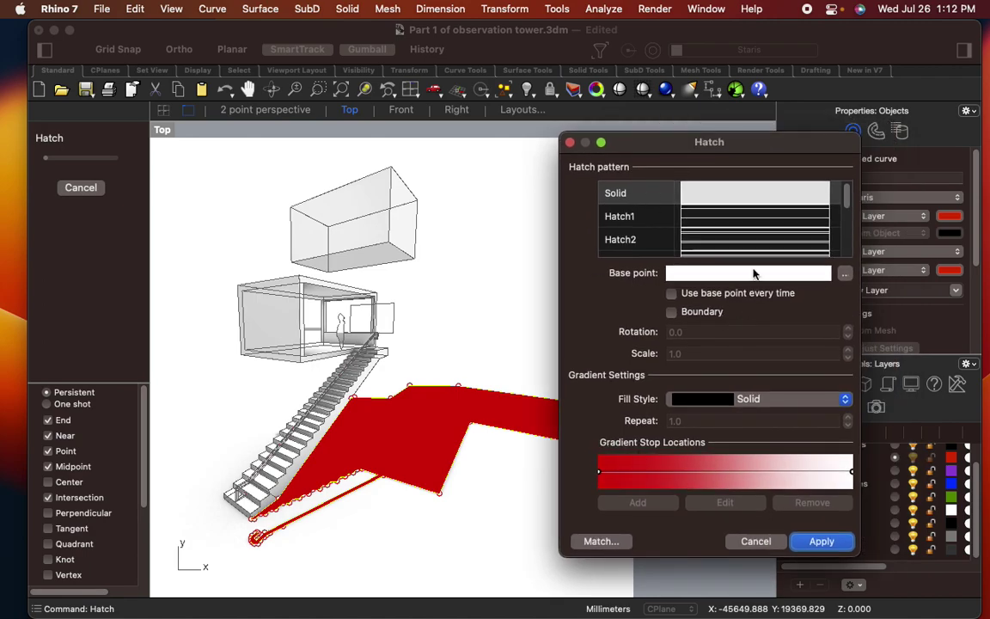
{"action": "left_click", "coordinate": [749, 213]}
{"action": "scroll", "coordinate": [399, 455], "scroll_direction": "up", "scroll_amount": 10}
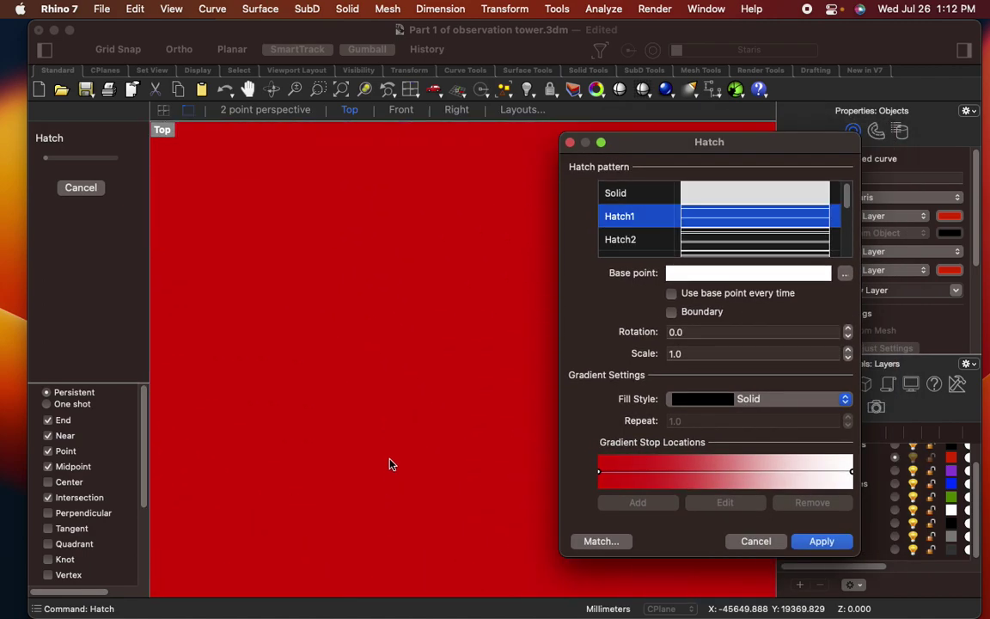
{"action": "scroll", "coordinate": [403, 457], "scroll_direction": "down", "scroll_amount": 10}
{"action": "mouse_move", "coordinate": [376, 480]}
{"action": "right_mouse_down"}
{"action": "mouse_move", "coordinate": [484, 422]}
{"action": "mouse_move", "coordinate": [441, 422]}
{"action": "right_mouse_up"}
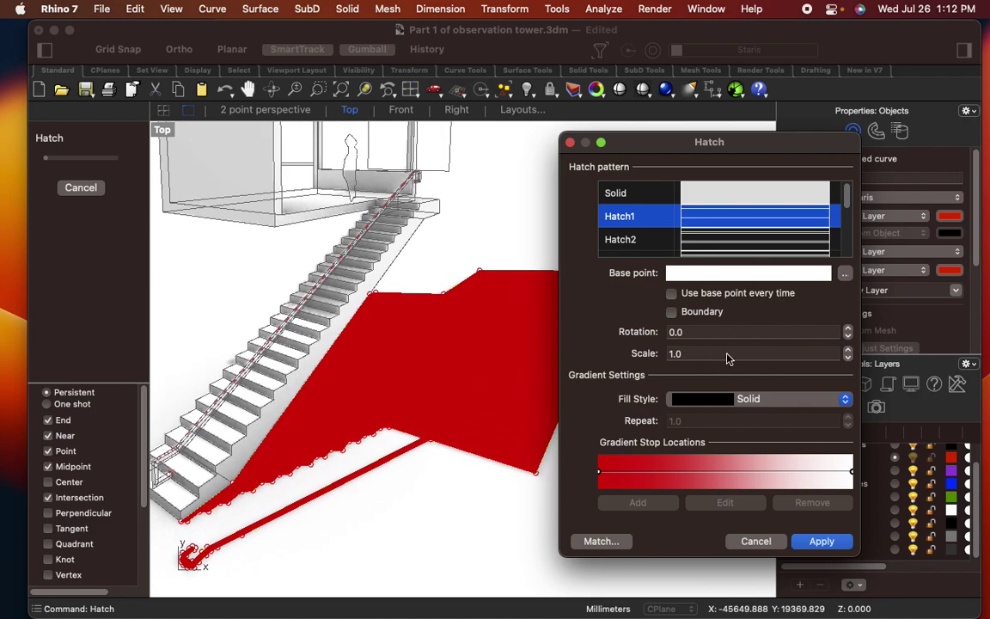
- Set the hatch scale to about 20, keep the Hatch1 pattern and apply the hatch
{"action": "left_click", "coordinate": [715, 247]}
{"action": "scroll", "coordinate": [751, 245], "scroll_direction": "down", "scroll_amount": 3}
{"action": "scroll", "coordinate": [748, 232], "scroll_direction": "up", "scroll_amount": 3}
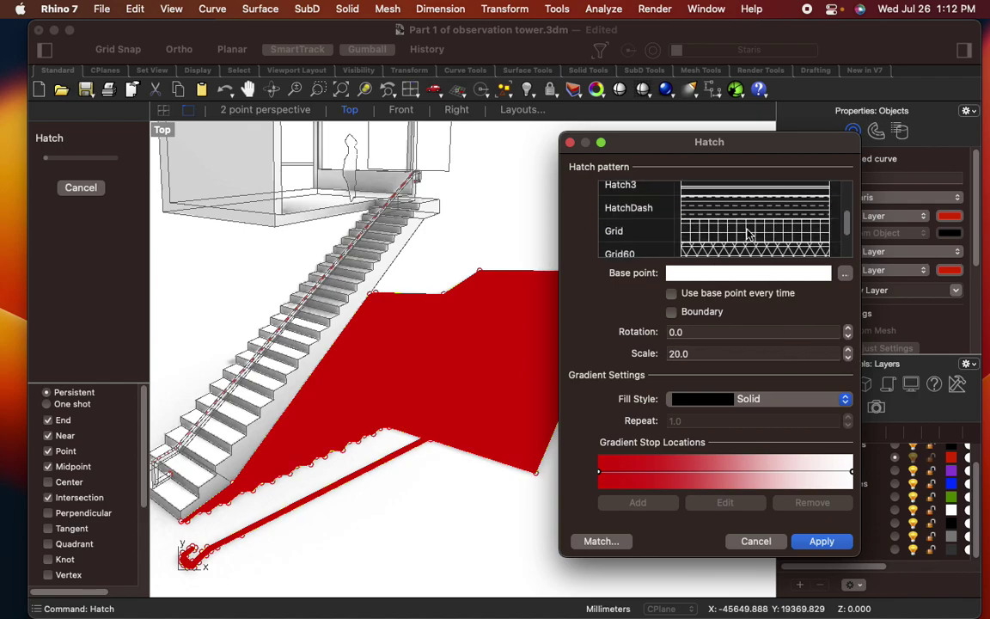
{"action": "left_click", "coordinate": [733, 215]}
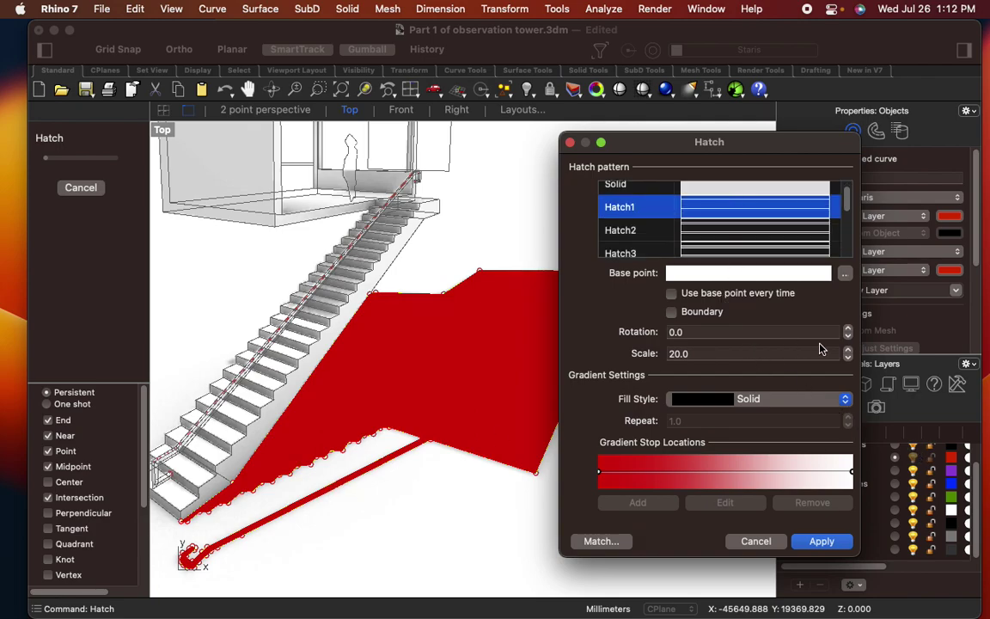
{"action": "left_click", "coordinate": [683, 355]}
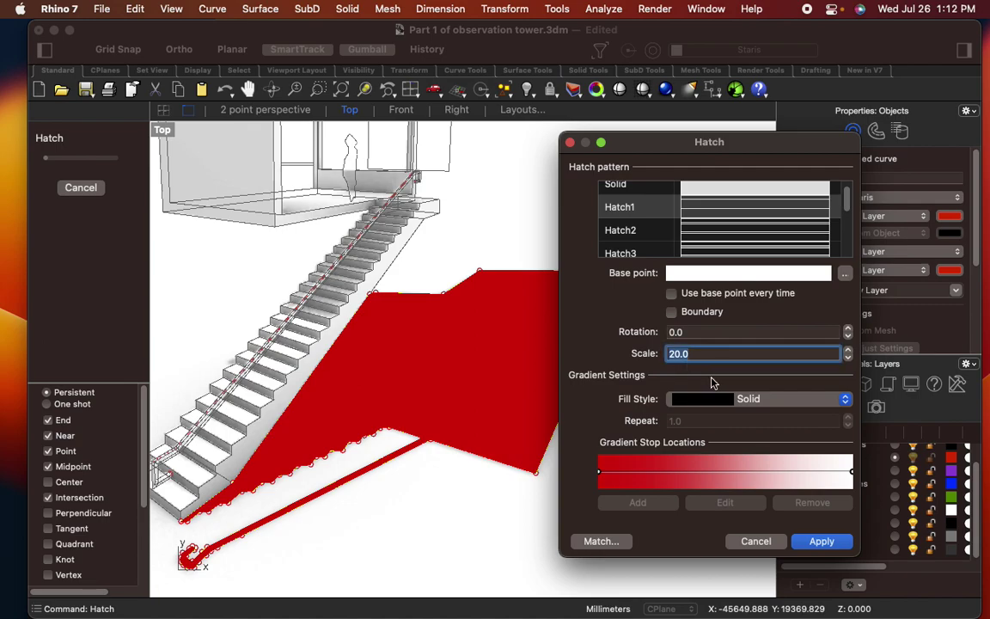
{"action": "left_click", "coordinate": [638, 355]}
{"action": "key", "text": "Return"}
- Select the new ground shadow hatch and set its scale to 100
{"action": "scroll", "coordinate": [451, 414], "scroll_direction": "up", "scroll_amount": 20}
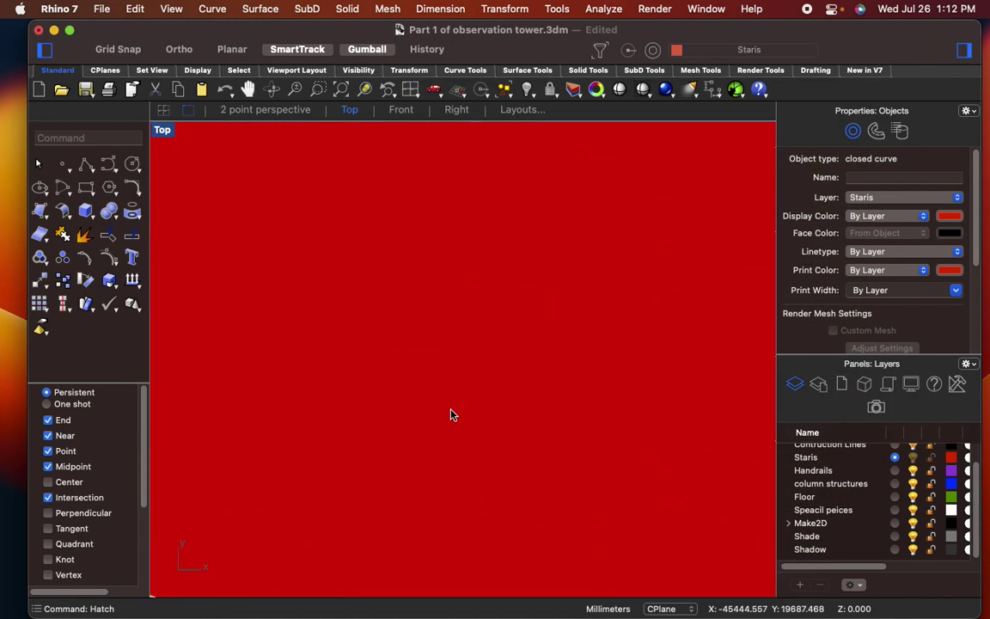
{"action": "scroll", "coordinate": [450, 414], "scroll_direction": "down", "scroll_amount": 10}
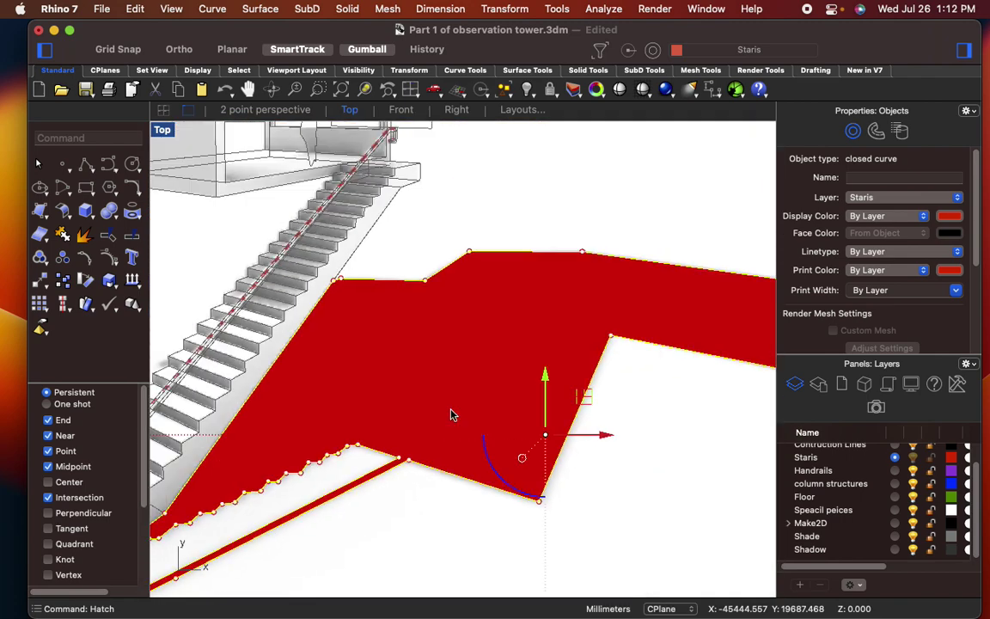
{"action": "left_click", "coordinate": [450, 415]}
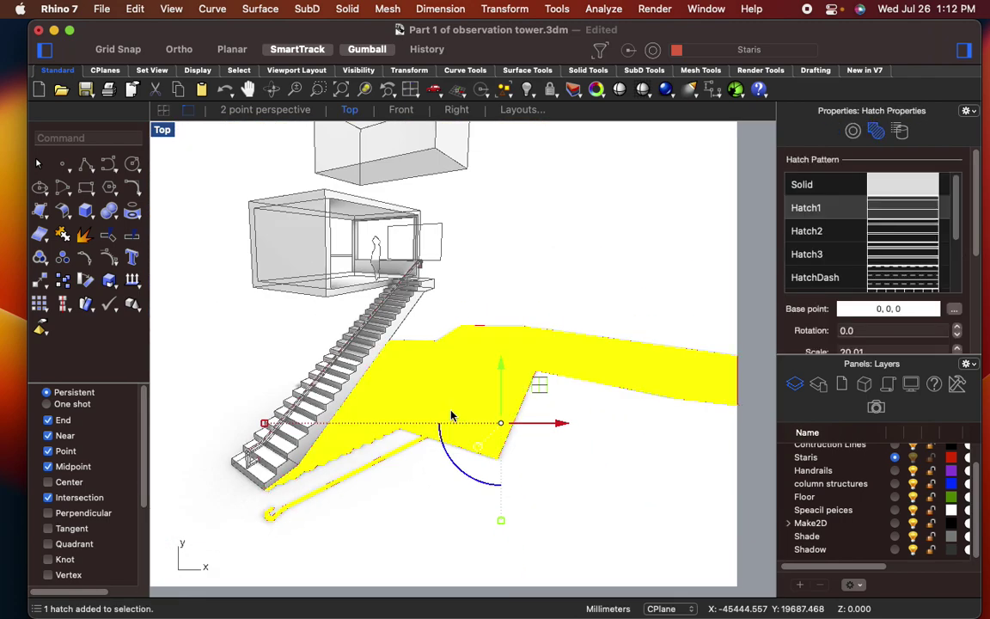
{"action": "left_click", "coordinate": [899, 220]}
{"action": "left_click", "coordinate": [621, 359]}
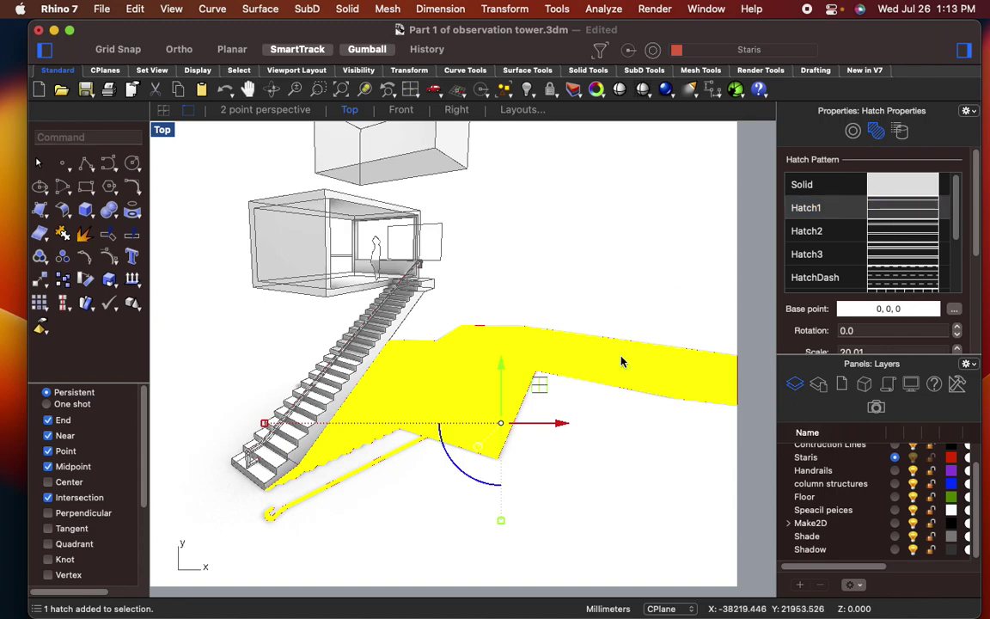
{"action": "scroll", "coordinate": [859, 309], "scroll_direction": "down", "scroll_amount": 2}
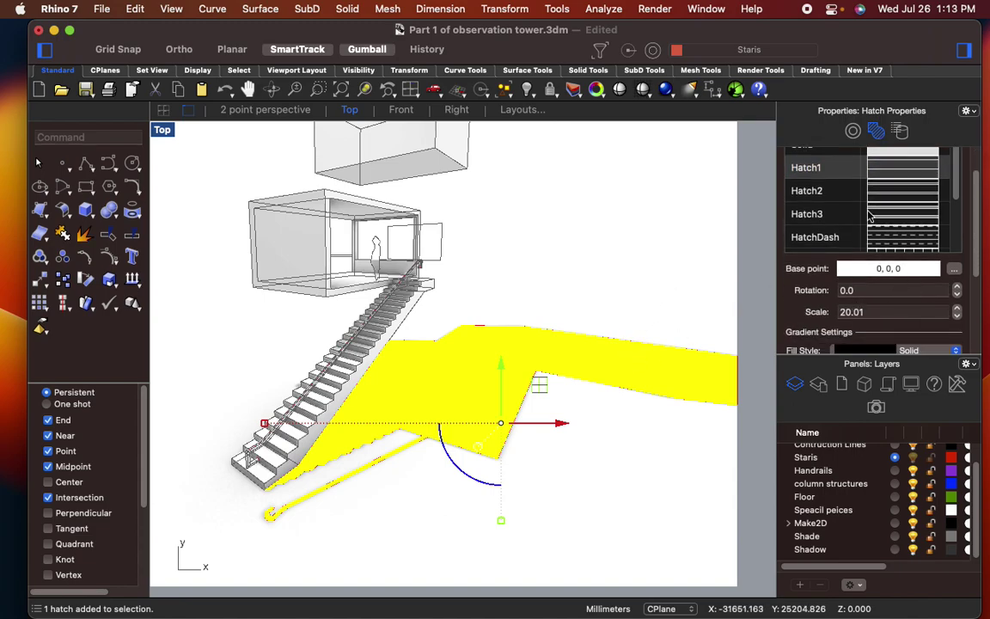
{"action": "left_click", "coordinate": [875, 311]}
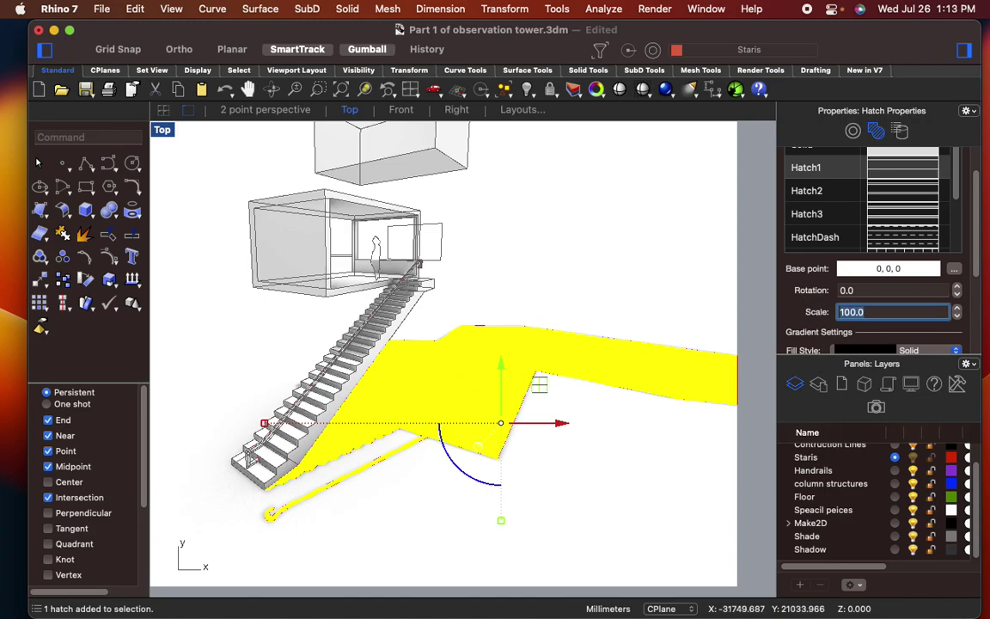
{"action": "left_click", "coordinate": [565, 423]}
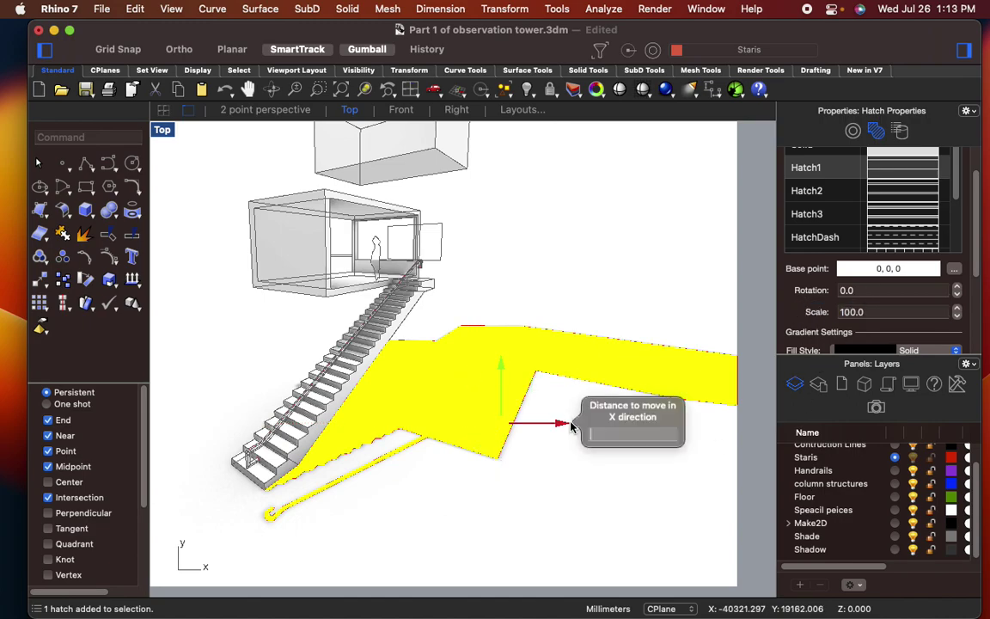
{"action": "left_click", "coordinate": [582, 511]}
{"action": "scroll", "coordinate": [482, 426], "scroll_direction": "up", "scroll_amount": 10}
{"action": "scroll", "coordinate": [479, 420], "scroll_direction": "down", "scroll_amount": 5}
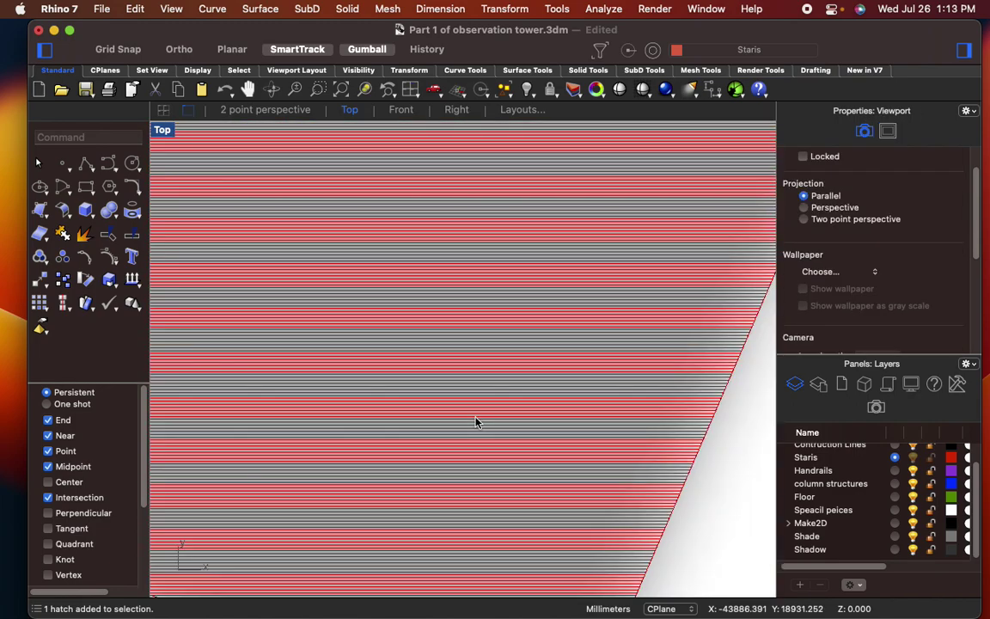
- Try the Hatch2 pattern on the ground shadow hatch
{"action": "left_click", "coordinate": [479, 420]}
{"action": "left_click", "coordinate": [902, 232]}
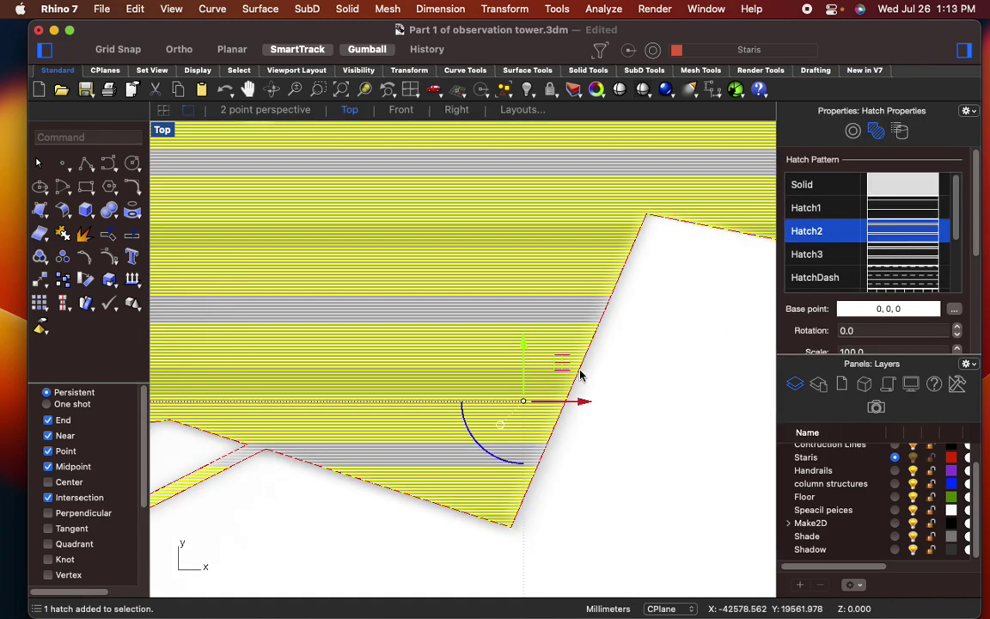
{"action": "left_click", "coordinate": [658, 394]}
{"action": "scroll", "coordinate": [647, 390], "scroll_direction": "down", "scroll_amount": 5}
{"action": "scroll", "coordinate": [585, 360], "scroll_direction": "up", "scroll_amount": 5}
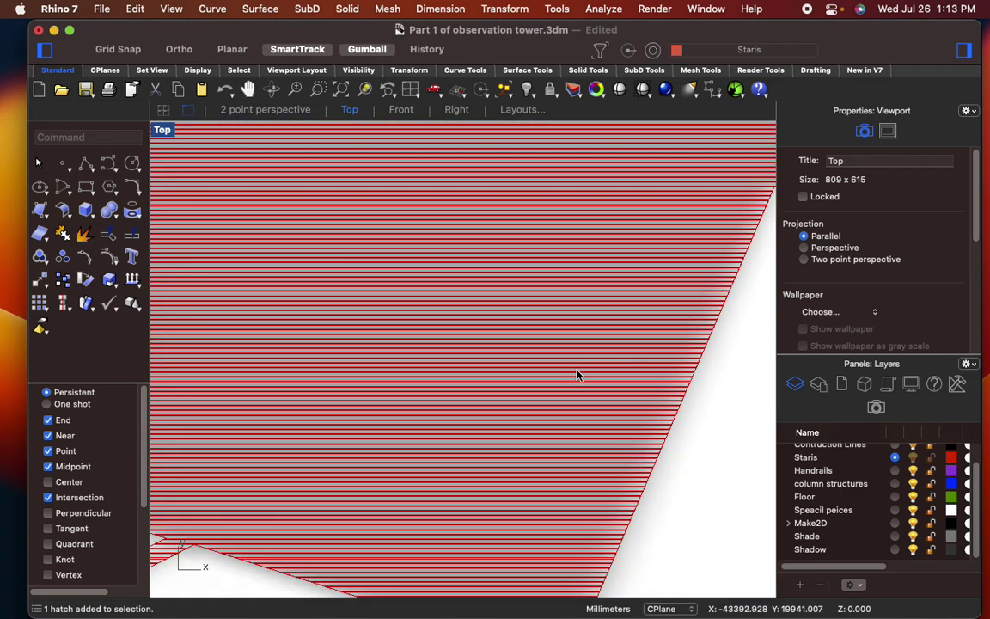
- Switch the ground shadow hatch back to the Hatch1 pattern
{"action": "left_click", "coordinate": [579, 380]}
{"action": "scroll", "coordinate": [901, 277], "scroll_direction": "down", "scroll_amount": 4}
{"action": "scroll", "coordinate": [902, 258], "scroll_direction": "up", "scroll_amount": 4}
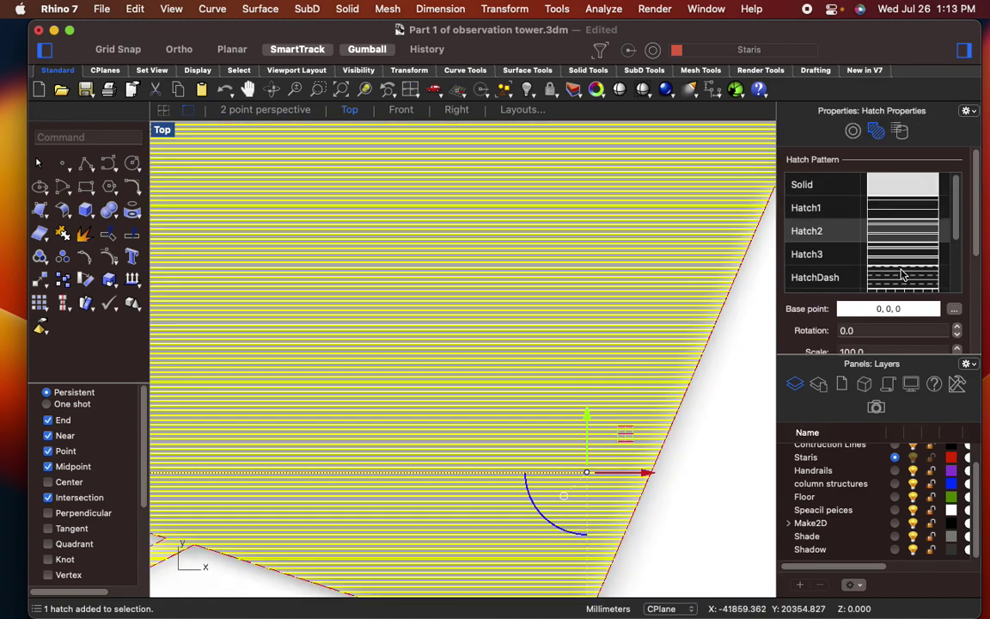
{"action": "left_click", "coordinate": [899, 214]}
{"action": "scroll", "coordinate": [899, 227], "scroll_direction": "down", "scroll_amount": 4}
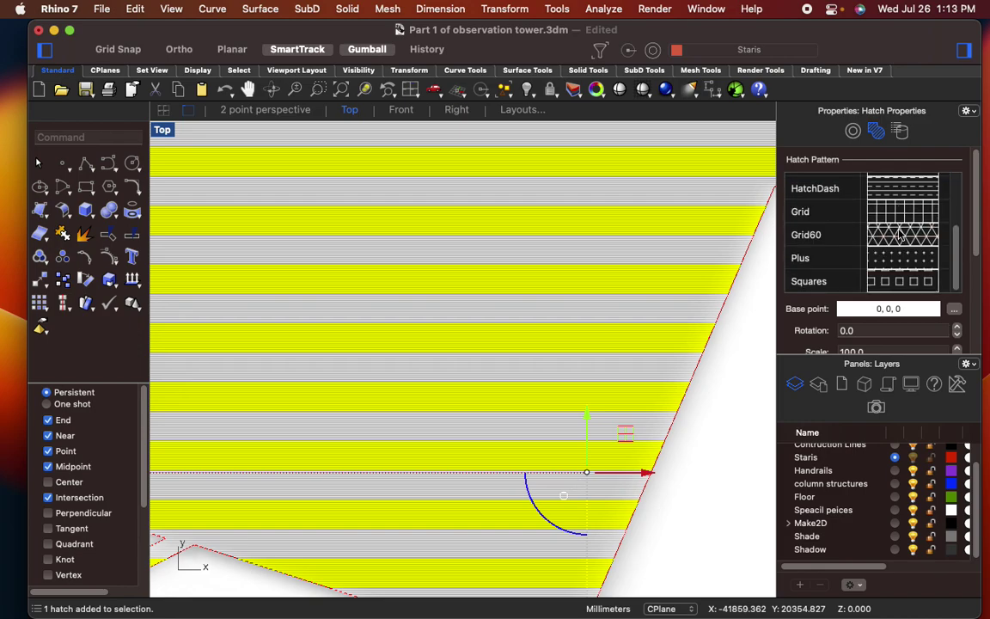
{"action": "scroll", "coordinate": [903, 258], "scroll_direction": "up", "scroll_amount": 4}
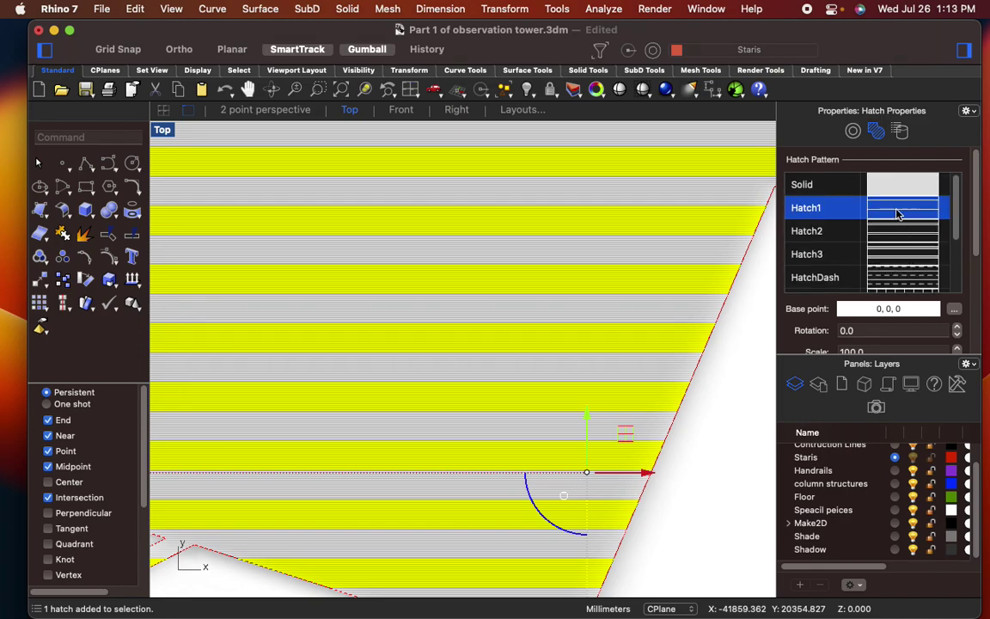
- Set the scale of the ground shadow hatch to 1000
{"action": "scroll", "coordinate": [915, 294], "scroll_direction": "down", "scroll_amount": 5}
{"action": "scroll", "coordinate": [879, 265], "scroll_direction": "up", "scroll_amount": 2}
{"action": "left_click", "coordinate": [846, 211]}
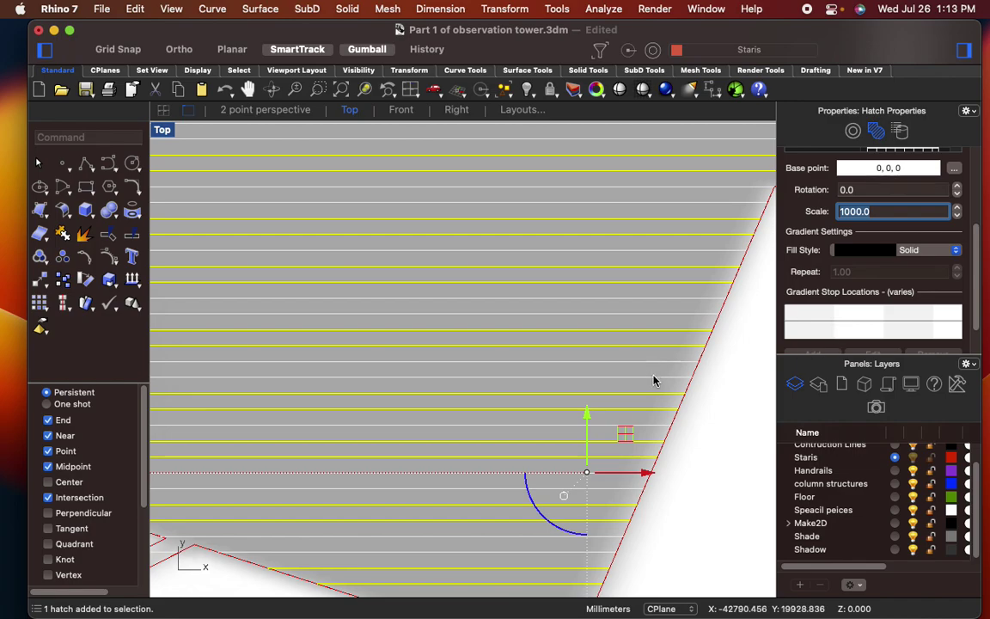
{"action": "scroll", "coordinate": [649, 395], "scroll_direction": "down", "scroll_amount": 10}
{"action": "left_click", "coordinate": [692, 451]}
{"action": "scroll", "coordinate": [694, 451], "scroll_direction": "up", "scroll_amount": 5}
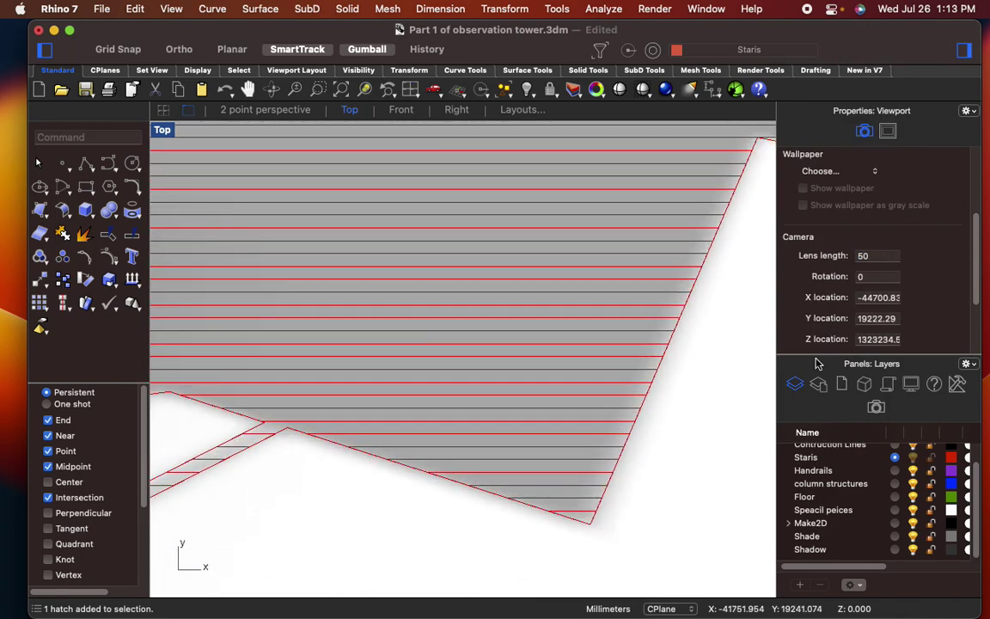
- Reselect the ground shadow hatch and set its scale to 750
{"action": "left_click", "coordinate": [550, 378]}
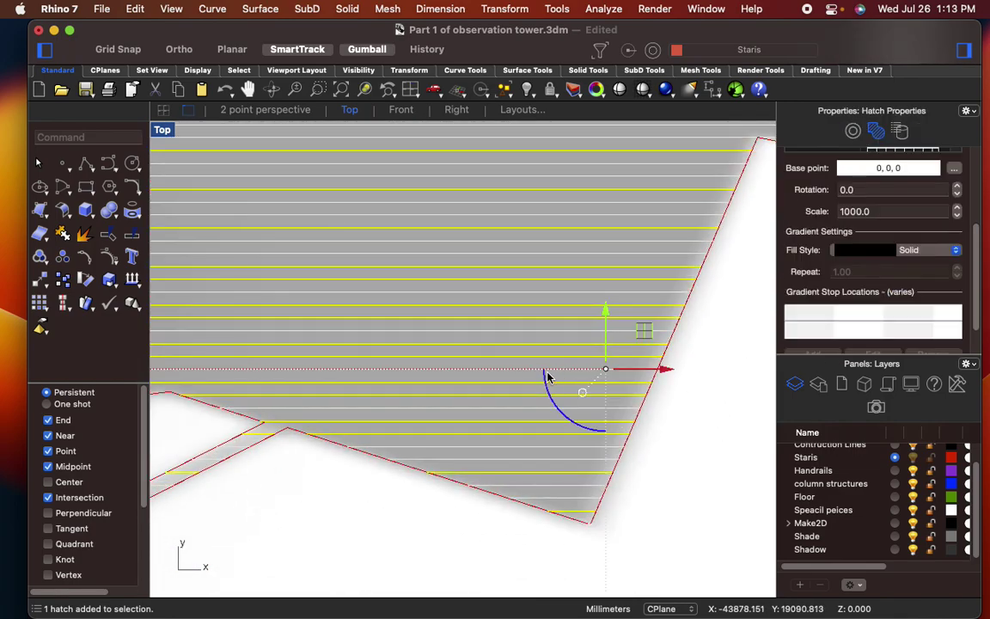
{"action": "left_click", "coordinate": [886, 212]}
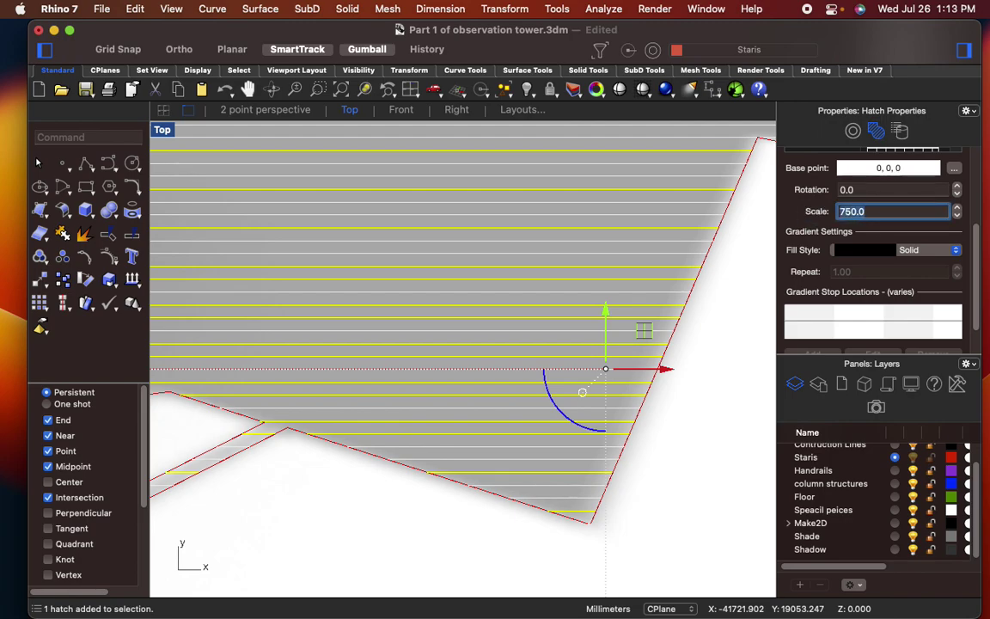
{"action": "left_click", "coordinate": [727, 491]}
{"action": "scroll", "coordinate": [727, 491], "scroll_direction": "down", "scroll_amount": 6}
{"action": "right_click_drag", "start_coordinate": [725, 490], "coordinate": [553, 485]}
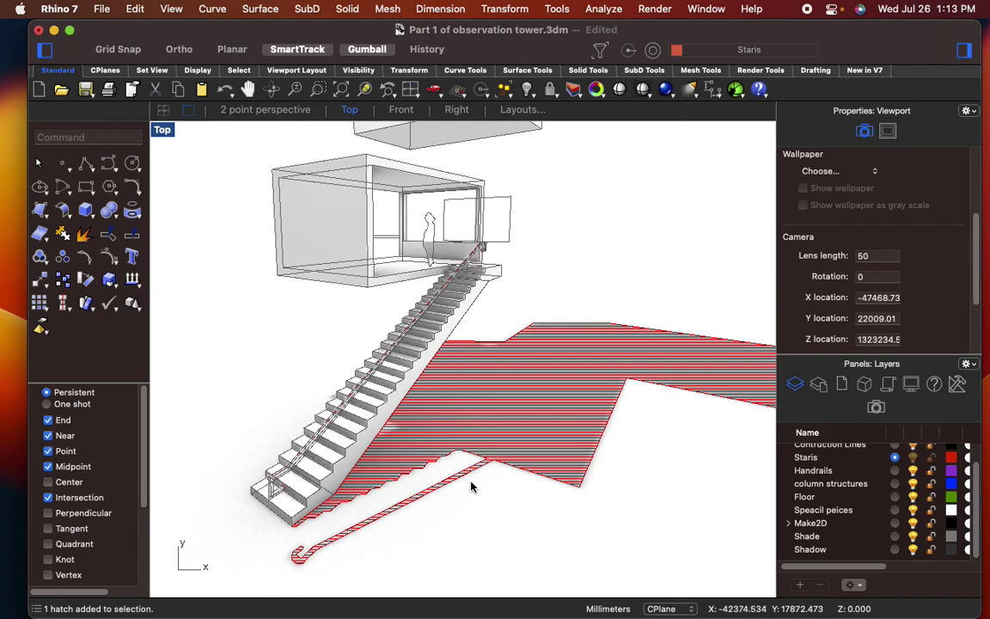
{"action": "scroll", "coordinate": [387, 502], "scroll_direction": "up", "scroll_amount": 8}
{"action": "scroll", "coordinate": [391, 506], "scroll_direction": "down", "scroll_amount": 8}
{"action": "right_click_drag", "start_coordinate": [449, 495], "coordinate": [424, 490]}
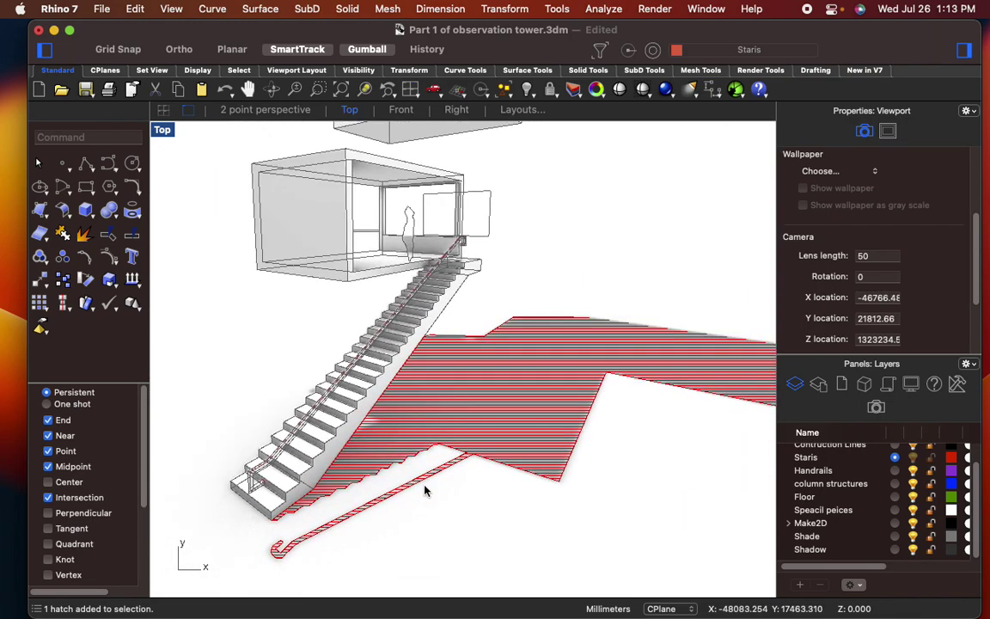
- Delete the closed outline curve around the ground shadow, keeping only its hatch
{"action": "scroll", "coordinate": [425, 490], "scroll_direction": "up", "scroll_amount": 5}
{"action": "left_click", "coordinate": [422, 465]}
{"action": "left_click", "coordinate": [487, 488]}
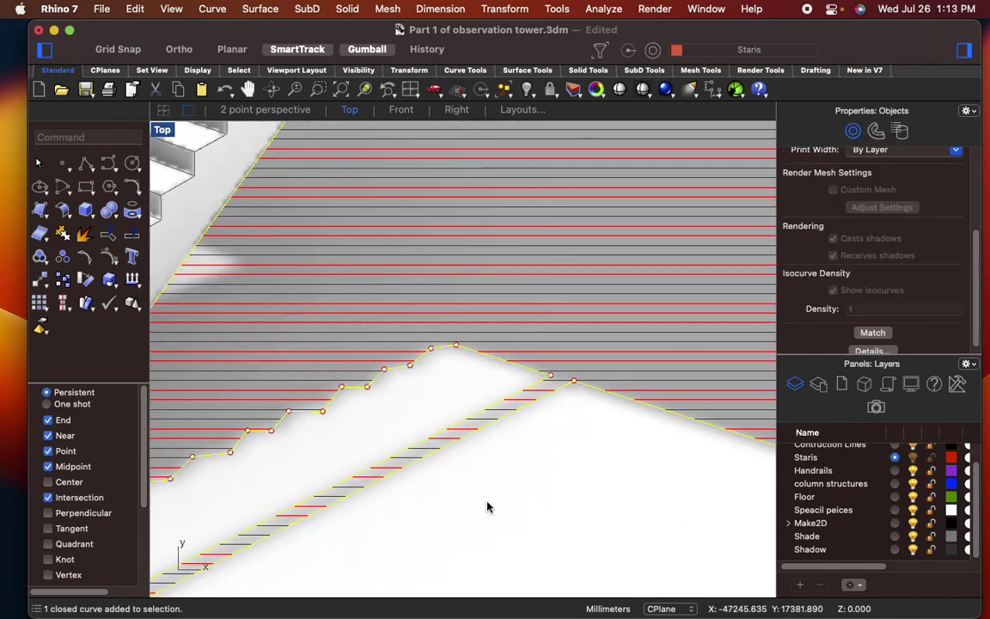
{"action": "key", "text": "Delete"}
{"action": "scroll", "coordinate": [486, 507], "scroll_direction": "down", "scroll_amount": 10}
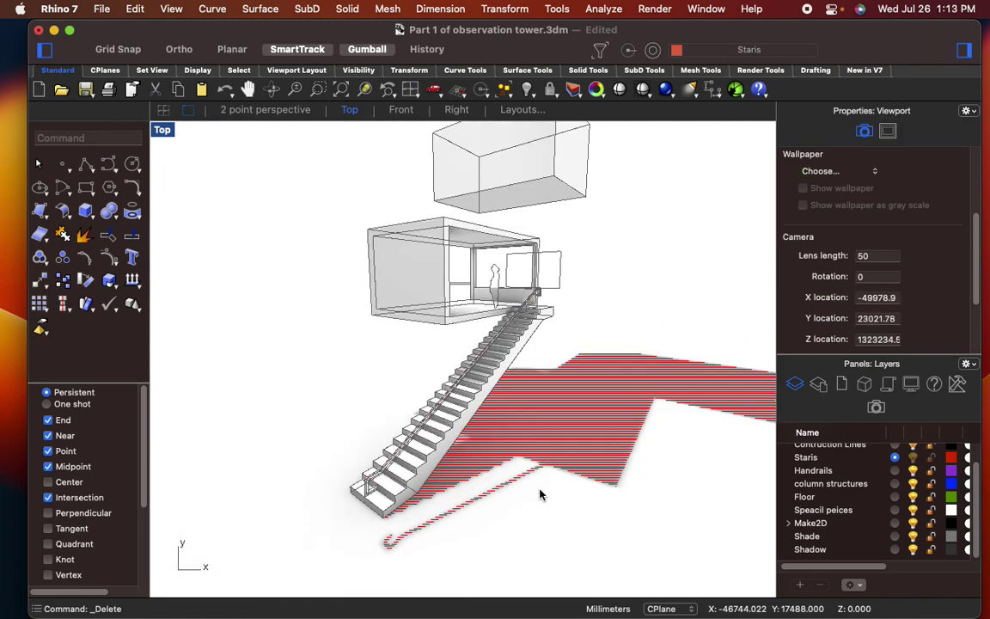
- Unlock all locked objects so the perspective line drawing over the shaded picture can be selected
{"action": "mouse_move", "coordinate": [462, 616]}
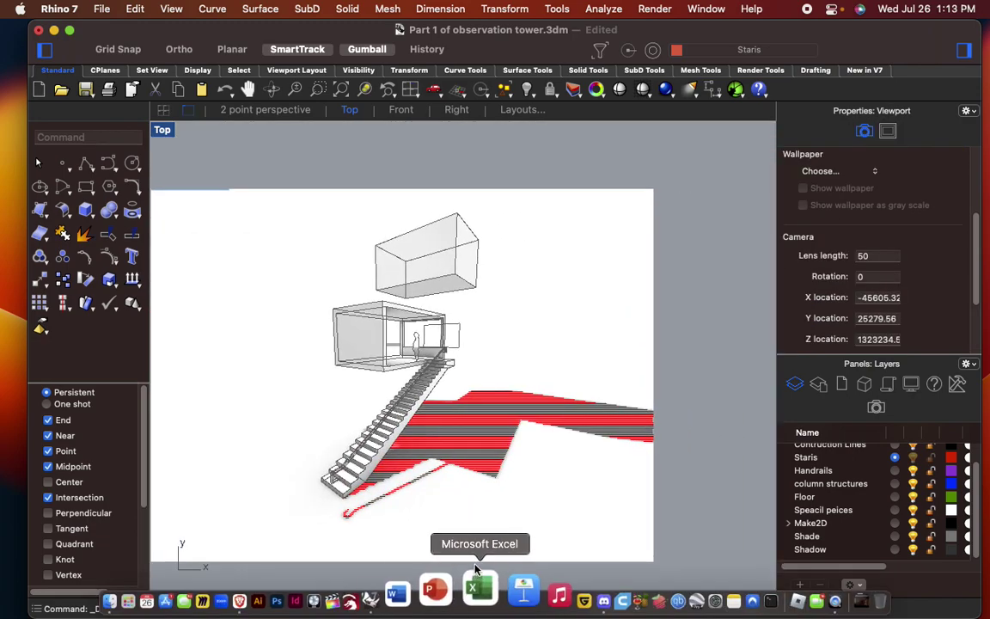
{"action": "scroll", "coordinate": [398, 396], "scroll_direction": "up", "scroll_amount": 10}
{"action": "scroll", "coordinate": [398, 397], "scroll_direction": "down", "scroll_amount": 5}
{"action": "scroll", "coordinate": [384, 441], "scroll_direction": "up", "scroll_amount": 8}
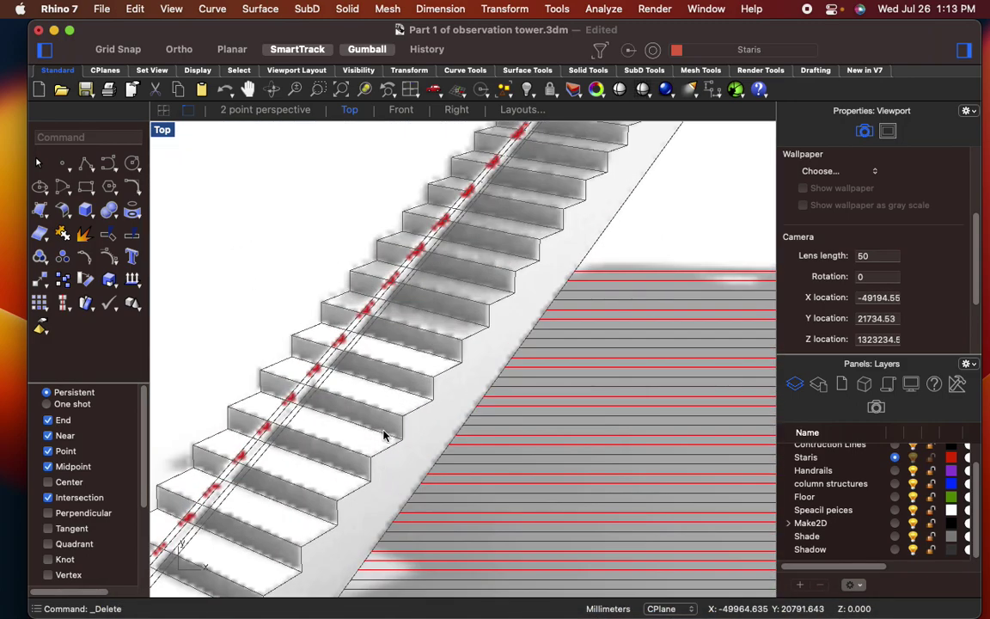
{"action": "scroll", "coordinate": [446, 324], "scroll_direction": "up", "scroll_amount": 3}
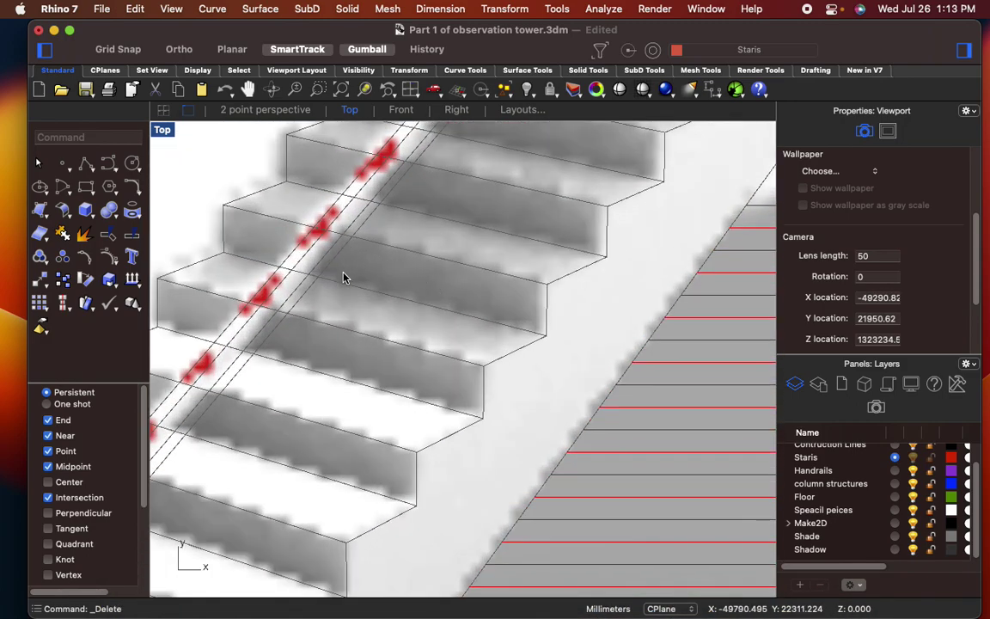
{"action": "scroll", "coordinate": [488, 276], "scroll_direction": "down", "scroll_amount": 8}
{"action": "left_click_drag", "start_coordinate": [278, 132], "coordinate": [593, 435]}
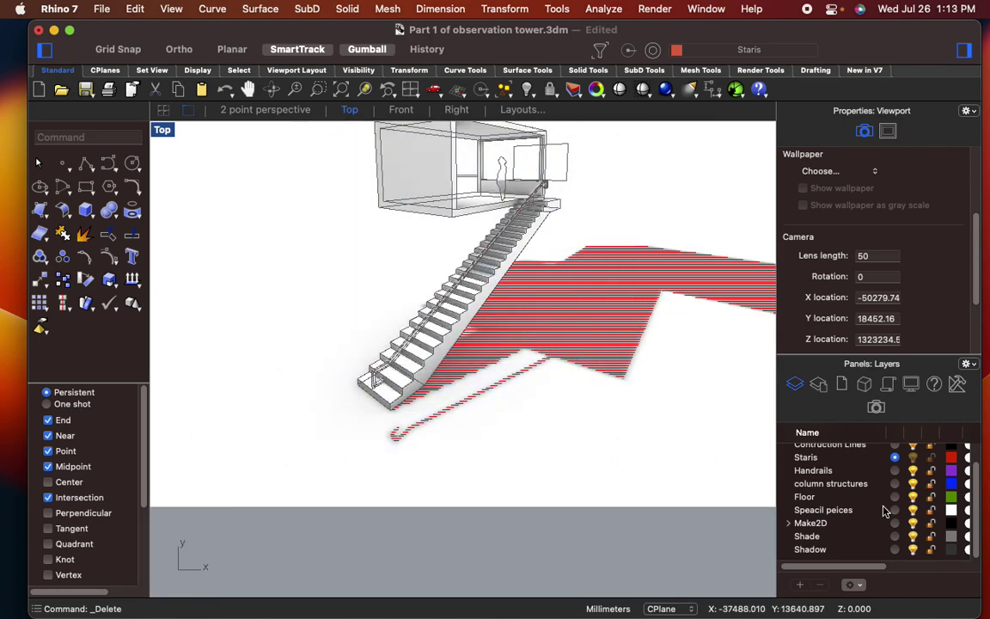
{"action": "scroll", "coordinate": [587, 469], "scroll_direction": "down", "scroll_amount": 5}
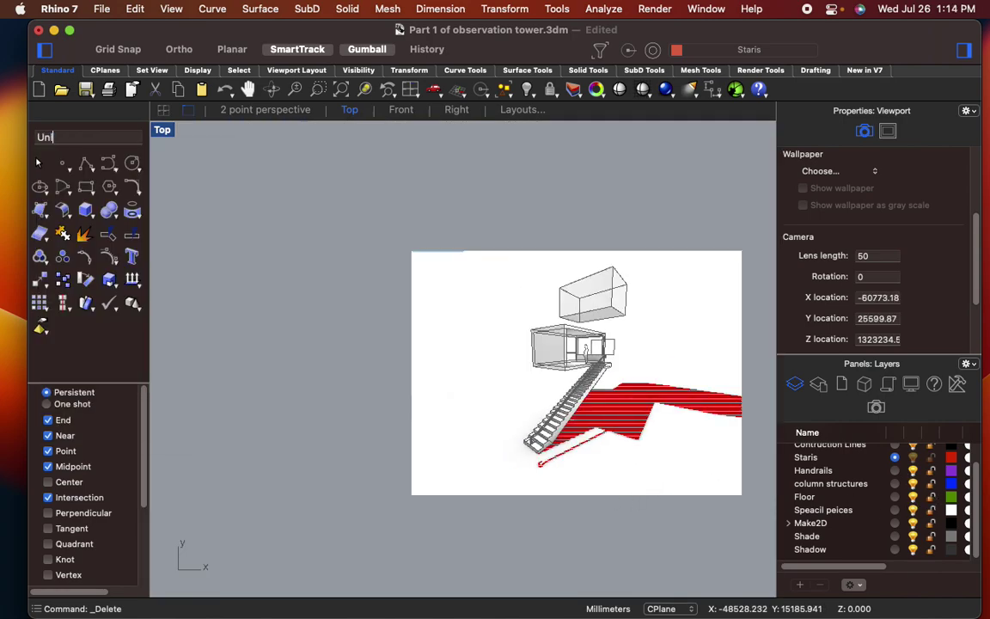
{"action": "key", "text": "super+alt+l"}
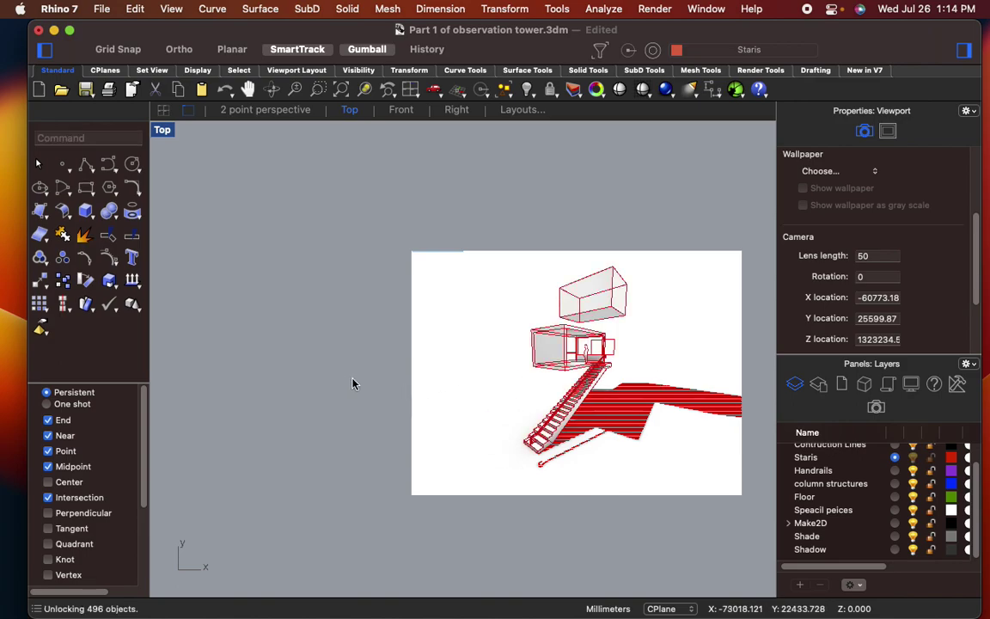
- Try to hatch the tower and staircase curves that lie over the shaded picture
{"action": "left_click_drag", "start_coordinate": [447, 210], "coordinate": [652, 490]}
{"action": "scroll", "coordinate": [585, 415], "scroll_direction": "up", "scroll_amount": 8}
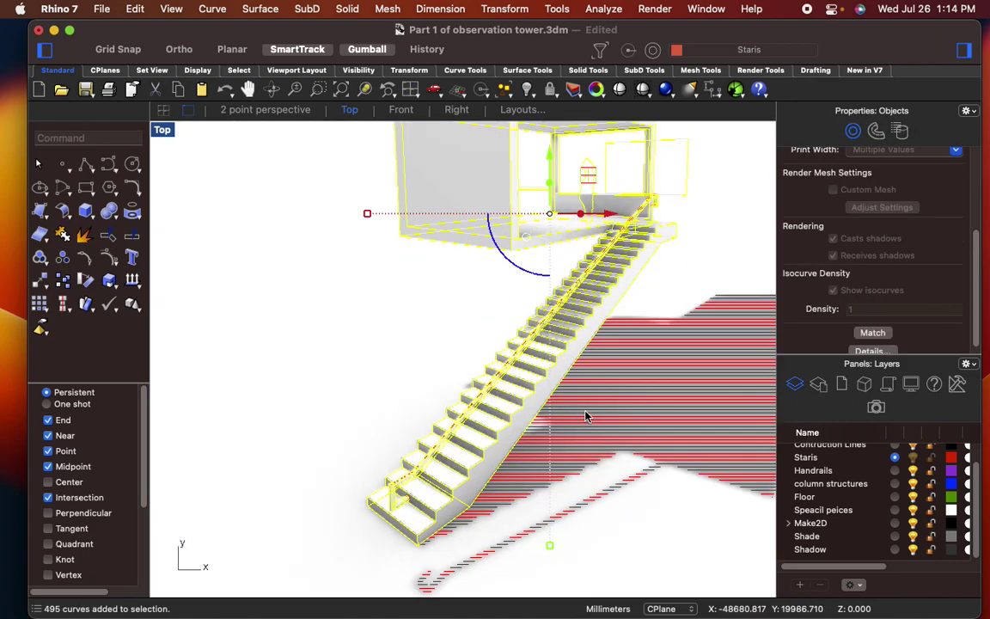
{"action": "right_click_drag", "start_coordinate": [525, 408], "coordinate": [518, 395]}
{"action": "type", "text": "hatch"}
{"action": "key", "text": "Return"}
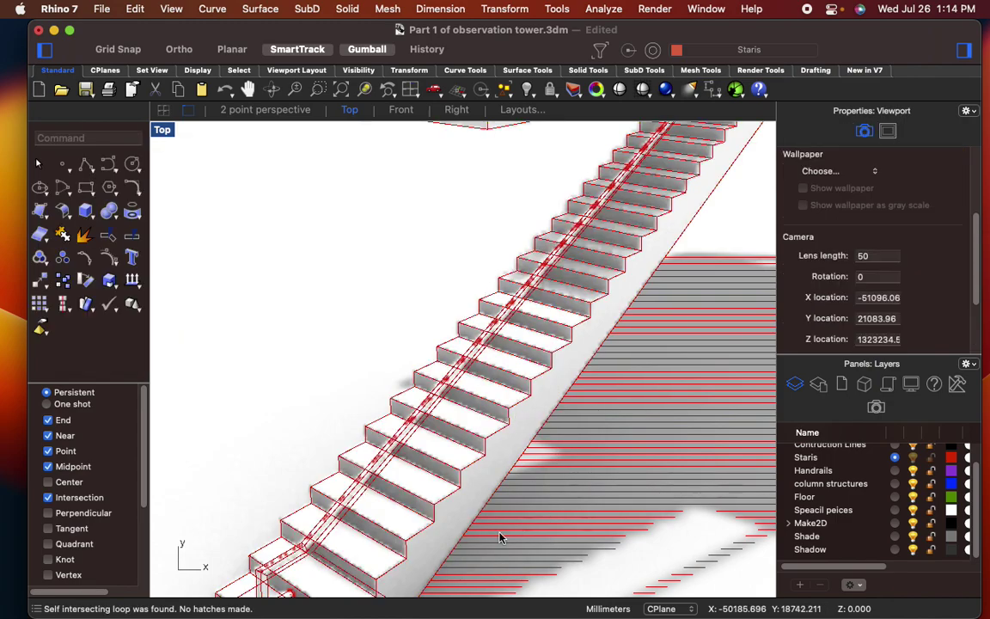
{"action": "scroll", "coordinate": [855, 240], "scroll_direction": "down", "scroll_amount": 3}
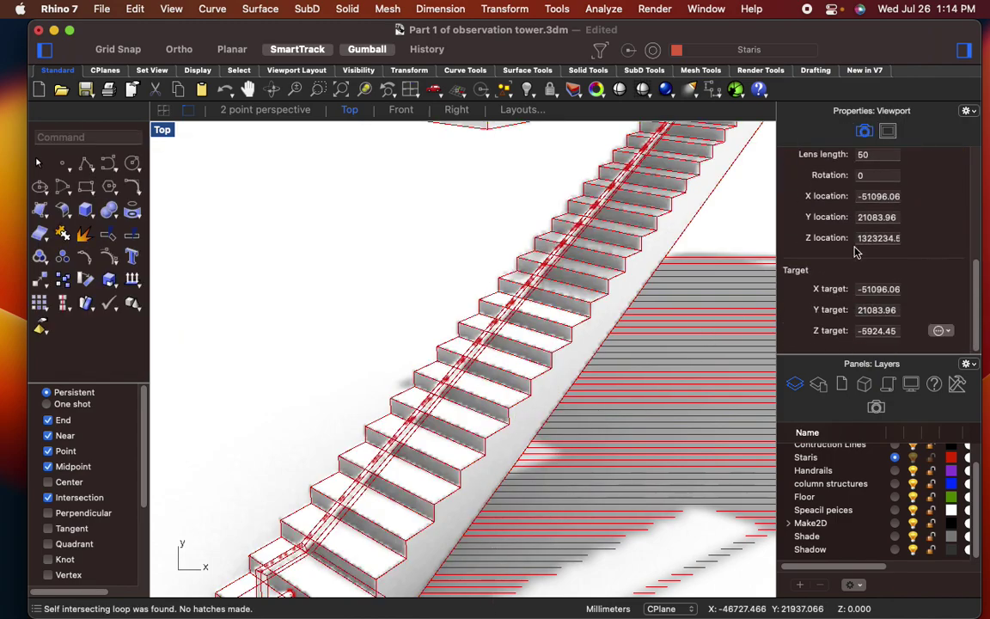
{"action": "scroll", "coordinate": [665, 307], "scroll_direction": "up", "scroll_amount": 5}
{"action": "scroll", "coordinate": [601, 317], "scroll_direction": "down", "scroll_amount": 5}
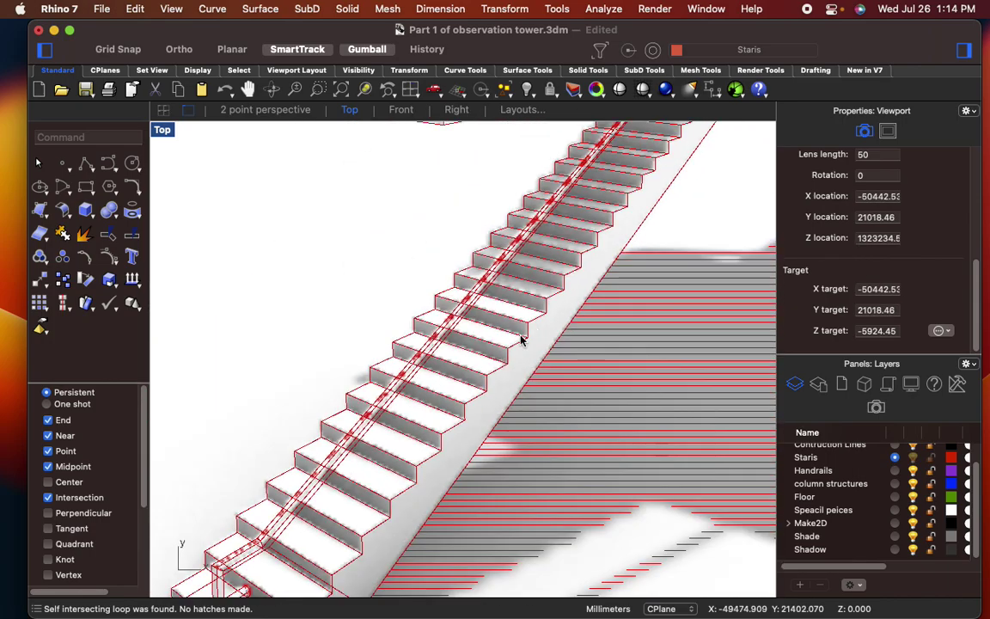
- Move the shaded picture horizontally out from under the line drawing, into the empty area to its left
{"action": "scroll", "coordinate": [504, 332], "scroll_direction": "up", "scroll_amount": 5}
{"action": "left_click", "coordinate": [507, 318]}
{"action": "scroll", "coordinate": [464, 301], "scroll_direction": "down", "scroll_amount": 5}
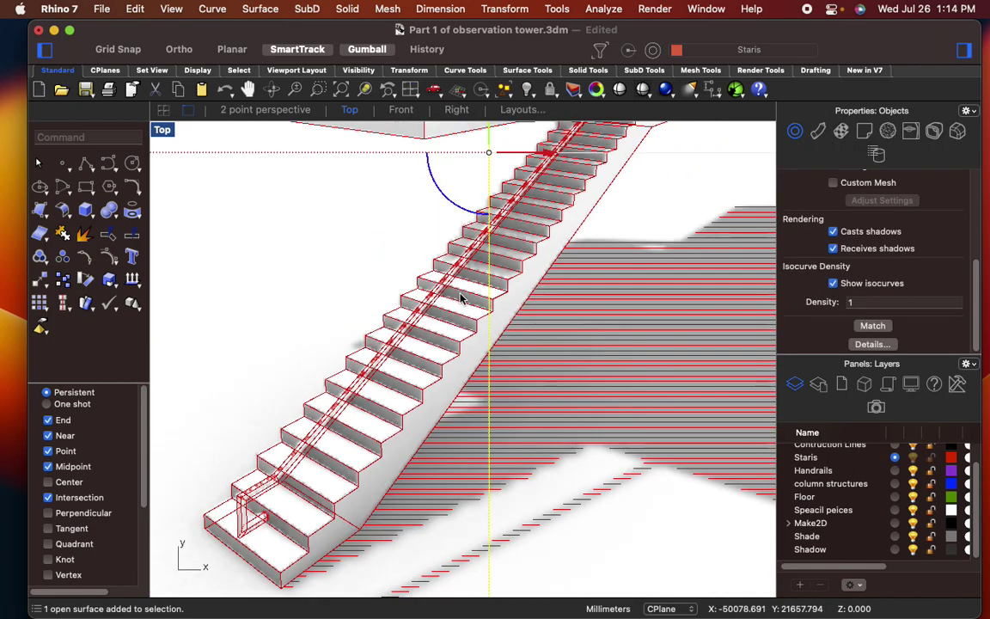
{"action": "key", "text": "Escape"}
{"action": "scroll", "coordinate": [369, 279], "scroll_direction": "down", "scroll_amount": 3}
{"action": "scroll", "coordinate": [369, 280], "scroll_direction": "down", "scroll_amount": 5}
{"action": "left_click", "coordinate": [386, 288]}
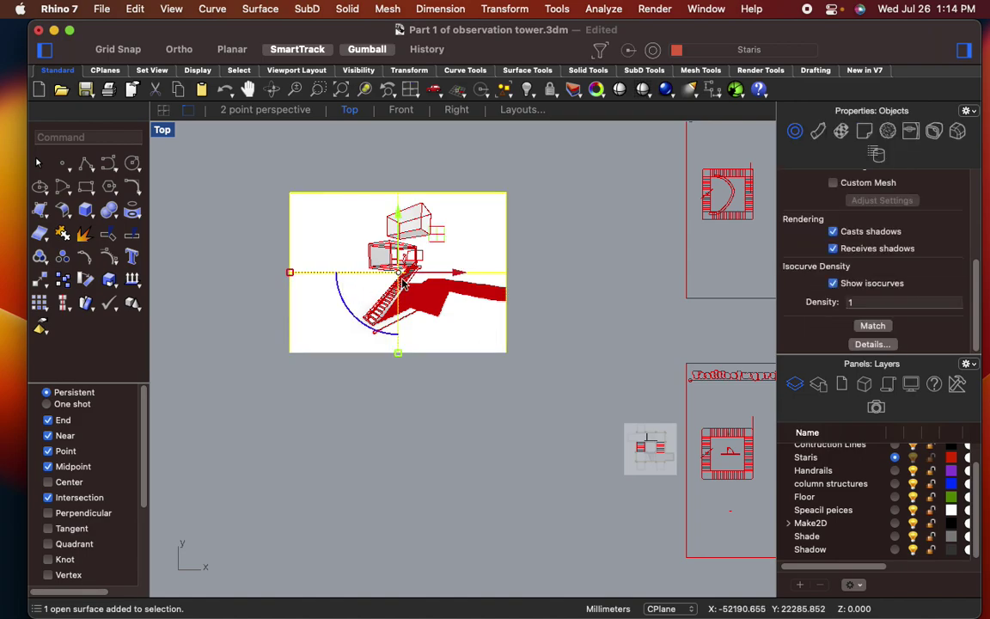
{"action": "left_click_drag", "start_coordinate": [462, 273], "coordinate": [213, 259]}
{"action": "left_click", "coordinate": [326, 407]}
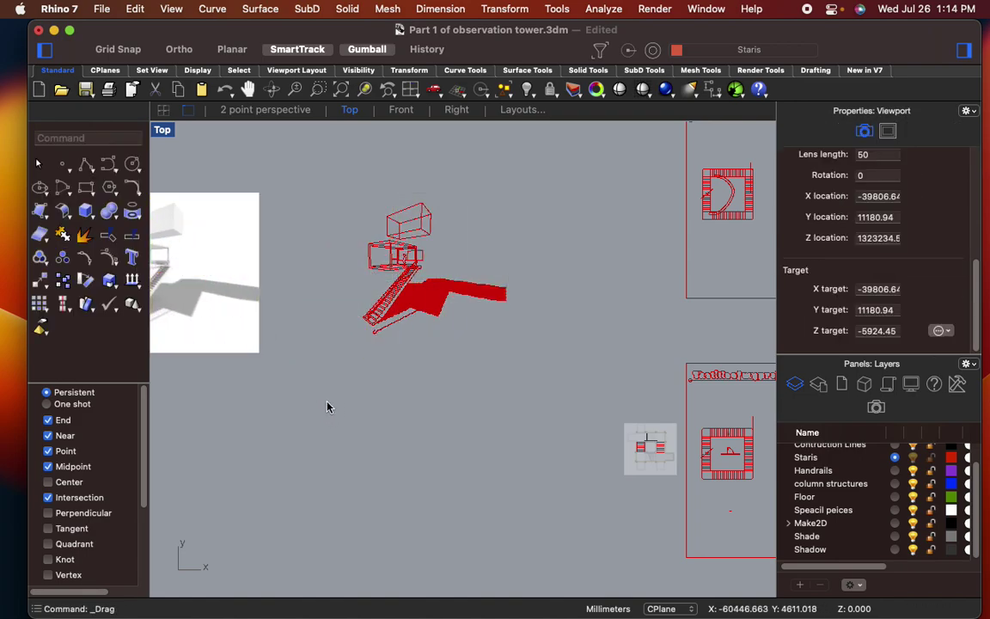
- Window-select the uncovered tower and staircase linework and try to hatch it
{"action": "scroll", "coordinate": [398, 286], "scroll_direction": "up", "scroll_amount": 5}
{"action": "scroll", "coordinate": [398, 286], "scroll_direction": "up", "scroll_amount": 6}
{"action": "right_click_drag", "start_coordinate": [456, 320], "coordinate": [418, 373]}
{"action": "scroll", "coordinate": [459, 377], "scroll_direction": "down", "scroll_amount": 6}
{"action": "scroll", "coordinate": [536, 400], "scroll_direction": "down", "scroll_amount": 4}
{"action": "right_click_drag", "start_coordinate": [536, 401], "coordinate": [532, 428]}
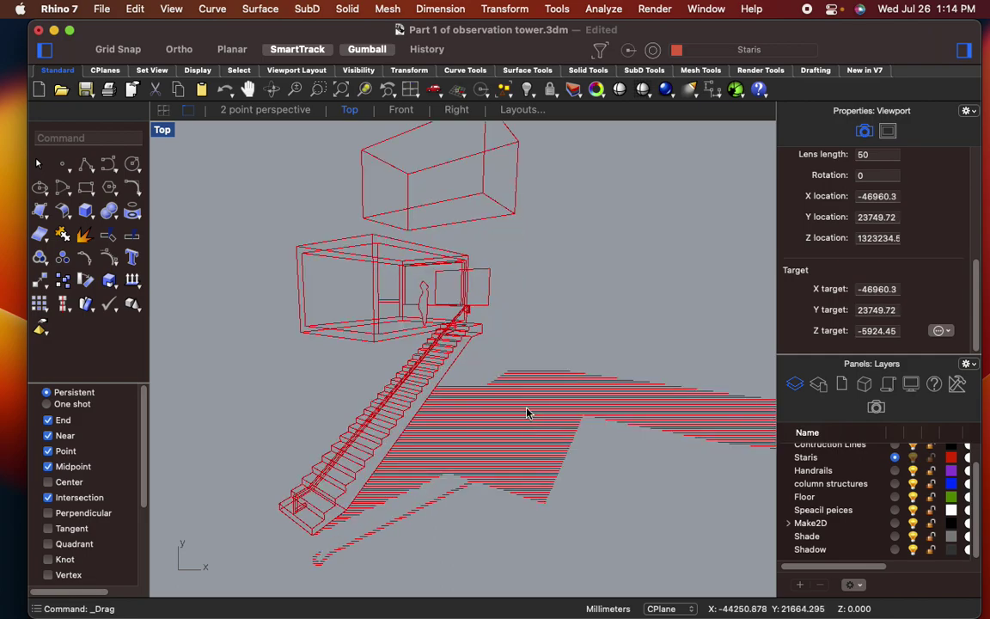
{"action": "scroll", "coordinate": [513, 457], "scroll_direction": "up", "scroll_amount": 5}
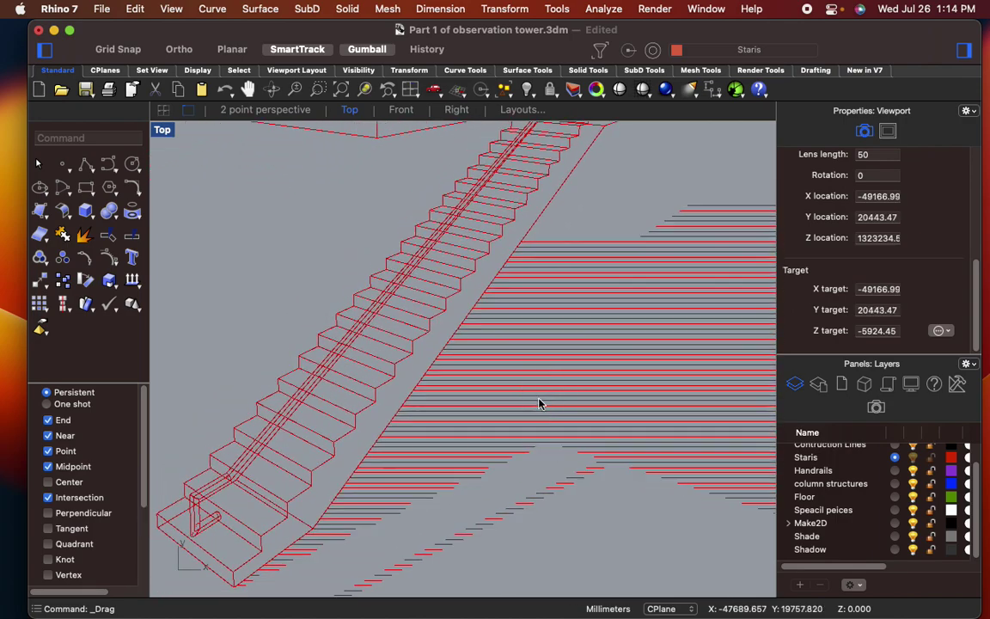
{"action": "scroll", "coordinate": [541, 401], "scroll_direction": "down", "scroll_amount": 5}
{"action": "left_click_drag", "start_coordinate": [277, 153], "coordinate": [626, 540]}
{"action": "type", "text": "hatc"}
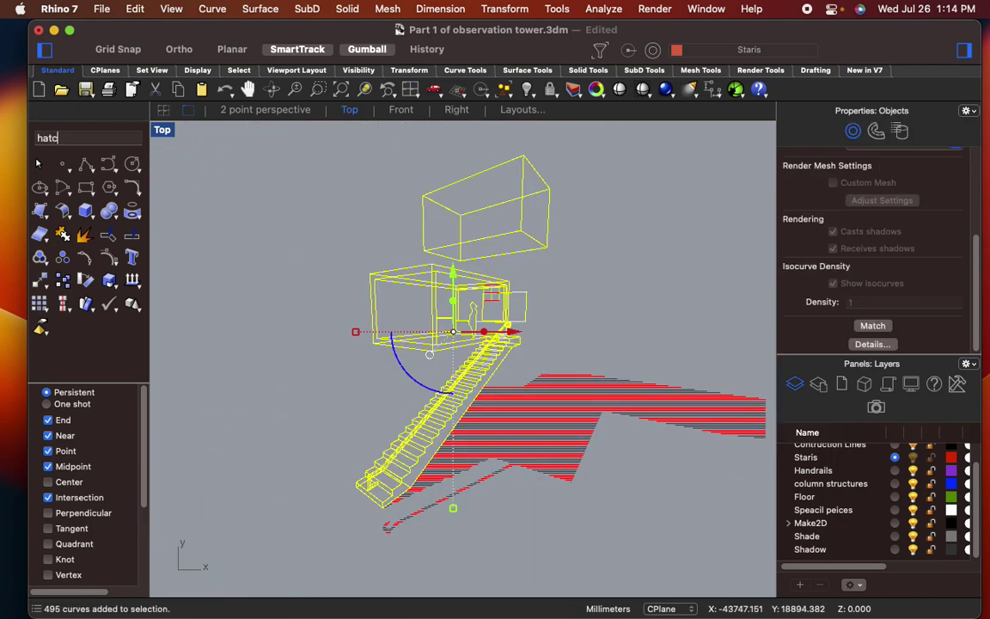
{"action": "type", "text": "h"}
{"action": "key", "text": "Return"}
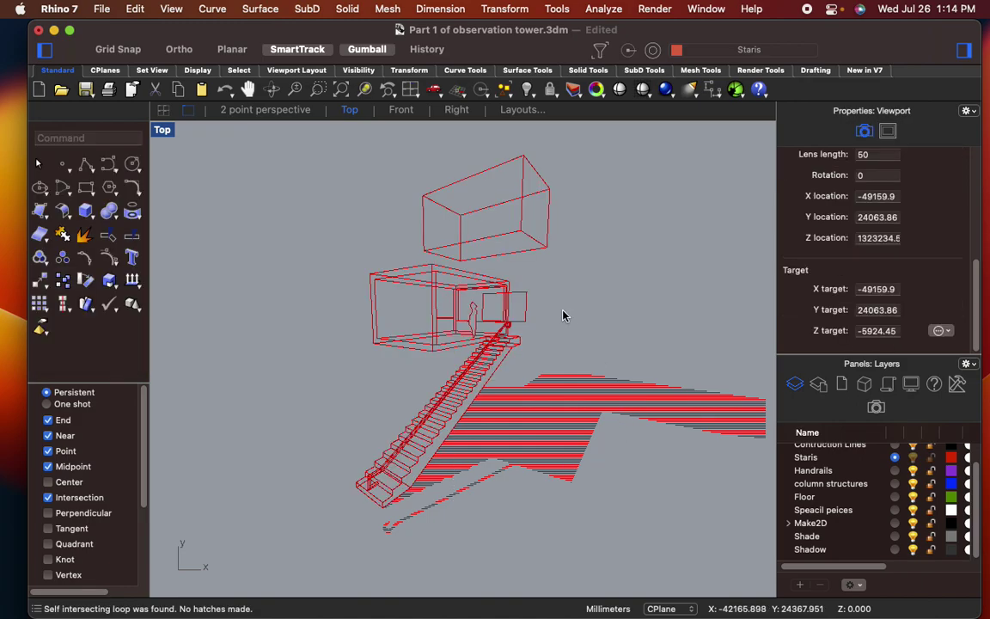
- Explode all the tower and staircase curves into separate segments
{"action": "scroll", "coordinate": [561, 301], "scroll_direction": "up", "scroll_amount": 3}
{"action": "scroll", "coordinate": [554, 287], "scroll_direction": "down", "scroll_amount": 5}
{"action": "left_click_drag", "start_coordinate": [294, 183], "coordinate": [550, 533]}
{"action": "scroll", "coordinate": [436, 456], "scroll_direction": "up", "scroll_amount": 2}
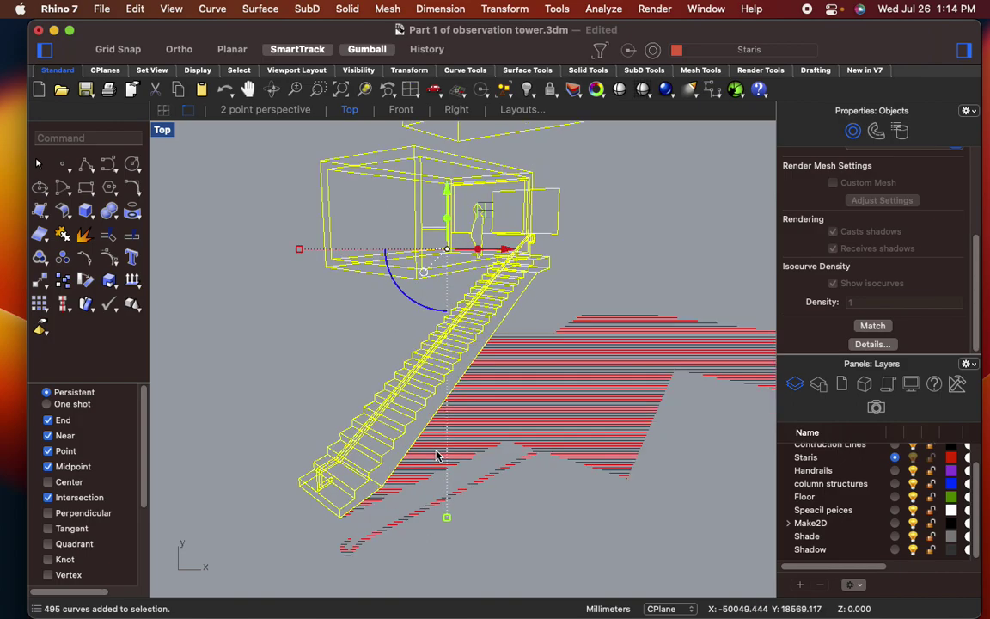
{"action": "scroll", "coordinate": [439, 456], "scroll_direction": "up", "scroll_amount": 2}
{"action": "type", "text": "explode"}
{"action": "key", "text": "Return"}
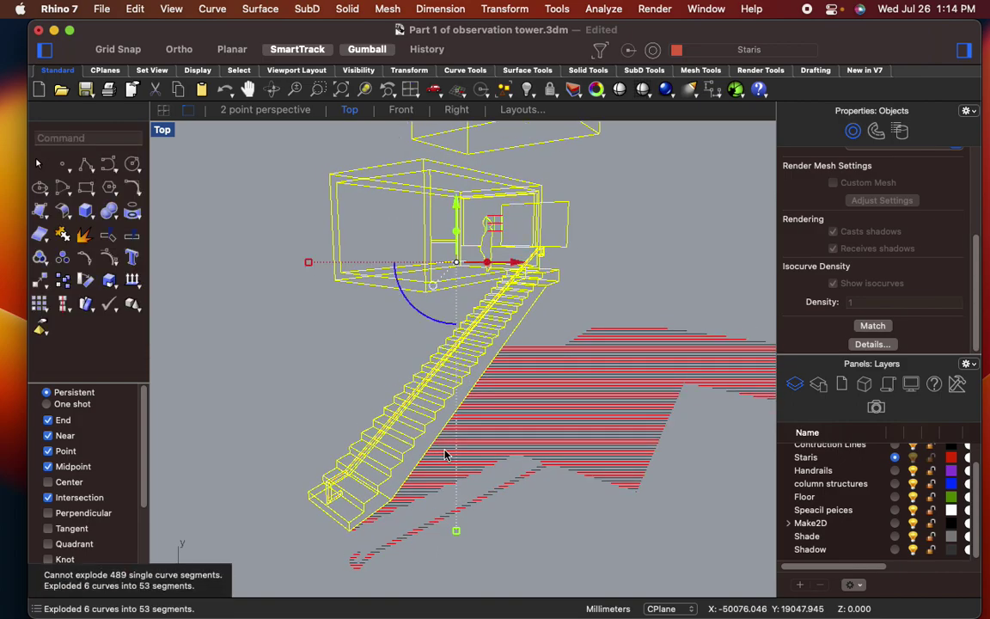
{"action": "left_click", "coordinate": [330, 375]}
- Try to hatch the exploded tower and staircase segments
{"action": "scroll", "coordinate": [329, 374], "scroll_direction": "down", "scroll_amount": 8}
{"action": "scroll", "coordinate": [335, 379], "scroll_direction": "up", "scroll_amount": 3}
{"action": "left_click_drag", "start_coordinate": [294, 177], "coordinate": [530, 553]}
{"action": "scroll", "coordinate": [445, 453], "scroll_direction": "up", "scroll_amount": 4}
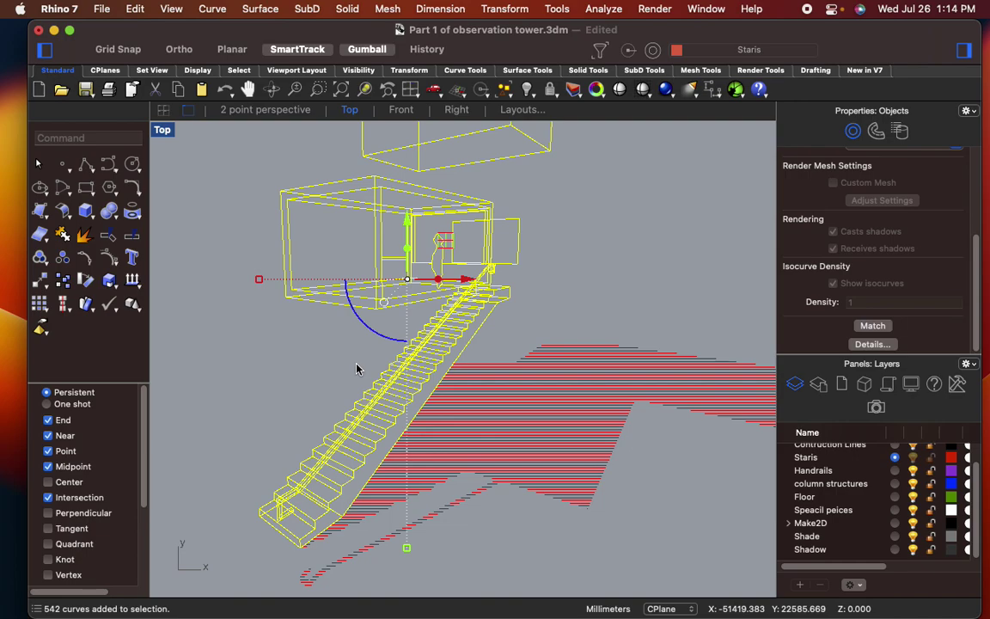
{"action": "type", "text": "tch"}
{"action": "key", "text": "Return"}
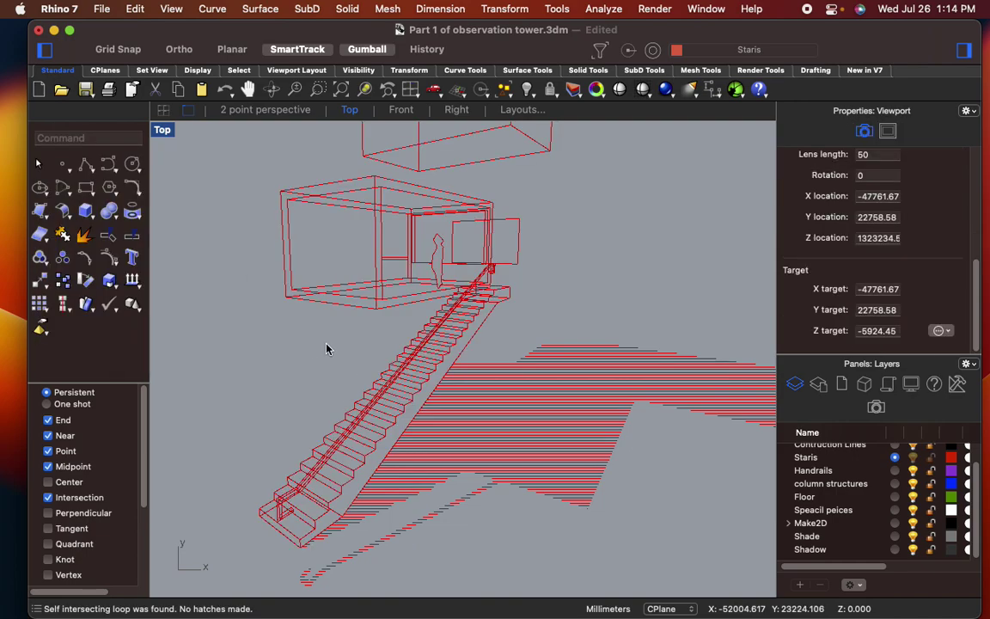
- Ungroup the whole perspective drawing, including the tower, staircase and shadow
{"action": "left_click", "coordinate": [425, 396]}
{"action": "left_click", "coordinate": [506, 434]}
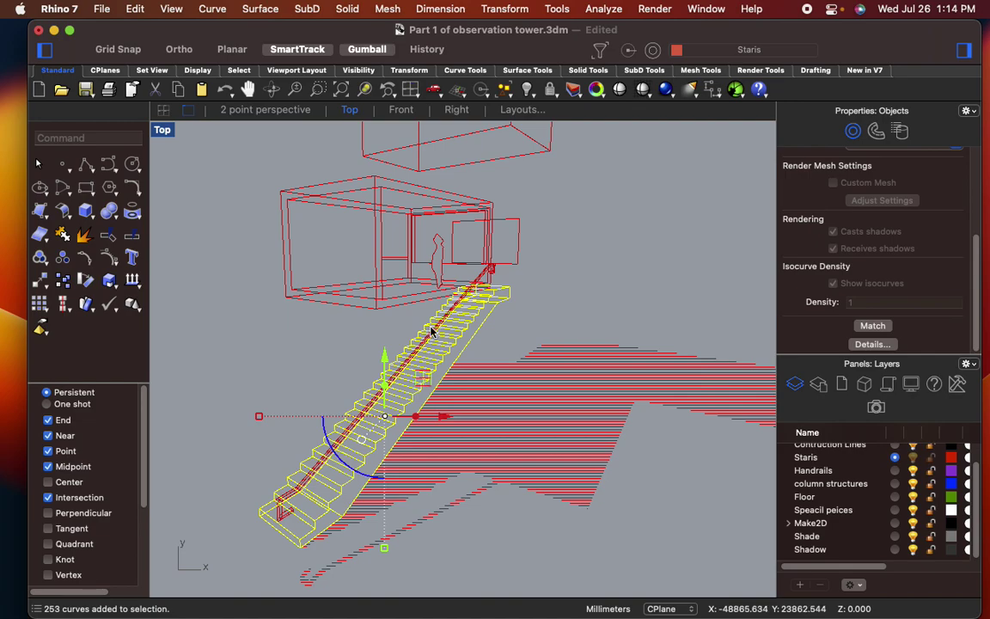
{"action": "left_click", "coordinate": [567, 238]}
{"action": "scroll", "coordinate": [590, 247], "scroll_direction": "down", "scroll_amount": 8}
{"action": "left_click_drag", "start_coordinate": [397, 136], "coordinate": [741, 493]}
{"action": "type", "text": "Ungroup"}
{"action": "key", "text": "Return"}
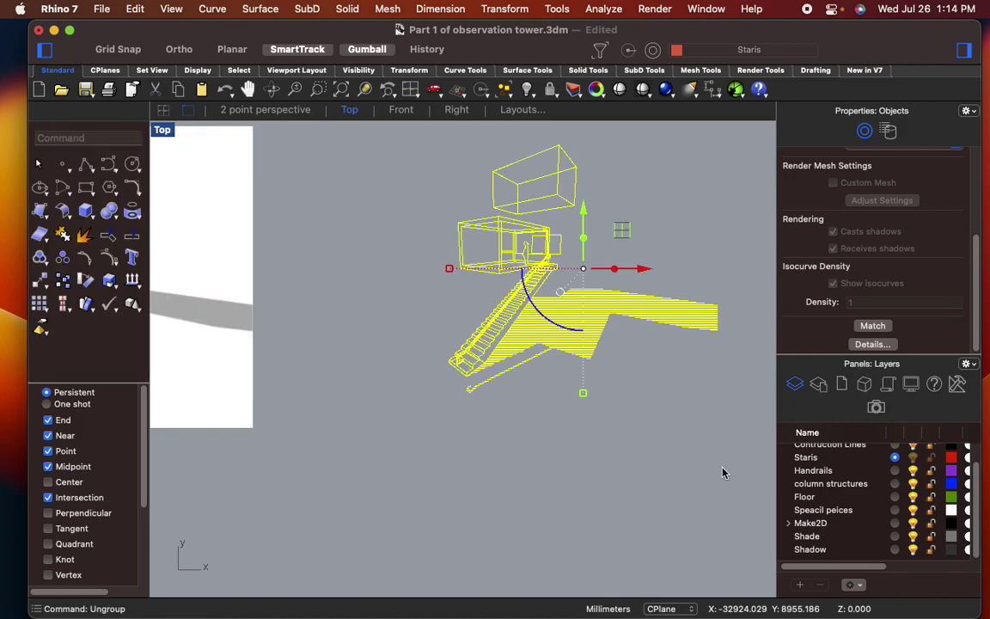
{"action": "left_click", "coordinate": [692, 237]}
- Try to hatch the ungrouped tower and staircase curves
{"action": "scroll", "coordinate": [534, 291], "scroll_direction": "up", "scroll_amount": 10}
{"action": "left_click", "coordinate": [514, 303]}
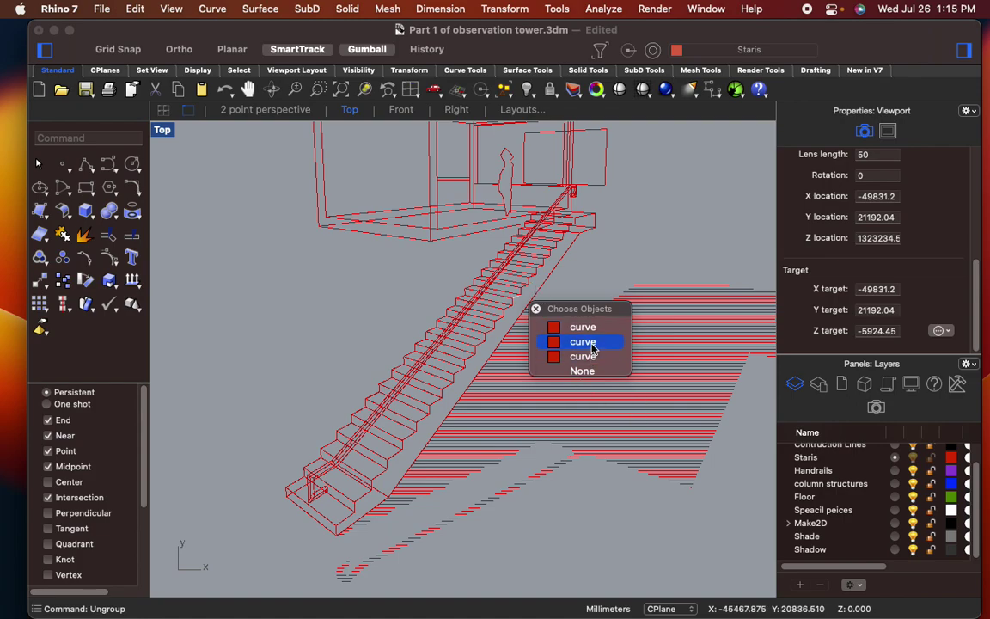
{"action": "left_click", "coordinate": [623, 283]}
{"action": "scroll", "coordinate": [569, 283], "scroll_direction": "down", "scroll_amount": 8}
{"action": "right_click_drag", "start_coordinate": [569, 283], "coordinate": [579, 360]}
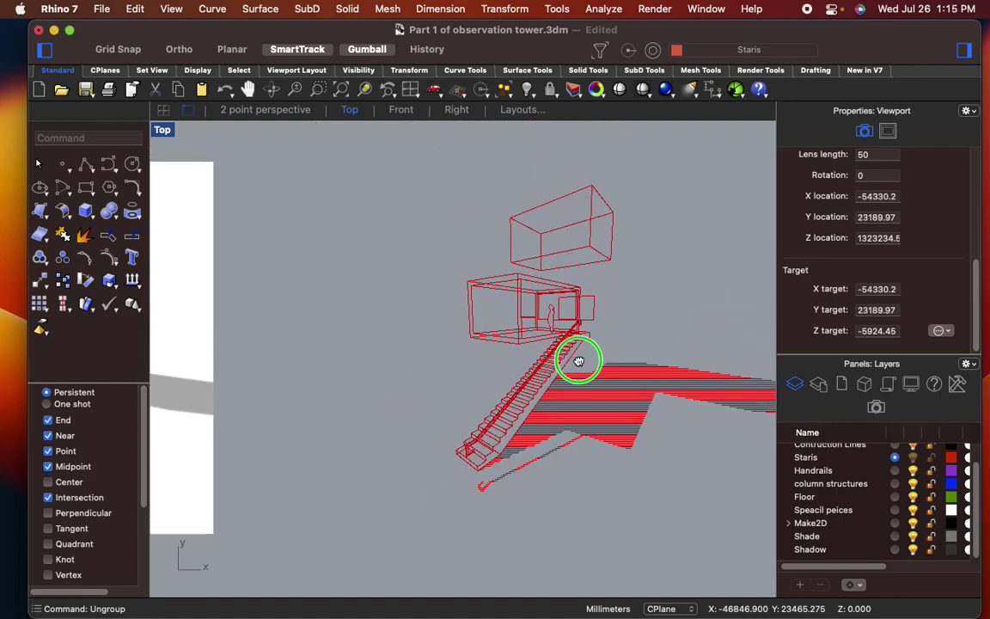
{"action": "left_click_drag", "start_coordinate": [384, 174], "coordinate": [636, 498]}
{"action": "type", "text": "hatch"}
{"action": "key", "text": "Return"}
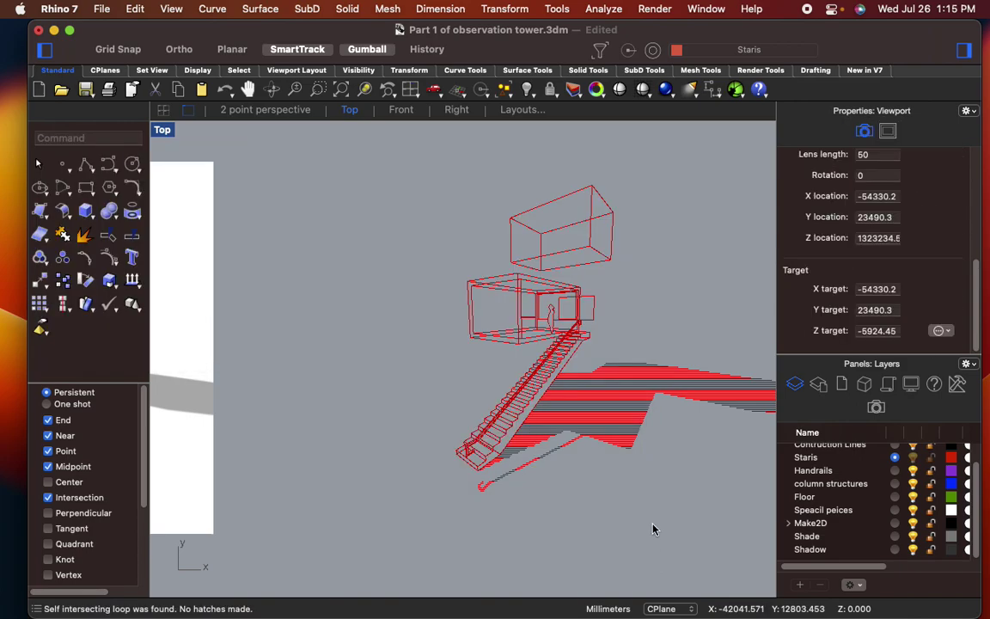
{"action": "scroll", "coordinate": [655, 397], "scroll_direction": "up", "scroll_amount": 10}
{"action": "scroll", "coordinate": [579, 373], "scroll_direction": "down", "scroll_amount": 8}
{"action": "right_click_drag", "start_coordinate": [558, 372], "coordinate": [557, 406]}
{"action": "left_click", "coordinate": [440, 273]}
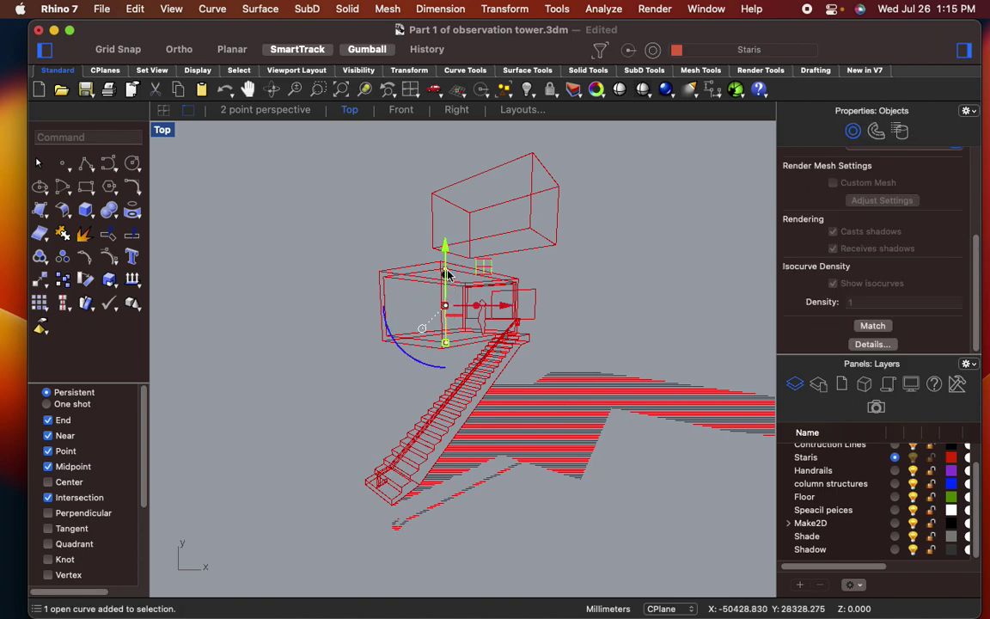
{"action": "left_click_drag", "start_coordinate": [328, 155], "coordinate": [669, 568]}
{"action": "left_click", "coordinate": [363, 183]}
{"action": "left_click_drag", "start_coordinate": [305, 132], "coordinate": [642, 543]}
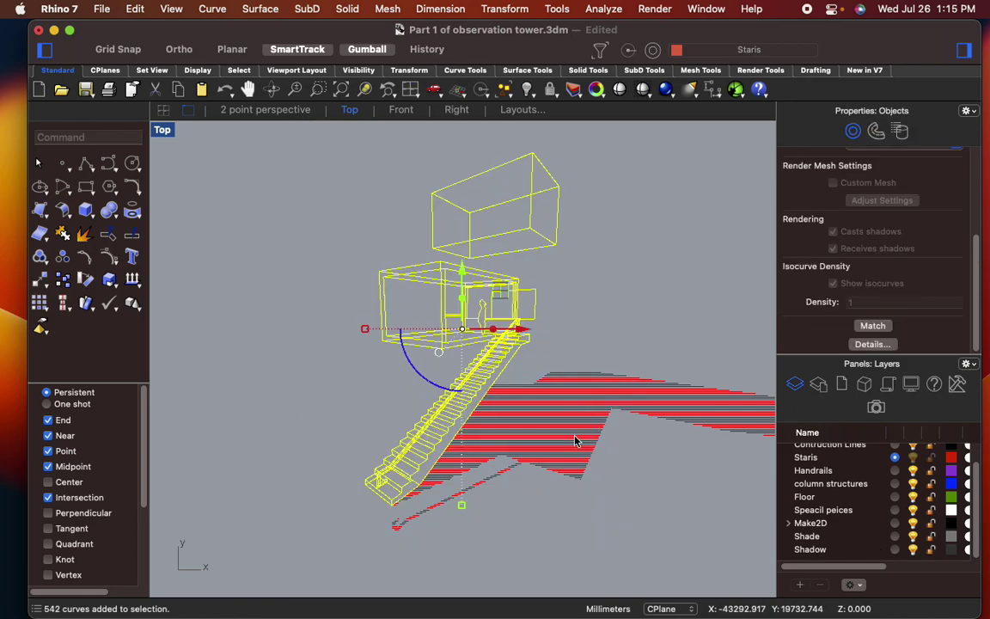
- Move the striped ground shadow hatch to the Shadow layer and hide that layer
{"action": "left_click", "coordinate": [515, 398]}
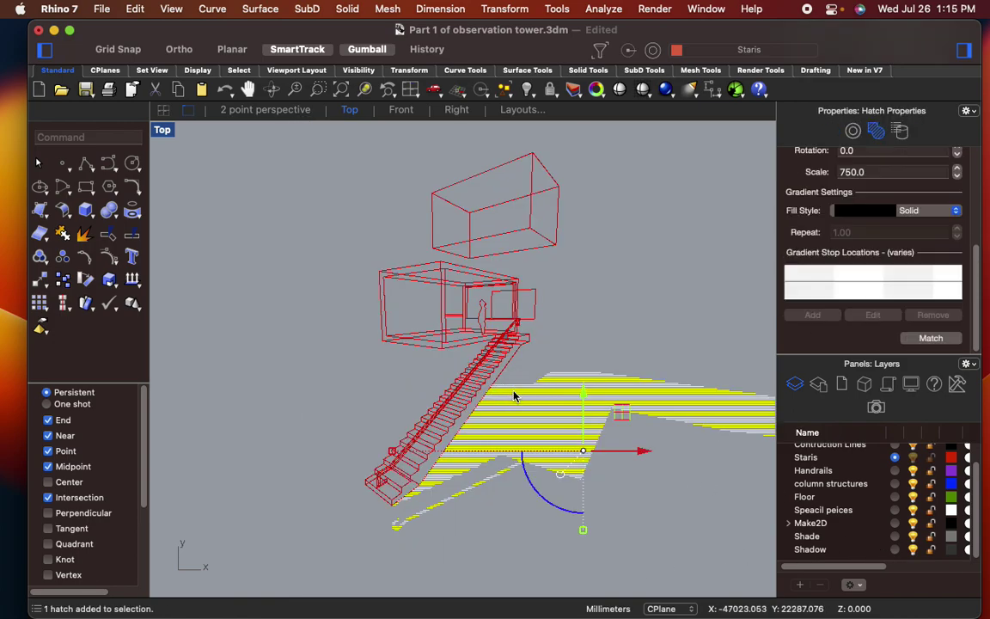
{"action": "left_click", "coordinate": [826, 550]}
{"action": "right_click", "coordinate": [826, 549]}
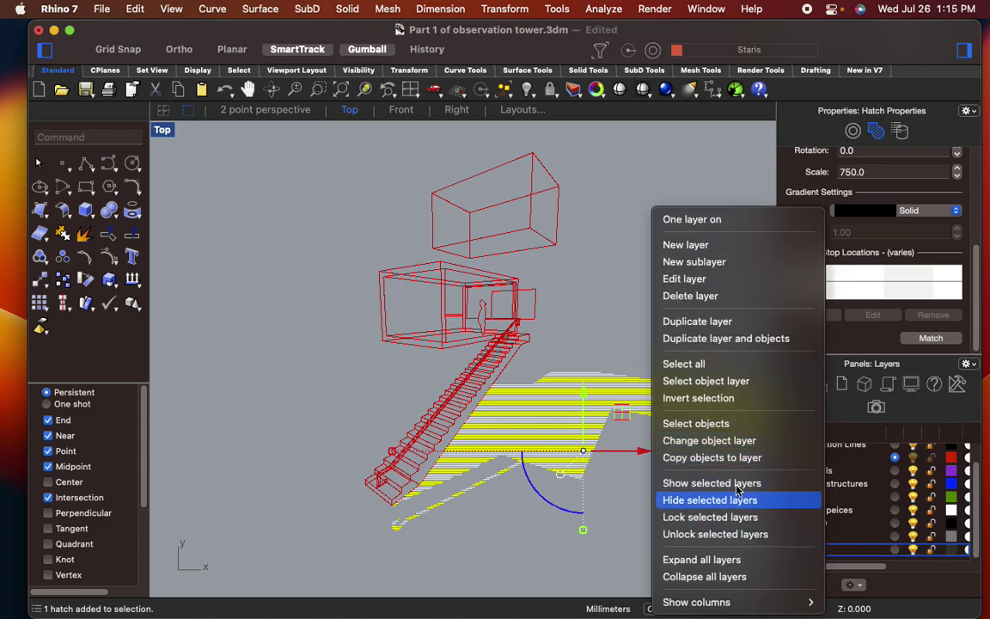
{"action": "left_click", "coordinate": [716, 446]}
{"action": "right_click", "coordinate": [821, 549]}
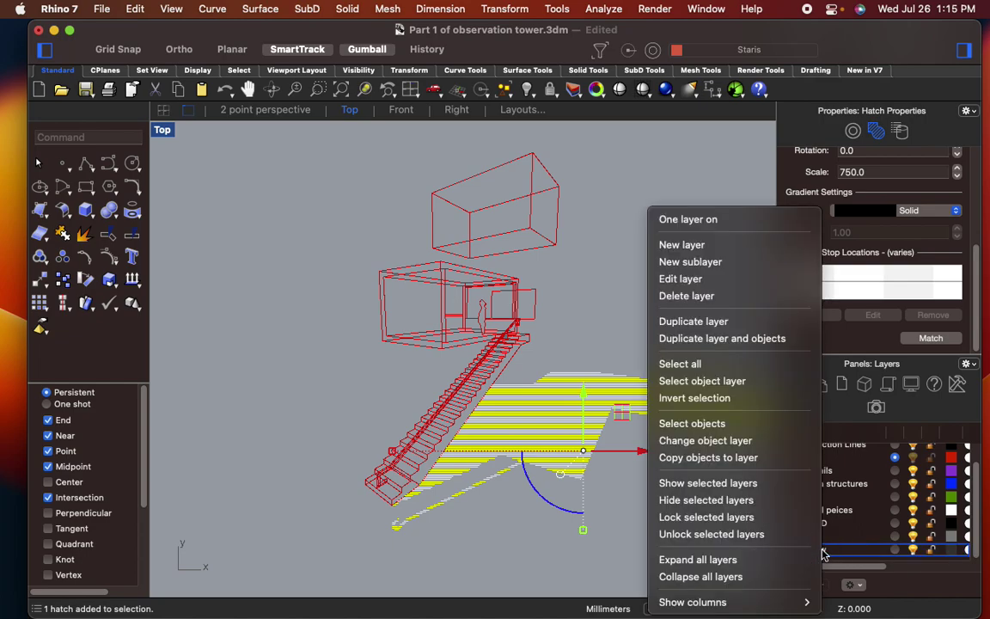
{"action": "left_click", "coordinate": [740, 444]}
{"action": "left_click", "coordinate": [705, 440]}
{"action": "left_click", "coordinate": [616, 349]}
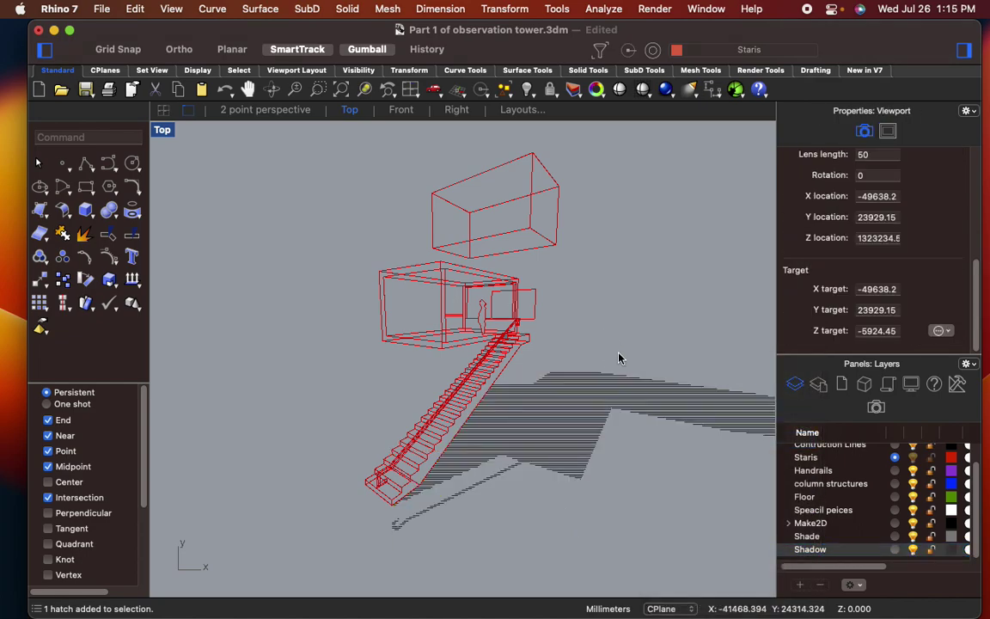
{"action": "scroll", "coordinate": [524, 426], "scroll_direction": "up", "scroll_amount": 2}
{"action": "left_click", "coordinate": [913, 549]}
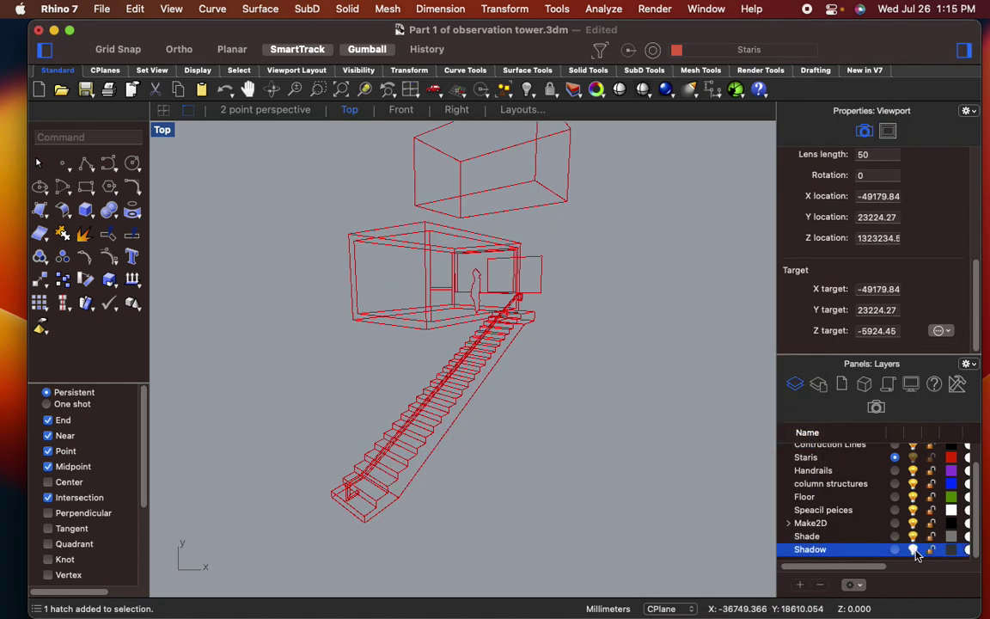
- Try to hatch the tower and staircase curves with the shadow hidden
{"action": "scroll", "coordinate": [594, 372], "scroll_direction": "down", "scroll_amount": 3}
{"action": "mouse_move", "coordinate": [370, 184]}
{"action": "left_mouse_down"}
{"action": "mouse_move", "coordinate": [564, 372]}
{"action": "mouse_move", "coordinate": [659, 516]}
{"action": "left_mouse_up"}
{"action": "key", "text": "Return"}
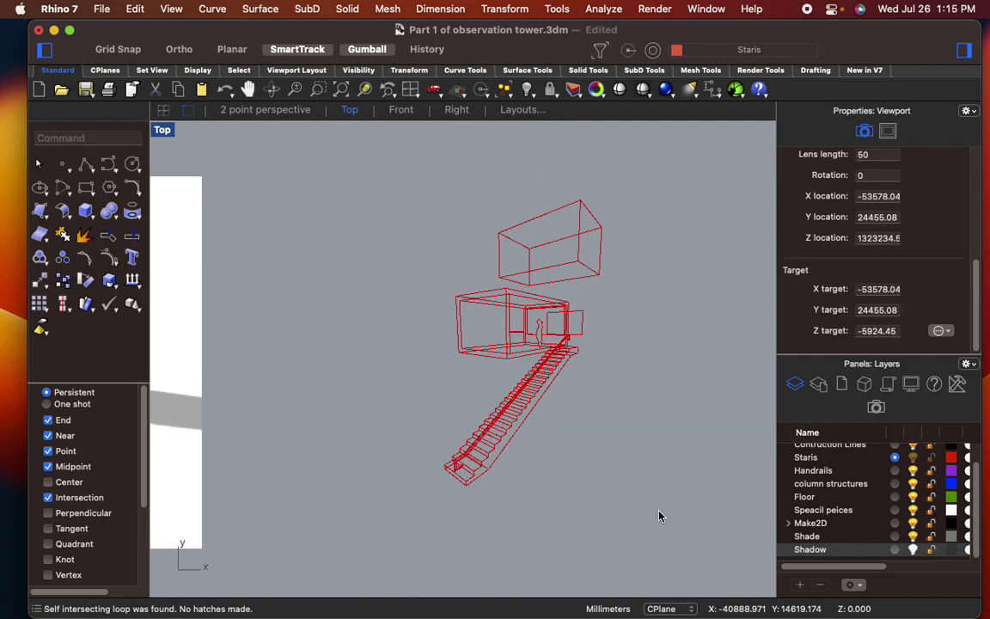
- Start a hatch on the selected staircase and handrail curves with the Boundary option turned on
{"action": "scroll", "coordinate": [515, 370], "scroll_direction": "up", "scroll_amount": 4}
{"action": "left_click", "coordinate": [497, 336]}
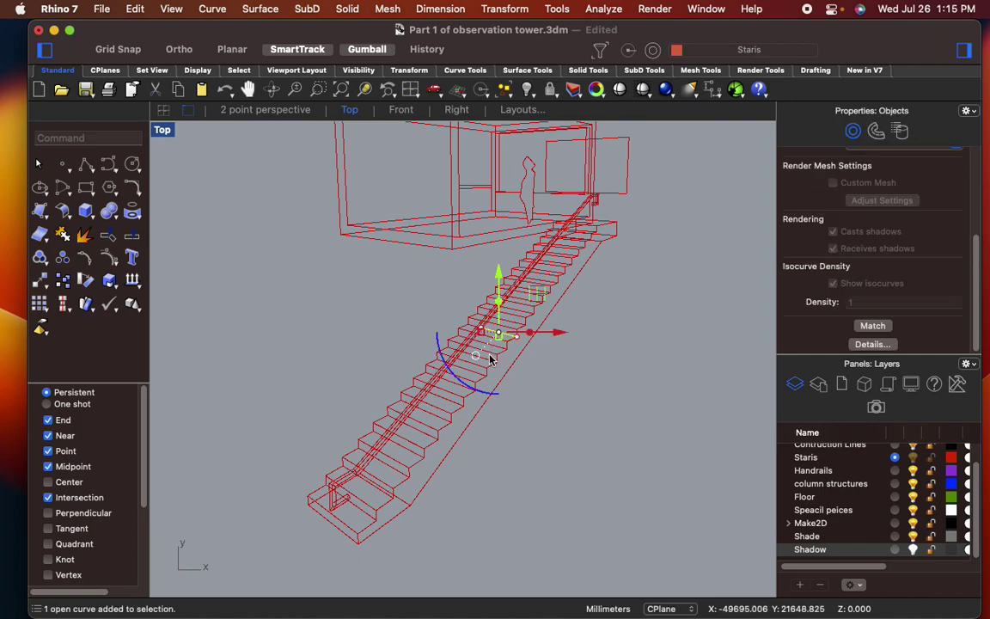
{"action": "scroll", "coordinate": [498, 383], "scroll_direction": "down", "scroll_amount": 3}
{"action": "key", "text": "Escape"}
{"action": "left_click_drag", "start_coordinate": [579, 475], "coordinate": [328, 319]}
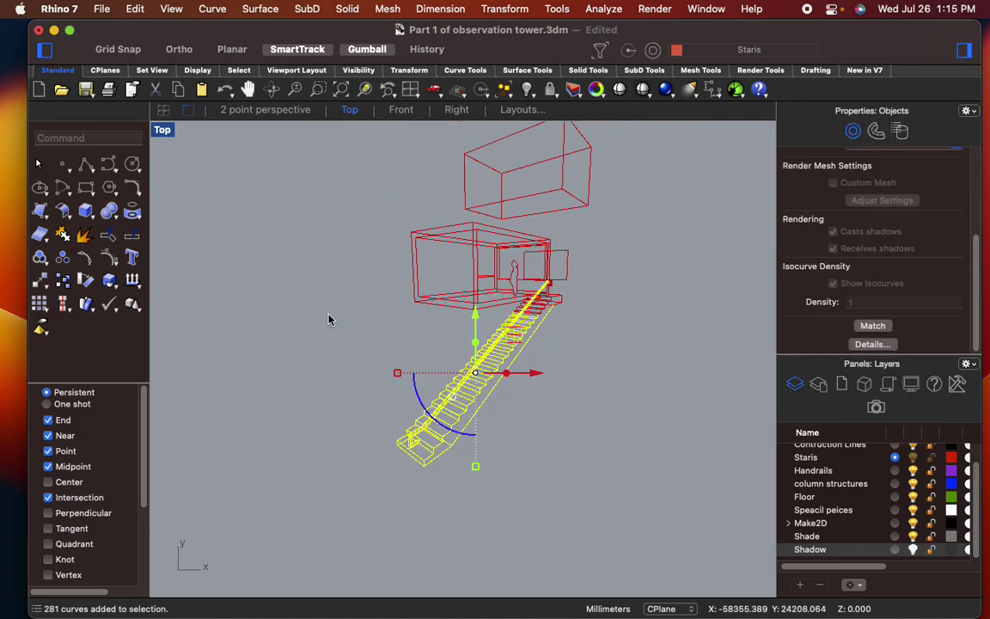
{"action": "type", "text": "hatch"}
{"action": "key", "text": "Return"}
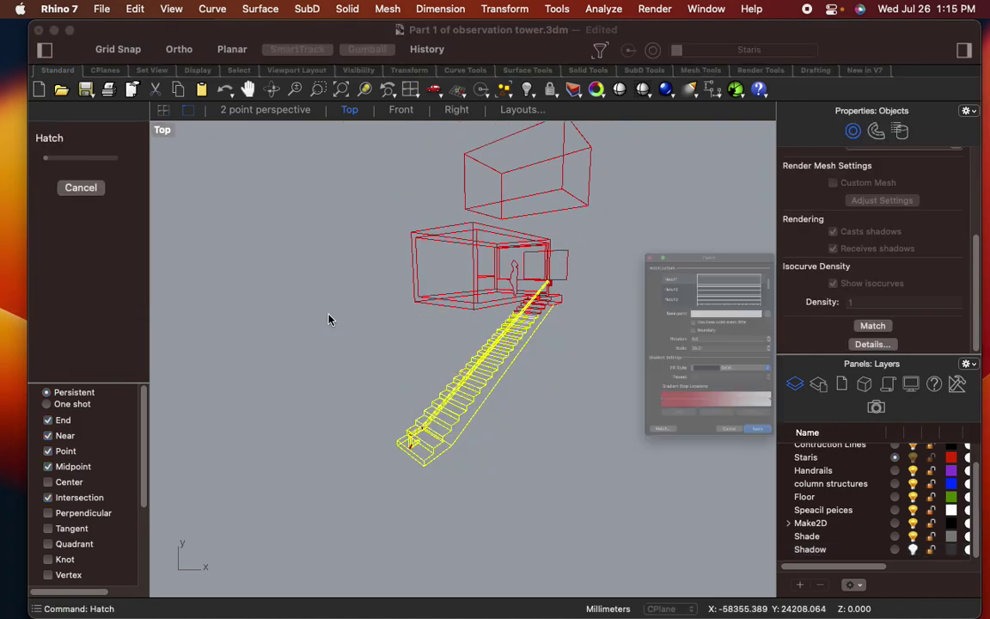
{"action": "left_click_drag", "start_coordinate": [640, 144], "coordinate": [658, 117]}
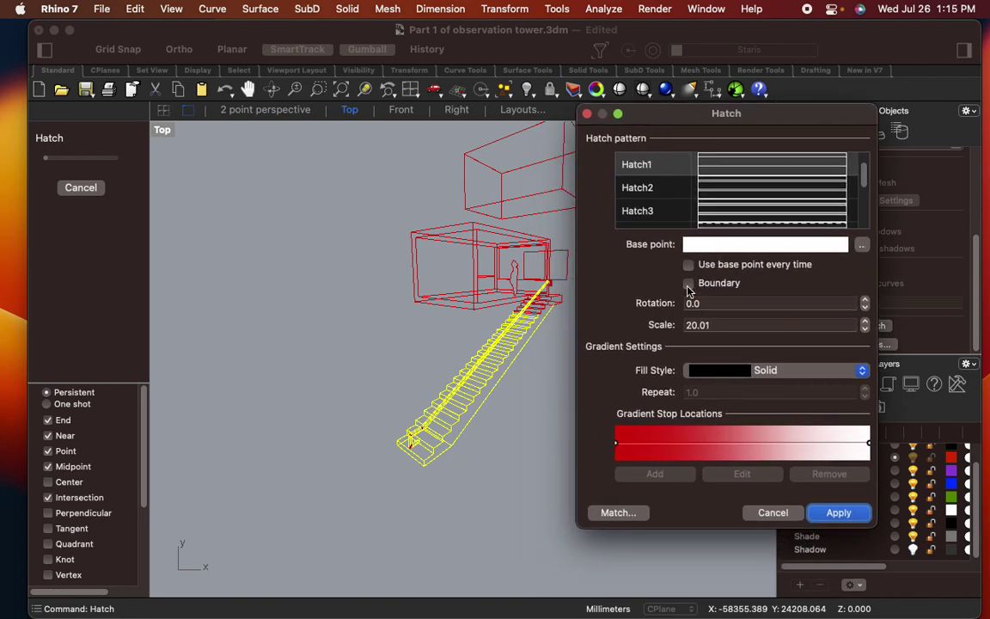
{"action": "left_click", "coordinate": [691, 284]}
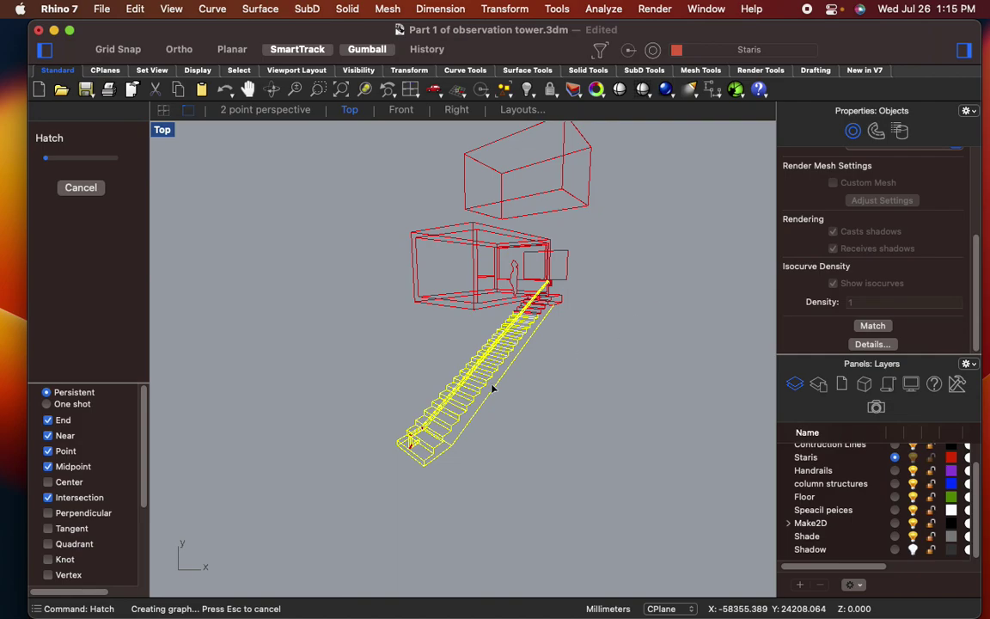
- Pick the tread regions on both sides of the handrail for three consecutive steps midway up the staircase
{"action": "scroll", "coordinate": [491, 392], "scroll_direction": "up", "scroll_amount": 5}
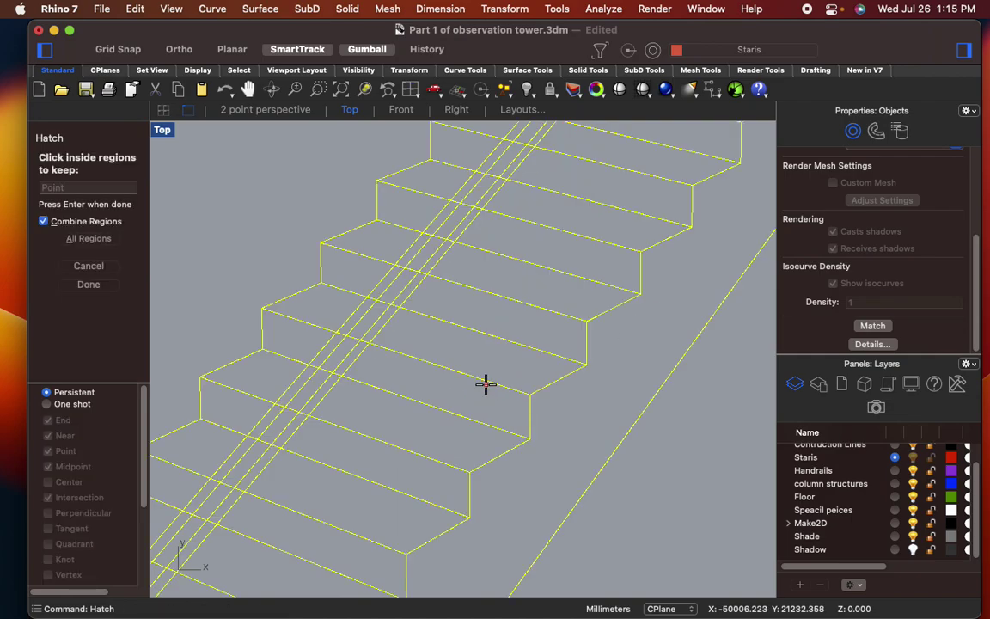
{"action": "left_click", "coordinate": [486, 367]}
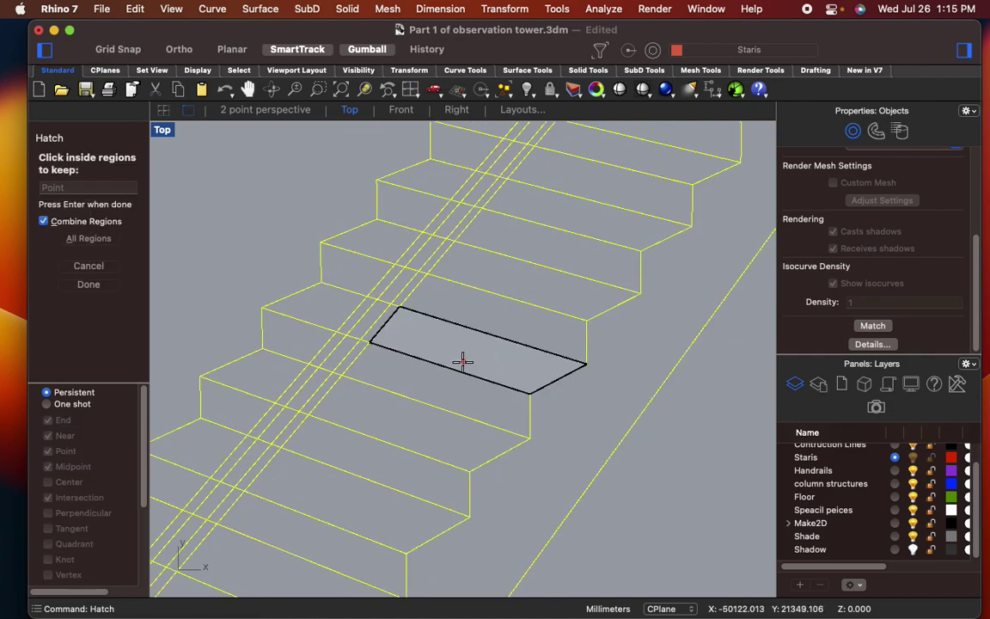
{"action": "left_click", "coordinate": [336, 306]}
{"action": "left_click", "coordinate": [372, 242]}
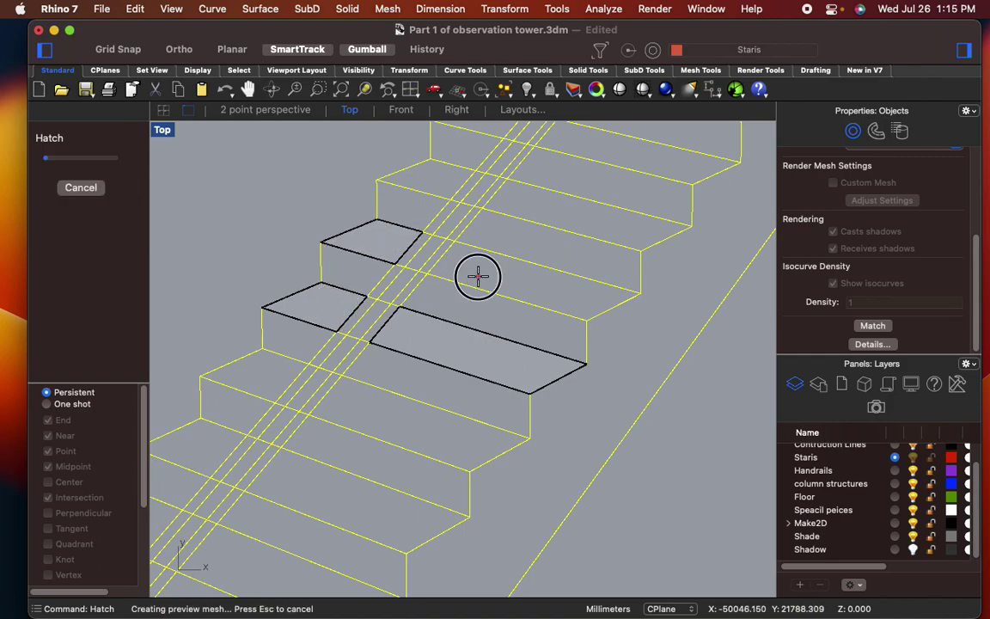
{"action": "left_click", "coordinate": [477, 274]}
{"action": "left_click", "coordinate": [449, 187]}
{"action": "left_click", "coordinate": [515, 195]}
- Add the tread regions on both sides of the handrail for the next four steps up the staircase
{"action": "scroll", "coordinate": [558, 213], "scroll_direction": "down", "scroll_amount": 5}
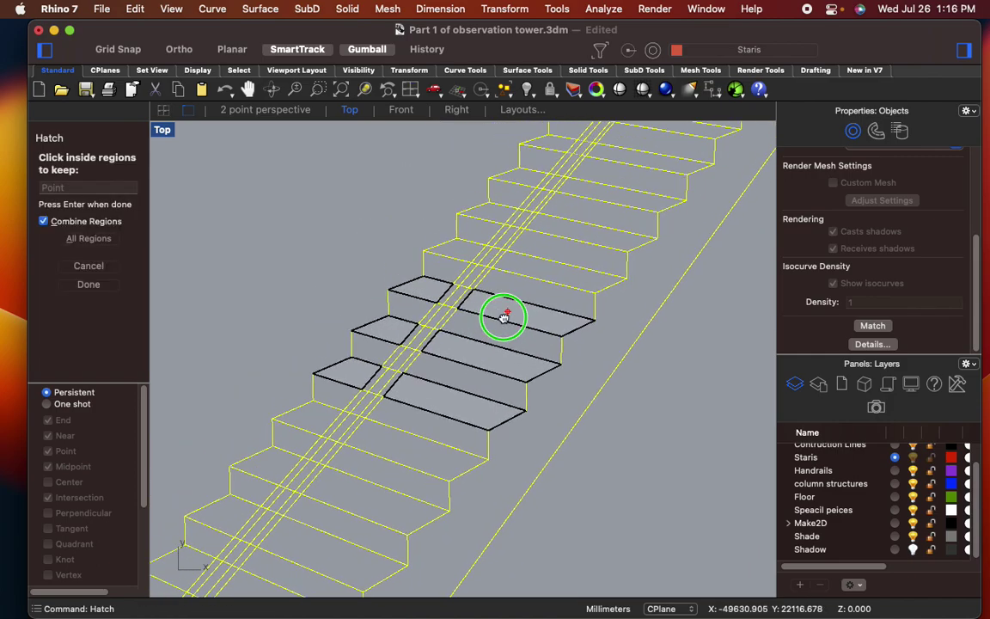
{"action": "left_click", "coordinate": [453, 265]}
{"action": "left_click", "coordinate": [515, 276]}
{"action": "left_click", "coordinate": [491, 226]}
{"action": "left_click", "coordinate": [567, 238]}
{"action": "left_click", "coordinate": [521, 196]}
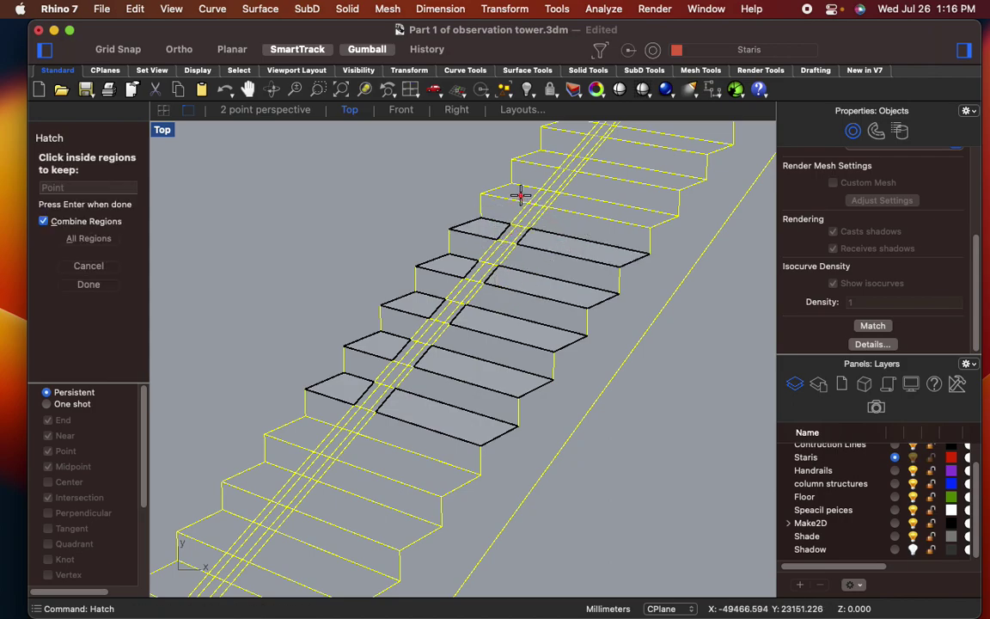
{"action": "left_click", "coordinate": [591, 204]}
{"action": "left_click", "coordinate": [543, 161]}
{"action": "left_click", "coordinate": [612, 166]}
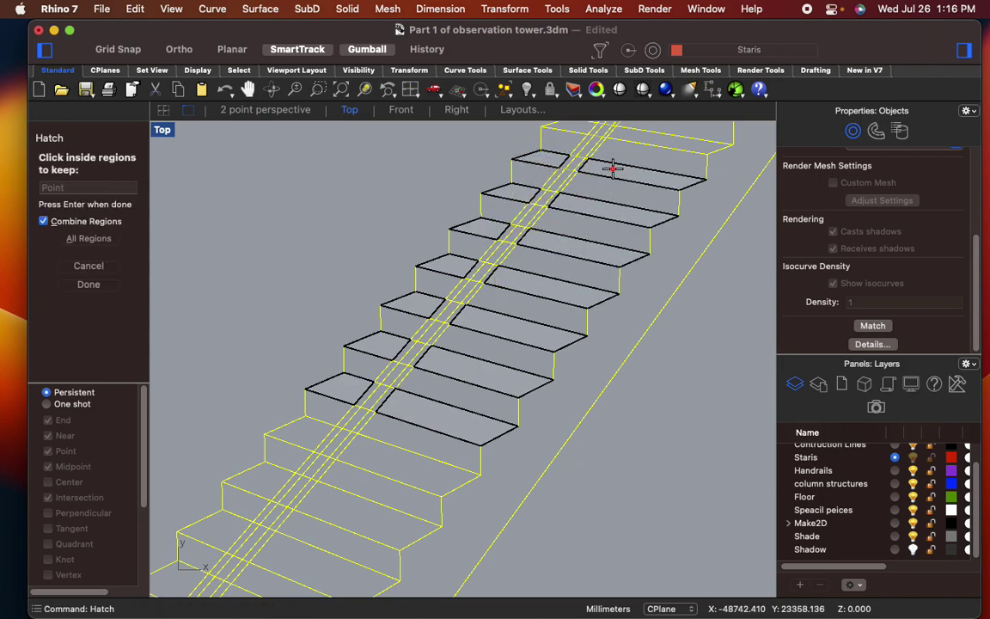
- Add both tread regions of the three steps directly below the treads already picked
{"action": "left_click", "coordinate": [373, 467]}
{"action": "left_click", "coordinate": [312, 427]}
{"action": "right_click_drag", "start_coordinate": [320, 417], "coordinate": [379, 306]}
{"action": "left_click", "coordinate": [321, 359]}
{"action": "left_click", "coordinate": [378, 378]}
{"action": "left_click", "coordinate": [380, 450]}
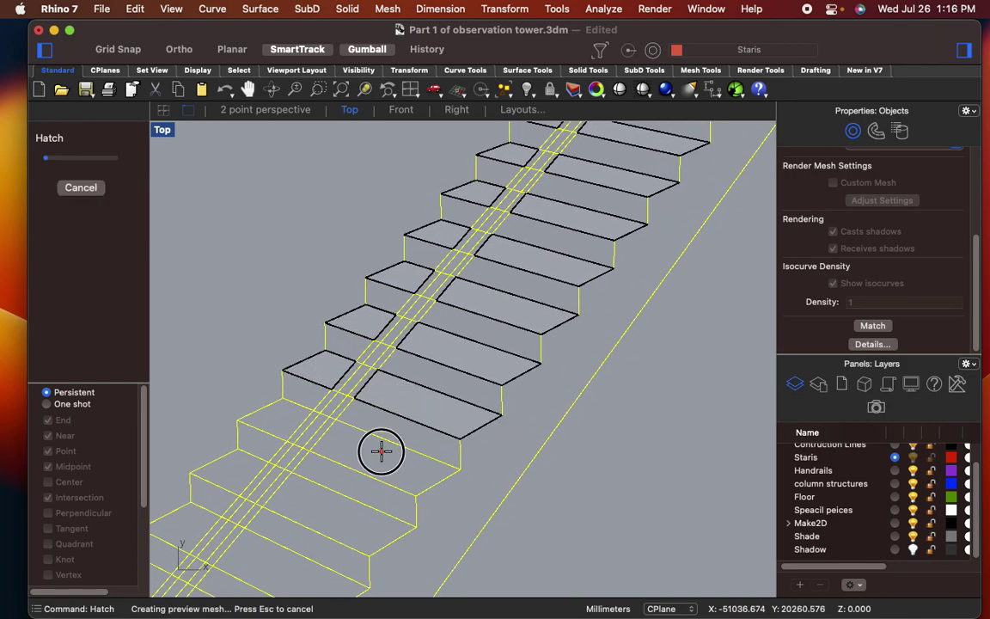
{"action": "left_click", "coordinate": [287, 422]}
- Continue down the staircase, adding the tread regions on both sides of the handrail for three more steps
{"action": "right_click_drag", "start_coordinate": [369, 502], "coordinate": [433, 355]}
{"action": "left_click", "coordinate": [430, 361]}
{"action": "left_click", "coordinate": [331, 311]}
{"action": "left_click", "coordinate": [385, 413]}
{"action": "left_click", "coordinate": [270, 367]}
{"action": "right_click_drag", "start_coordinate": [362, 426], "coordinate": [433, 281]}
{"action": "left_click", "coordinate": [396, 332]}
{"action": "left_click", "coordinate": [304, 281]}
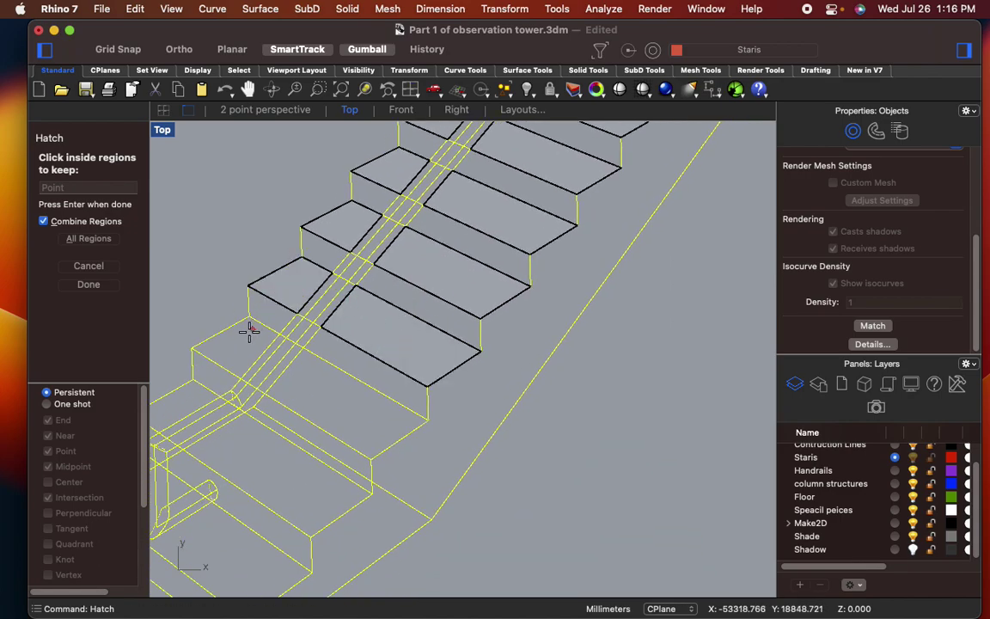
- Add the tread regions of the lowest steps, including the areas around the handrail post on the bottom step
{"action": "left_click", "coordinate": [242, 342]}
{"action": "left_click", "coordinate": [308, 367]}
{"action": "right_click_drag", "start_coordinate": [343, 429], "coordinate": [451, 330]}
{"action": "left_click", "coordinate": [394, 367]}
{"action": "left_click", "coordinate": [290, 301]}
{"action": "left_click", "coordinate": [284, 434]}
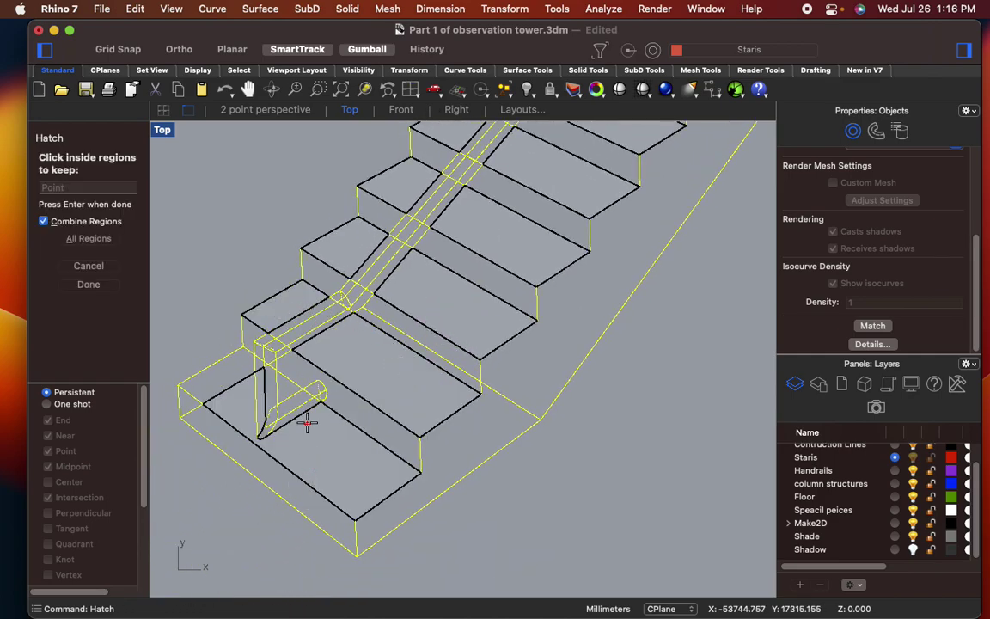
{"action": "left_click", "coordinate": [236, 369]}
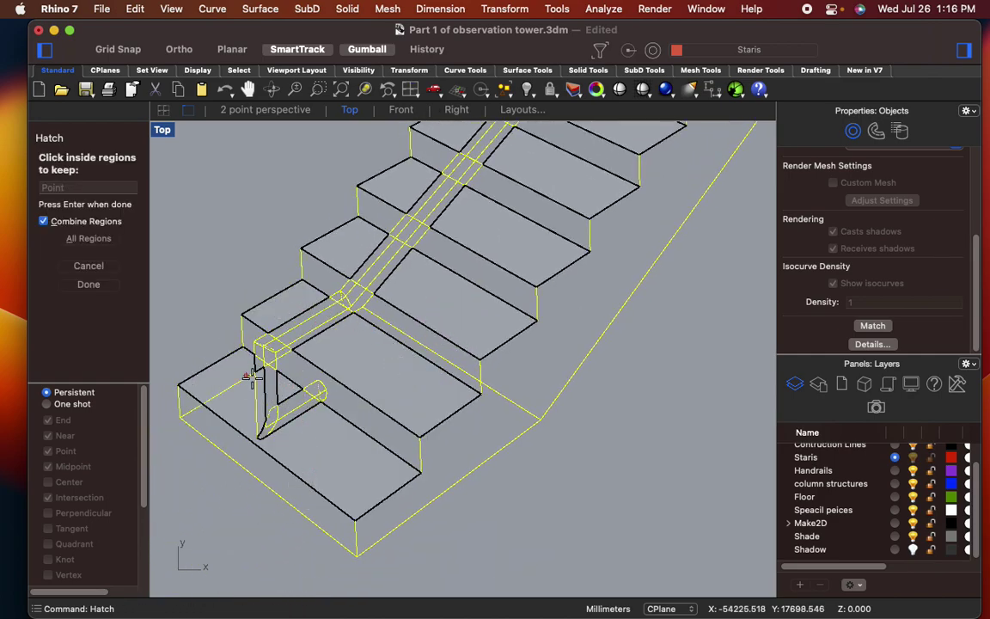
- Apply the Hatch1 pattern at scale 20.01 and rotation 0 with boundaries to the picked treads, and clear the selection
{"action": "key", "text": "Return"}
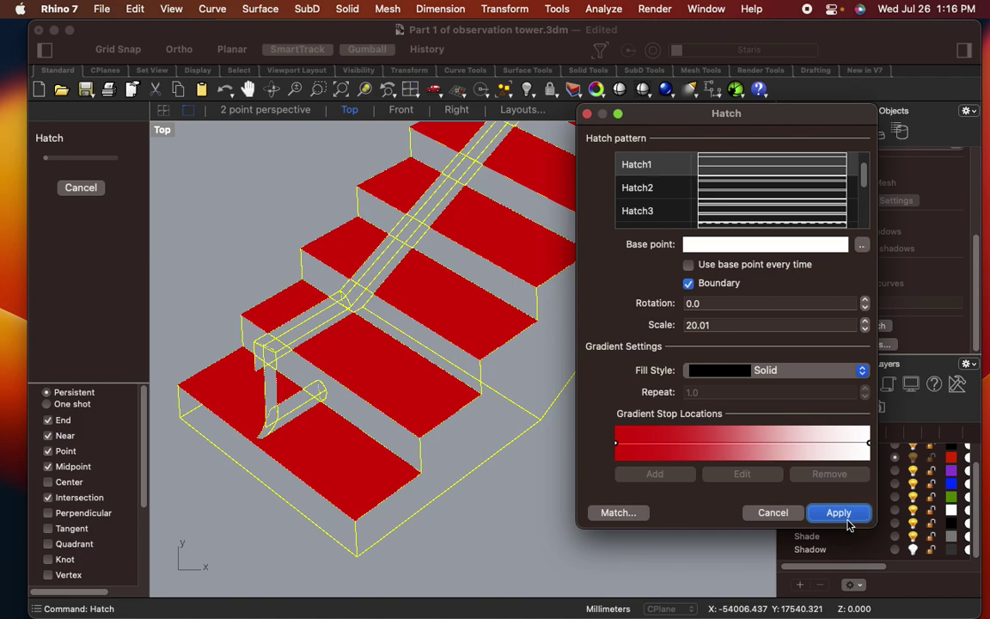
{"action": "left_click", "coordinate": [838, 512]}
{"action": "scroll", "coordinate": [504, 439], "scroll_direction": "down", "scroll_amount": 8}
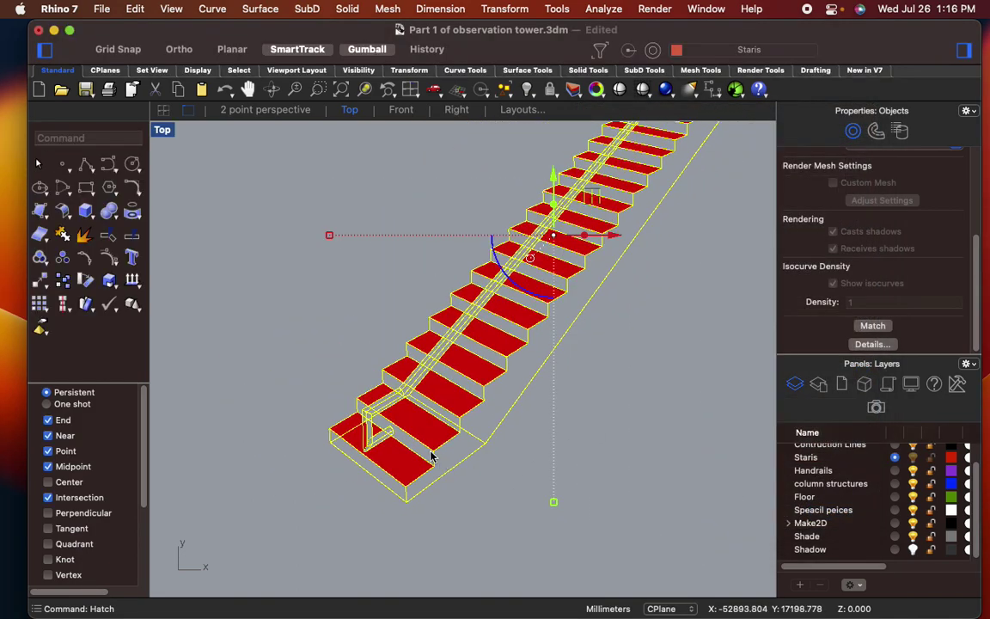
{"action": "left_click", "coordinate": [640, 393]}
{"action": "scroll", "coordinate": [506, 375], "scroll_direction": "up", "scroll_amount": 8}
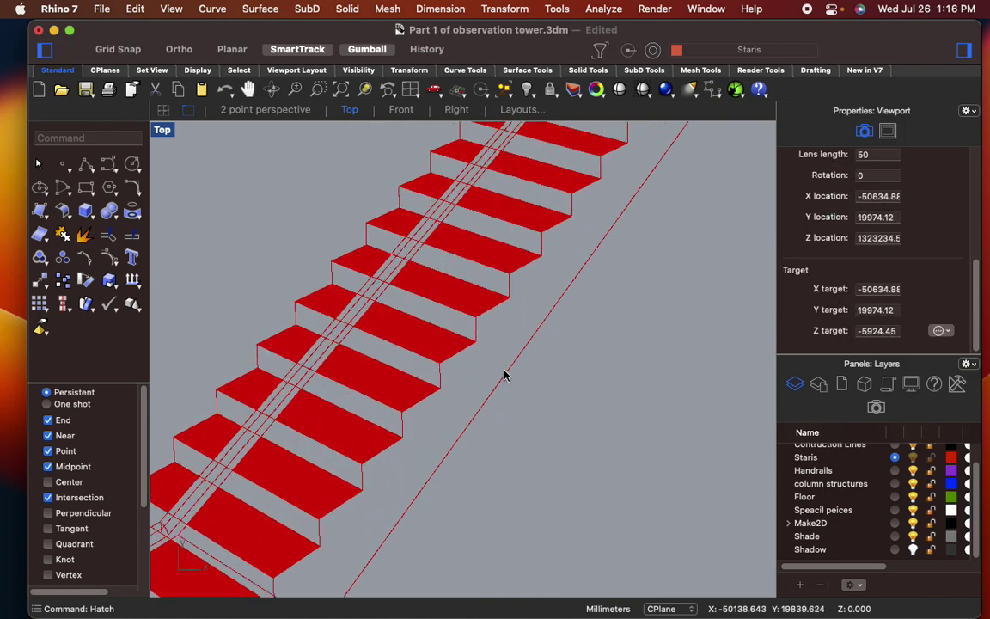
- Turn the Shadow layer back on to show the ground shadow with the hatched staircase
{"action": "scroll", "coordinate": [504, 375], "scroll_direction": "down", "scroll_amount": 8}
{"action": "right_click_drag", "start_coordinate": [574, 411], "coordinate": [560, 430]}
{"action": "left_click", "coordinate": [912, 549]}
{"action": "scroll", "coordinate": [548, 499], "scroll_direction": "up", "scroll_amount": 5}
{"action": "scroll", "coordinate": [518, 500], "scroll_direction": "up", "scroll_amount": 4}
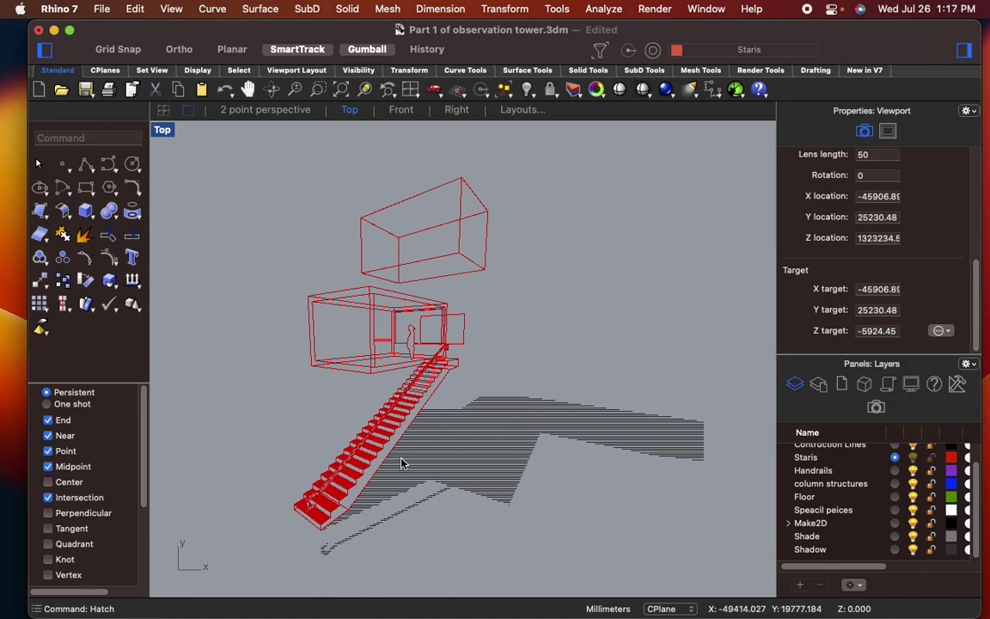
{"action": "scroll", "coordinate": [409, 471], "scroll_direction": "down", "scroll_amount": 3}
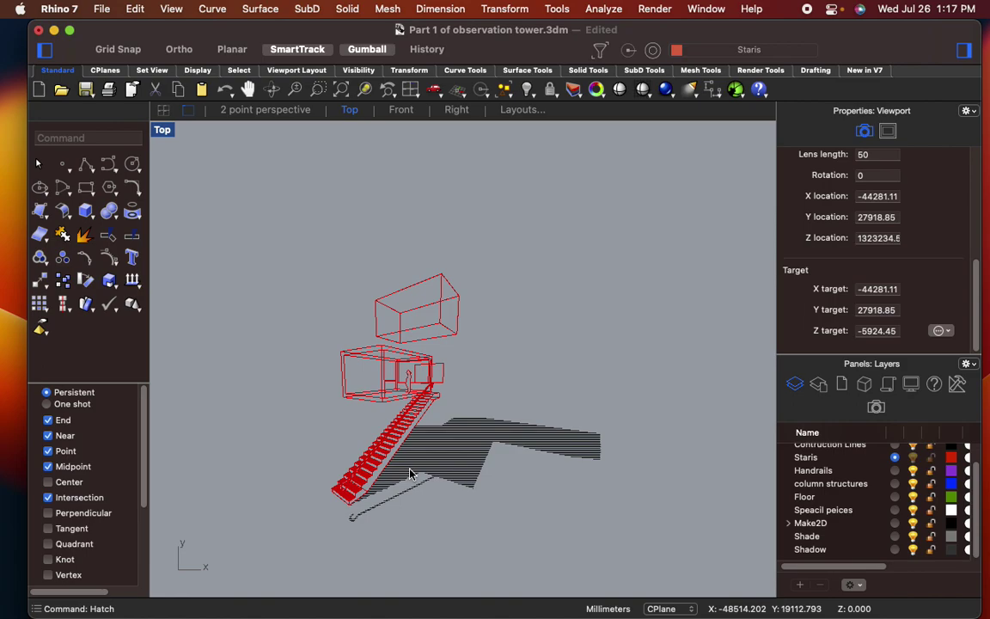
{"action": "right_click_drag", "start_coordinate": [347, 398], "coordinate": [352, 379]}
- Switch to the Brave browser, search for pimpmydrawings and open the PIMPMYDRAWING website
{"action": "mouse_move", "coordinate": [314, 617]}
{"action": "left_click", "coordinate": [285, 593]}
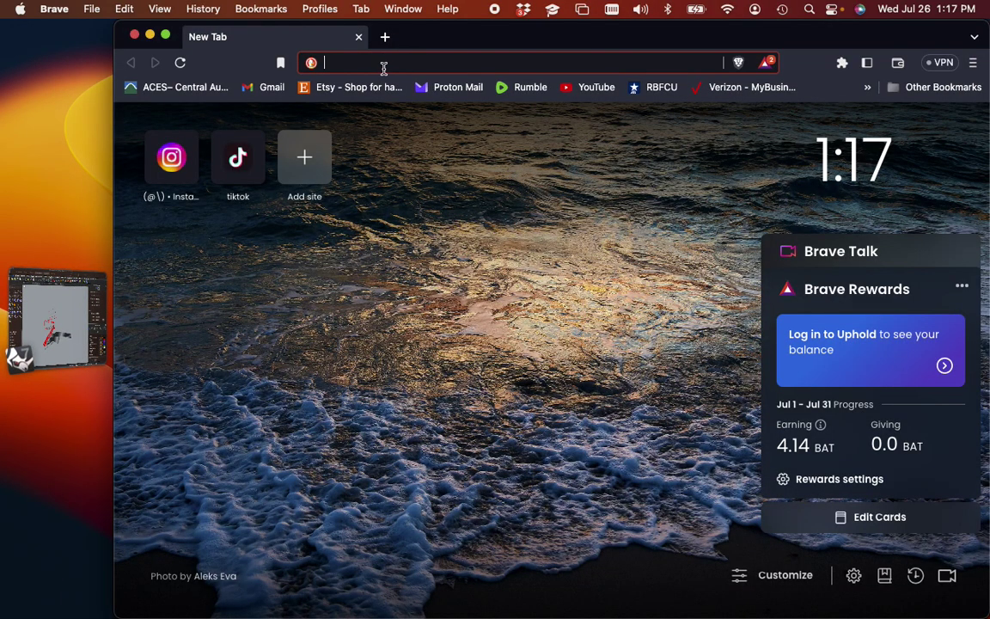
{"action": "type", "text": "pimp"}
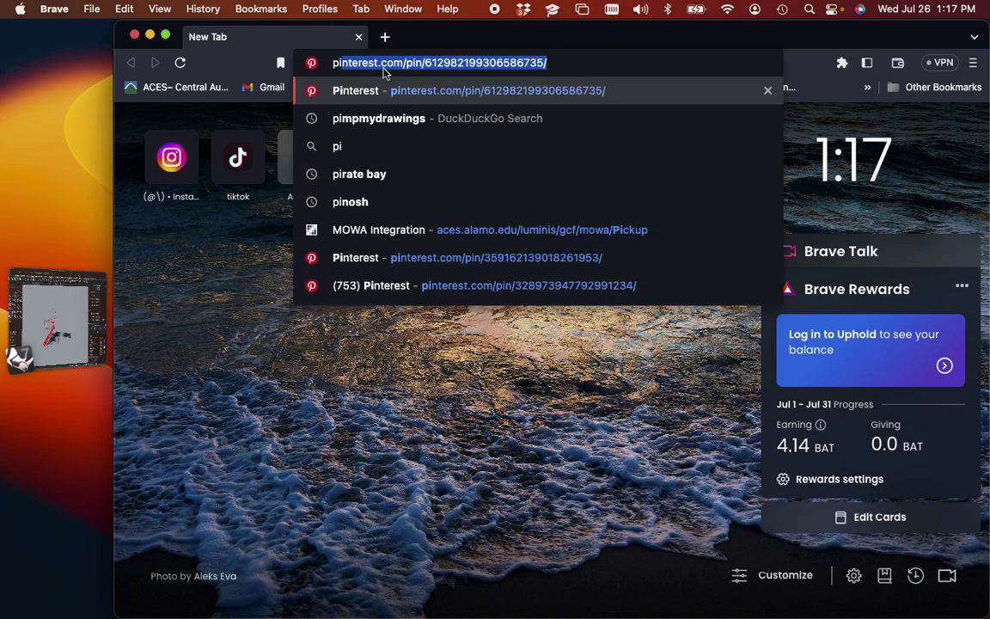
{"action": "type", "text": "my"}
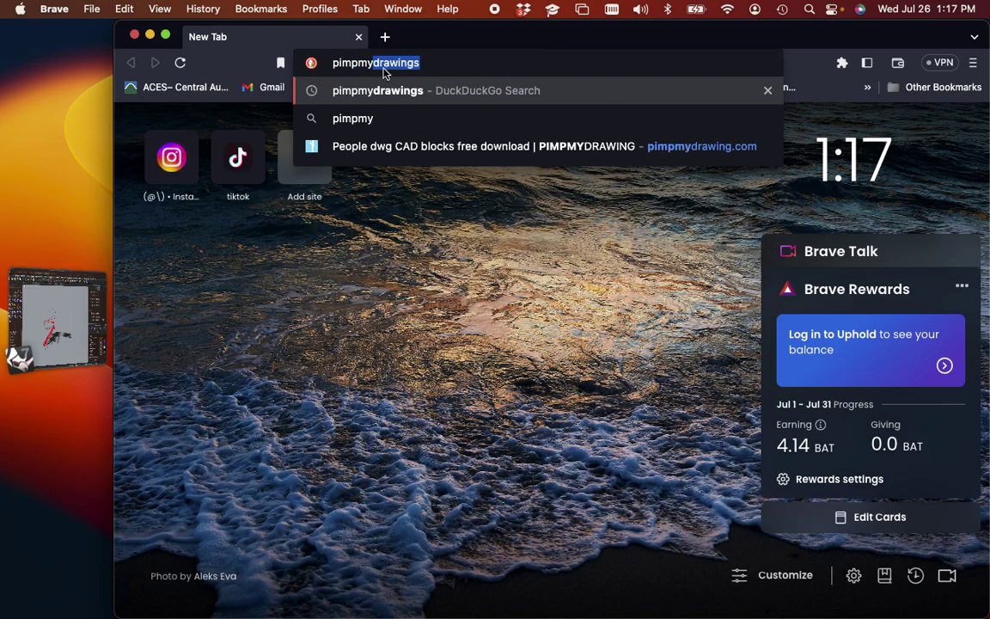
{"action": "type", "text": "drawings"}
{"action": "key", "text": "Return"}
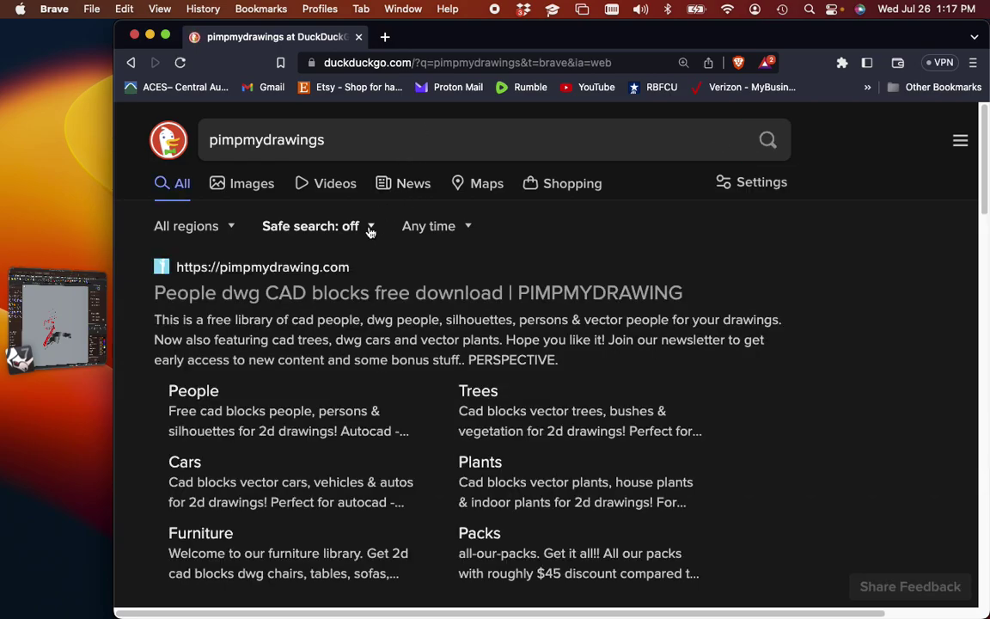
{"action": "left_click", "coordinate": [367, 293]}
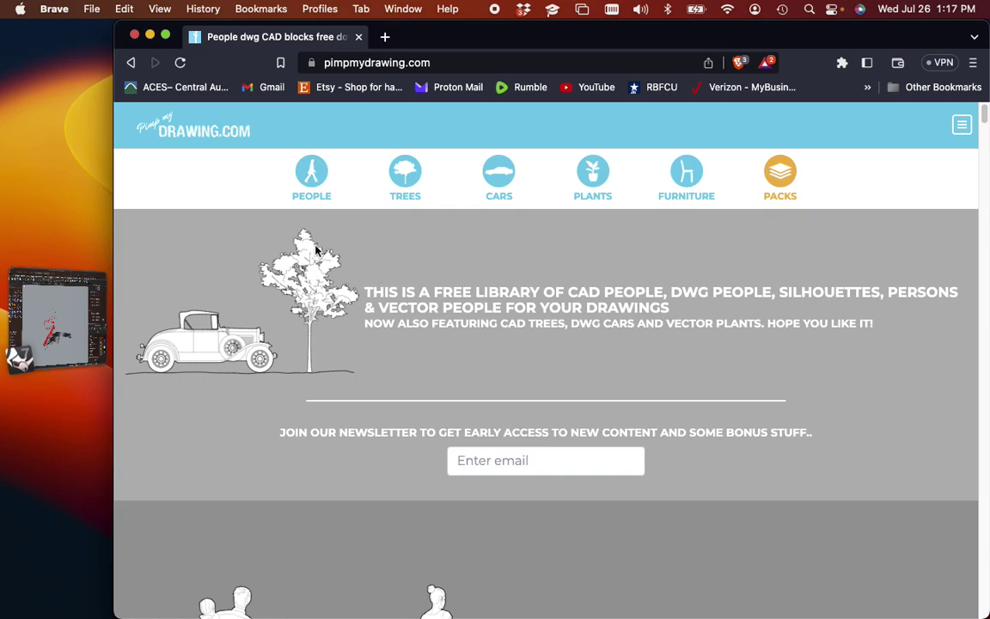
- Open the site's People library and look through the CAD figures for one that suits the drawing
{"action": "left_click", "coordinate": [314, 186]}
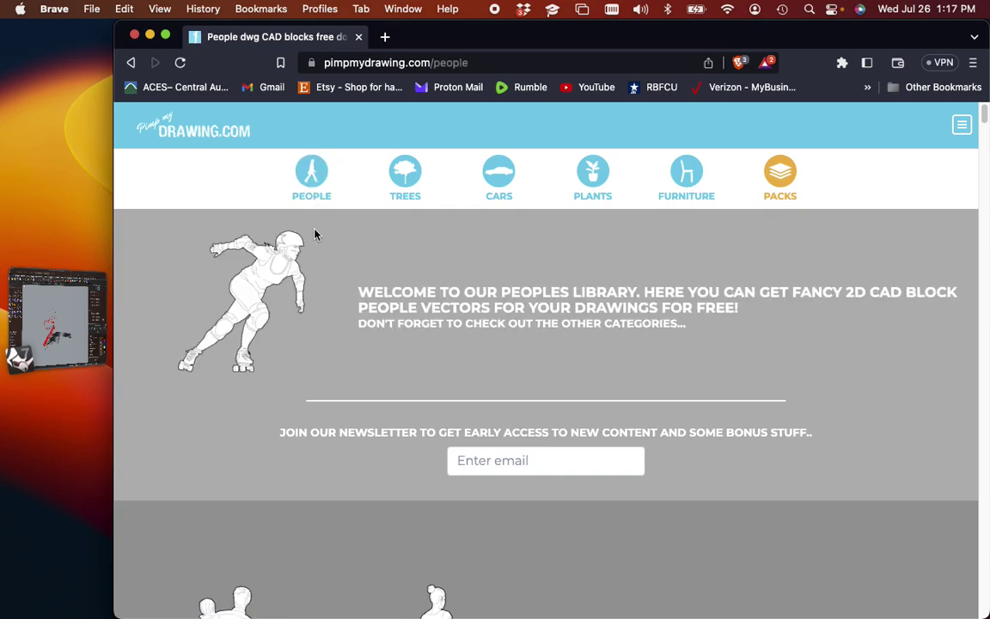
{"action": "scroll", "coordinate": [314, 232], "scroll_direction": "down", "scroll_amount": 5}
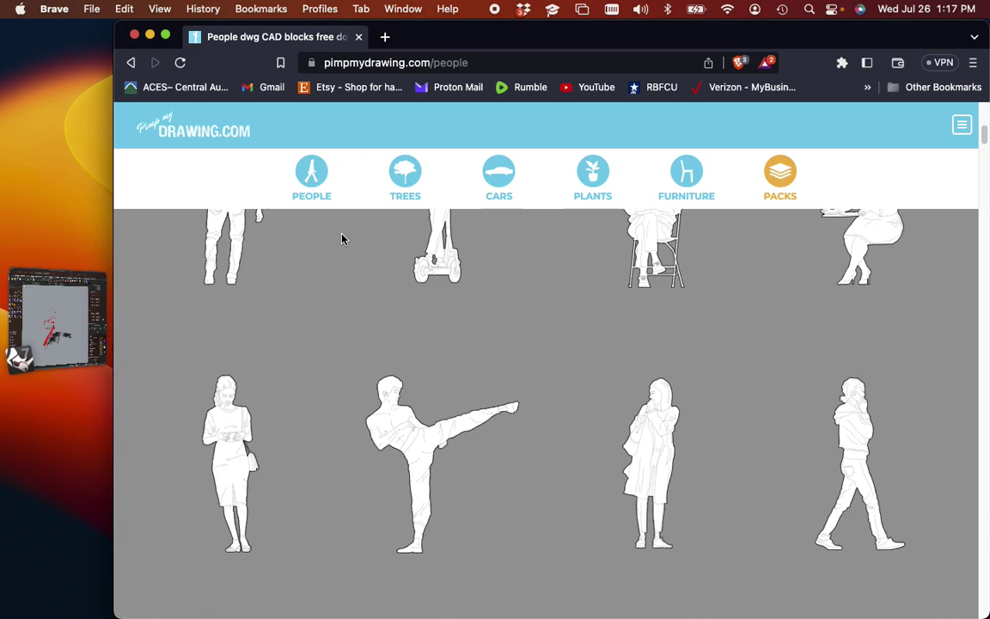
{"action": "scroll", "coordinate": [348, 309], "scroll_direction": "down", "scroll_amount": 1}
{"action": "mouse_move", "coordinate": [385, 388]}
{"action": "scroll", "coordinate": [398, 389], "scroll_direction": "down", "scroll_amount": 2}
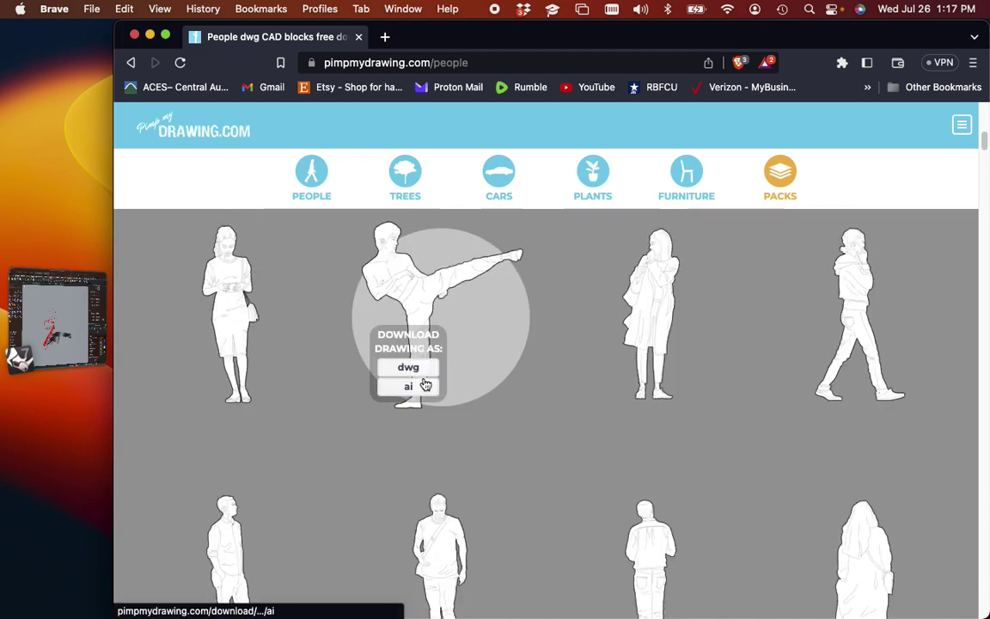
{"action": "mouse_move", "coordinate": [875, 289]}
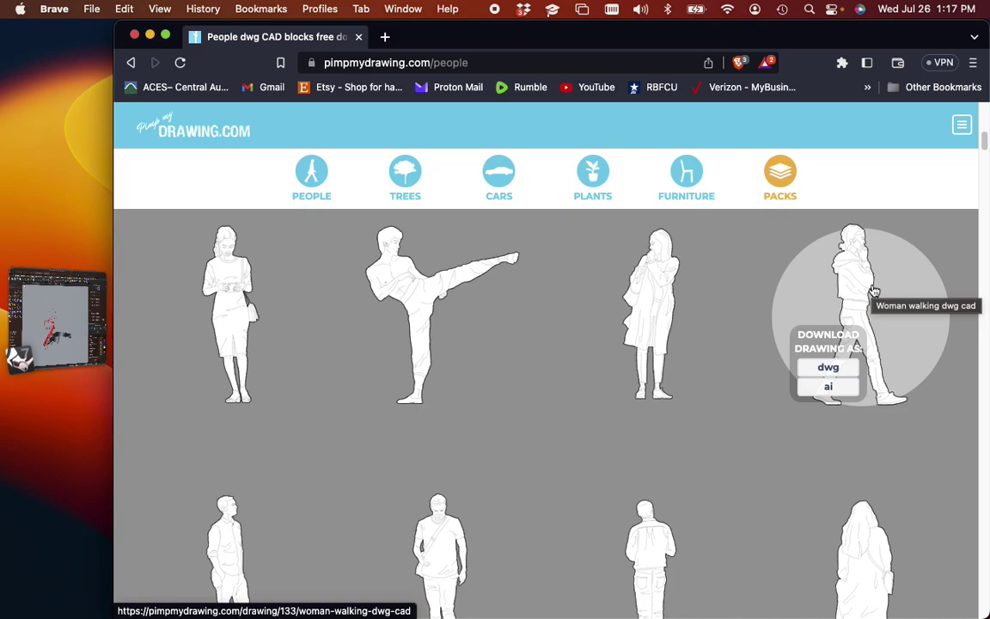
{"action": "scroll", "coordinate": [874, 290], "scroll_direction": "down", "scroll_amount": 10}
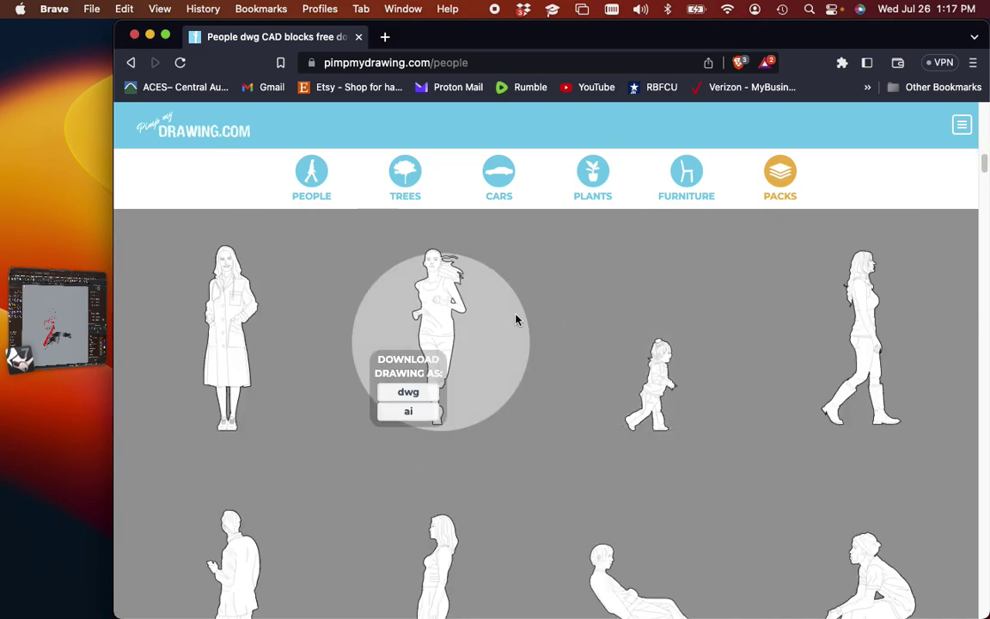
{"action": "scroll", "coordinate": [318, 353], "scroll_direction": "down", "scroll_amount": 5}
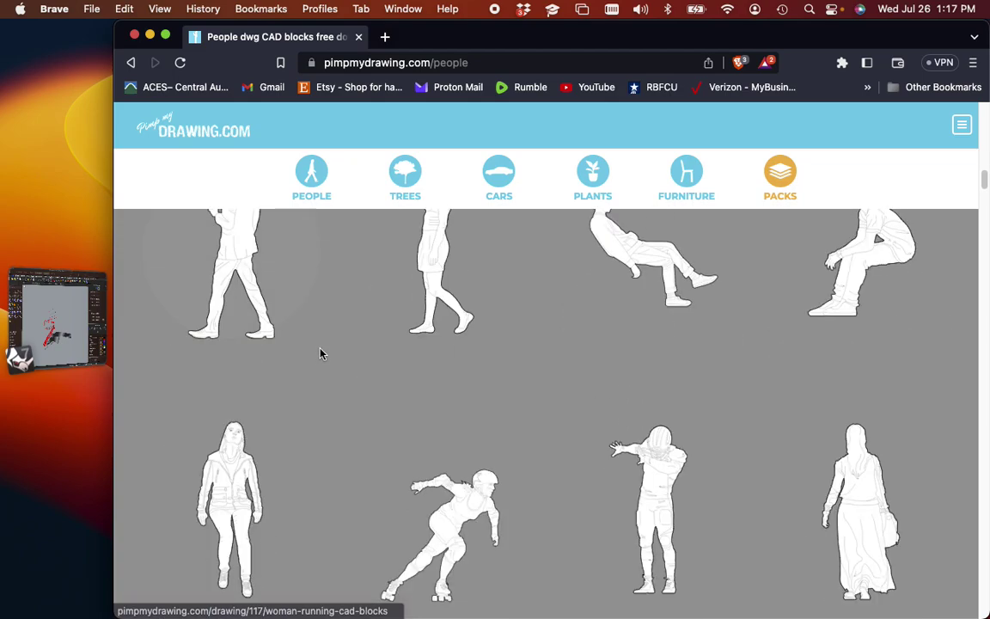
{"action": "scroll", "coordinate": [275, 309], "scroll_direction": "up", "scroll_amount": 3}
{"action": "scroll", "coordinate": [269, 311], "scroll_direction": "down", "scroll_amount": 1}
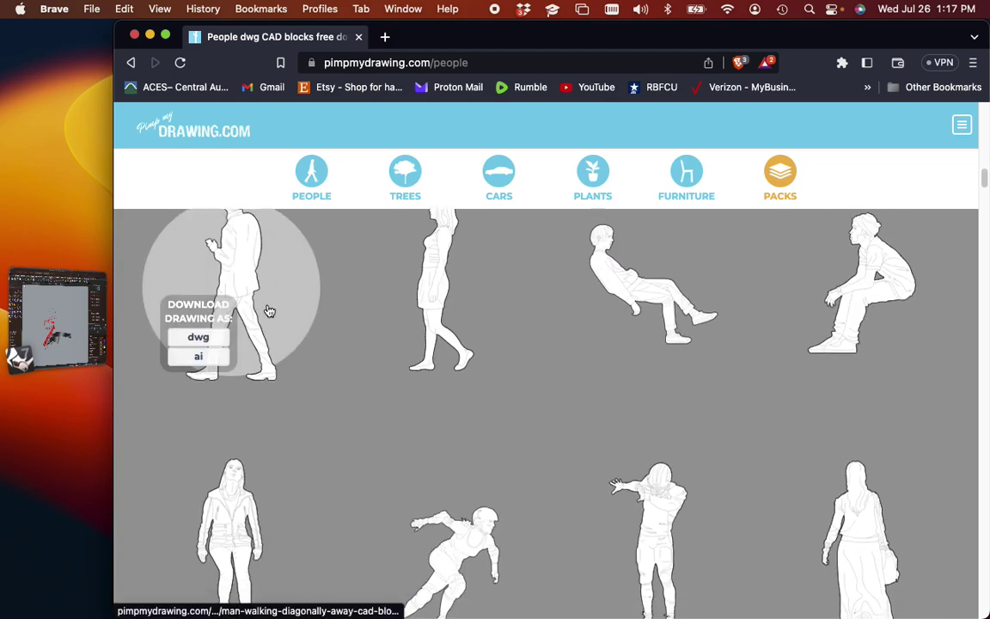
- Download the man walking diagonally away figure as a DWG file to the Desktop
{"action": "scroll", "coordinate": [269, 311], "scroll_direction": "down", "scroll_amount": 1}
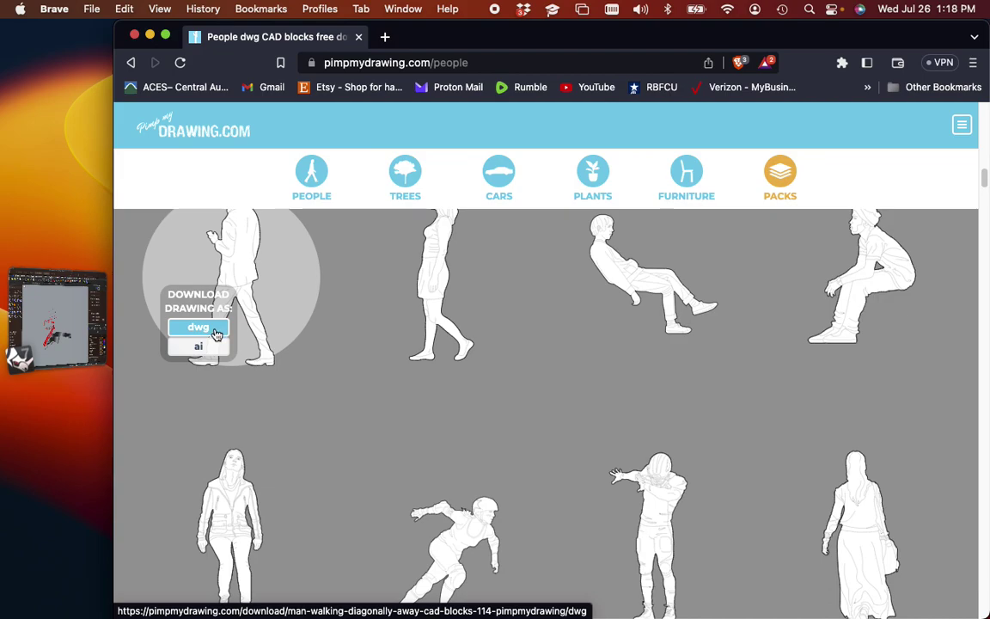
{"action": "left_click", "coordinate": [216, 334]}
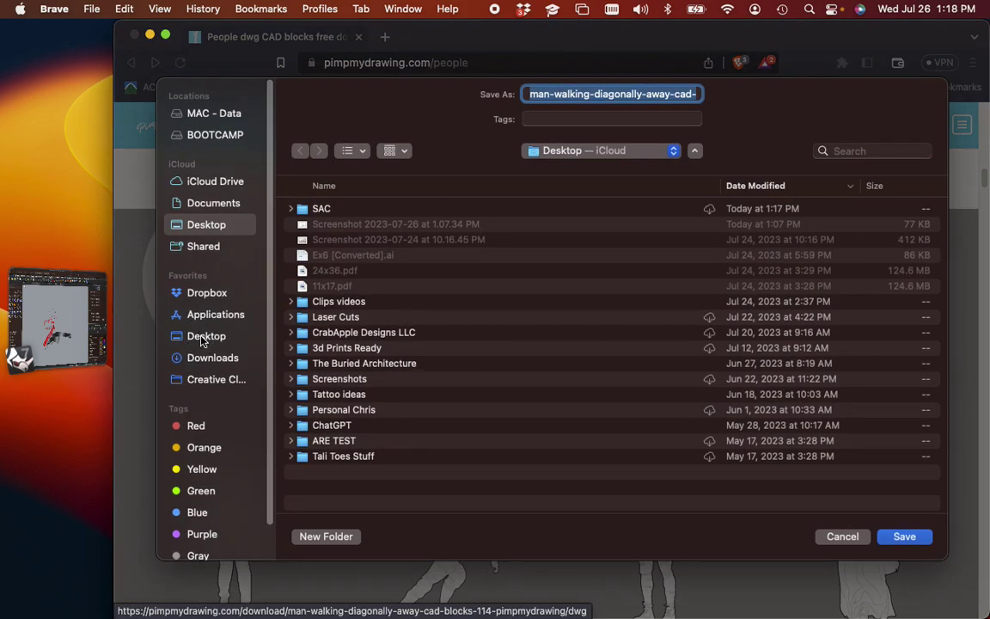
{"action": "left_click", "coordinate": [205, 336]}
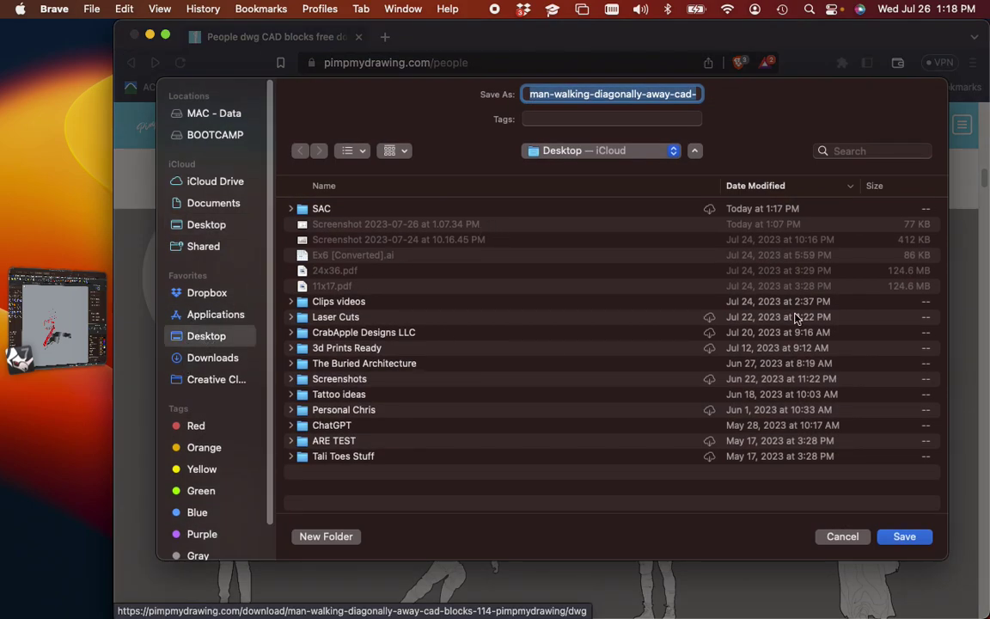
{"action": "left_click", "coordinate": [904, 536]}
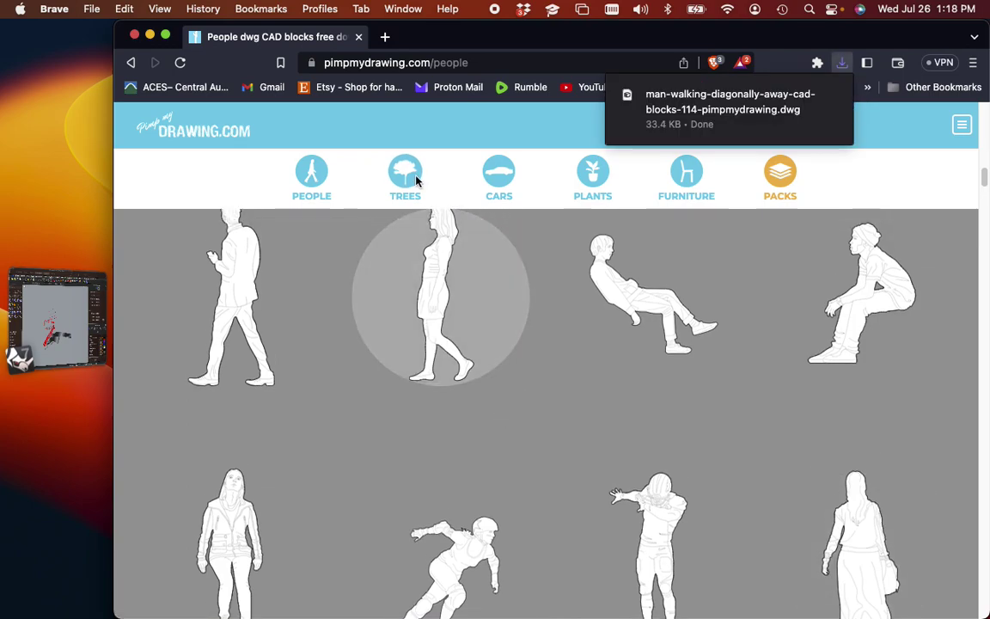
- Open the Trees library and download the proud and tall tree as a DWG file to the Desktop
{"action": "left_click", "coordinate": [412, 182]}
{"action": "scroll", "coordinate": [429, 258], "scroll_direction": "down", "scroll_amount": 5}
{"action": "scroll", "coordinate": [445, 285], "scroll_direction": "down", "scroll_amount": 6}
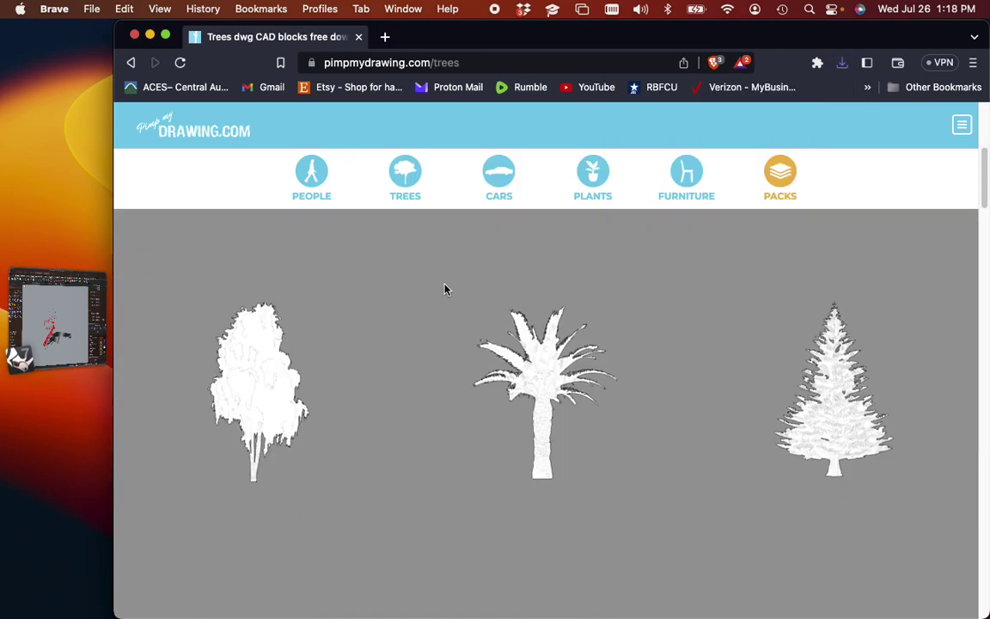
{"action": "scroll", "coordinate": [433, 296], "scroll_direction": "up", "scroll_amount": 2}
{"action": "mouse_move", "coordinate": [491, 303]}
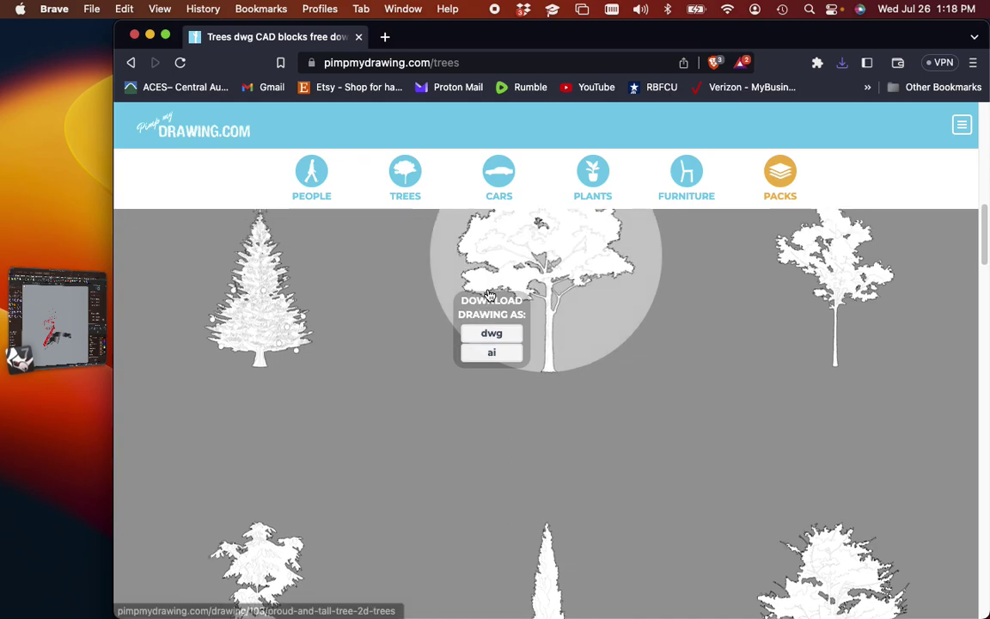
{"action": "left_click", "coordinate": [517, 355]}
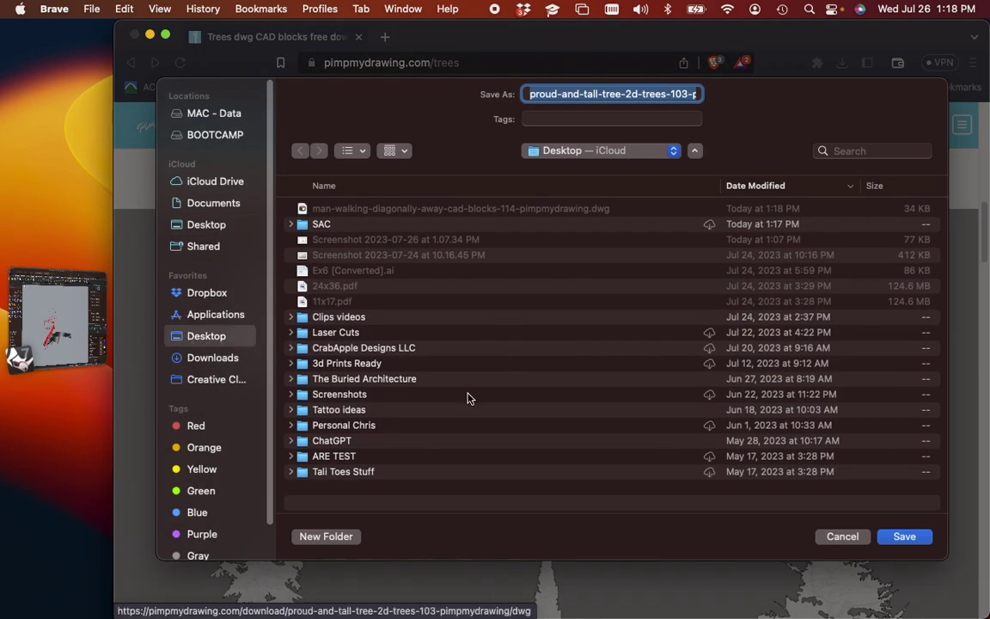
{"action": "left_click", "coordinate": [898, 536]}
- Look through the remaining free trees and the paid tree packs for another suitable tree
{"action": "scroll", "coordinate": [591, 426], "scroll_direction": "down", "scroll_amount": 10}
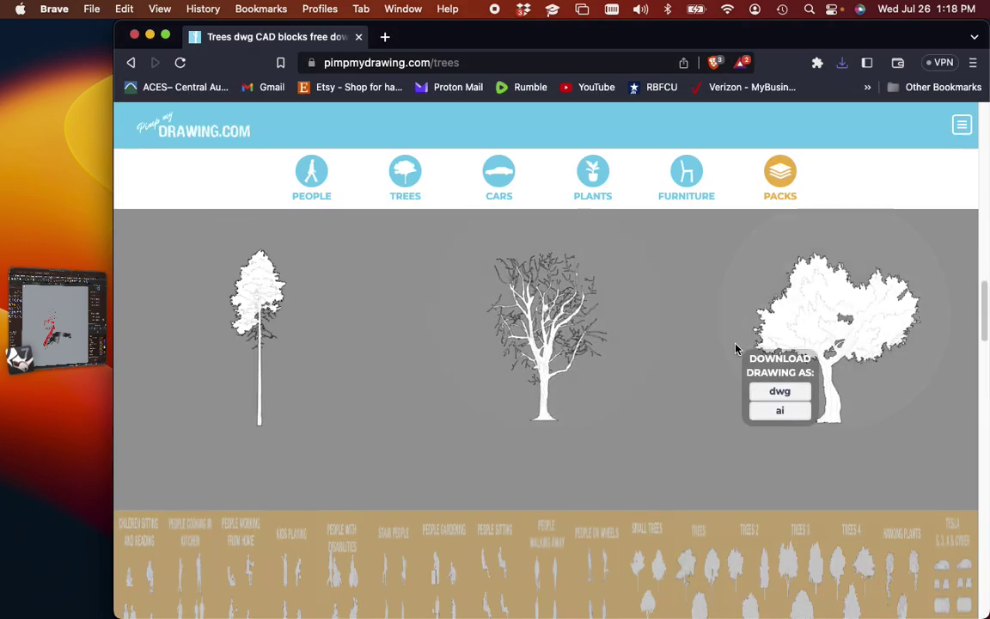
{"action": "scroll", "coordinate": [720, 348], "scroll_direction": "down", "scroll_amount": 5}
{"action": "scroll", "coordinate": [664, 294], "scroll_direction": "up", "scroll_amount": 3}
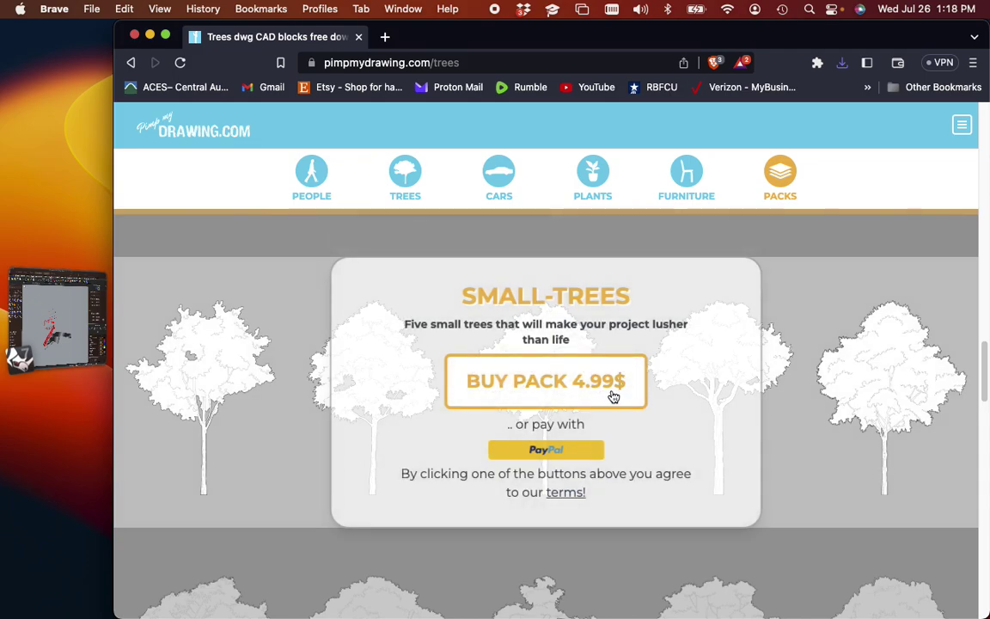
{"action": "scroll", "coordinate": [605, 429], "scroll_direction": "down", "scroll_amount": 3}
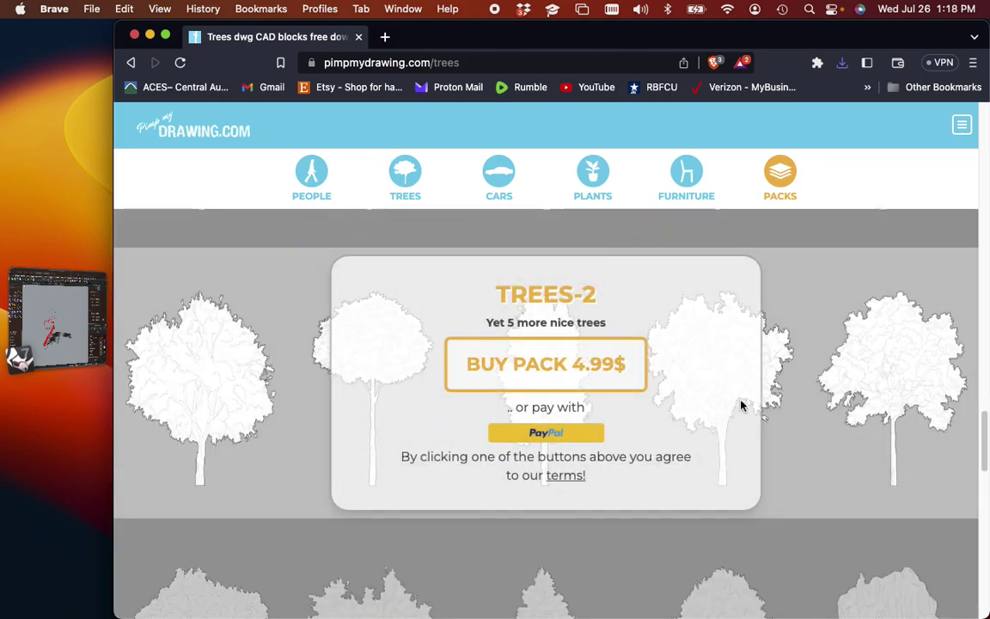
{"action": "scroll", "coordinate": [727, 400], "scroll_direction": "up", "scroll_amount": 5}
{"action": "scroll", "coordinate": [727, 399], "scroll_direction": "up", "scroll_amount": 6}
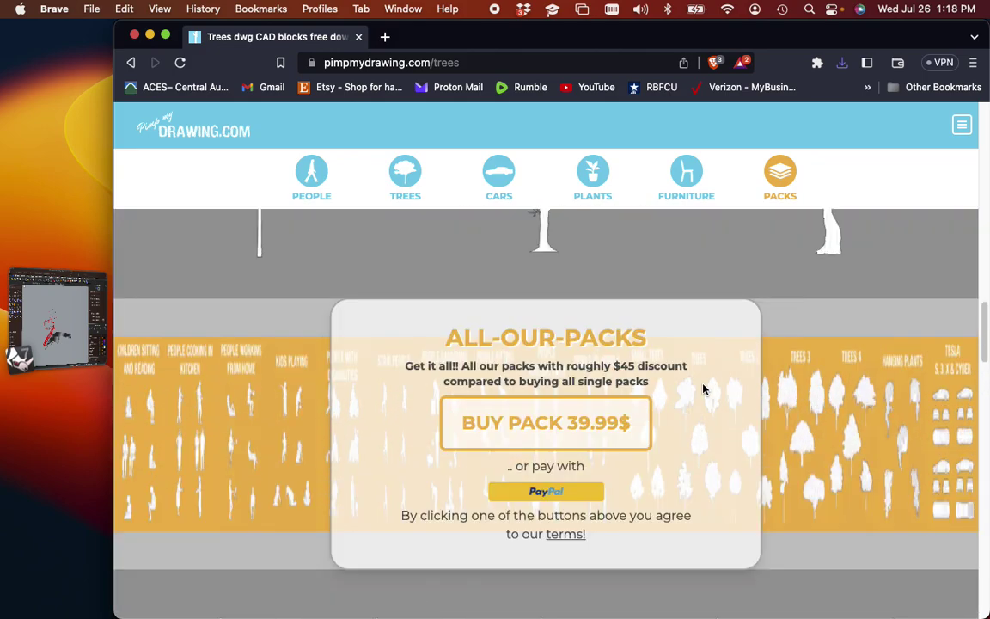
{"action": "scroll", "coordinate": [813, 503], "scroll_direction": "up", "scroll_amount": 2}
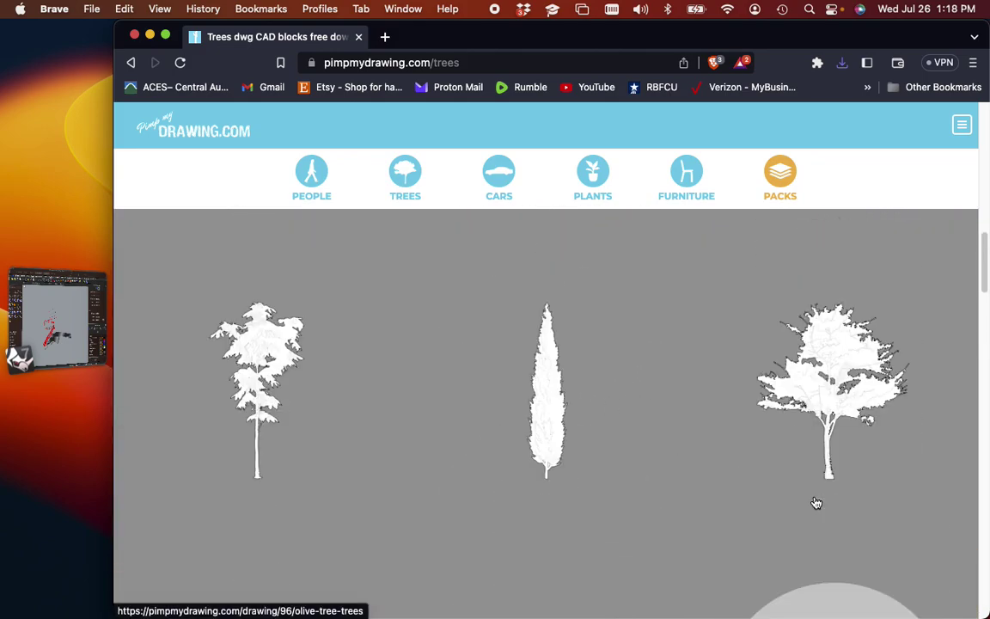
- Download the apricot tree CAD block as a DWG file to the Desktop
{"action": "scroll", "coordinate": [813, 503], "scroll_direction": "up", "scroll_amount": 1}
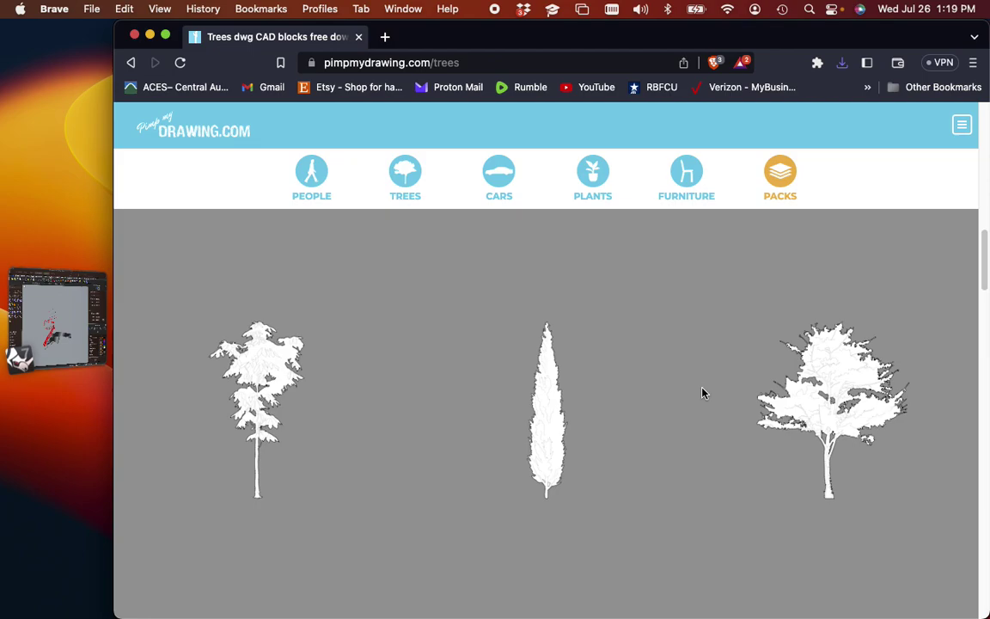
{"action": "left_click", "coordinate": [795, 464]}
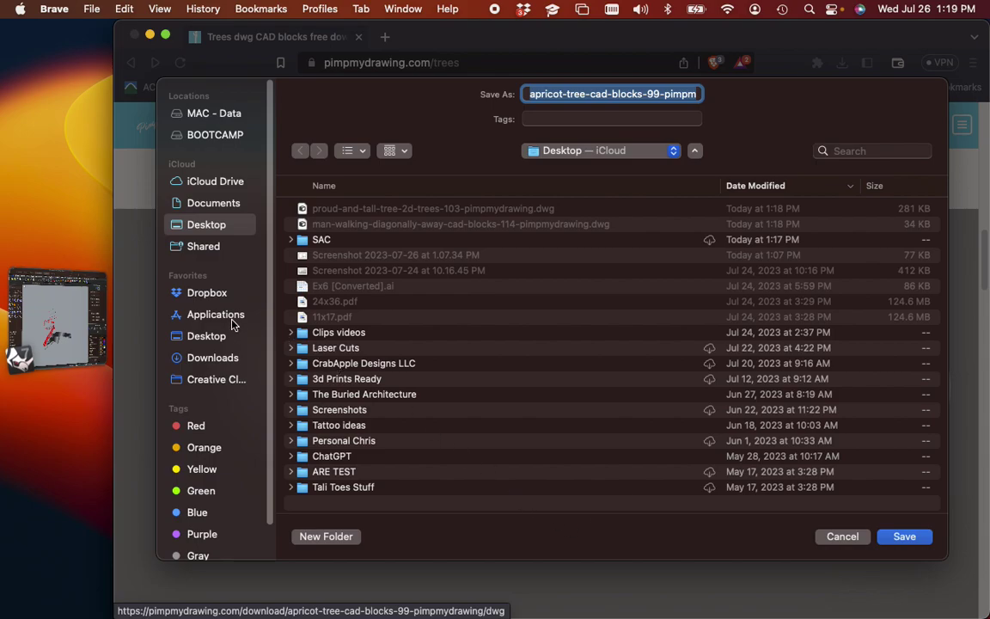
{"action": "left_click", "coordinate": [207, 335]}
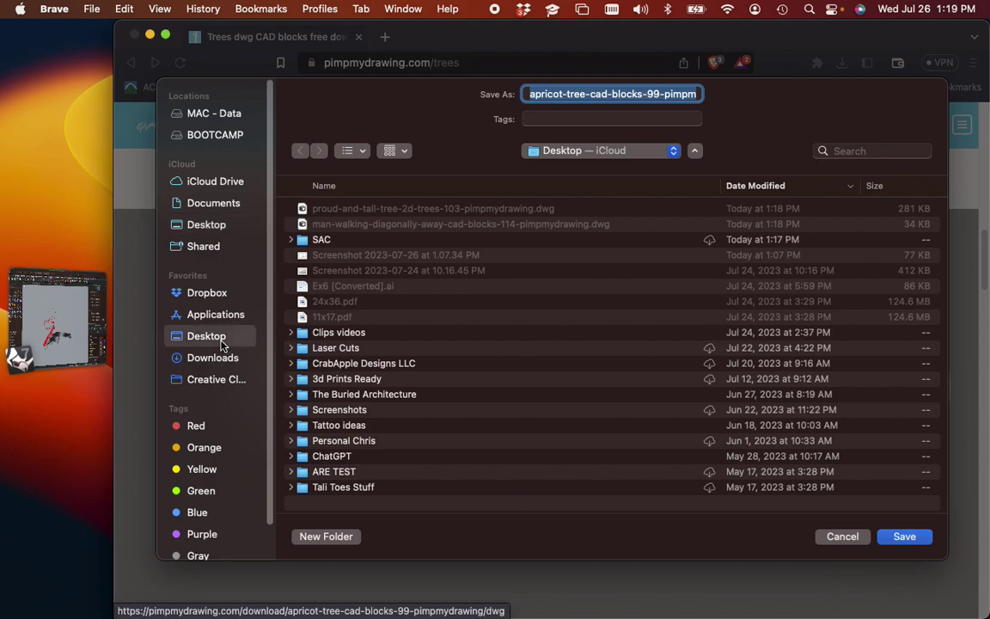
{"action": "left_click", "coordinate": [904, 537]}
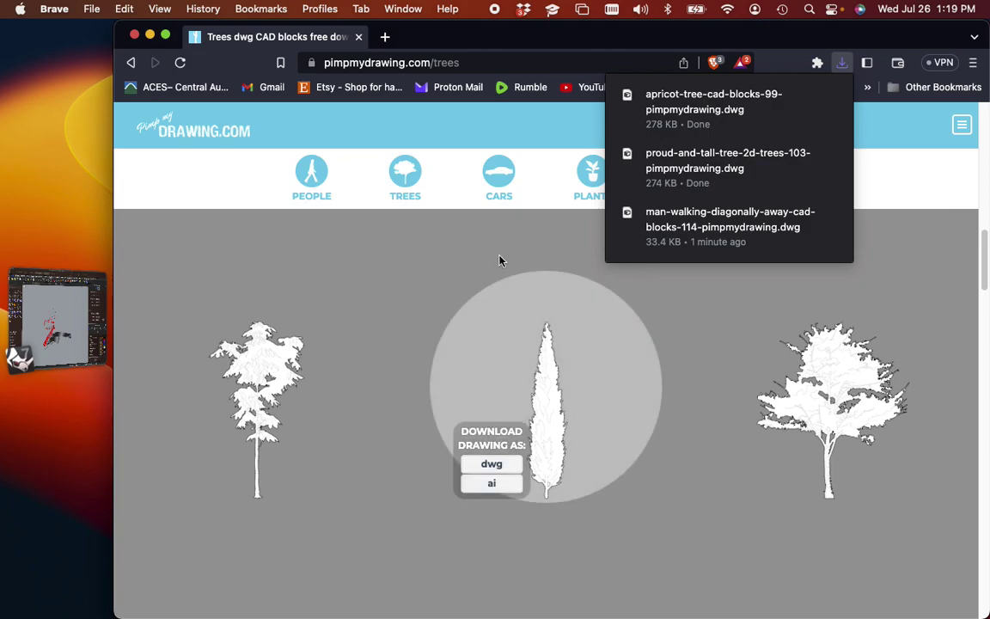
- Minimise the browser and switch to Rhino's Top view of the tower's perspective line drawing
{"action": "left_click", "coordinate": [150, 35]}
{"action": "left_click", "coordinate": [70, 240]}
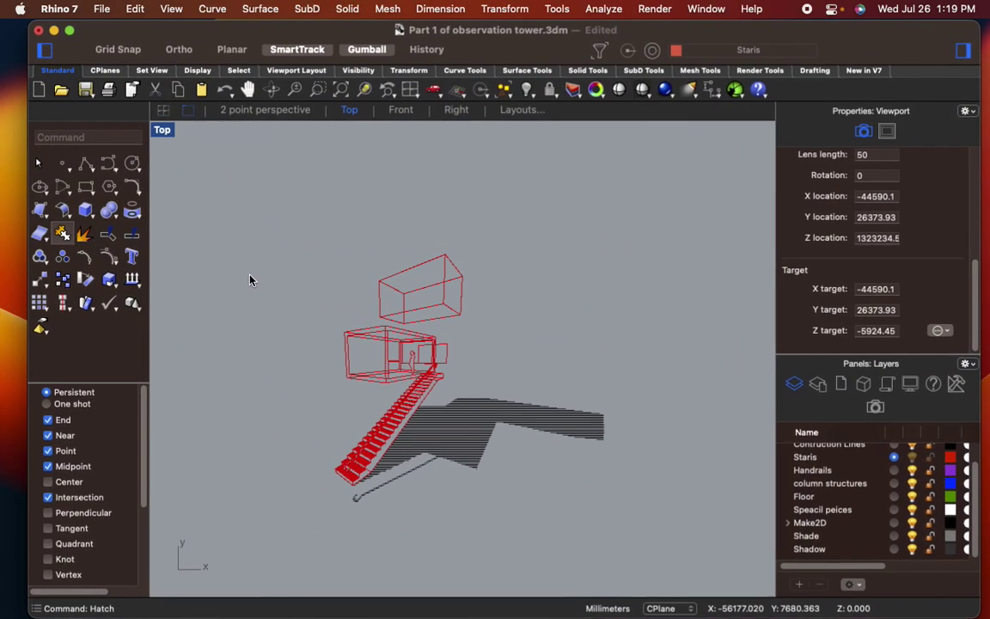
{"action": "scroll", "coordinate": [436, 204], "scroll_direction": "down", "scroll_amount": 8}
{"action": "right_click_drag", "start_coordinate": [463, 211], "coordinate": [481, 280]}
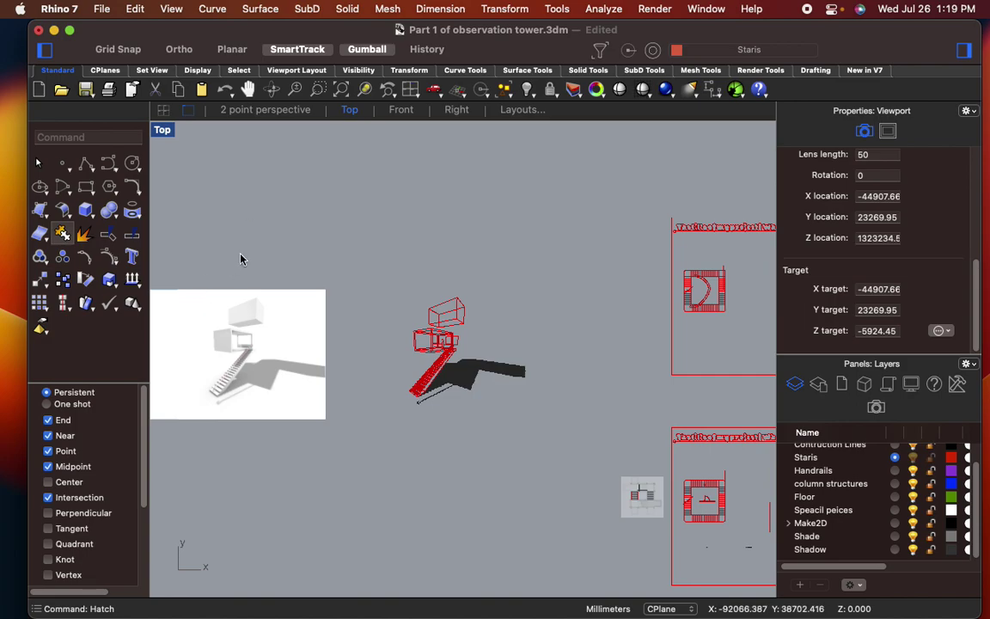
{"action": "left_click_drag", "start_coordinate": [350, 37], "coordinate": [307, 26]}
{"action": "left_click", "coordinate": [395, 104]}
{"action": "left_click", "coordinate": [68, 377]}
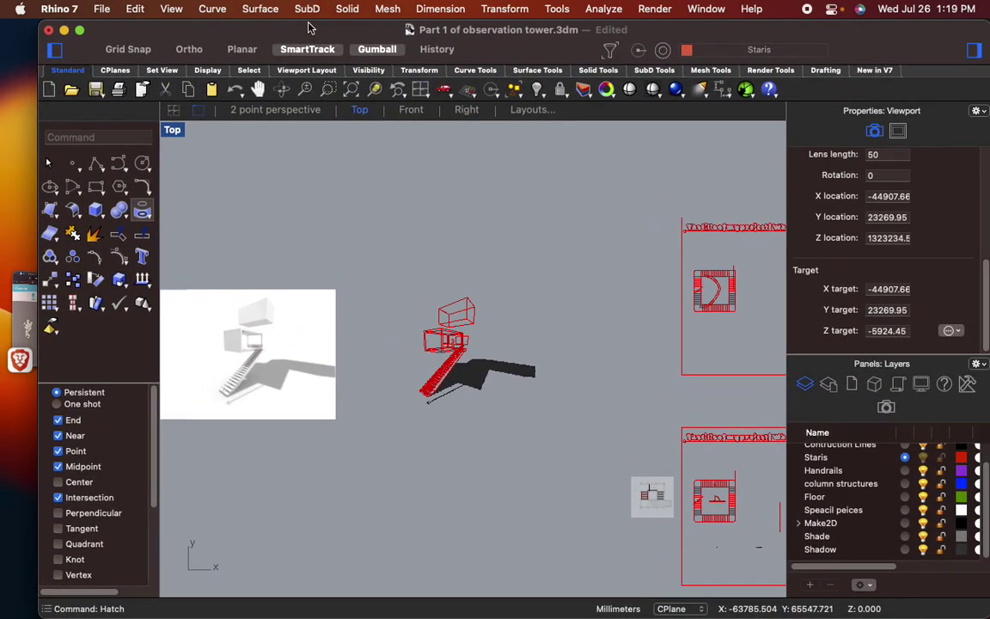
- Import apricot-tree-cad-blocks-99-pimpmydrawing.dwg from the Desktop with model units Millimeters and layout units Feet
{"action": "left_click", "coordinate": [102, 9]}
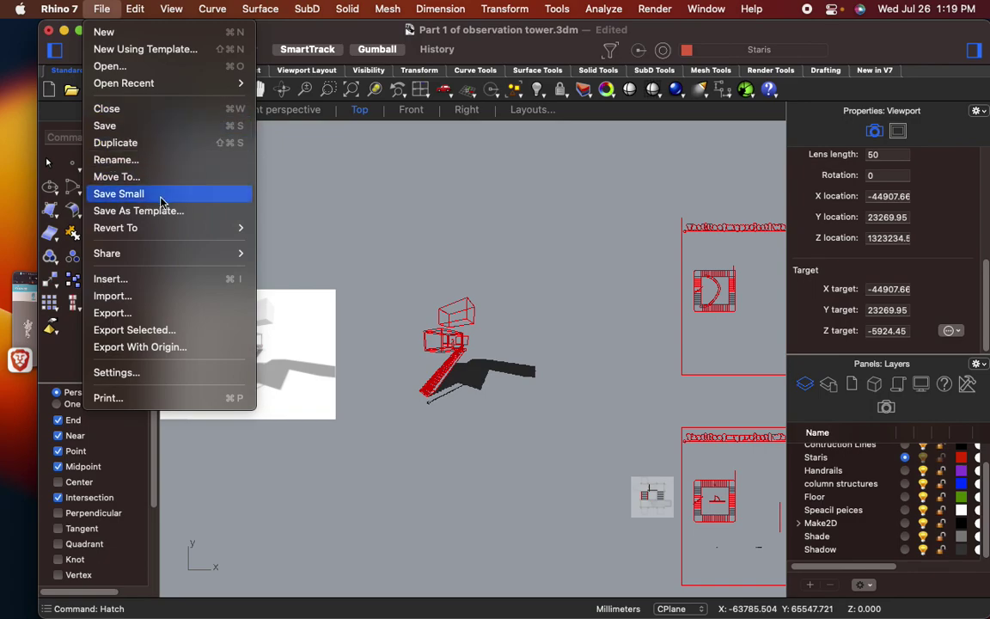
{"action": "left_click", "coordinate": [143, 295]}
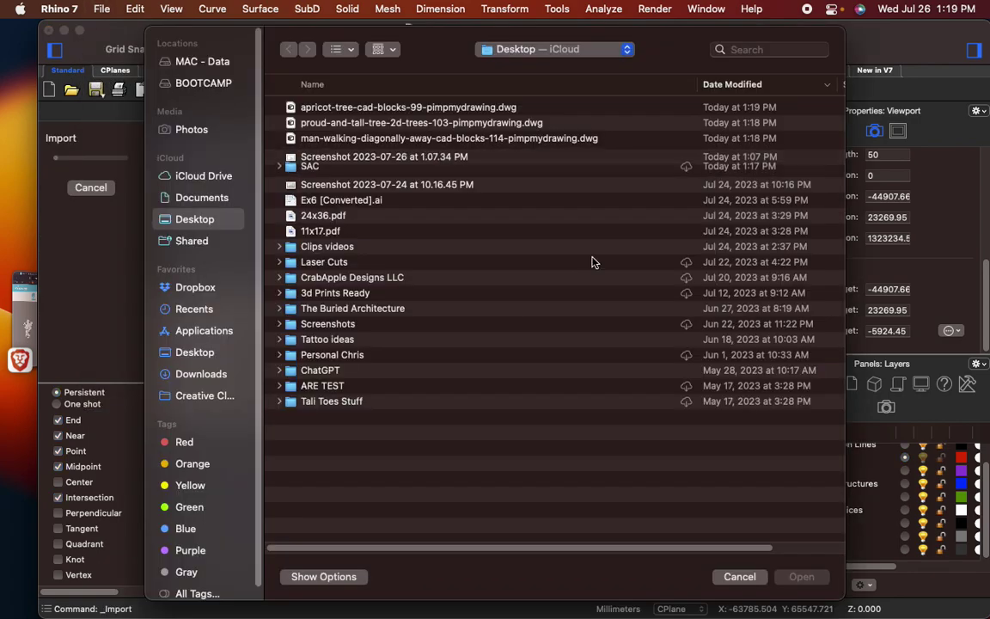
{"action": "left_click", "coordinate": [349, 109]}
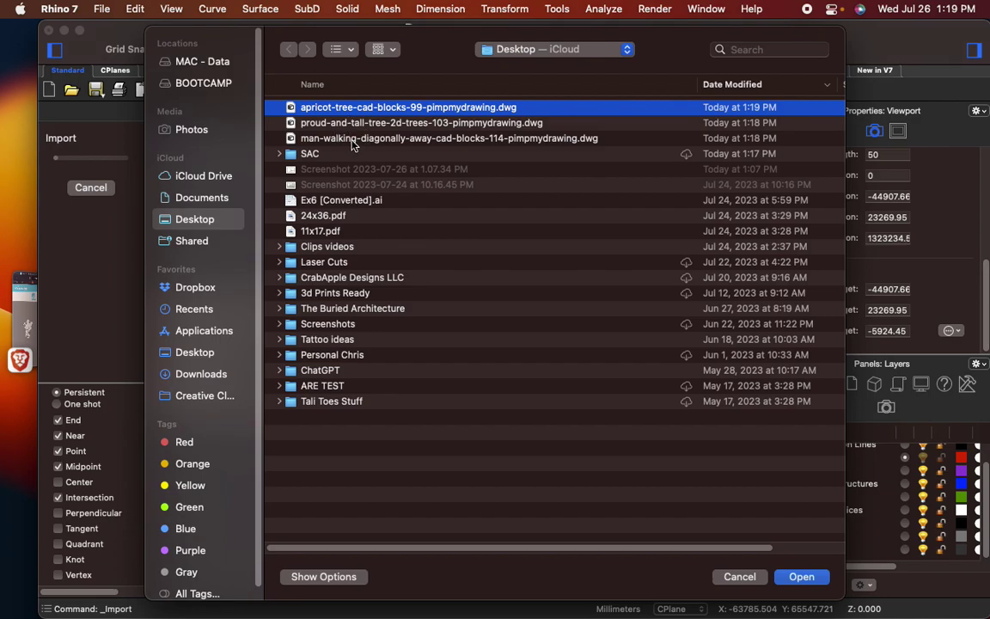
{"action": "left_click", "coordinate": [349, 140]}
{"action": "left_click", "coordinate": [349, 125]}
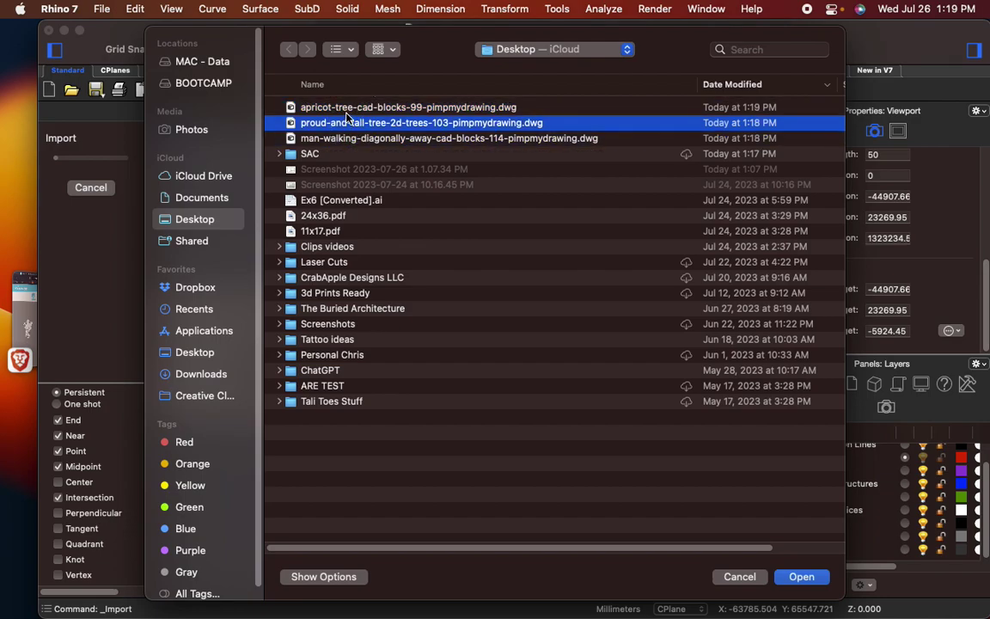
{"action": "left_click", "coordinate": [348, 109]}
{"action": "left_click", "coordinate": [801, 576]}
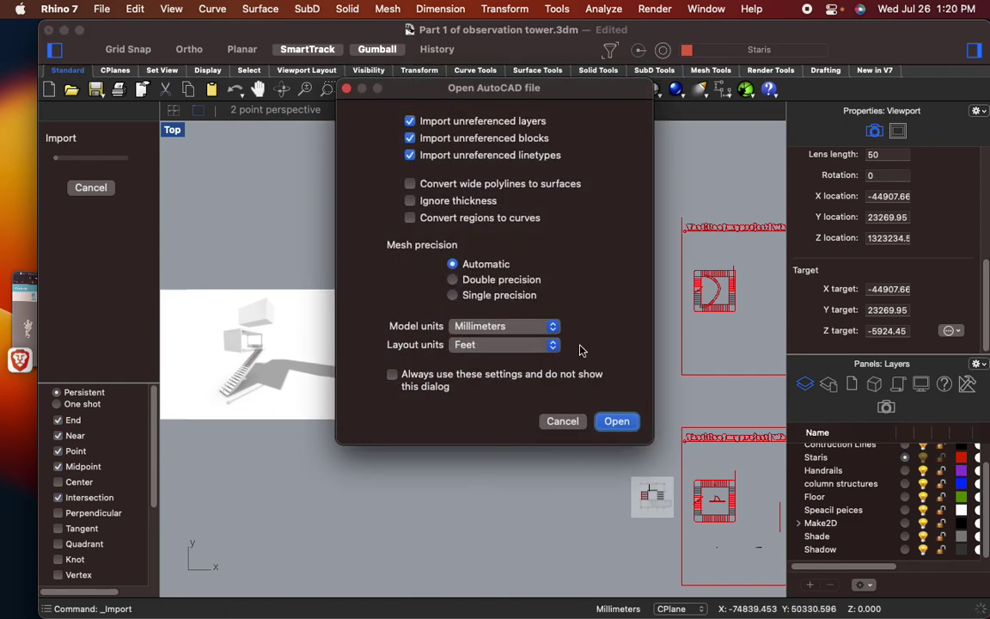
{"action": "left_click", "coordinate": [616, 421]}
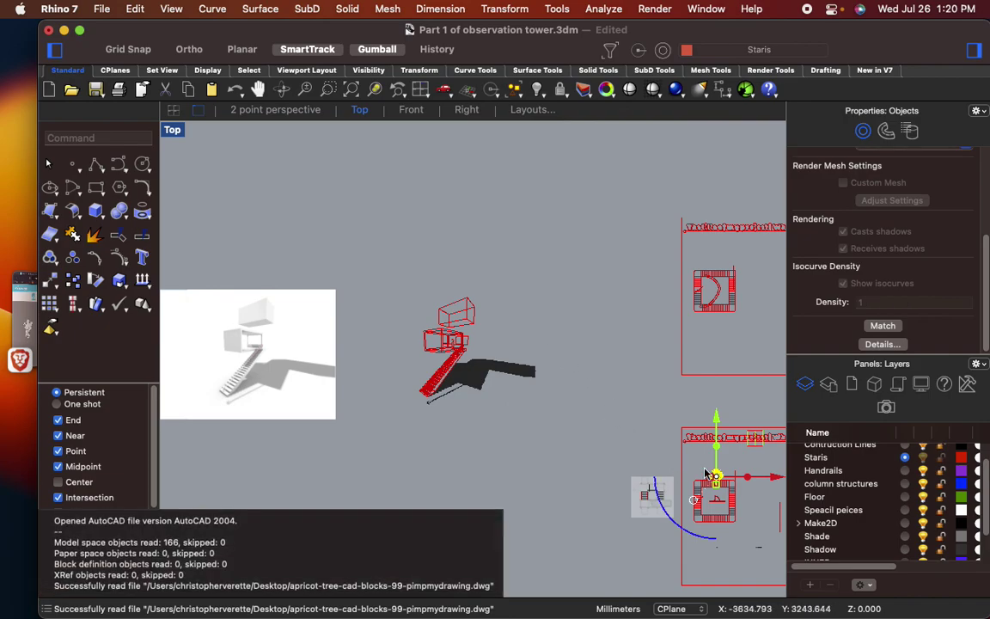
- Move the imported apricot tree into the open space between the rendered image and the tower's staircase
{"action": "scroll", "coordinate": [712, 475], "scroll_direction": "up", "scroll_amount": 5}
{"action": "left_click_drag", "start_coordinate": [744, 484], "coordinate": [442, 276]}
{"action": "scroll", "coordinate": [641, 449], "scroll_direction": "down", "scroll_amount": 10}
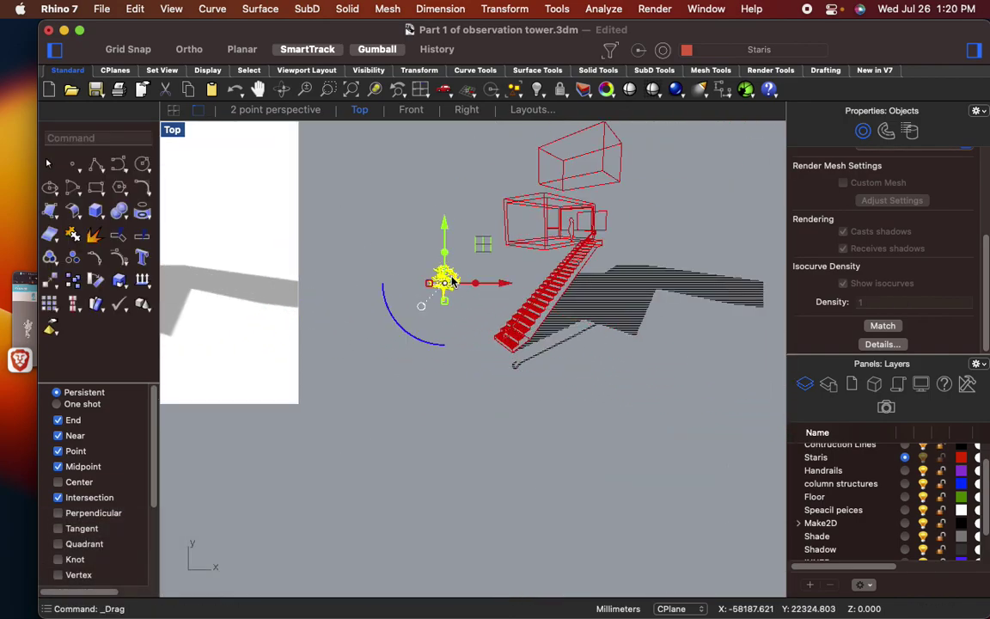
{"action": "left_click", "coordinate": [484, 404]}
{"action": "scroll", "coordinate": [468, 306], "scroll_direction": "up", "scroll_amount": 3}
{"action": "right_click_drag", "start_coordinate": [468, 306], "coordinate": [444, 385]}
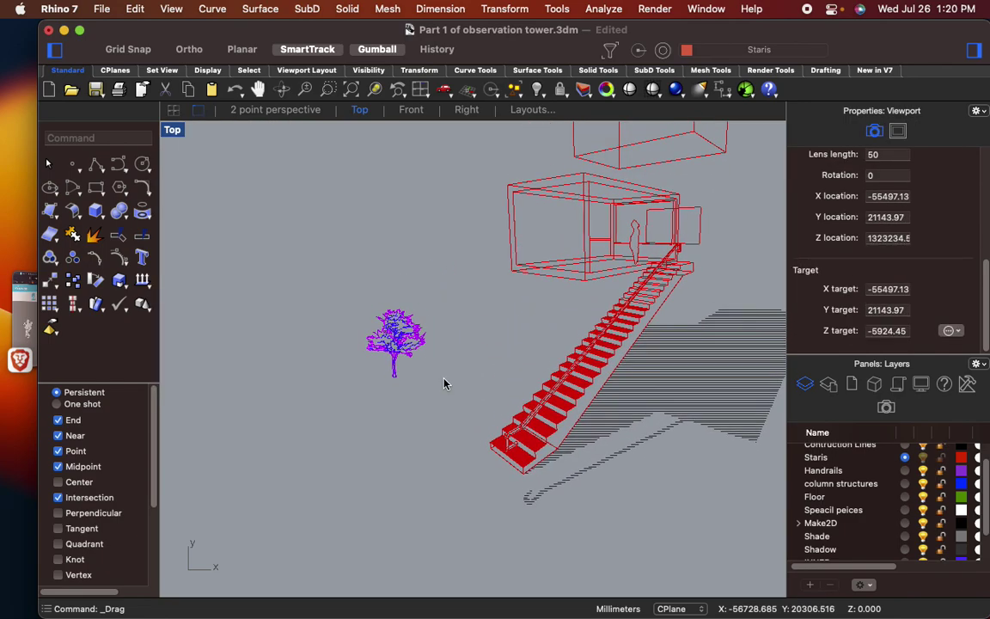
- Enlarge the apricot tree to roughly the staircase's height and move it in front of the ground shadow
{"action": "scroll", "coordinate": [421, 353], "scroll_direction": "down", "scroll_amount": 4}
{"action": "left_click_drag", "start_coordinate": [337, 279], "coordinate": [373, 459]}
{"action": "scroll", "coordinate": [419, 361], "scroll_direction": "up", "scroll_amount": 6}
{"action": "scroll", "coordinate": [408, 398], "scroll_direction": "down", "scroll_amount": 4}
{"action": "left_click_drag", "start_coordinate": [366, 322], "coordinate": [568, 340]}
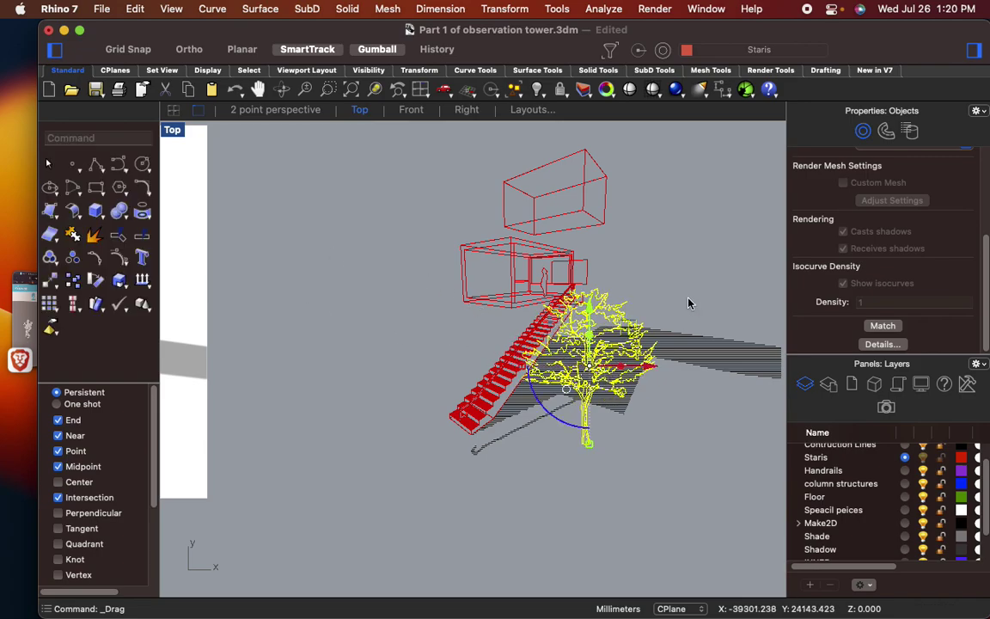
- Nudge the tree slightly upward over the ground shadow and undo the last two tree changes
{"action": "left_click_drag", "start_coordinate": [589, 310], "coordinate": [591, 295]}
{"action": "left_click", "coordinate": [565, 436]}
{"action": "scroll", "coordinate": [584, 430], "scroll_direction": "up", "scroll_amount": 5}
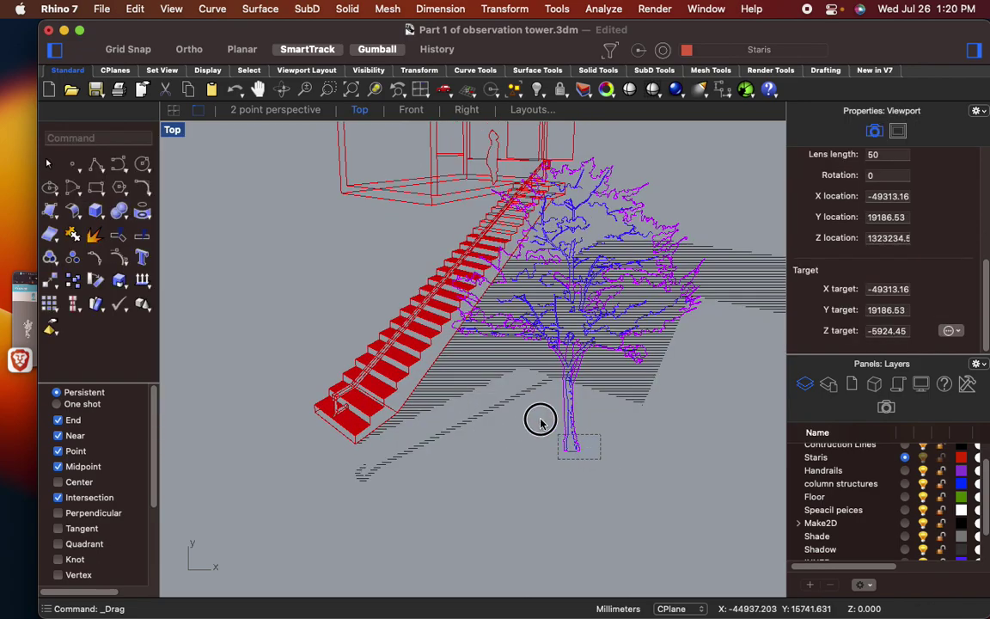
{"action": "left_click", "coordinate": [572, 426]}
{"action": "key", "text": "super+z"}
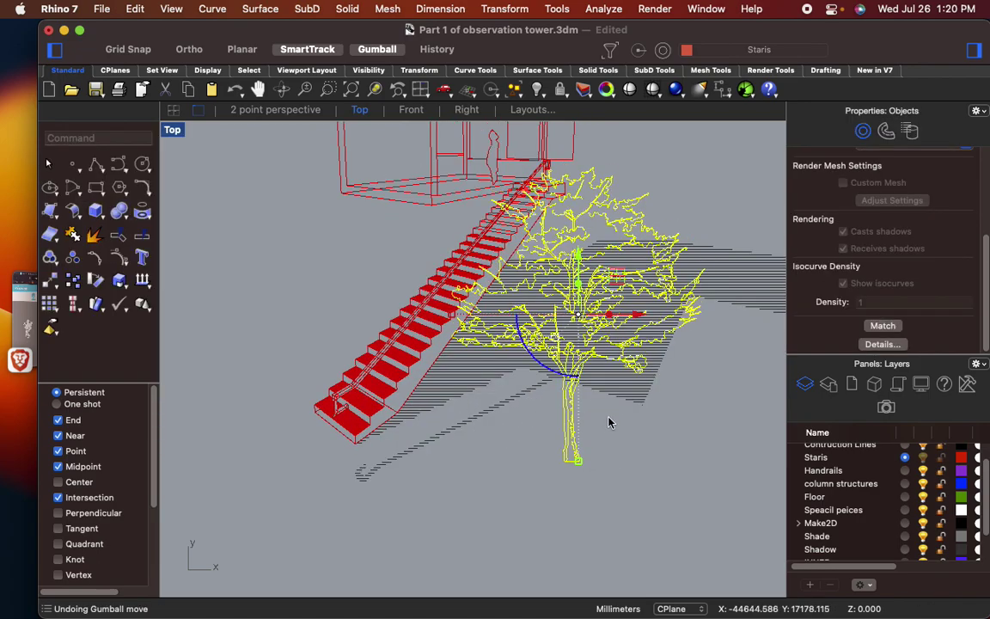
{"action": "key", "text": "super+z"}
- Enlarge the apricot tree to about the tower's full height and place it beside the staircase in front of the shadow
{"action": "scroll", "coordinate": [316, 347], "scroll_direction": "down", "scroll_amount": 5}
{"action": "left_click_drag", "start_coordinate": [278, 386], "coordinate": [447, 375], "text": "shift"}
{"action": "left_click", "coordinate": [378, 419]}
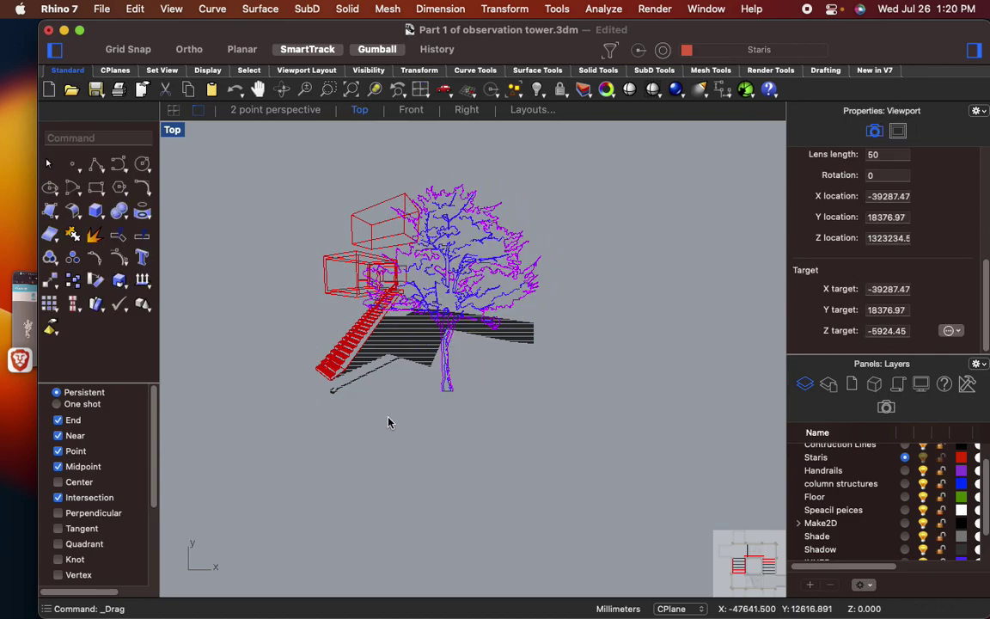
{"action": "right_click_drag", "start_coordinate": [389, 414], "coordinate": [415, 459]}
{"action": "scroll", "coordinate": [389, 398], "scroll_direction": "up", "scroll_amount": 6}
{"action": "right_click_drag", "start_coordinate": [445, 371], "coordinate": [458, 448]}
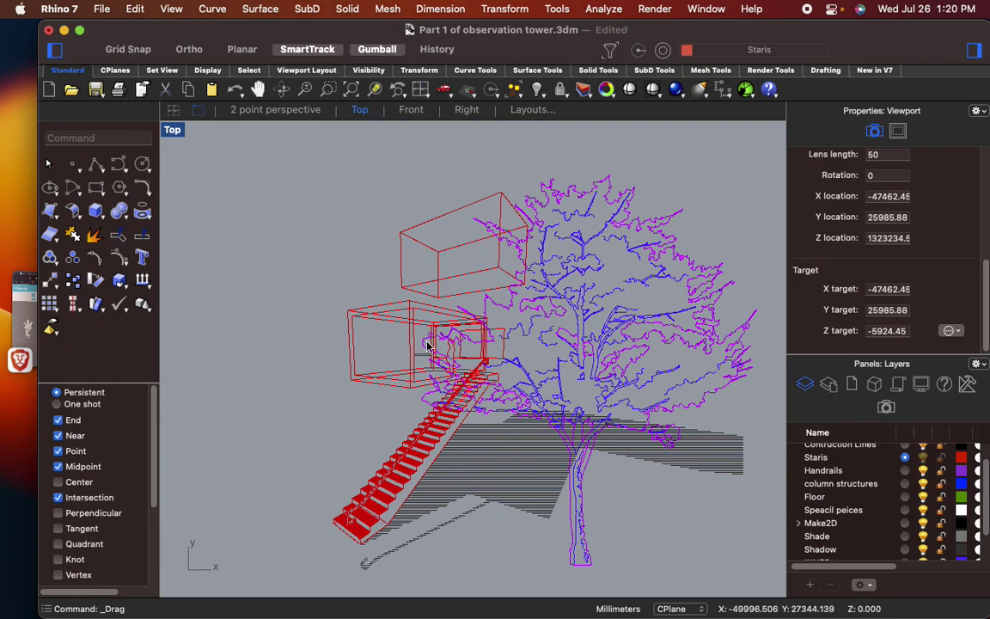
{"action": "scroll", "coordinate": [420, 291], "scroll_direction": "down", "scroll_amount": 6}
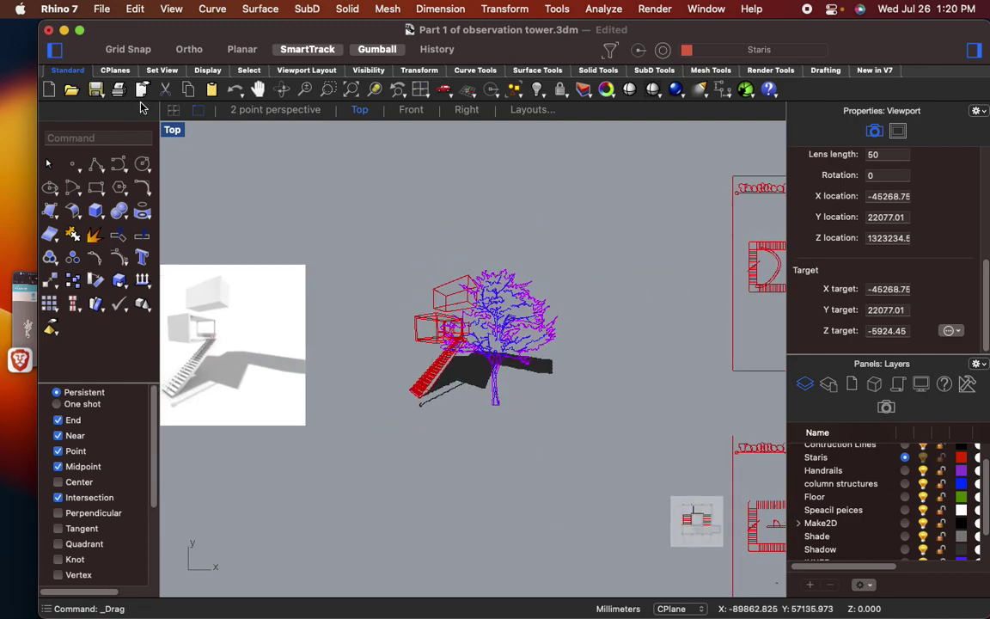
{"action": "left_click", "coordinate": [101, 6]}
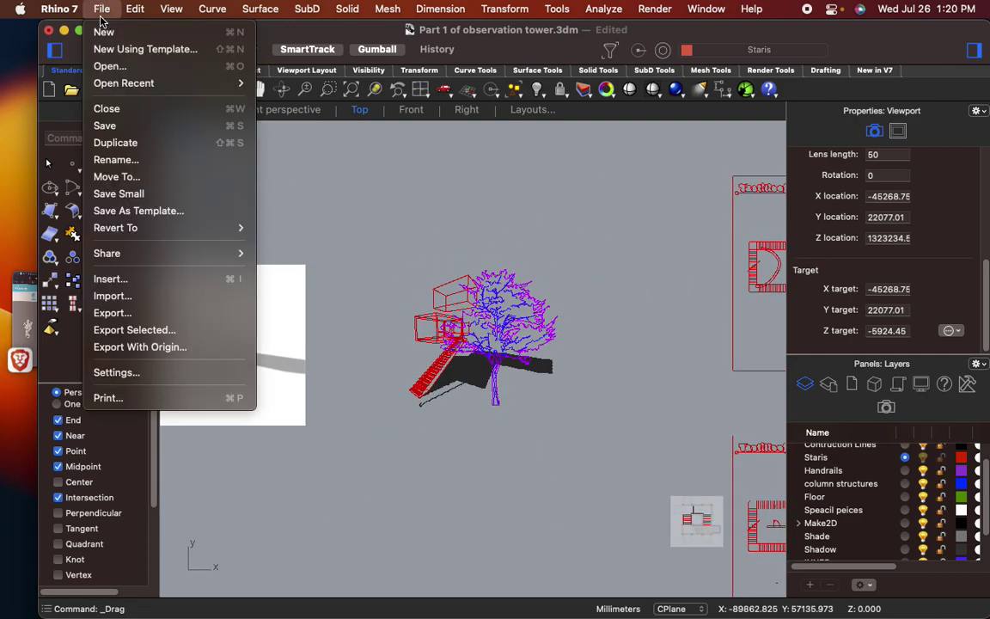
{"action": "left_click", "coordinate": [174, 330]}
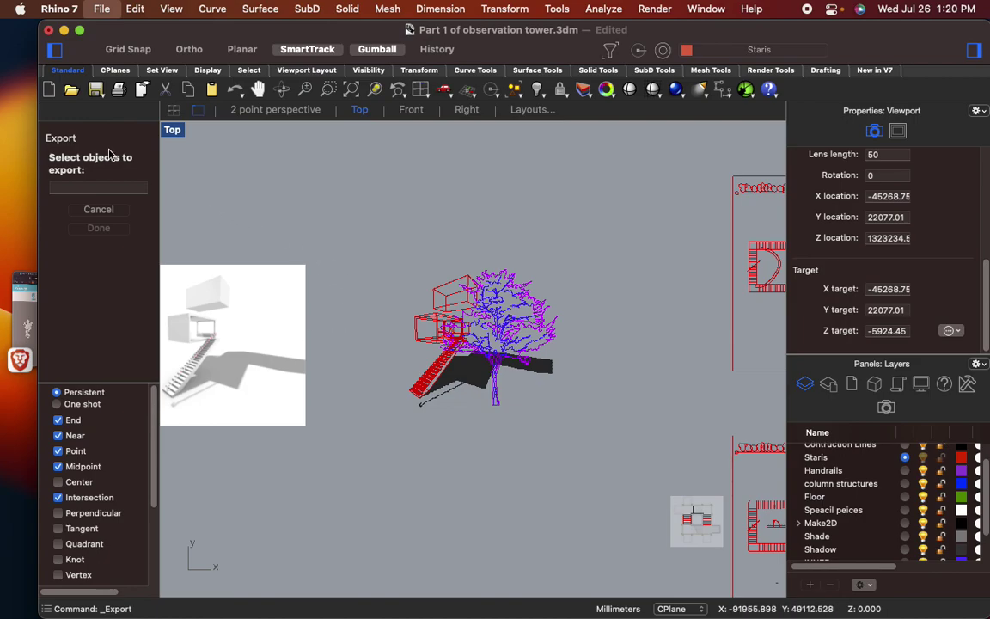
{"action": "key", "text": "Escape"}
{"action": "left_click", "coordinate": [99, 10]}
{"action": "left_click", "coordinate": [100, 10]}
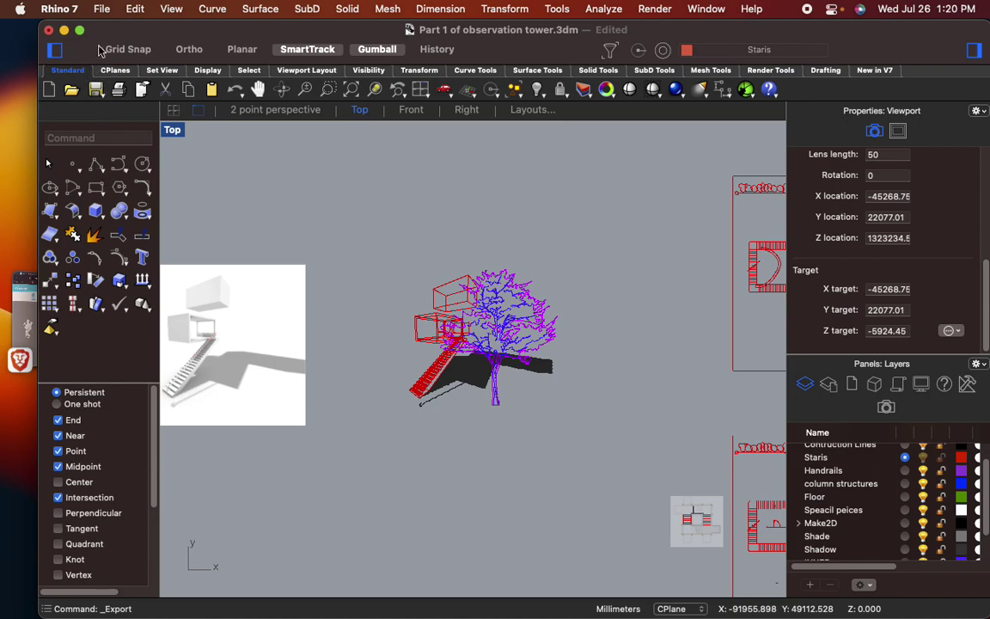
- Import man-walking-diagonally-away-cad-blocks-114-pimpmydrawing.dwg, keeping millimeters as the model units
{"action": "left_click", "coordinate": [100, 10]}
{"action": "left_click", "coordinate": [121, 295]}
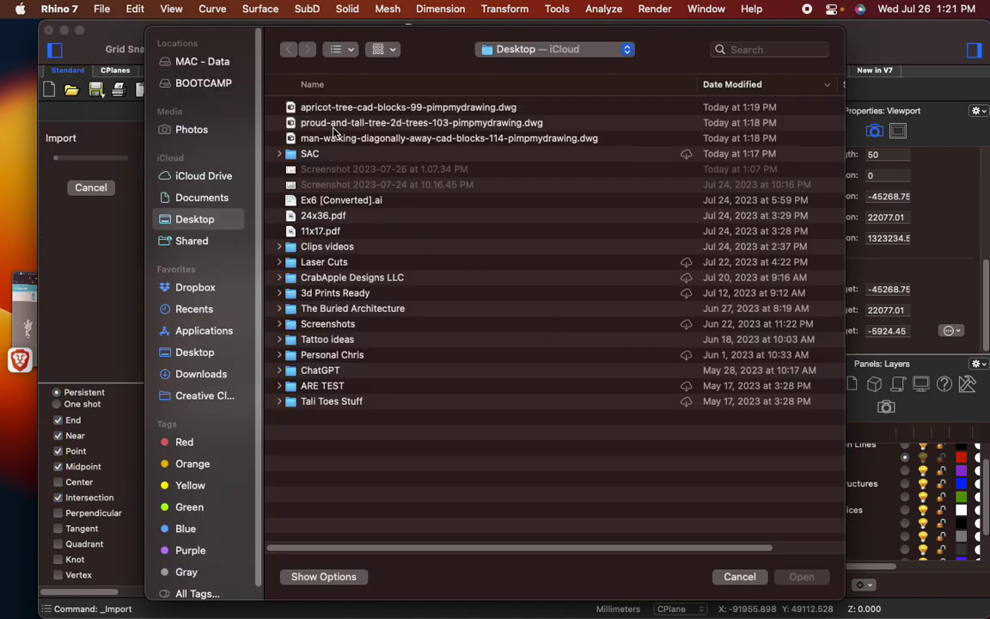
{"action": "left_click", "coordinate": [335, 139]}
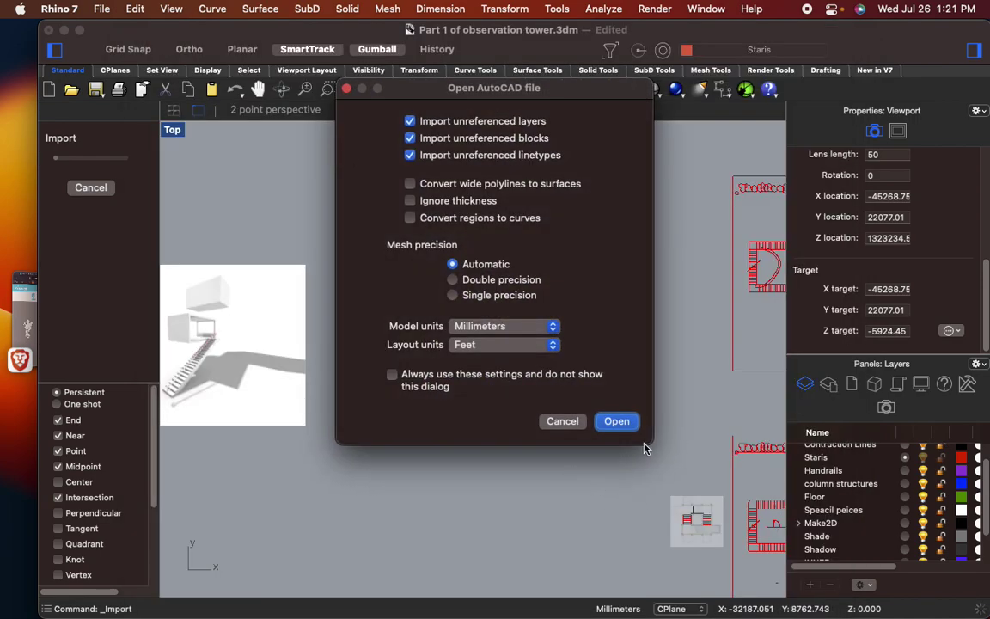
{"action": "left_click", "coordinate": [615, 421]}
{"action": "scroll", "coordinate": [585, 453], "scroll_direction": "up", "scroll_amount": 5}
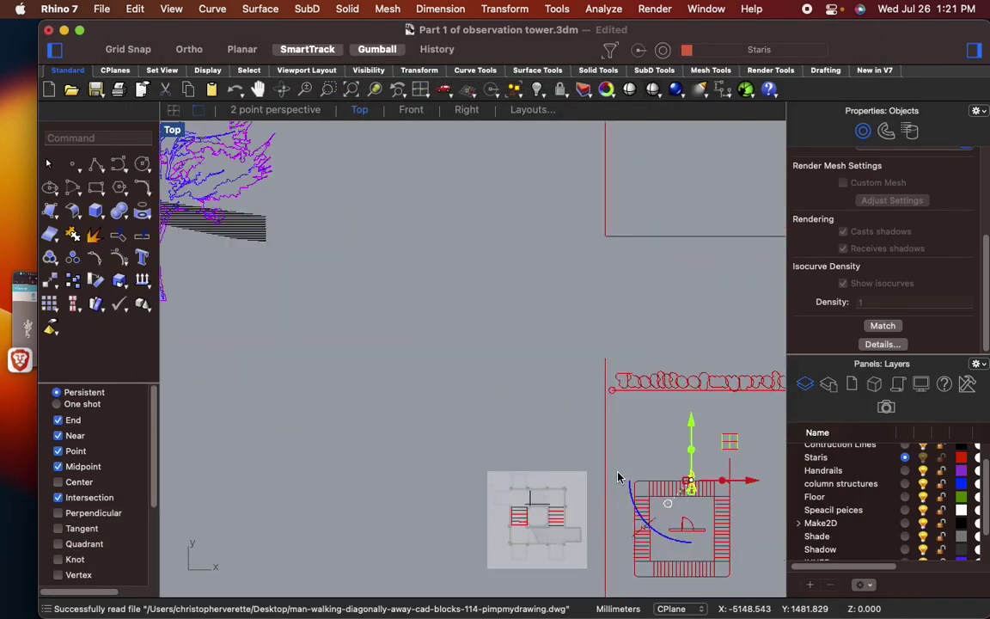
{"action": "scroll", "coordinate": [658, 491], "scroll_direction": "up", "scroll_amount": 11}
- Try to place and enlarge the walking man at the foot of the staircase, and undo the enlargement
{"action": "mouse_move", "coordinate": [731, 462]}
{"action": "left_mouse_down"}
{"action": "mouse_move", "coordinate": [418, 411]}
{"action": "mouse_move", "coordinate": [274, 337]}
{"action": "mouse_move", "coordinate": [336, 470]}
{"action": "mouse_move", "coordinate": [276, 521]}
{"action": "mouse_move", "coordinate": [301, 518]}
{"action": "mouse_move", "coordinate": [294, 579]}
{"action": "mouse_move", "coordinate": [296, 569]}
{"action": "left_mouse_up"}
{"action": "scroll", "coordinate": [421, 417], "scroll_direction": "down", "scroll_amount": 8}
{"action": "scroll", "coordinate": [404, 403], "scroll_direction": "down", "scroll_amount": 5}
{"action": "scroll", "coordinate": [274, 337], "scroll_direction": "up", "scroll_amount": 10}
{"action": "left_click_drag", "start_coordinate": [297, 471], "coordinate": [411, 452]}
{"action": "key", "text": "super+z"}
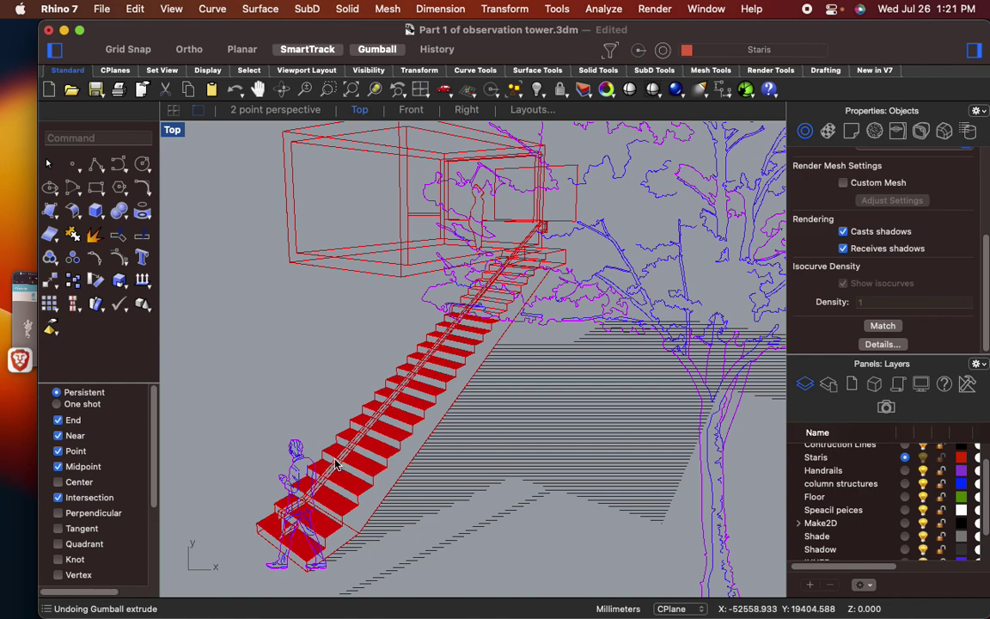
{"action": "scroll", "coordinate": [284, 431], "scroll_direction": "down", "scroll_amount": 4}
{"action": "right_click_drag", "start_coordinate": [285, 430], "coordinate": [300, 407]}
{"action": "key", "text": "super+z"}
- Try again to enlarge the walking man on the lowest stair treads and undo the last changes
{"action": "scroll", "coordinate": [296, 460], "scroll_direction": "up", "scroll_amount": 8}
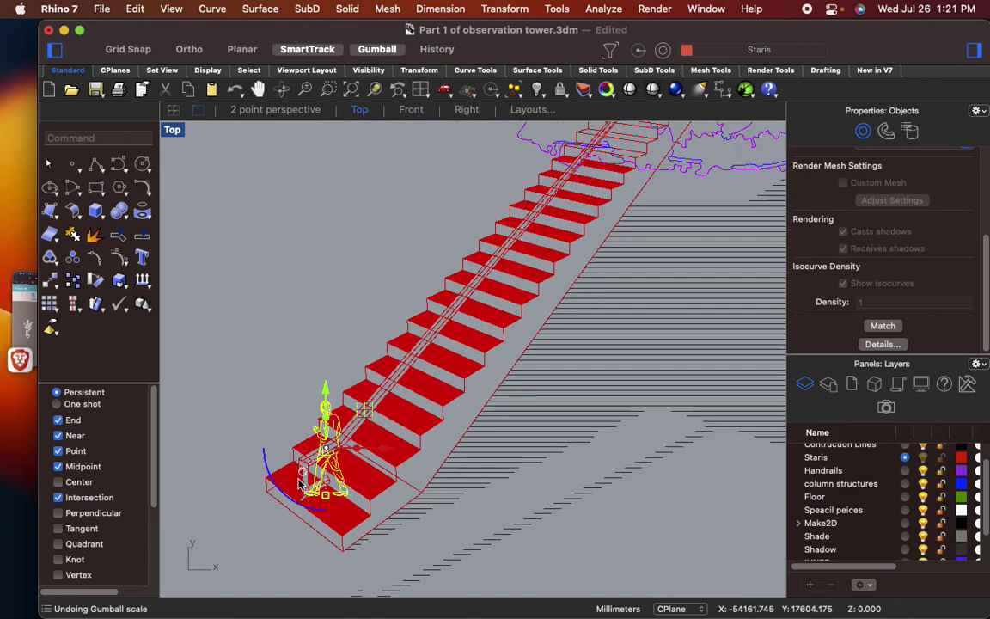
{"action": "left_click_drag", "start_coordinate": [340, 488], "coordinate": [263, 329]}
{"action": "key", "text": "Escape"}
{"action": "key", "text": "super+z"}
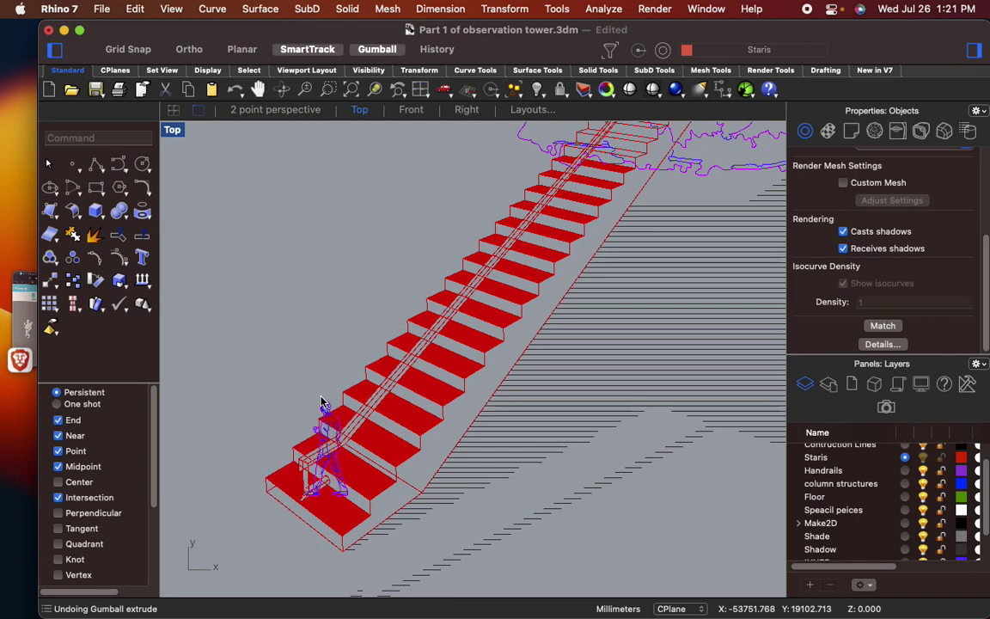
{"action": "key", "text": "super+z"}
- Move the walking man beside the apricot tree's trunk and enlarge him to roughly two thirds of the trunk's height
{"action": "scroll", "coordinate": [320, 406], "scroll_direction": "down", "scroll_amount": 10}
{"action": "scroll", "coordinate": [541, 503], "scroll_direction": "up", "scroll_amount": 12}
{"action": "scroll", "coordinate": [342, 222], "scroll_direction": "up", "scroll_amount": 4}
{"action": "left_click_drag", "start_coordinate": [357, 172], "coordinate": [353, 391]}
{"action": "scroll", "coordinate": [279, 158], "scroll_direction": "down", "scroll_amount": 10}
{"action": "scroll", "coordinate": [243, 133], "scroll_direction": "up", "scroll_amount": 12}
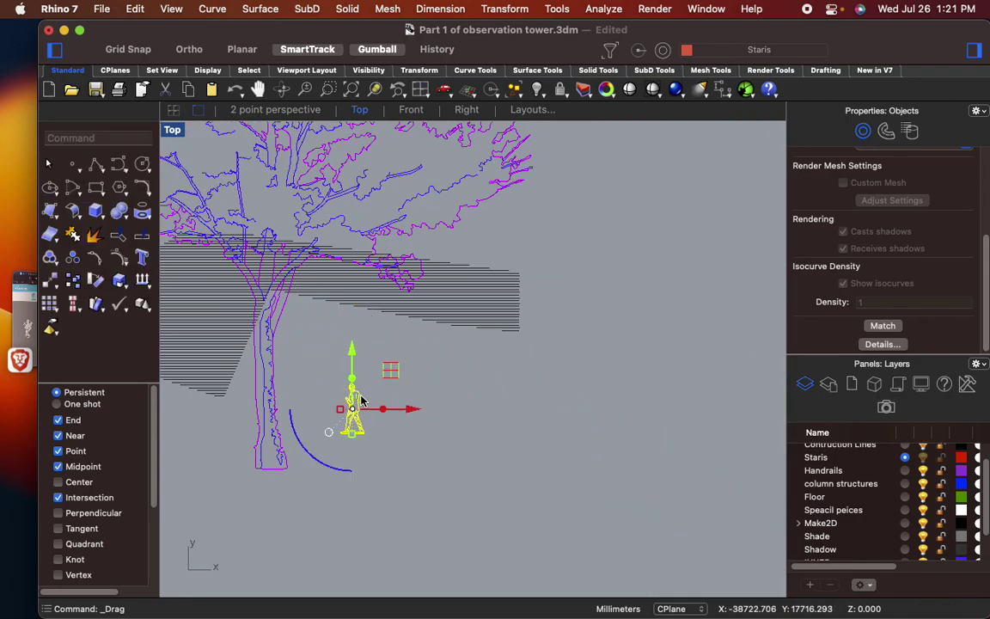
{"action": "scroll", "coordinate": [359, 471], "scroll_direction": "up", "scroll_amount": 3}
{"action": "left_click_drag", "start_coordinate": [349, 455], "coordinate": [348, 523], "text": "shift"}
{"action": "scroll", "coordinate": [429, 475], "scroll_direction": "down", "scroll_amount": 8}
{"action": "scroll", "coordinate": [329, 391], "scroll_direction": "up", "scroll_amount": 3}
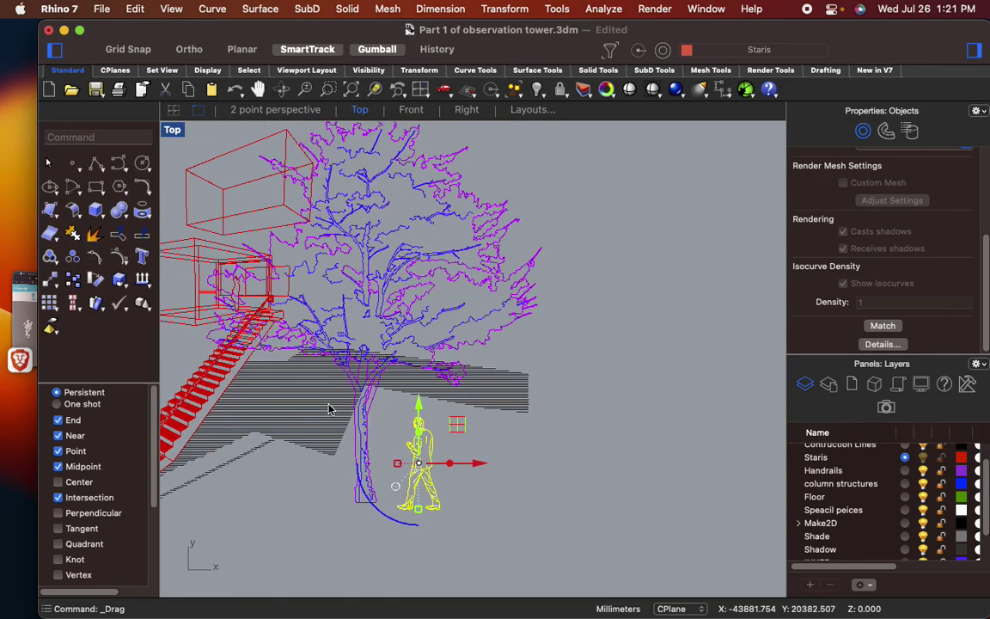
- Move the enlarged walking man to the foot of the tower's staircase and deselect him
{"action": "left_click_drag", "start_coordinate": [458, 462], "coordinate": [444, 415]}
{"action": "scroll", "coordinate": [448, 413], "scroll_direction": "down", "scroll_amount": 5}
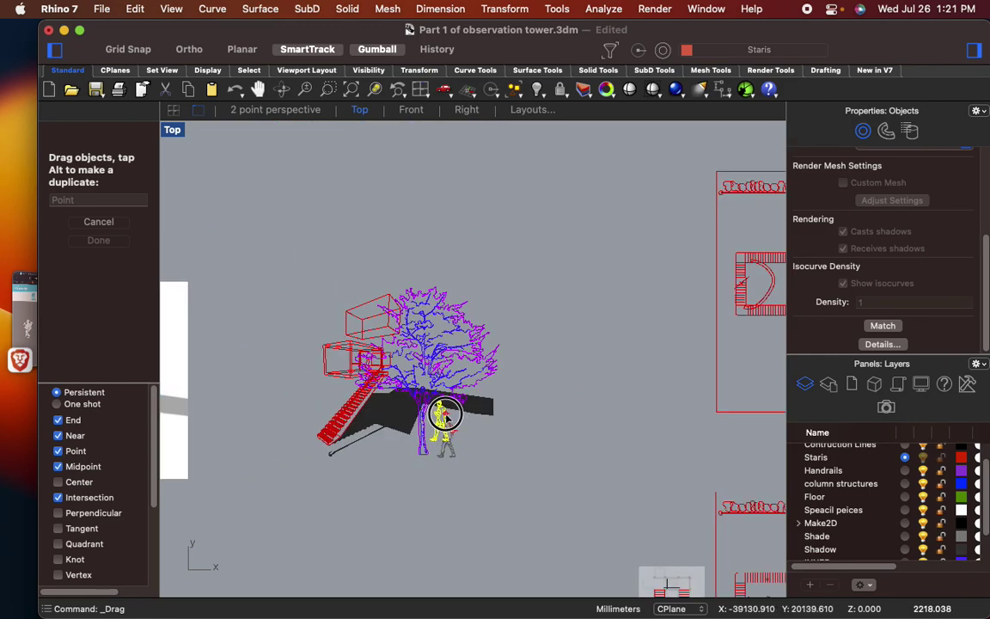
{"action": "left_click_drag", "start_coordinate": [444, 415], "coordinate": [471, 276]}
{"action": "scroll", "coordinate": [423, 390], "scroll_direction": "up", "scroll_amount": 5}
{"action": "scroll", "coordinate": [300, 394], "scroll_direction": "up", "scroll_amount": 4}
{"action": "scroll", "coordinate": [430, 128], "scroll_direction": "down", "scroll_amount": 5}
{"action": "scroll", "coordinate": [412, 309], "scroll_direction": "up", "scroll_amount": 3}
{"action": "left_click", "coordinate": [423, 494]}
{"action": "scroll", "coordinate": [424, 489], "scroll_direction": "down", "scroll_amount": 10}
{"action": "right_click_drag", "start_coordinate": [427, 489], "coordinate": [407, 481]}
{"action": "scroll", "coordinate": [540, 413], "scroll_direction": "down", "scroll_amount": 4}
{"action": "right_click_drag", "start_coordinate": [539, 417], "coordinate": [512, 441], "text": "shift"}
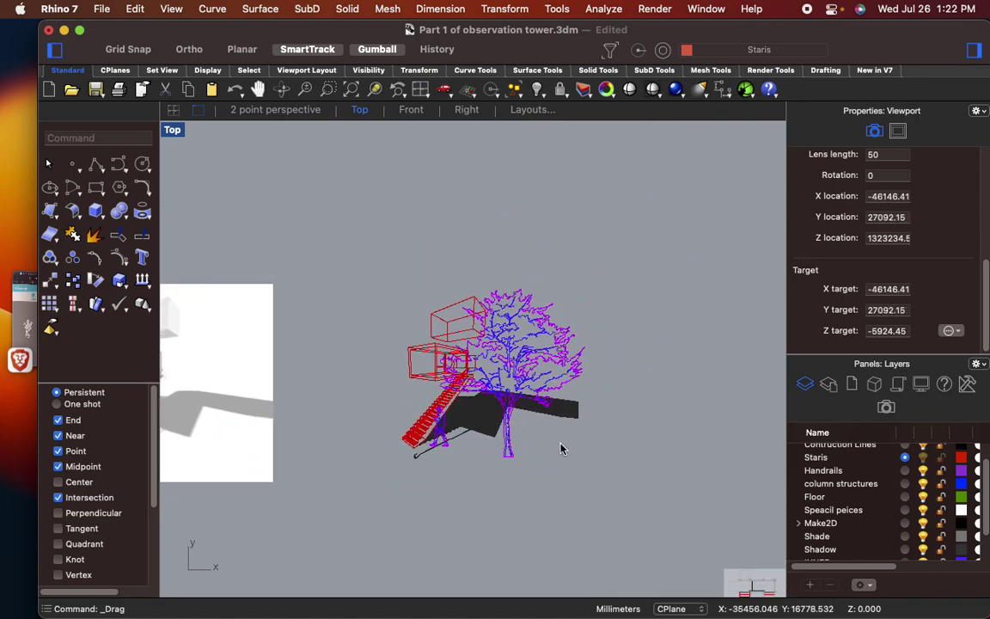
- Draw a rectangular frame around the whole scene of tower, tree, man and shadow
{"action": "key", "text": "Return"}
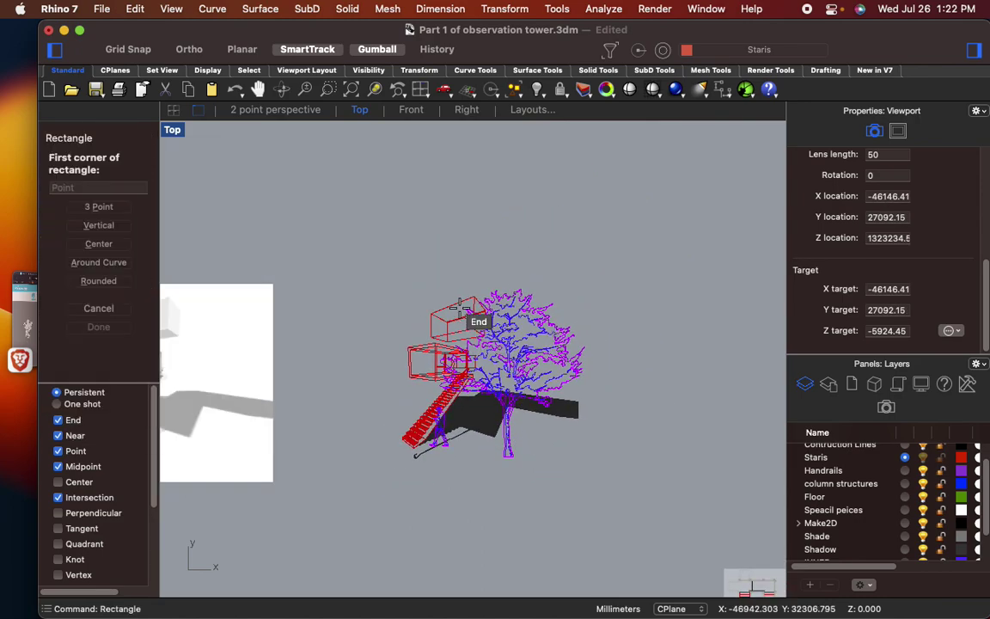
{"action": "left_click", "coordinate": [336, 256]}
{"action": "left_click", "coordinate": [670, 494]}
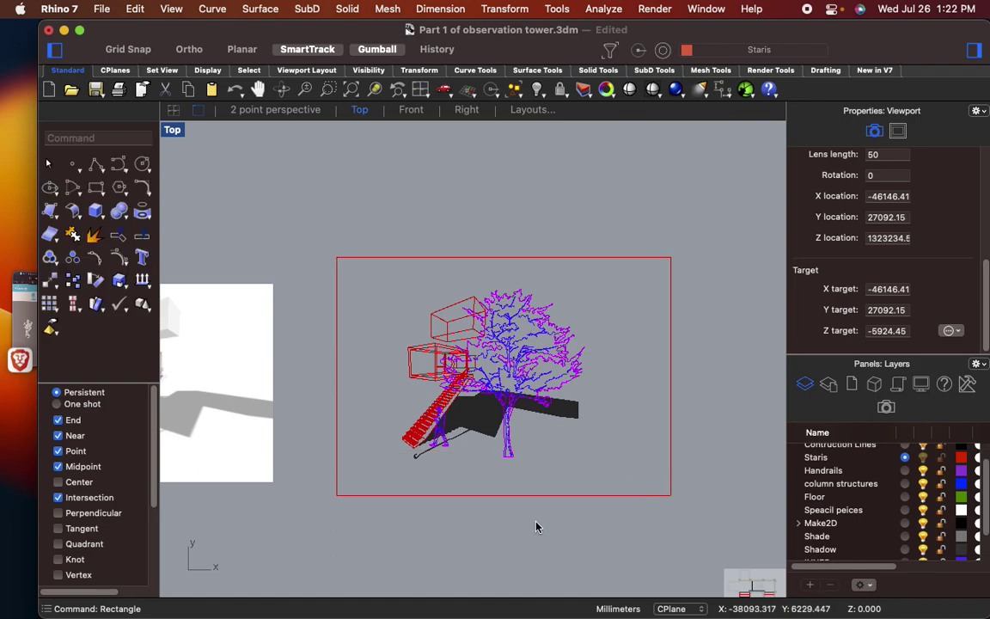
- Select the framed scene and export it to the Desktop as TEst 2.3dm
{"action": "right_click_drag", "start_coordinate": [486, 508], "coordinate": [475, 497]}
{"action": "left_click_drag", "start_coordinate": [674, 503], "coordinate": [292, 191]}
{"action": "left_click", "coordinate": [101, 9]}
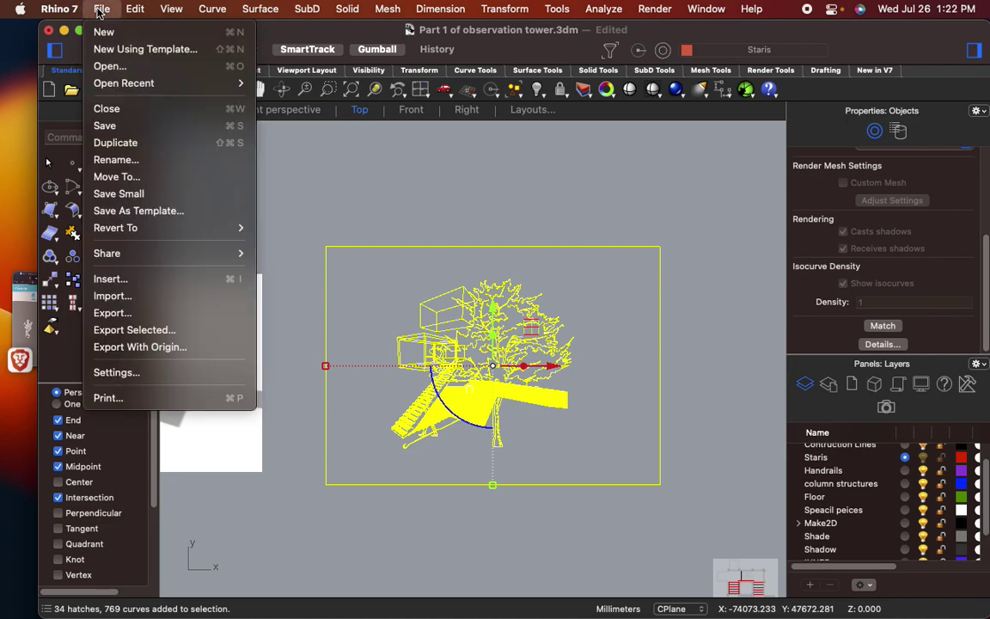
{"action": "left_click", "coordinate": [186, 334]}
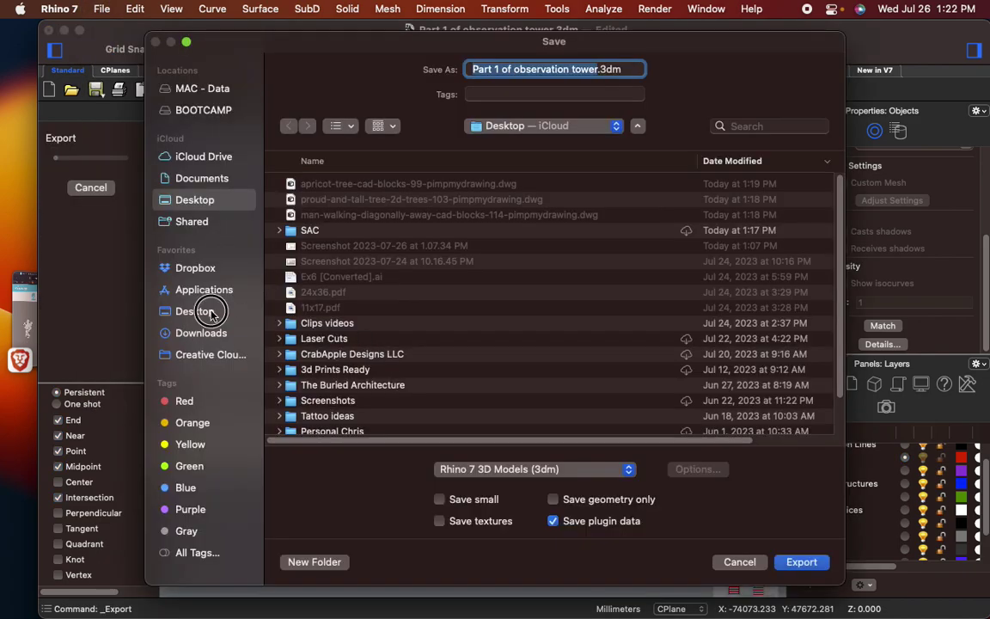
{"action": "left_click", "coordinate": [211, 314]}
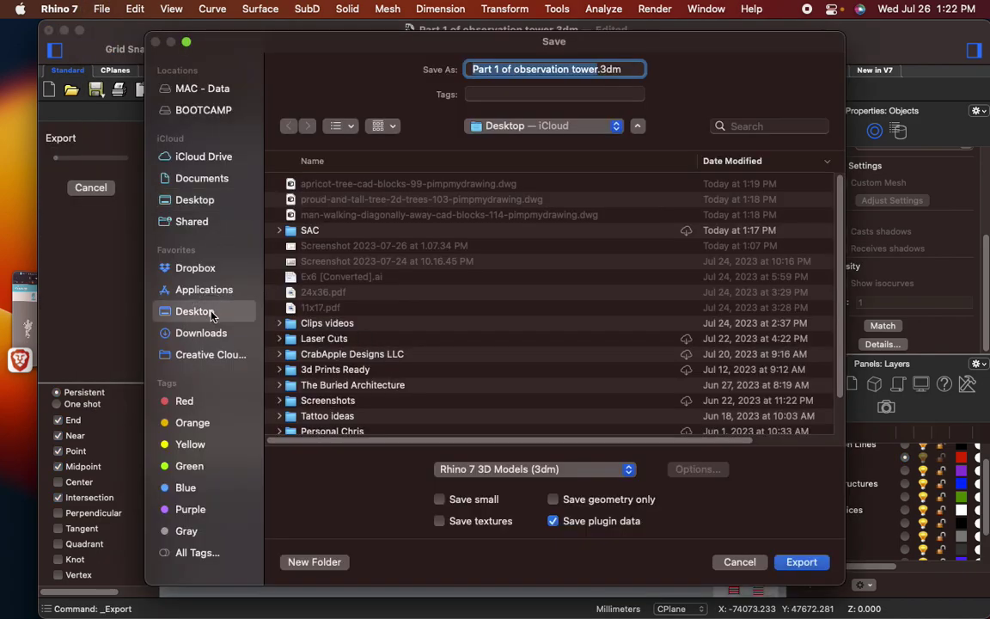
{"action": "type", "text": "TEst"}
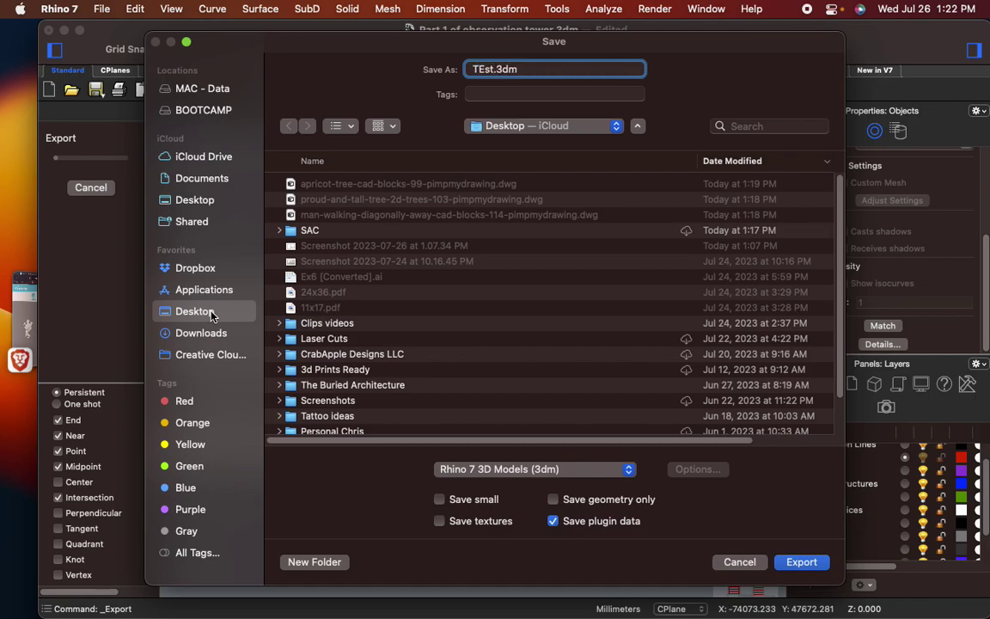
{"action": "key", "text": "Return"}
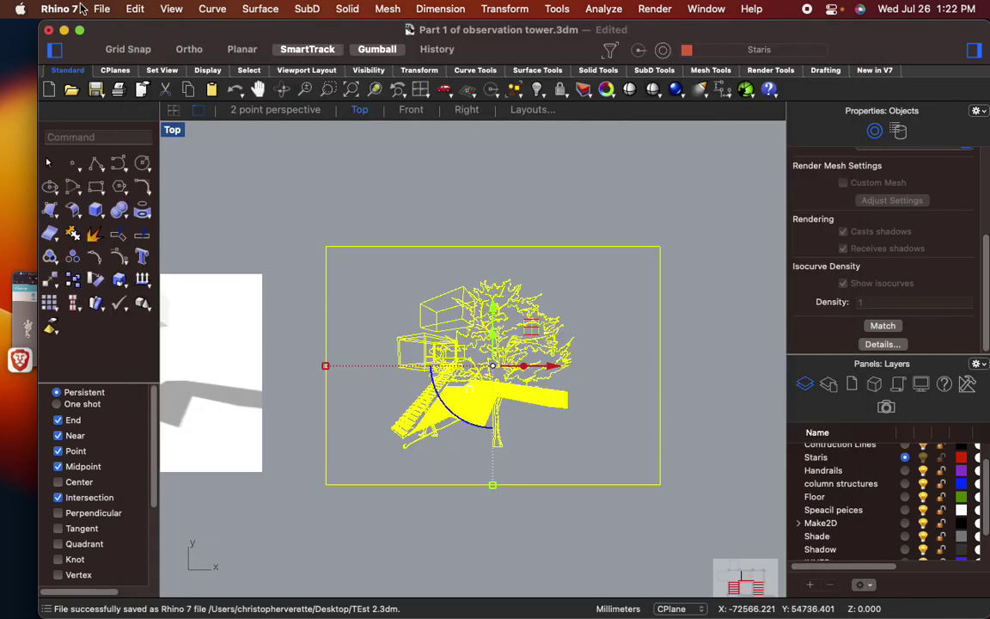
- Export the selected scene to the Desktop as Part 1 of observation tower.dwg, using the CAM Imperial scheme
{"action": "left_click", "coordinate": [101, 9]}
{"action": "left_click", "coordinate": [168, 333]}
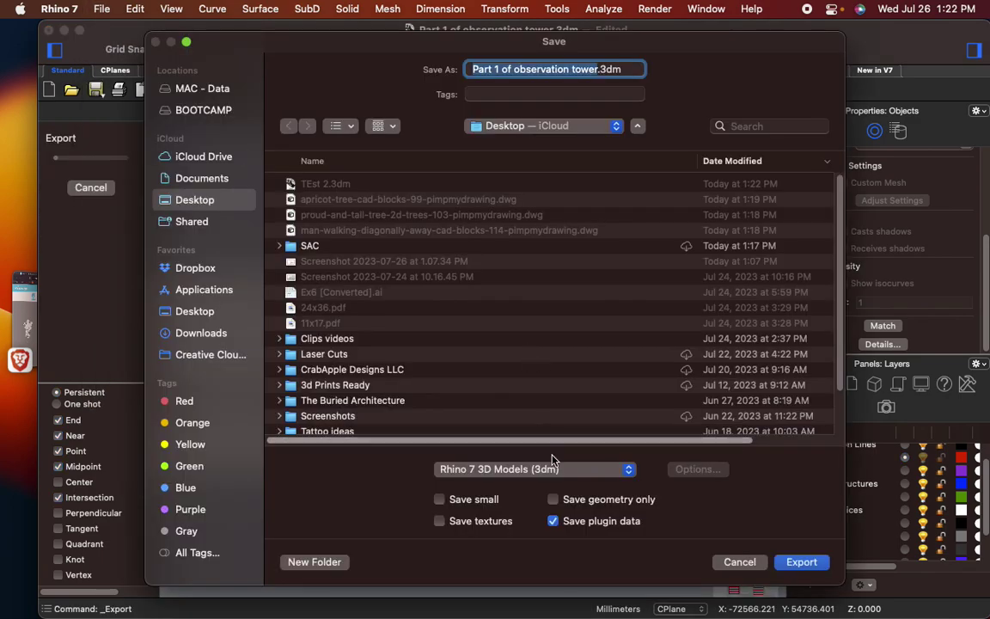
{"action": "left_click", "coordinate": [550, 468]}
{"action": "scroll", "coordinate": [541, 504], "scroll_direction": "down", "scroll_amount": 5}
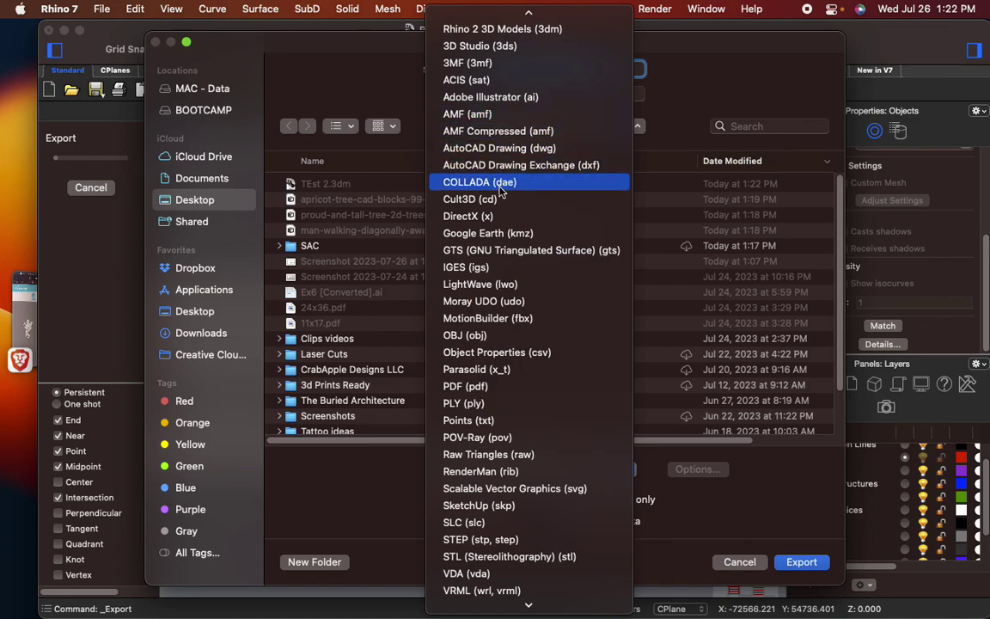
{"action": "left_click", "coordinate": [501, 152]}
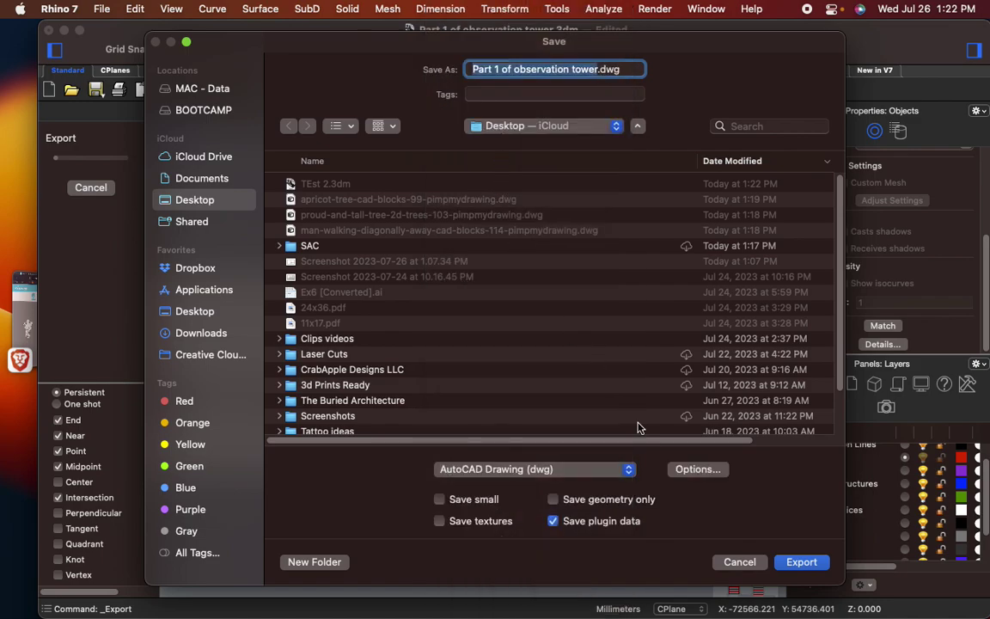
{"action": "left_click", "coordinate": [694, 469]}
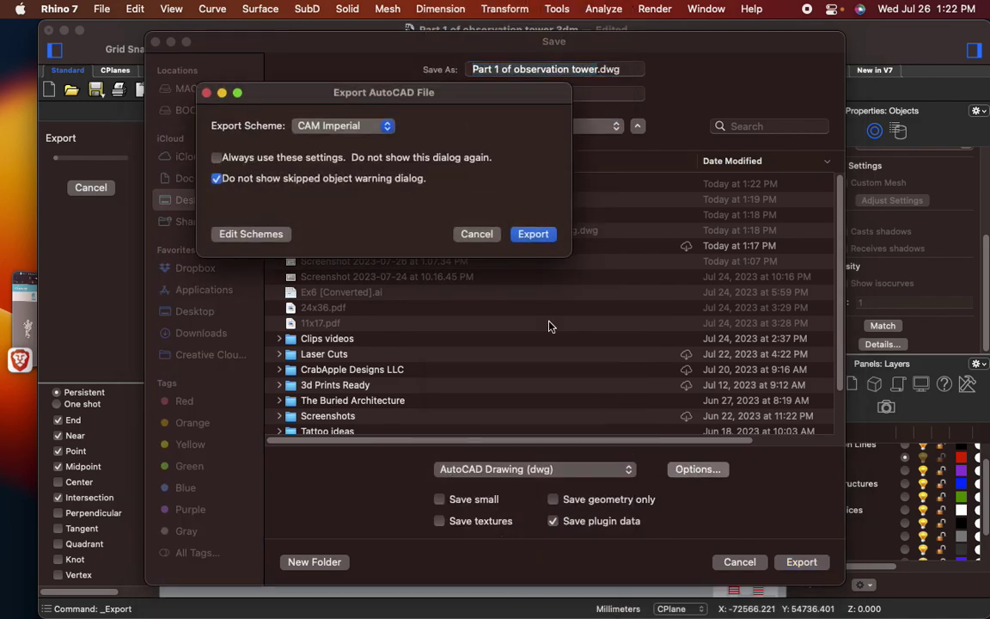
{"action": "left_click", "coordinate": [530, 237]}
{"action": "left_click", "coordinate": [800, 562]}
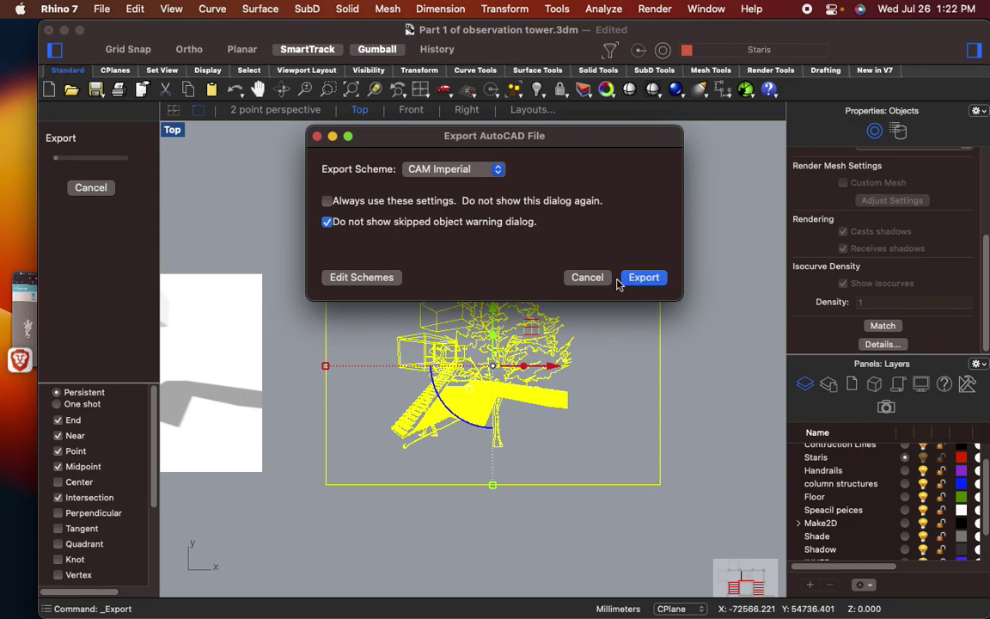
{"action": "left_click", "coordinate": [644, 277]}
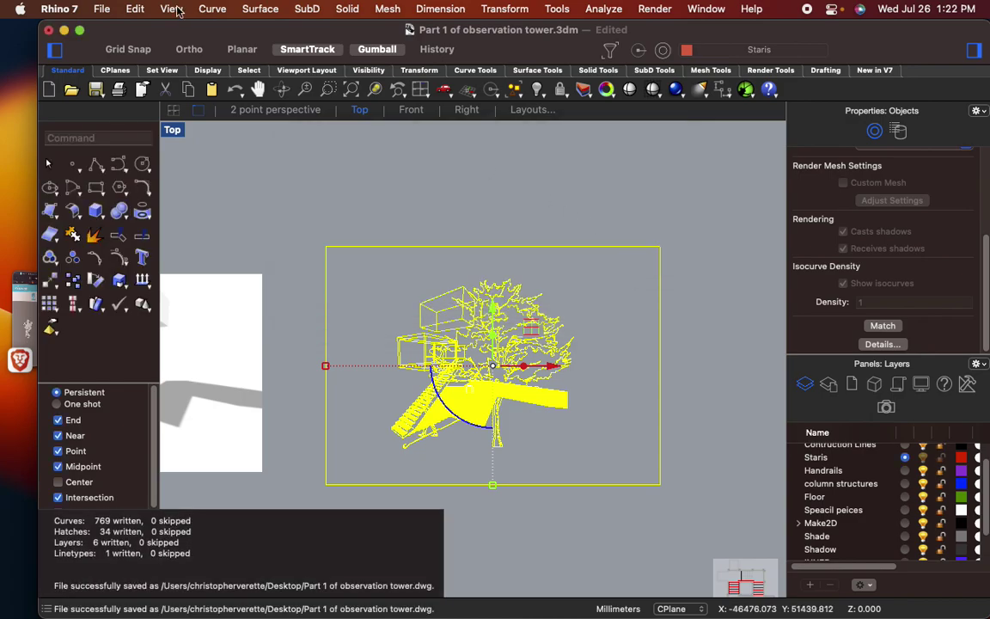
- Switch to Illustrator and open Part 1 of observation tower.dwg, scaled to fit the artboard
{"action": "left_click", "coordinate": [62, 32]}
{"action": "left_click", "coordinate": [403, 410]}
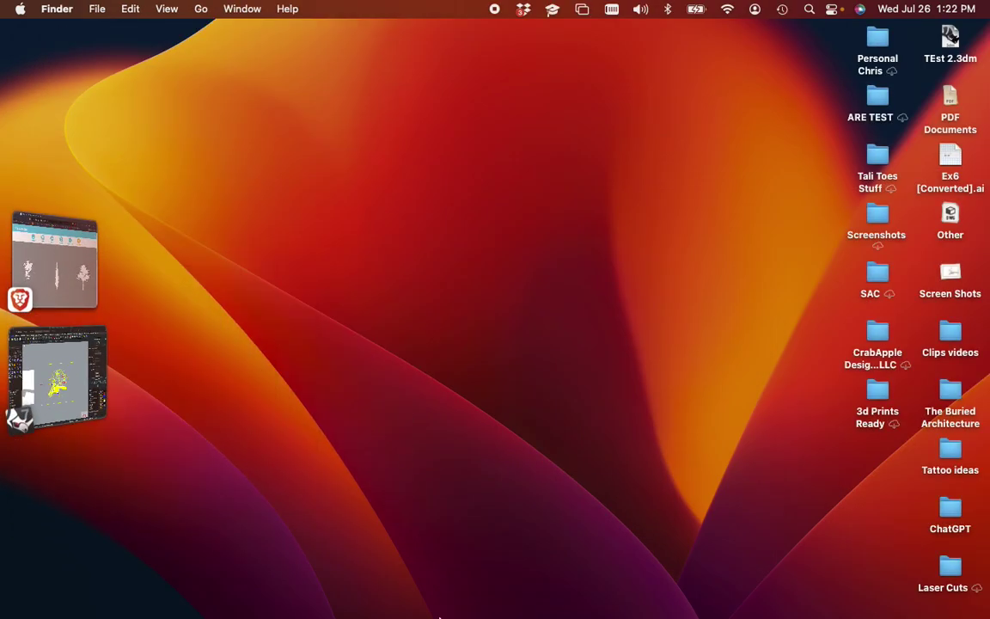
{"action": "mouse_move", "coordinate": [441, 613]}
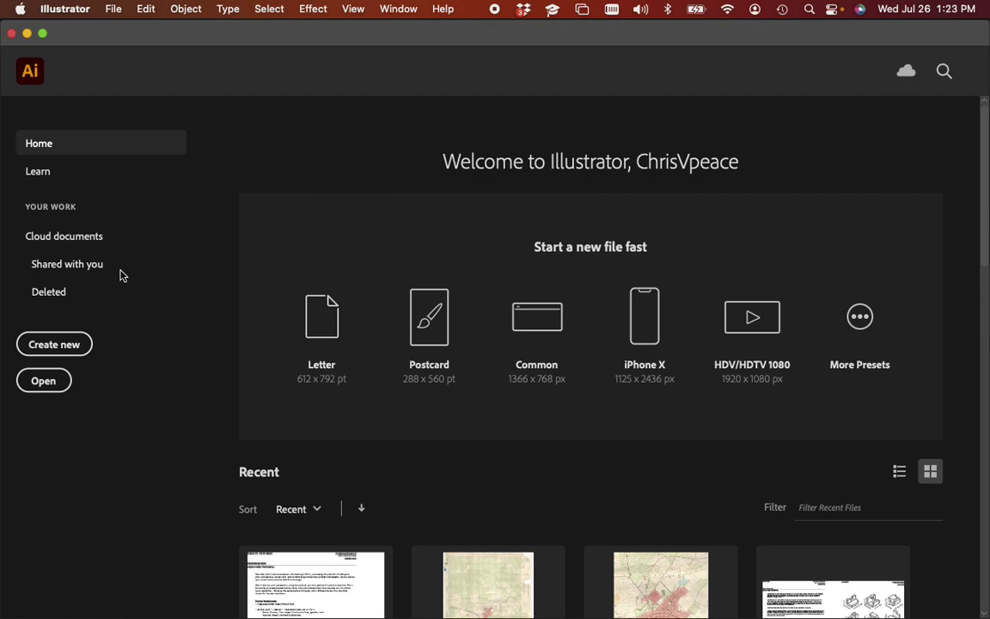
{"action": "left_click", "coordinate": [69, 388]}
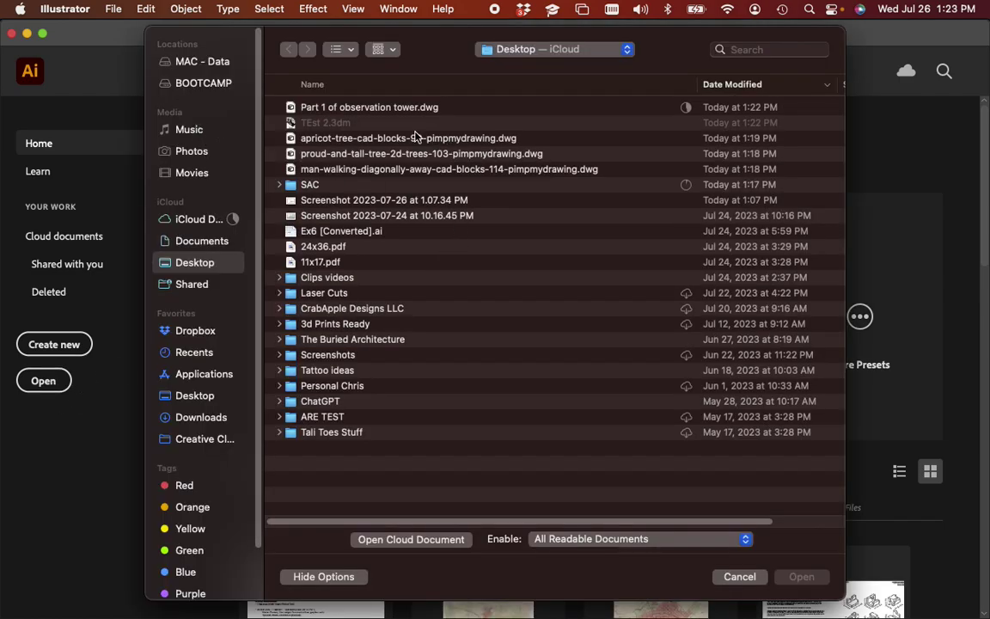
{"action": "double_click", "coordinate": [350, 110]}
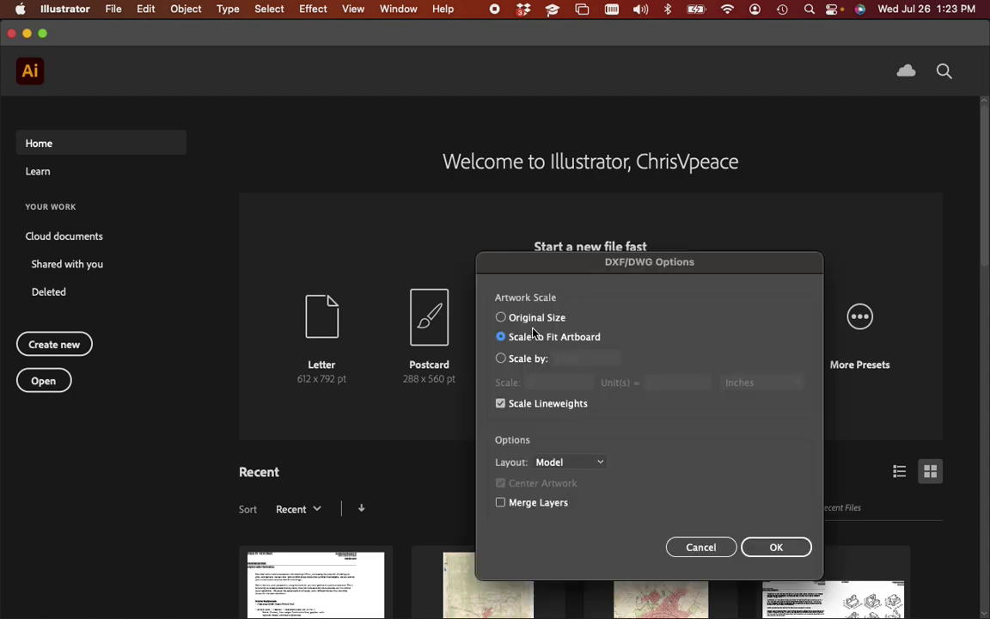
{"action": "left_click", "coordinate": [762, 547]}
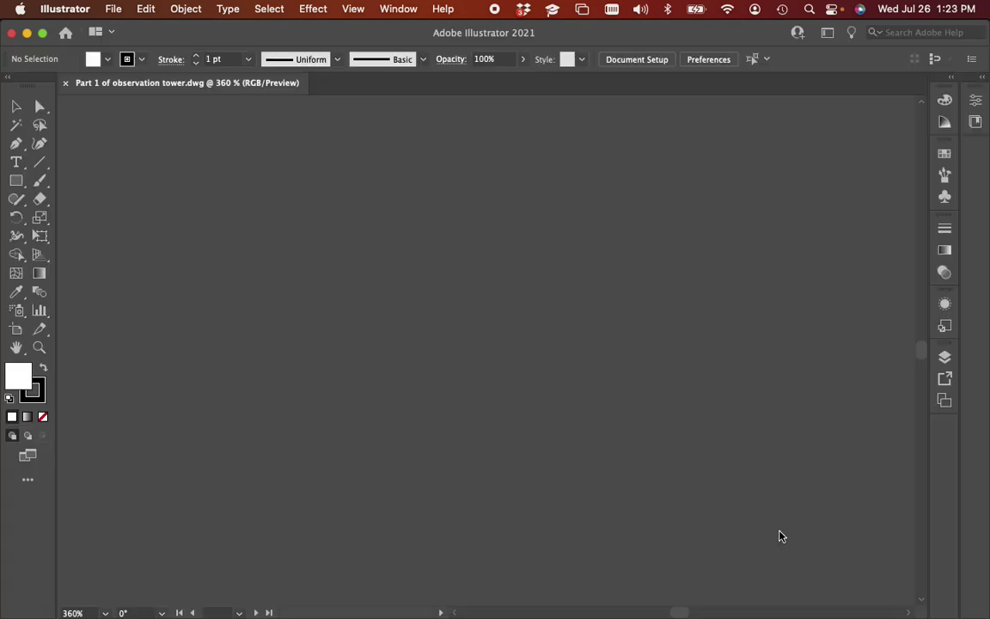
- Hide both MAKE2D layers and the SHADOW, OUTER and STARIS layers, leaving only INNER shown
{"action": "scroll", "coordinate": [705, 460], "scroll_direction": "down", "scroll_amount": 1}
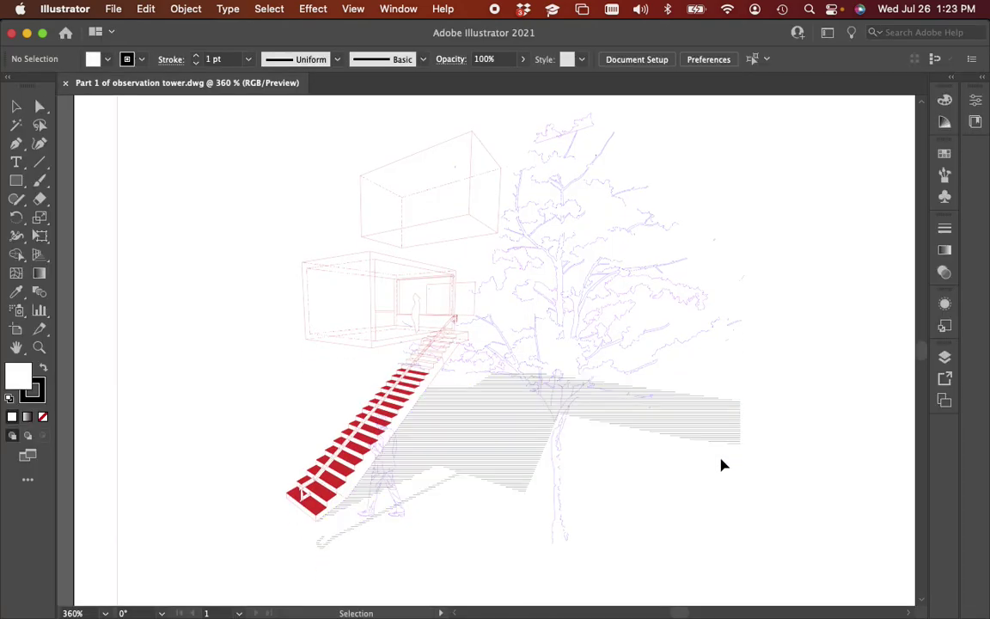
{"action": "key", "text": "super+minus"}
{"action": "key", "text": "super+minus"}
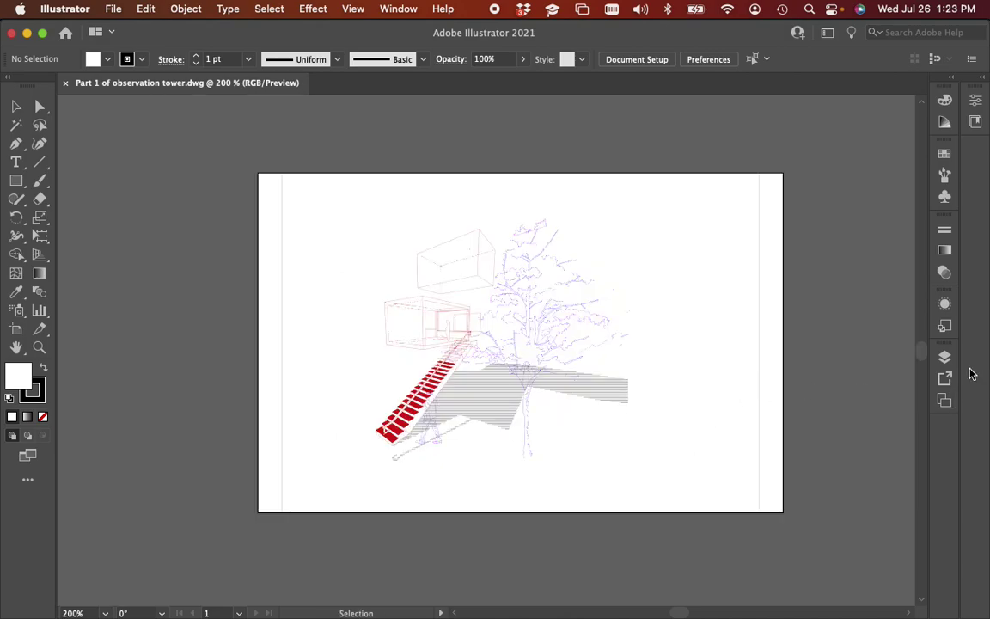
{"action": "left_click", "coordinate": [945, 358]}
{"action": "left_click_drag", "start_coordinate": [754, 262], "coordinate": [756, 310]}
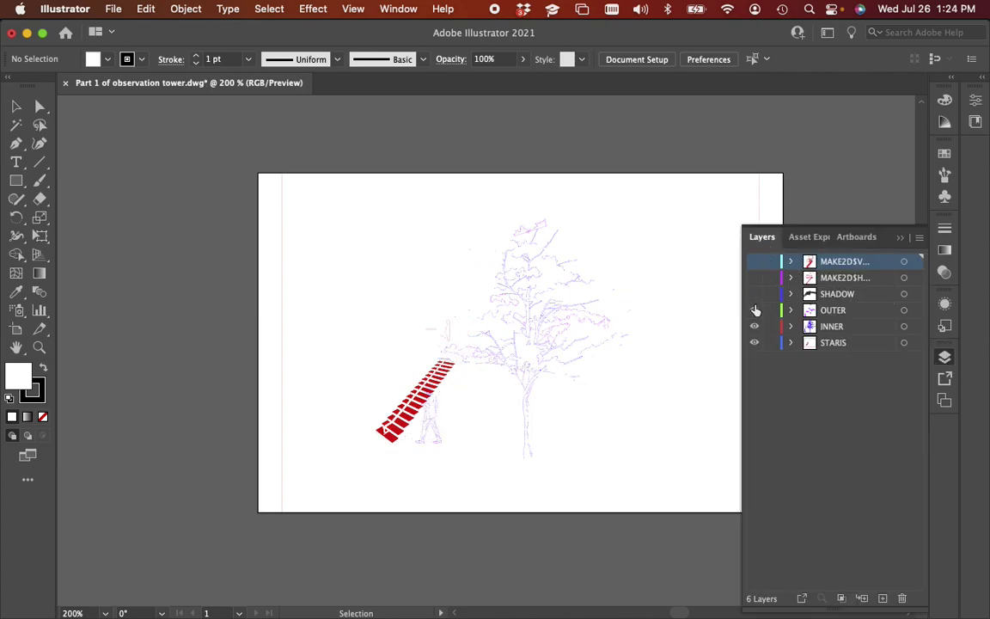
{"action": "left_click", "coordinate": [757, 342]}
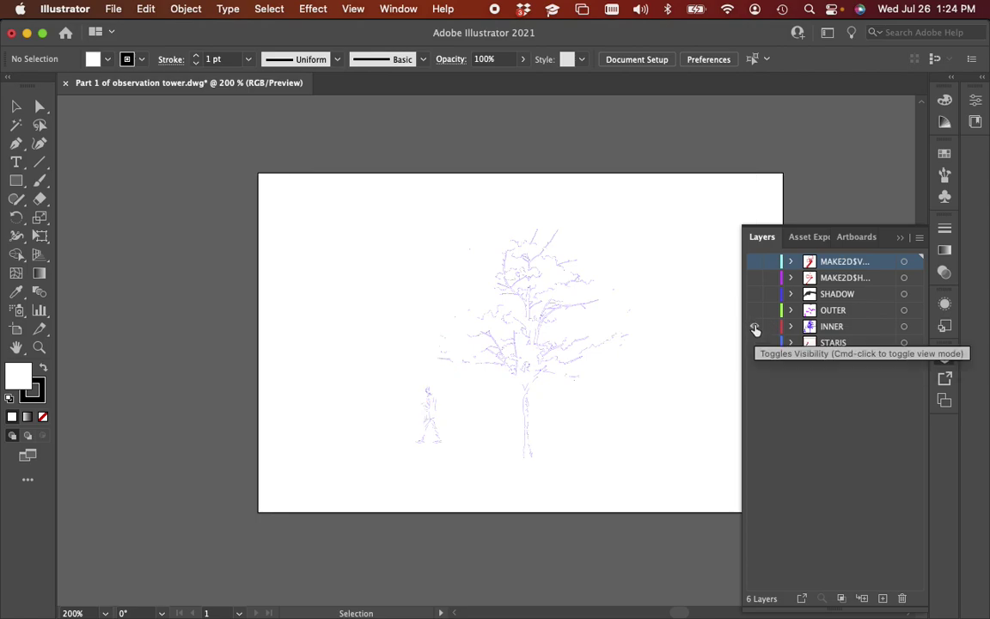
- Select all linework on the INNER layer and set its stroke colour to grey 919191
{"action": "left_click", "coordinate": [755, 327]}
{"action": "left_click", "coordinate": [755, 332], "text": "super"}
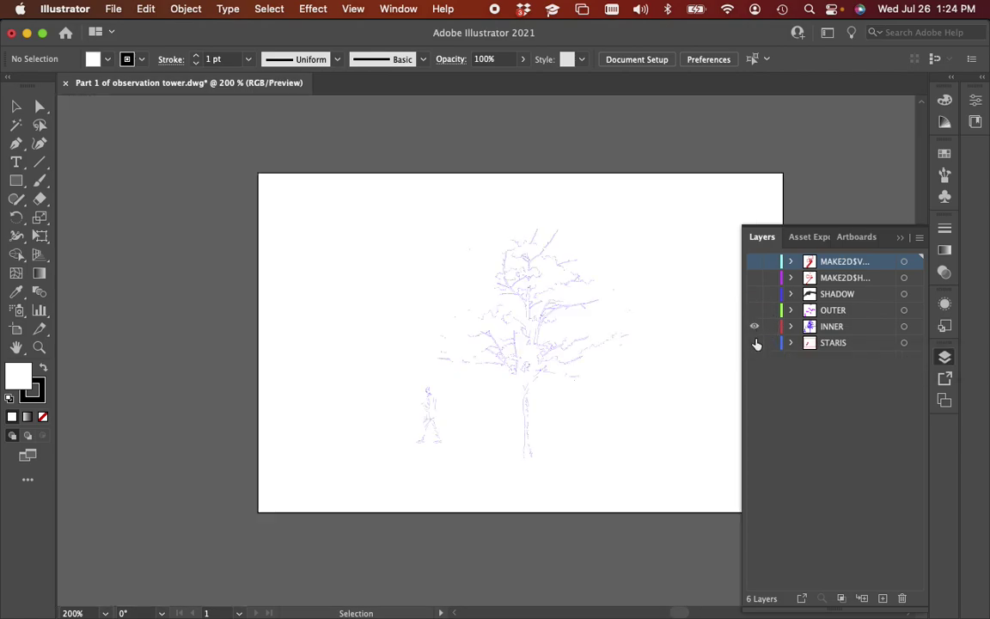
{"action": "scroll", "coordinate": [678, 347], "scroll_direction": "up", "scroll_amount": 5}
{"action": "scroll", "coordinate": [651, 359], "scroll_direction": "down", "scroll_amount": 10}
{"action": "scroll", "coordinate": [626, 321], "scroll_direction": "up", "scroll_amount": 1}
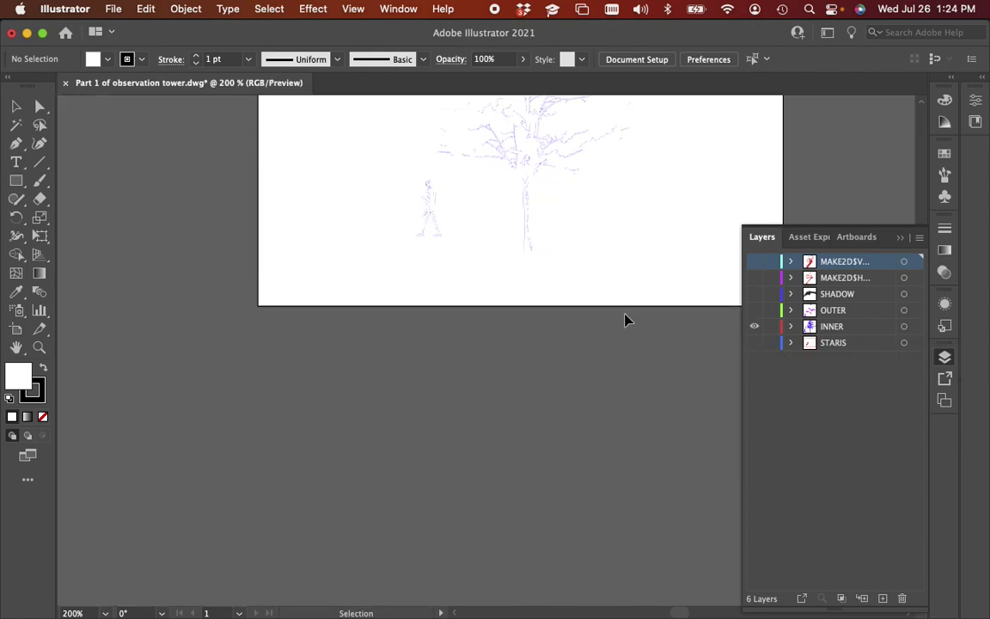
{"action": "left_click", "coordinate": [915, 327]}
{"action": "double_click", "coordinate": [34, 395]}
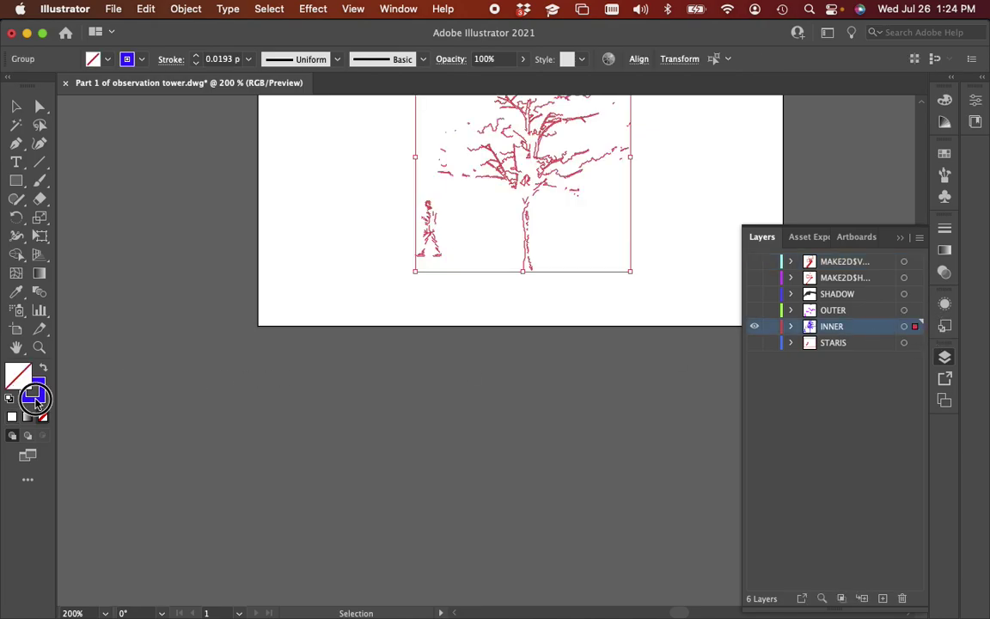
{"action": "left_click_drag", "start_coordinate": [507, 440], "coordinate": [438, 406]}
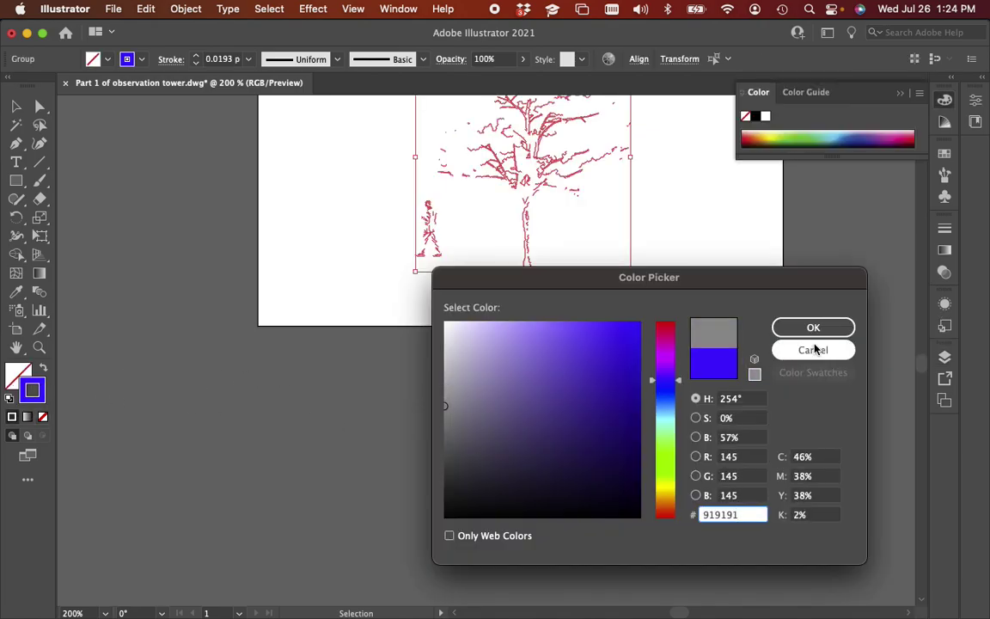
{"action": "key", "text": "Return"}
- Set the stroke weight of the INNER layer's tree and figure linework to 0.44 pt and deselect it
{"action": "left_click", "coordinate": [228, 60]}
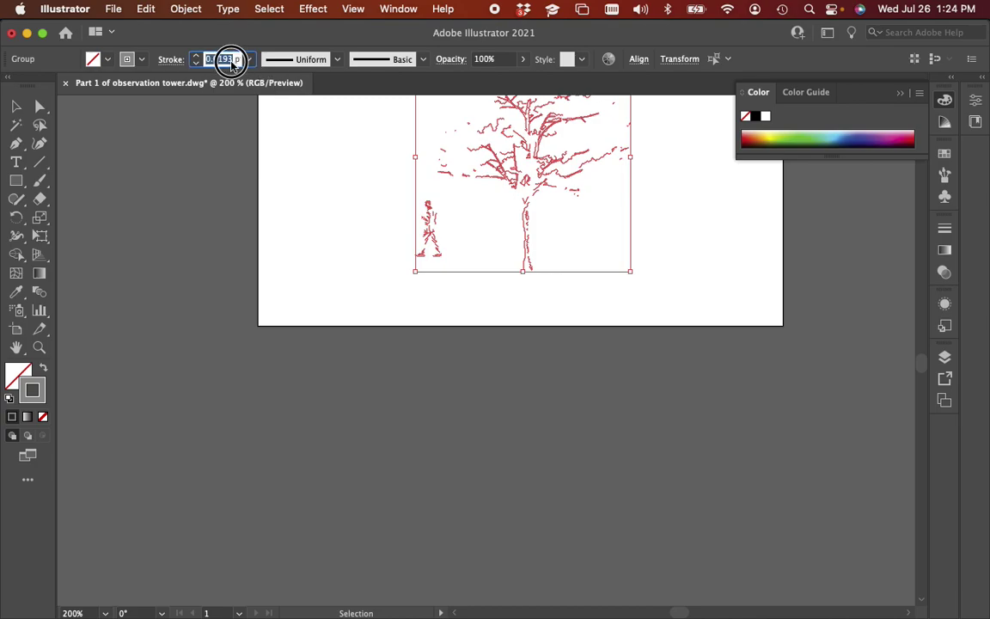
{"action": "type", "text": ".44"}
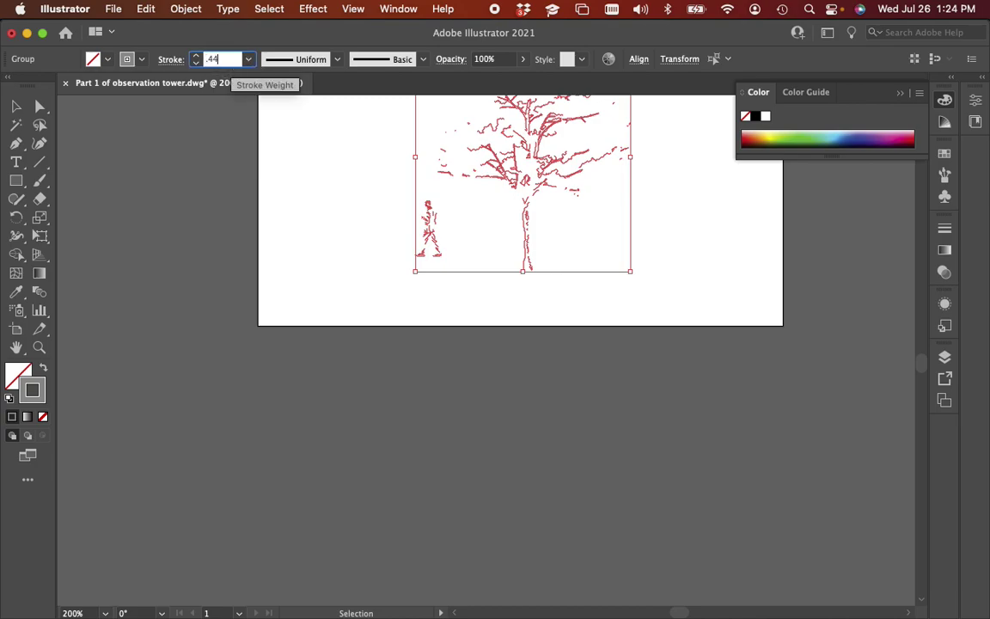
{"action": "key", "text": "Return"}
{"action": "scroll", "coordinate": [530, 250], "scroll_direction": "up", "scroll_amount": 2}
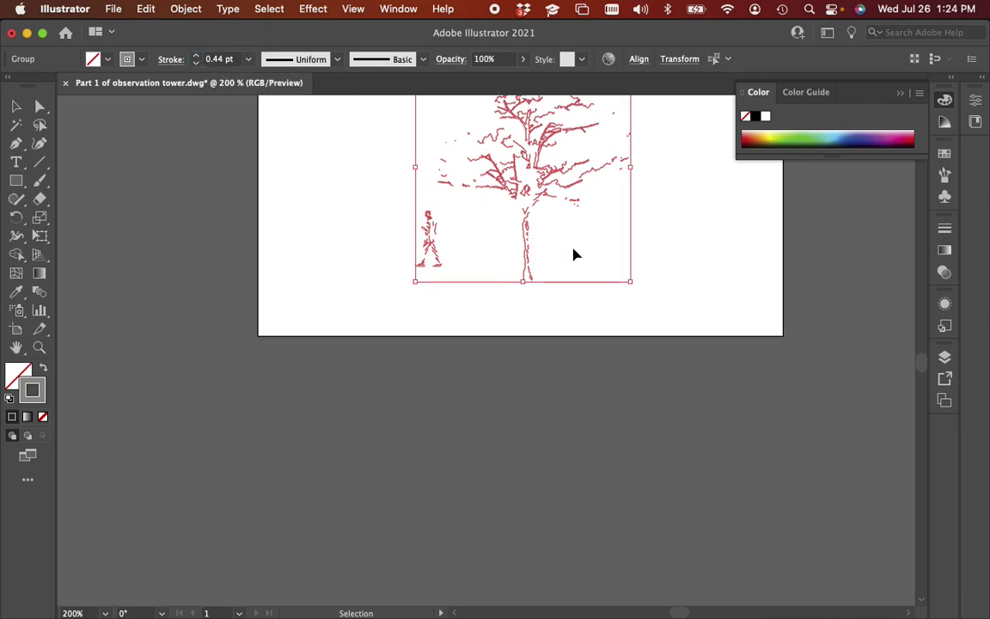
{"action": "scroll", "coordinate": [687, 262], "scroll_direction": "up", "scroll_amount": 4}
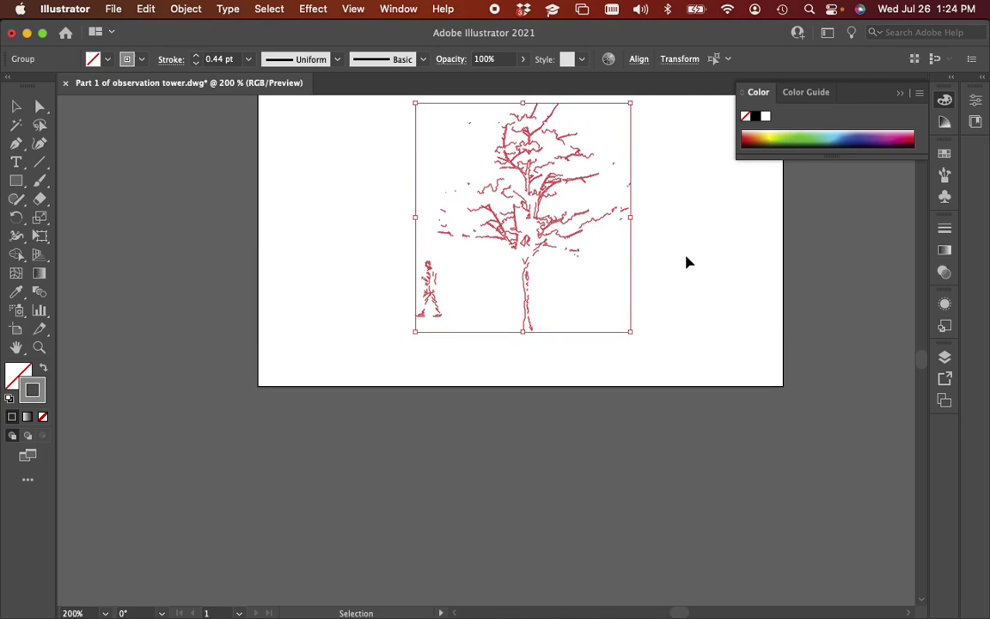
{"action": "scroll", "coordinate": [688, 262], "scroll_direction": "up", "scroll_amount": 1}
{"action": "left_click", "coordinate": [687, 262]}
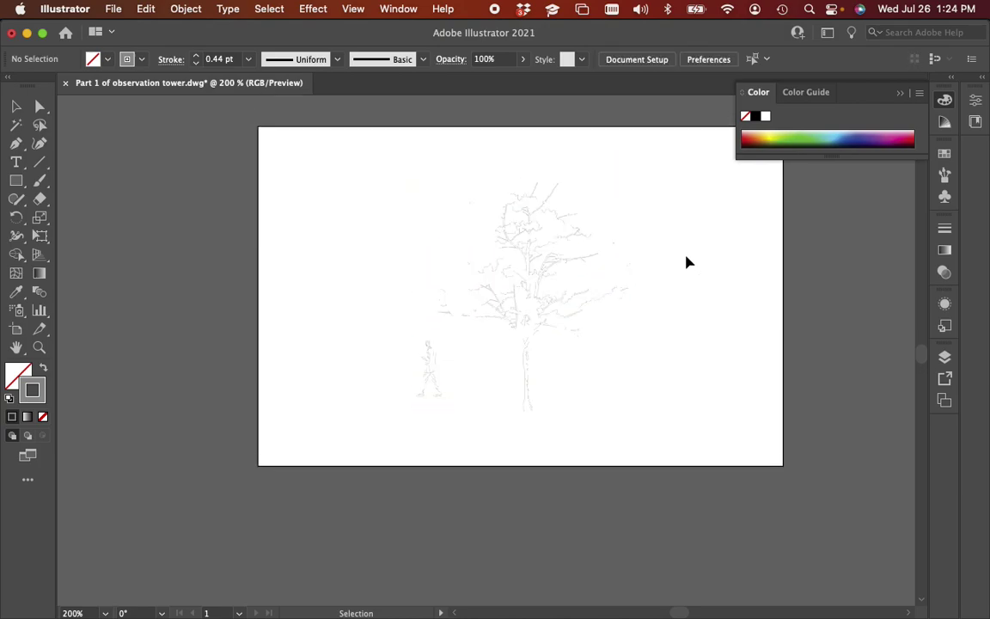
{"action": "scroll", "coordinate": [569, 327], "scroll_direction": "up", "scroll_amount": 4, "text": "alt"}
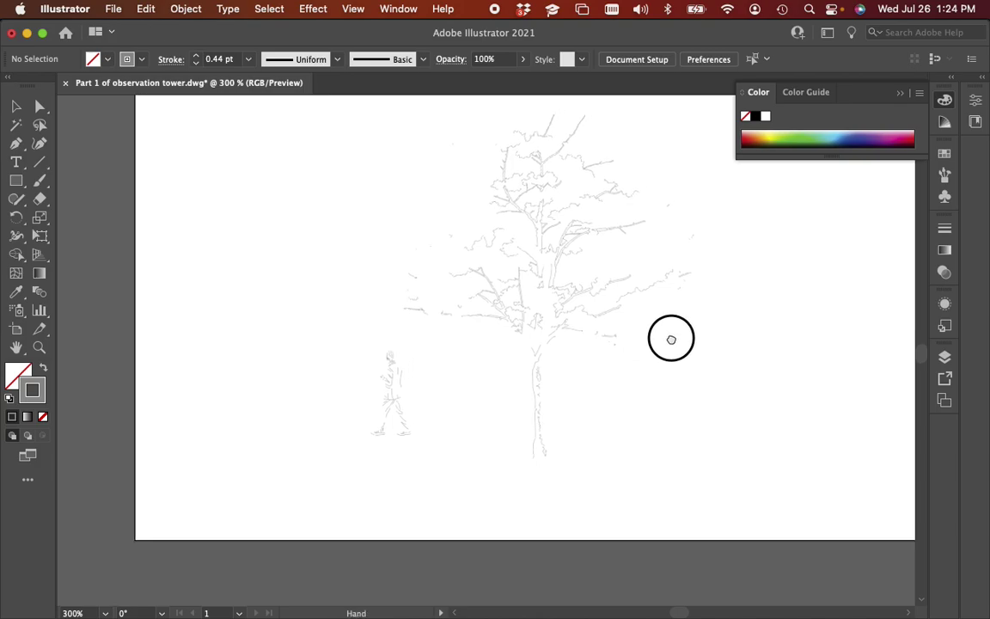
- Show the OUTER layer, select its linework and change its stroke to a dark grey
{"action": "left_click", "coordinate": [945, 356]}
{"action": "left_click", "coordinate": [755, 313]}
{"action": "left_click", "coordinate": [916, 312]}
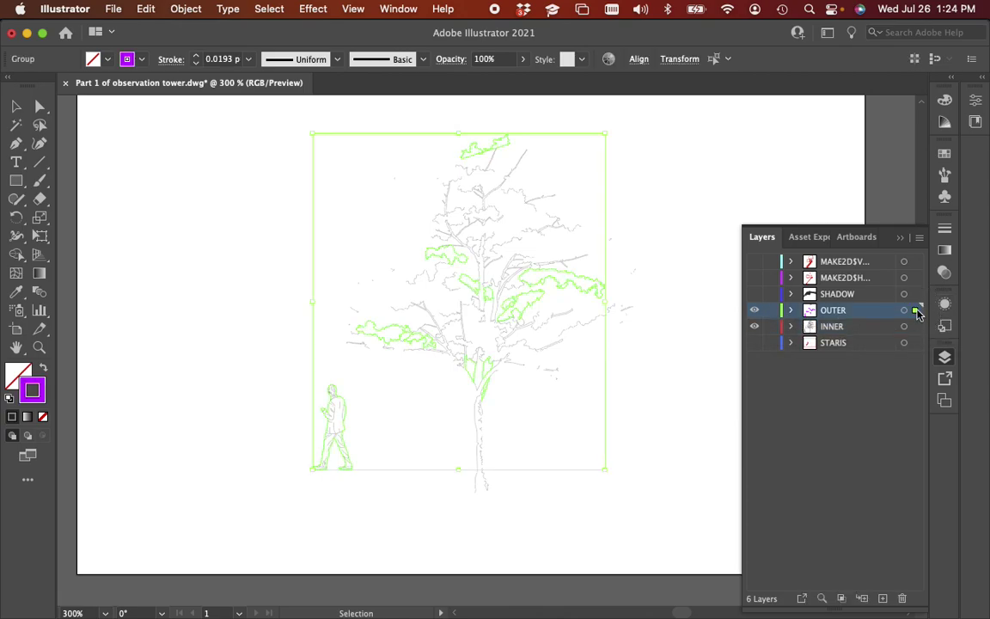
{"action": "double_click", "coordinate": [36, 397]}
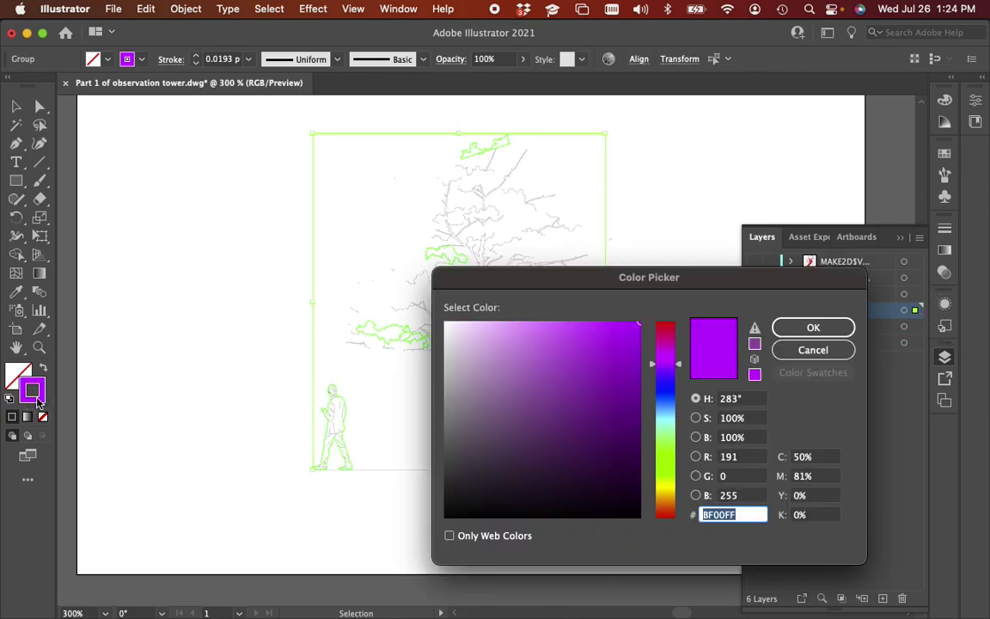
{"action": "mouse_move", "coordinate": [592, 389]}
{"action": "left_mouse_down"}
{"action": "mouse_move", "coordinate": [453, 436]}
{"action": "mouse_move", "coordinate": [433, 457]}
{"action": "left_mouse_up"}
{"action": "left_click", "coordinate": [813, 330]}
- Set the stroke weight of the OUTER layer's linework to 0.55 pt and deselect it
{"action": "left_click", "coordinate": [230, 58]}
{"action": "type", "text": ".55"}
{"action": "key", "text": "Return"}
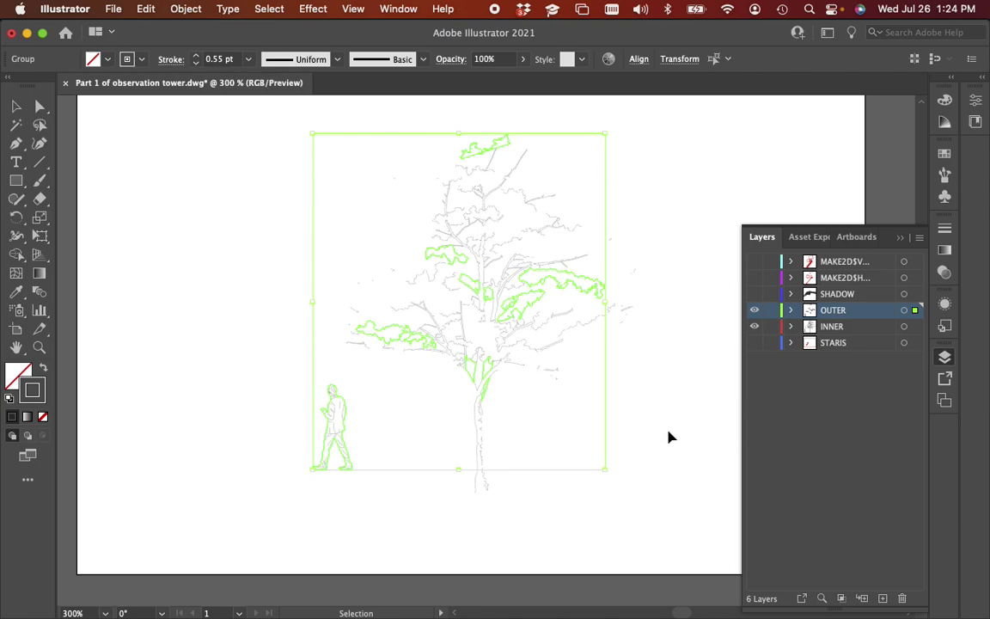
{"action": "left_click", "coordinate": [672, 437]}
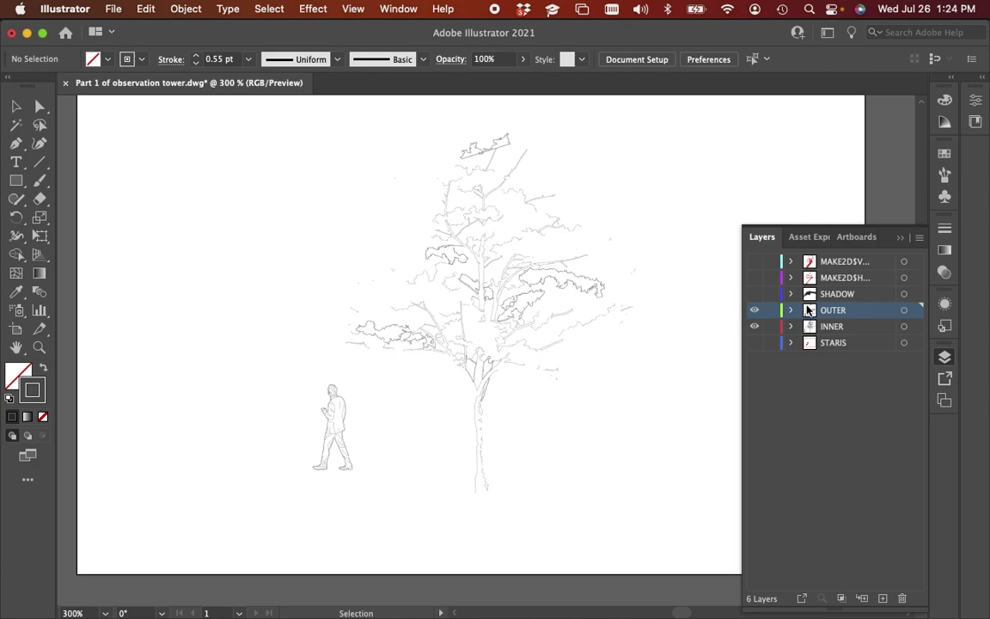
- Show the SHADOW layer, select everything on it and set the stroke colour to dark grey 353535
{"action": "left_click", "coordinate": [754, 294]}
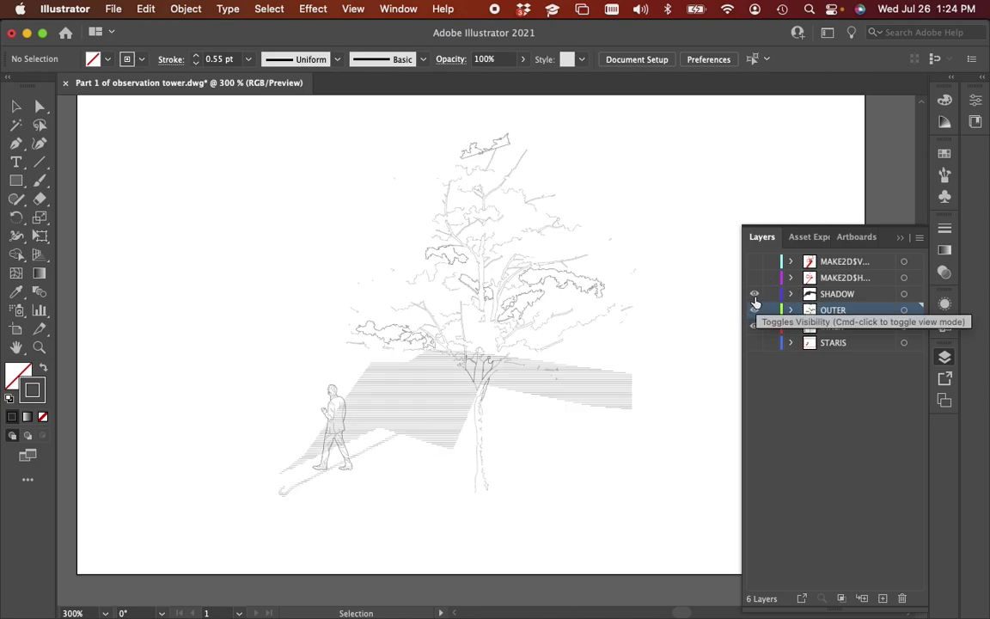
{"action": "left_click", "coordinate": [915, 294]}
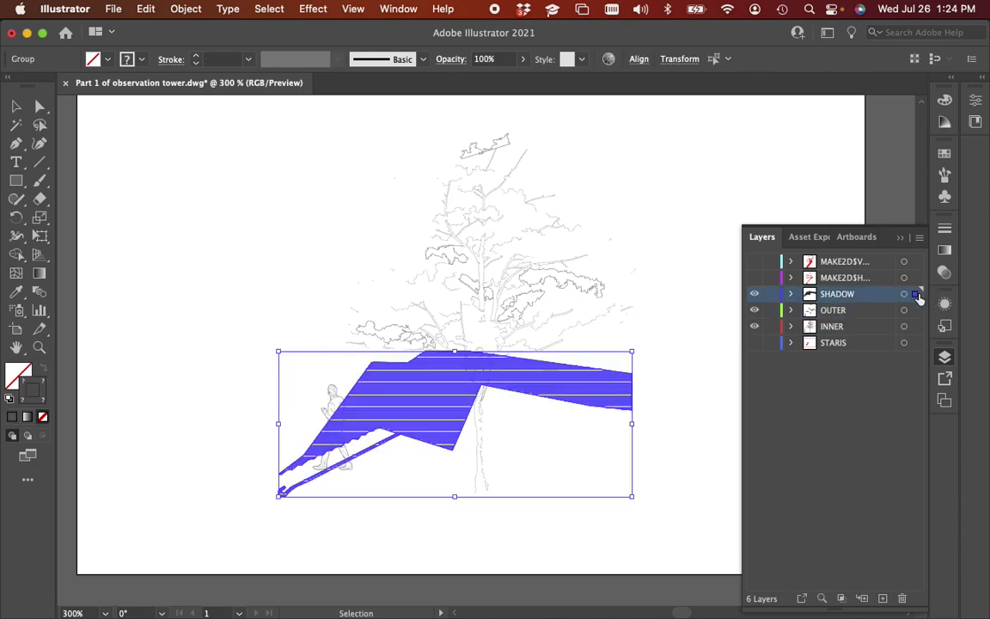
{"action": "double_click", "coordinate": [39, 398]}
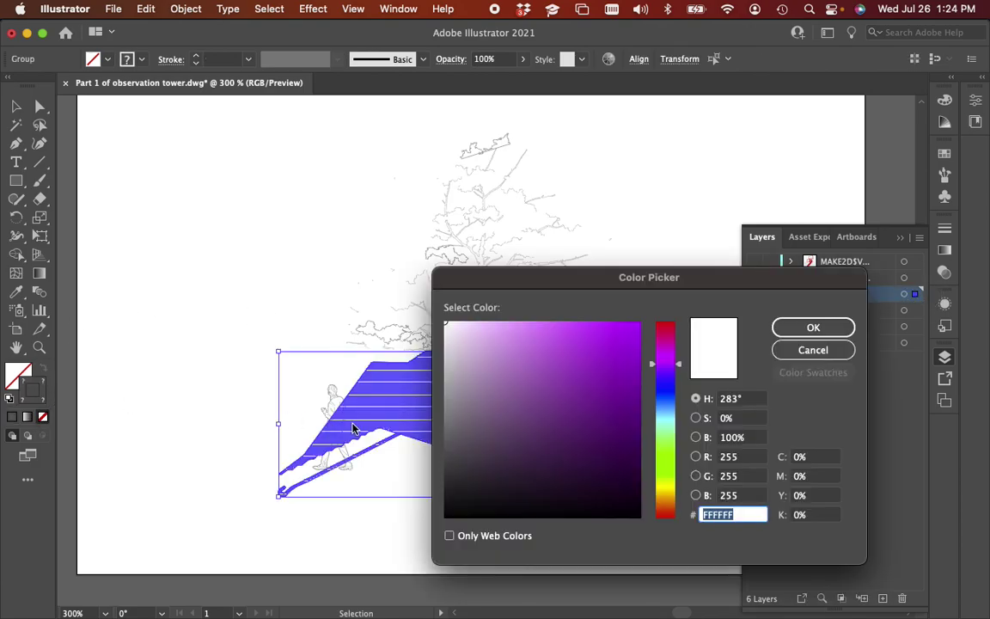
{"action": "mouse_move", "coordinate": [470, 442]}
{"action": "left_mouse_down"}
{"action": "mouse_move", "coordinate": [430, 481]}
{"action": "mouse_move", "coordinate": [439, 477]}
{"action": "left_mouse_up"}
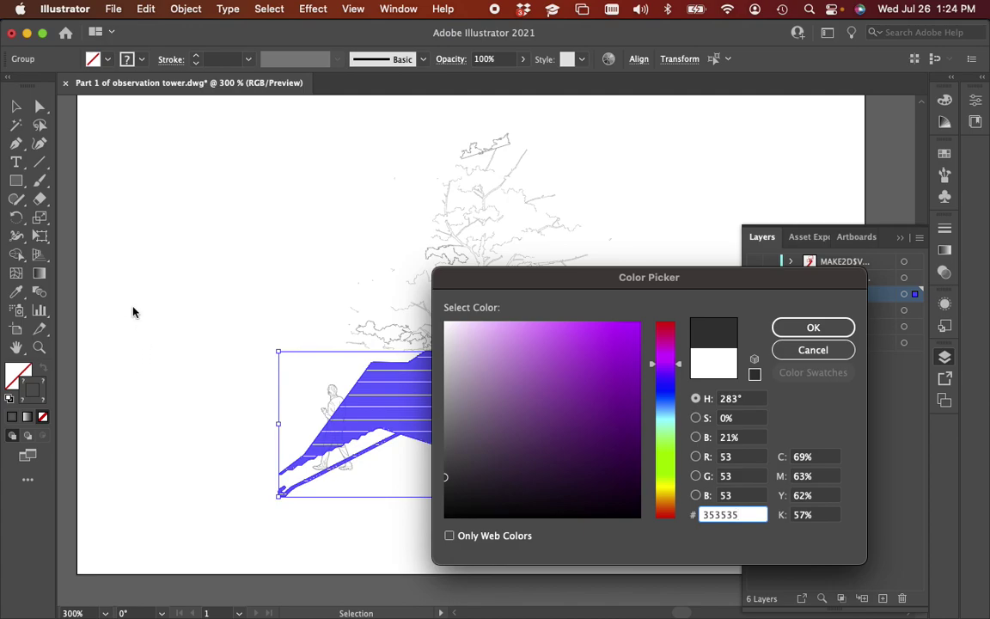
{"action": "left_click", "coordinate": [800, 325]}
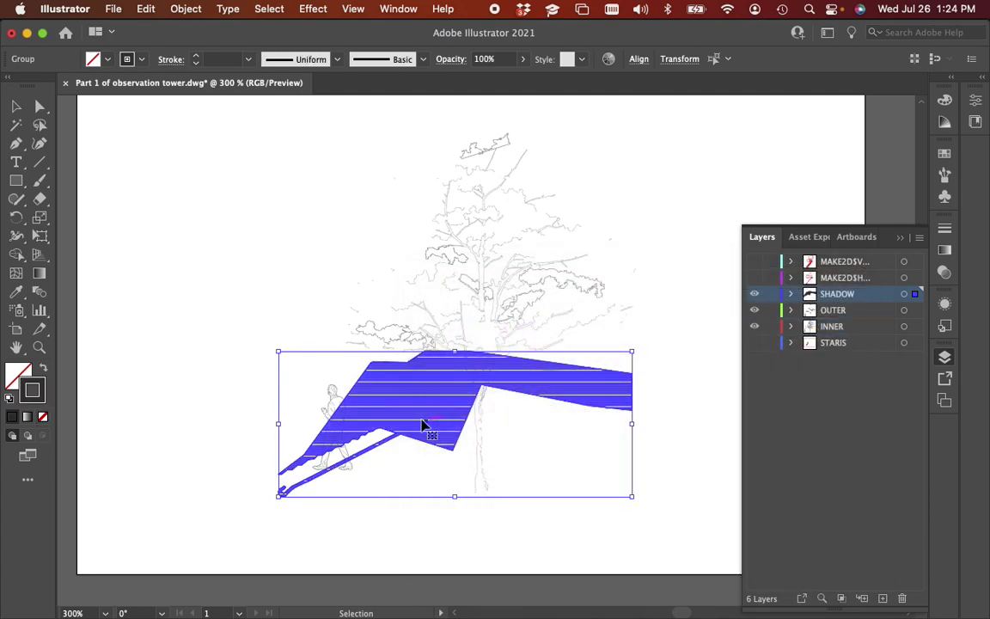
- Select the shadow's hatch group on the SHADOW layer and remove its stroke
{"action": "key", "text": "super+equal"}
{"action": "key", "text": "super+equal"}
{"action": "key", "text": "super+equal"}
{"action": "key", "text": "super+equal"}
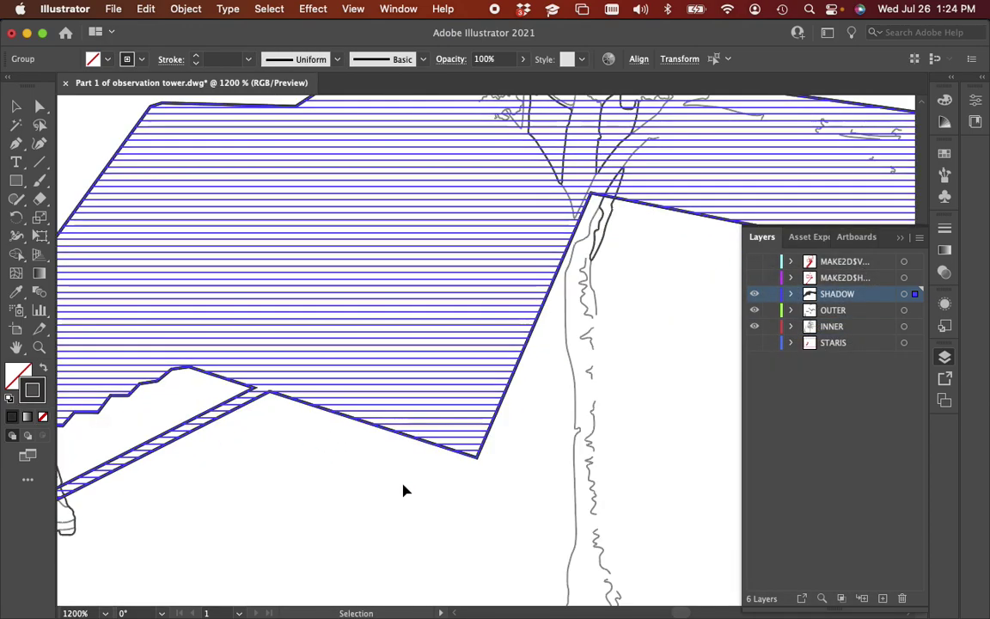
{"action": "left_click", "coordinate": [393, 484]}
{"action": "left_click", "coordinate": [344, 408]}
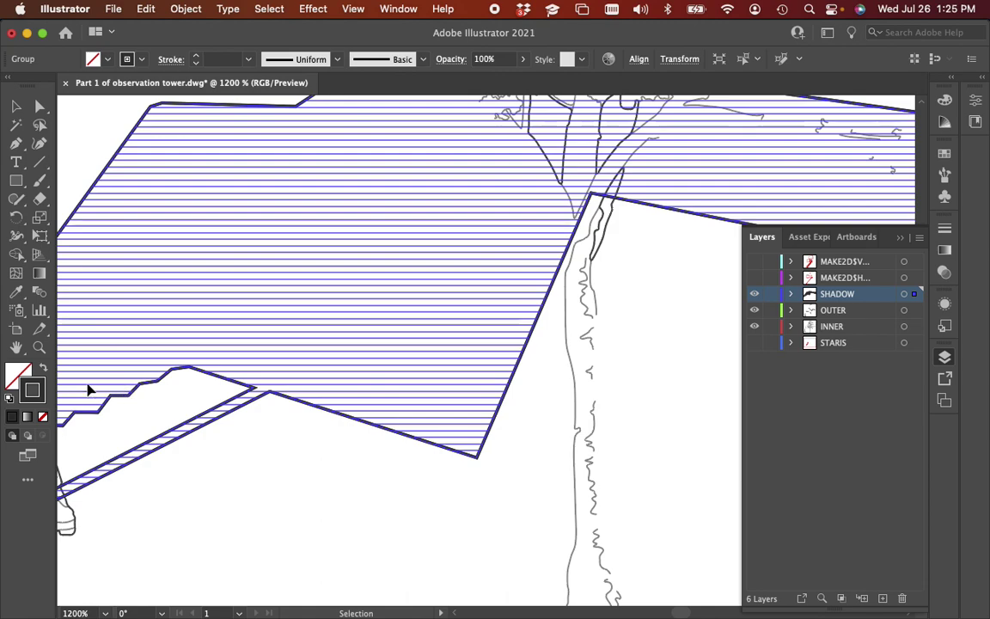
{"action": "left_click", "coordinate": [44, 417]}
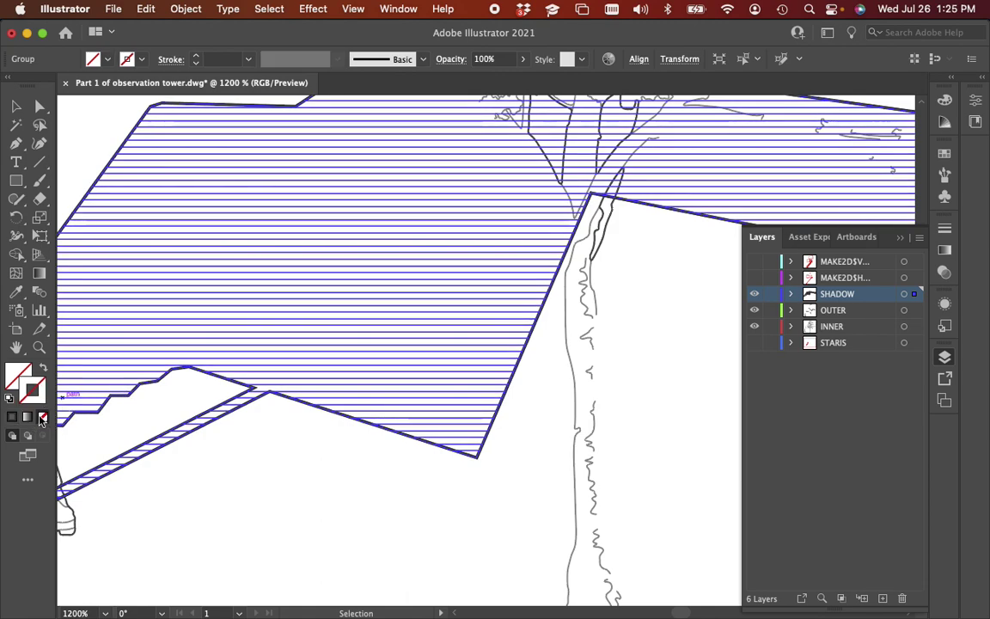
- Fill the shadow's hatch group with grey 9B9B9B and deselect it
{"action": "left_click", "coordinate": [16, 380]}
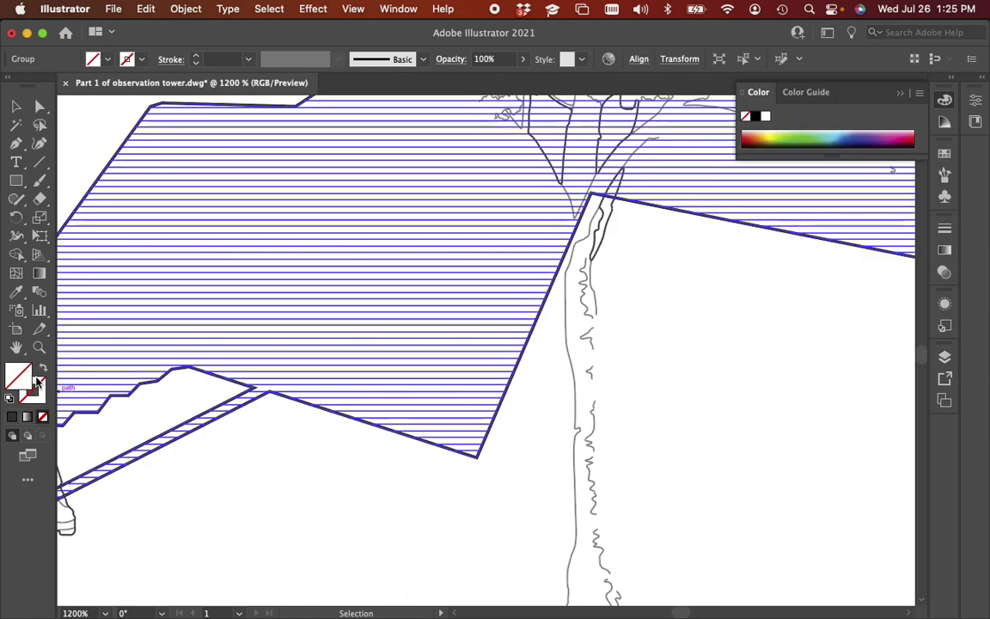
{"action": "double_click", "coordinate": [26, 378]}
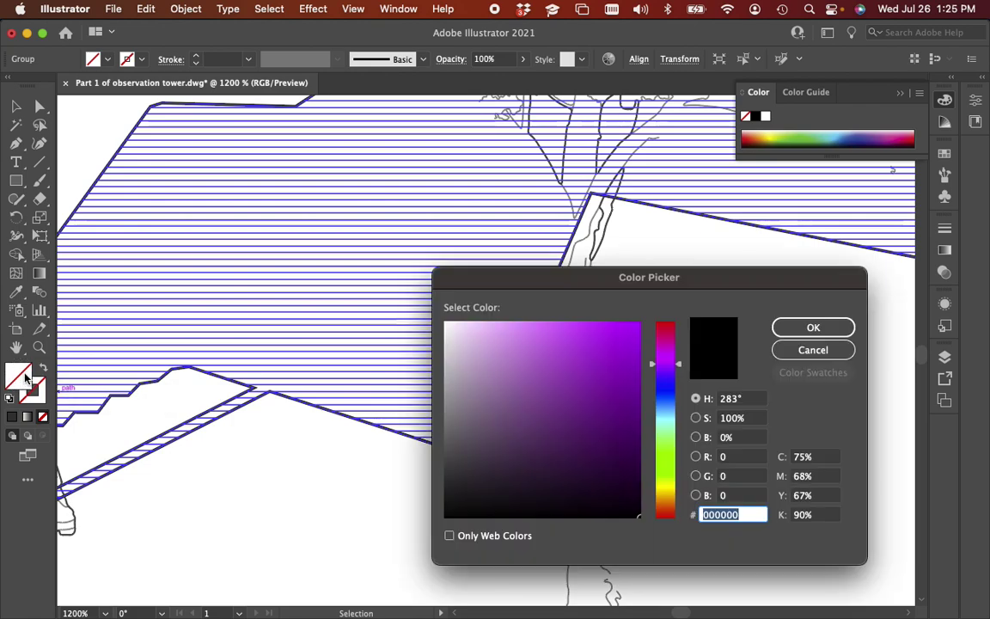
{"action": "mouse_move", "coordinate": [474, 374]}
{"action": "left_mouse_down"}
{"action": "mouse_move", "coordinate": [453, 398]}
{"action": "mouse_move", "coordinate": [437, 395]}
{"action": "left_mouse_up"}
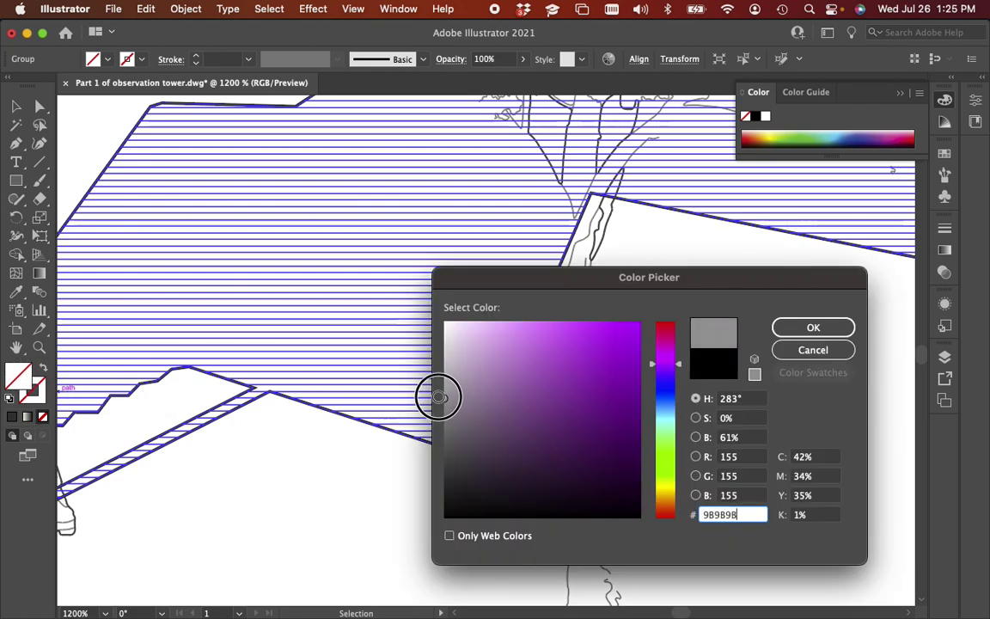
{"action": "left_click", "coordinate": [813, 328]}
{"action": "left_click", "coordinate": [621, 393]}
- Reduce the opacity of the grey-filled shadow group to 30% so the tree and figure show through
{"action": "scroll", "coordinate": [435, 442], "scroll_direction": "down", "scroll_amount": 5}
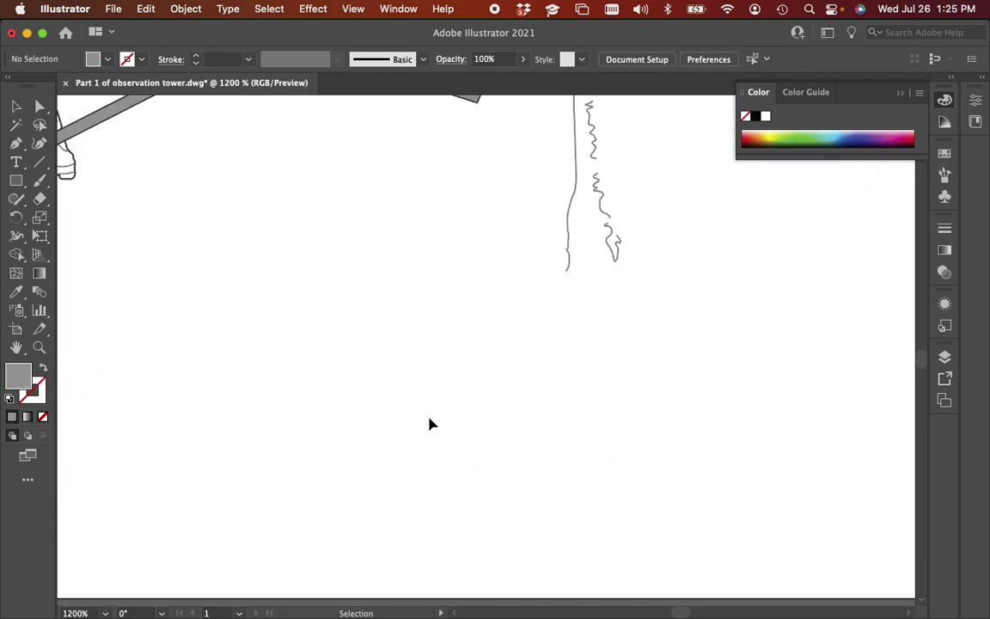
{"action": "scroll", "coordinate": [429, 425], "scroll_direction": "up", "scroll_amount": 8}
{"action": "scroll", "coordinate": [430, 383], "scroll_direction": "up", "scroll_amount": 1}
{"action": "left_click", "coordinate": [431, 383]}
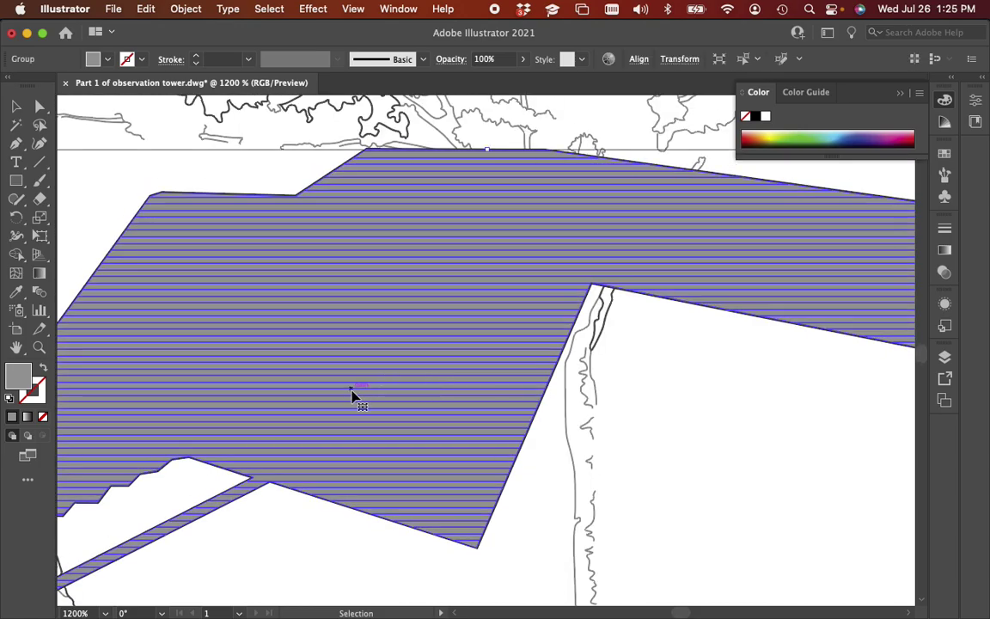
{"action": "key", "text": "super+minus"}
{"action": "key", "text": "super+minus"}
{"action": "key", "text": "super+minus"}
{"action": "left_click", "coordinate": [406, 449]}
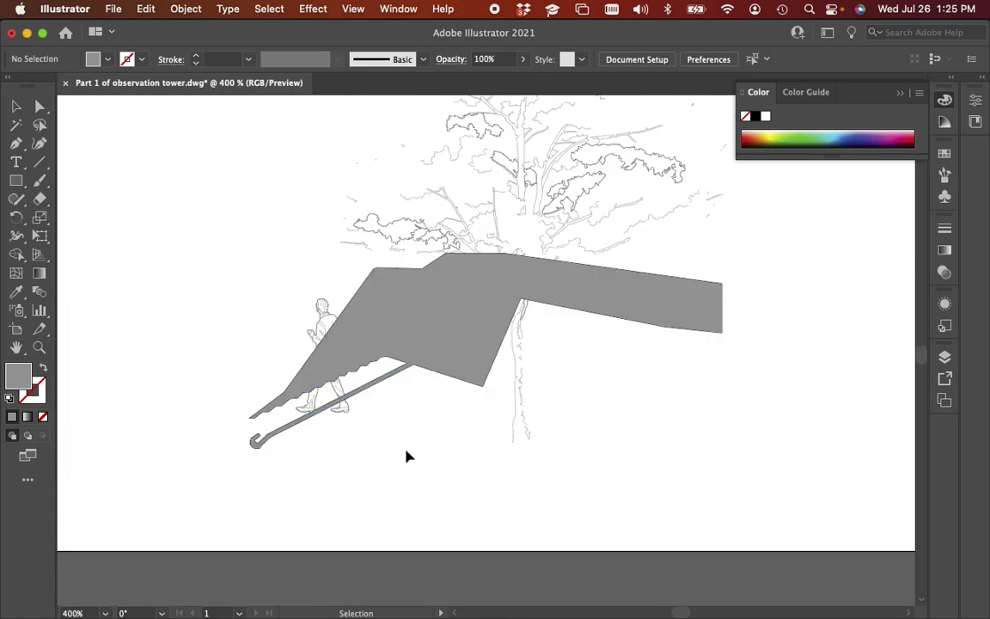
{"action": "left_click", "coordinate": [409, 347]}
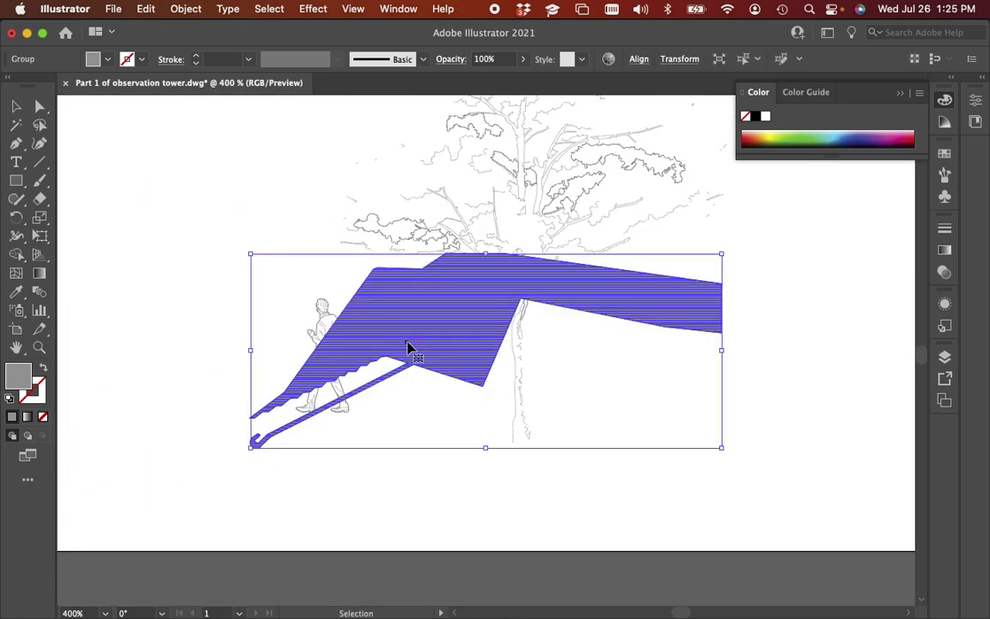
{"action": "left_click", "coordinate": [520, 66]}
{"action": "left_click_drag", "start_coordinate": [519, 78], "coordinate": [481, 103]}
{"action": "left_click", "coordinate": [404, 426]}
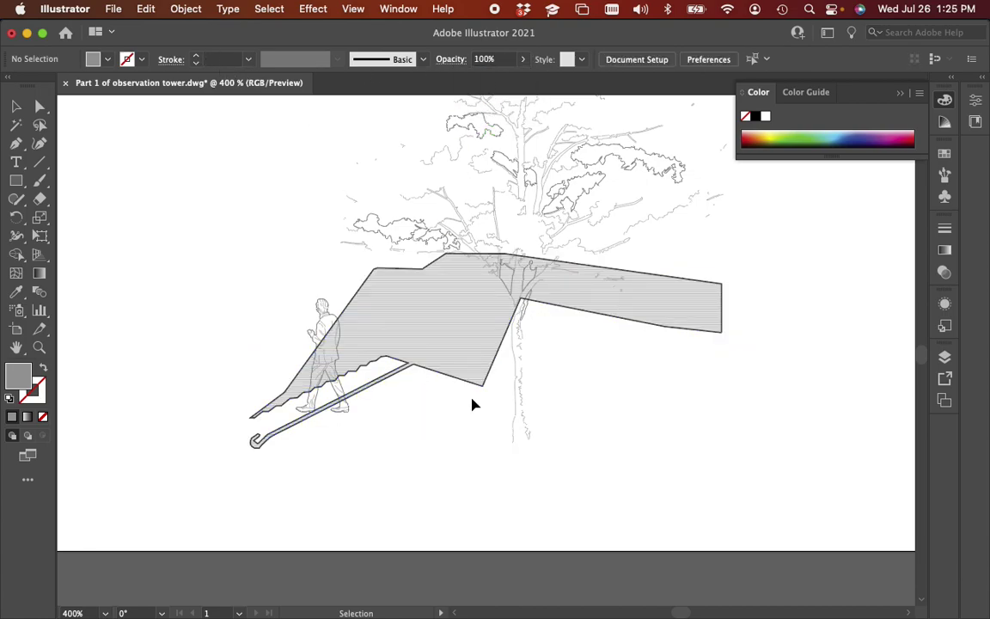
- Examine the grey shadow group's hatch lines and dark outline up close
{"action": "scroll", "coordinate": [468, 395], "scroll_direction": "up", "scroll_amount": 1}
{"action": "left_click", "coordinate": [462, 388]}
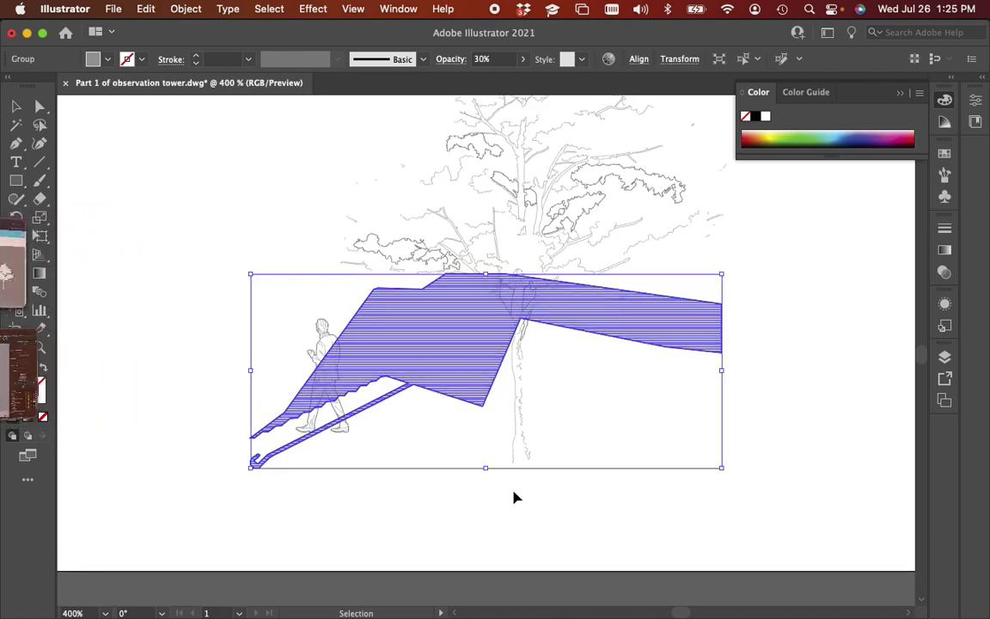
{"action": "left_click", "coordinate": [455, 440]}
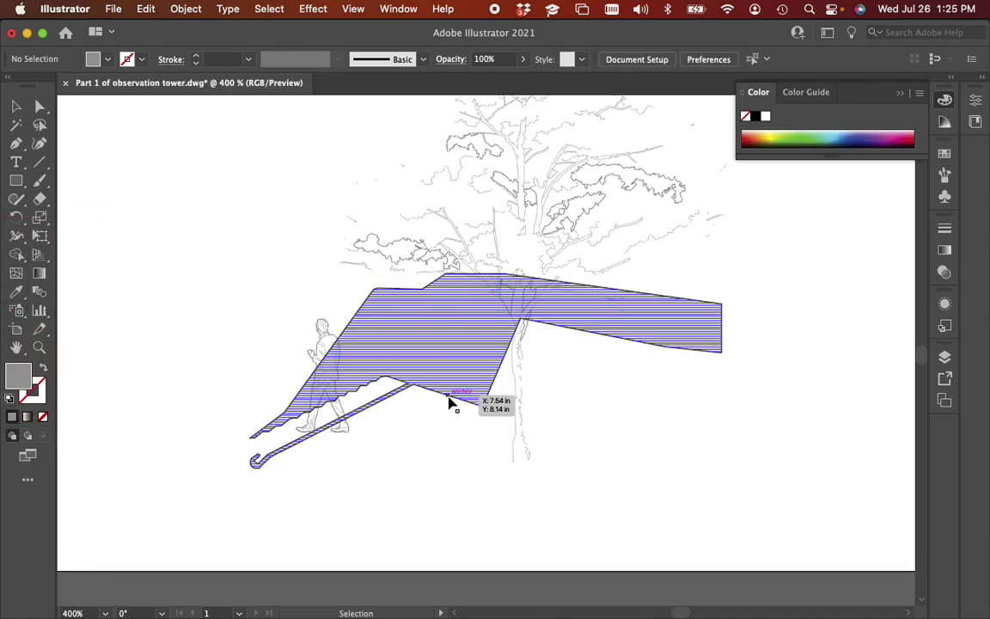
{"action": "scroll", "coordinate": [449, 402], "scroll_direction": "up", "scroll_amount": 5, "text": "alt"}
{"action": "key", "text": "v"}
{"action": "left_click", "coordinate": [400, 497]}
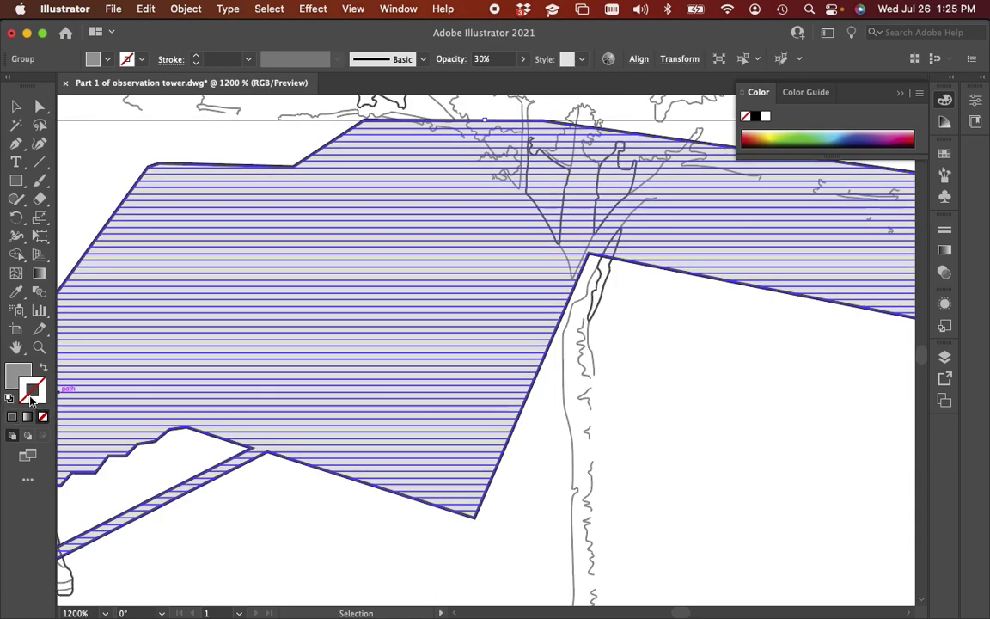
{"action": "left_click", "coordinate": [258, 537]}
{"action": "left_click", "coordinate": [342, 475]}
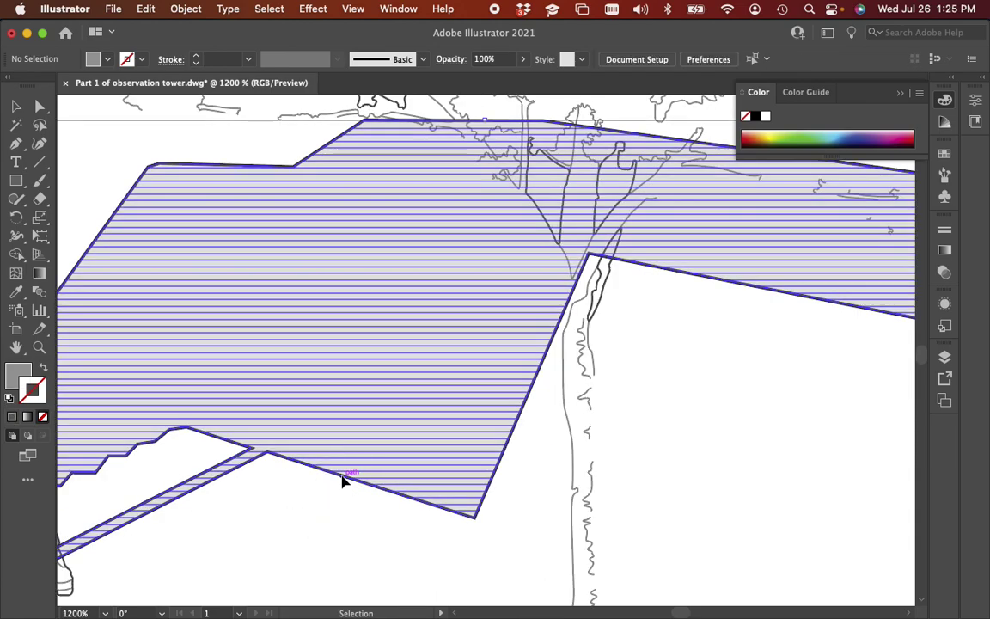
{"action": "left_click", "coordinate": [254, 513]}
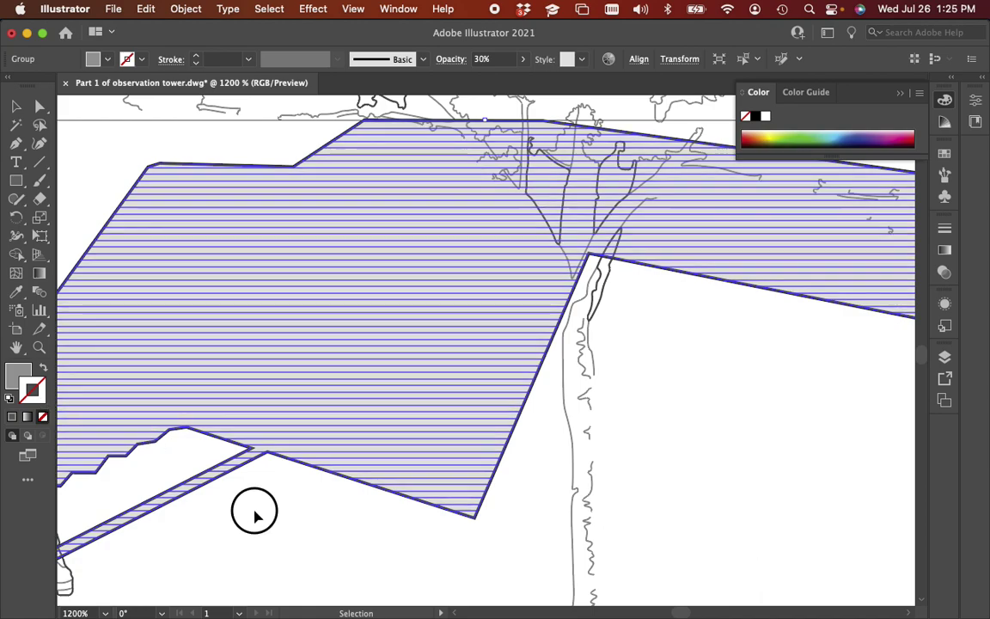
- Set the stroke colour of the 30% opacity shadow group to white
{"action": "left_click", "coordinate": [322, 474]}
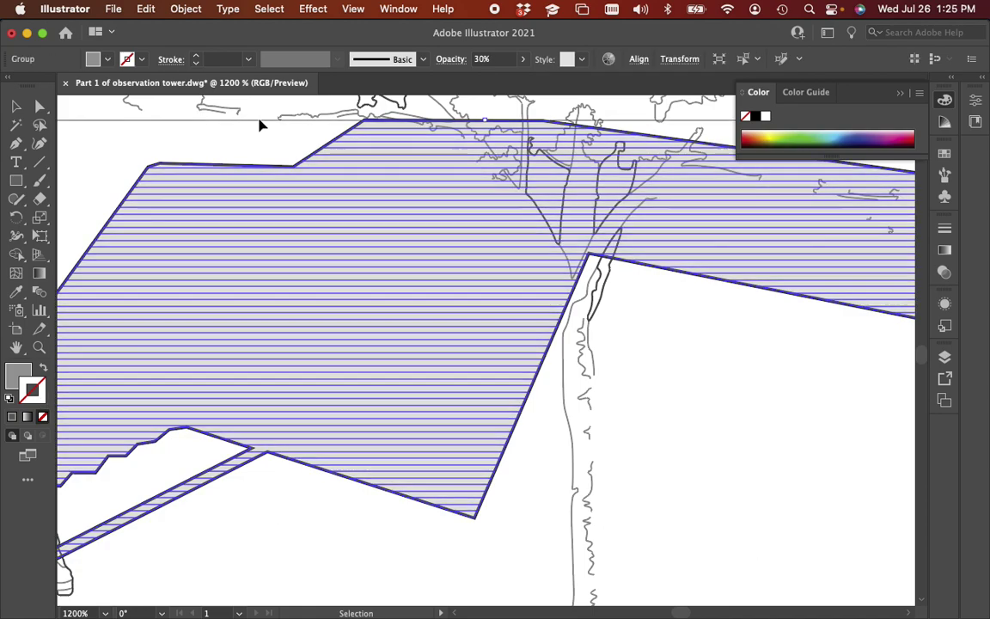
{"action": "double_click", "coordinate": [33, 396]}
{"action": "left_click", "coordinate": [812, 327]}
{"action": "left_click", "coordinate": [516, 514]}
- Expand the 30% opacity shadow group with both Fill and Stroke included
{"action": "left_click", "coordinate": [465, 508]}
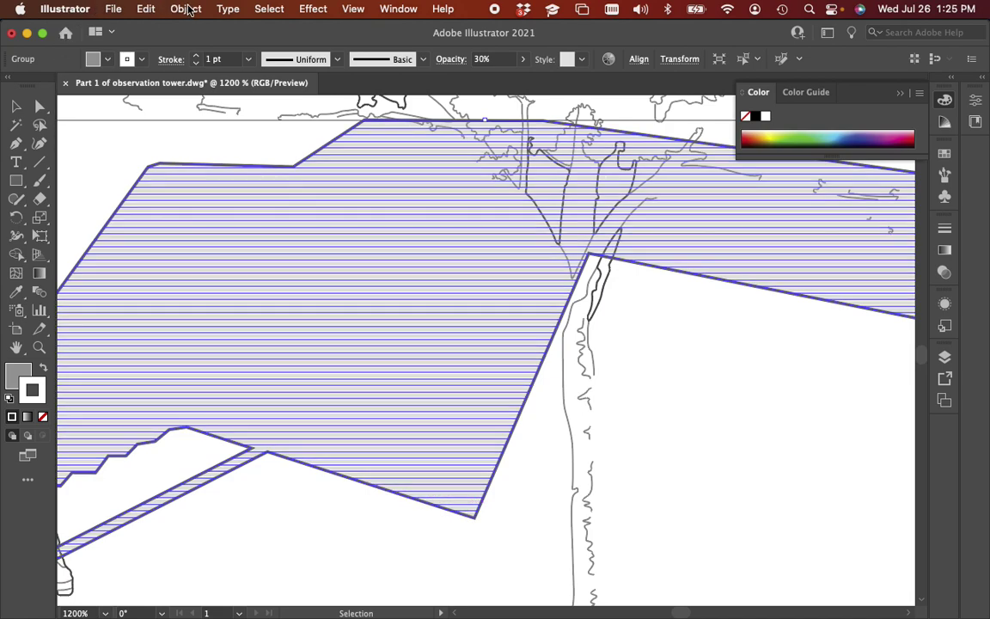
{"action": "left_click", "coordinate": [186, 8]}
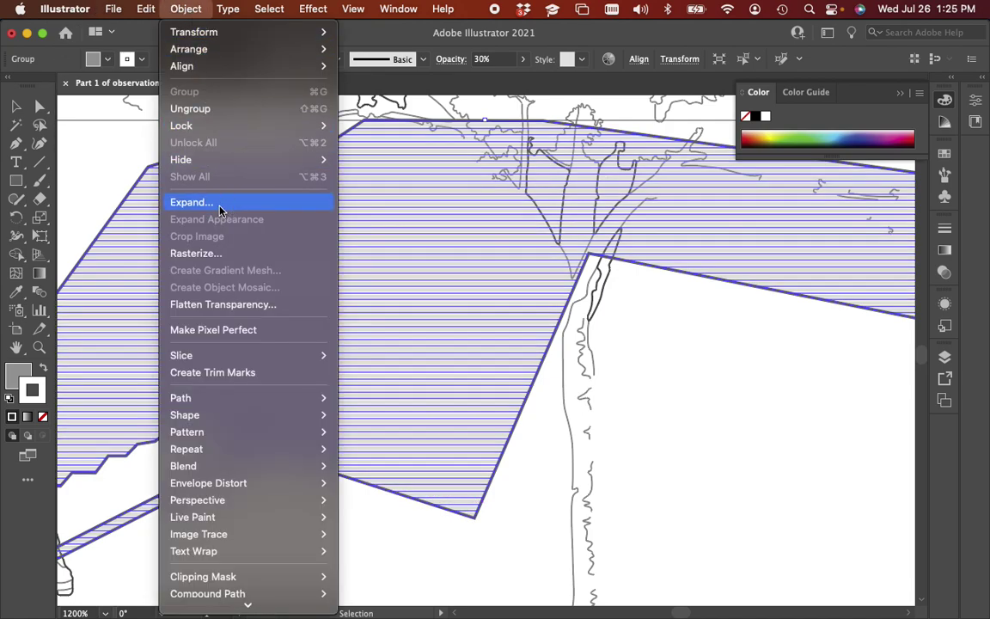
{"action": "left_click", "coordinate": [191, 202]}
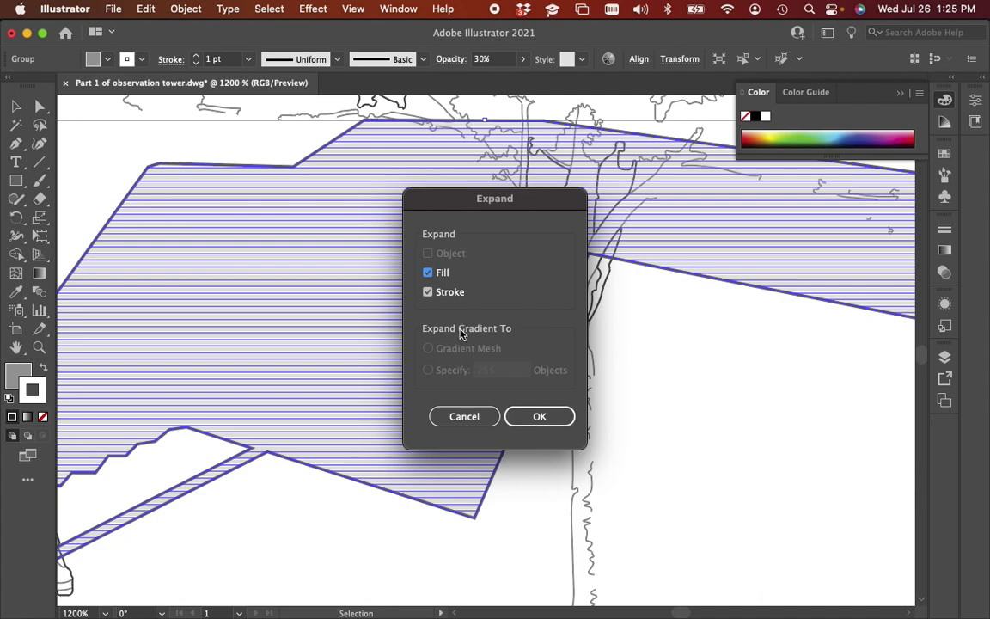
{"action": "left_click", "coordinate": [539, 416]}
{"action": "left_click", "coordinate": [371, 501]}
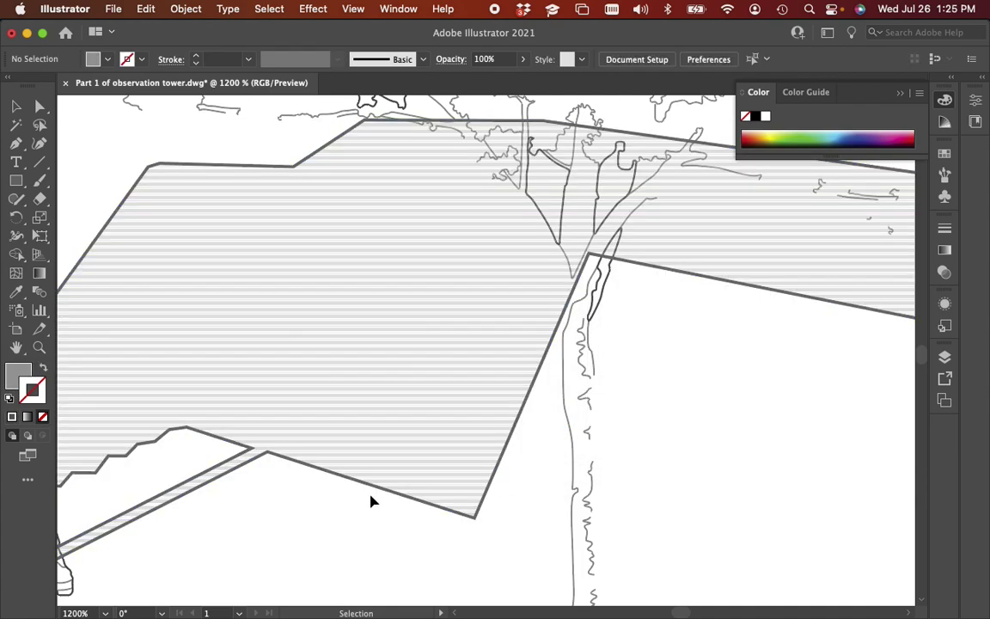
- Fill the expanded shadow group with white and deselect it
{"action": "scroll", "coordinate": [344, 511], "scroll_direction": "up", "scroll_amount": 10}
{"action": "scroll", "coordinate": [343, 519], "scroll_direction": "down", "scroll_amount": 10}
{"action": "scroll", "coordinate": [343, 519], "scroll_direction": "up", "scroll_amount": 5, "text": "alt"}
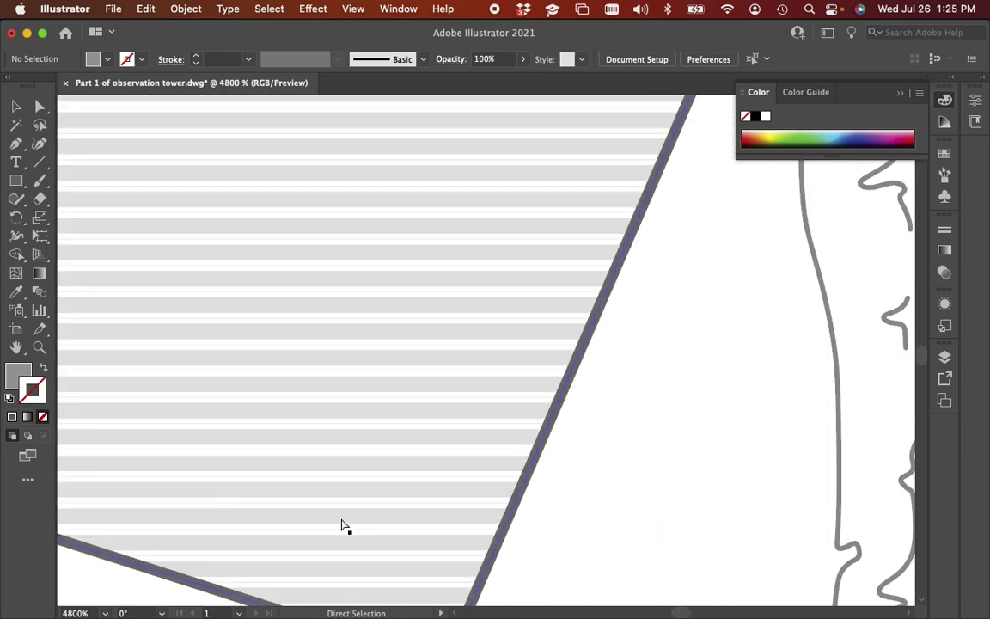
{"action": "scroll", "coordinate": [341, 522], "scroll_direction": "down", "scroll_amount": 5}
{"action": "left_click", "coordinate": [309, 480]}
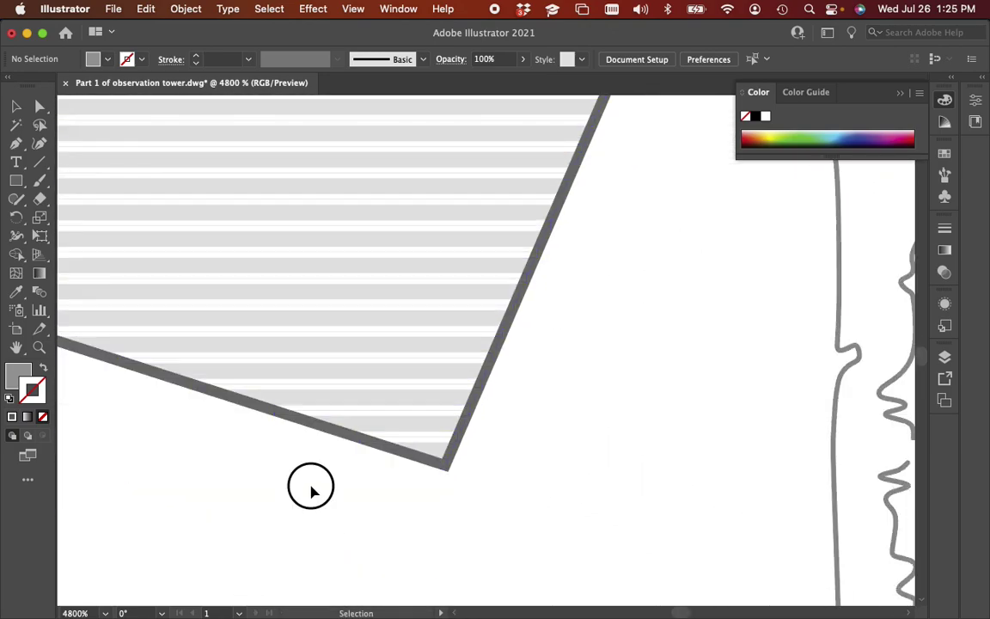
{"action": "left_click", "coordinate": [319, 429]}
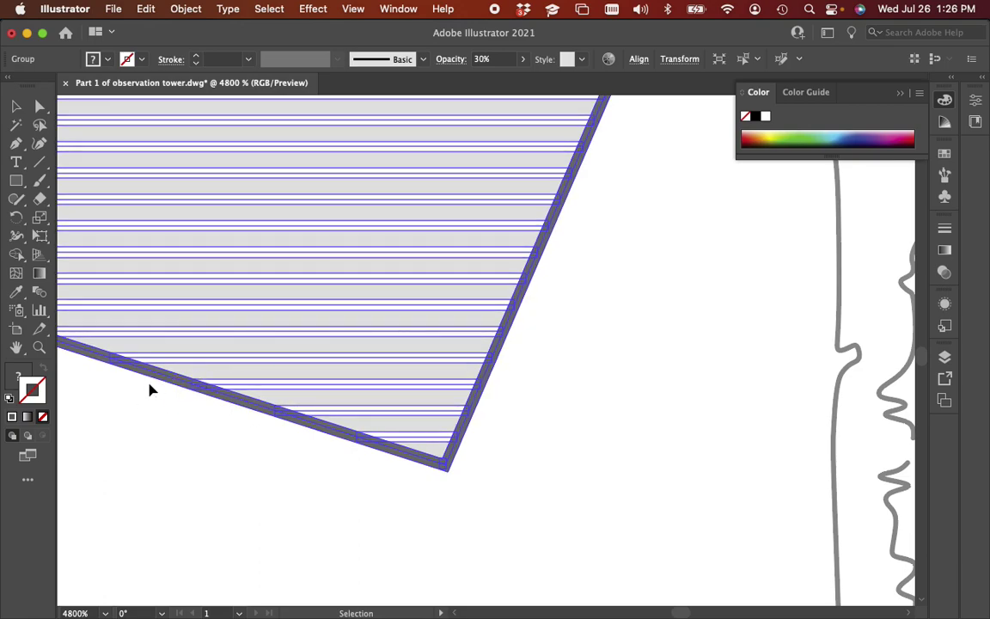
{"action": "left_click", "coordinate": [43, 369]}
{"action": "double_click", "coordinate": [26, 380]}
{"action": "left_click_drag", "start_coordinate": [539, 422], "coordinate": [414, 302]}
{"action": "left_click", "coordinate": [813, 326]}
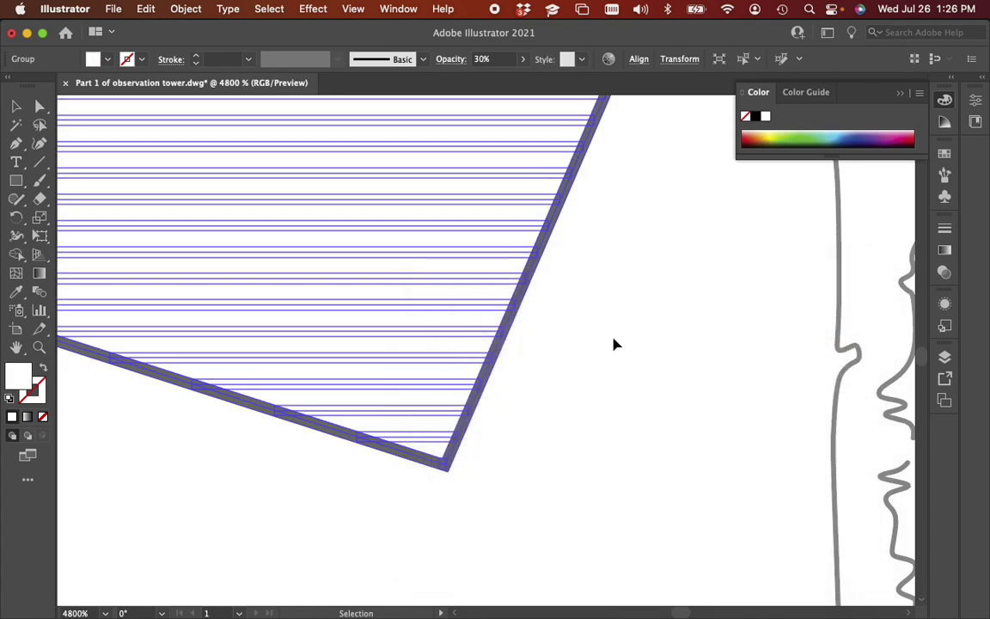
{"action": "left_click", "coordinate": [328, 491]}
- Swap the expanded shadow group's fill and stroke so it has a white stroke and no fill
{"action": "left_click", "coordinate": [328, 393]}
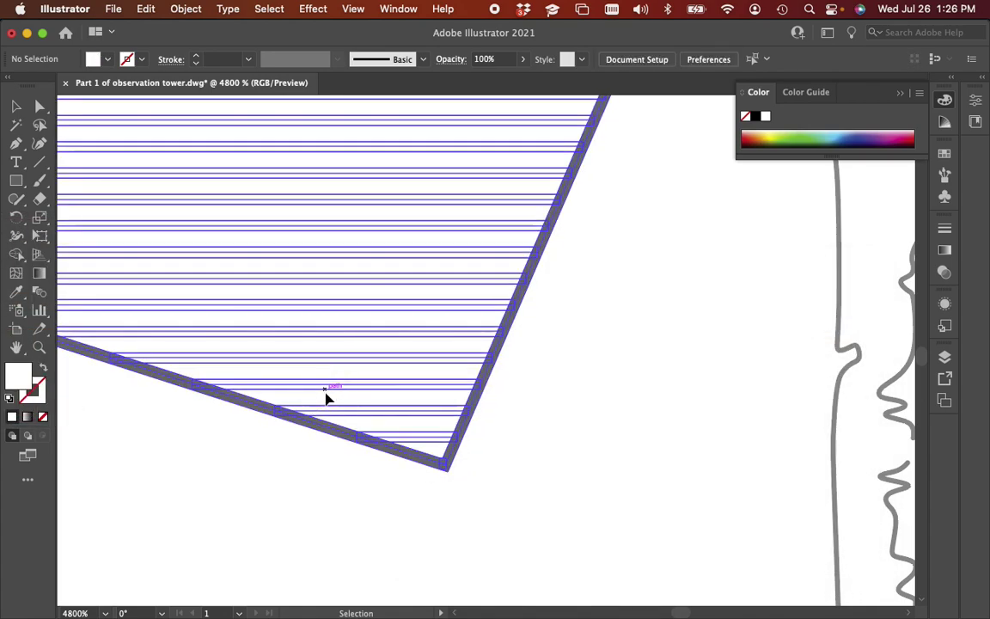
{"action": "left_click", "coordinate": [43, 369]}
{"action": "left_click", "coordinate": [144, 409]}
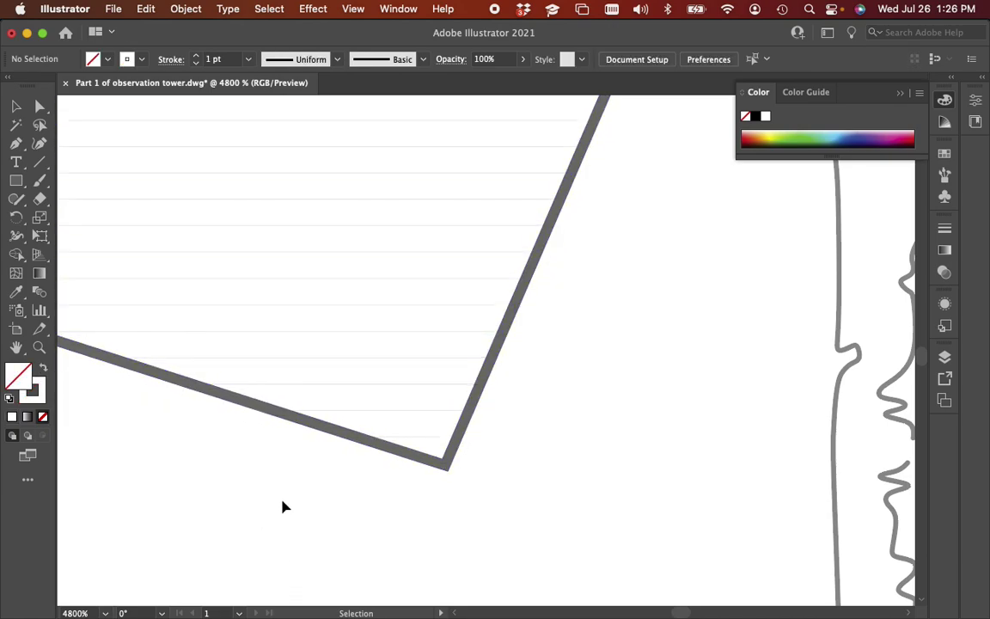
{"action": "left_click", "coordinate": [489, 387]}
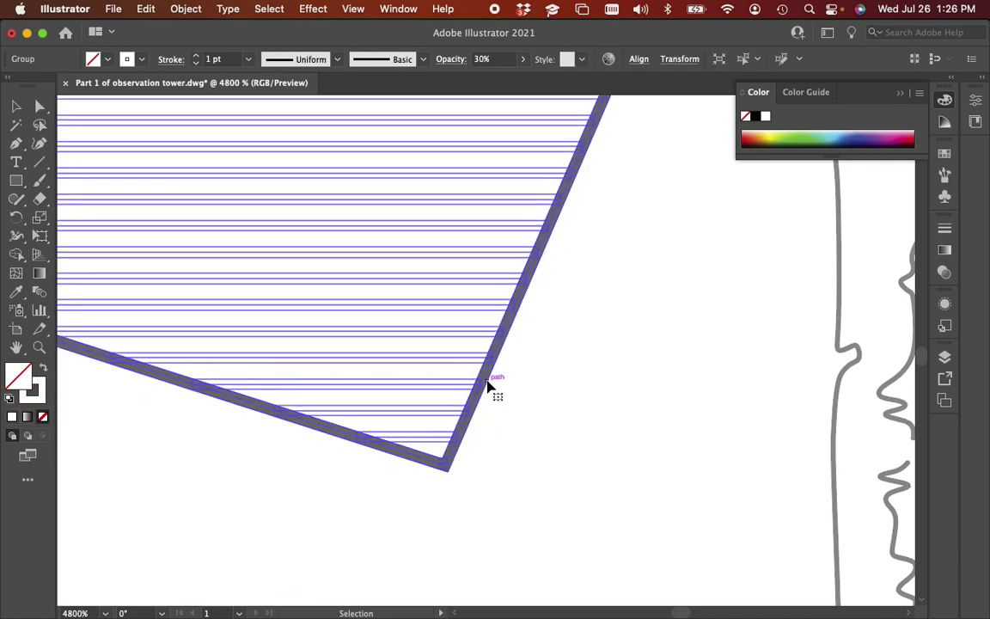
{"action": "left_click", "coordinate": [166, 421]}
{"action": "left_click", "coordinate": [303, 432]}
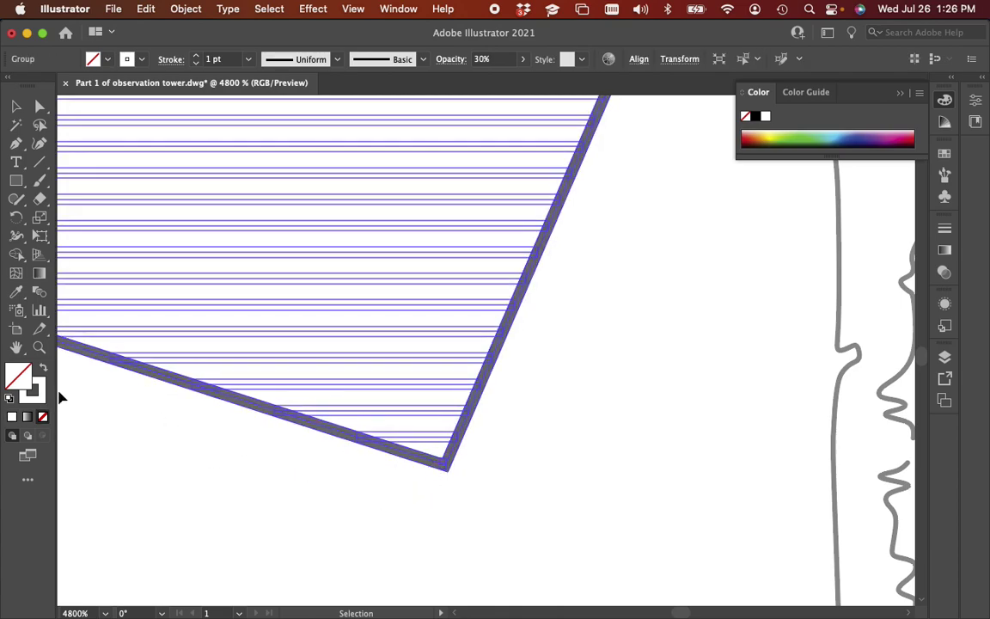
{"action": "left_click", "coordinate": [267, 470]}
{"action": "left_click", "coordinate": [256, 407]}
{"action": "left_click", "coordinate": [12, 417]}
{"action": "left_click", "coordinate": [43, 416]}
{"action": "left_click", "coordinate": [103, 410]}
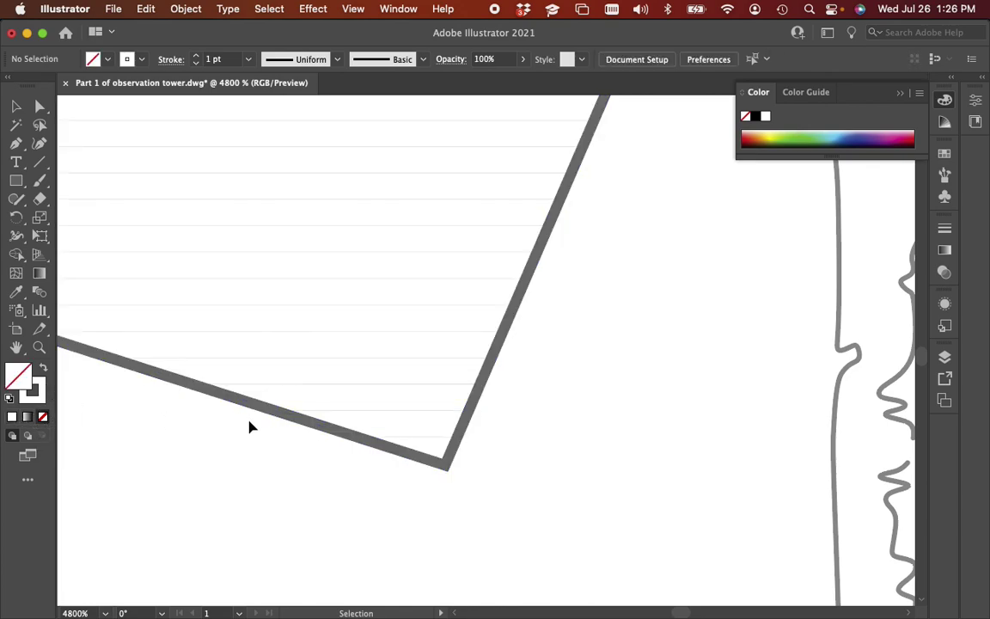
- Delete the white, 30% opacity group that overlaps the dark-stroked shadow hatch group
{"action": "left_click", "coordinate": [274, 429]}
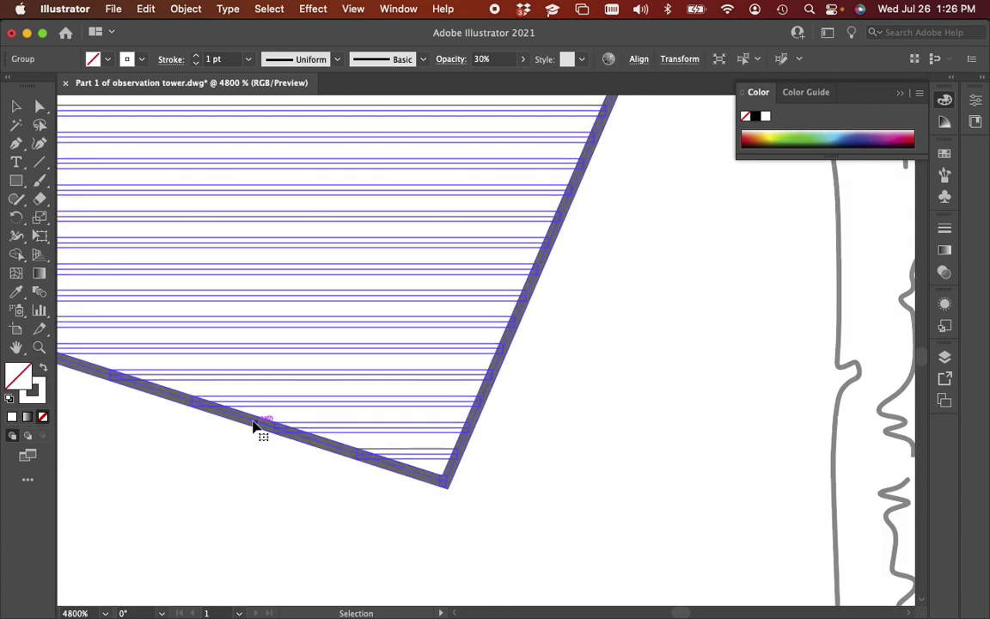
{"action": "left_click", "coordinate": [243, 441]}
{"action": "left_click", "coordinate": [238, 422]}
{"action": "left_click", "coordinate": [238, 422]}
{"action": "left_click", "coordinate": [261, 425]}
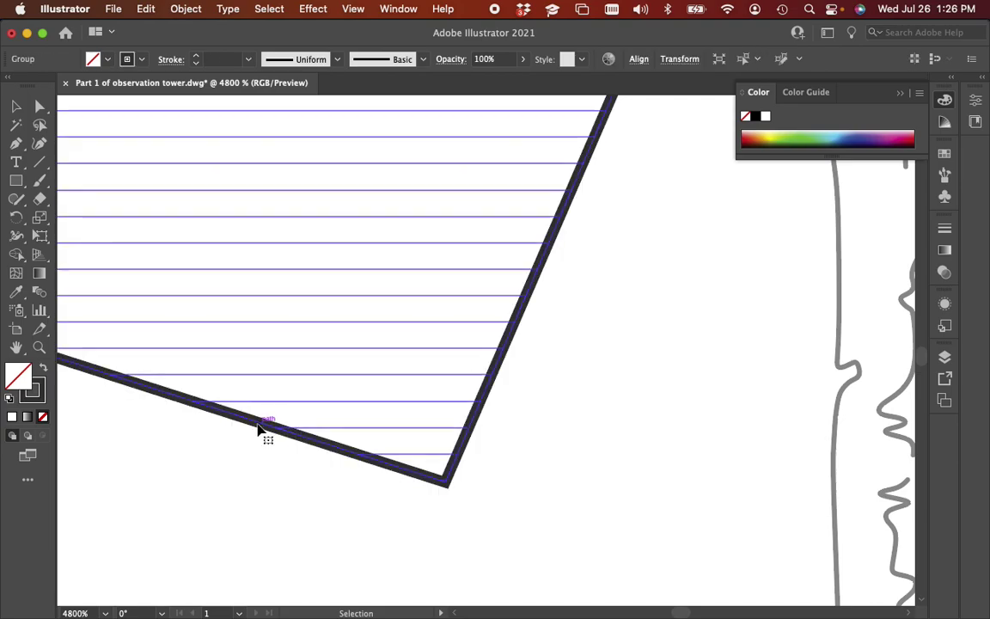
{"action": "key", "text": "Delete"}
{"action": "key", "text": "super+z"}
- Try moving the dark-stroked shadow group away from the figure and tree, and undo both moves
{"action": "left_click", "coordinate": [259, 434]}
{"action": "mouse_move", "coordinate": [245, 422]}
{"action": "left_mouse_down"}
{"action": "mouse_move", "coordinate": [334, 545]}
{"action": "mouse_move", "coordinate": [379, 513]}
{"action": "left_mouse_up"}
{"action": "scroll", "coordinate": [380, 513], "scroll_direction": "down", "scroll_amount": 10}
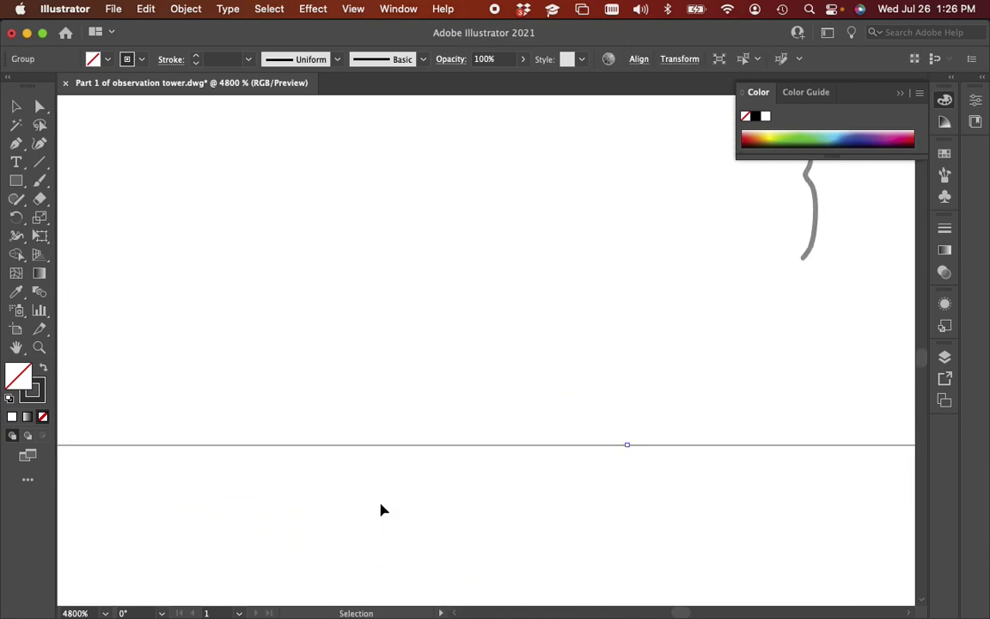
{"action": "key", "text": "super+minus"}
{"action": "key", "text": "super+minus"}
{"action": "key", "text": "super+minus"}
{"action": "key", "text": "super+minus"}
{"action": "key", "text": "super+minus"}
{"action": "key", "text": "super+minus"}
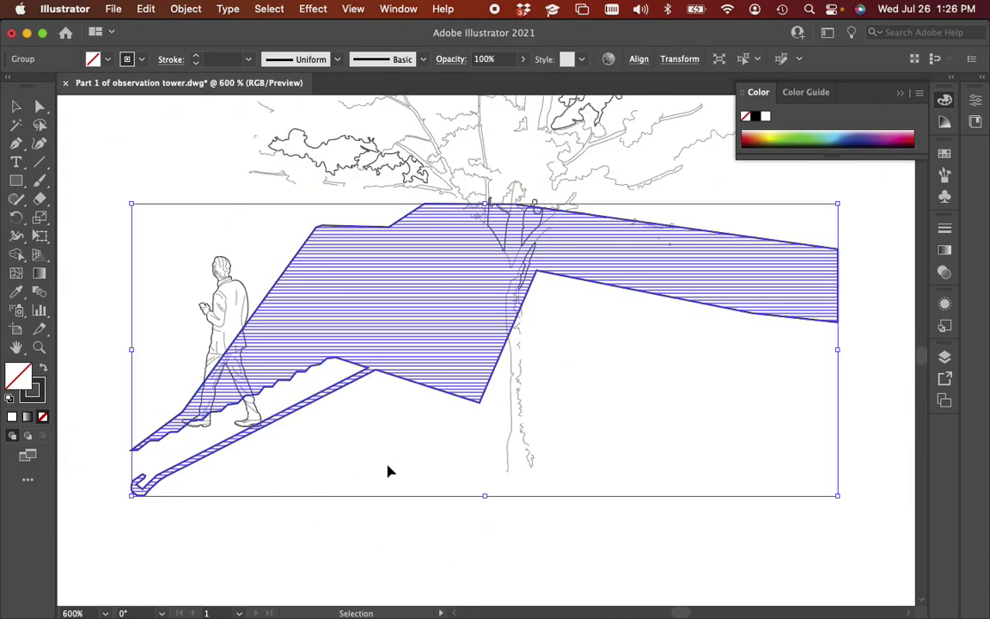
{"action": "left_click", "coordinate": [387, 470]}
{"action": "left_click", "coordinate": [404, 381]}
{"action": "left_click_drag", "start_coordinate": [404, 385], "coordinate": [506, 585]}
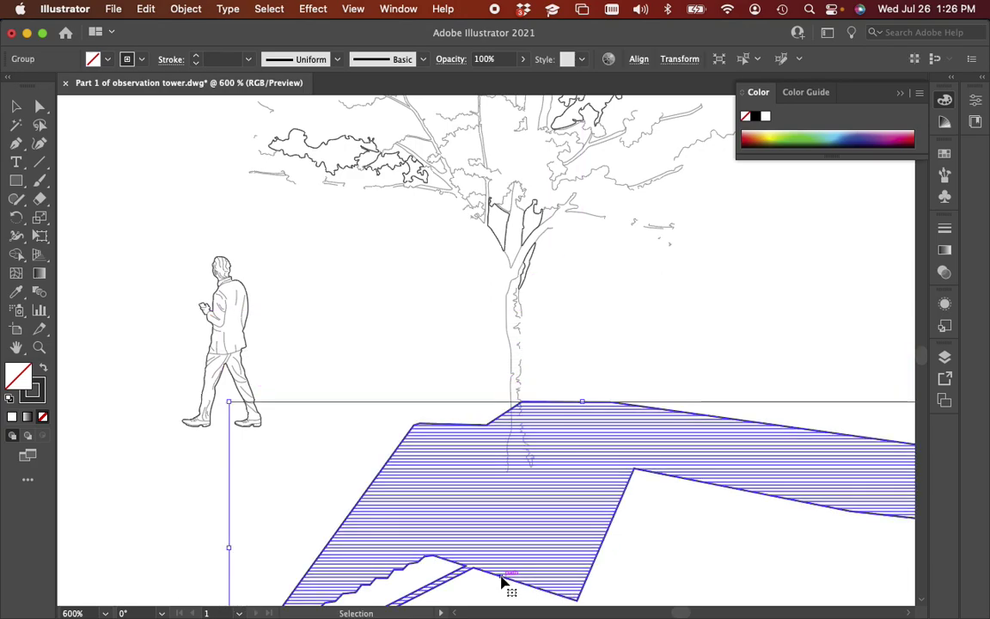
{"action": "key", "text": "super+z"}
{"action": "key", "text": "super+z"}
{"action": "left_click", "coordinate": [404, 472]}
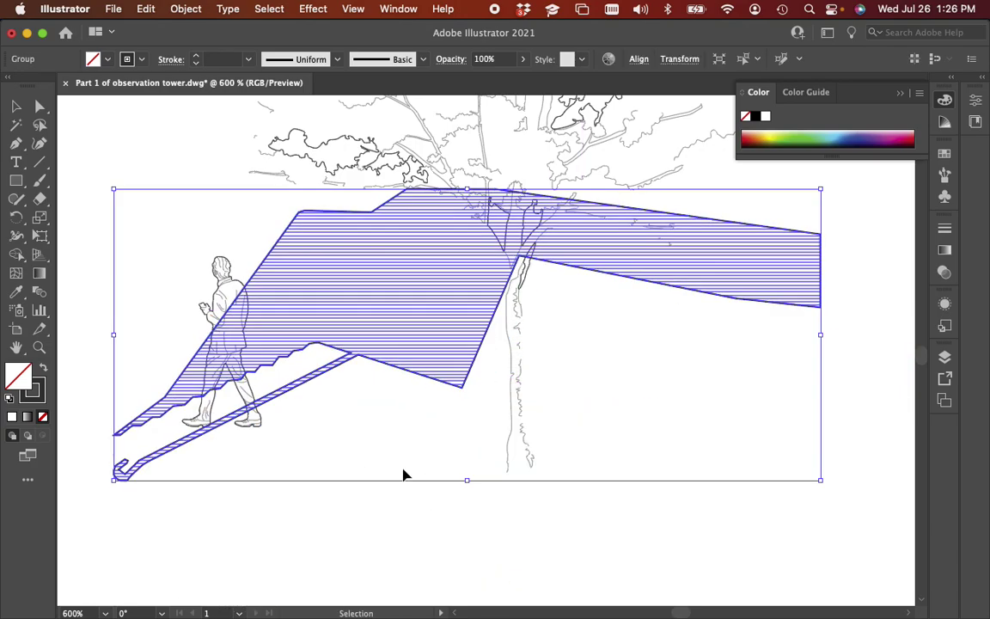
- Swap the fill and stroke of the remaining shadow group so it has a dark fill and no stroke
{"action": "left_click", "coordinate": [372, 358]}
{"action": "left_click", "coordinate": [372, 361]}
{"action": "left_click", "coordinate": [42, 370]}
{"action": "left_click", "coordinate": [224, 514]}
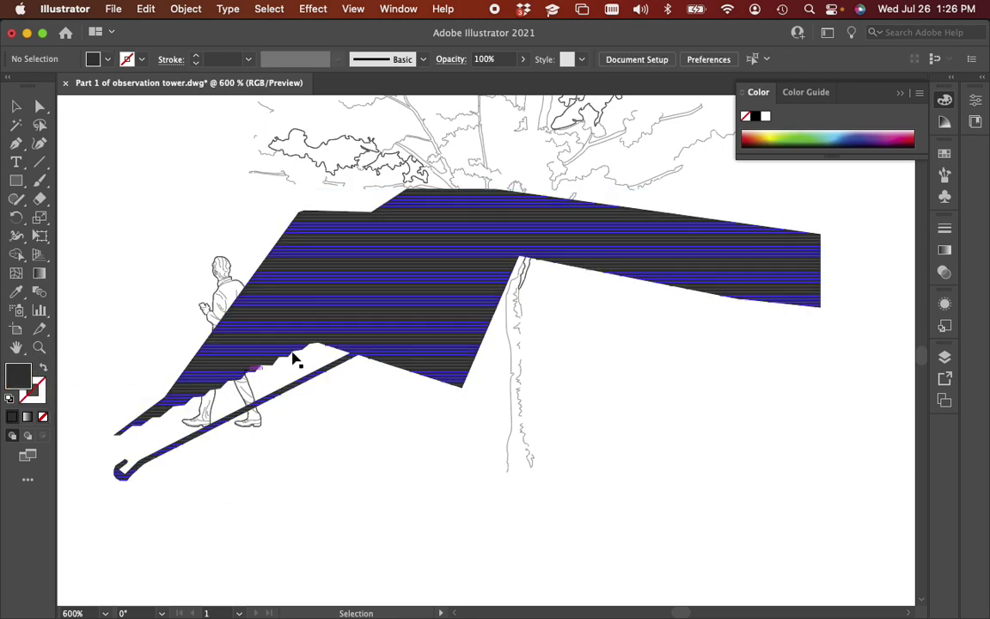
- Change the shadow group's fill colour to light grey B2B2B2 and deselect it
{"action": "left_click", "coordinate": [344, 344]}
{"action": "double_click", "coordinate": [15, 374]}
{"action": "left_click", "coordinate": [459, 479]}
{"action": "left_click", "coordinate": [446, 479]}
{"action": "left_click", "coordinate": [444, 381]}
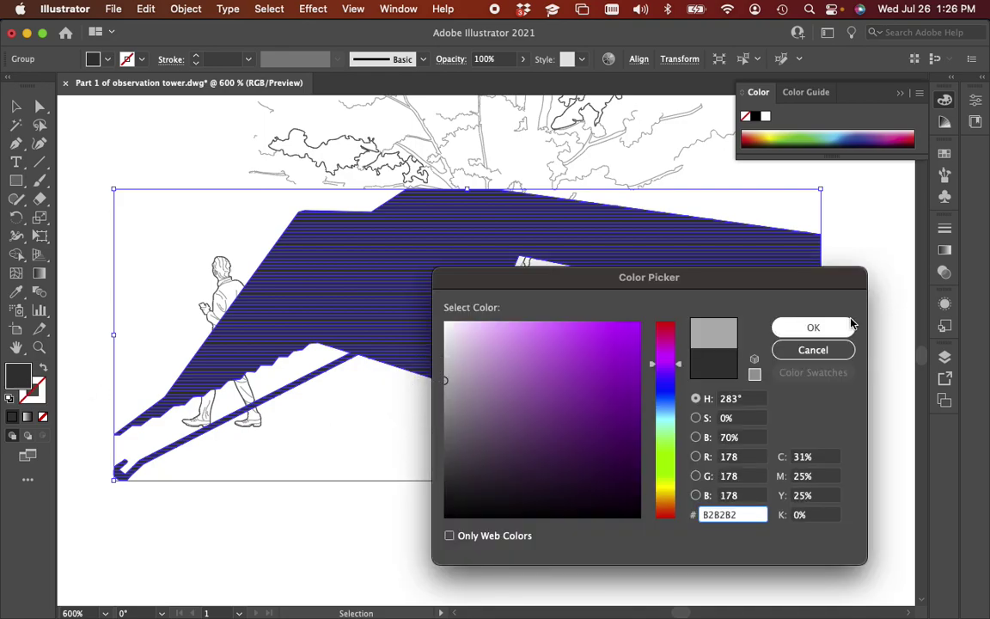
{"action": "left_click", "coordinate": [816, 327]}
{"action": "left_click", "coordinate": [456, 471]}
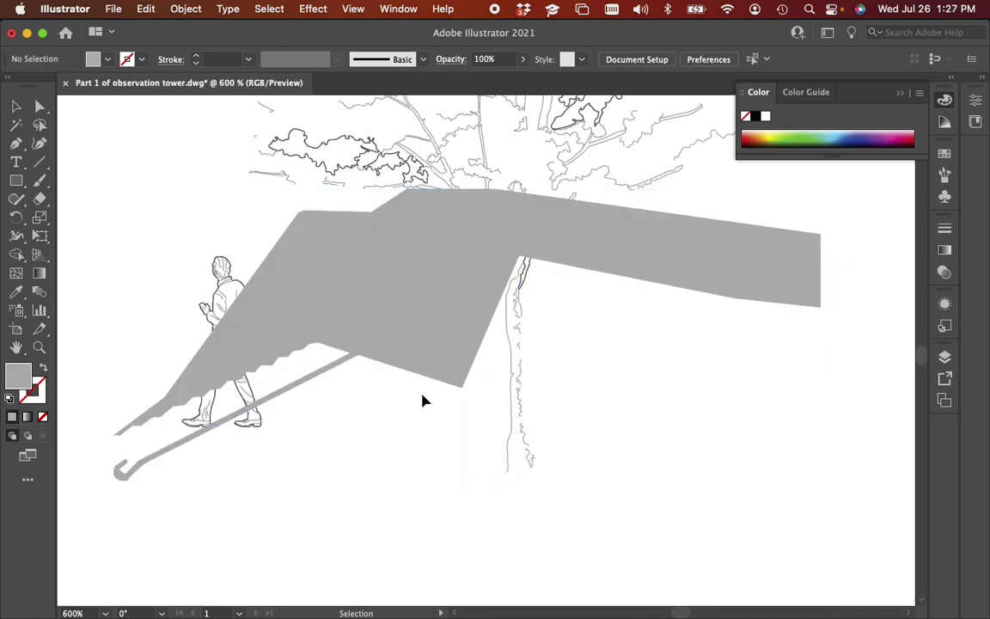
- Try a 125 pt stroke weight on the grey shadow group and undo it
{"action": "scroll", "coordinate": [407, 344], "scroll_direction": "up", "scroll_amount": 3}
{"action": "left_click", "coordinate": [401, 348]}
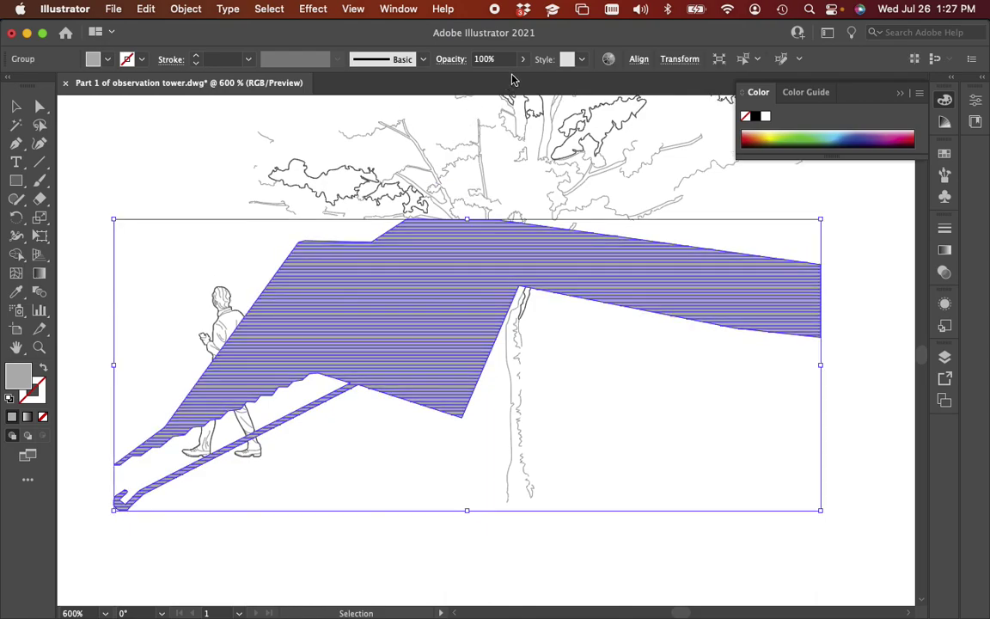
{"action": "left_click", "coordinate": [227, 59]}
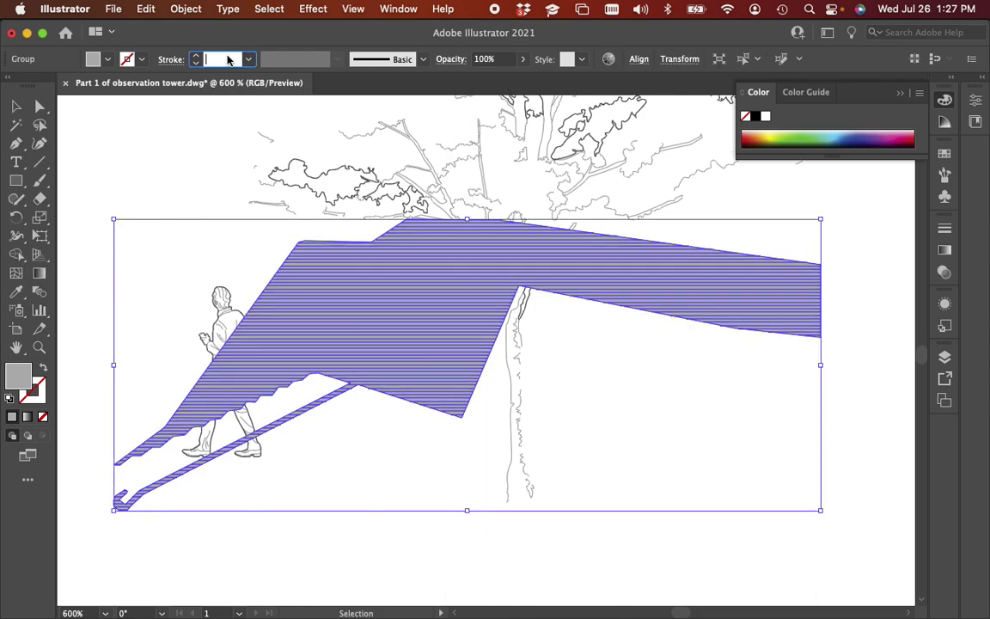
{"action": "type", "text": "125"}
{"action": "key", "text": "Return"}
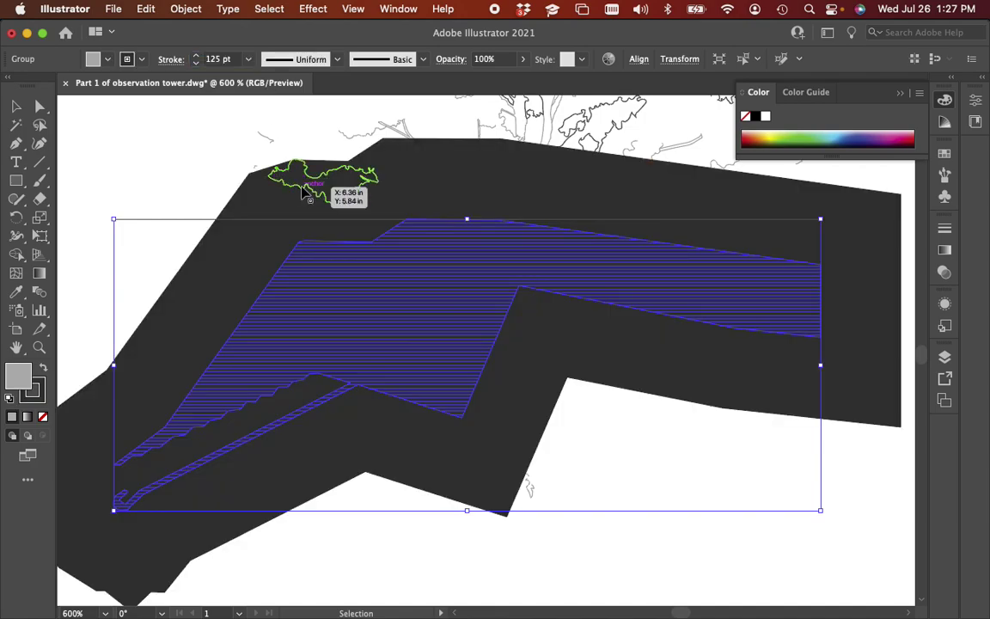
{"action": "key", "text": "ctrl+z"}
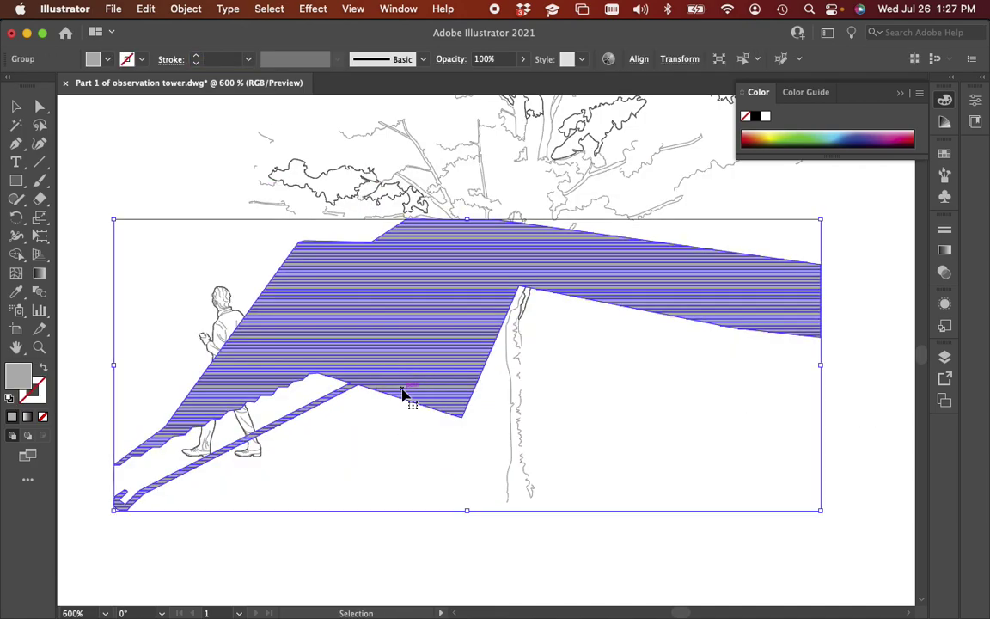
- Try Expand on the shadow group, and swap its fill and stroke to give it a grey stroke and no fill
{"action": "left_click", "coordinate": [186, 9]}
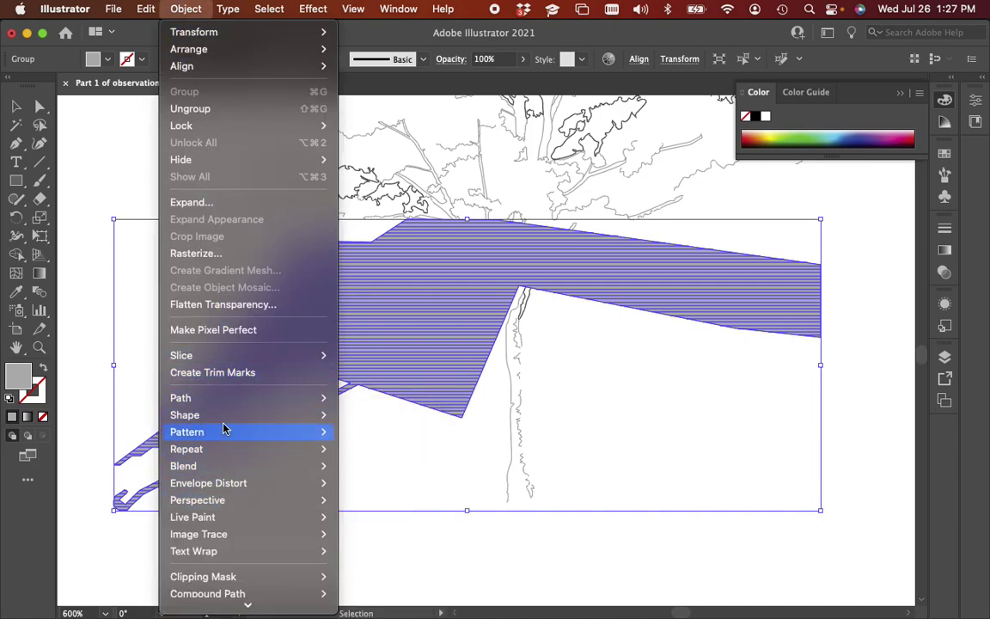
{"action": "left_click", "coordinate": [212, 202]}
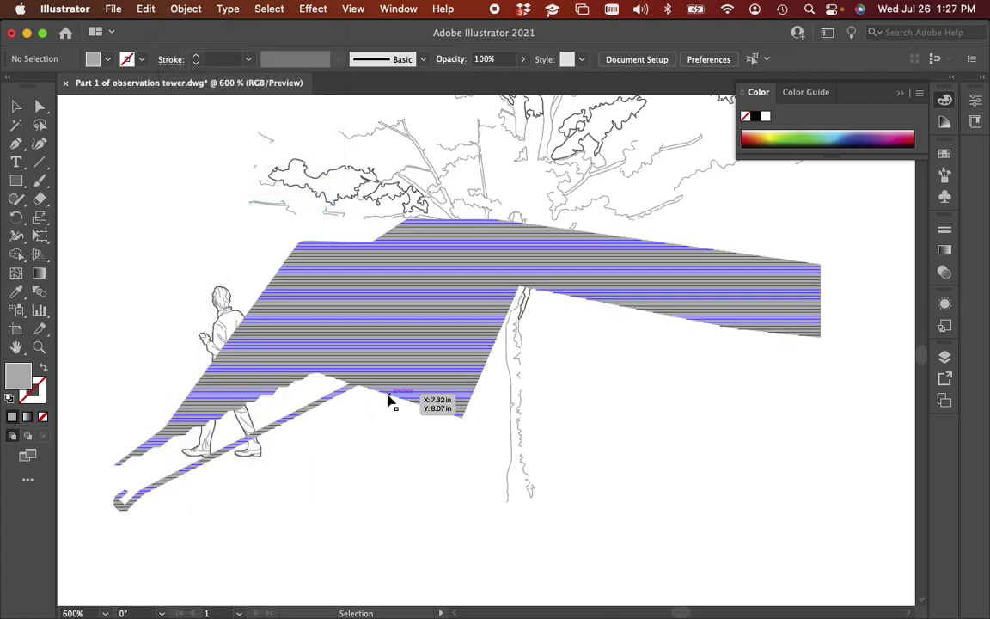
{"action": "left_click", "coordinate": [44, 368]}
{"action": "left_click", "coordinate": [342, 467]}
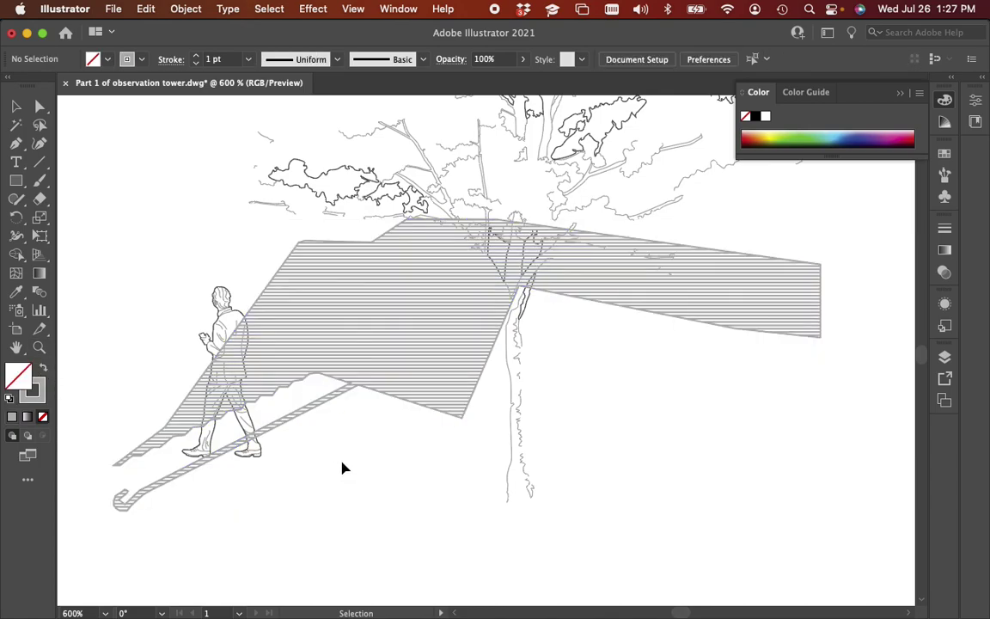
- Remove the stroke colour from the hatched shadow group and deselect it
{"action": "left_click", "coordinate": [368, 396]}
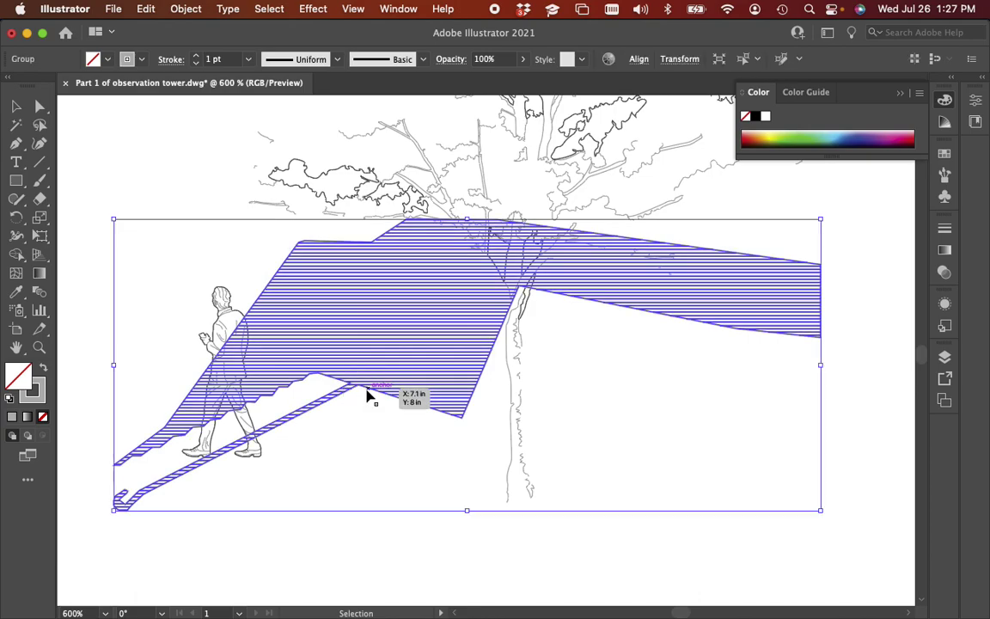
{"action": "double_click", "coordinate": [43, 382]}
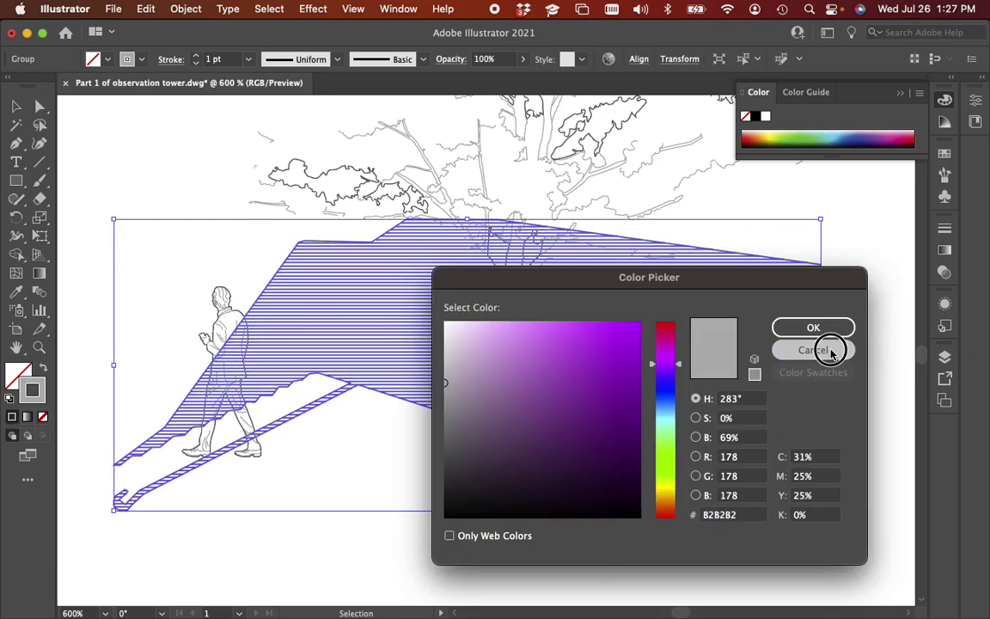
{"action": "left_click", "coordinate": [821, 348]}
{"action": "left_click", "coordinate": [42, 421]}
{"action": "left_click", "coordinate": [342, 455]}
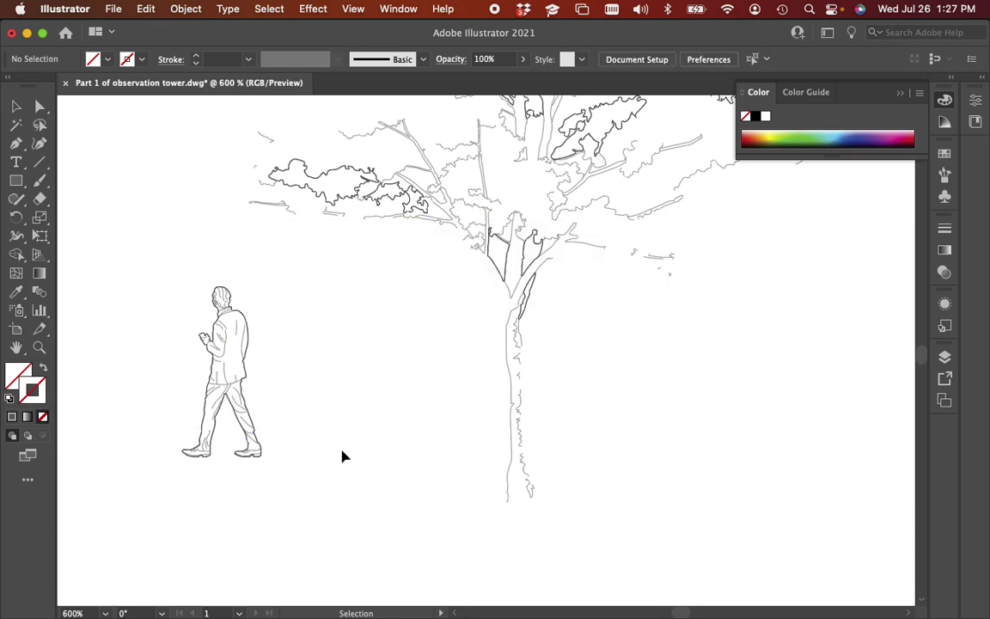
- Fill the shadow group with medium grey 969696 and deselect it
{"action": "left_click", "coordinate": [394, 387]}
{"action": "double_click", "coordinate": [18, 376]}
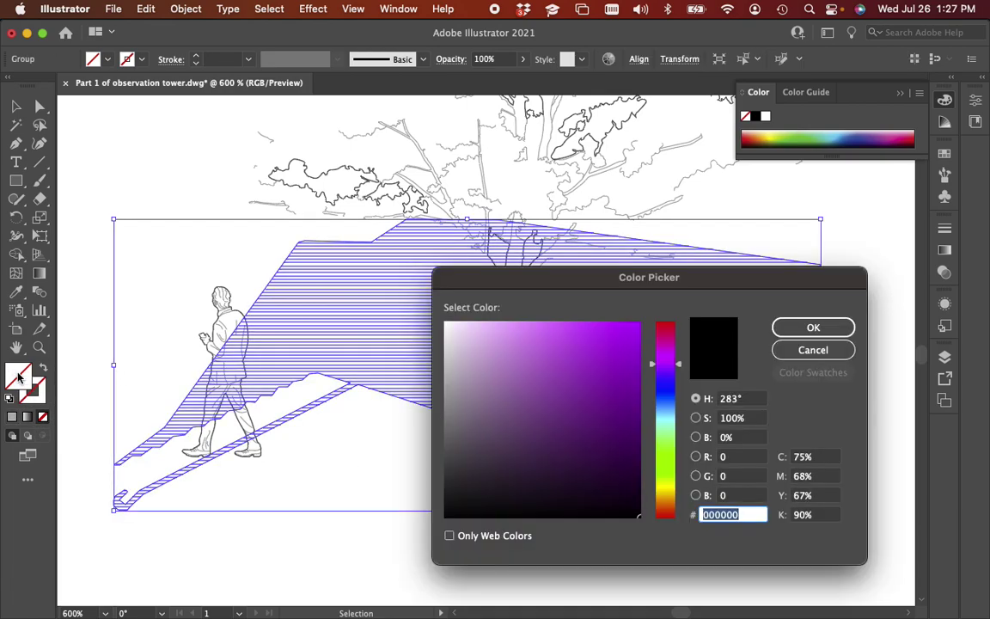
{"action": "left_click_drag", "start_coordinate": [450, 395], "coordinate": [444, 401]}
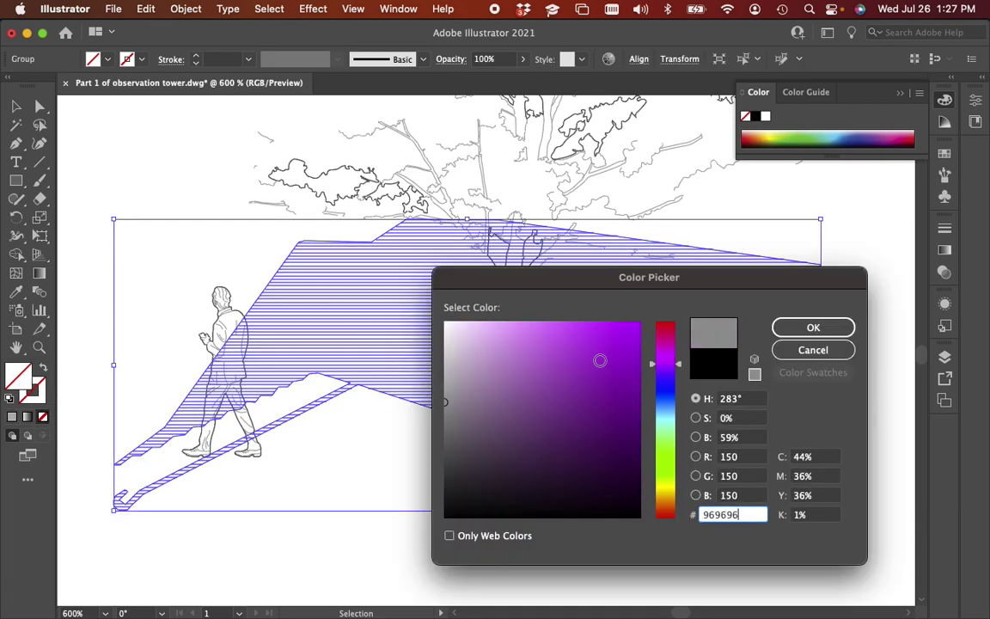
{"action": "left_click", "coordinate": [811, 327]}
{"action": "left_click", "coordinate": [383, 445]}
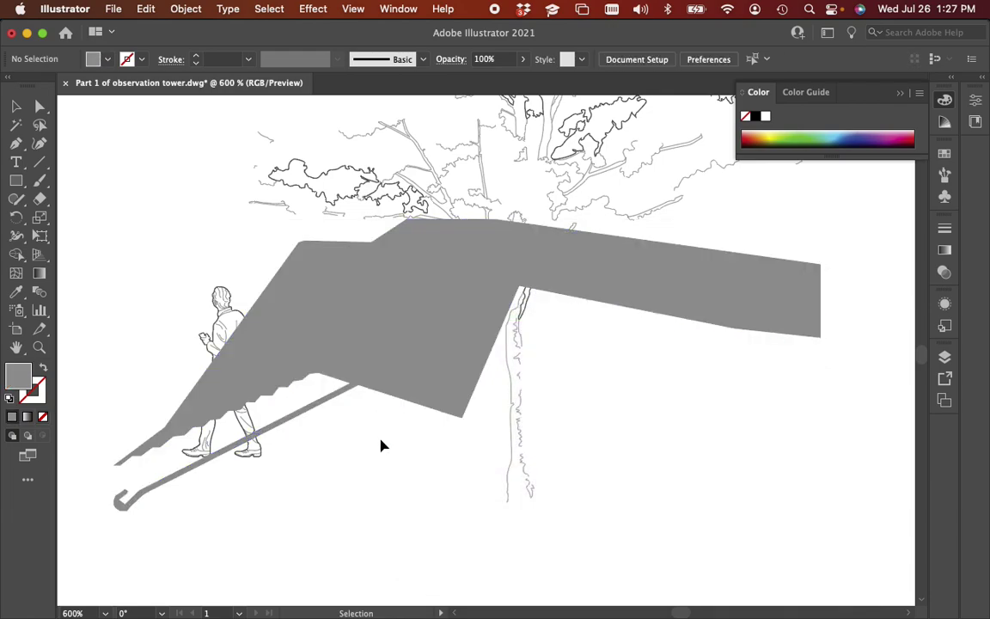
- Lower the grey shadow group's opacity to 30% and deselect it
{"action": "left_click", "coordinate": [387, 389]}
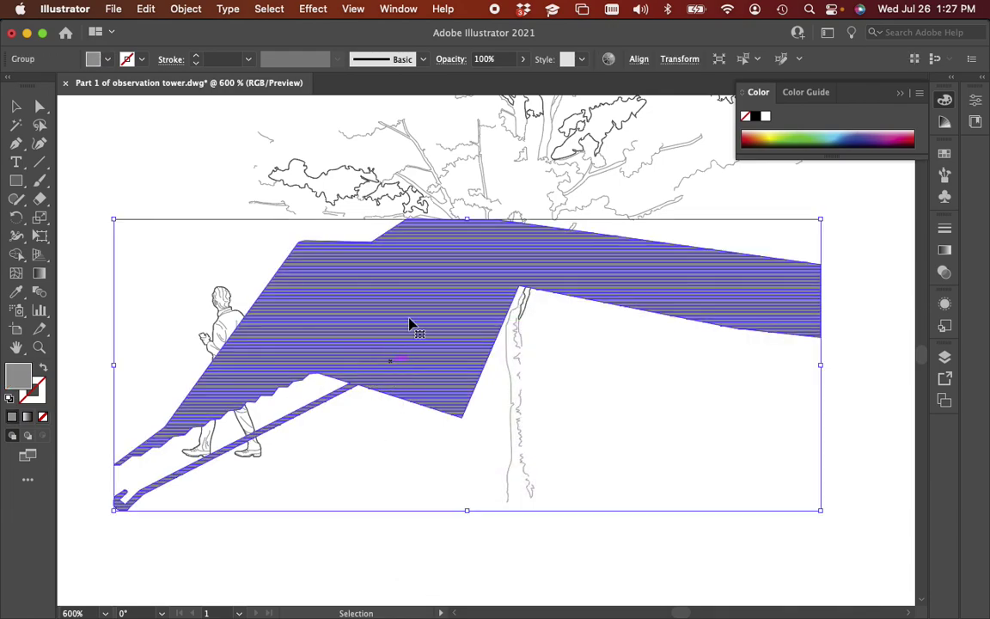
{"action": "left_click", "coordinate": [523, 60]}
{"action": "left_click_drag", "start_coordinate": [481, 83], "coordinate": [475, 126]}
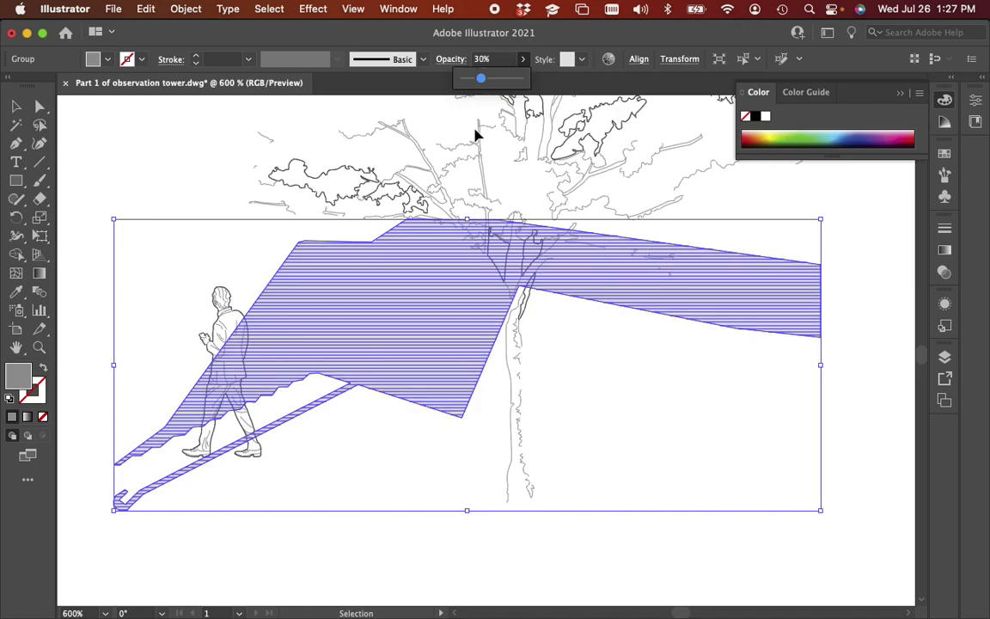
{"action": "left_click", "coordinate": [360, 477]}
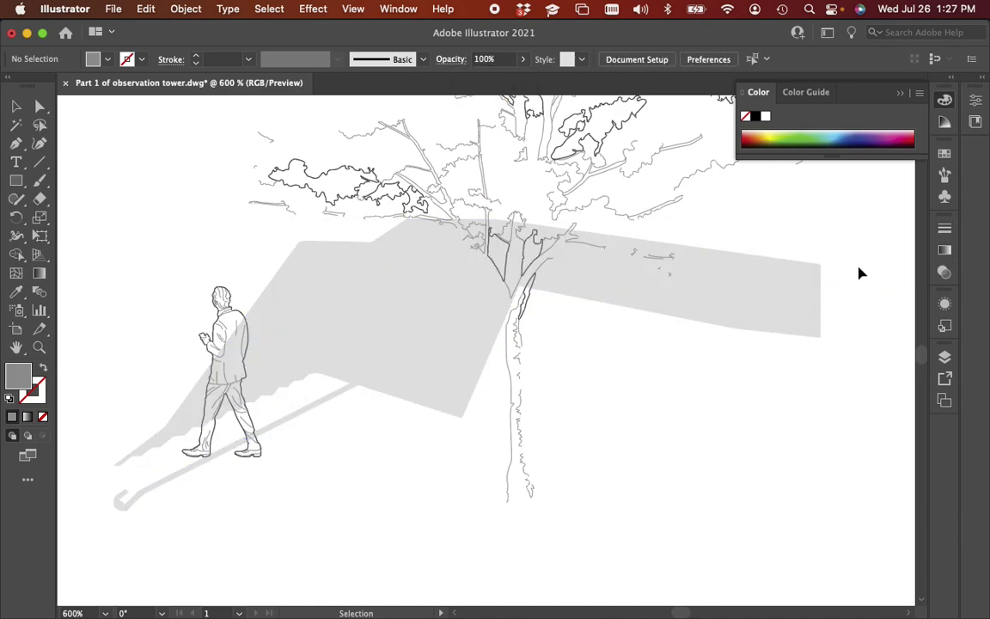
- Turn on the visibility of the MAKE2D$H... layer
{"action": "key", "text": "super+minus"}
{"action": "key", "text": "super+minus"}
{"action": "key", "text": "super+minus"}
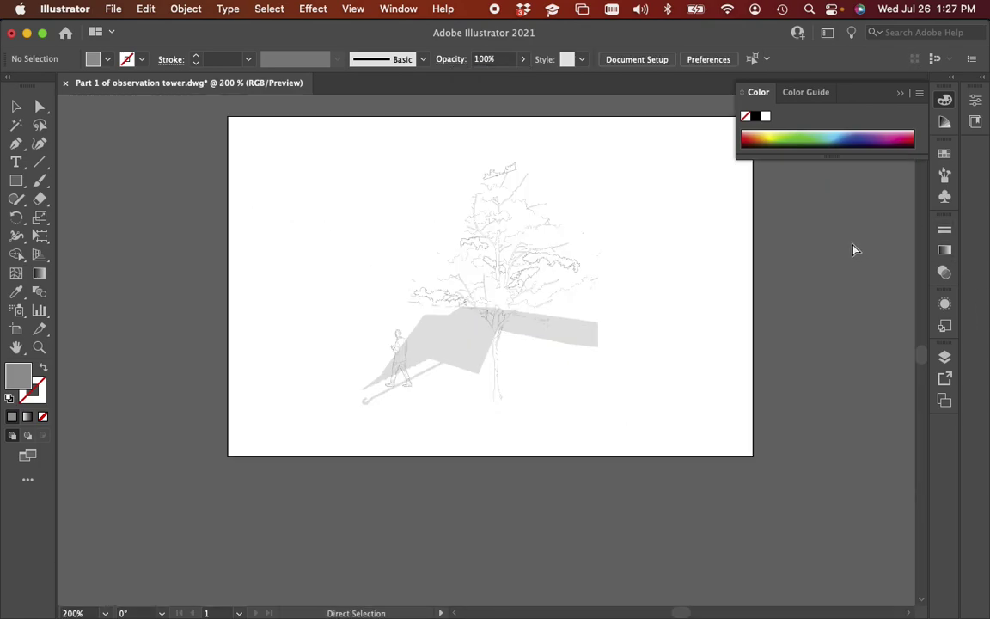
{"action": "key", "text": "super+equal"}
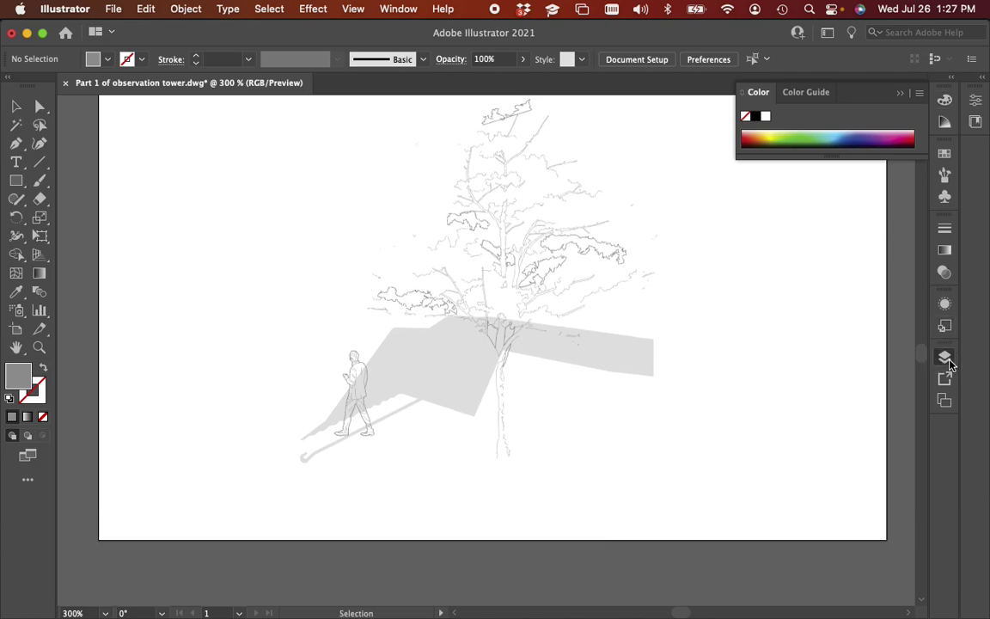
{"action": "left_click", "coordinate": [945, 357]}
{"action": "left_click", "coordinate": [756, 280]}
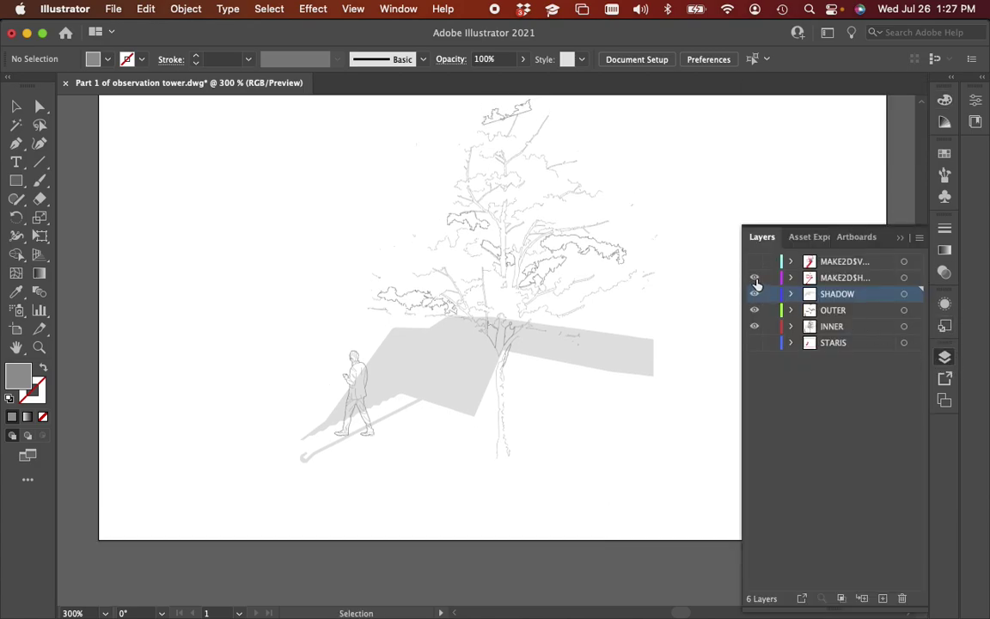
{"action": "left_click", "coordinate": [756, 280]}
{"action": "left_click", "coordinate": [756, 280]}
{"action": "left_click", "coordinate": [755, 277]}
- Give all artwork on the MAKE2D$H... layer a dark grey 3A3A3A stroke with a 0.77 pt weight
{"action": "left_click", "coordinate": [917, 279]}
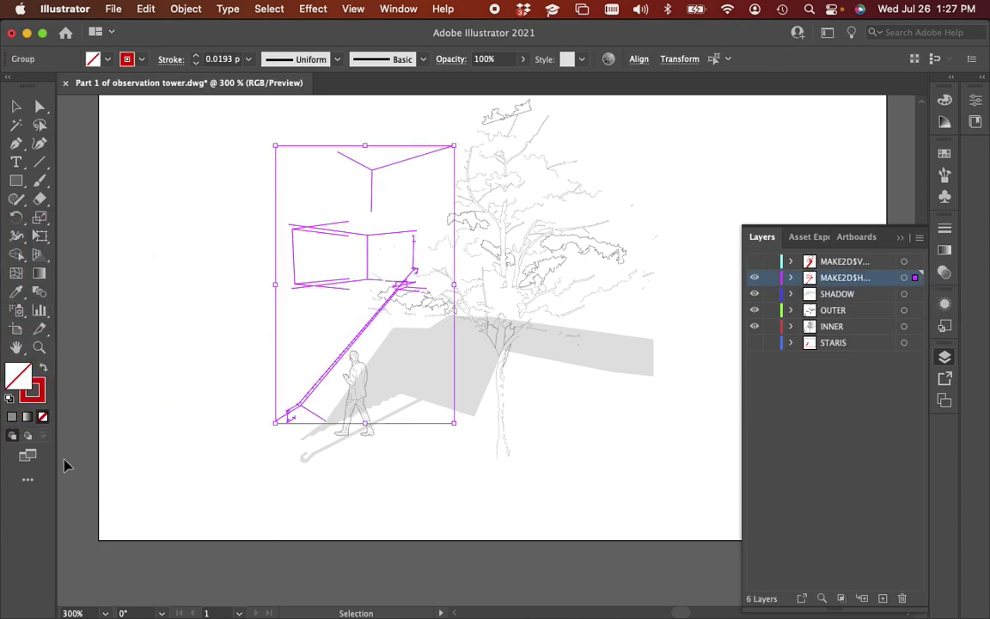
{"action": "double_click", "coordinate": [33, 391]}
{"action": "left_click_drag", "start_coordinate": [460, 430], "coordinate": [434, 471]}
{"action": "left_click", "coordinate": [811, 328]}
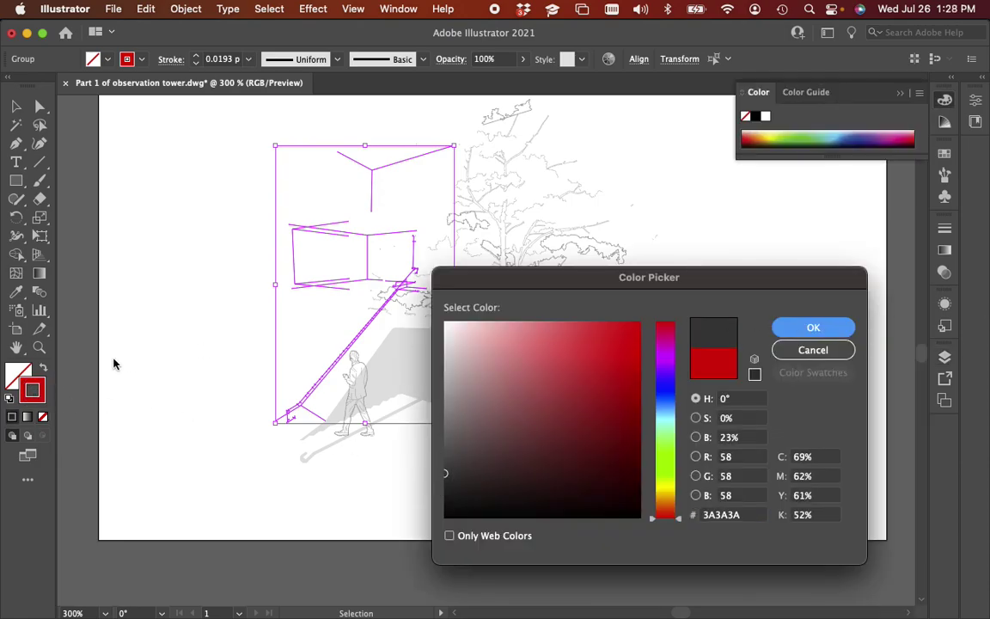
{"action": "left_click", "coordinate": [222, 60]}
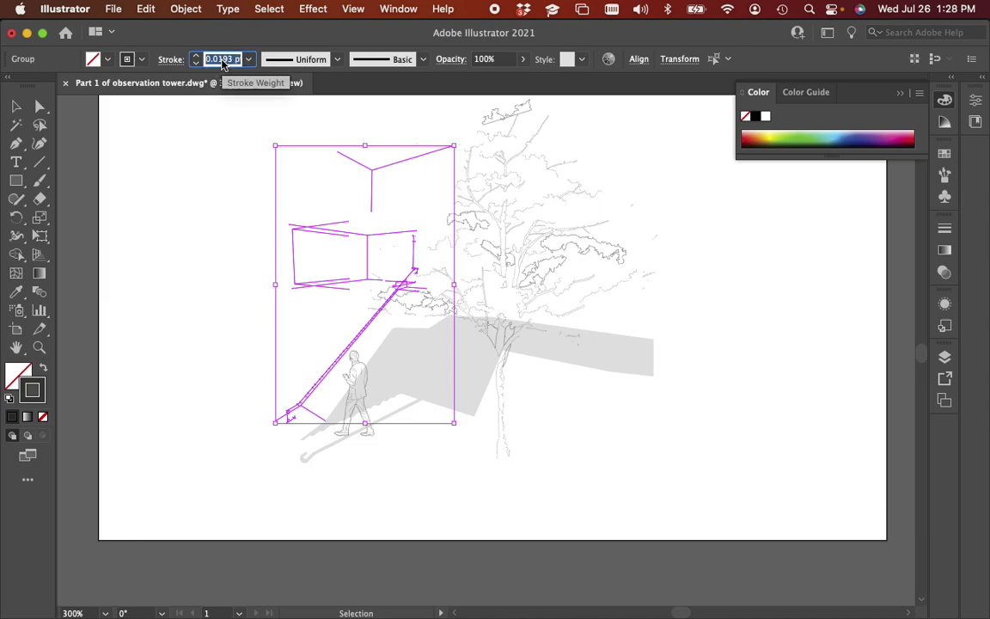
{"action": "key", "text": "BackSpace"}
{"action": "key", "text": "Return"}
{"action": "left_click", "coordinate": [240, 309]}
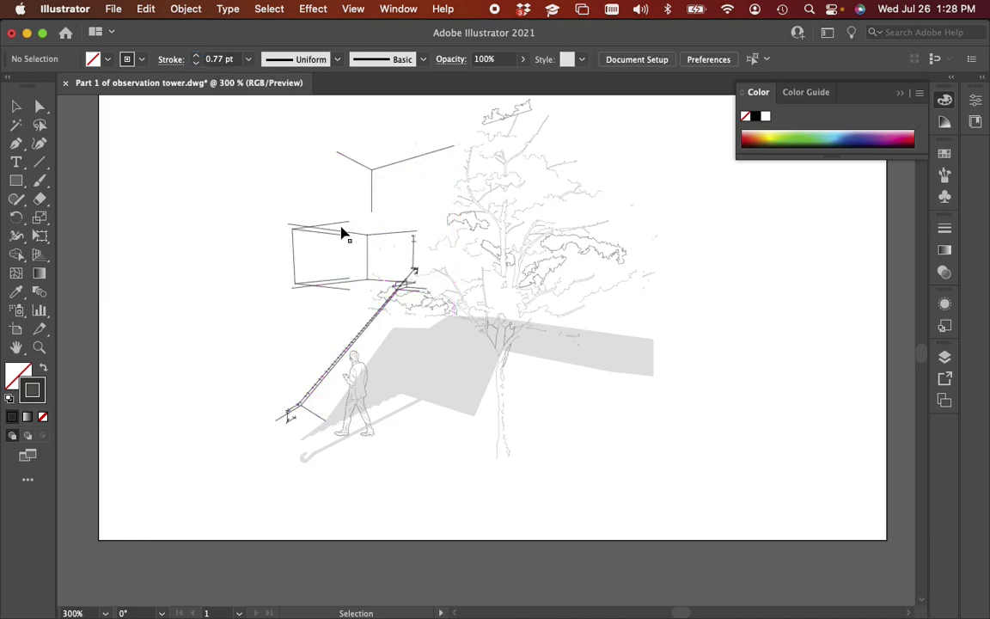
- Show the MAKE2D$V... layer and change the stroke colour of all its artwork to light grey AAAAAA
{"action": "left_click", "coordinate": [945, 354]}
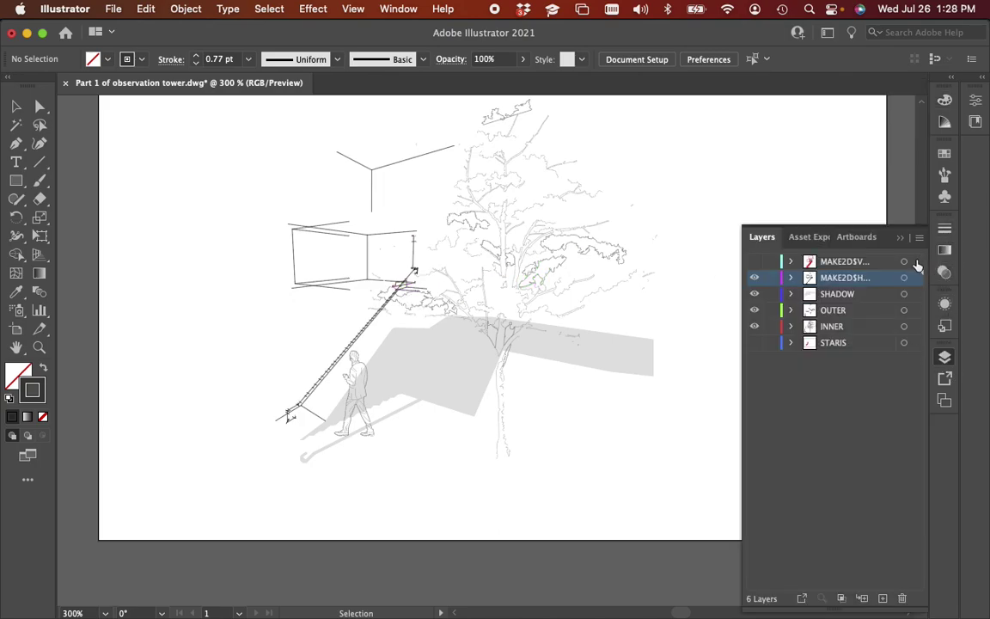
{"action": "left_click", "coordinate": [753, 261]}
{"action": "left_click", "coordinate": [914, 261]}
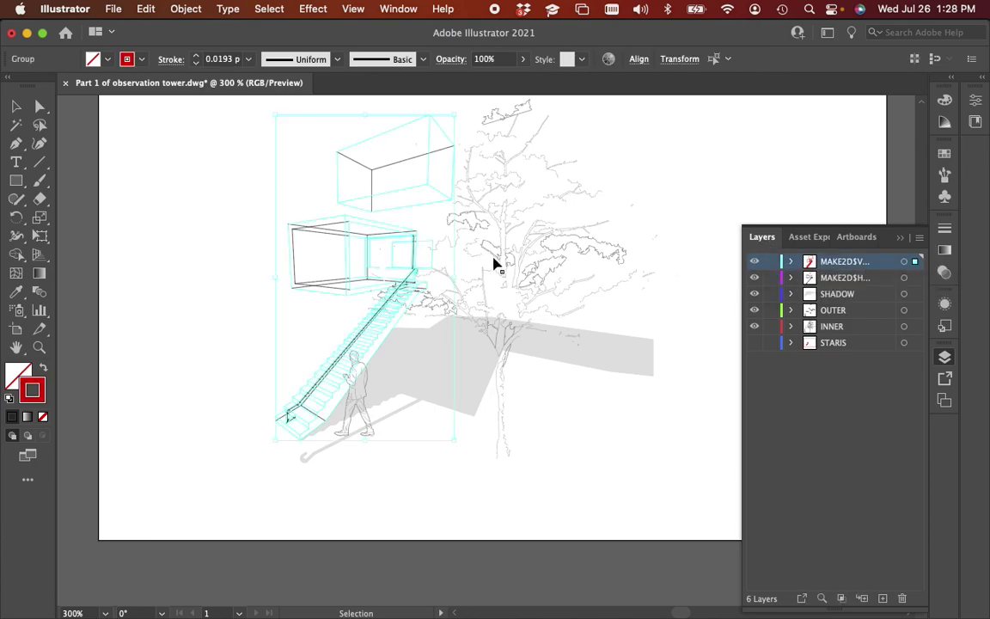
{"action": "double_click", "coordinate": [30, 389]}
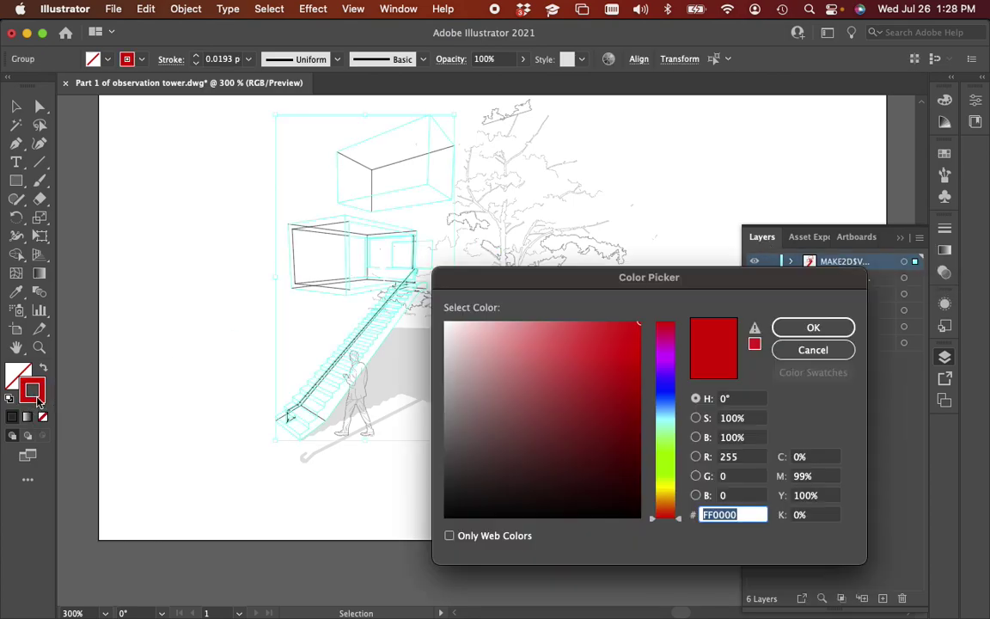
{"action": "left_click", "coordinate": [436, 386]}
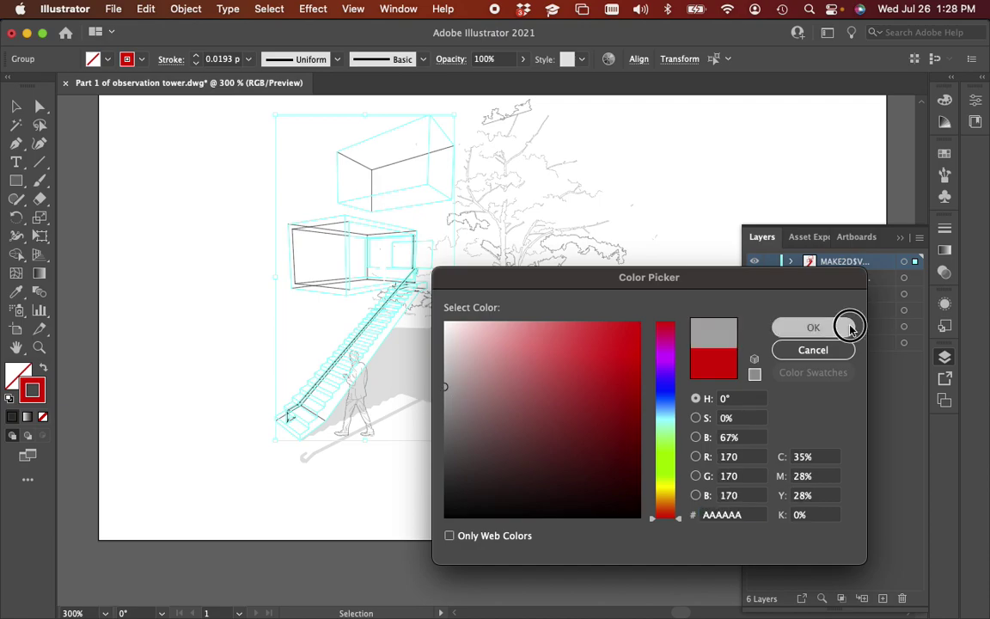
{"action": "left_click", "coordinate": [848, 326]}
- Set the stroke weight of the MAKE2D$V... layer's artwork to 0.55 pt and deselect it
{"action": "mouse_move", "coordinate": [57, 392]}
{"action": "left_click", "coordinate": [221, 60]}
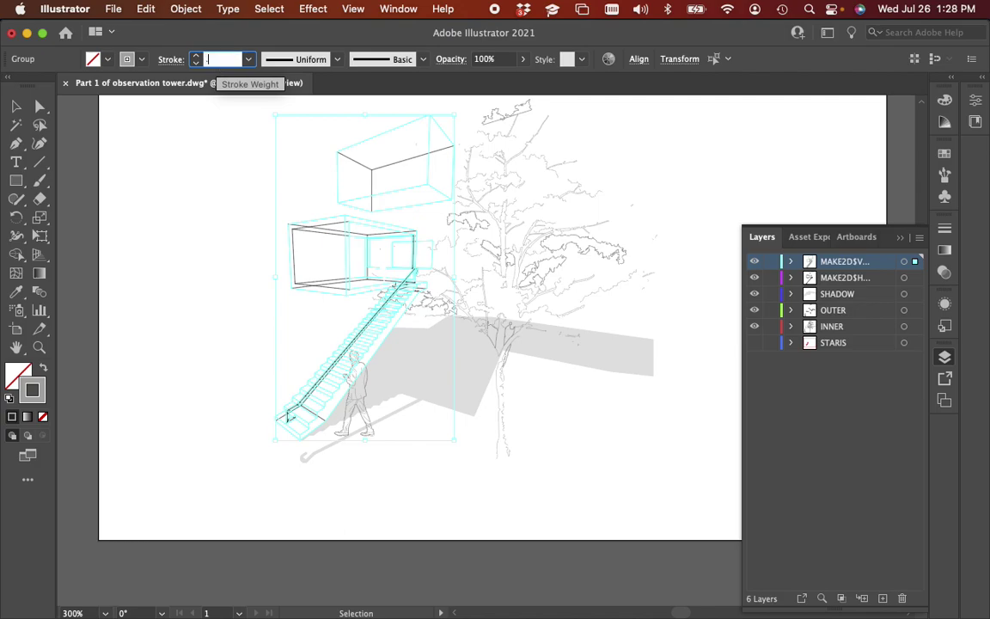
{"action": "type", "text": ".55"}
{"action": "key", "text": "Return"}
{"action": "left_click", "coordinate": [241, 290]}
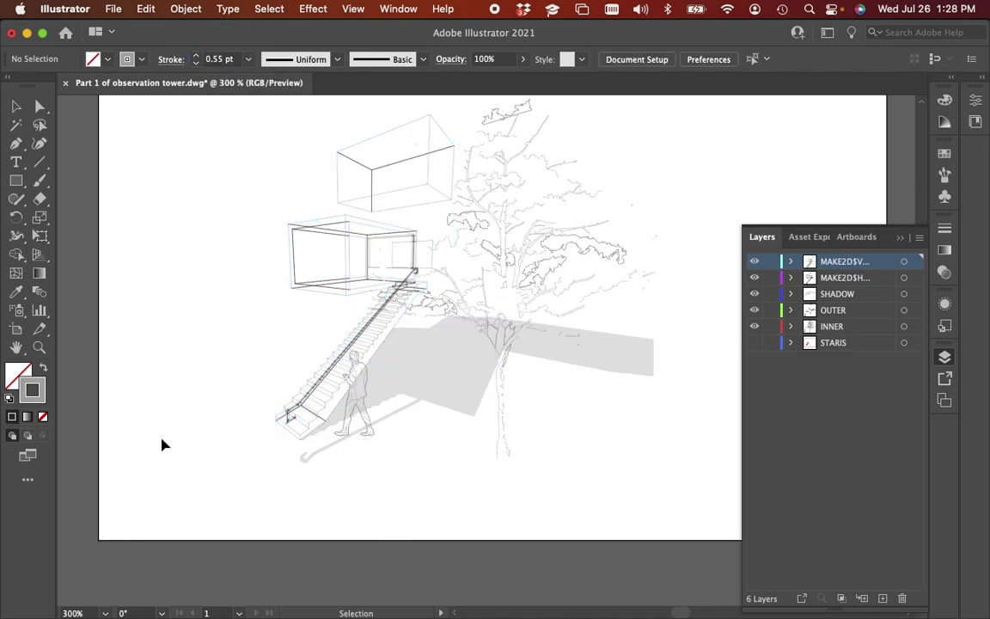
- Turn on the visibility of the STARIS layer
{"action": "left_click", "coordinate": [757, 343]}
{"action": "left_click", "coordinate": [757, 344]}
{"action": "left_click", "coordinate": [756, 344]}
{"action": "left_click", "coordinate": [755, 343]}
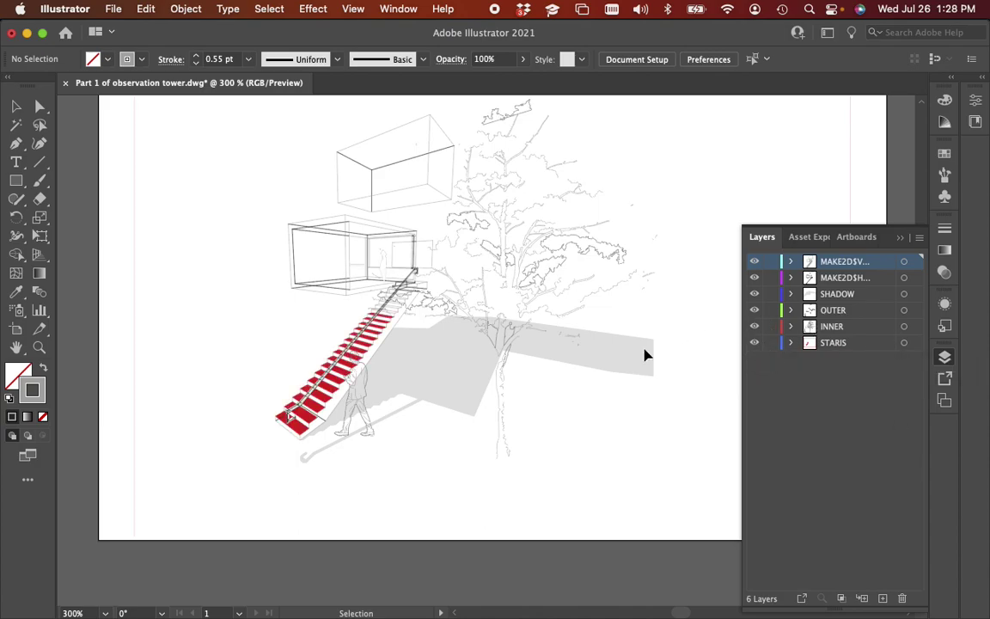
- Change the stroke colour of all artwork on the STARIS layer to grey 7C7C7C and deselect it
{"action": "left_click", "coordinate": [914, 343]}
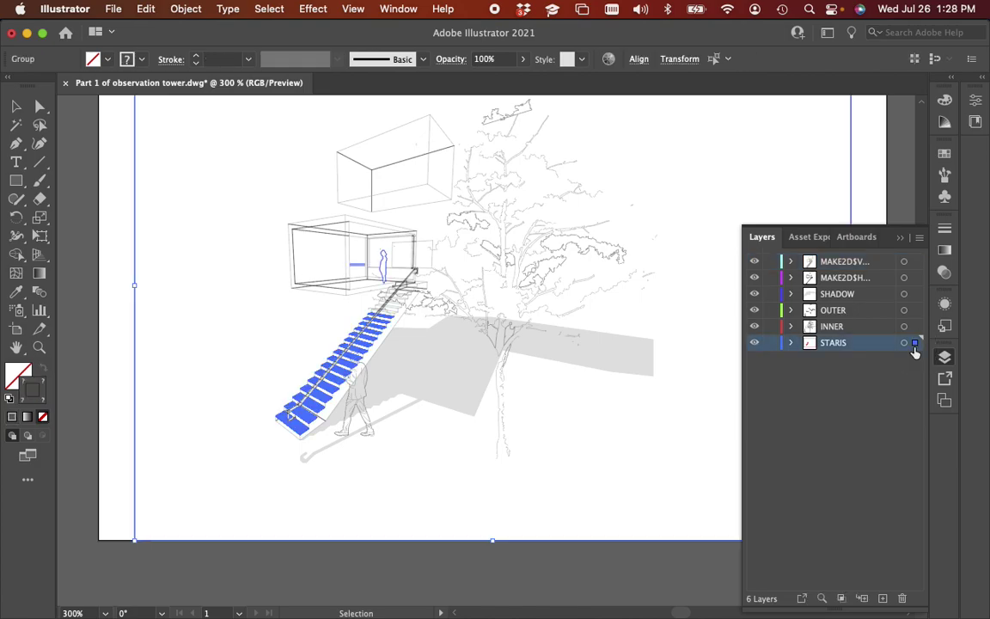
{"action": "double_click", "coordinate": [39, 394]}
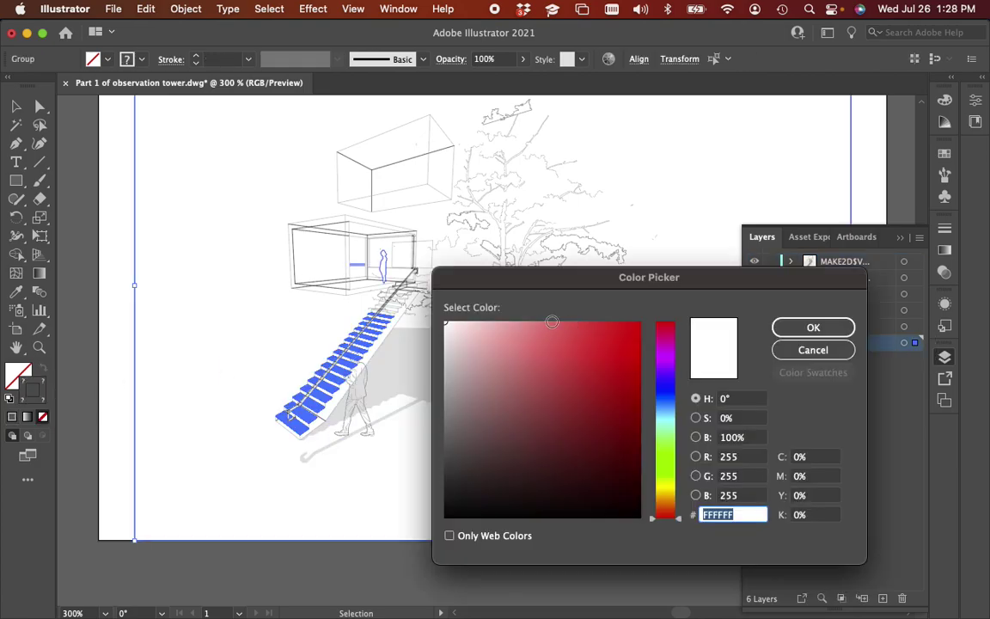
{"action": "left_click", "coordinate": [453, 394]}
{"action": "left_click_drag", "start_coordinate": [416, 407], "coordinate": [416, 422]}
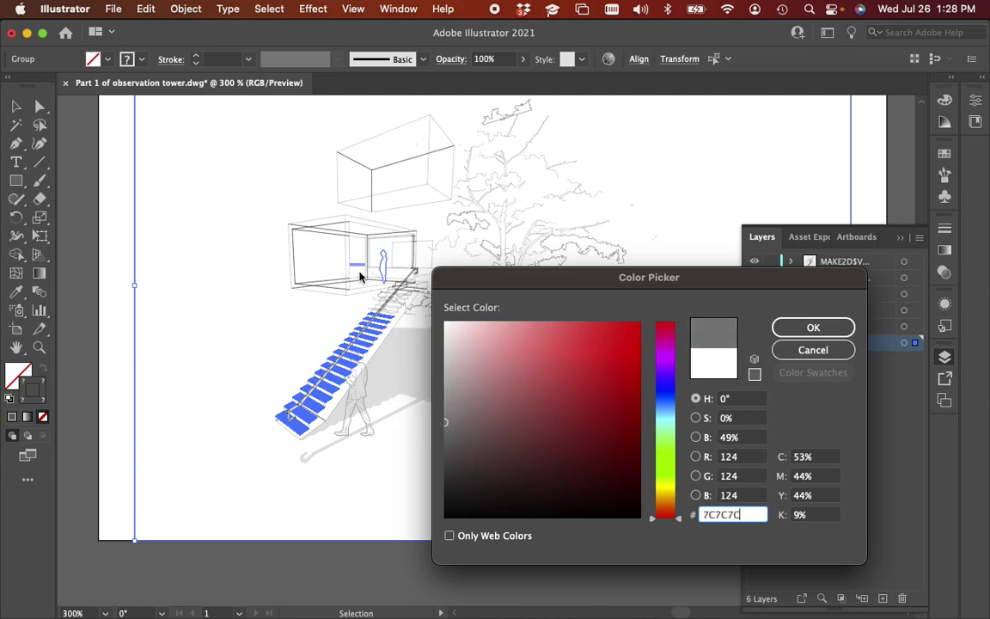
{"action": "left_click", "coordinate": [813, 328]}
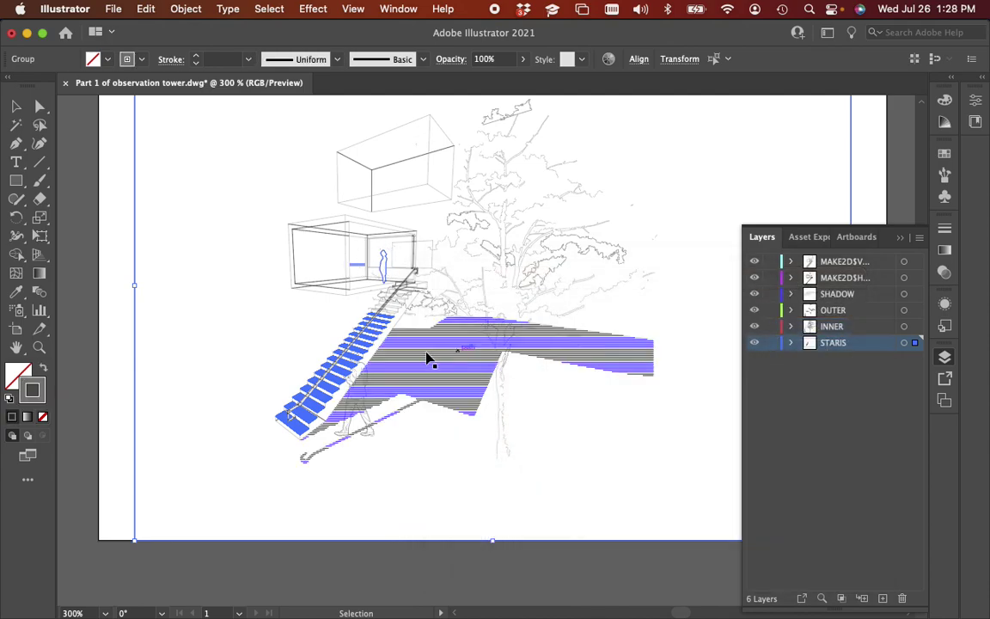
{"action": "left_click", "coordinate": [220, 396]}
{"action": "left_click", "coordinate": [221, 396]}
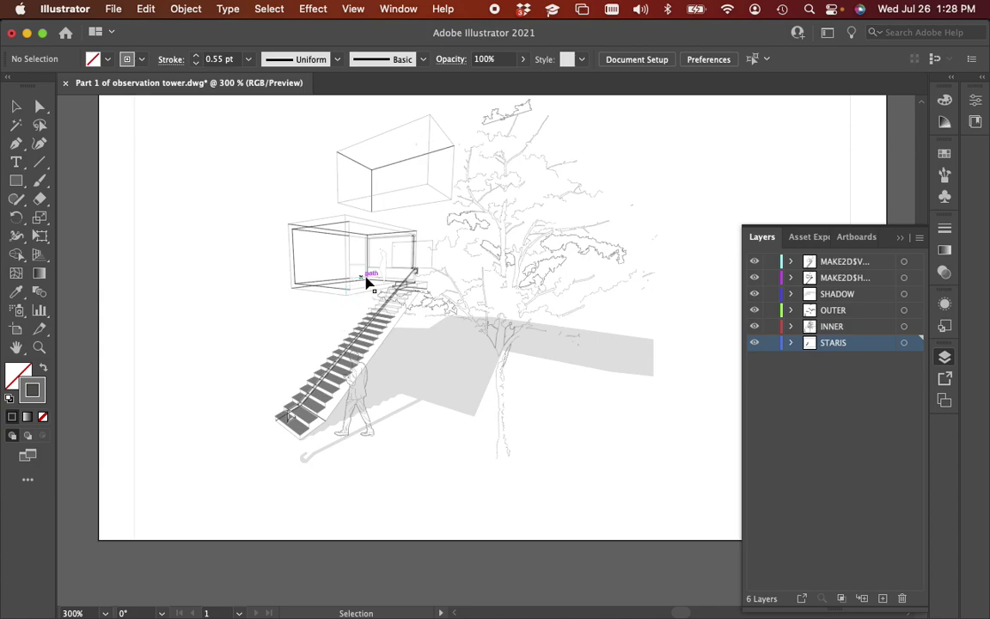
- Change the stroke colour of the MAKE2D$H... layer's artwork to a lighter grey
{"action": "scroll", "coordinate": [371, 318], "scroll_direction": "up", "scroll_amount": 3}
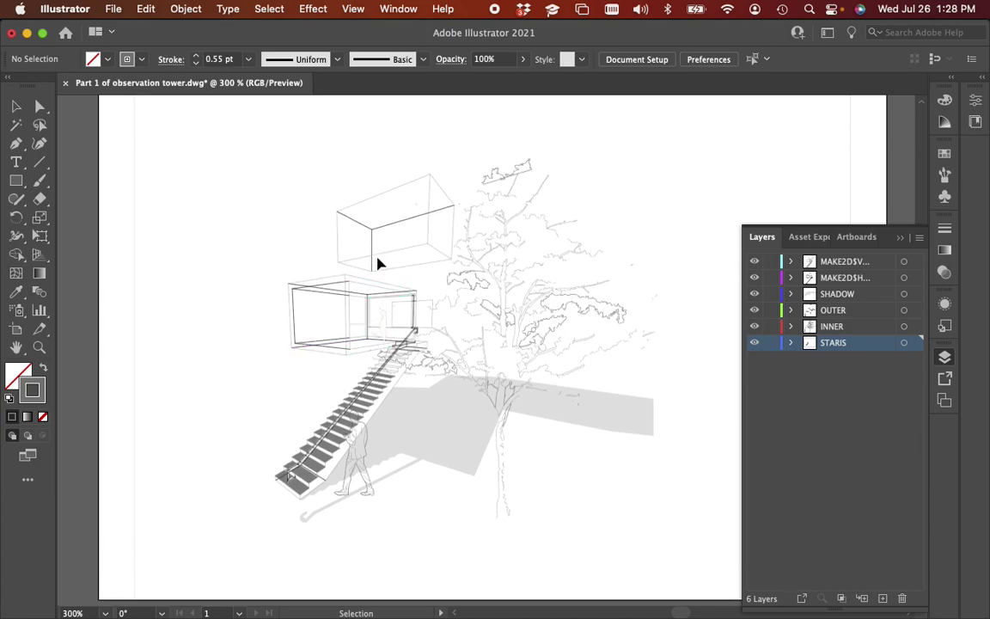
{"action": "scroll", "coordinate": [374, 237], "scroll_direction": "up", "scroll_amount": 2}
{"action": "scroll", "coordinate": [382, 258], "scroll_direction": "down", "scroll_amount": 1}
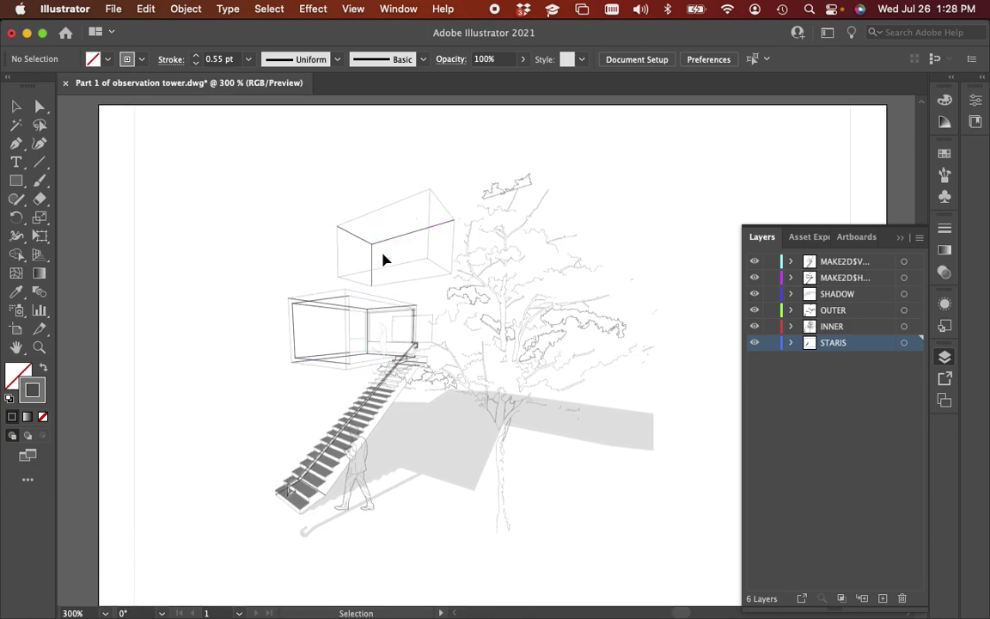
{"action": "left_click", "coordinate": [913, 278]}
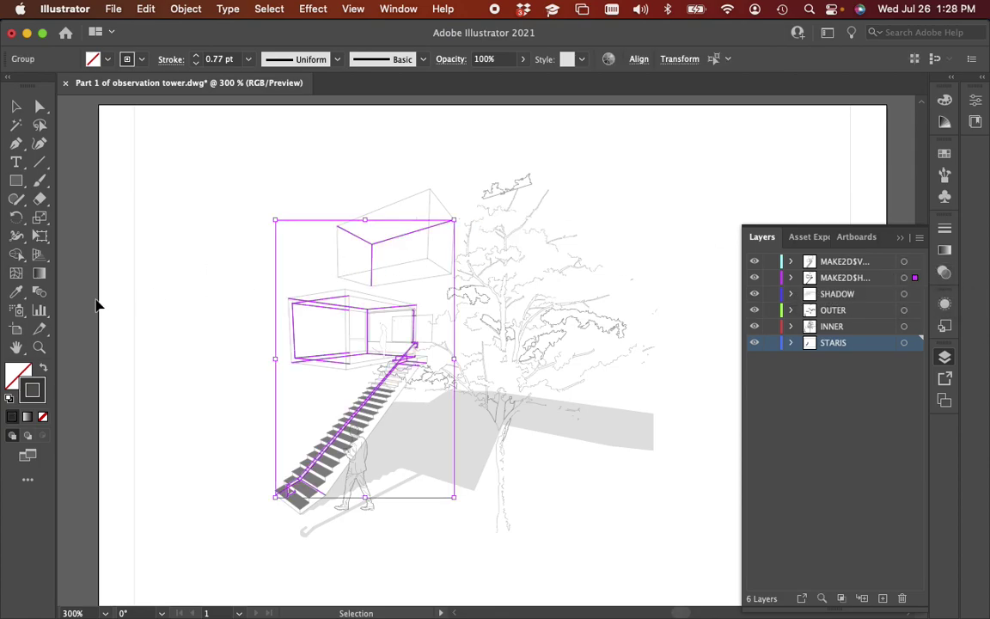
{"action": "double_click", "coordinate": [31, 390]}
{"action": "left_click_drag", "start_coordinate": [475, 404], "coordinate": [435, 378]}
{"action": "left_click", "coordinate": [804, 331]}
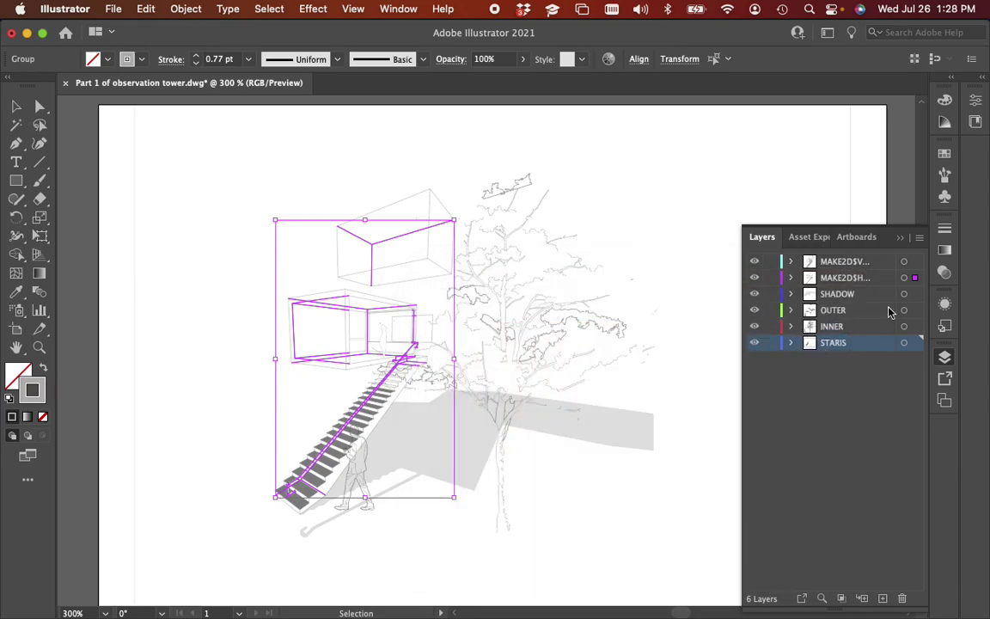
- Darken the stroke colour of the MAKE2D$V... layer's artwork to grey 595959 and deselect it
{"action": "left_click", "coordinate": [913, 261]}
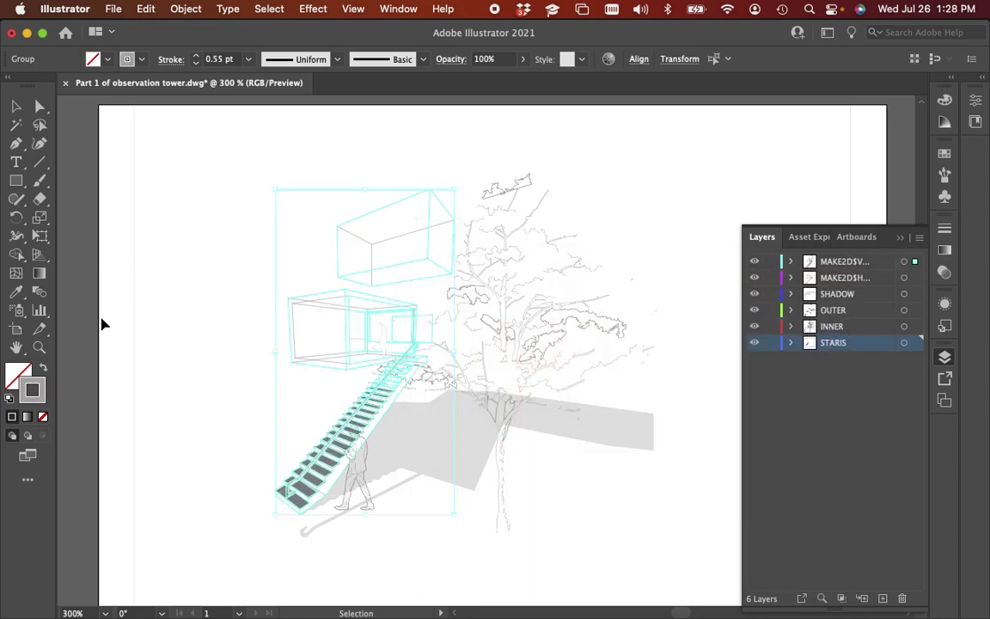
{"action": "double_click", "coordinate": [32, 390]}
{"action": "mouse_move", "coordinate": [482, 389]}
{"action": "left_mouse_down"}
{"action": "mouse_move", "coordinate": [437, 431]}
{"action": "mouse_move", "coordinate": [434, 449]}
{"action": "left_mouse_up"}
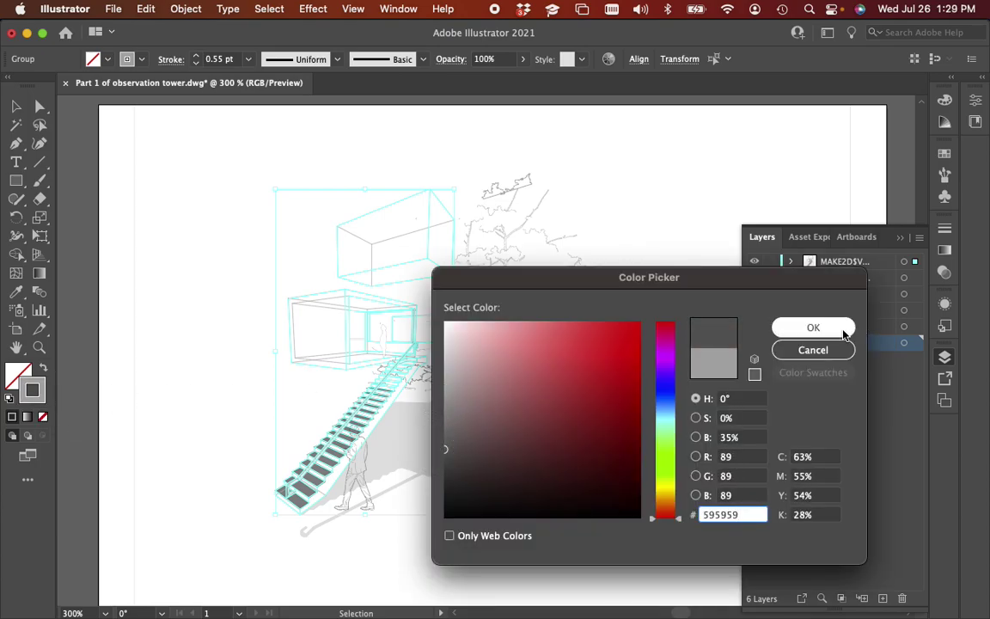
{"action": "left_click", "coordinate": [844, 328]}
{"action": "left_click", "coordinate": [177, 353]}
{"action": "key", "text": "a"}
{"action": "key", "text": "super+equal"}
{"action": "key", "text": "v"}
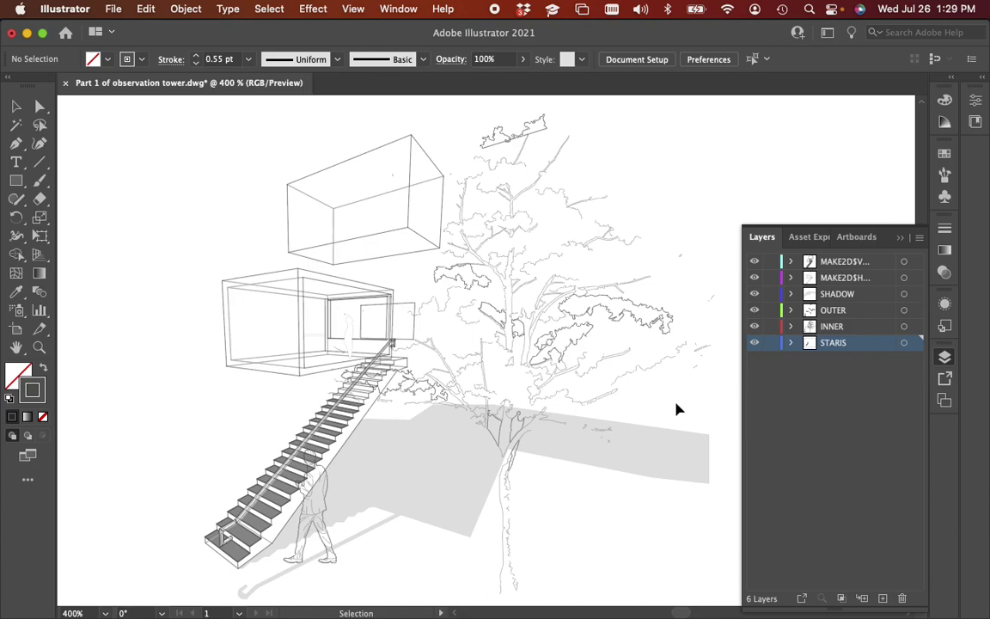
- Switch to Rhino 7 and examine the perspective construction drawings in the Top view
{"action": "scroll", "coordinate": [604, 482], "scroll_direction": "down", "scroll_amount": 2}
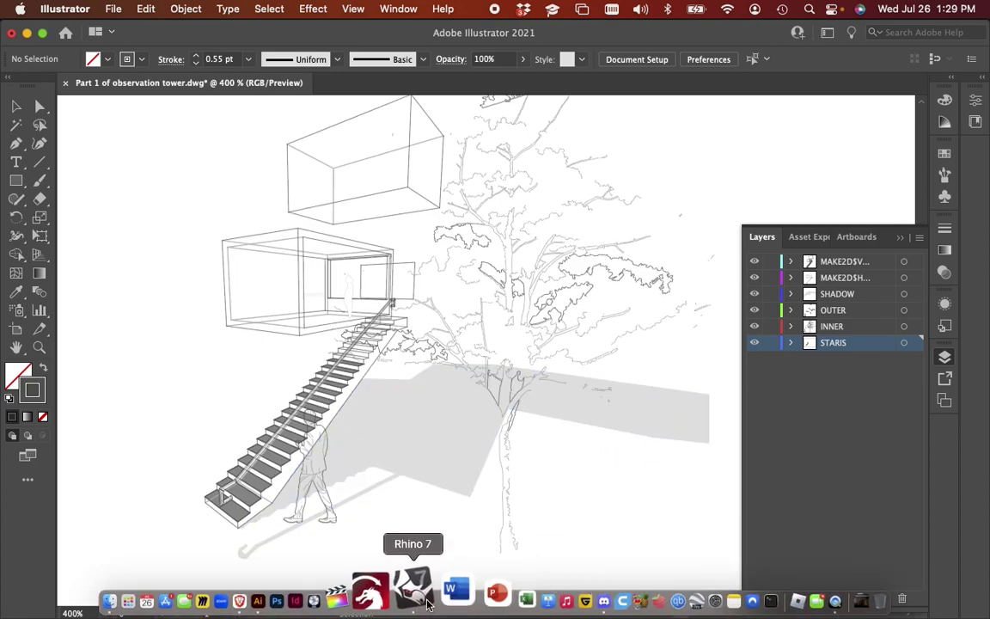
{"action": "left_click", "coordinate": [423, 602]}
{"action": "left_click", "coordinate": [543, 500]}
{"action": "scroll", "coordinate": [543, 501], "scroll_direction": "down", "scroll_amount": 8}
{"action": "mouse_move", "coordinate": [575, 537]}
{"action": "right_mouse_down"}
{"action": "mouse_move", "coordinate": [393, 434]}
{"action": "mouse_move", "coordinate": [339, 387]}
{"action": "right_mouse_up"}
{"action": "scroll", "coordinate": [531, 453], "scroll_direction": "down", "scroll_amount": 8}
{"action": "right_click_drag", "start_coordinate": [589, 471], "coordinate": [477, 435]}
{"action": "scroll", "coordinate": [477, 422], "scroll_direction": "up", "scroll_amount": 2}
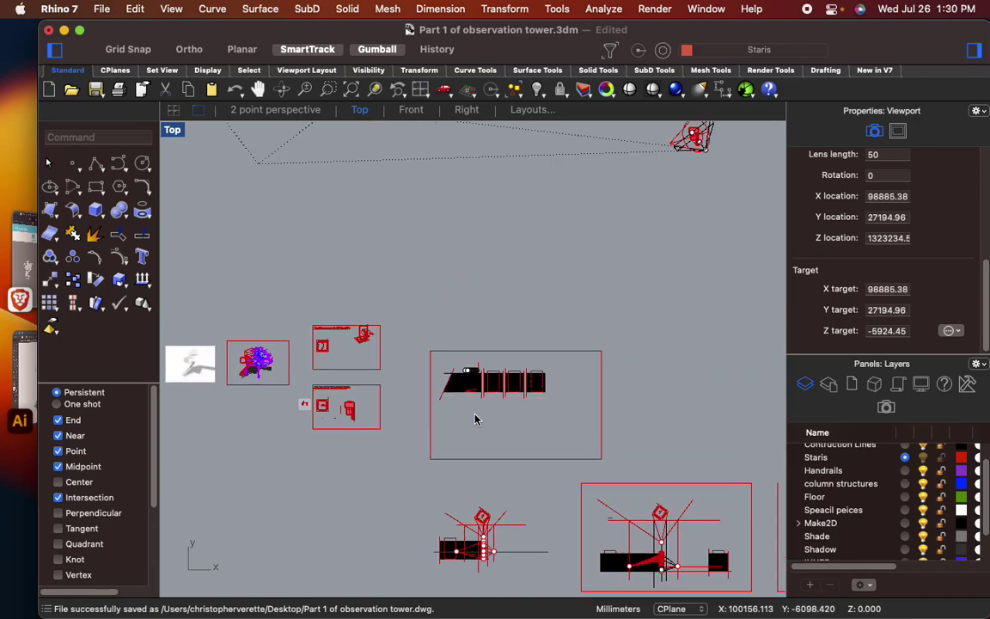
{"action": "right_click_drag", "start_coordinate": [666, 589], "coordinate": [605, 465]}
{"action": "scroll", "coordinate": [627, 464], "scroll_direction": "up", "scroll_amount": 8}
{"action": "right_click_drag", "start_coordinate": [539, 460], "coordinate": [555, 465]}
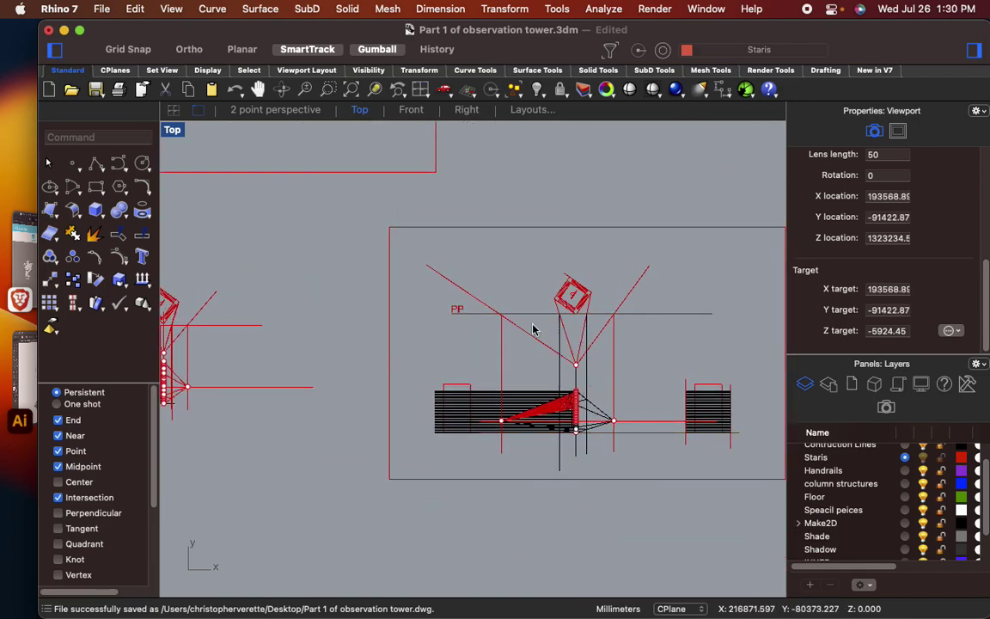
{"action": "scroll", "coordinate": [644, 371], "scroll_direction": "down", "scroll_amount": 2}
{"action": "mouse_move", "coordinate": [650, 375]}
{"action": "right_mouse_down"}
{"action": "mouse_move", "coordinate": [680, 393]}
{"action": "mouse_move", "coordinate": [346, 495]}
{"action": "right_mouse_up"}
{"action": "scroll", "coordinate": [680, 393], "scroll_direction": "down", "scroll_amount": 2}
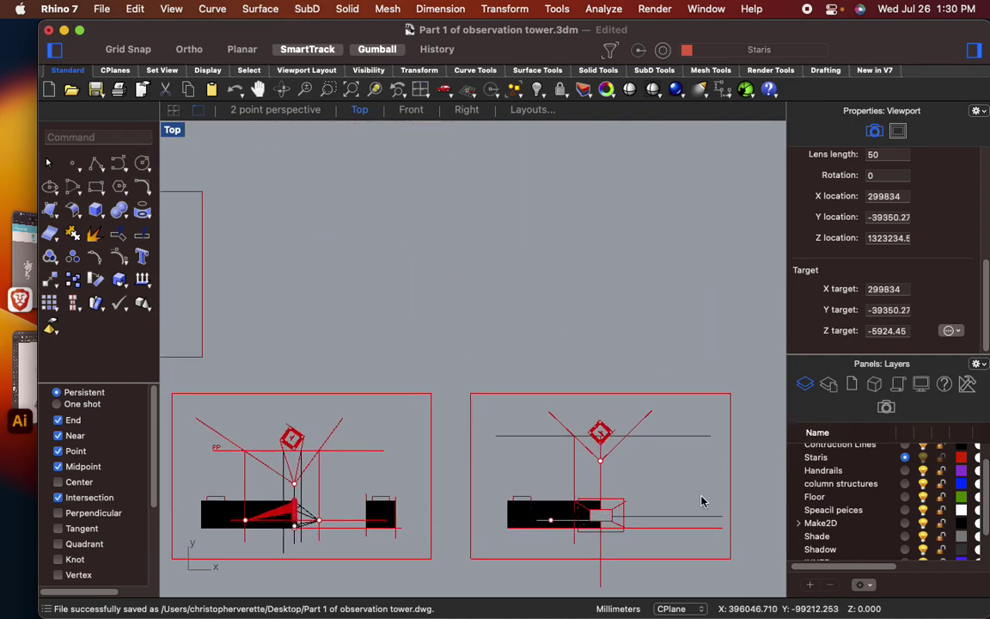
{"action": "scroll", "coordinate": [594, 519], "scroll_direction": "up", "scroll_amount": 8}
{"action": "scroll", "coordinate": [599, 530], "scroll_direction": "down", "scroll_amount": 5}
{"action": "scroll", "coordinate": [755, 409], "scroll_direction": "left", "scroll_amount": 2}
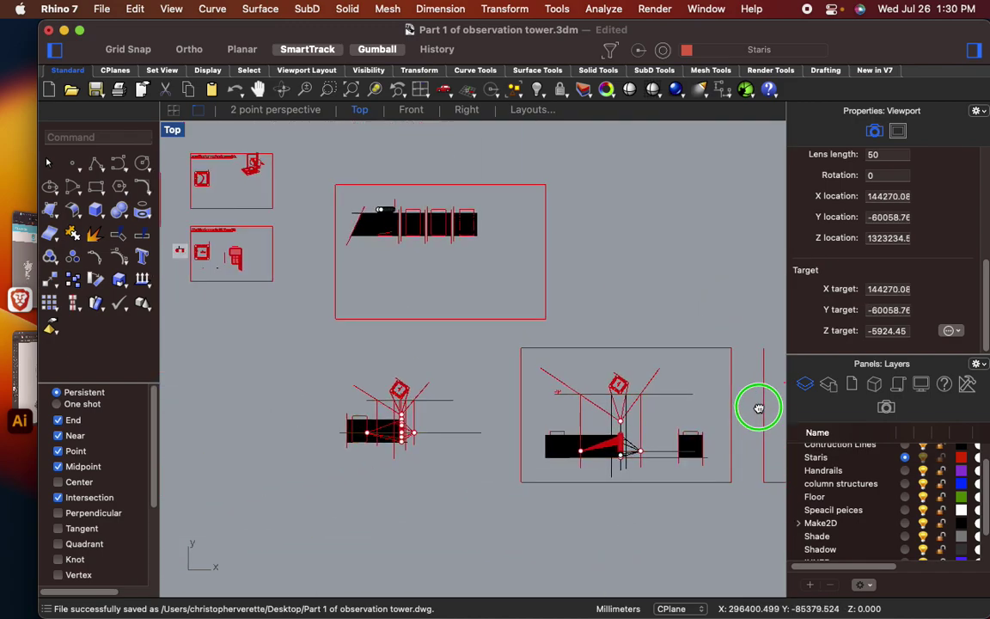
{"action": "scroll", "coordinate": [745, 427], "scroll_direction": "down", "scroll_amount": 3}
{"action": "scroll", "coordinate": [692, 422], "scroll_direction": "right", "scroll_amount": 2}
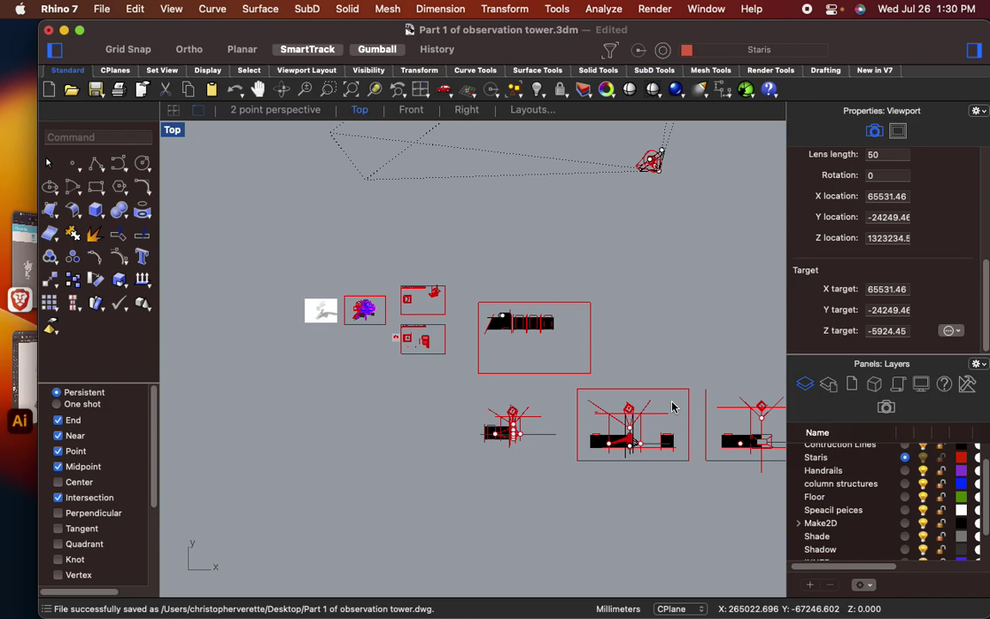
{"action": "scroll", "coordinate": [665, 447], "scroll_direction": "up", "scroll_amount": 10}
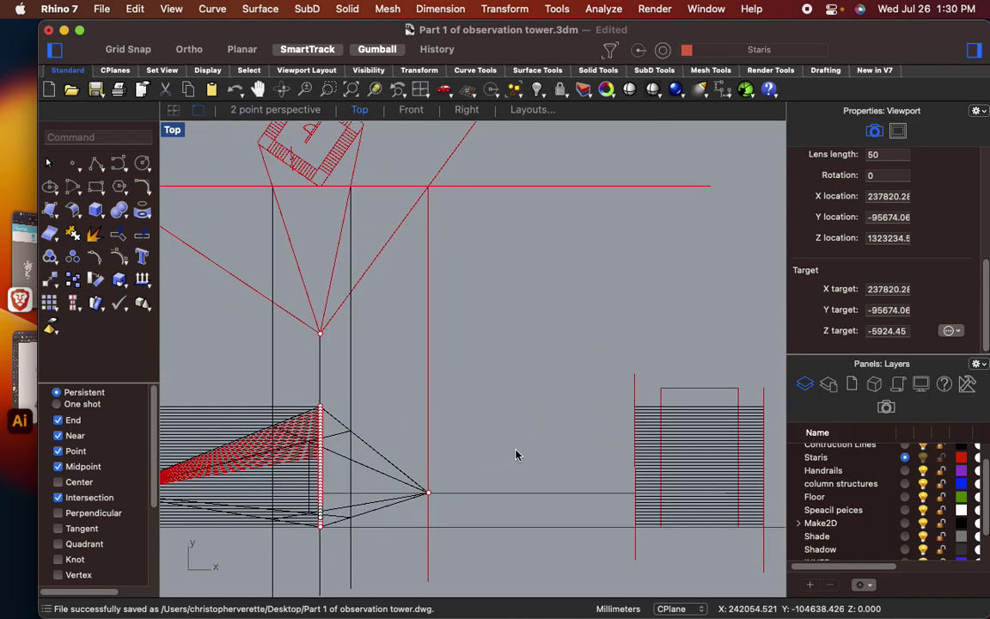
{"action": "right_click_drag", "start_coordinate": [516, 454], "coordinate": [619, 411]}
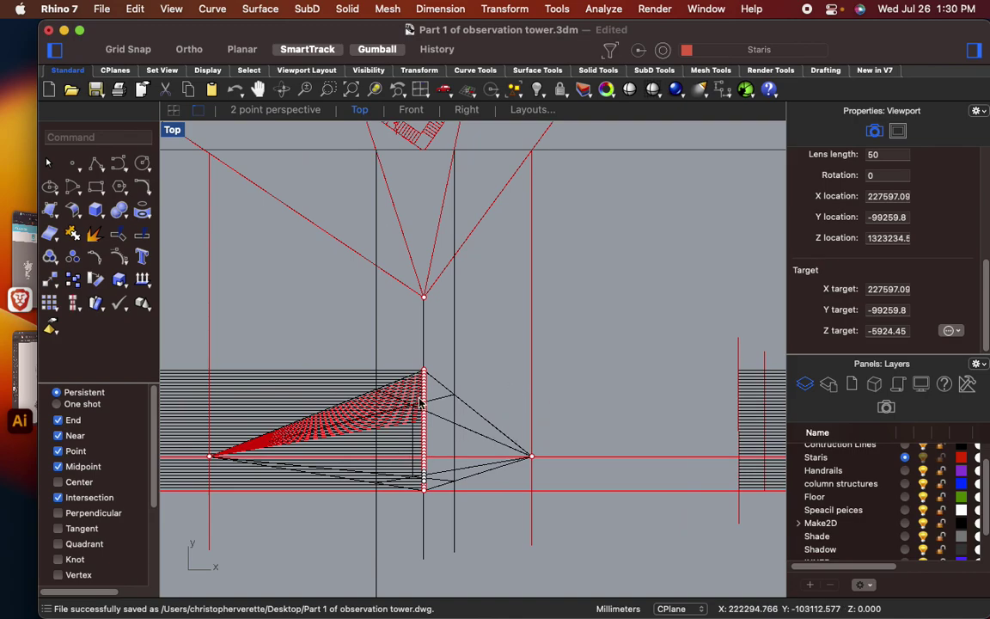
{"action": "scroll", "coordinate": [420, 402], "scroll_direction": "down", "scroll_amount": 8}
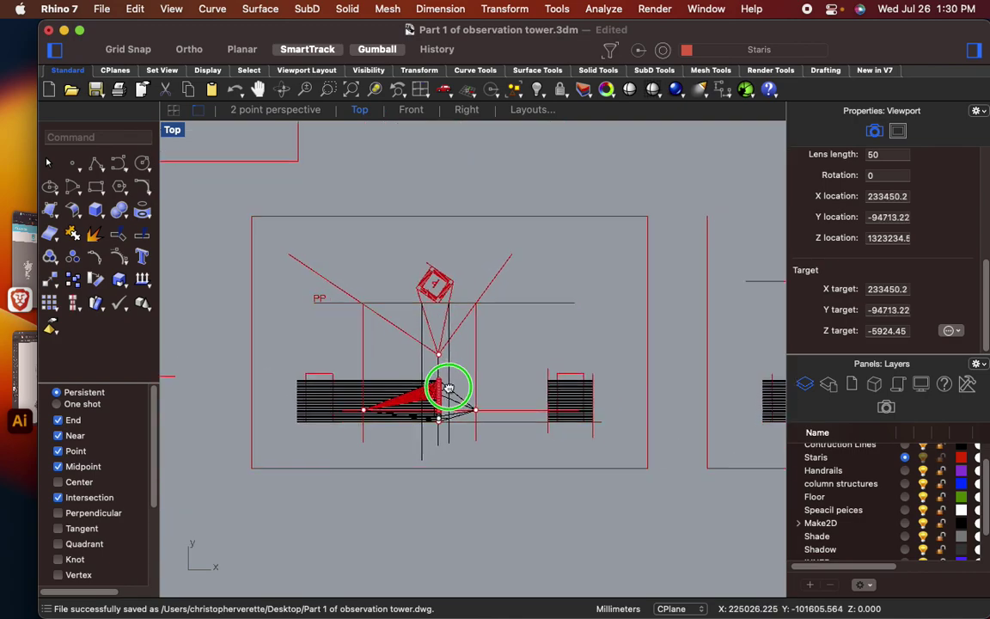
- Check the document's layout units and tolerances, then close the settings
{"action": "type", "text": "units"}
{"action": "key", "text": "Return"}
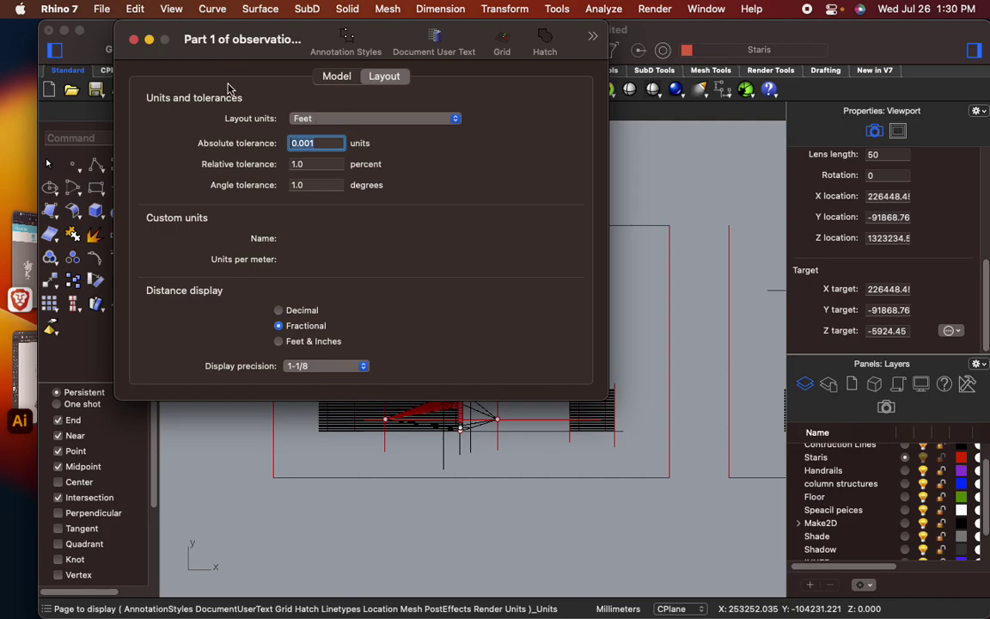
{"action": "left_click", "coordinate": [133, 39]}
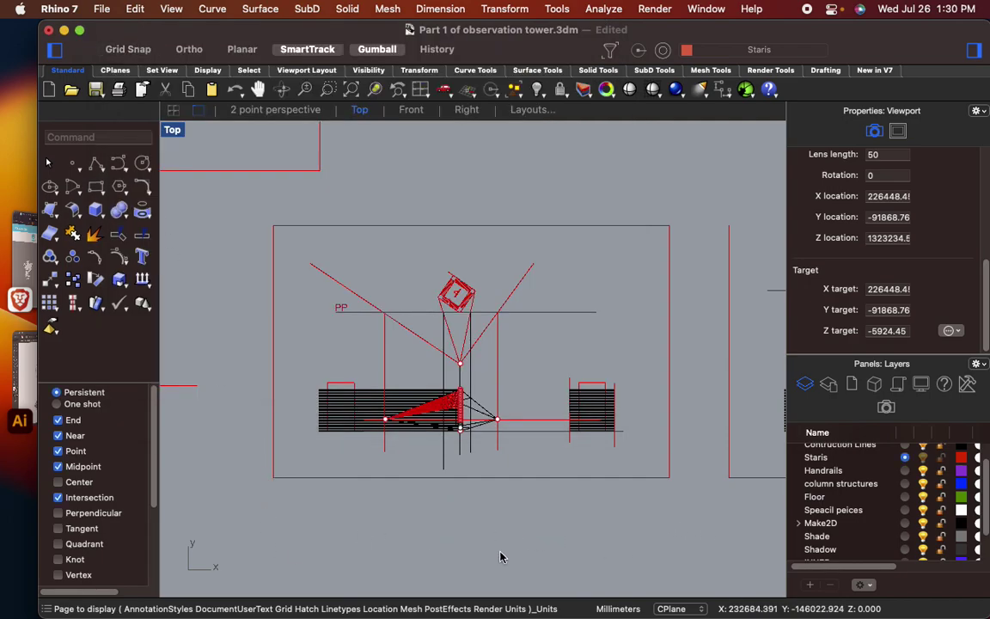
- Switch the coordinate display to World
{"action": "left_click", "coordinate": [672, 609]}
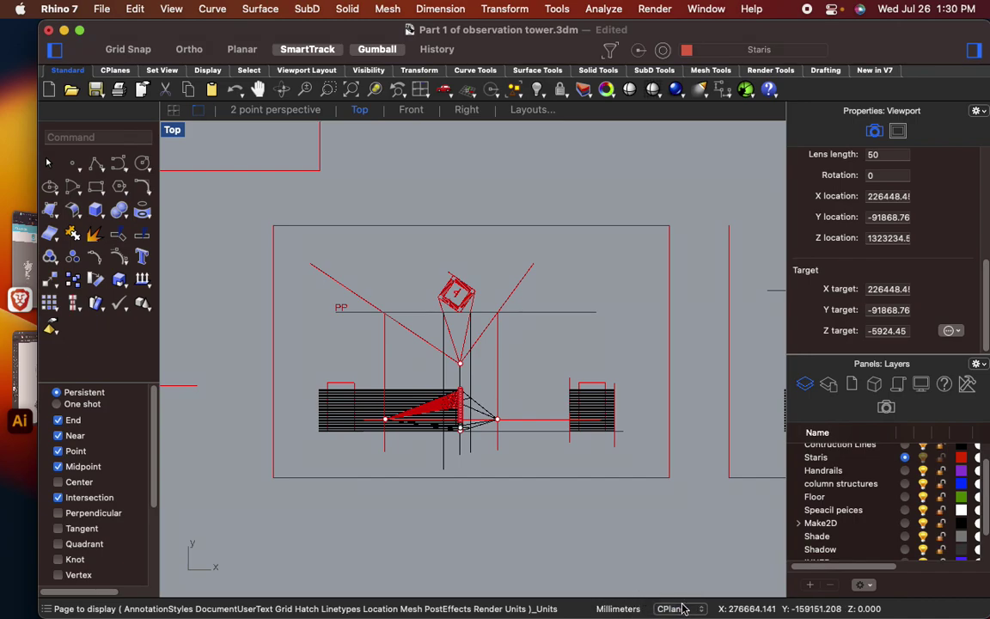
{"action": "left_click", "coordinate": [545, 555]}
{"action": "scroll", "coordinate": [545, 555], "scroll_direction": "down", "scroll_amount": 6}
{"action": "right_click_drag", "start_coordinate": [544, 555], "coordinate": [673, 591]}
{"action": "right_click_drag", "start_coordinate": [508, 459], "coordinate": [545, 448]}
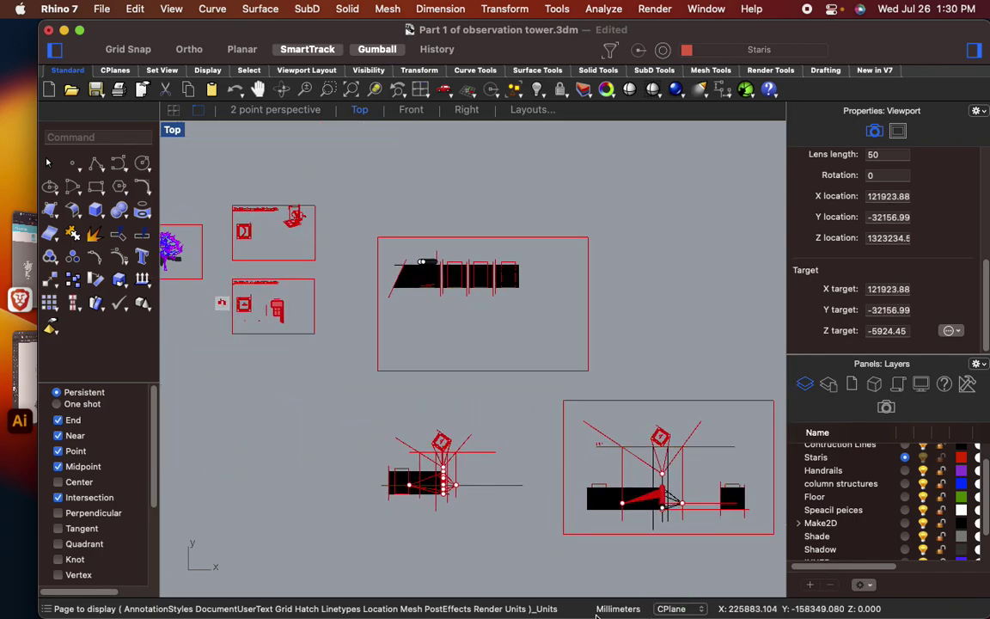
{"action": "right_click_drag", "start_coordinate": [531, 538], "coordinate": [538, 474]}
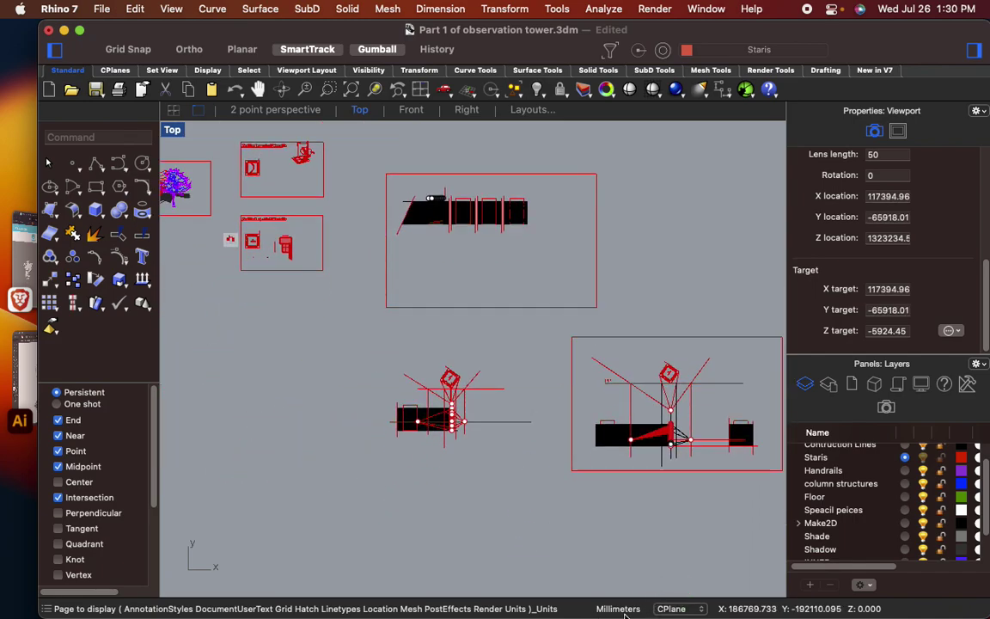
{"action": "left_click", "coordinate": [671, 608]}
{"action": "left_click", "coordinate": [669, 585]}
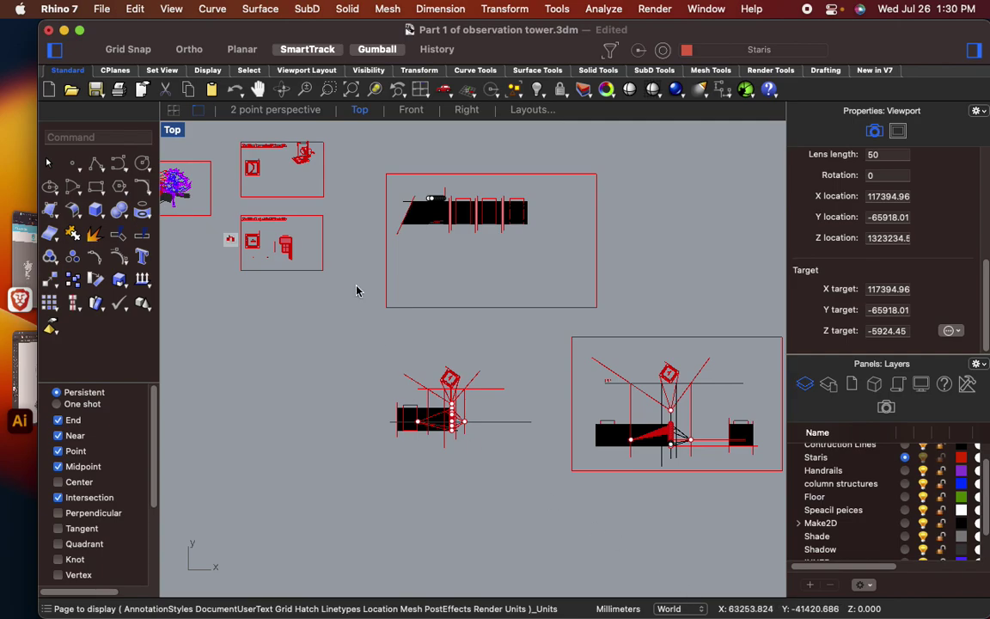
- Inspect the drawings and set the coordinate display back to CPlane
{"action": "scroll", "coordinate": [310, 241], "scroll_direction": "up", "scroll_amount": 10}
{"action": "right_click_drag", "start_coordinate": [246, 252], "coordinate": [609, 419]}
{"action": "right_click_drag", "start_coordinate": [426, 404], "coordinate": [558, 440]}
{"action": "scroll", "coordinate": [417, 401], "scroll_direction": "down", "scroll_amount": 10}
{"action": "right_click_drag", "start_coordinate": [415, 404], "coordinate": [310, 327]}
{"action": "right_click_drag", "start_coordinate": [364, 415], "coordinate": [276, 295]}
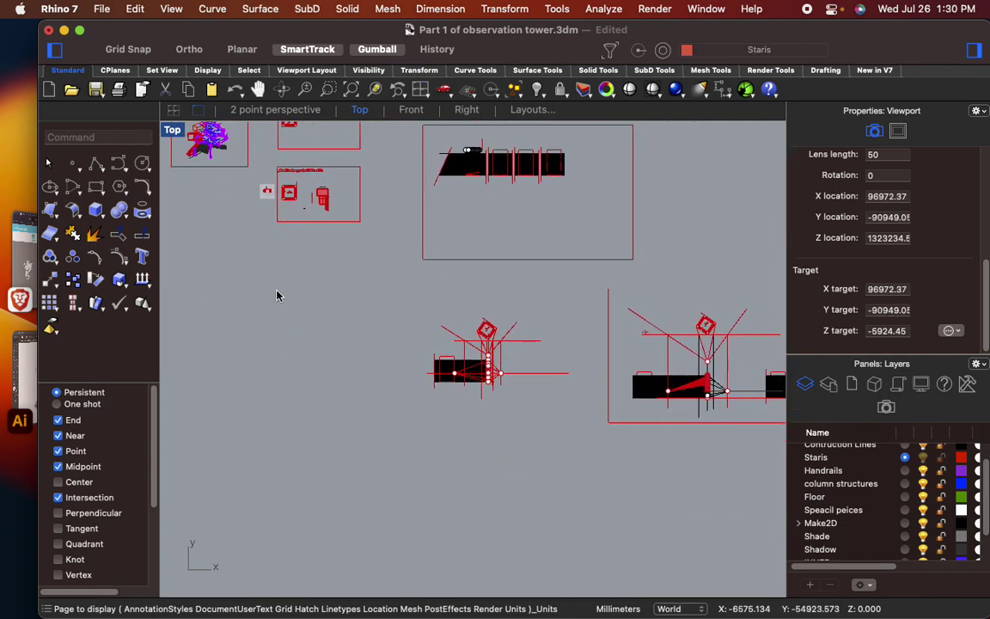
{"action": "left_click", "coordinate": [679, 609]}
{"action": "left_click", "coordinate": [670, 589]}
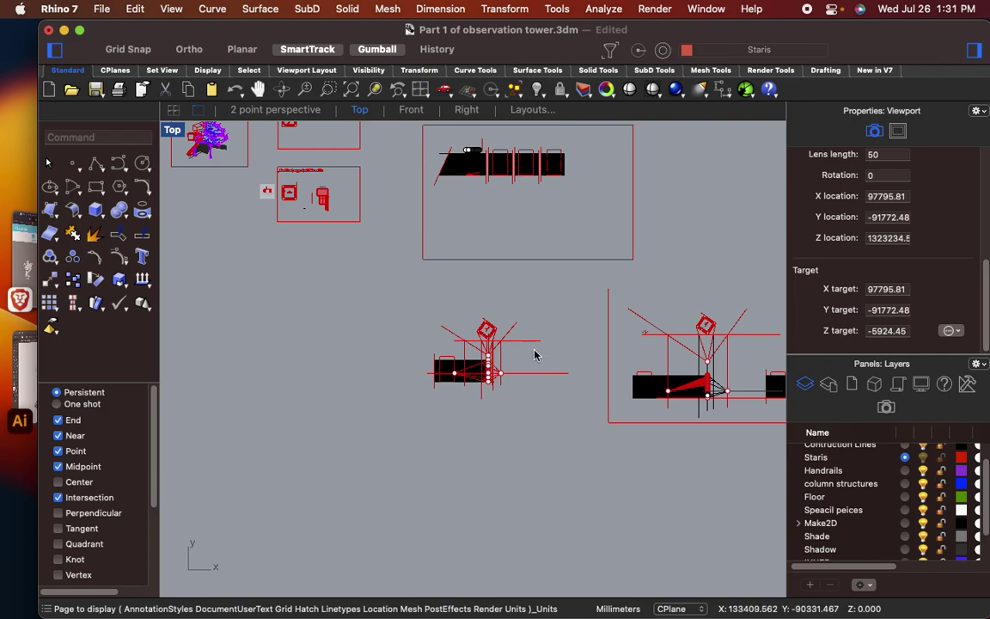
- Draw a horizontal test line about 10 mm long between two major grid lines near the origin
{"action": "right_click_drag", "start_coordinate": [523, 375], "coordinate": [677, 541]}
{"action": "scroll", "coordinate": [466, 412], "scroll_direction": "up", "scroll_amount": 8}
{"action": "scroll", "coordinate": [459, 404], "scroll_direction": "up", "scroll_amount": 4}
{"action": "mouse_move", "coordinate": [446, 366]}
{"action": "right_mouse_down"}
{"action": "mouse_move", "coordinate": [554, 444]}
{"action": "mouse_move", "coordinate": [559, 471]}
{"action": "right_mouse_up"}
{"action": "right_click_drag", "start_coordinate": [480, 368], "coordinate": [887, 506]}
{"action": "right_click_drag", "start_coordinate": [560, 350], "coordinate": [184, 379]}
{"action": "right_click_drag", "start_coordinate": [442, 405], "coordinate": [316, 273]}
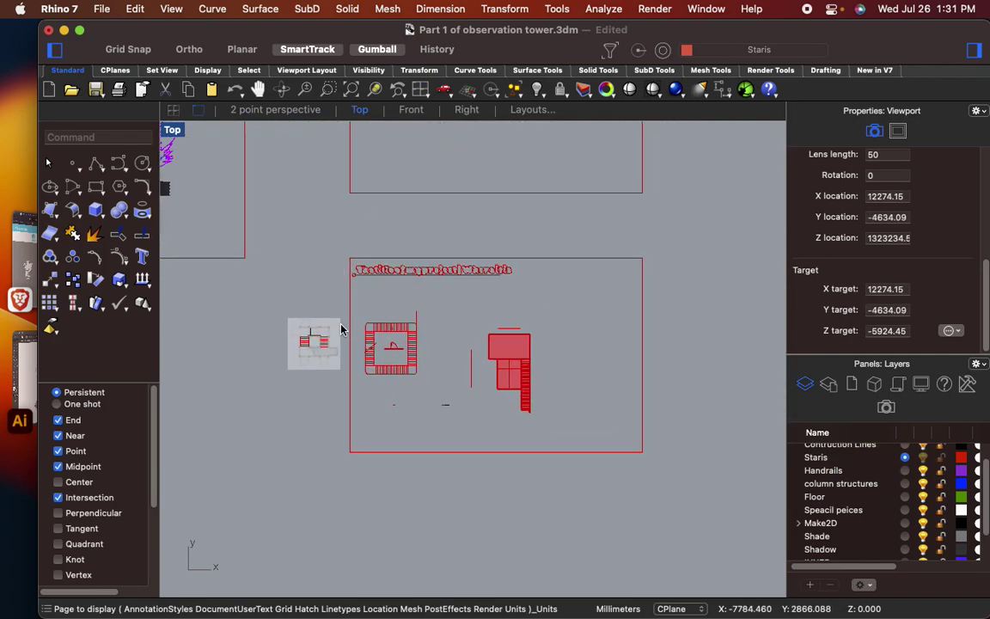
{"action": "scroll", "coordinate": [322, 331], "scroll_direction": "up", "scroll_amount": 14}
{"action": "right_click_drag", "start_coordinate": [297, 382], "coordinate": [386, 369]}
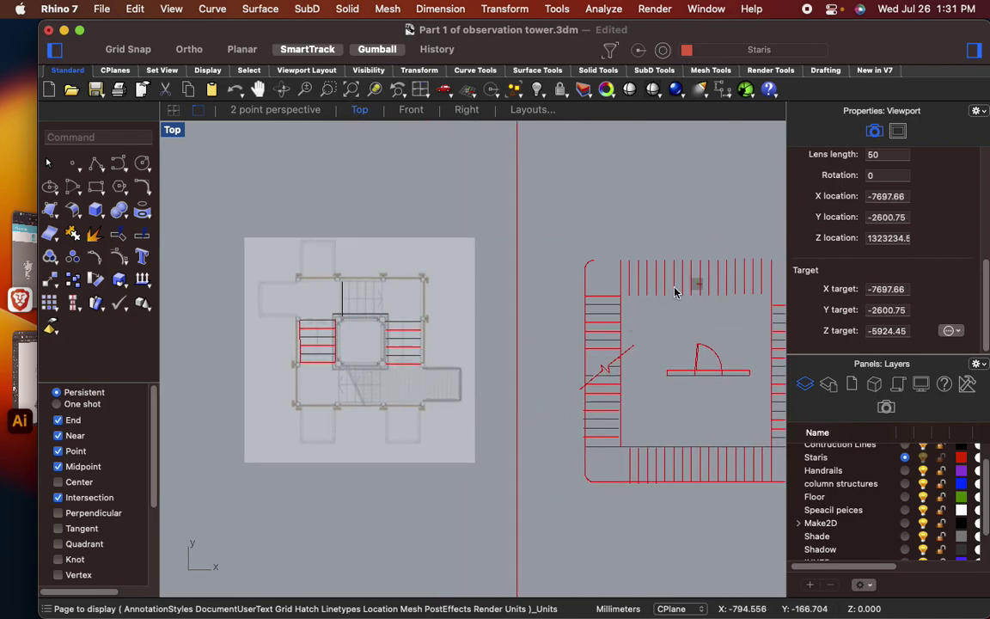
{"action": "scroll", "coordinate": [610, 305], "scroll_direction": "up", "scroll_amount": 10}
{"action": "scroll", "coordinate": [618, 306], "scroll_direction": "up", "scroll_amount": 6}
{"action": "right_click_drag", "start_coordinate": [618, 306], "coordinate": [512, 409]}
{"action": "scroll", "coordinate": [483, 342], "scroll_direction": "up", "scroll_amount": 11}
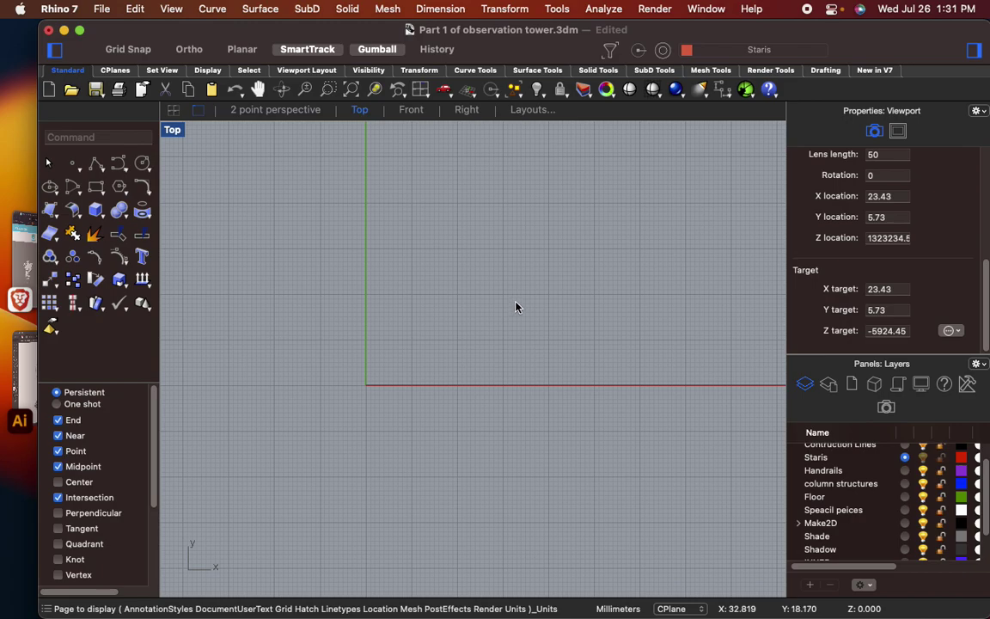
{"action": "scroll", "coordinate": [511, 301], "scroll_direction": "up", "scroll_amount": 3}
{"action": "type", "text": "line"}
{"action": "key", "text": "Return"}
{"action": "scroll", "coordinate": [593, 317], "scroll_direction": "up", "scroll_amount": 2}
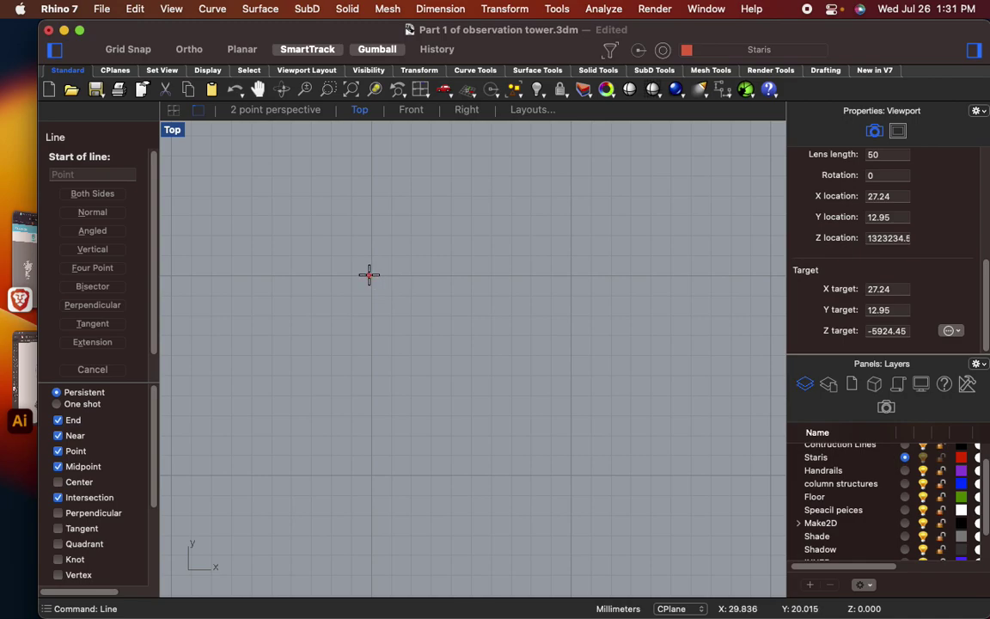
{"action": "left_click", "coordinate": [367, 275]}
{"action": "left_click", "coordinate": [571, 276]}
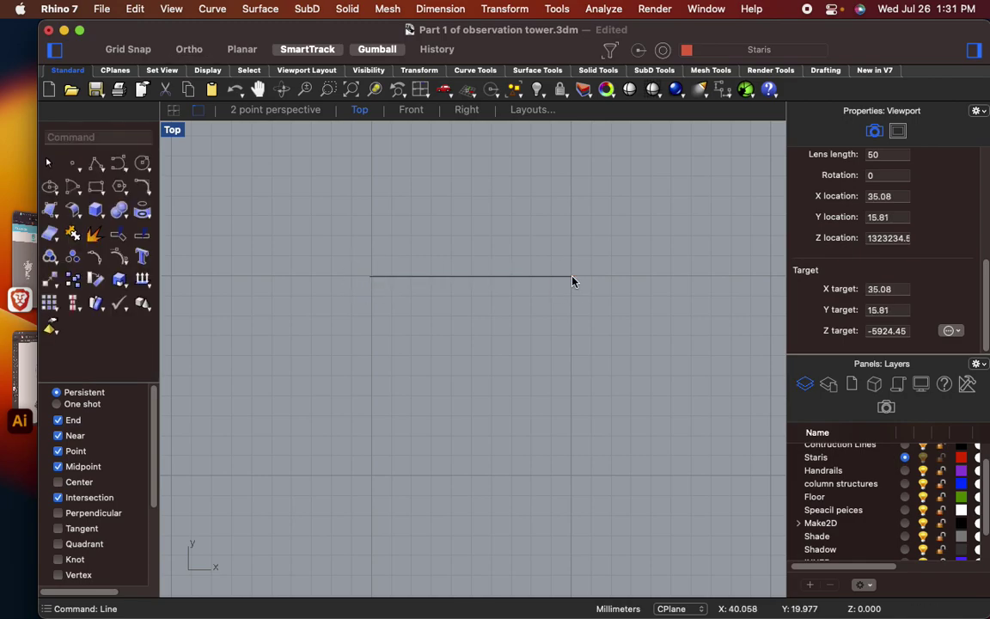
- Measure the length of the horizontal test line
{"action": "left_click", "coordinate": [542, 276]}
{"action": "type", "text": "length"}
{"action": "key", "text": "Return"}
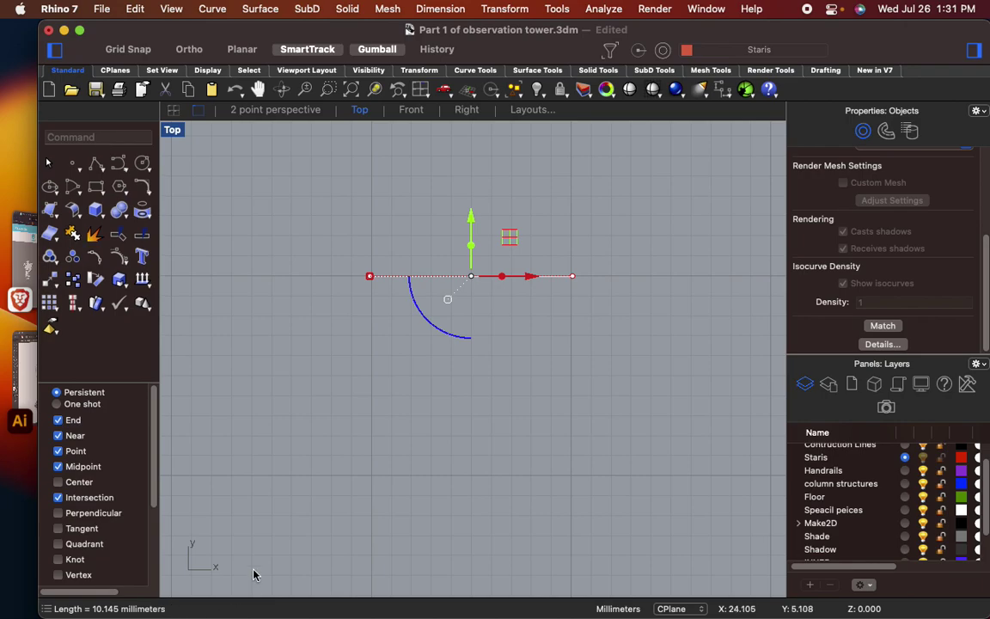
- Set the document's model units to Feet and accept rescaling the model to match
{"action": "type", "text": "units"}
{"action": "key", "text": "Return"}
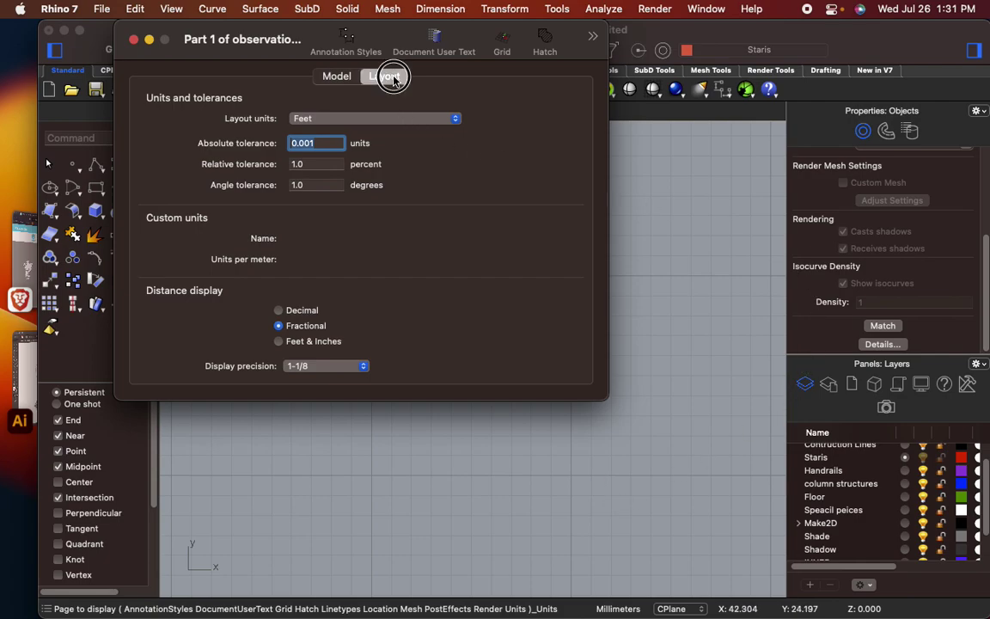
{"action": "left_click", "coordinate": [353, 78]}
{"action": "left_click", "coordinate": [378, 77]}
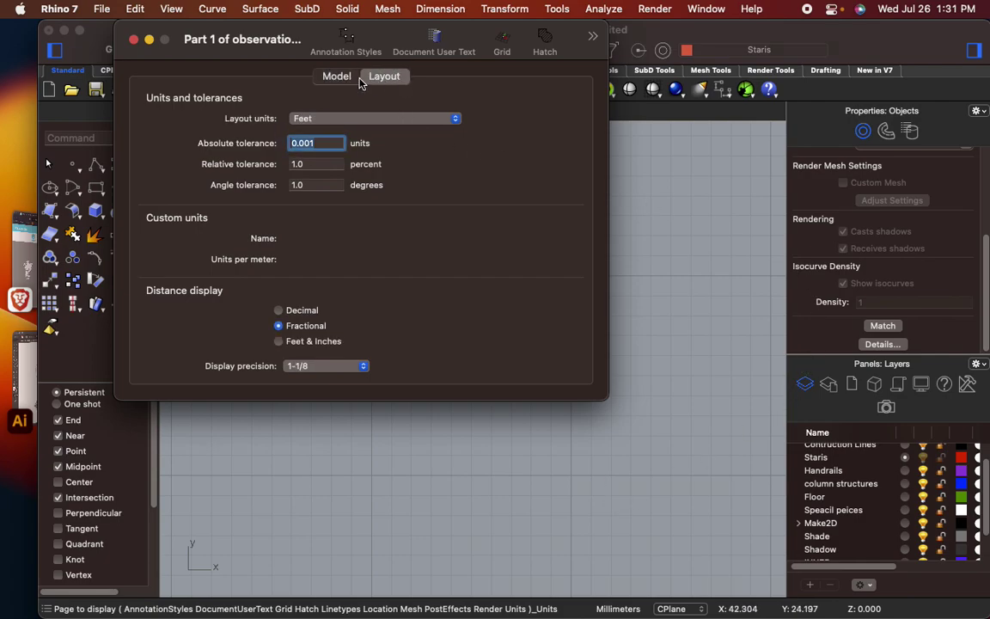
{"action": "left_click", "coordinate": [336, 76]}
{"action": "left_click", "coordinate": [336, 121]}
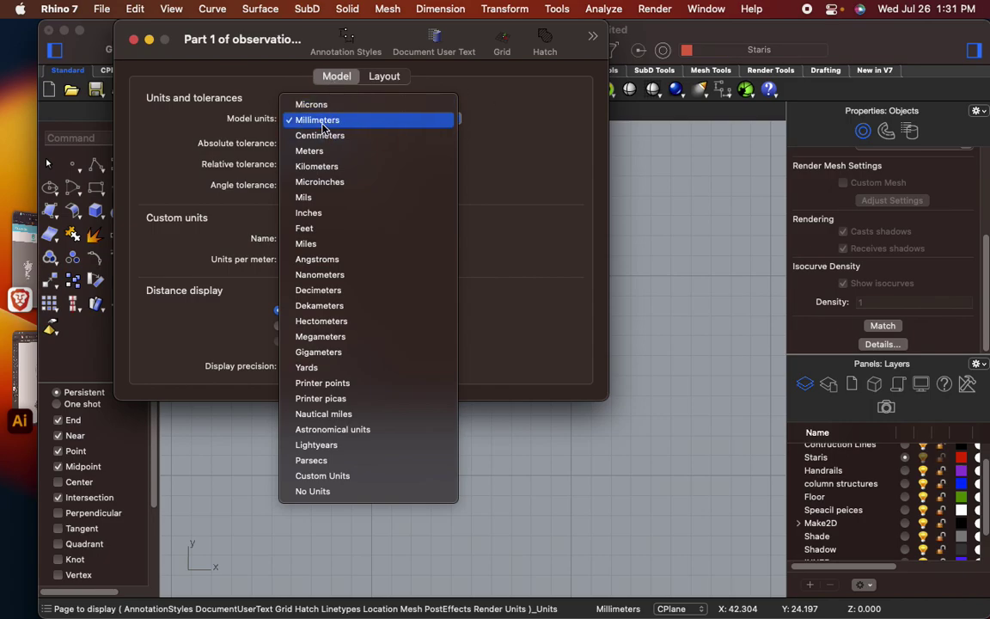
{"action": "left_click", "coordinate": [371, 77]}
{"action": "left_click", "coordinate": [378, 76]}
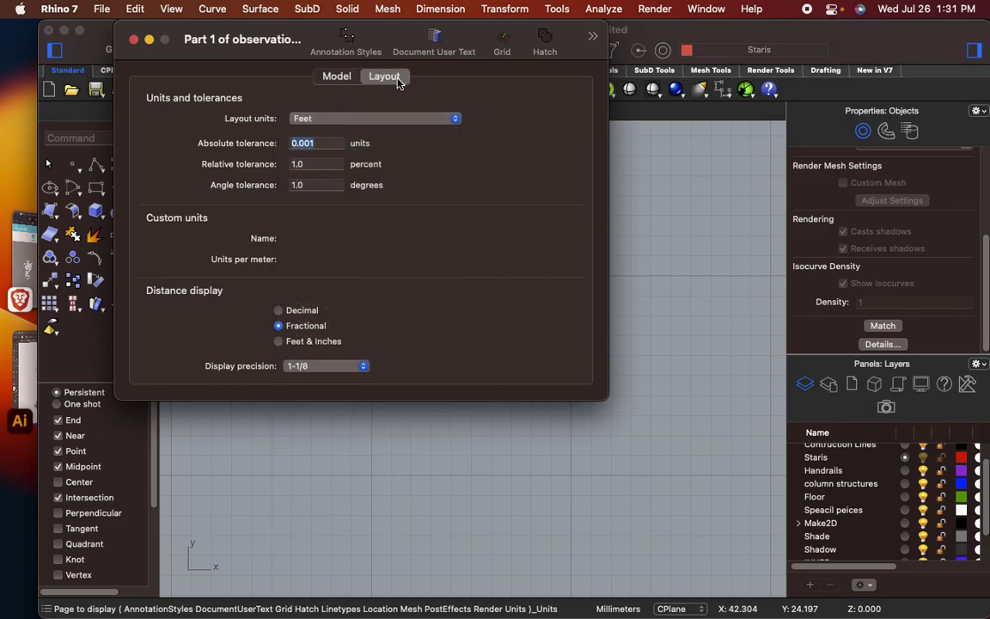
{"action": "left_click", "coordinate": [343, 77]}
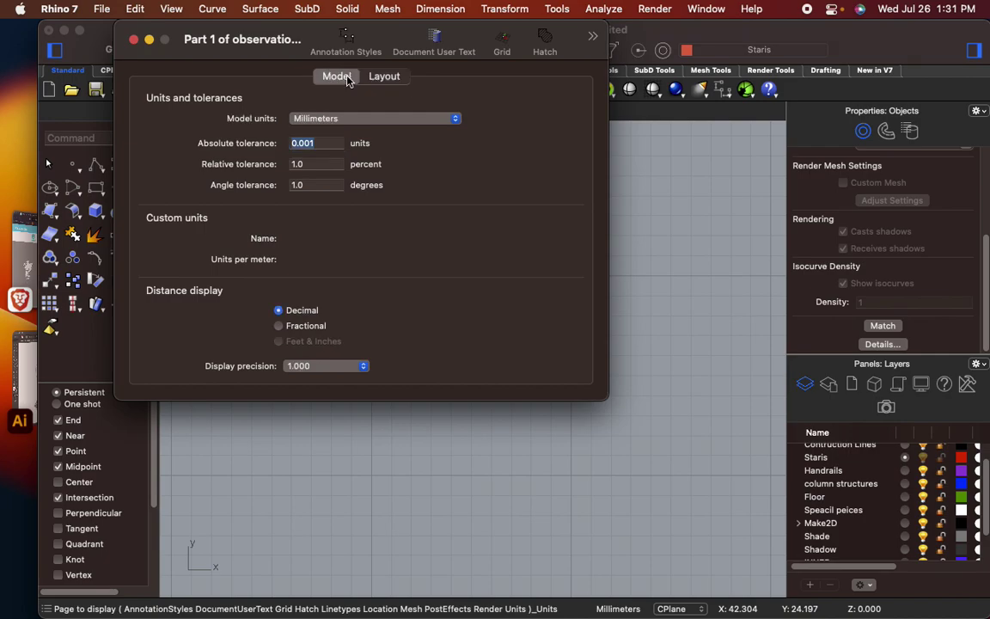
{"action": "left_click", "coordinate": [343, 120]}
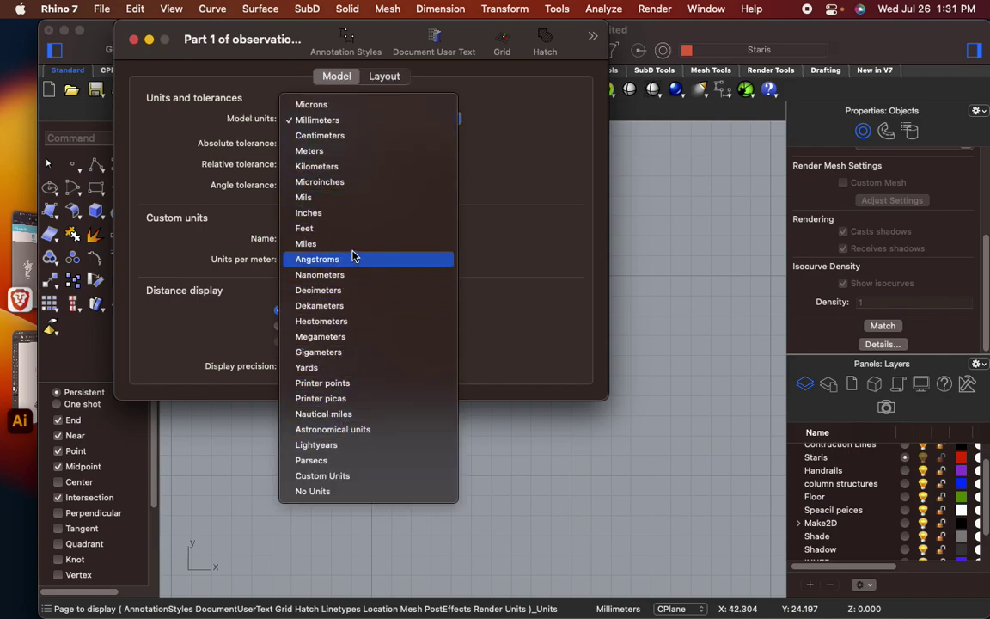
{"action": "left_click", "coordinate": [332, 228]}
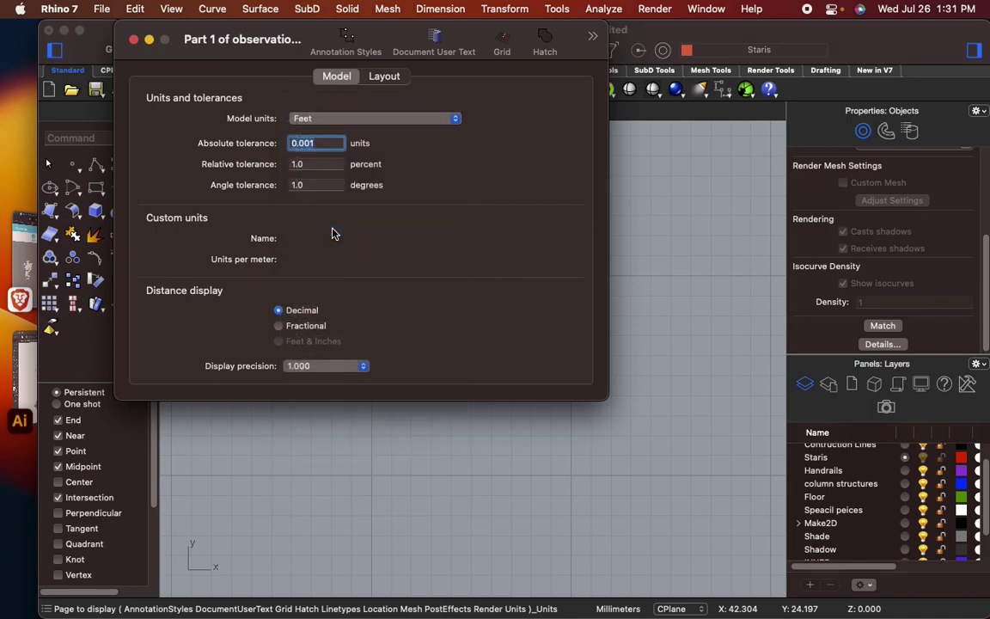
{"action": "left_click", "coordinate": [494, 257]}
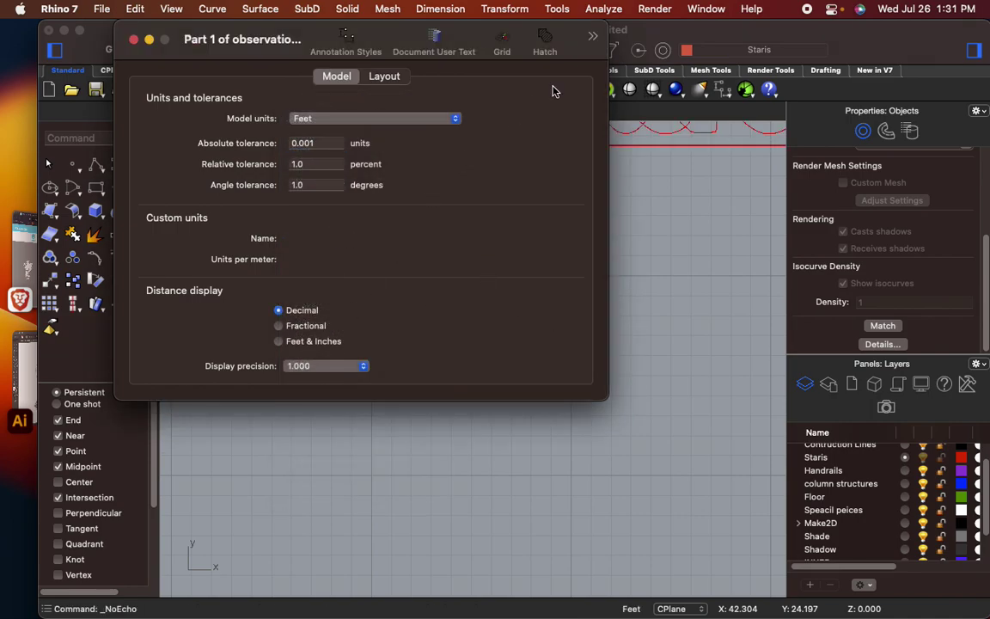
{"action": "left_click", "coordinate": [133, 40]}
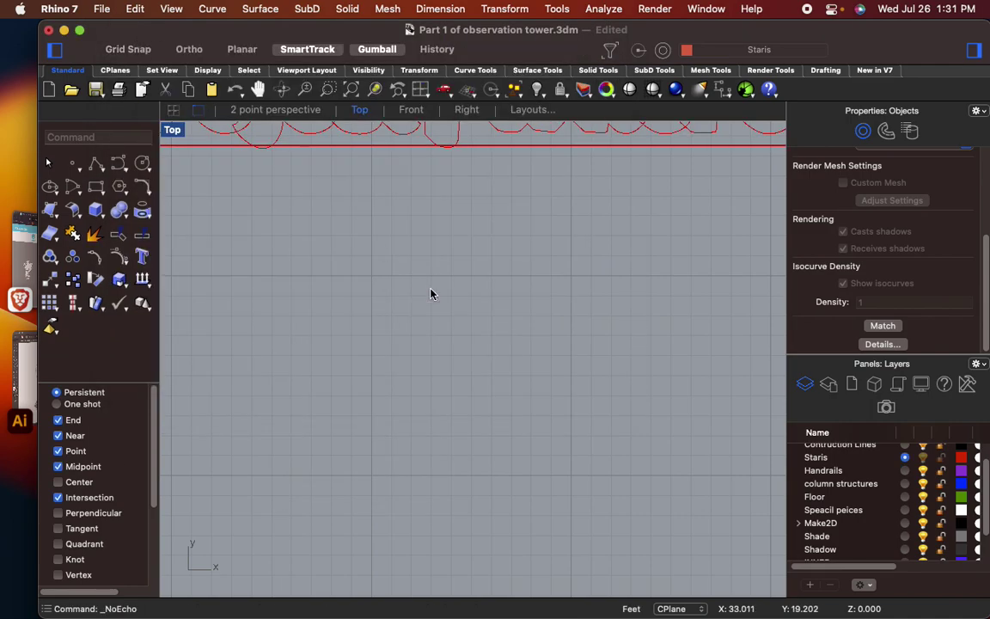
- Set the distance display of the model units to Fractional
{"action": "scroll", "coordinate": [428, 286], "scroll_direction": "down", "scroll_amount": 5}
{"action": "scroll", "coordinate": [428, 286], "scroll_direction": "down", "scroll_amount": 8}
{"action": "scroll", "coordinate": [435, 293], "scroll_direction": "up", "scroll_amount": 8}
{"action": "right_click_drag", "start_coordinate": [438, 331], "coordinate": [384, 366]}
{"action": "scroll", "coordinate": [395, 364], "scroll_direction": "down", "scroll_amount": 8}
{"action": "scroll", "coordinate": [395, 368], "scroll_direction": "down", "scroll_amount": 3}
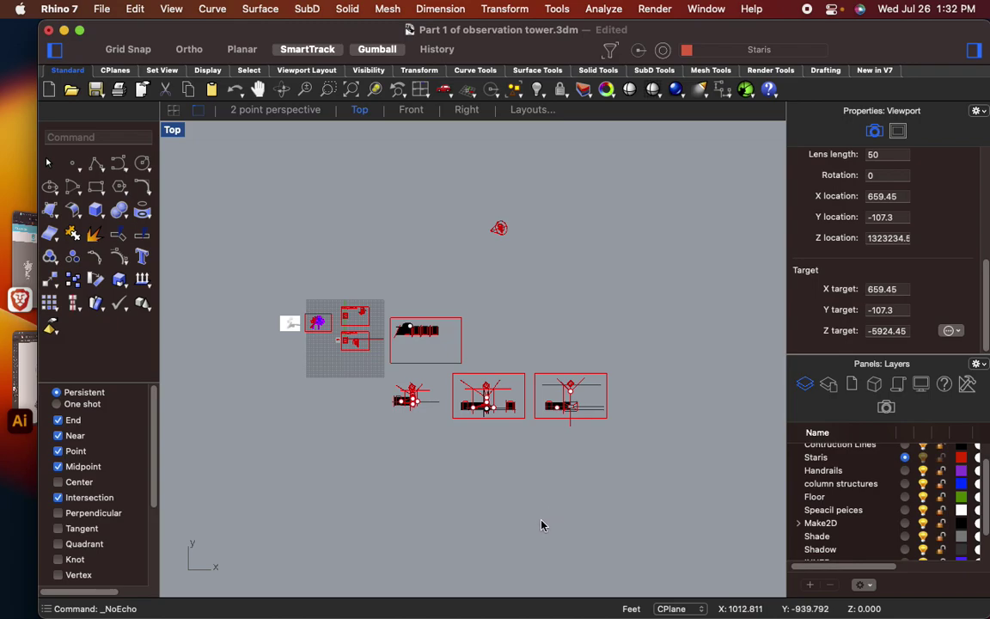
{"action": "type", "text": "un"}
{"action": "key", "text": "Return"}
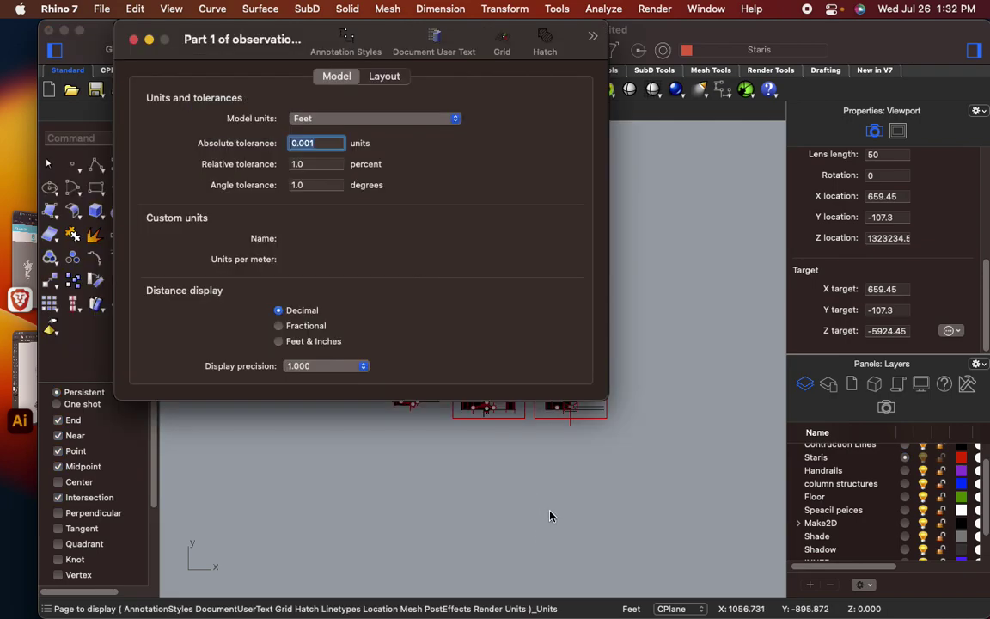
{"action": "left_click", "coordinate": [382, 77]}
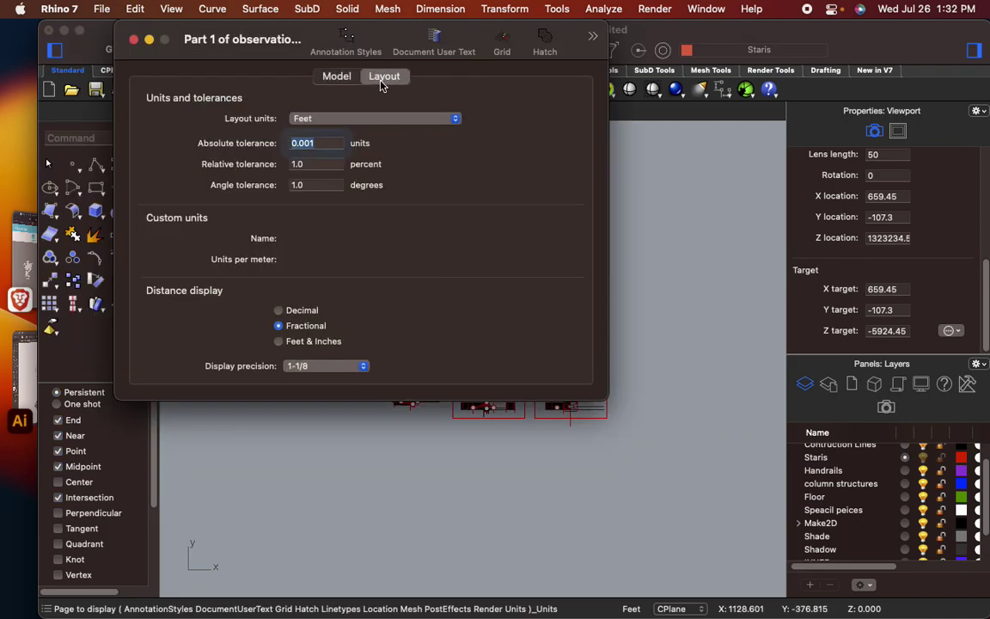
{"action": "left_click", "coordinate": [342, 77]}
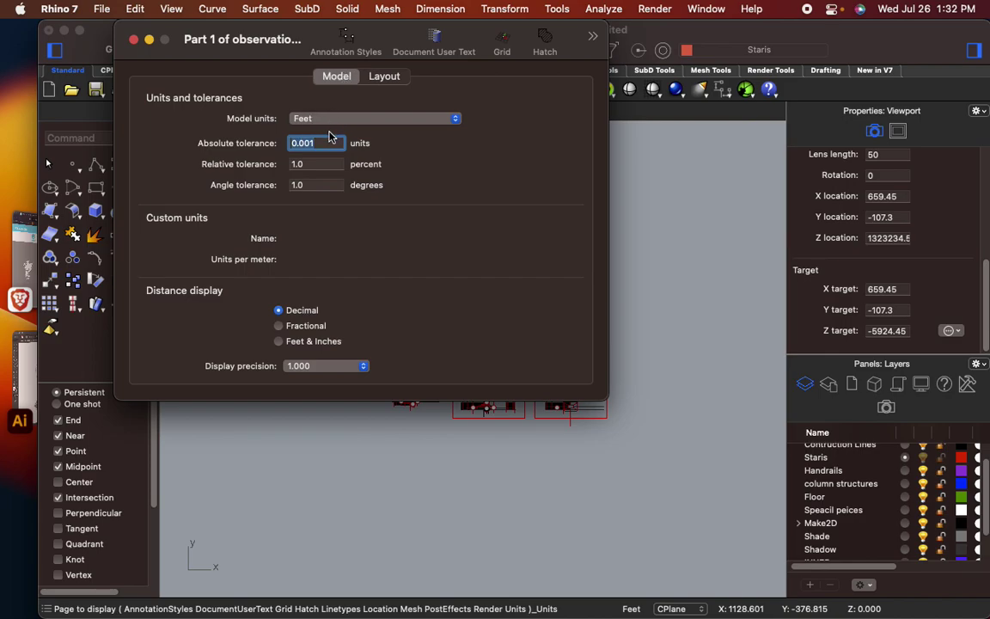
{"action": "left_click", "coordinate": [279, 325]}
{"action": "left_click", "coordinate": [134, 39]}
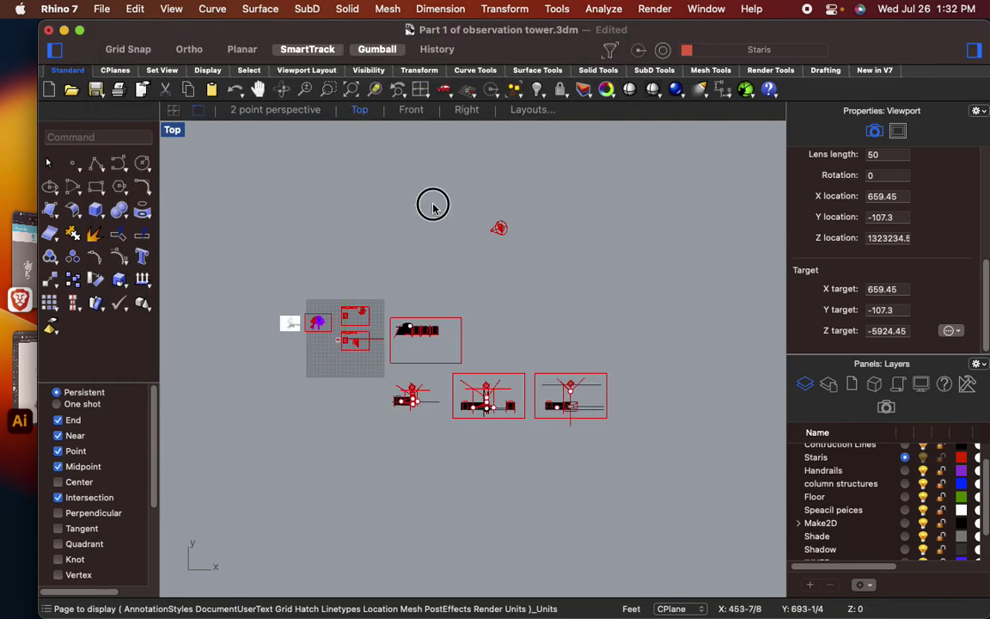
- Save the observation tower model with its new unit settings
{"action": "scroll", "coordinate": [430, 344], "scroll_direction": "up", "scroll_amount": 3}
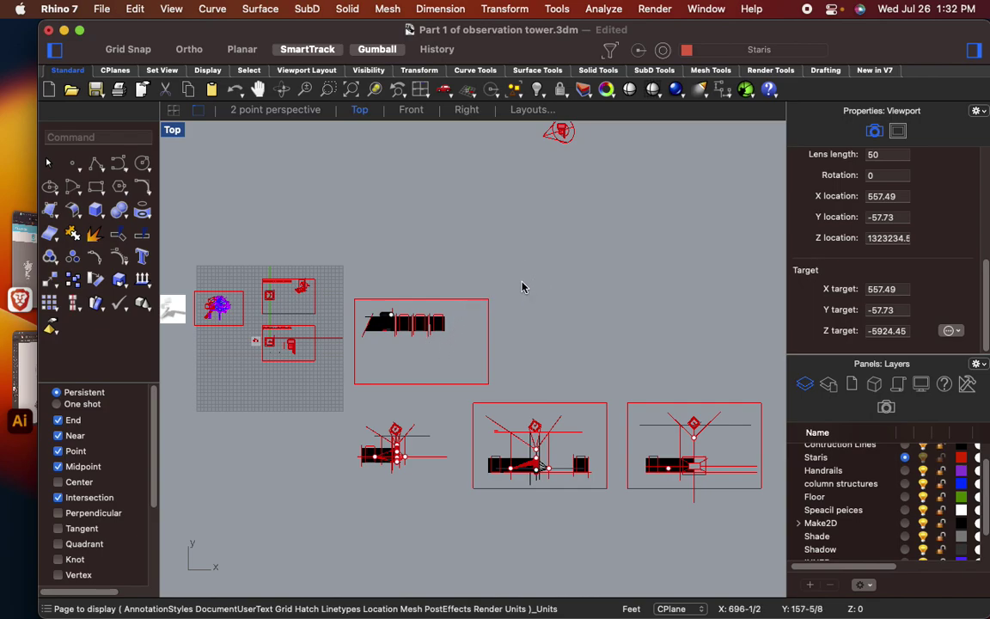
{"action": "scroll", "coordinate": [517, 283], "scroll_direction": "down", "scroll_amount": 3}
{"action": "right_click_drag", "start_coordinate": [516, 283], "coordinate": [477, 297]}
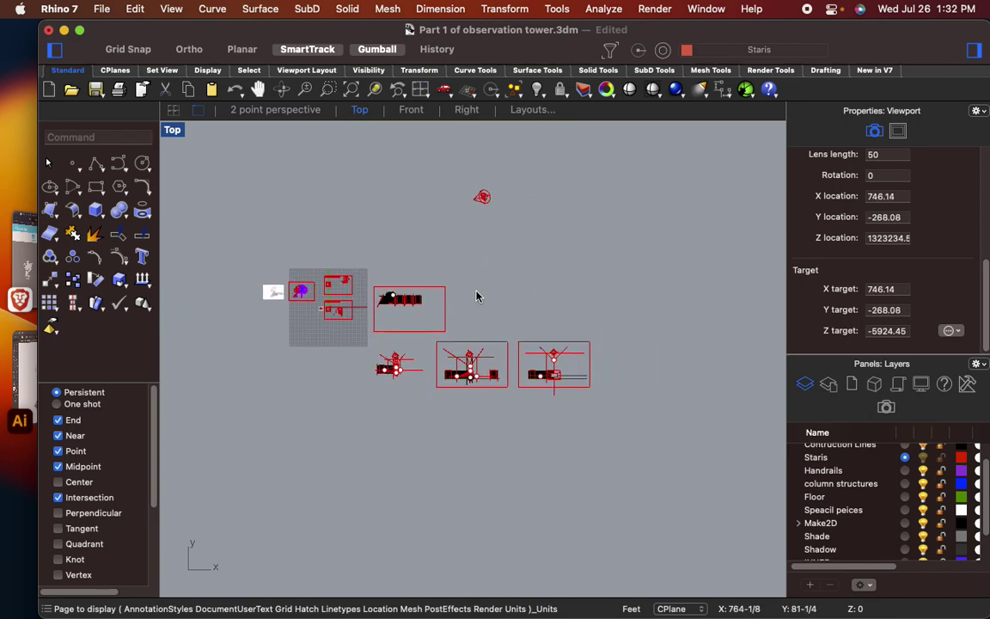
{"action": "key", "text": "super+s"}
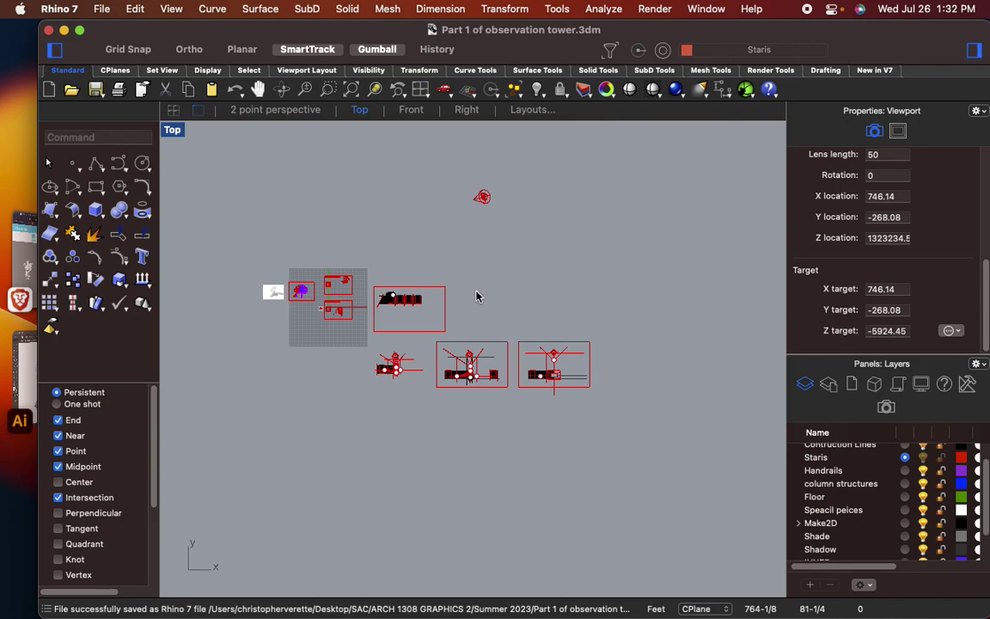